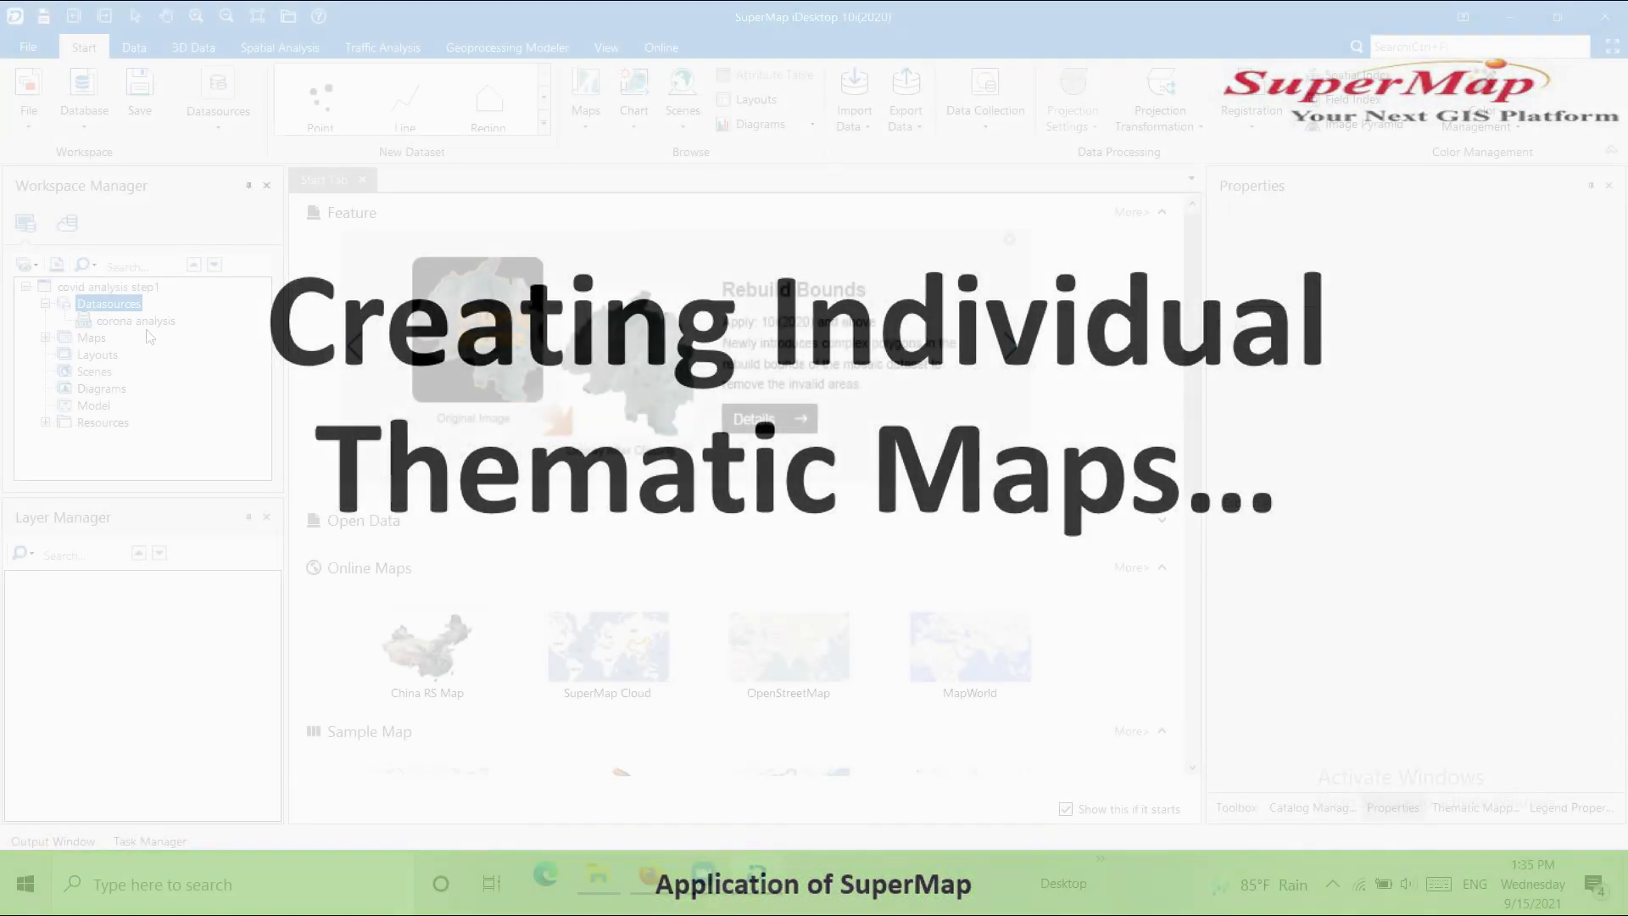
- Create a new file datasource named corona analysis2 as a UDBX file in the supermap corona analysis folder
right_click(124, 310)
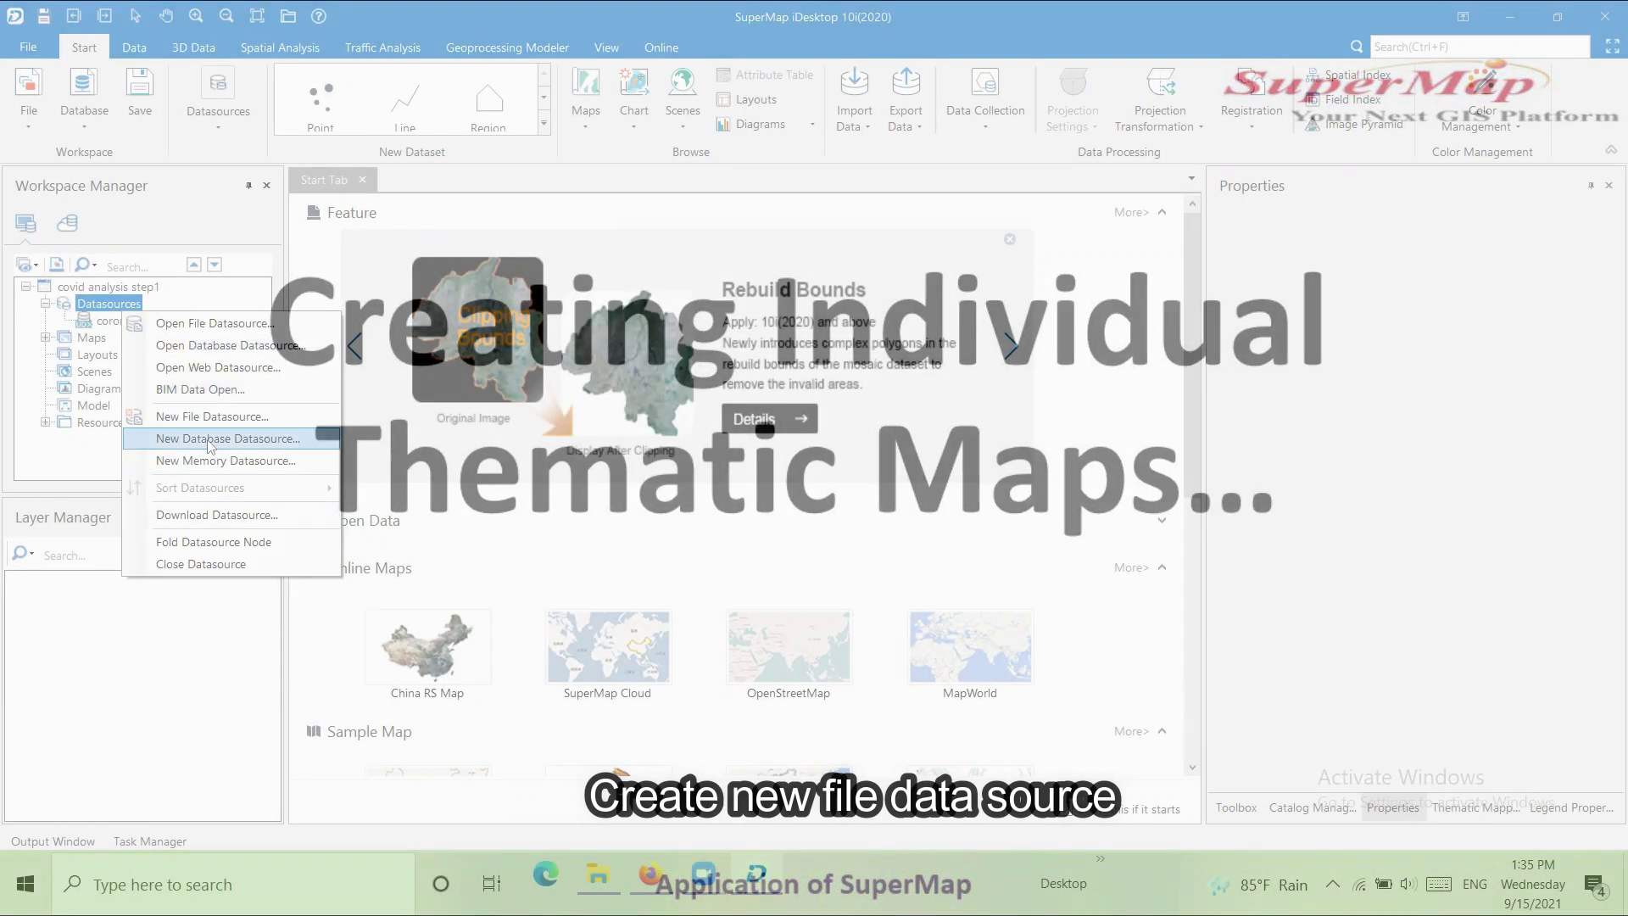
left_click(209, 417)
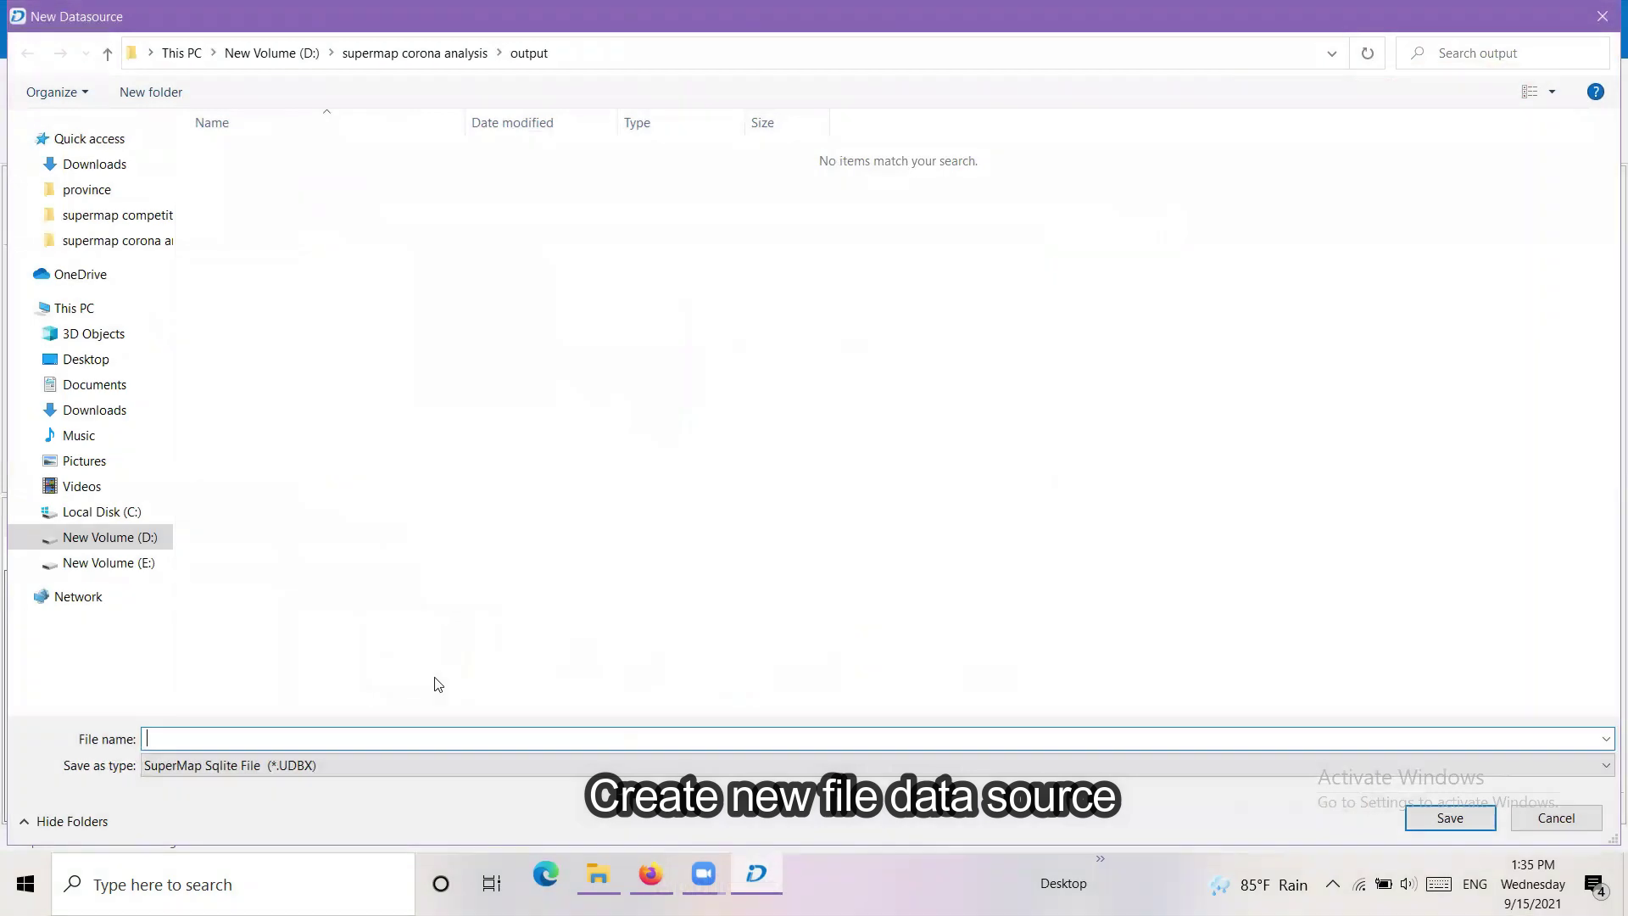
left_click(413, 53)
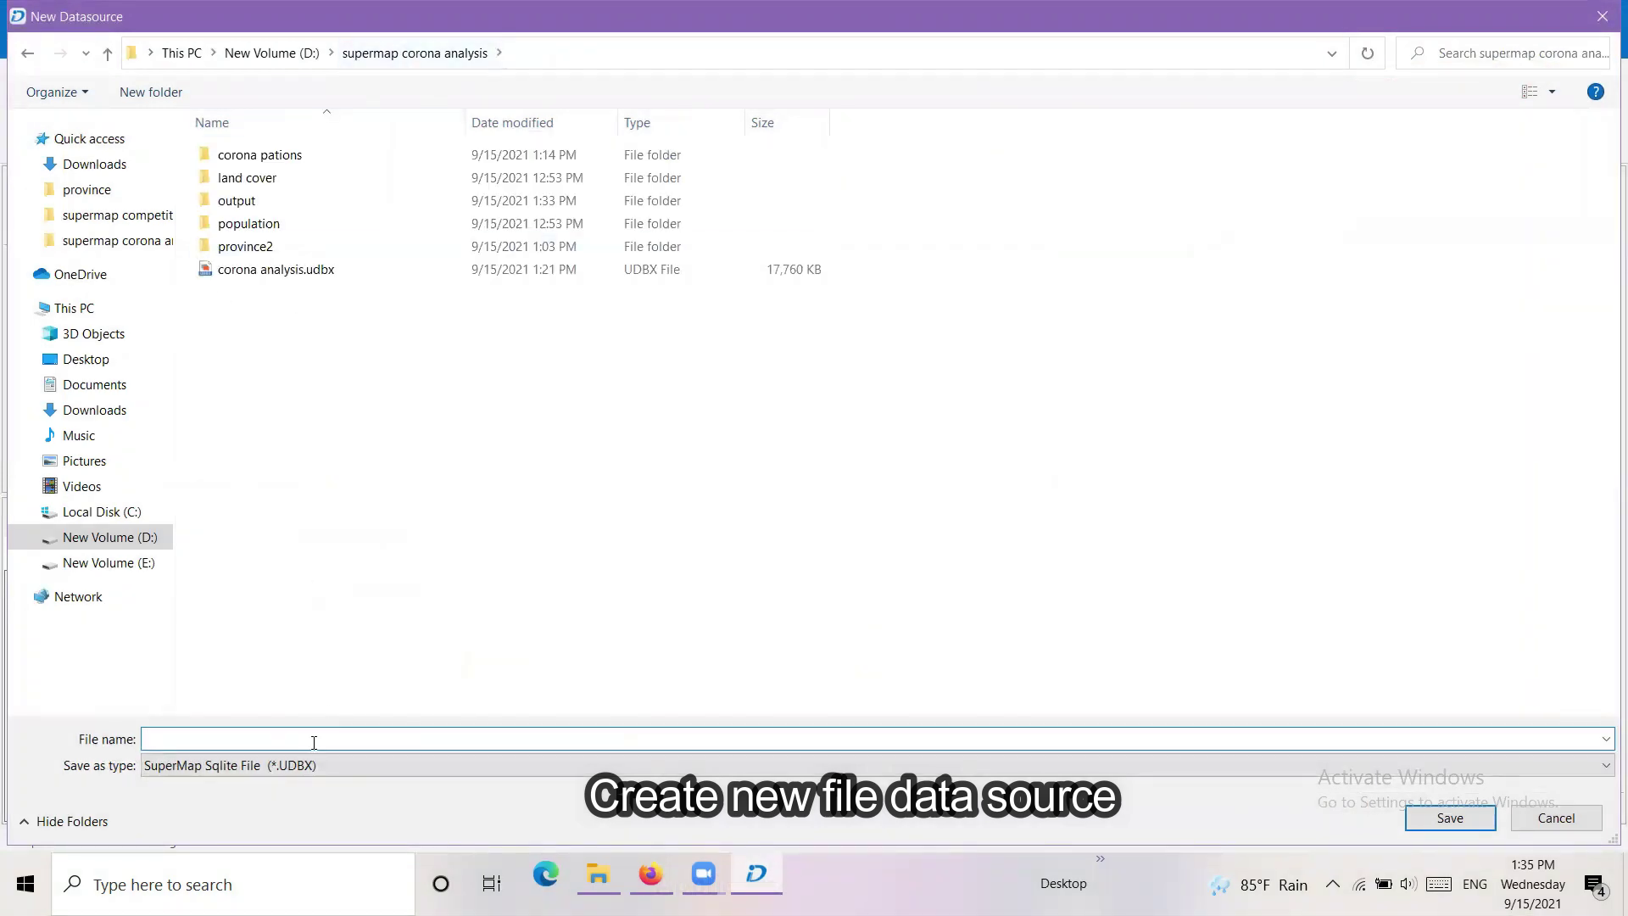
left_click(276, 738)
type("corona a")
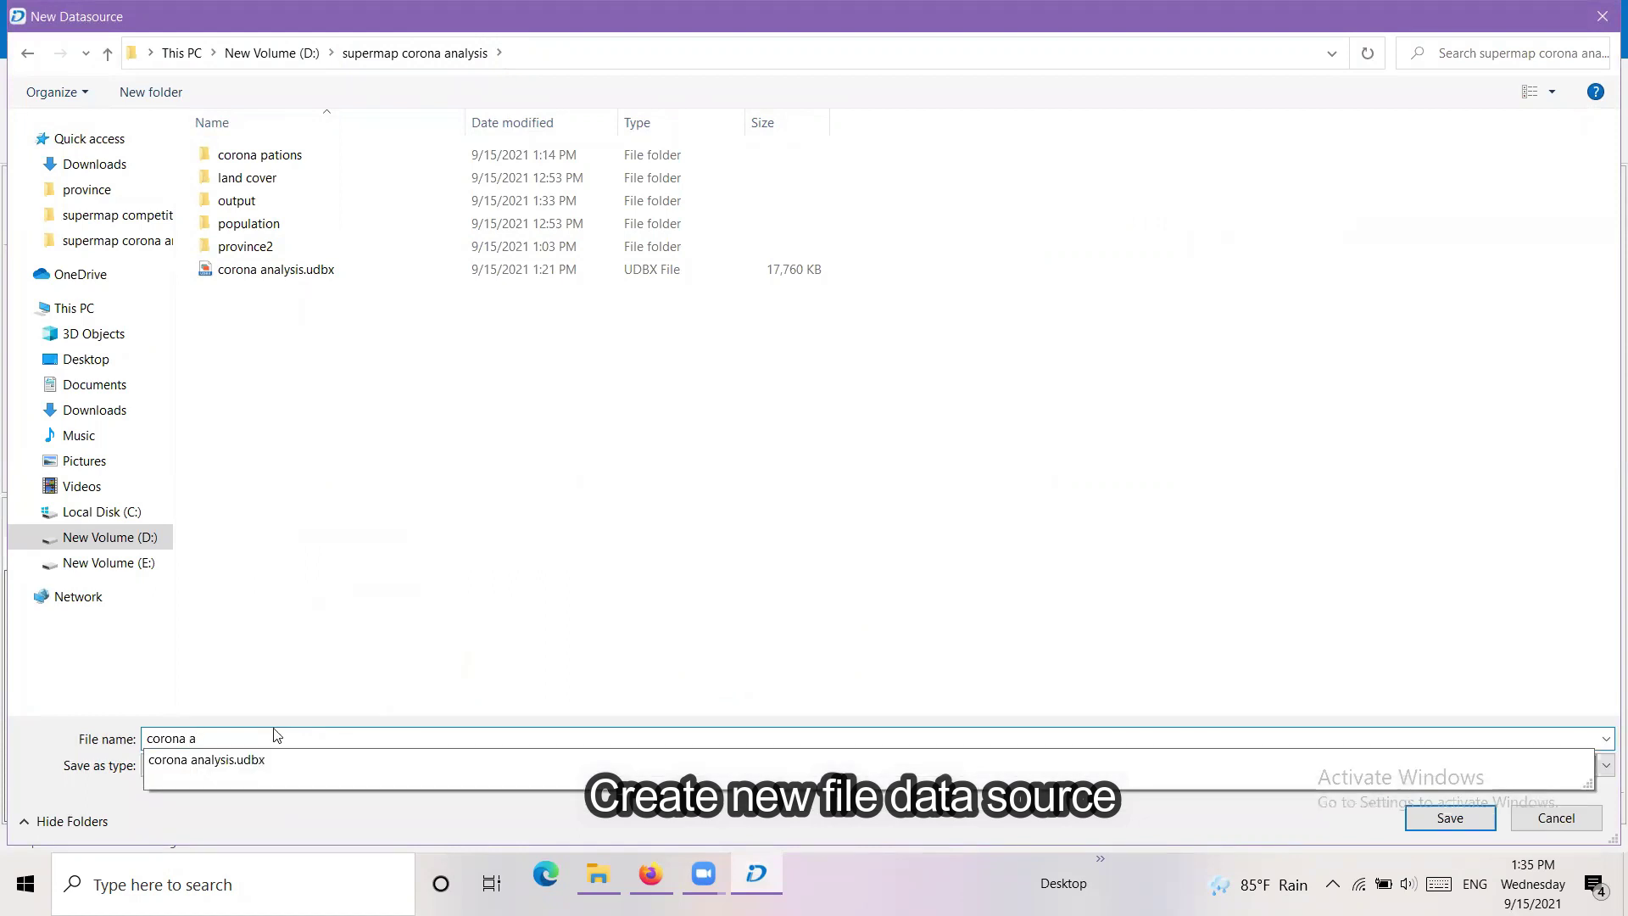
type("nalysis2")
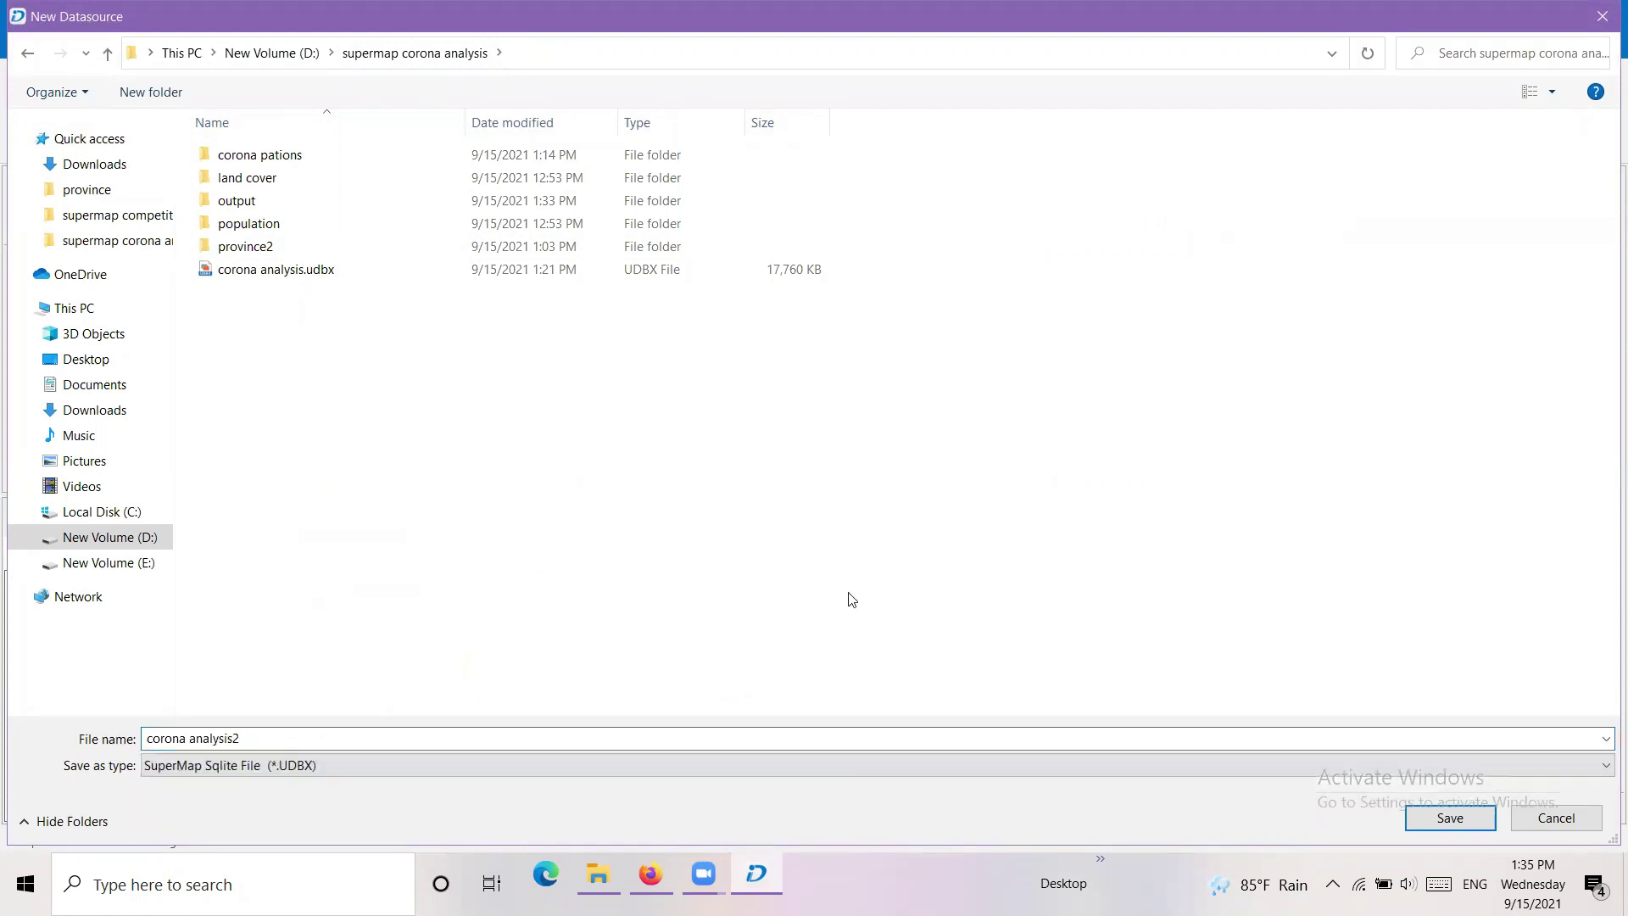
key("Return")
- Import the shapefile LKA_adm1.shp from the province2 folder into the corona analysis2 datasource
right_click(141, 338)
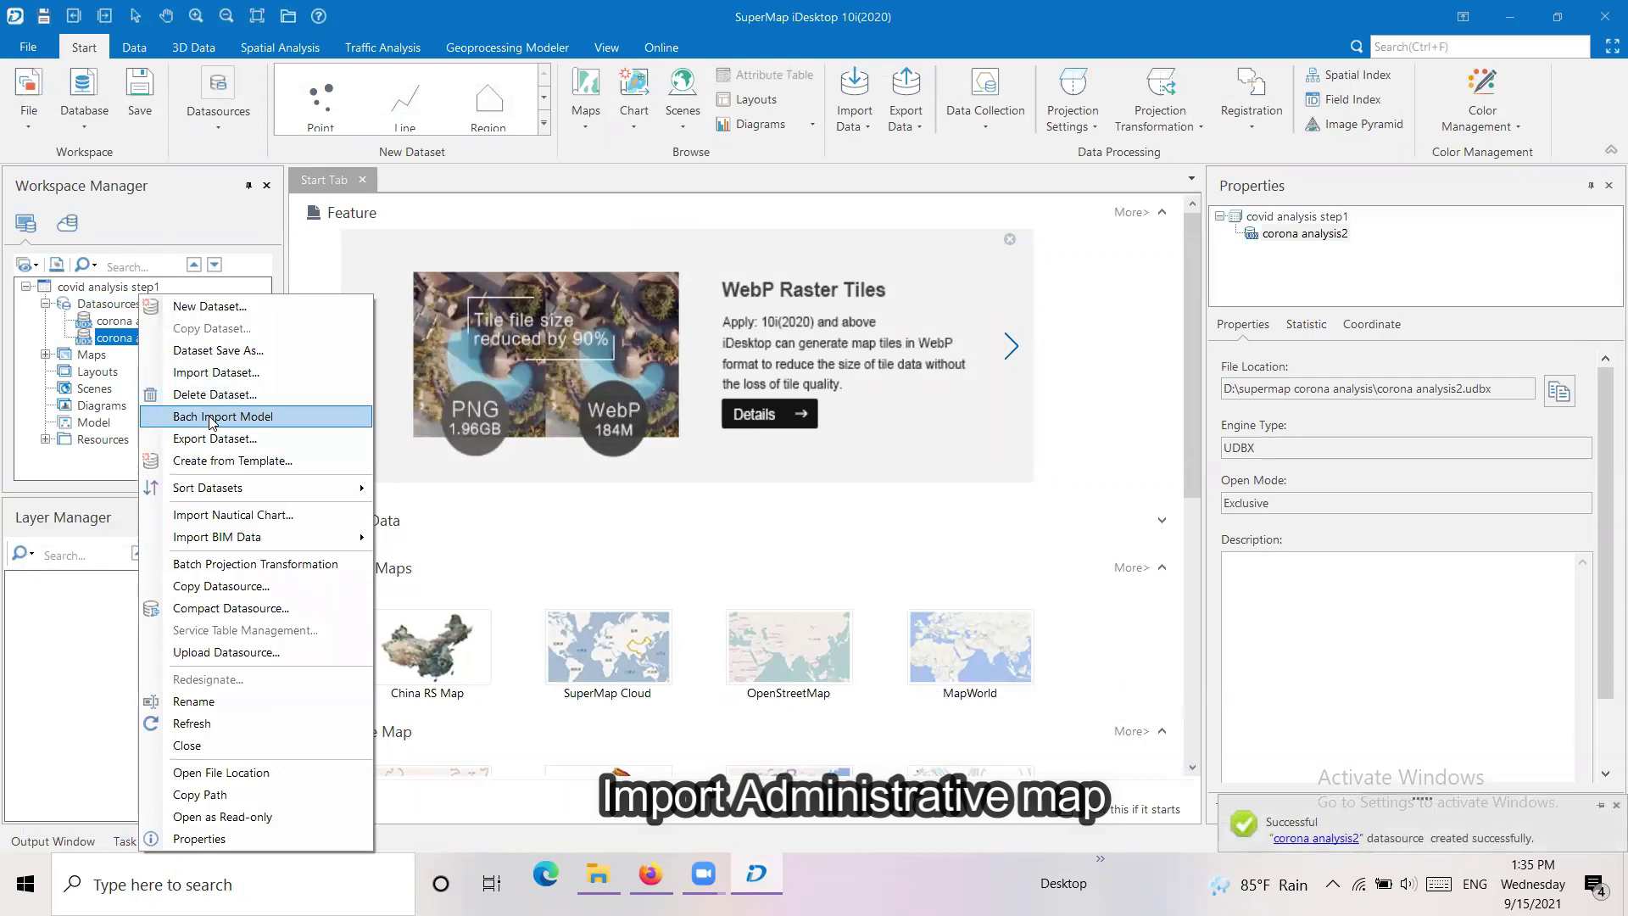
left_click(222, 376)
left_click(307, 161)
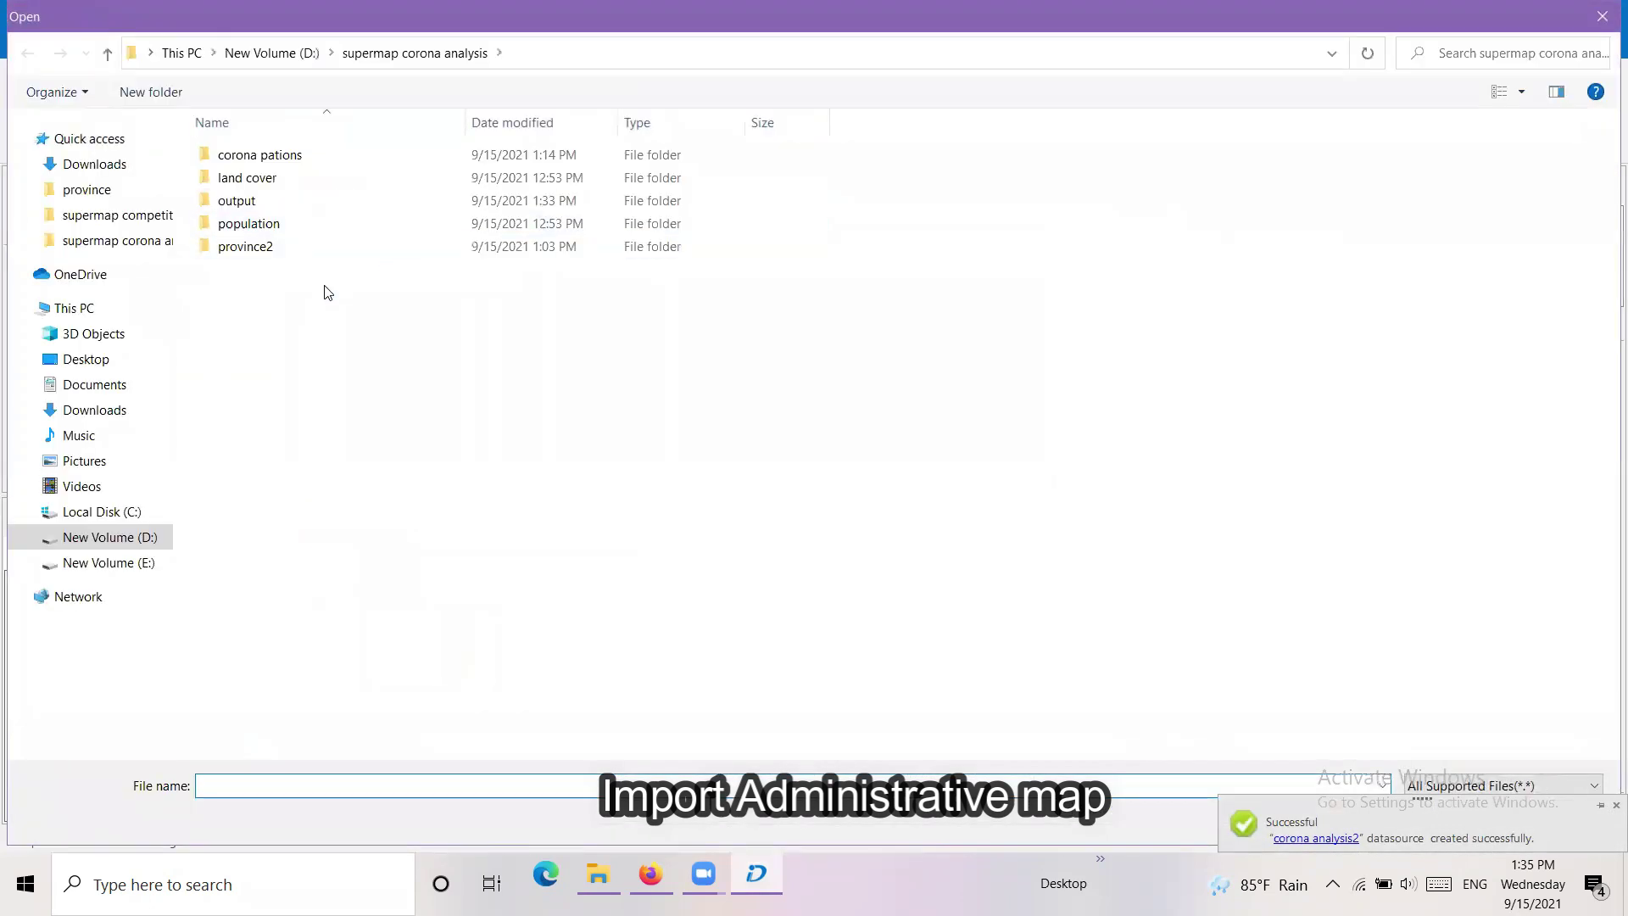
double_click(298, 244)
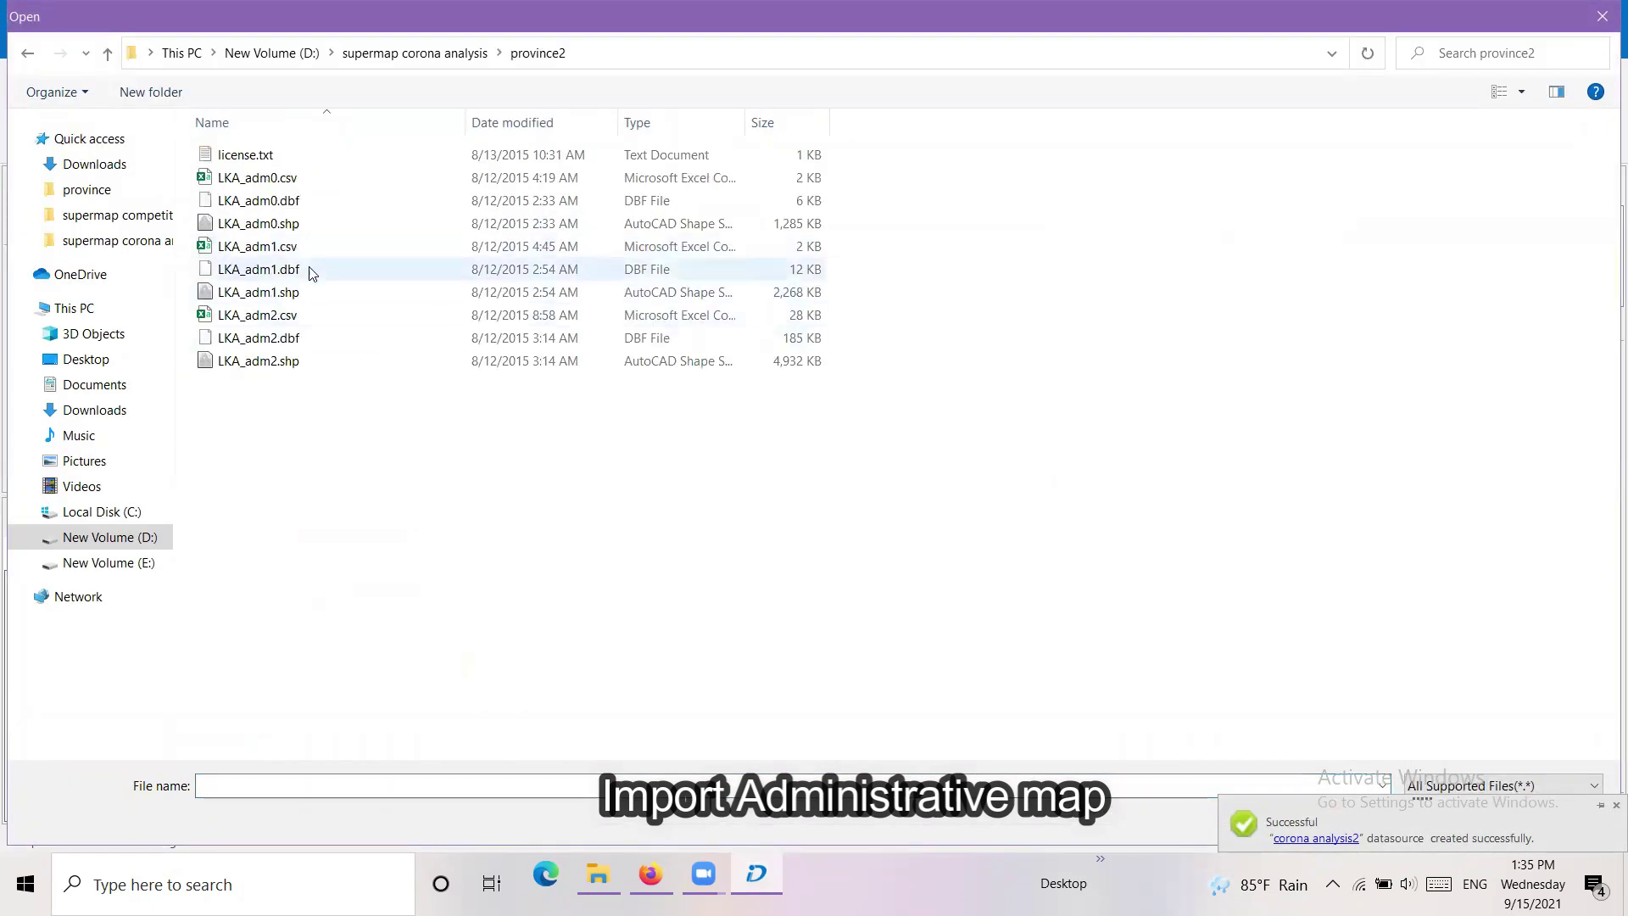
left_click(259, 292)
left_click(1446, 816)
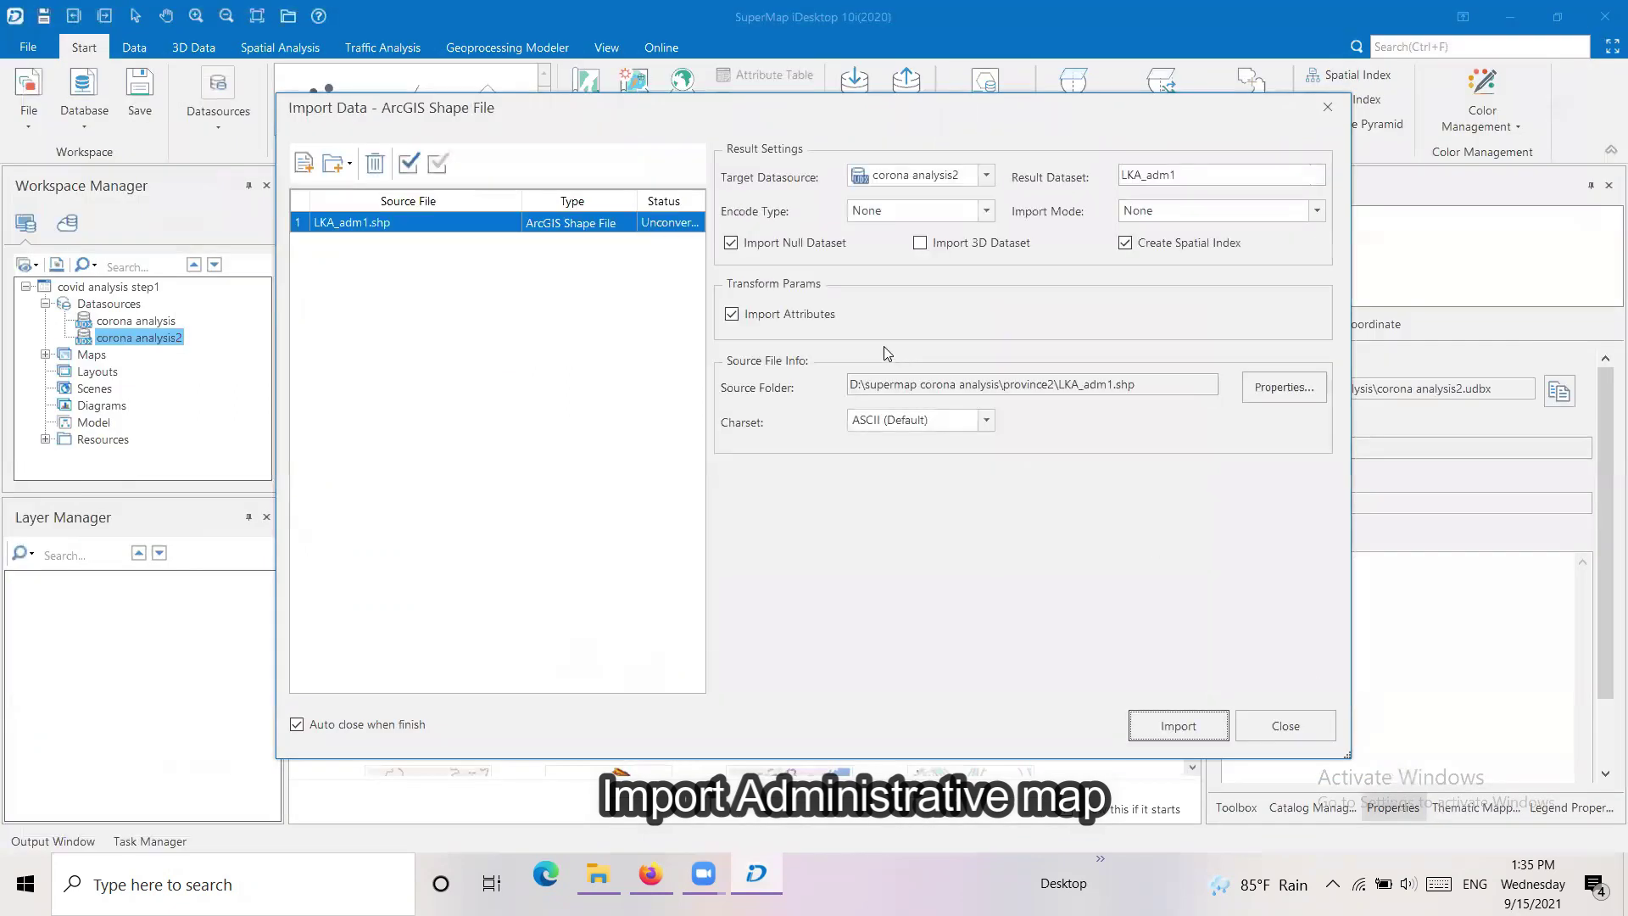
left_click(1178, 726)
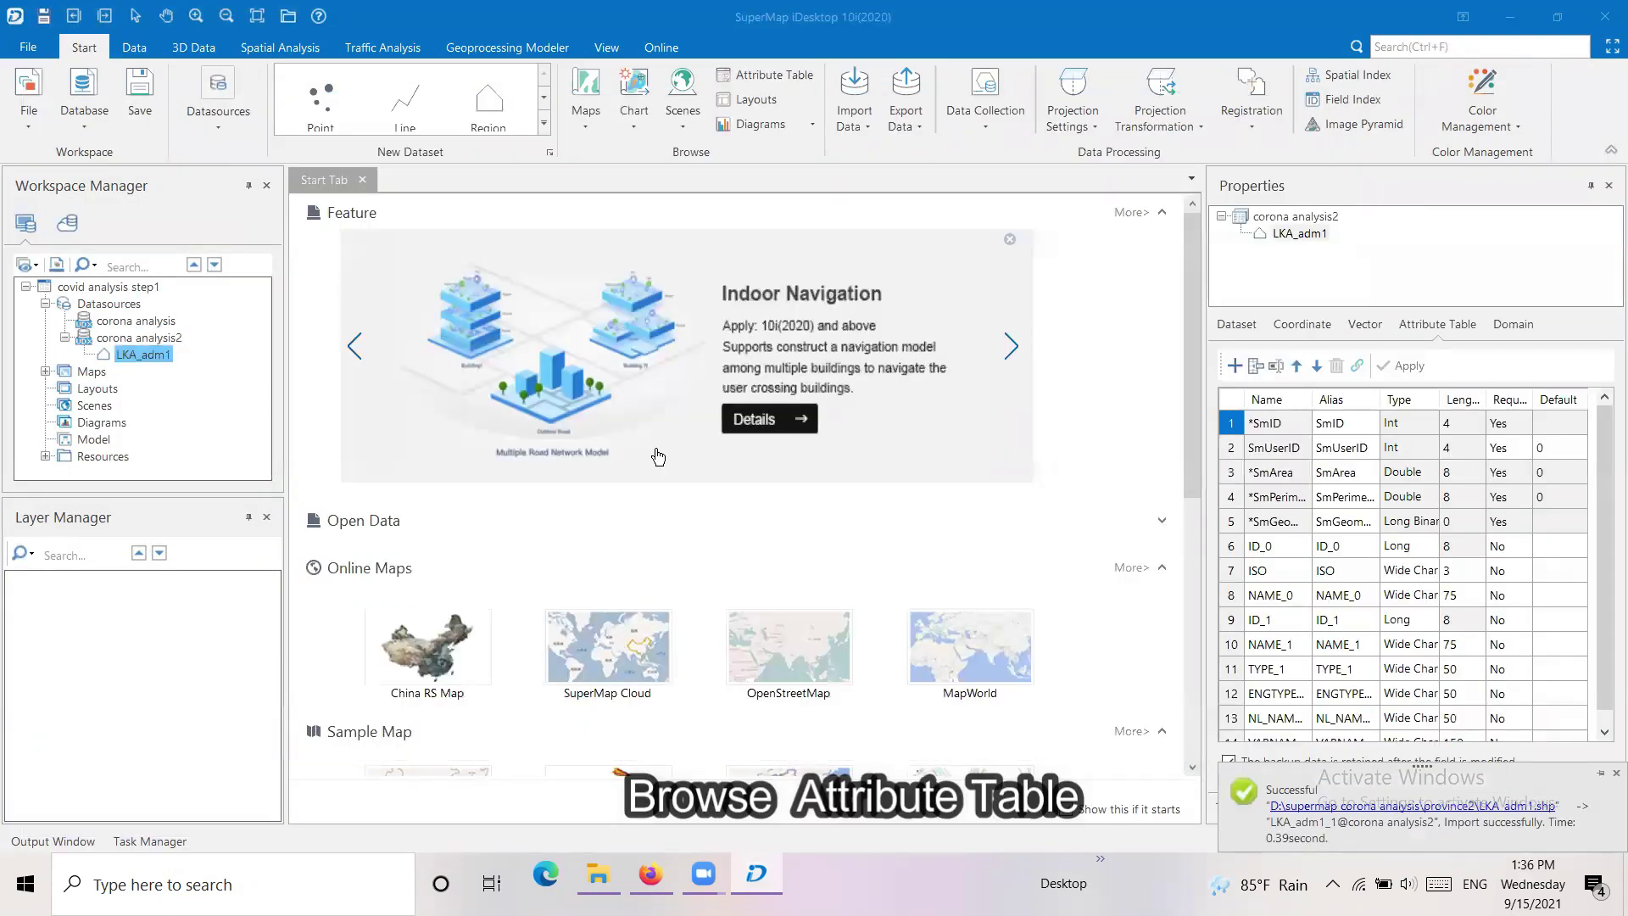
- Display the LKA_adm1 dataset as a map and browse its attribute table through to the last columns
double_click(169, 359)
right_click(137, 358)
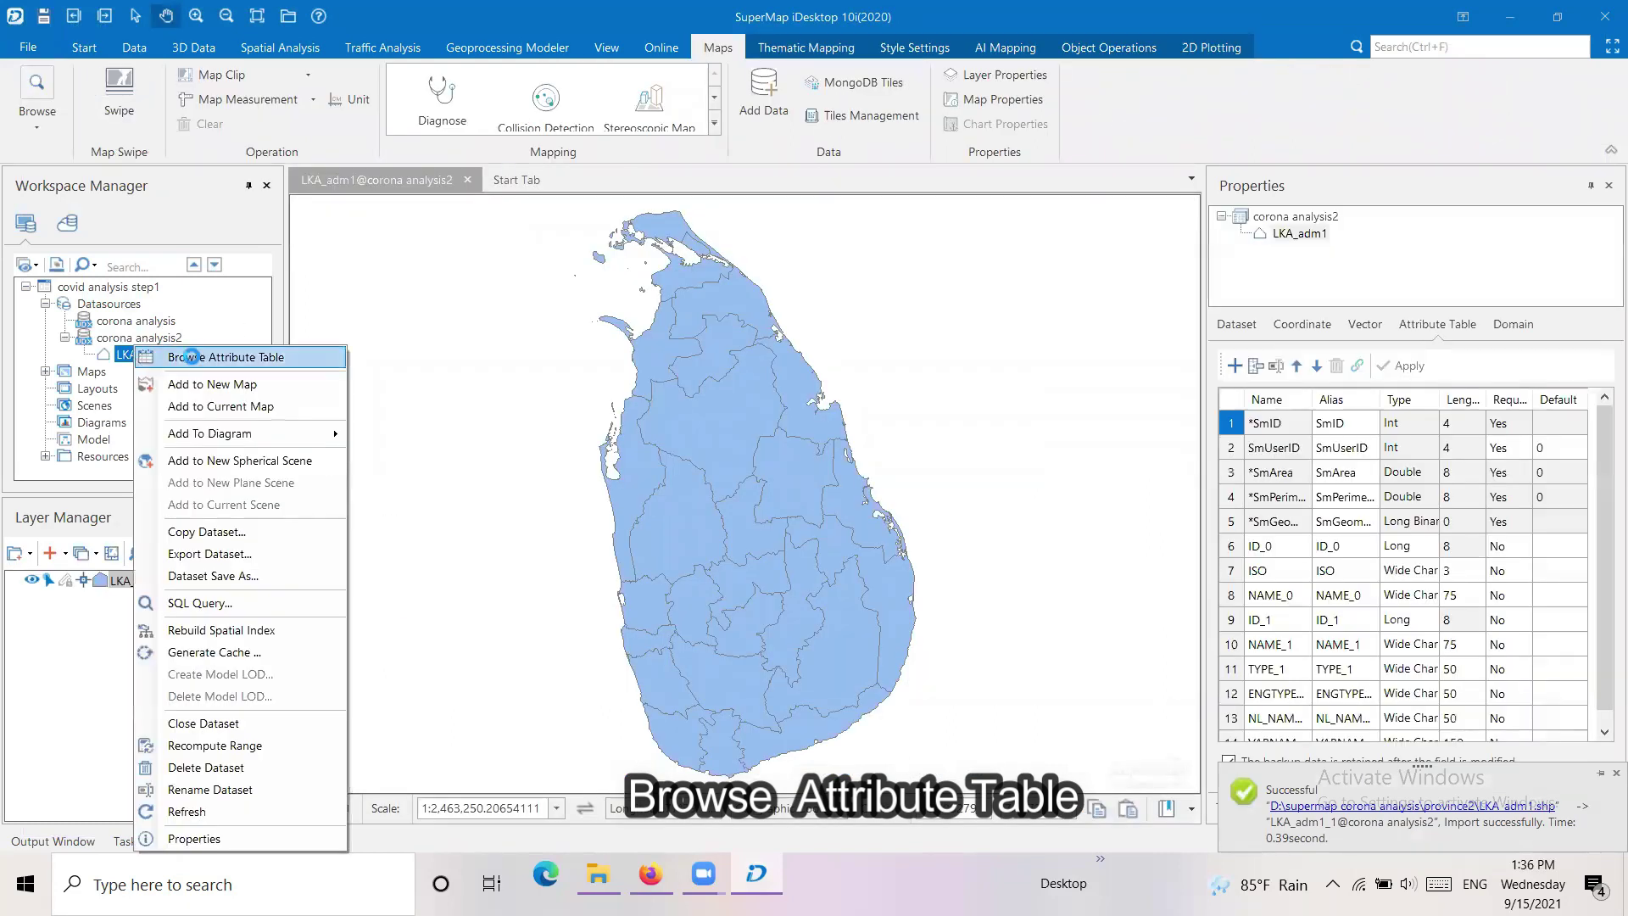
left_click(193, 354)
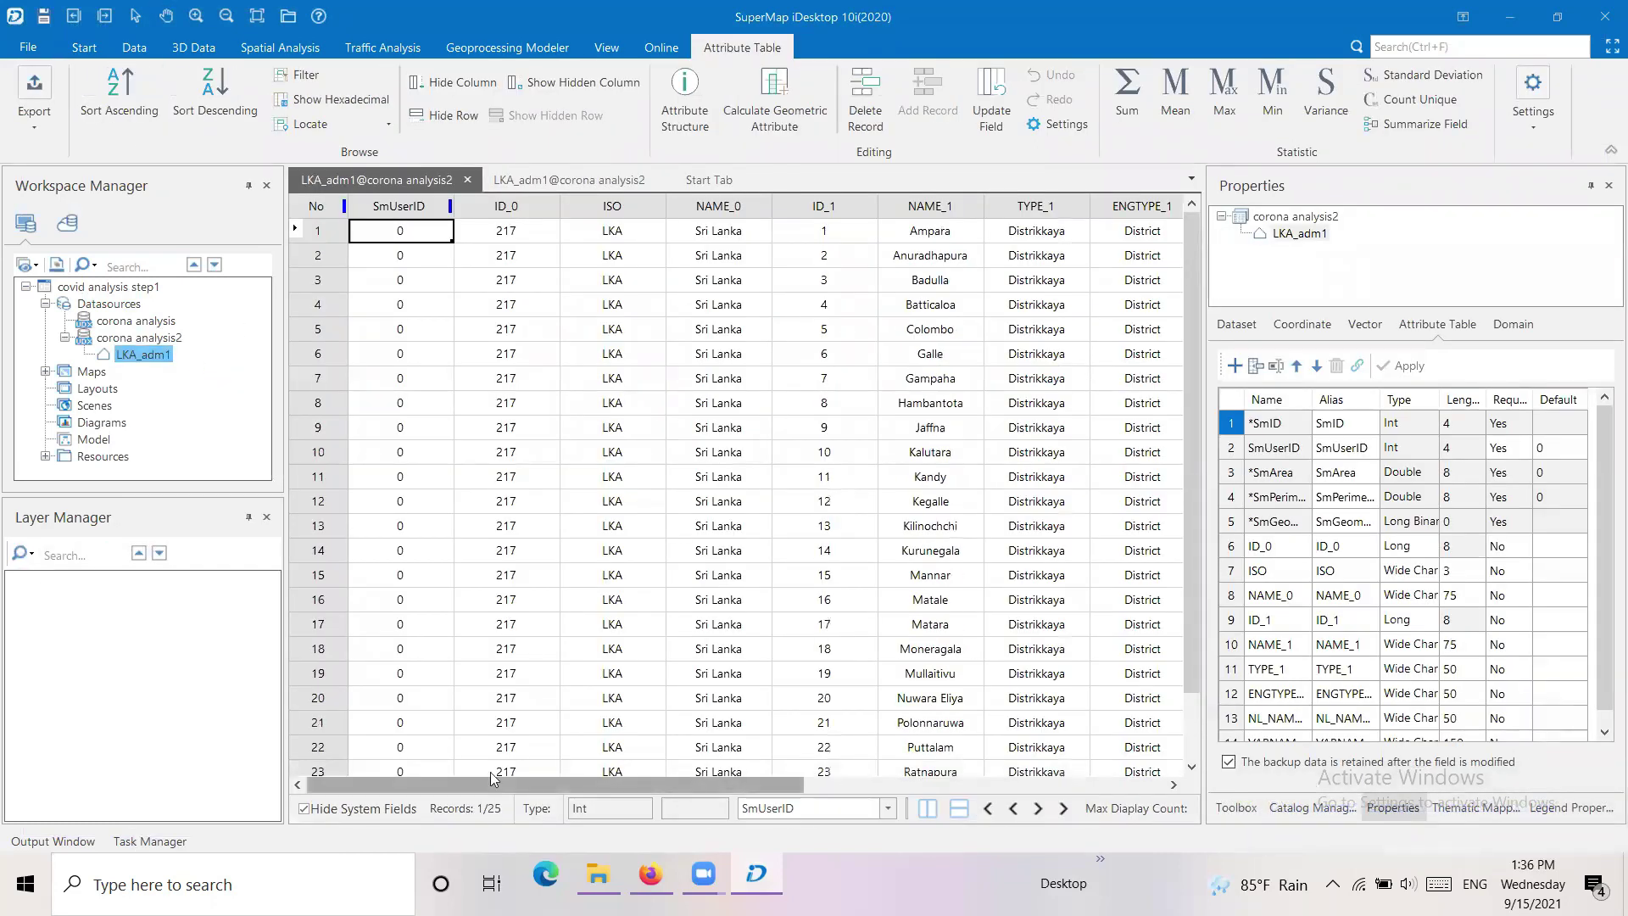
left_click_drag(491, 779, 864, 780)
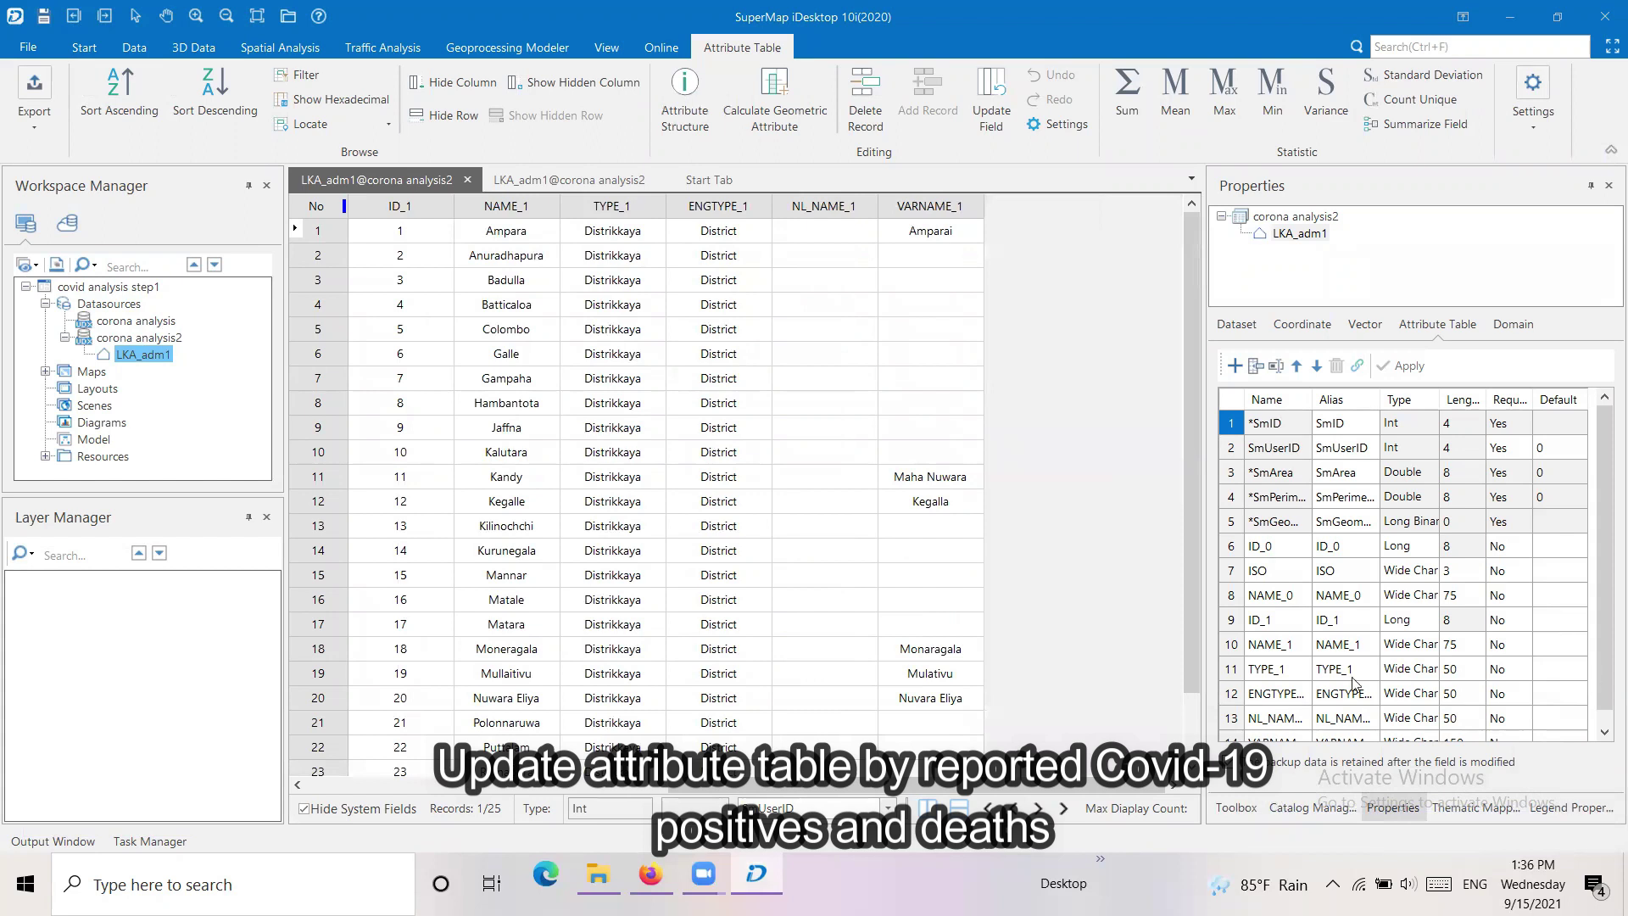
- Delete the fields TYPE_1, ENGTYPE_1, NL_NAME_1 and VARNAME_1 from the LKA_adm1 attribute table
left_click_drag(1240, 734, 1240, 695)
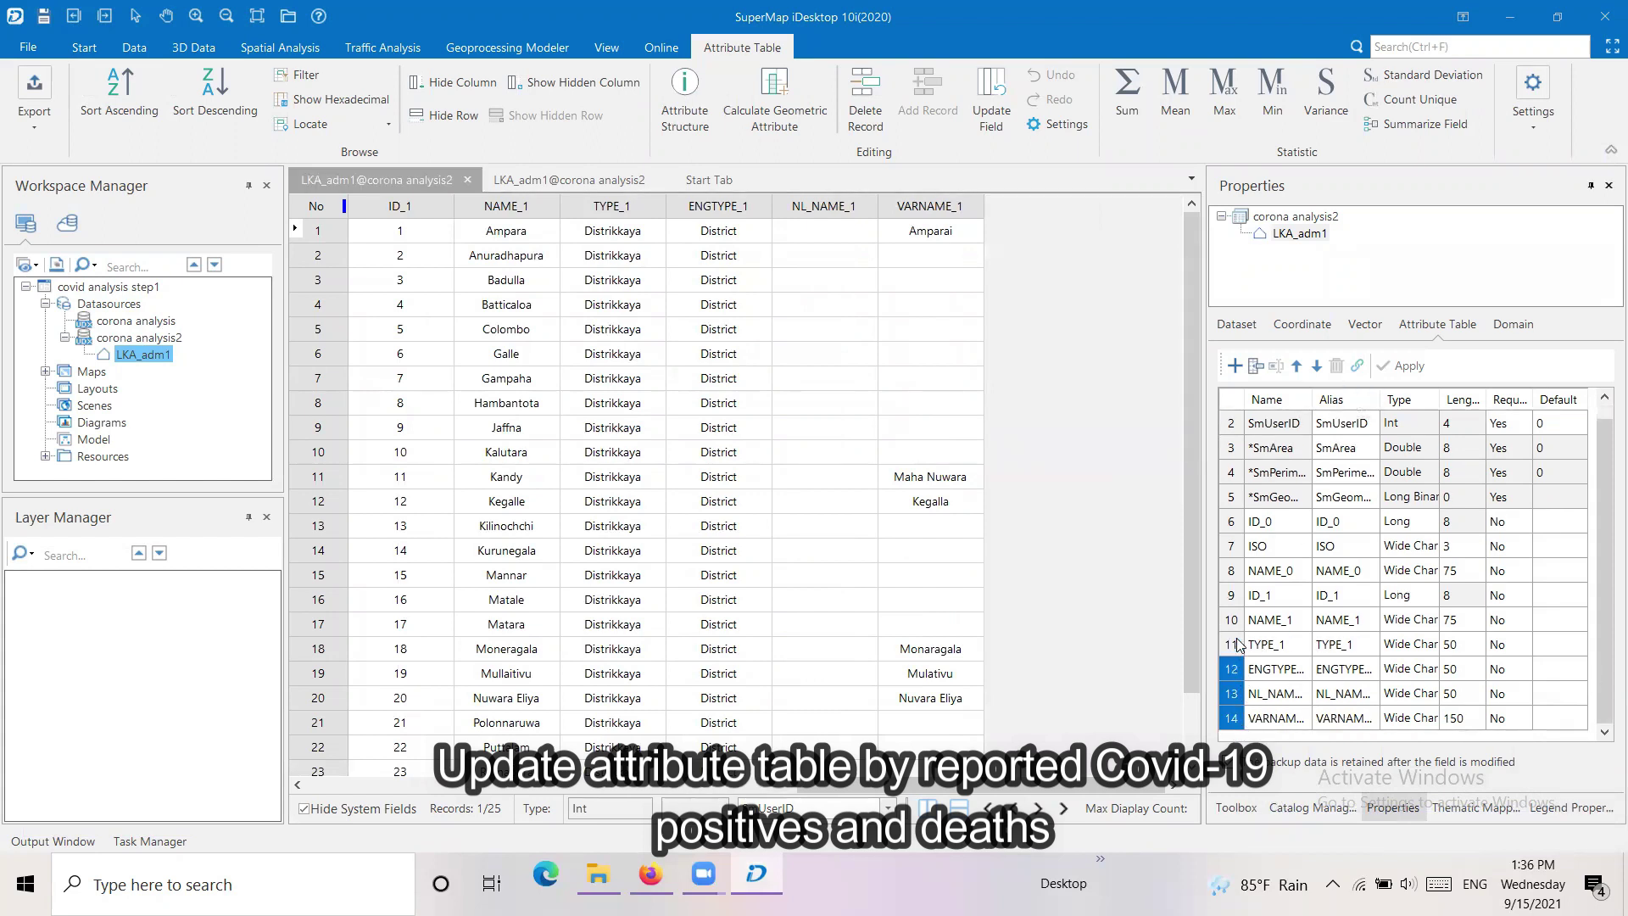
left_click(1259, 674)
left_click(1336, 365)
left_click(888, 509)
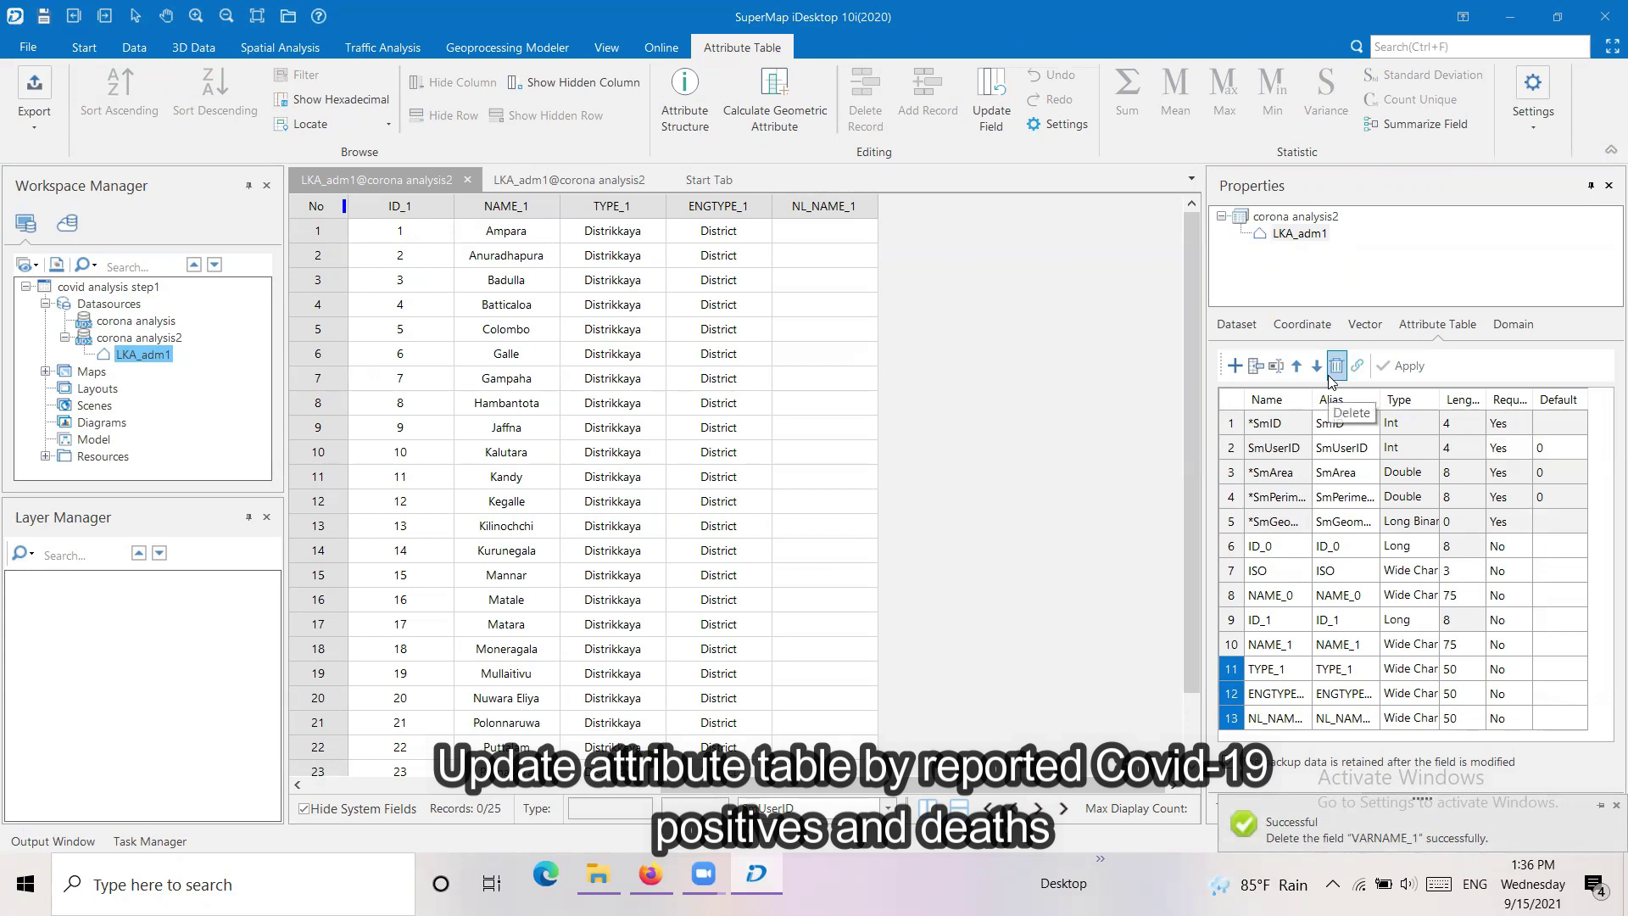
left_click(1332, 372)
left_click(926, 514)
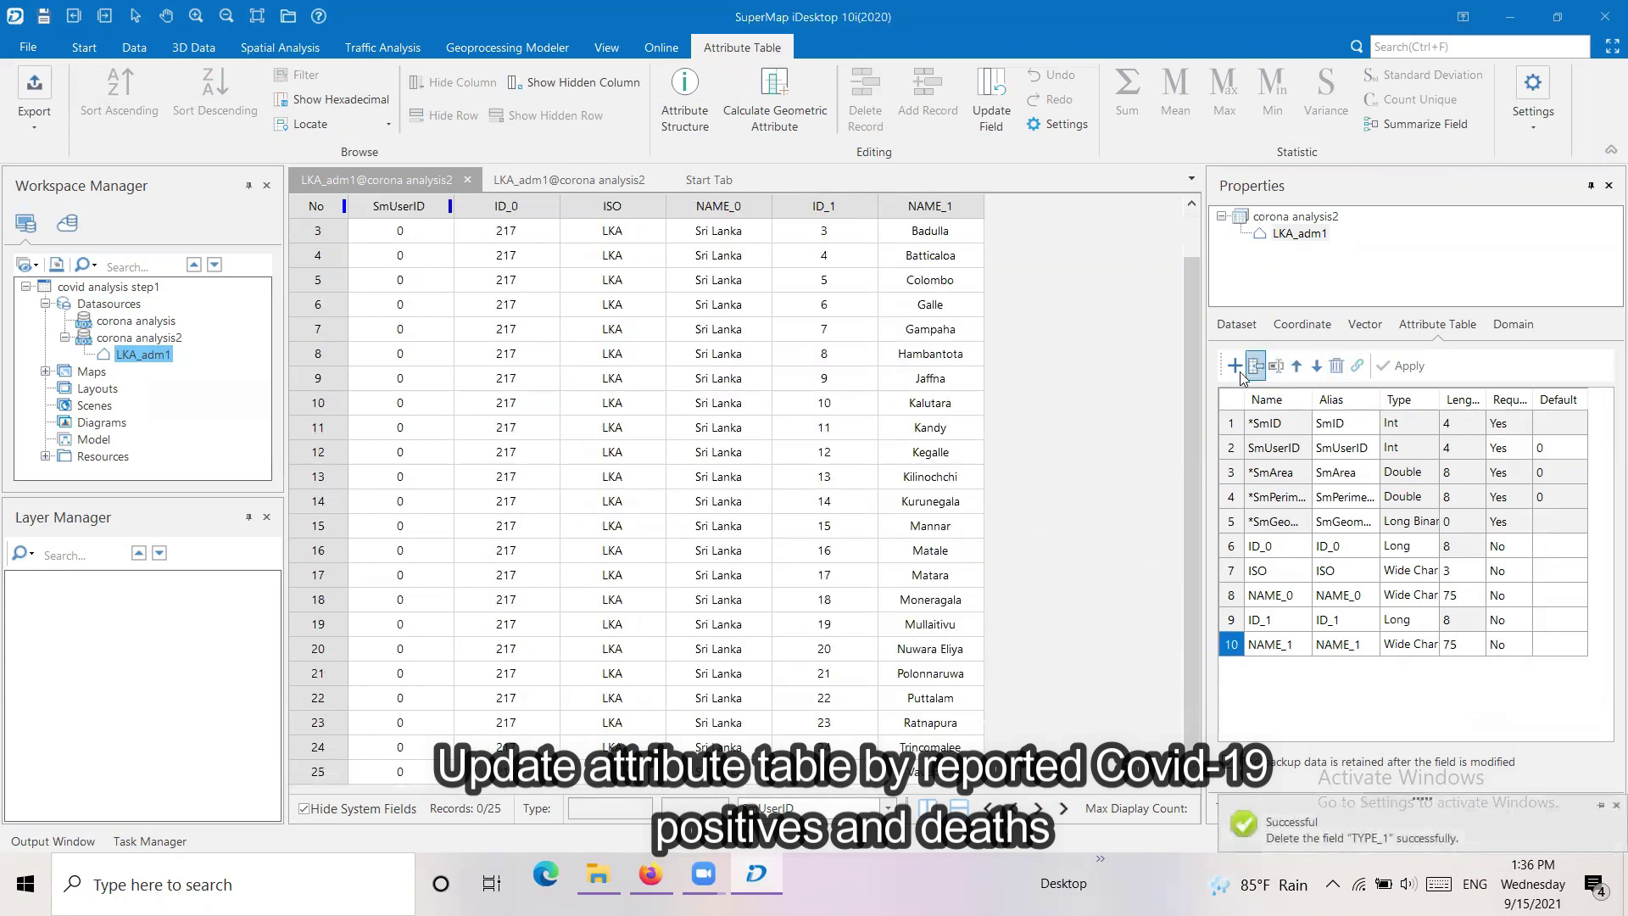
- Add a field named Corona_patents to the LKA_adm1 attribute table and set its type to Long
left_click(1303, 675)
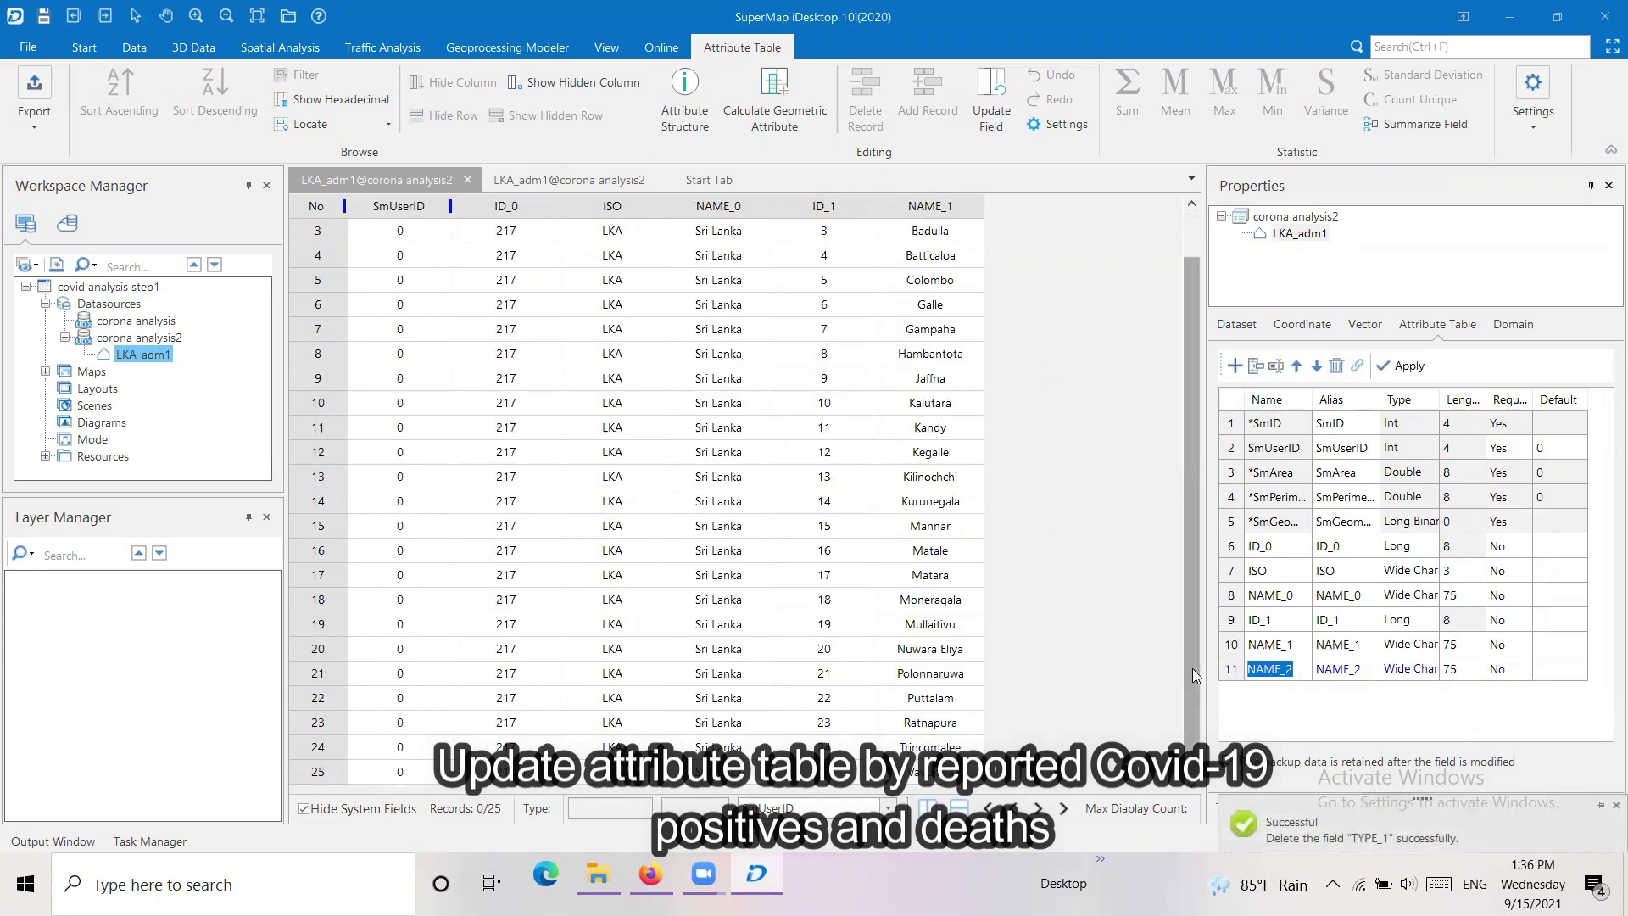
type("a")
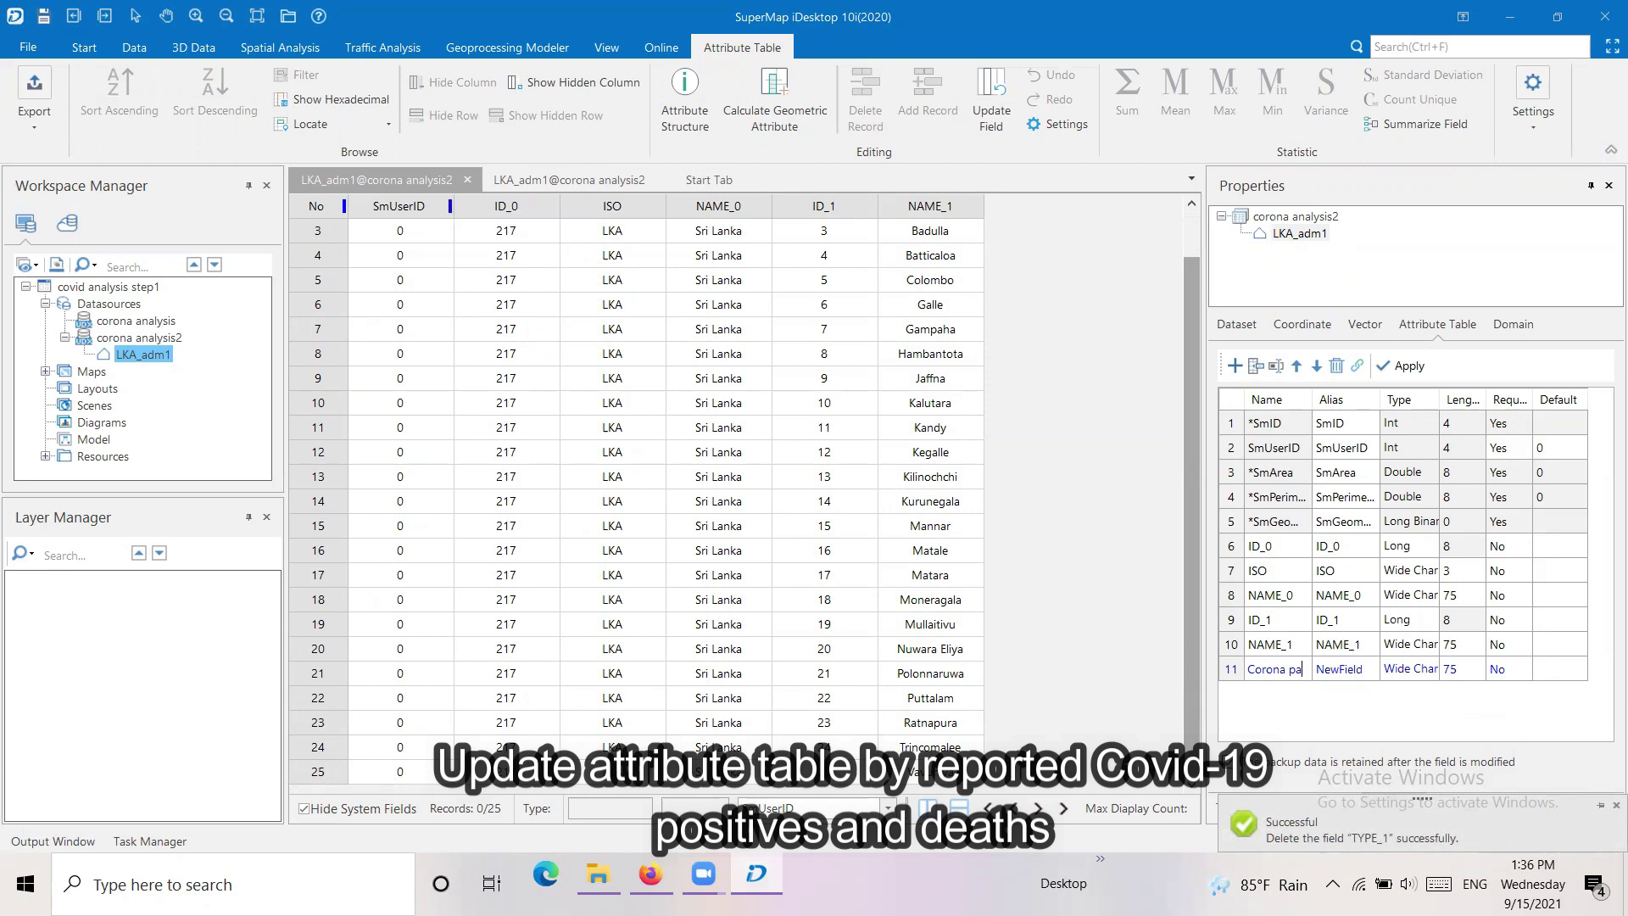
key("BackSpace")
key("BackSpace")
key("BackSpace")
key("Return")
type("_patents")
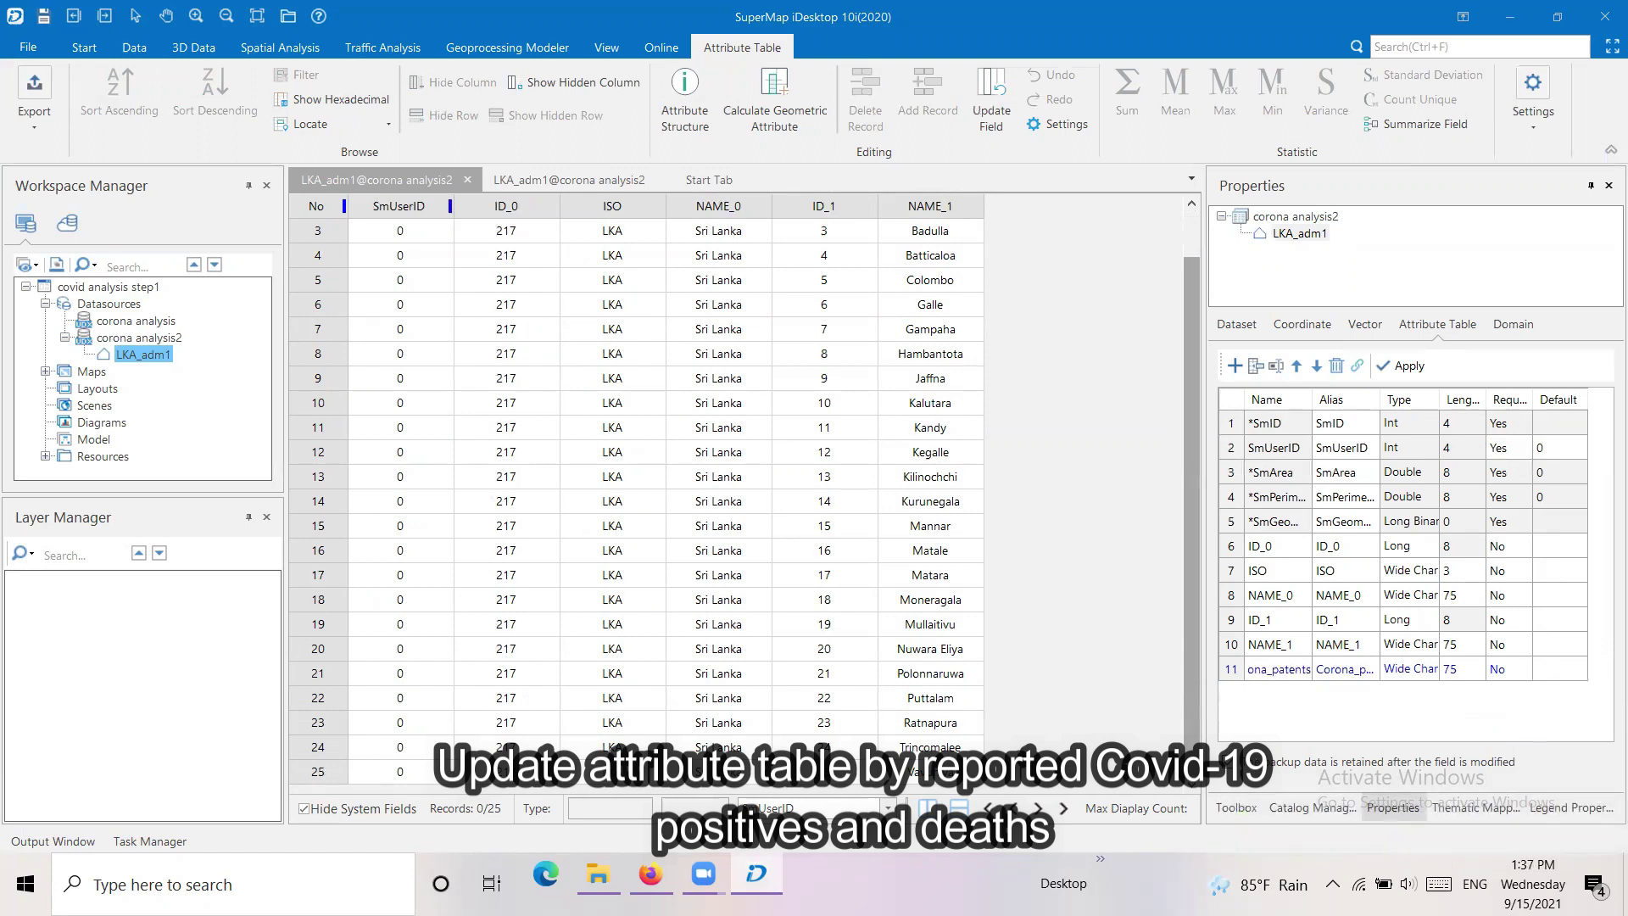
left_click_drag(1312, 400, 1336, 399)
left_click(1454, 669)
left_click(1454, 669)
left_click(1434, 788)
- Add two more Long fields, name the three patient fields Corona_patents_w1, Corona_patents_w2 and Corona_patents_w3, and apply the changes
left_click(1233, 367)
left_click(1233, 366)
left_click(1318, 694)
left_click_drag(1337, 400, 1362, 399)
left_click(1351, 714)
left_click(1350, 668)
key("BackSpace")
type("W")
left_click(1350, 692)
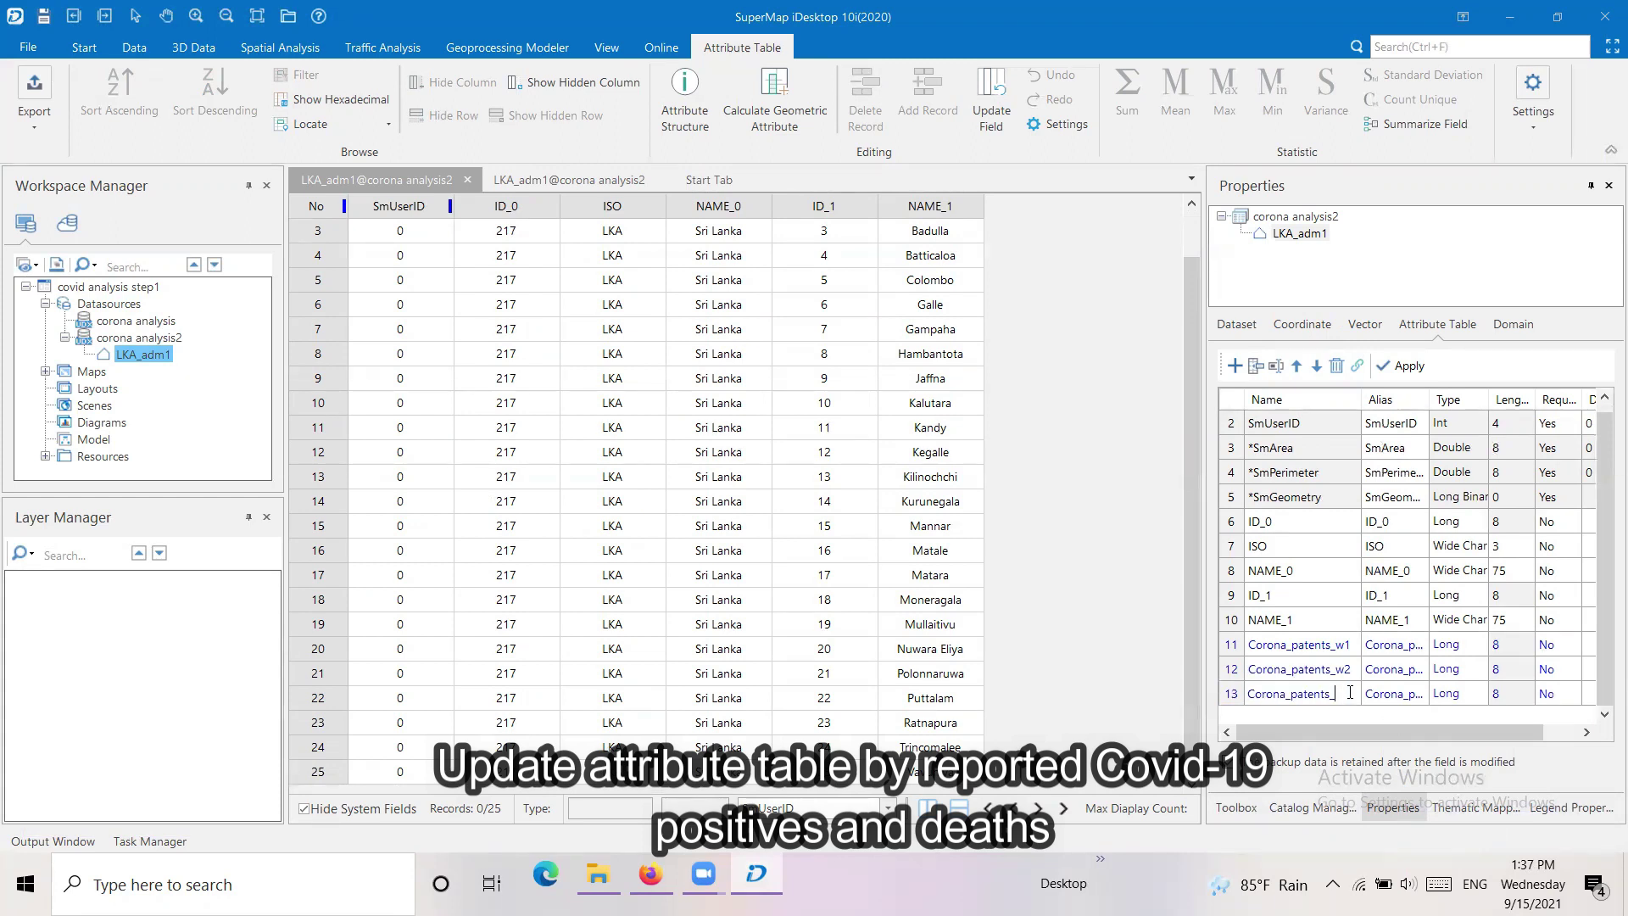
left_click(1400, 366)
- Add three more Long fields to LKA_adm1 for the deaths, named Corona_deaths_1, Corona_deaths_2 and Corona_deaths_3
left_click(1235, 367)
left_click(1234, 367)
left_click(1234, 366)
left_click(1331, 645)
left_click(1331, 646)
type("De_1")
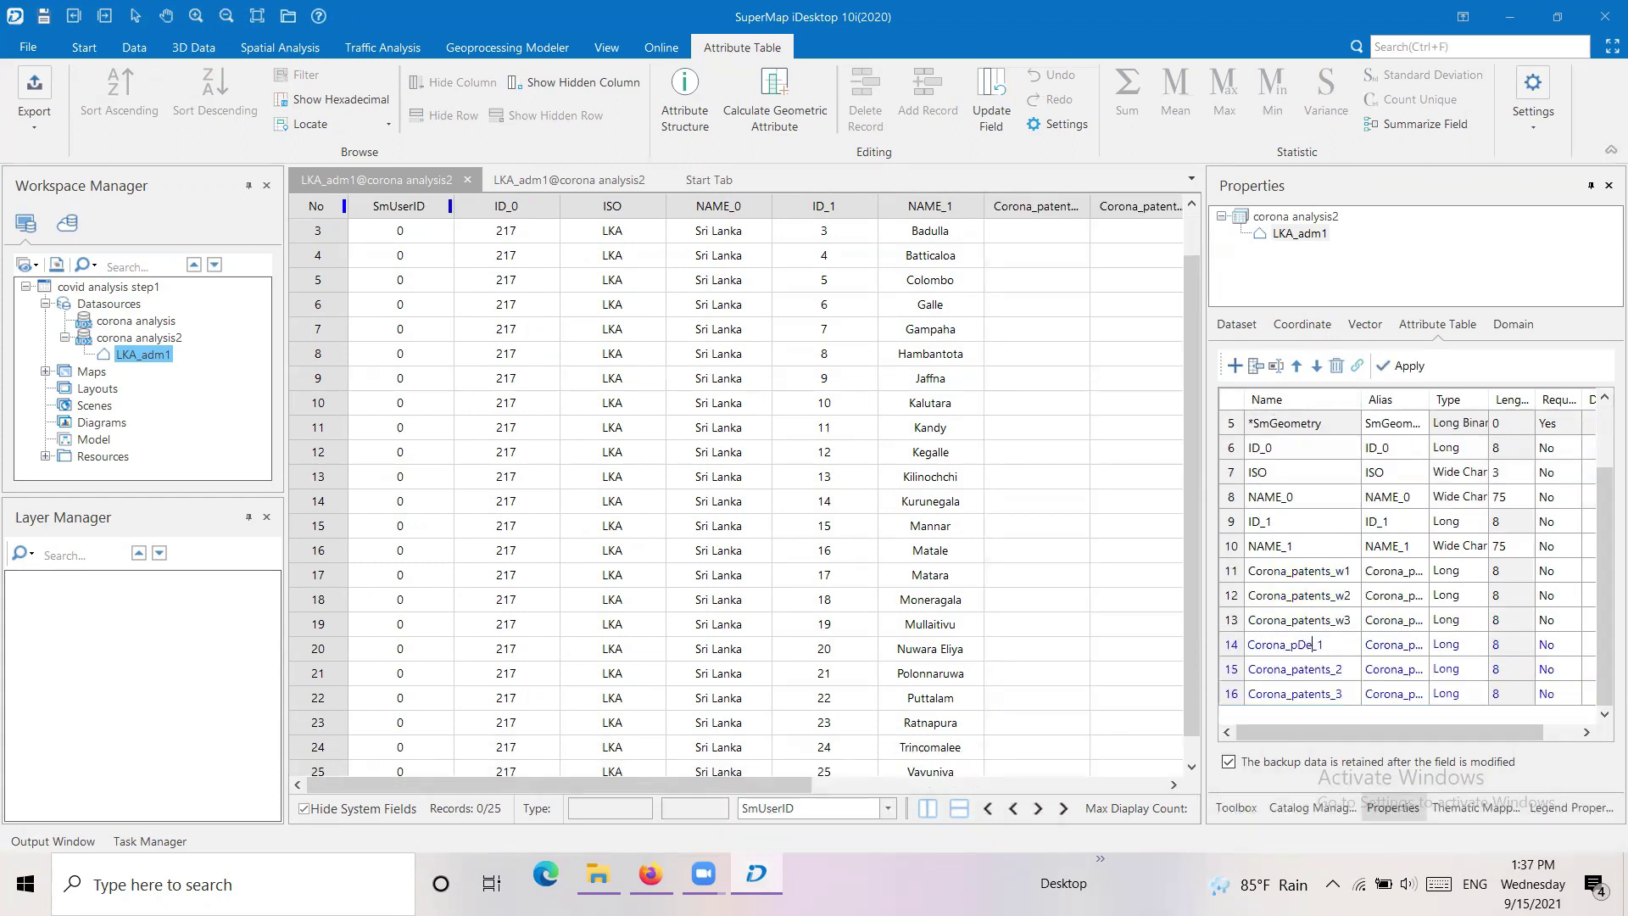
left_click(1329, 669)
left_click(1337, 691)
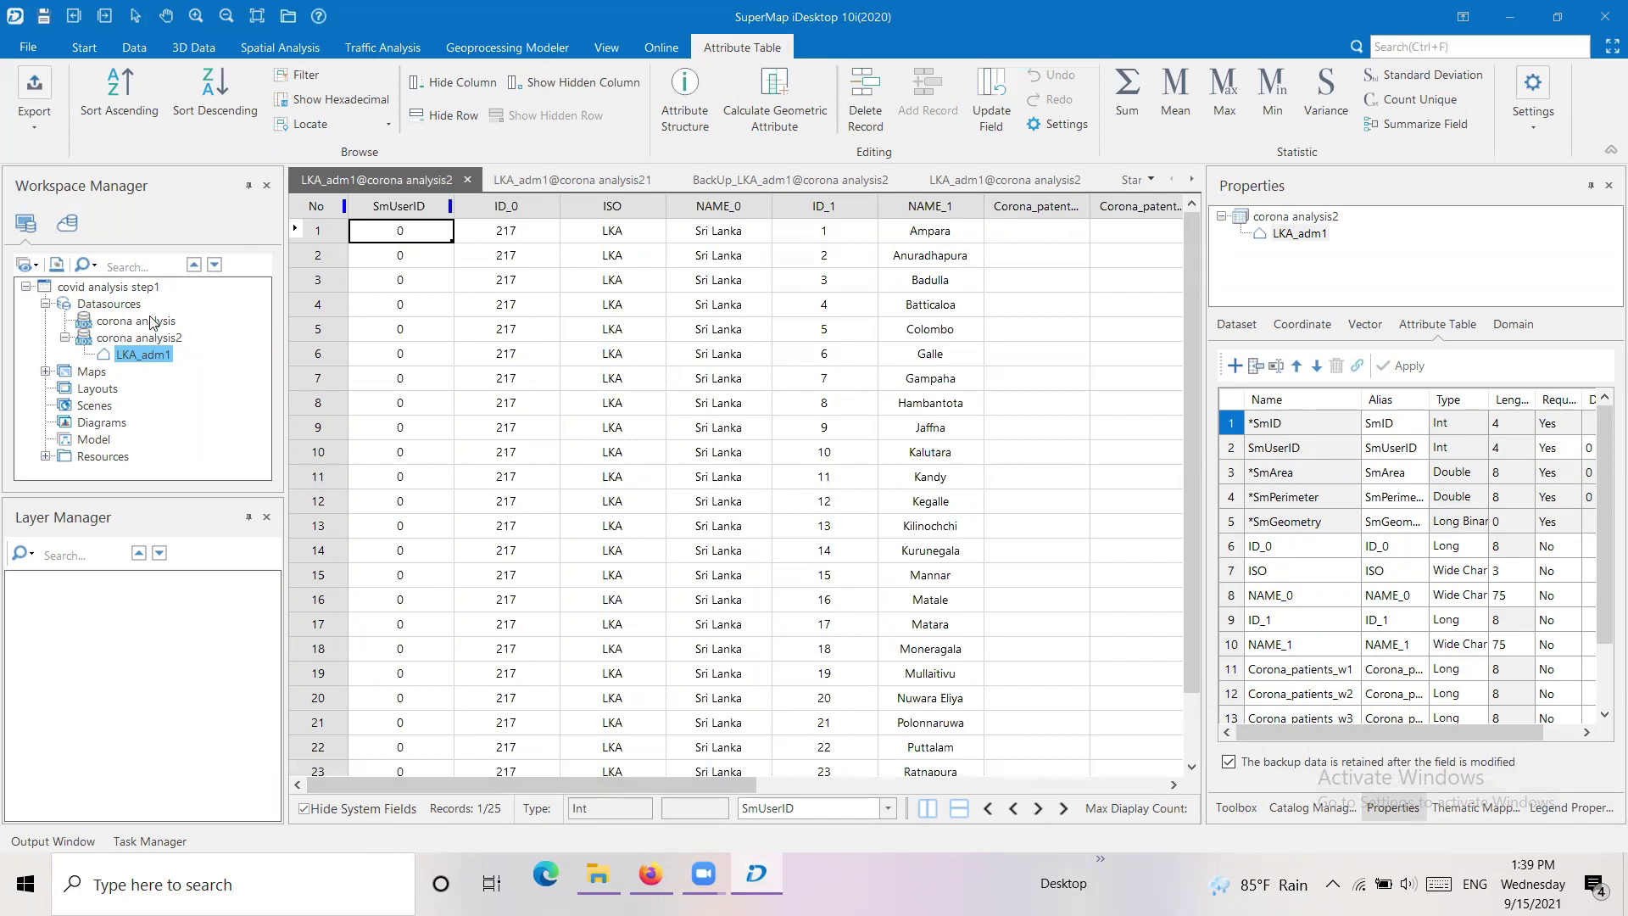
- Import the spreadsheet Covid_19.xlsx from the corona pations folder into the corona analysis2 datasource
right_click(148, 338)
left_click(224, 372)
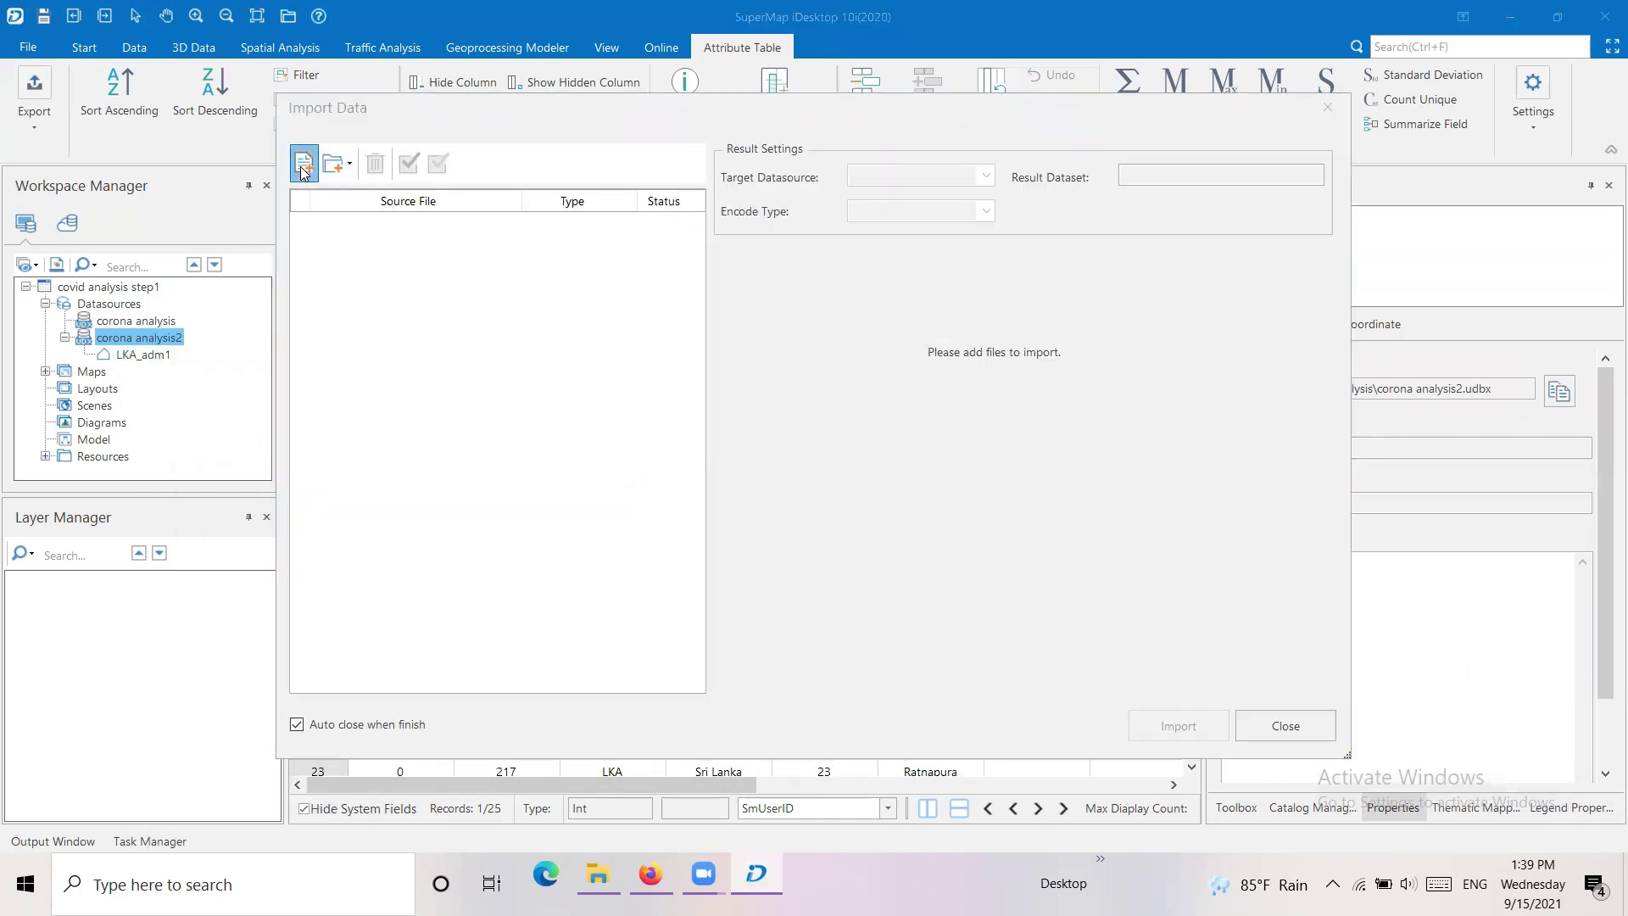
left_click(293, 161)
double_click(240, 159)
left_click(280, 175)
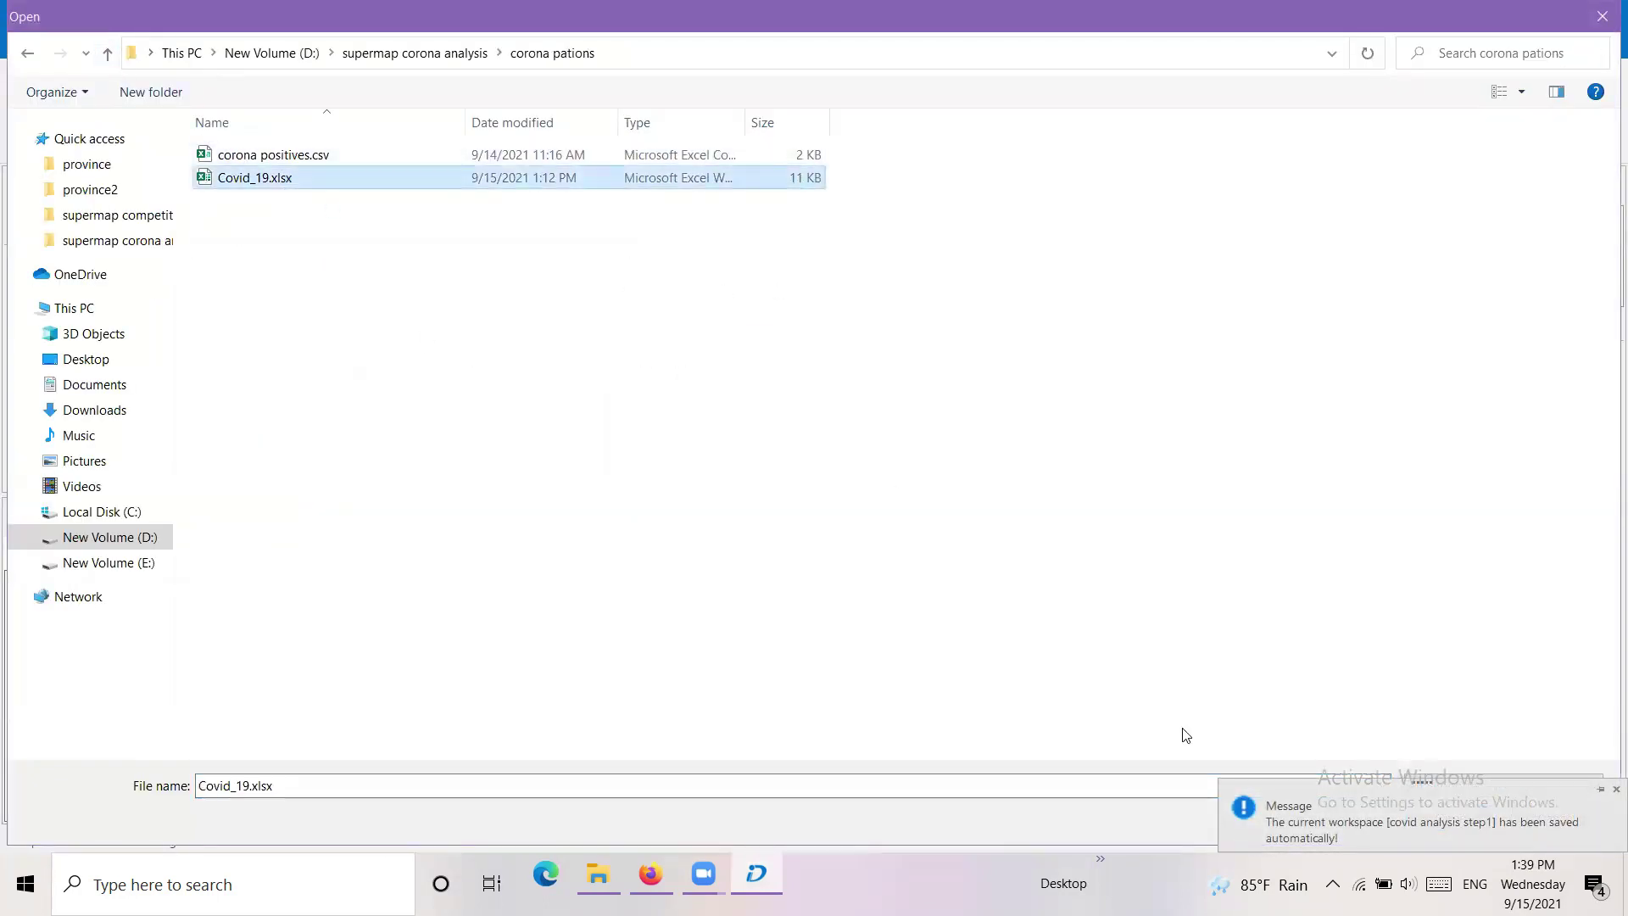
left_click(1452, 816)
left_click(1203, 731)
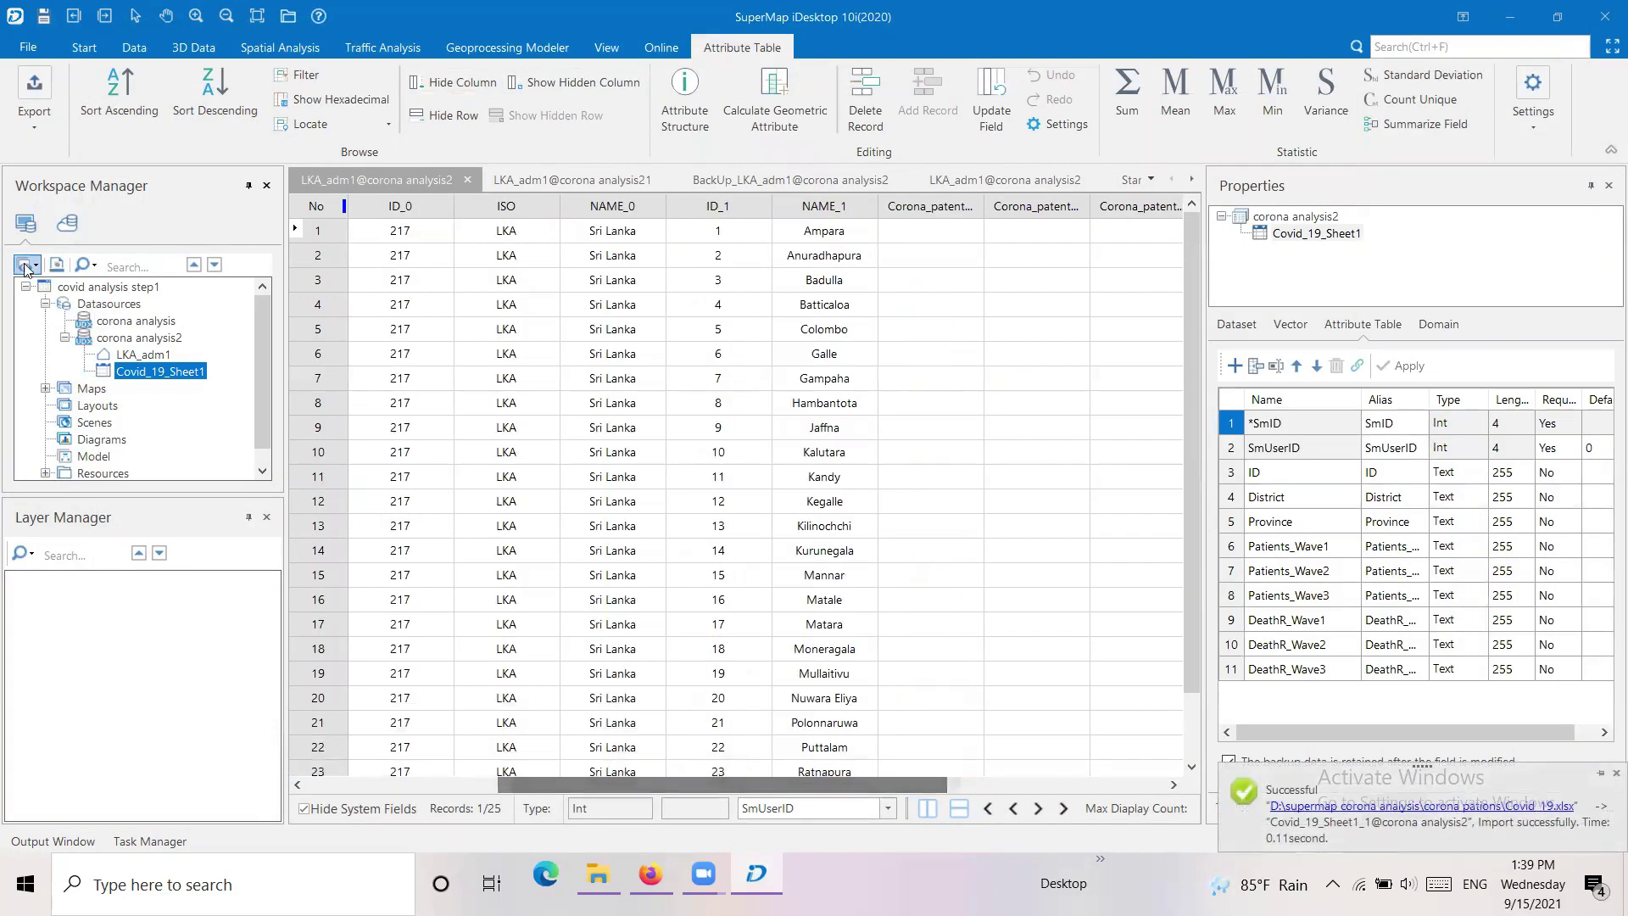
- Float the Covid_19_Sheet1 table beside the LKA_adm1 table, with the Patients_Wave1 column and the empty patient fields in view
left_click_drag(541, 785, 707, 810)
left_click_drag(379, 179, 113, 187)
left_click_drag(933, 475, 560, 475)
scroll(356, 509, "down", 3)
left_click_drag(302, 768, 401, 765)
- Copy the Covid_19_Sheet1 wave columns into the matching LKA_adm1 fields, from Patients_Wave1 into the first patient field to DeathR_Wave3 into Corona_deaths_3
left_click(941, 235)
left_click_drag(131, 240, 134, 733)
right_click(144, 329)
left_click(192, 389)
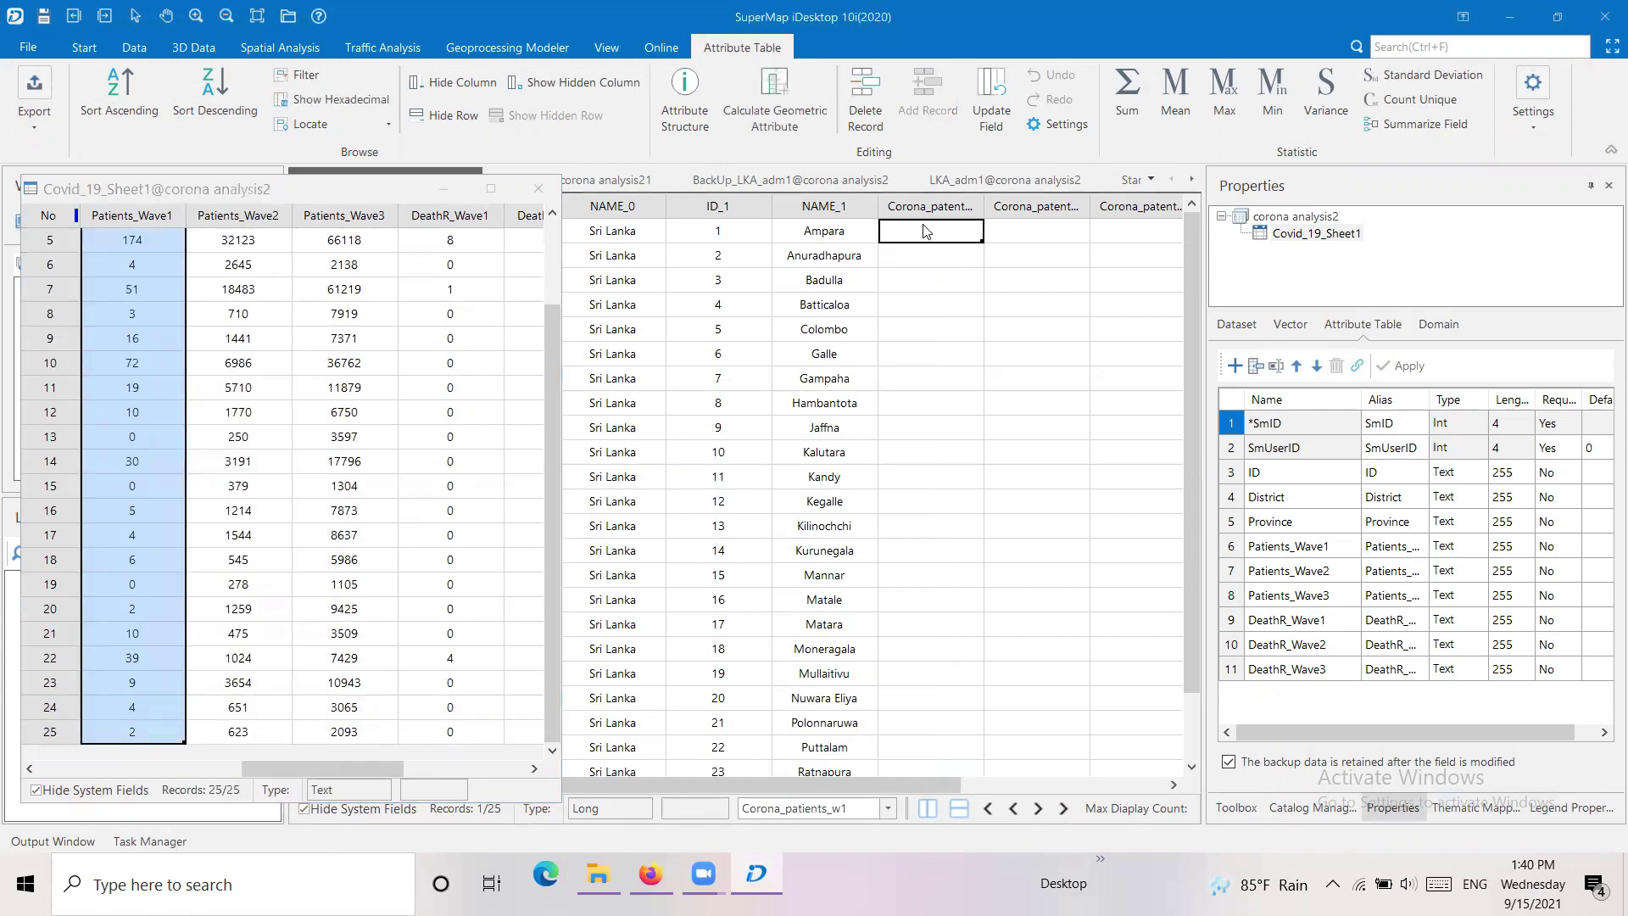
key("ctrl+v")
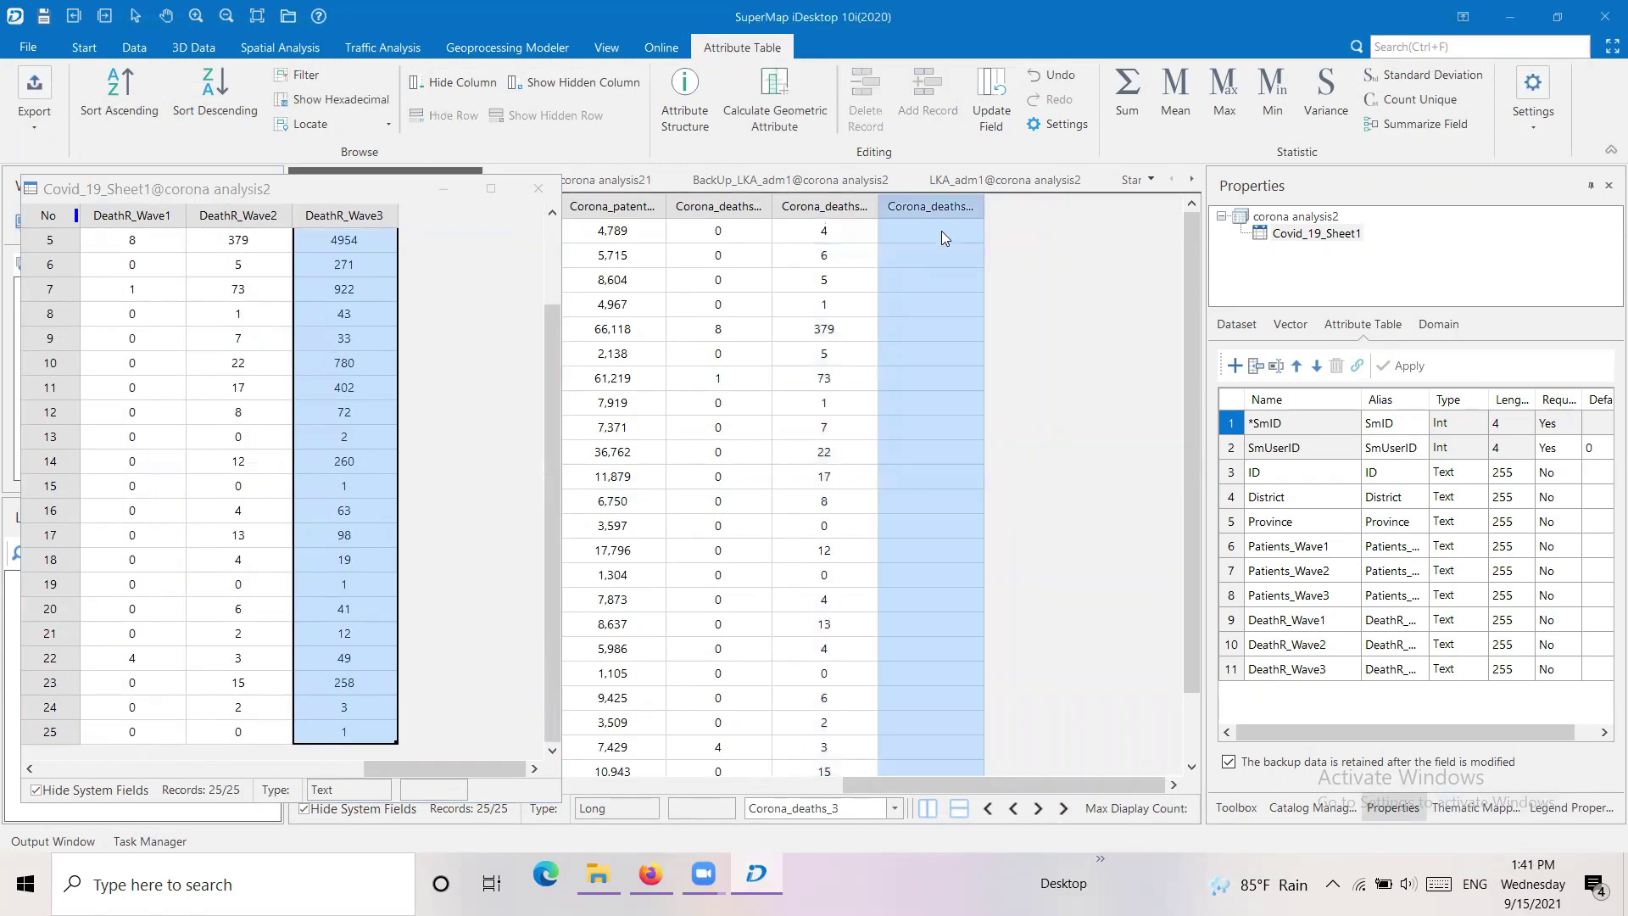
key("ctrl+v")
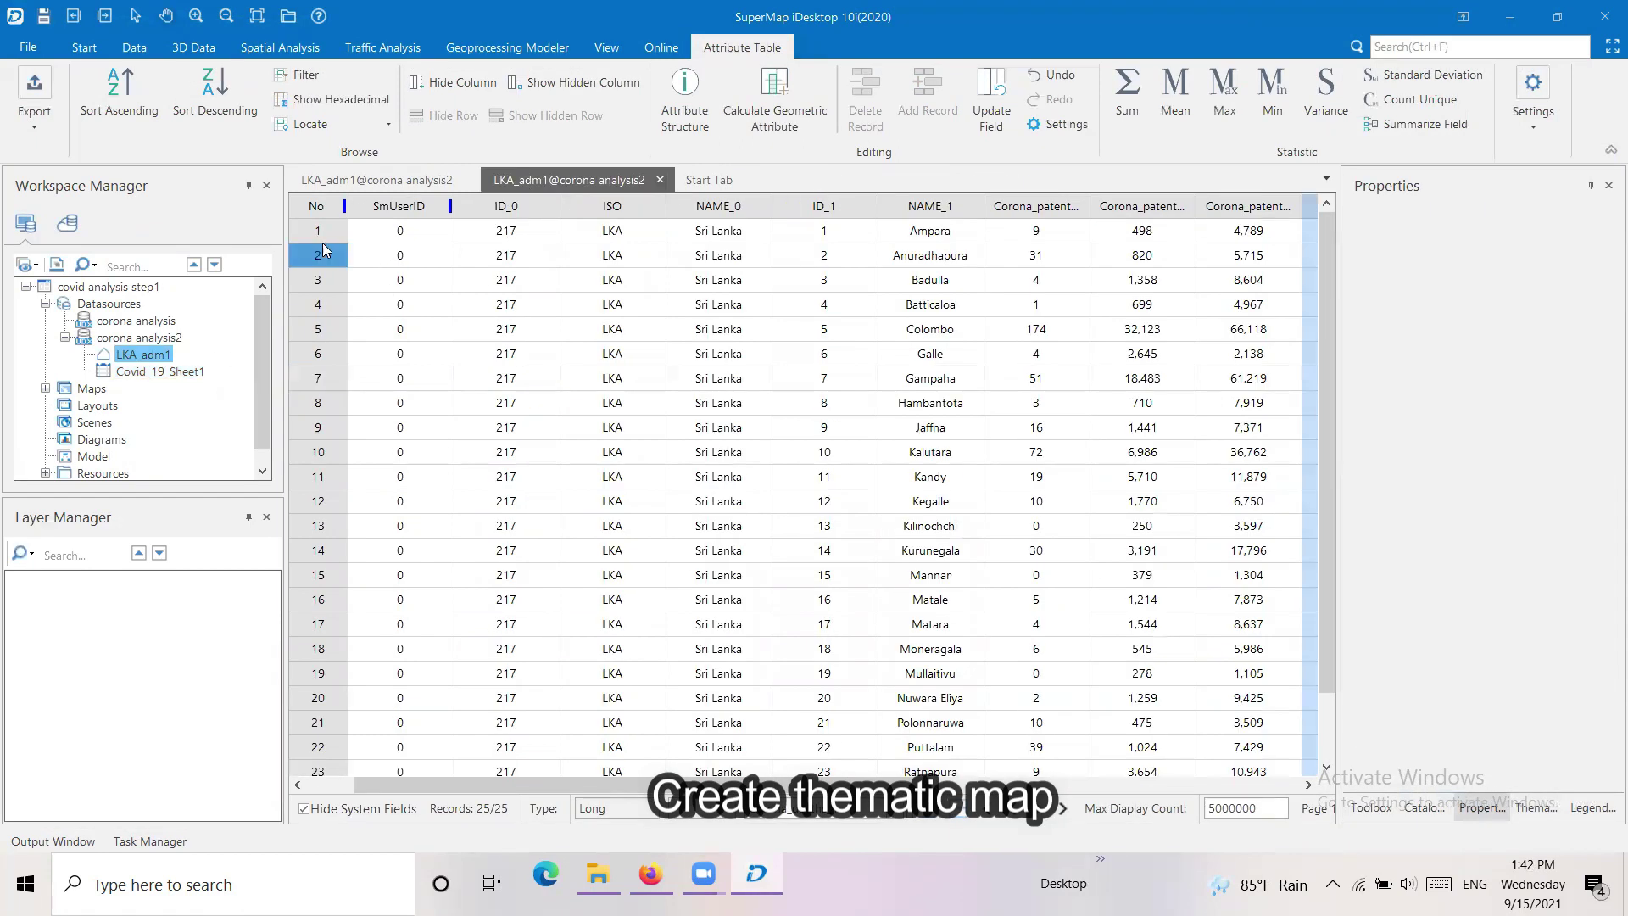
- Create a thematic map of the LKA_adm1 layer using the default Ranges Map template
left_click(378, 185)
right_click(159, 591)
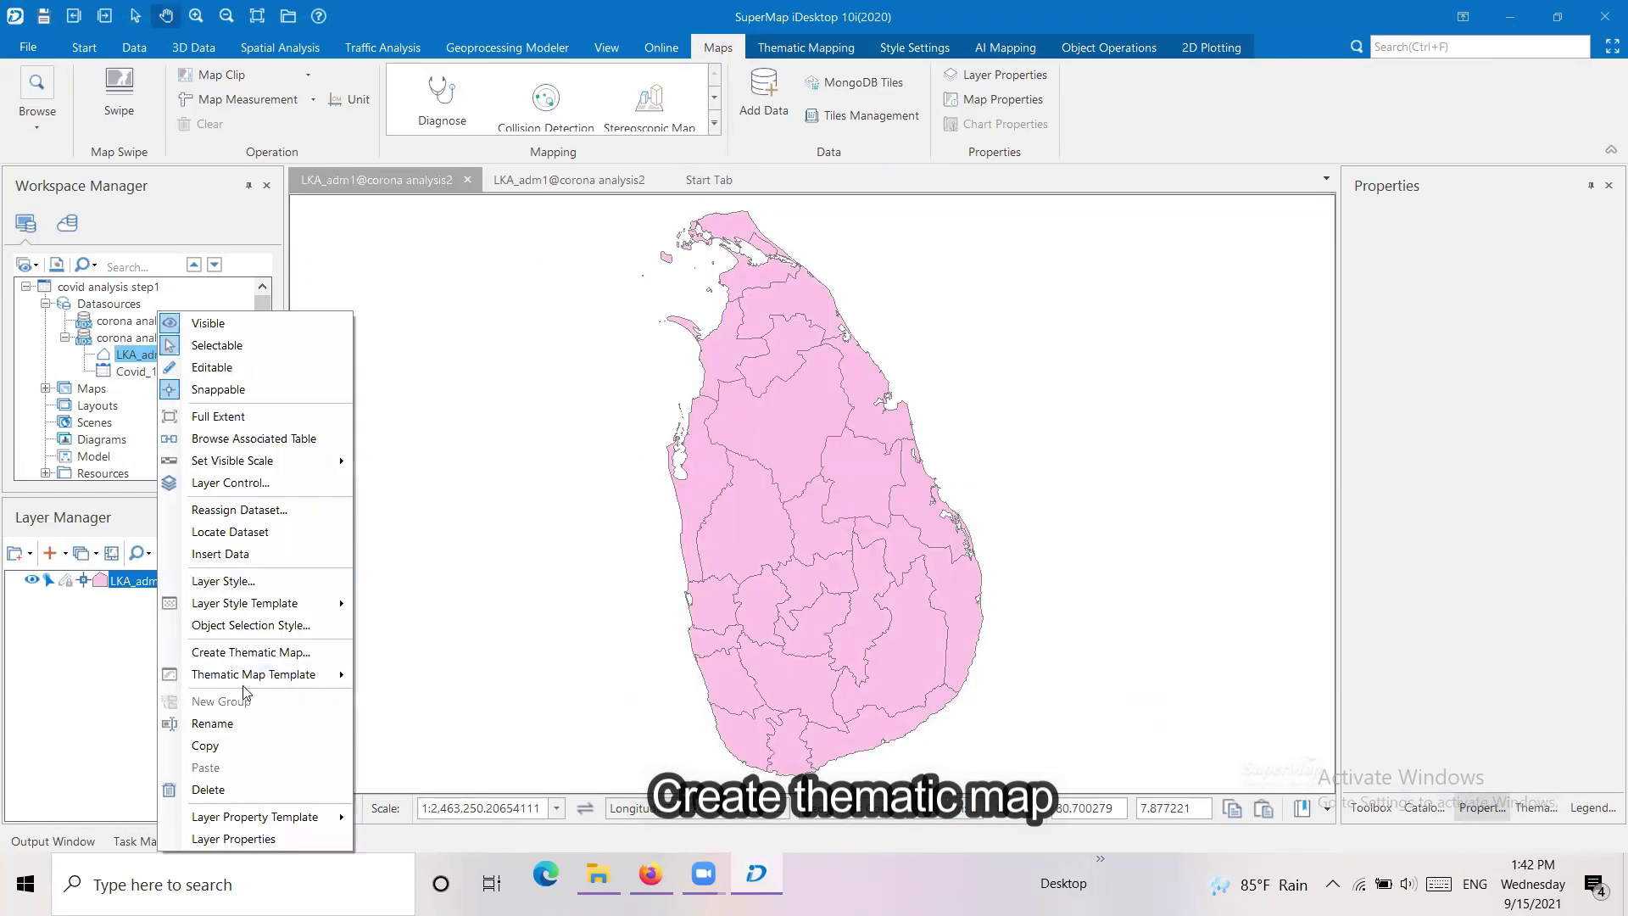
left_click(246, 651)
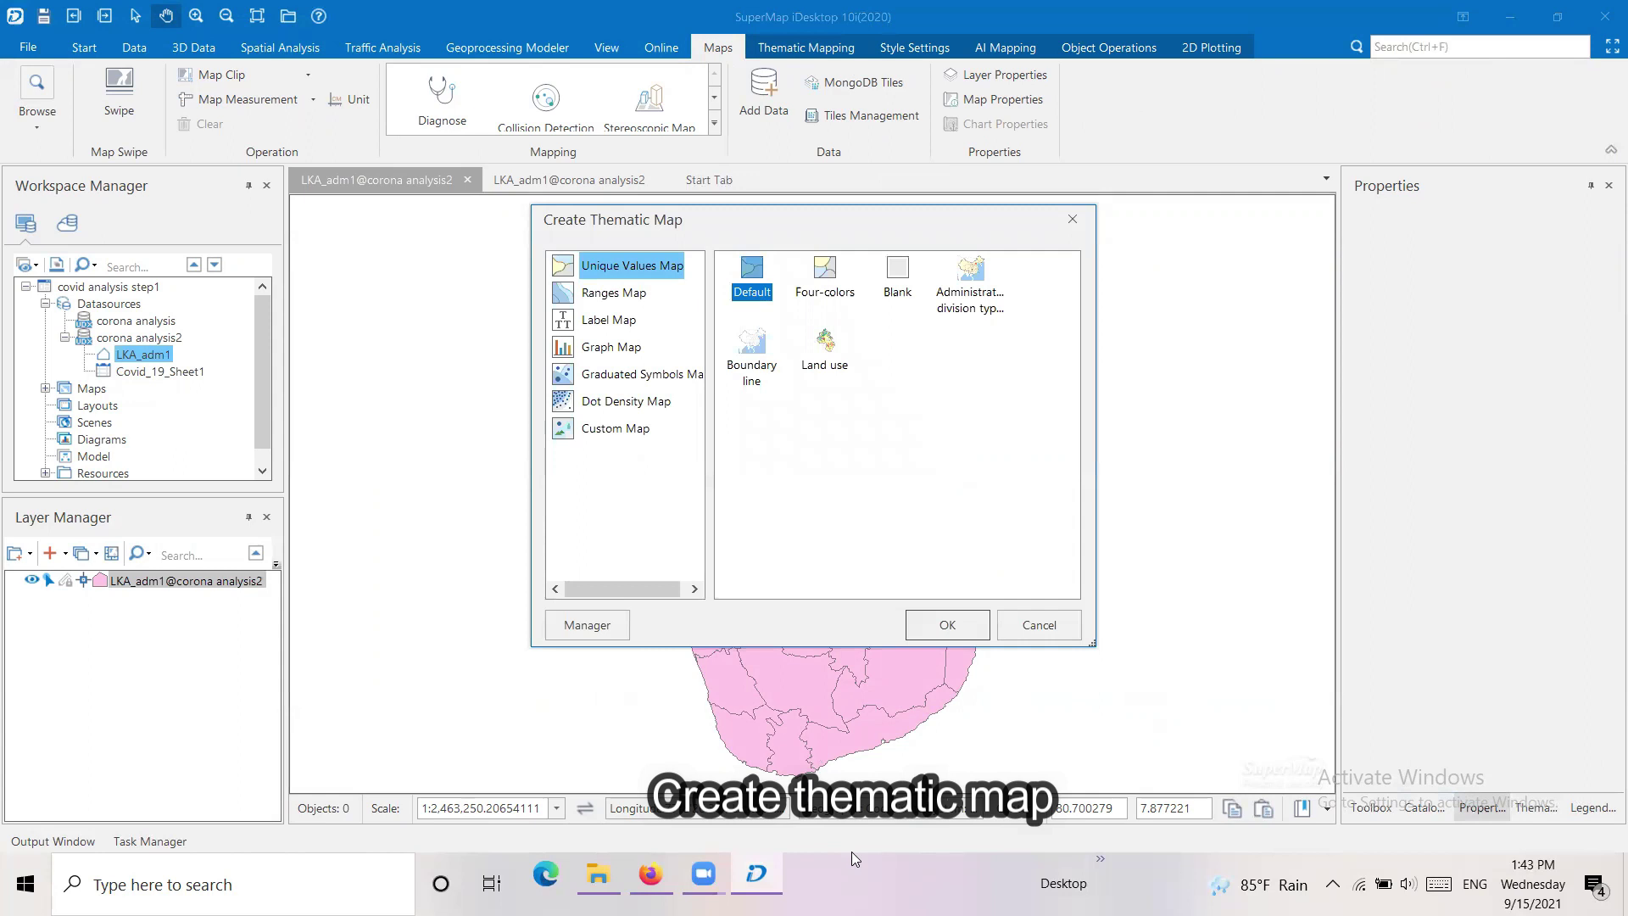
left_click(602, 295)
left_click(752, 271)
left_click(932, 635)
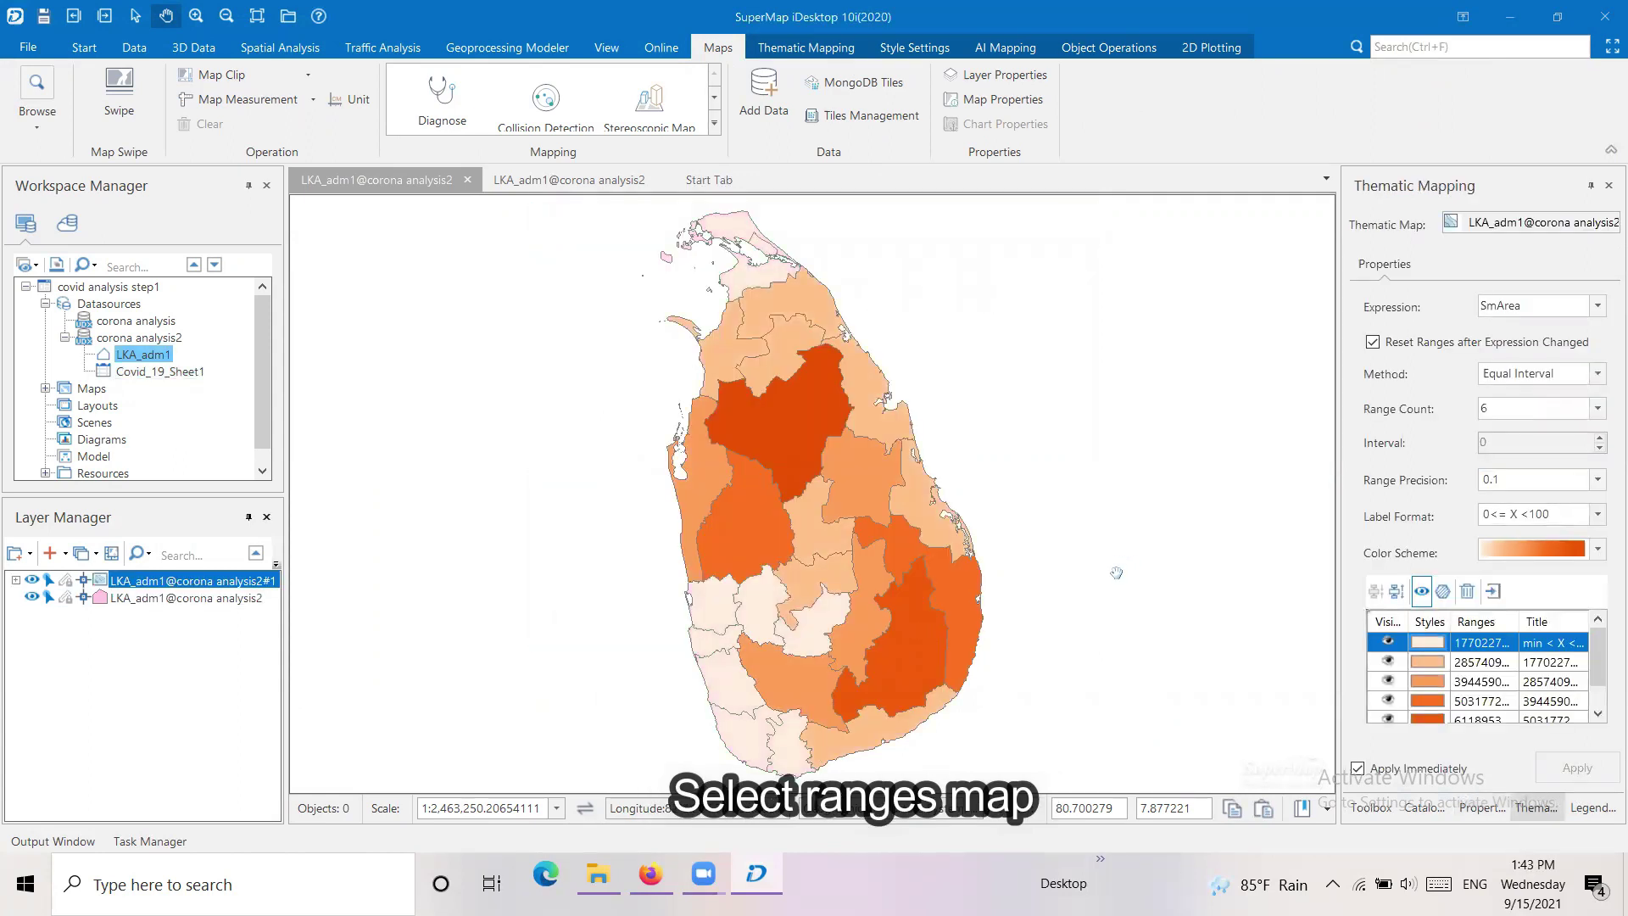
- Set the ranges map's expression to Corona_patients_w1, with a range count of 10 and the Equal Interval method
left_click(1597, 305)
left_click(1568, 428)
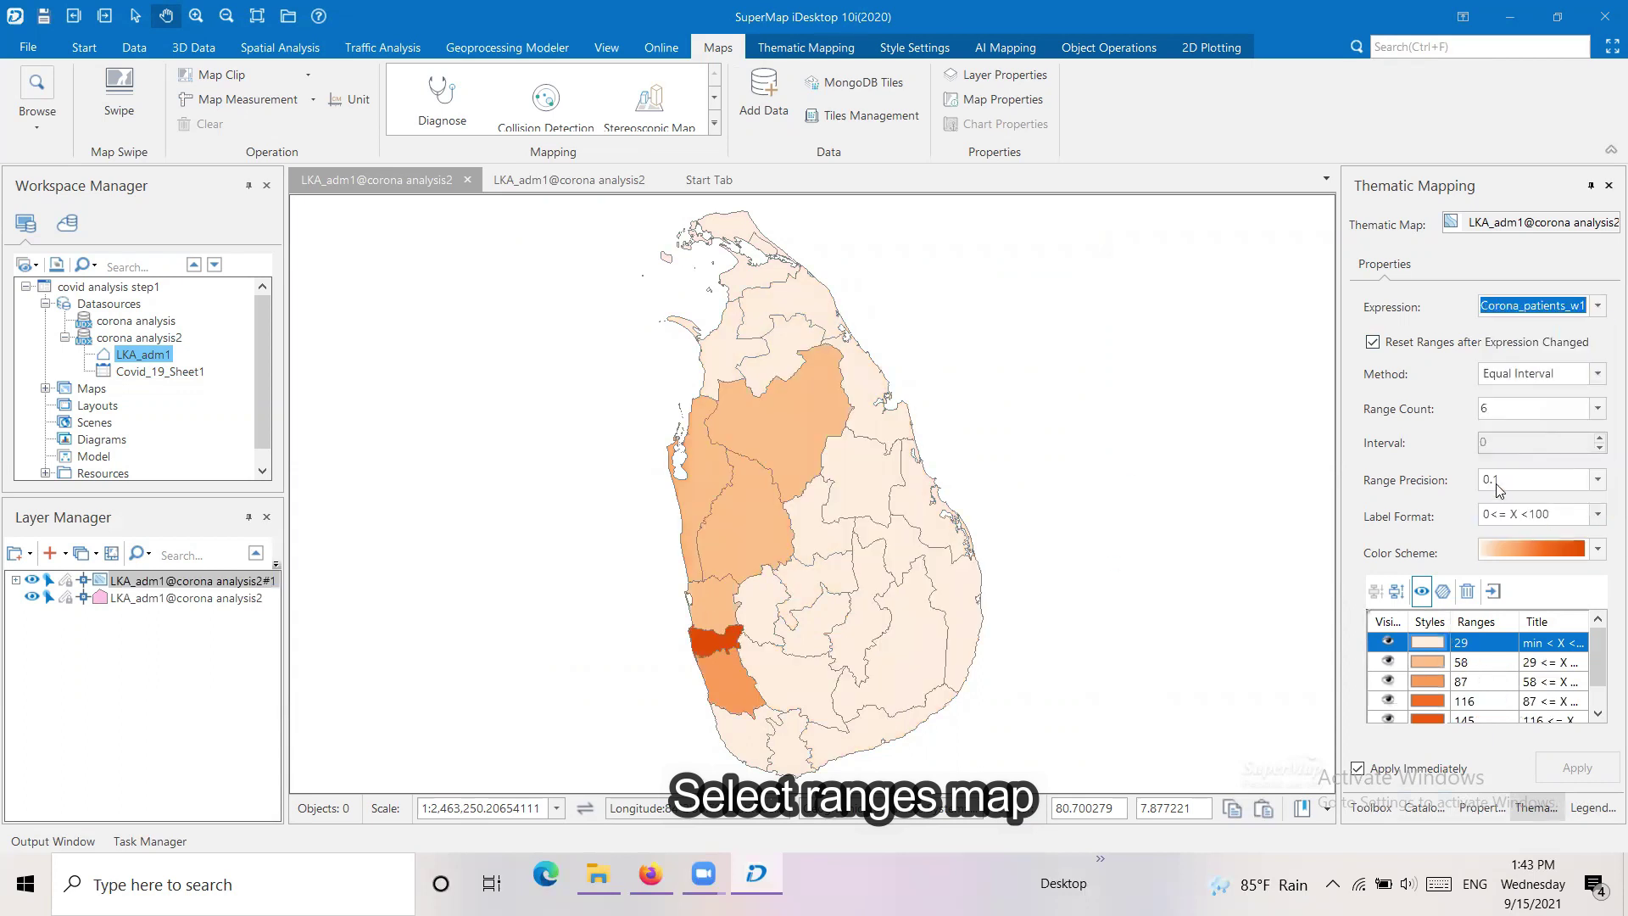
left_click(1599, 409)
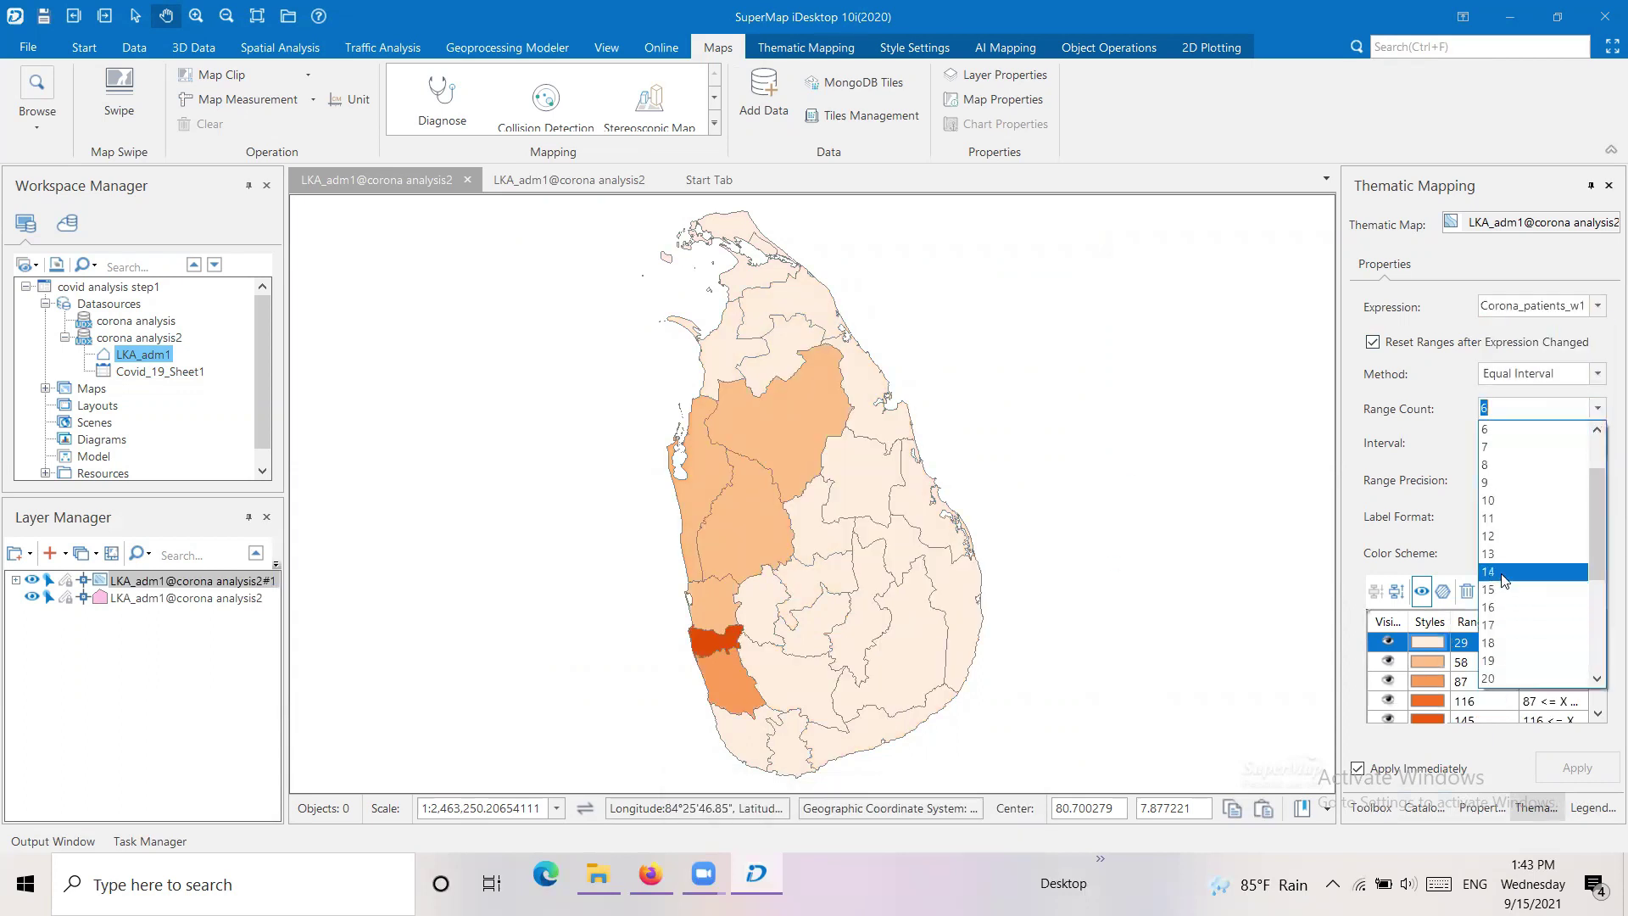
left_click(1497, 501)
left_click(1597, 374)
left_click(1542, 394)
- Set the ranges map's precision to 1, label format to 0 - 100 and color scheme to the light-orange-to-red gradient
left_click(1597, 480)
left_click(1594, 671)
left_click(1598, 515)
left_click(1560, 534)
left_click(1597, 549)
left_click(1526, 352)
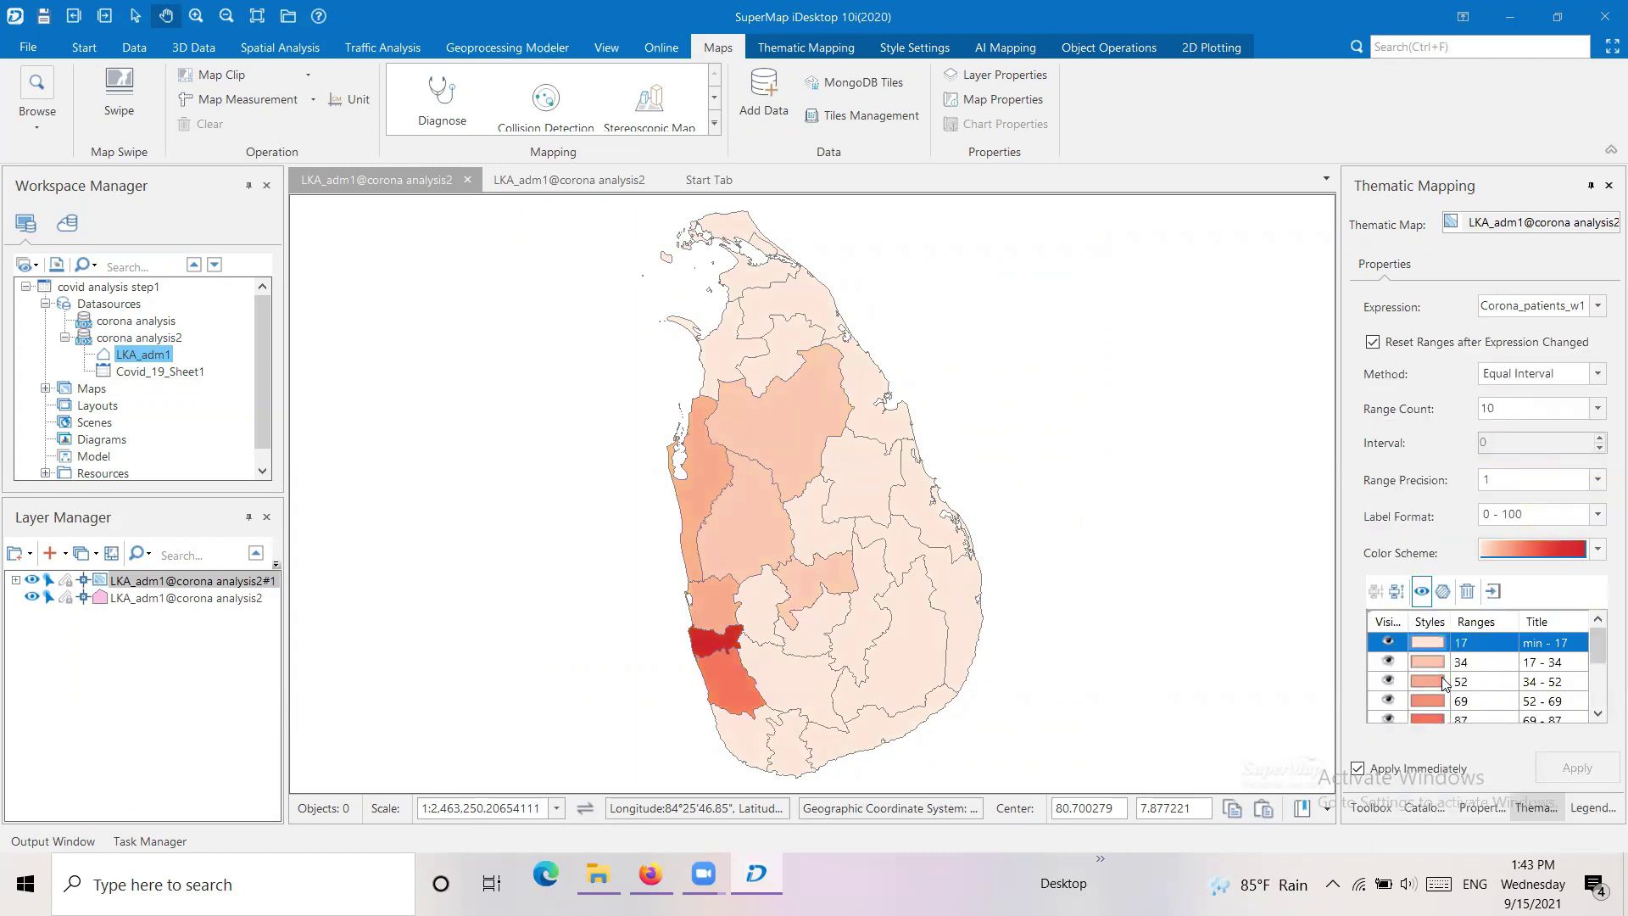
left_click_drag(958, 557, 823, 551)
scroll(823, 551, "down", 1)
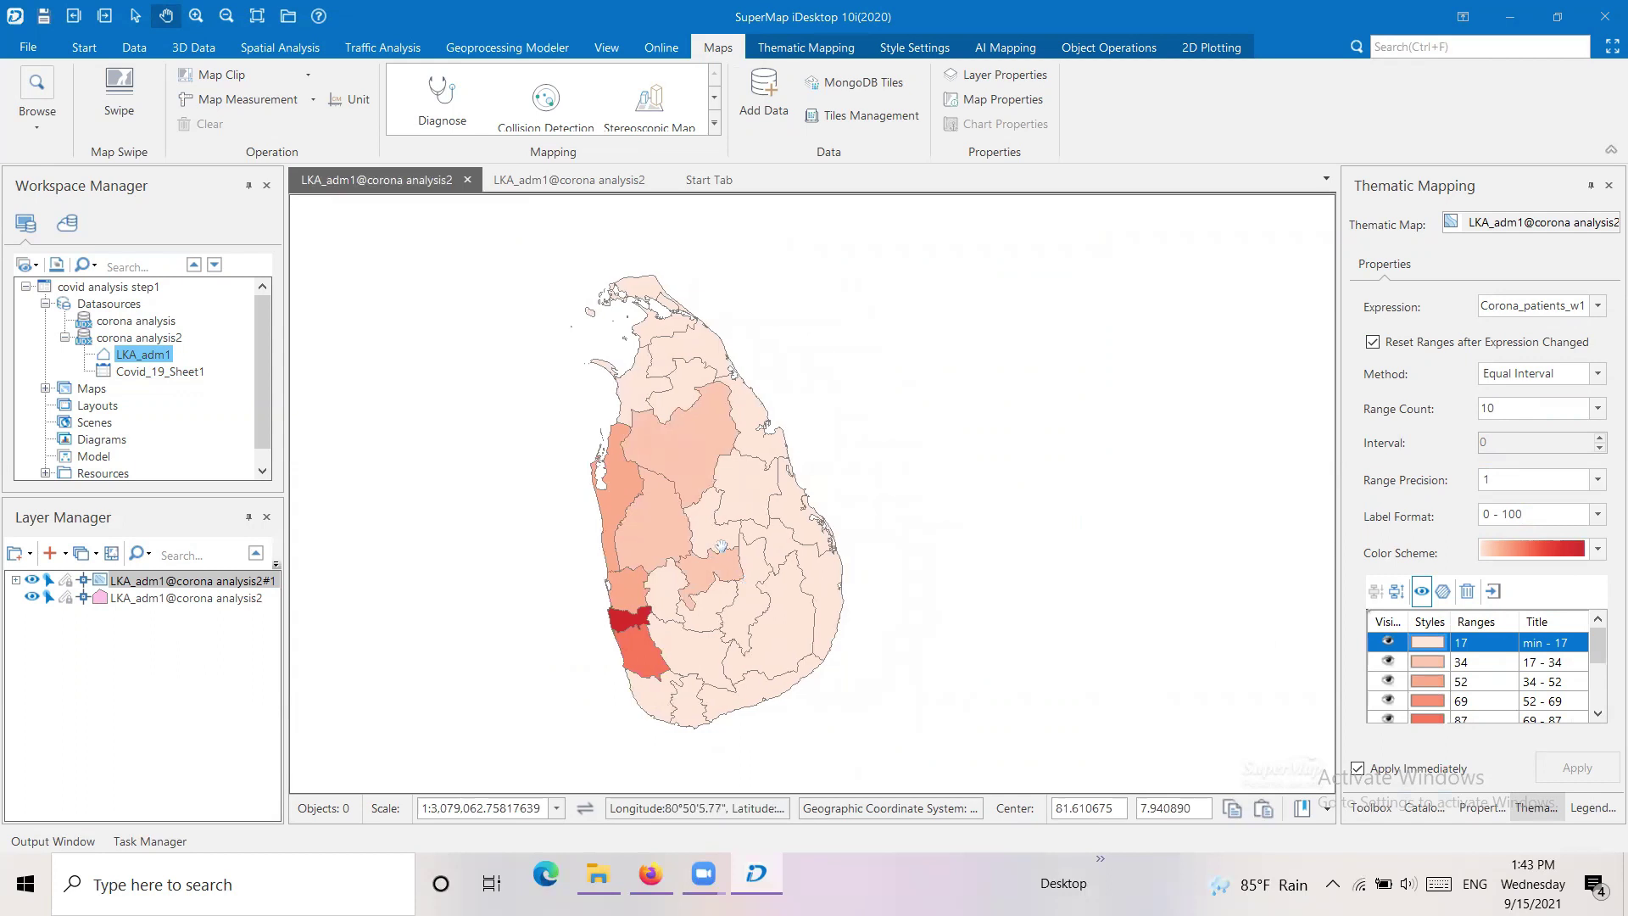
- Create a new layout from the Single Map1 template
left_click(84, 47)
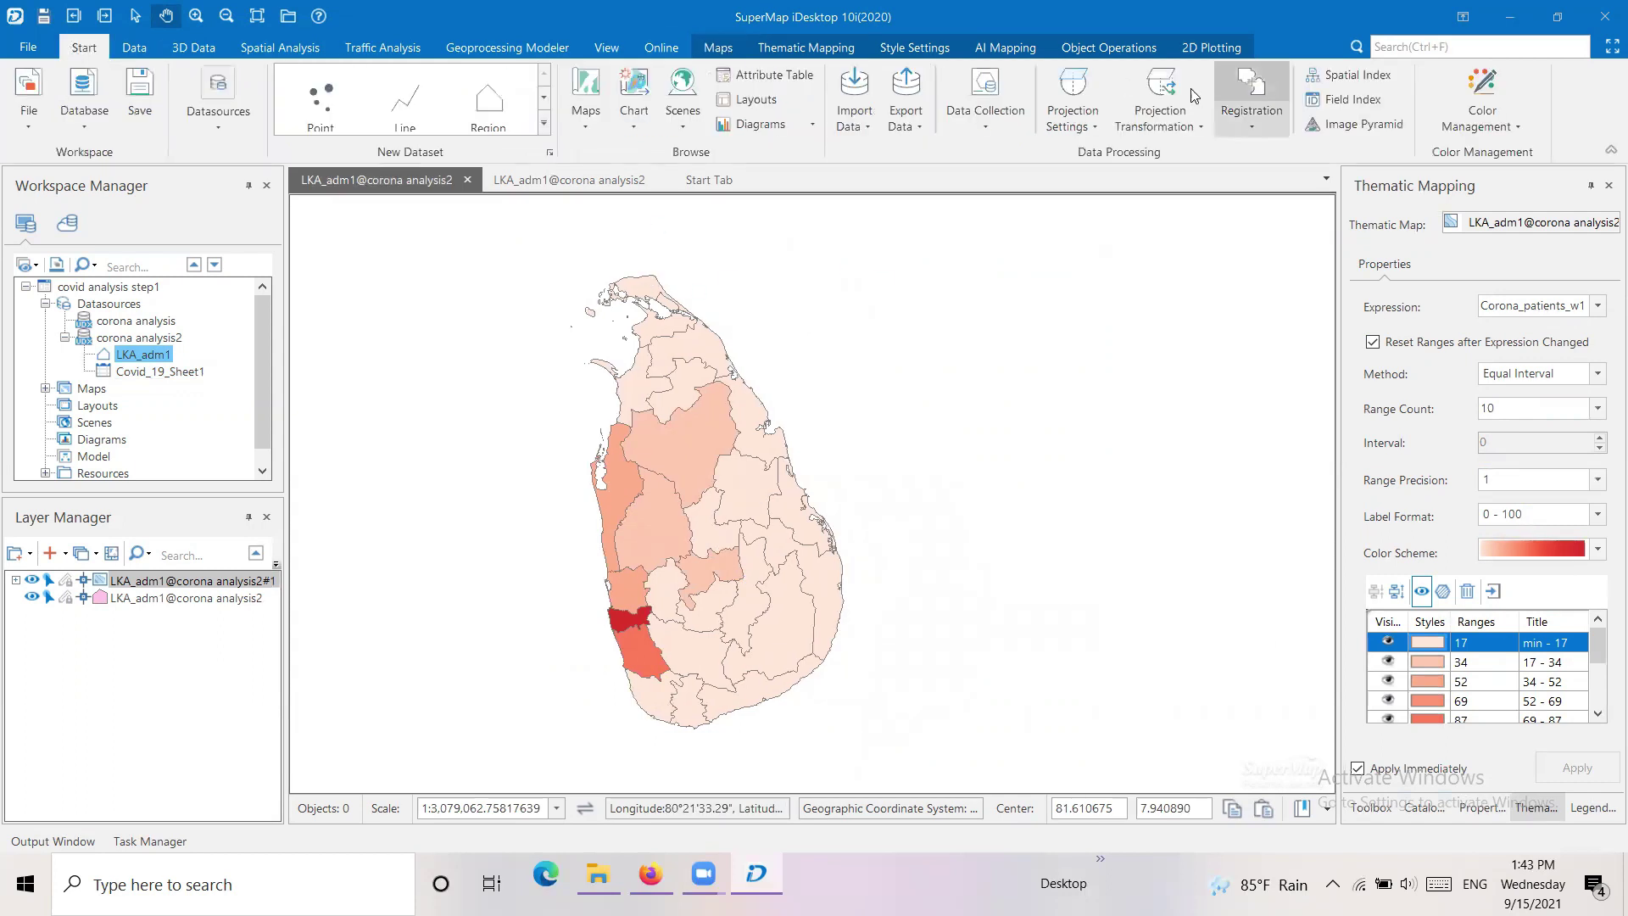
left_click(775, 100)
scroll(1018, 712, "down", 3)
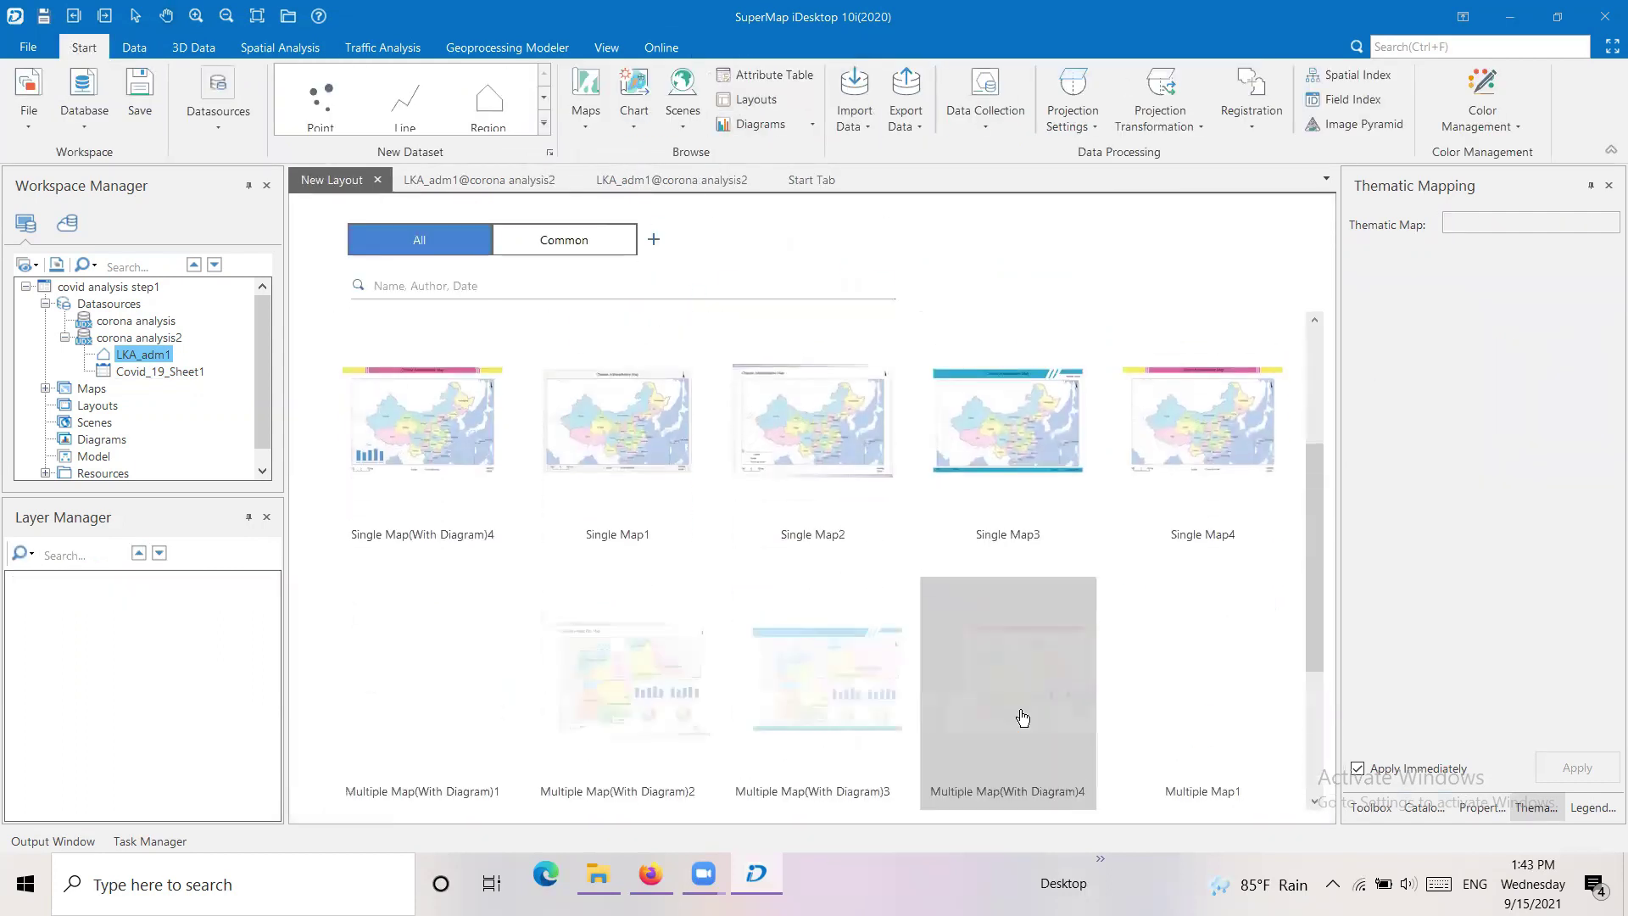
left_click(659, 482)
left_click(1248, 678)
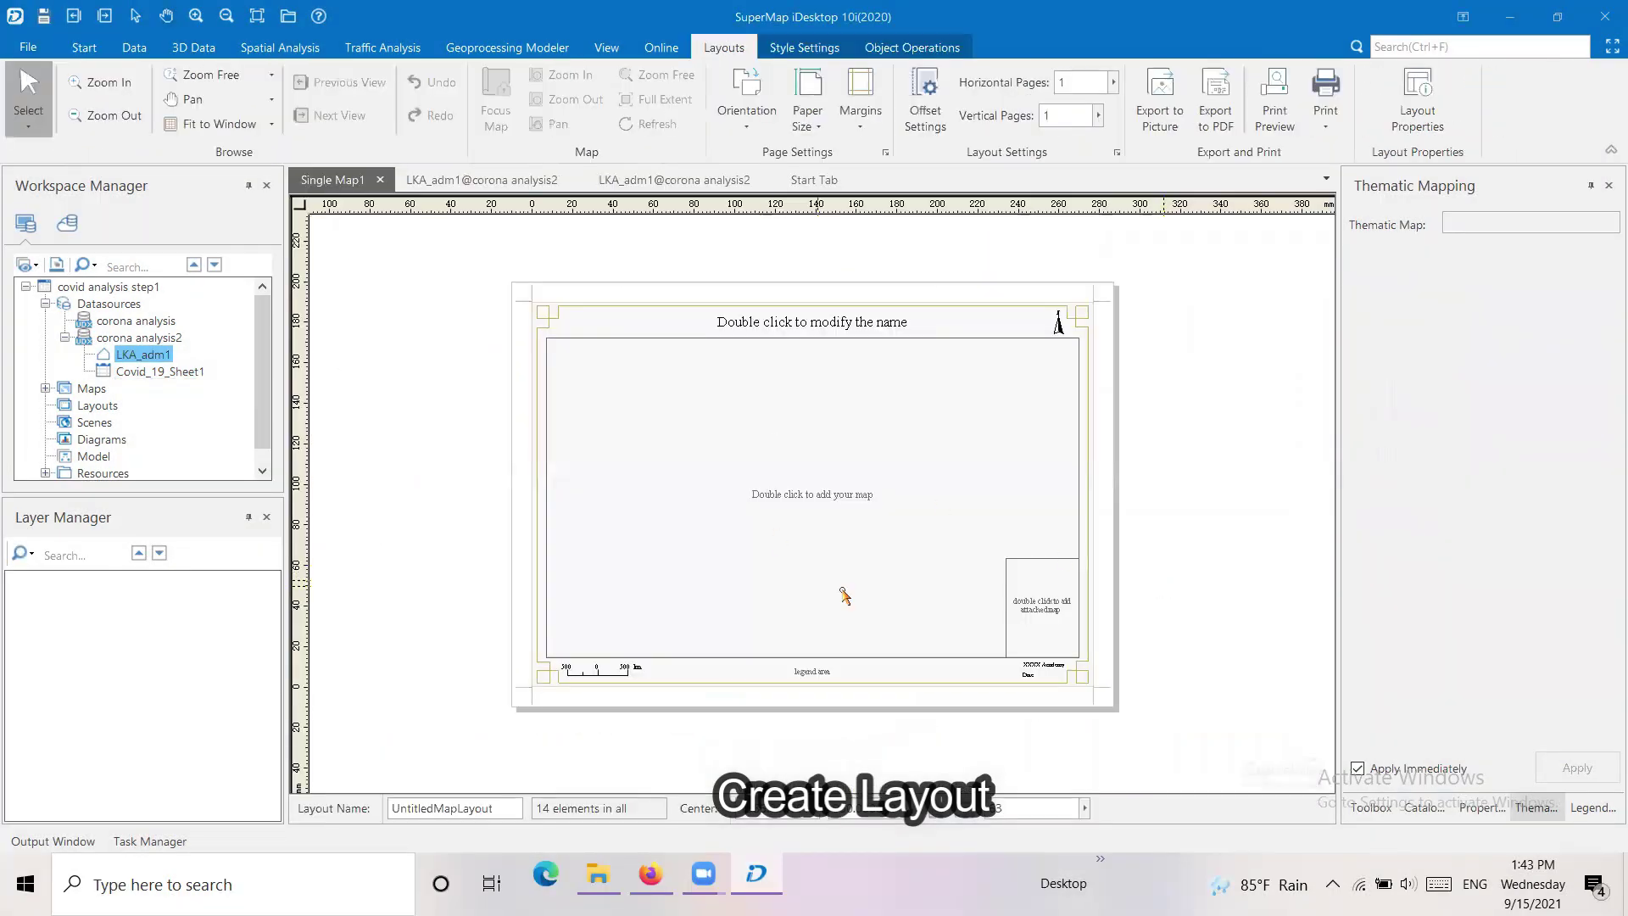
- Change the layout's page size and switch the page orientation to portrait
left_click(807, 119)
left_click(858, 436)
left_click(746, 110)
left_click(782, 161)
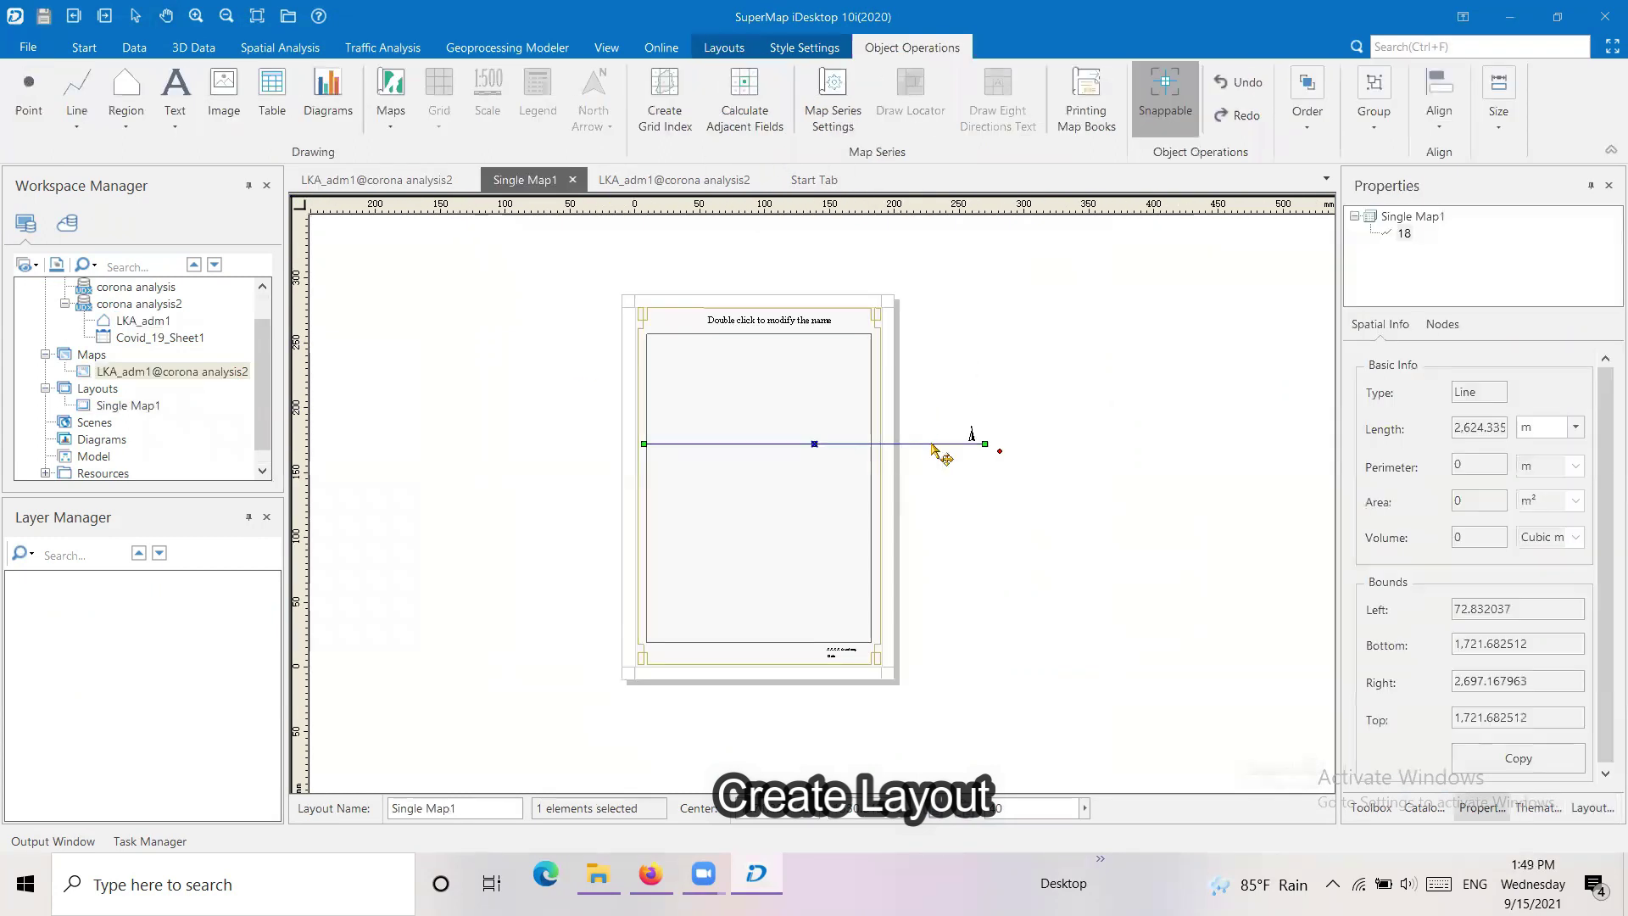
- Draw a map frame about 140 by 210 mm on the page and fill it with the LKA_adm1@corona analysis2 map
left_click(388, 97)
left_click_drag(665, 365, 848, 625)
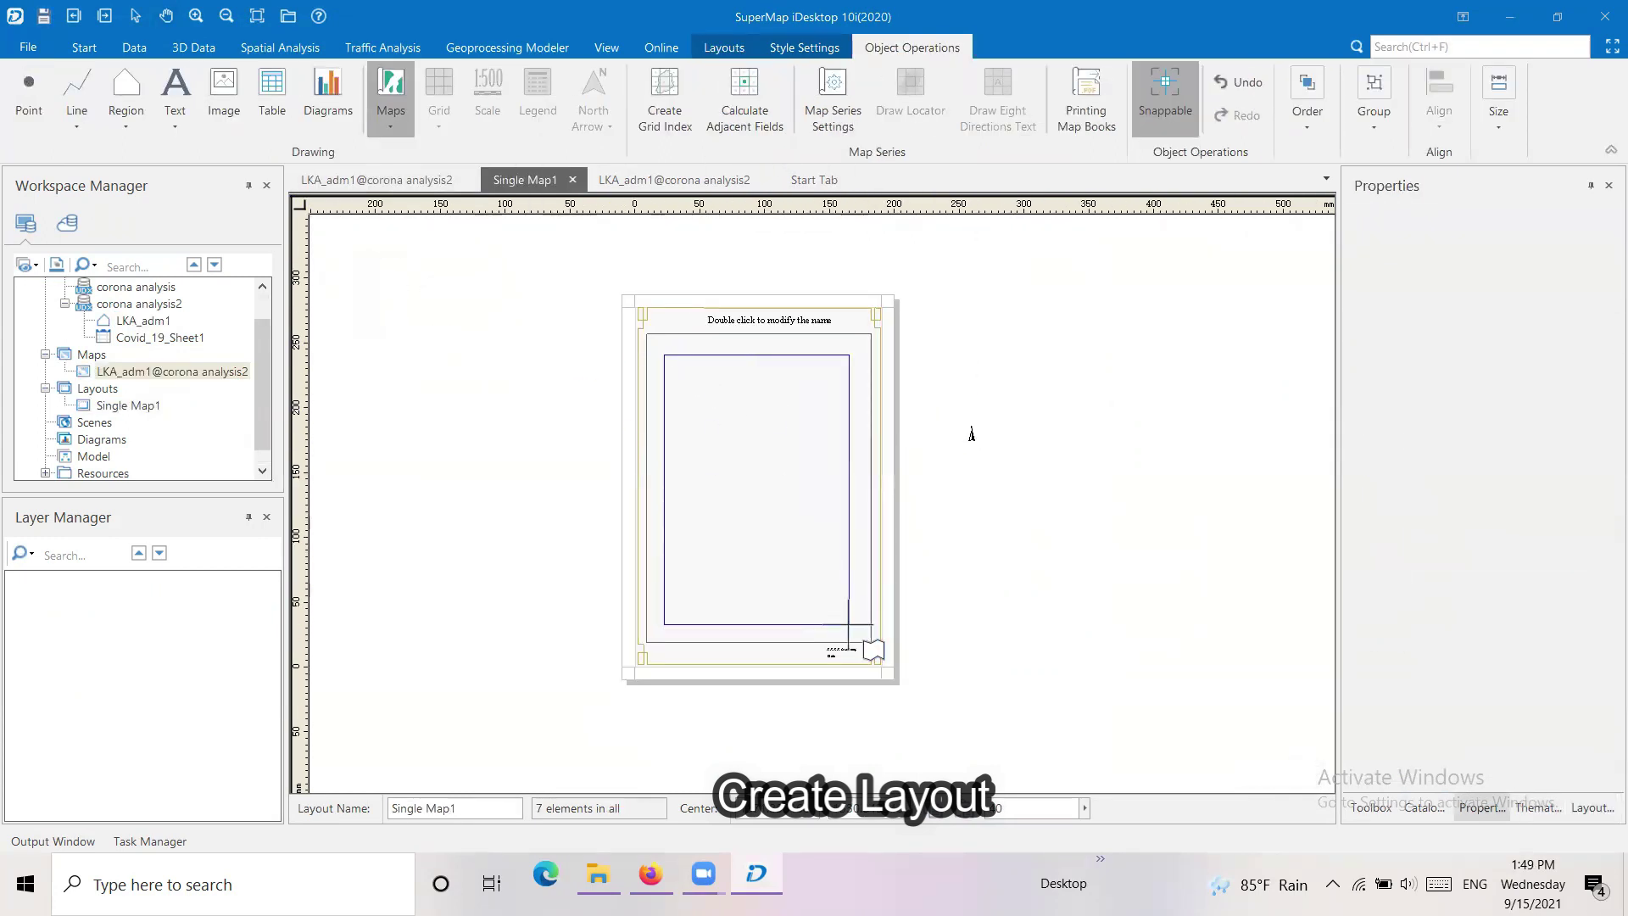
left_click(982, 423)
left_click(899, 443)
left_click(862, 481)
scroll(721, 424, "up", 1)
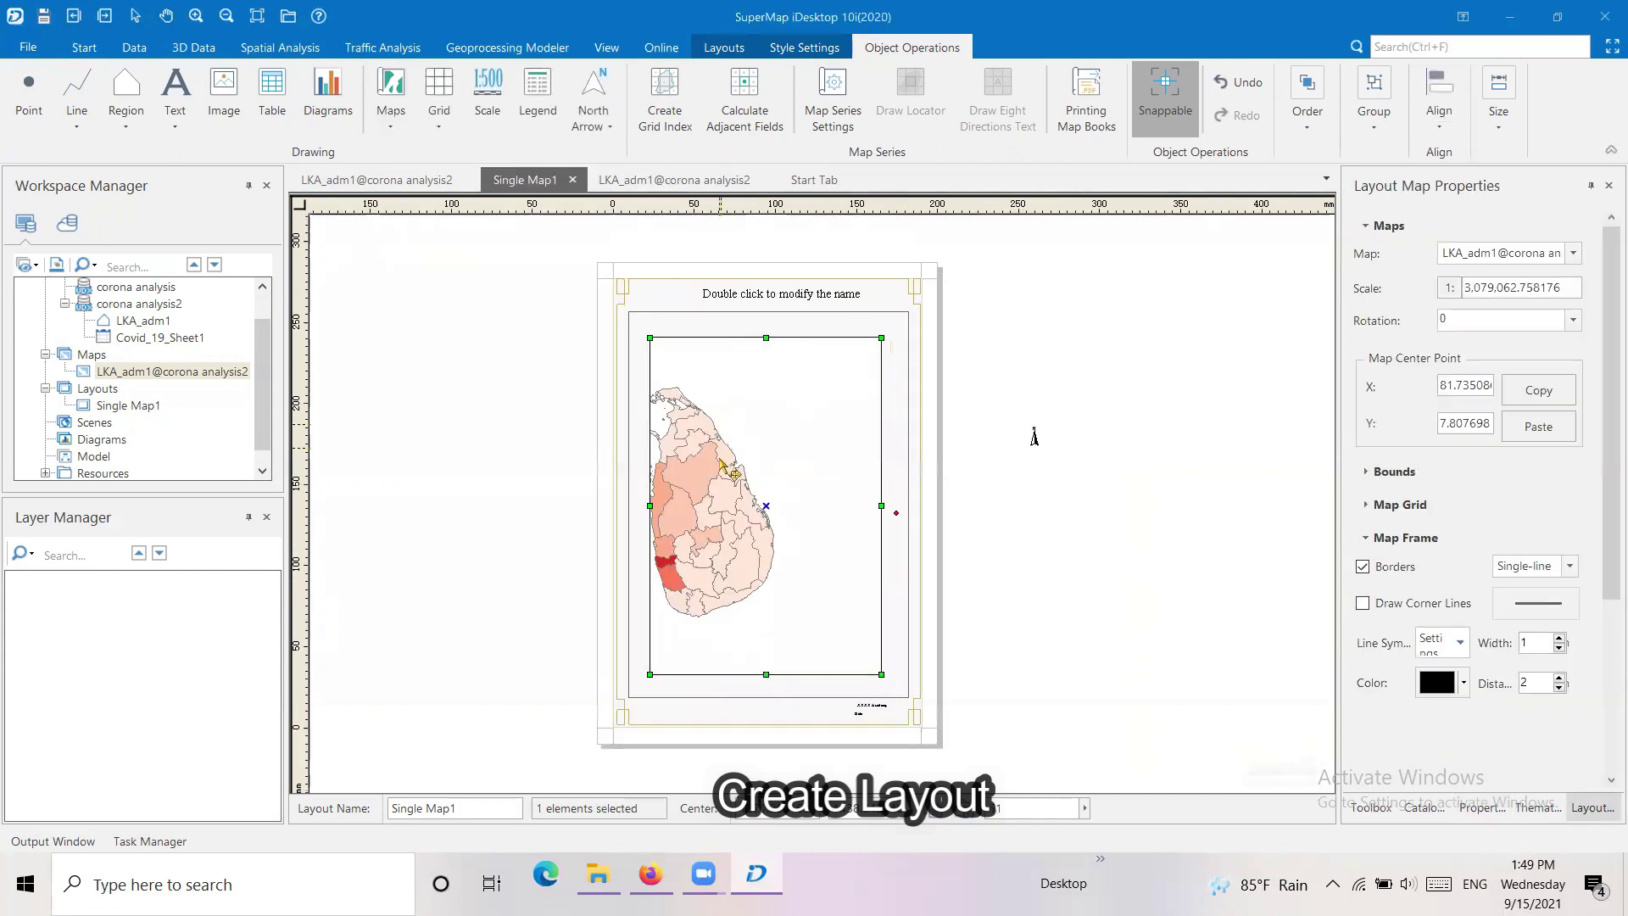
- Focus the map inside its frame, then enlarge and centre Sri Lanka so the whole island fits
left_click(803, 48)
left_click(724, 48)
left_click(498, 100)
left_click_drag(712, 508, 770, 488)
scroll(750, 449, "up", 1)
left_click(559, 124)
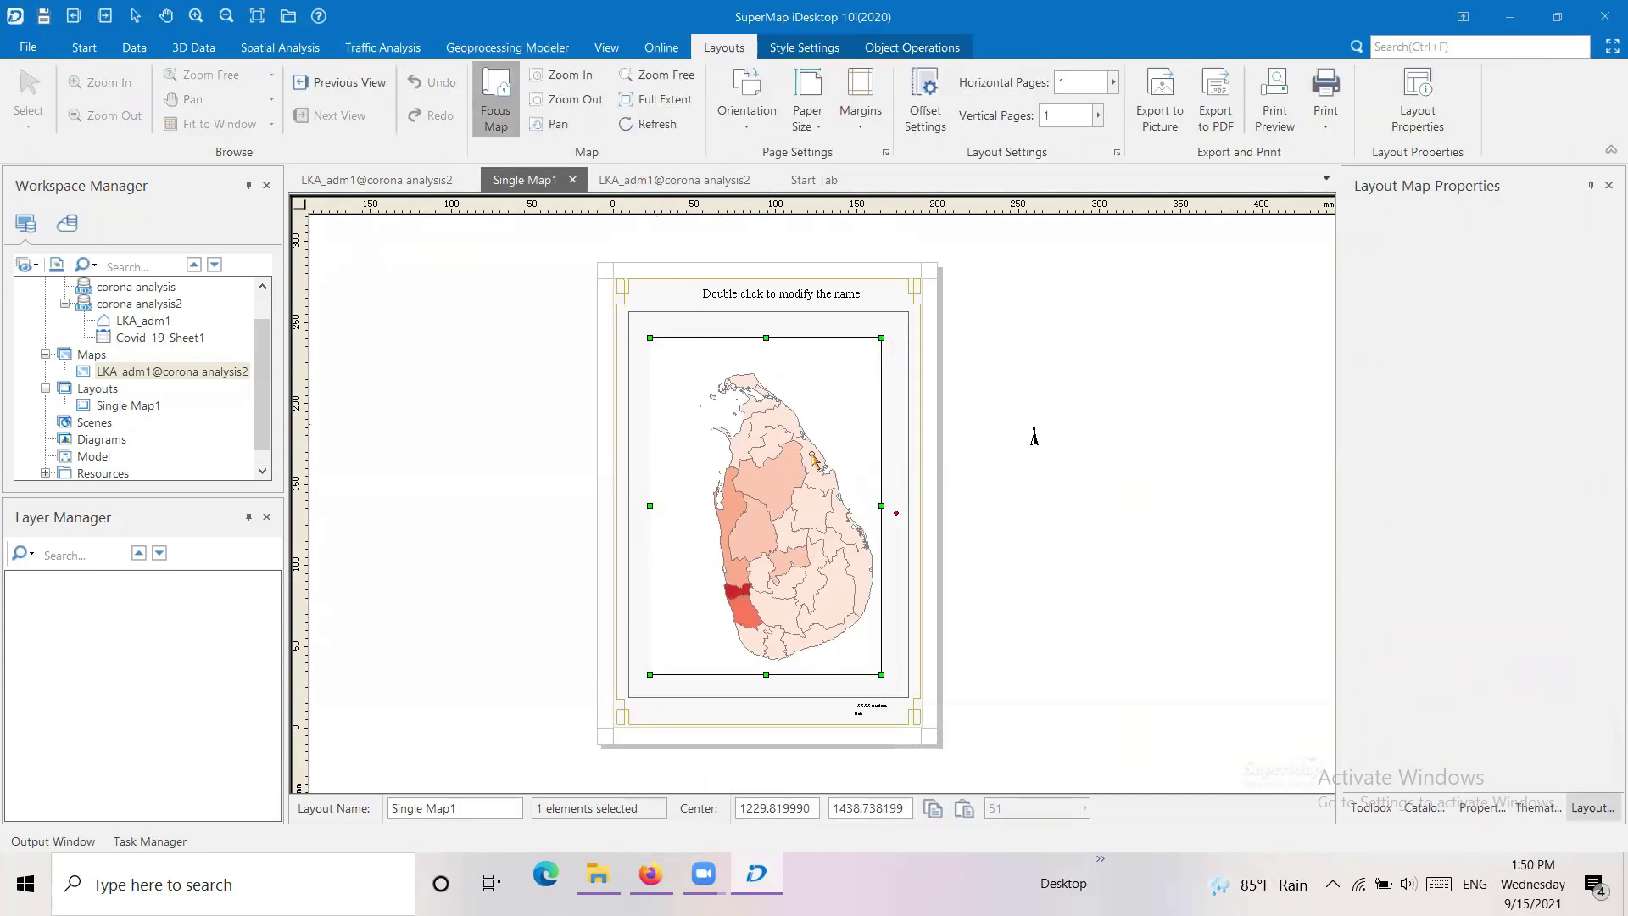
left_click(498, 100)
- Insert a scale bar near the lower edge of the map frame
left_click(911, 49)
left_click(487, 97)
scroll(818, 667, "up", 5)
left_click_drag(705, 643, 978, 663)
scroll(678, 509, "down", 4)
scroll(710, 573, "up", 4)
- Resize the scale bar and fine-tune its position at the map frame's lower-right corner
left_click_drag(660, 551, 625, 551)
left_click(797, 534)
scroll(763, 543, "down", 2)
scroll(729, 547, "up", 2)
left_click(812, 551)
left_click_drag(812, 539, 812, 545)
left_click(1185, 516)
scroll(679, 596, "down", 4)
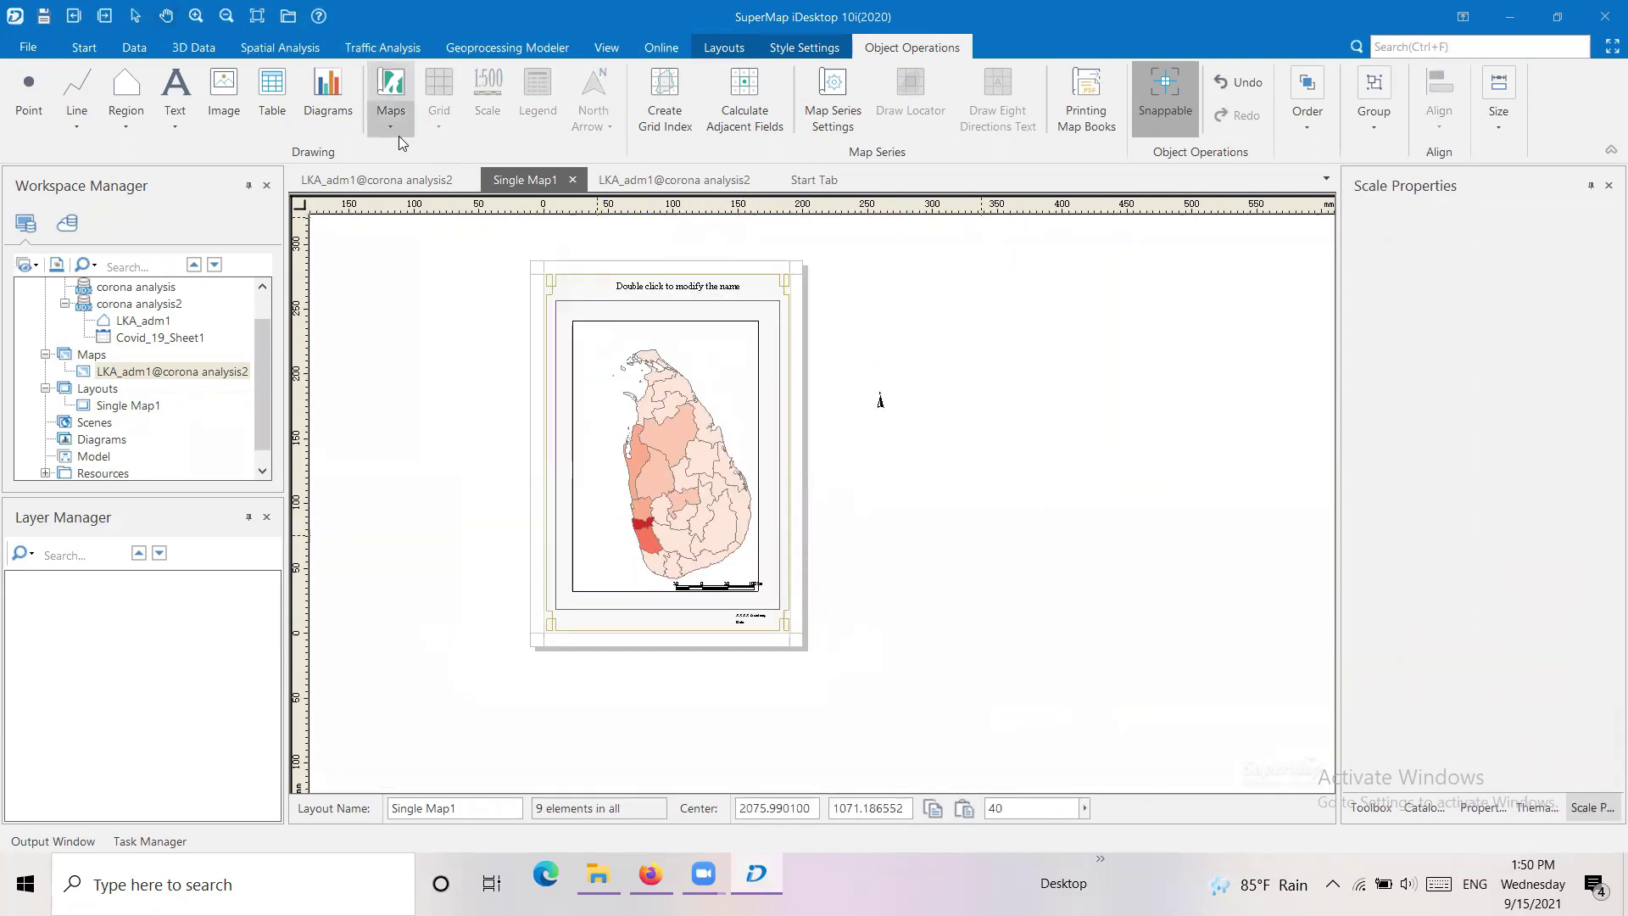
- Insert a compass-style north arrow for the map in the upper-right corner of the map frame
left_click(623, 373)
left_click(601, 127)
scroll(706, 368, "up", 4)
left_click_drag(748, 297, 814, 373)
left_click_drag(780, 332, 752, 324)
left_click(1028, 400)
scroll(688, 363, "down", 3)
- Insert a legend for the map beside the page and hide its LKA_adm1@corona analysis2 item
left_click(571, 374)
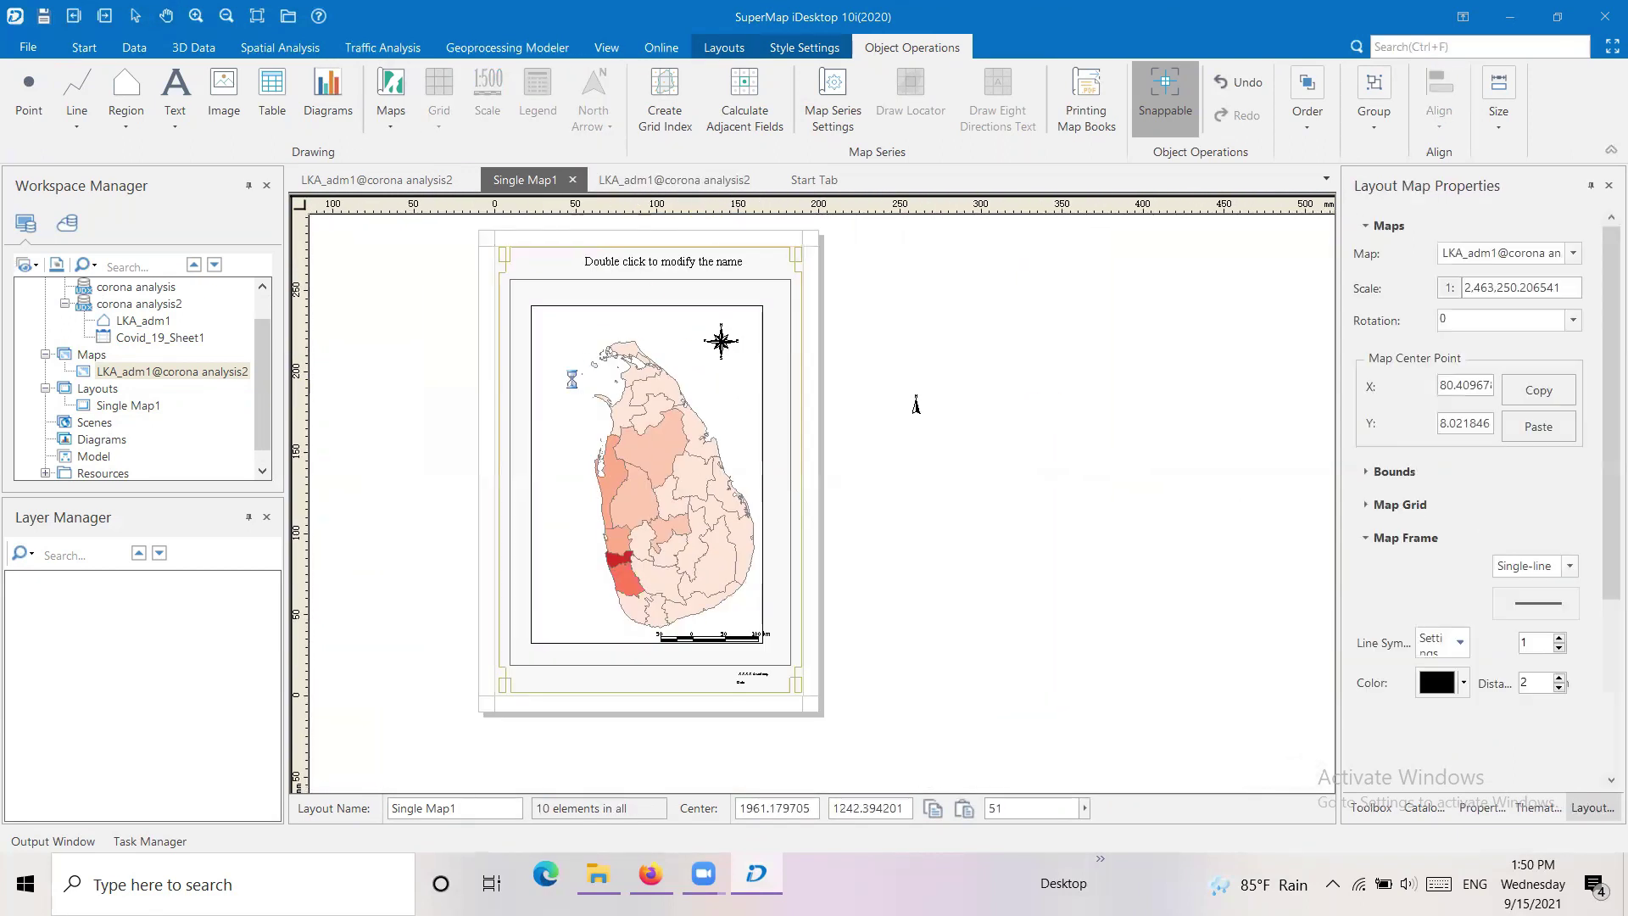
left_click(523, 125)
left_click_drag(345, 429, 464, 646)
scroll(339, 678, "up", 3)
scroll(1475, 594, "down", 5)
left_click(1375, 680)
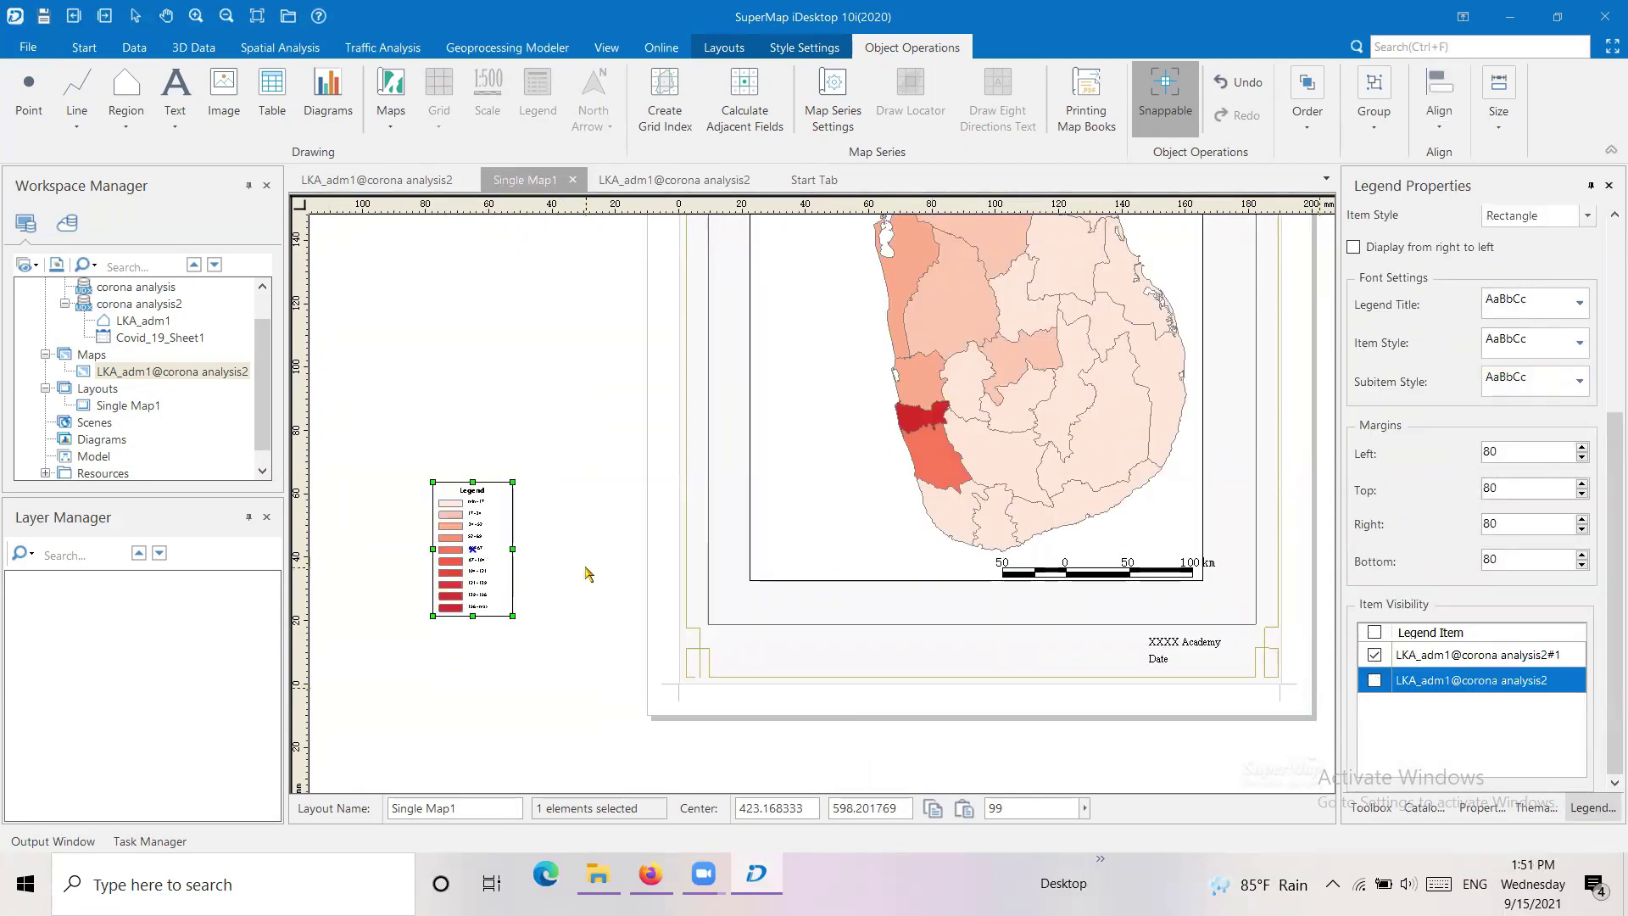
- Move the legend into the lower-left corner of the map frame
scroll(475, 559, "up", 2)
scroll(496, 568, "down", 2)
left_click_drag(495, 568, 839, 501)
scroll(882, 543, "down", 1)
scroll(856, 543, "up", 1)
left_click(818, 627)
left_click(765, 618)
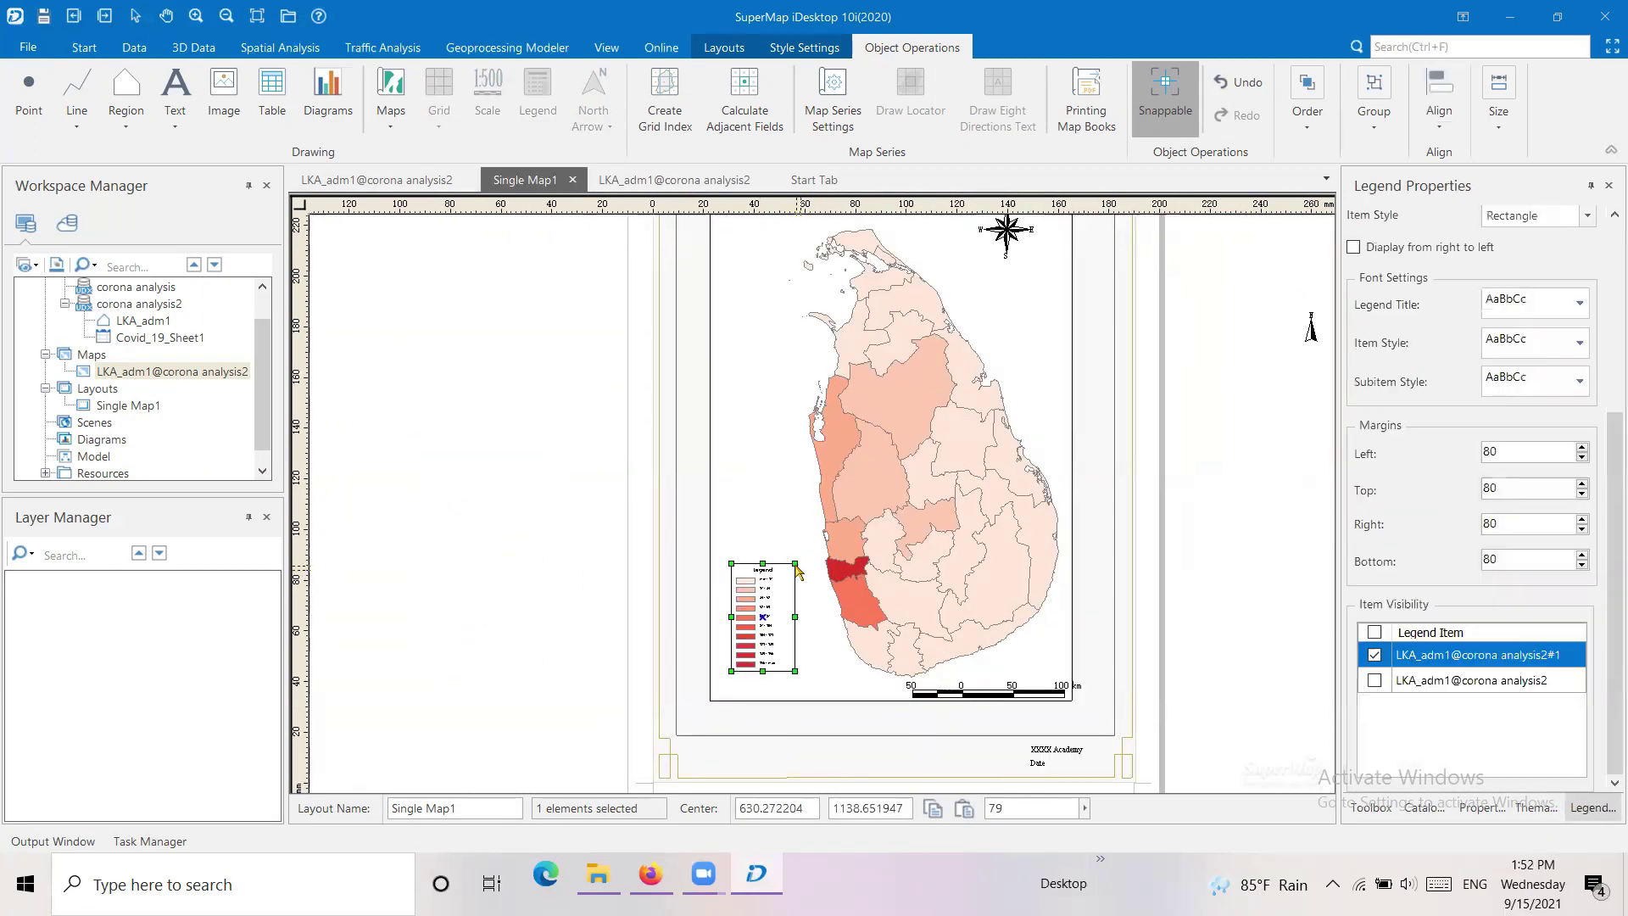
left_click(803, 664)
- Change the font of the layout subtitle "IN SRI LANKA WAVE 1" to Broadway
scroll(787, 663, "down", 1)
scroll(868, 306, "up", 3)
scroll(868, 305, "down", 3)
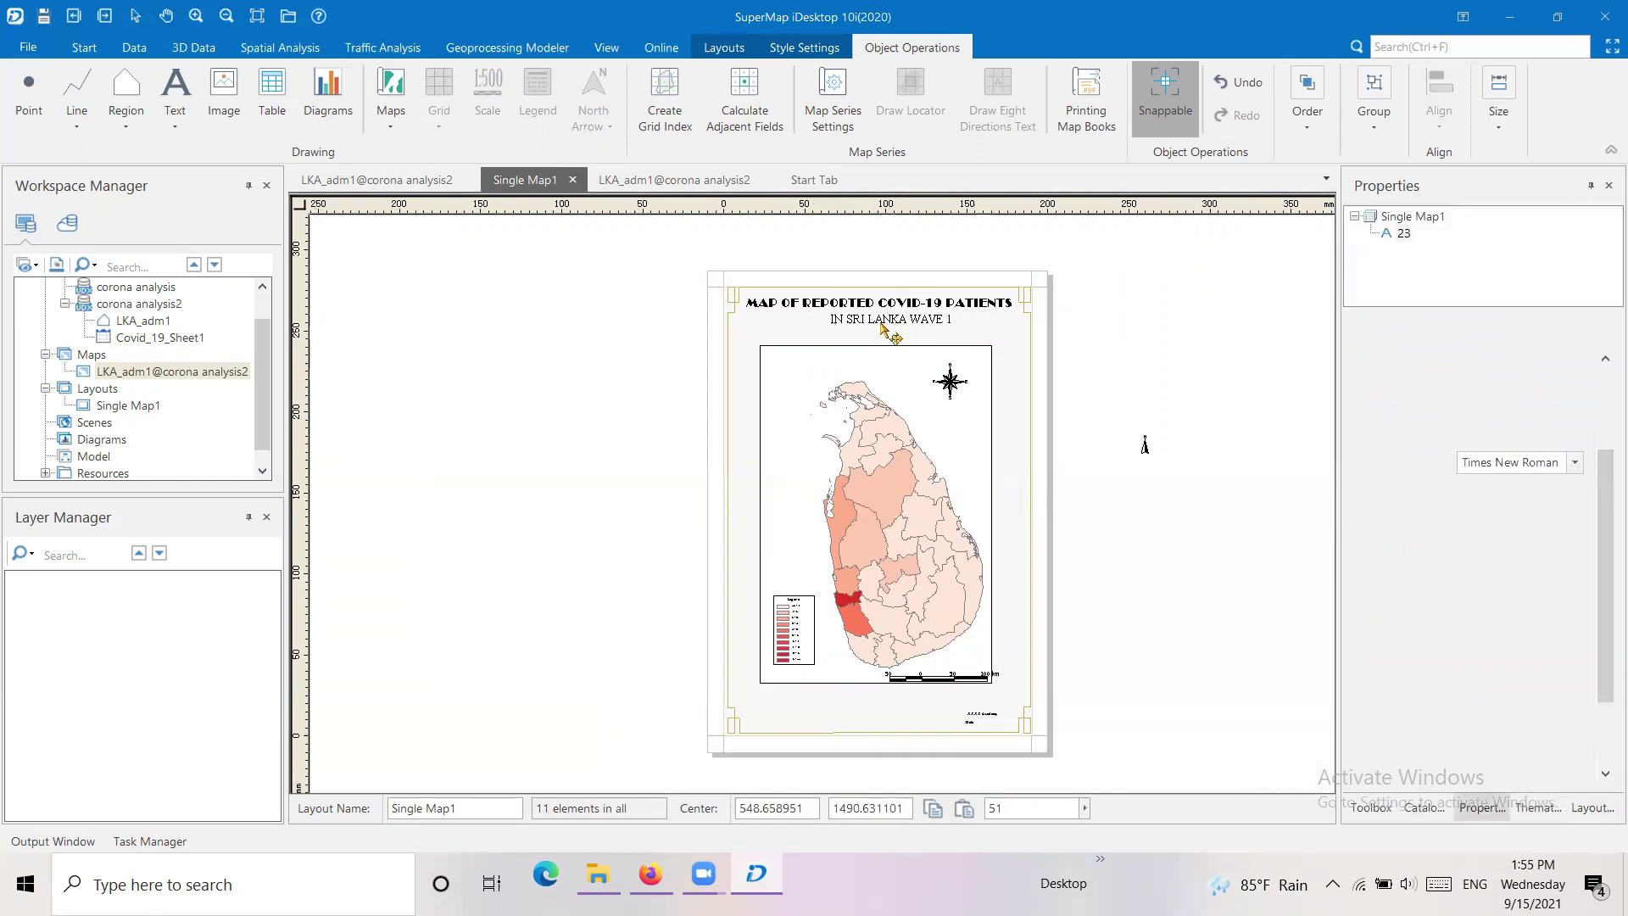
left_click(883, 326)
left_click(1575, 462)
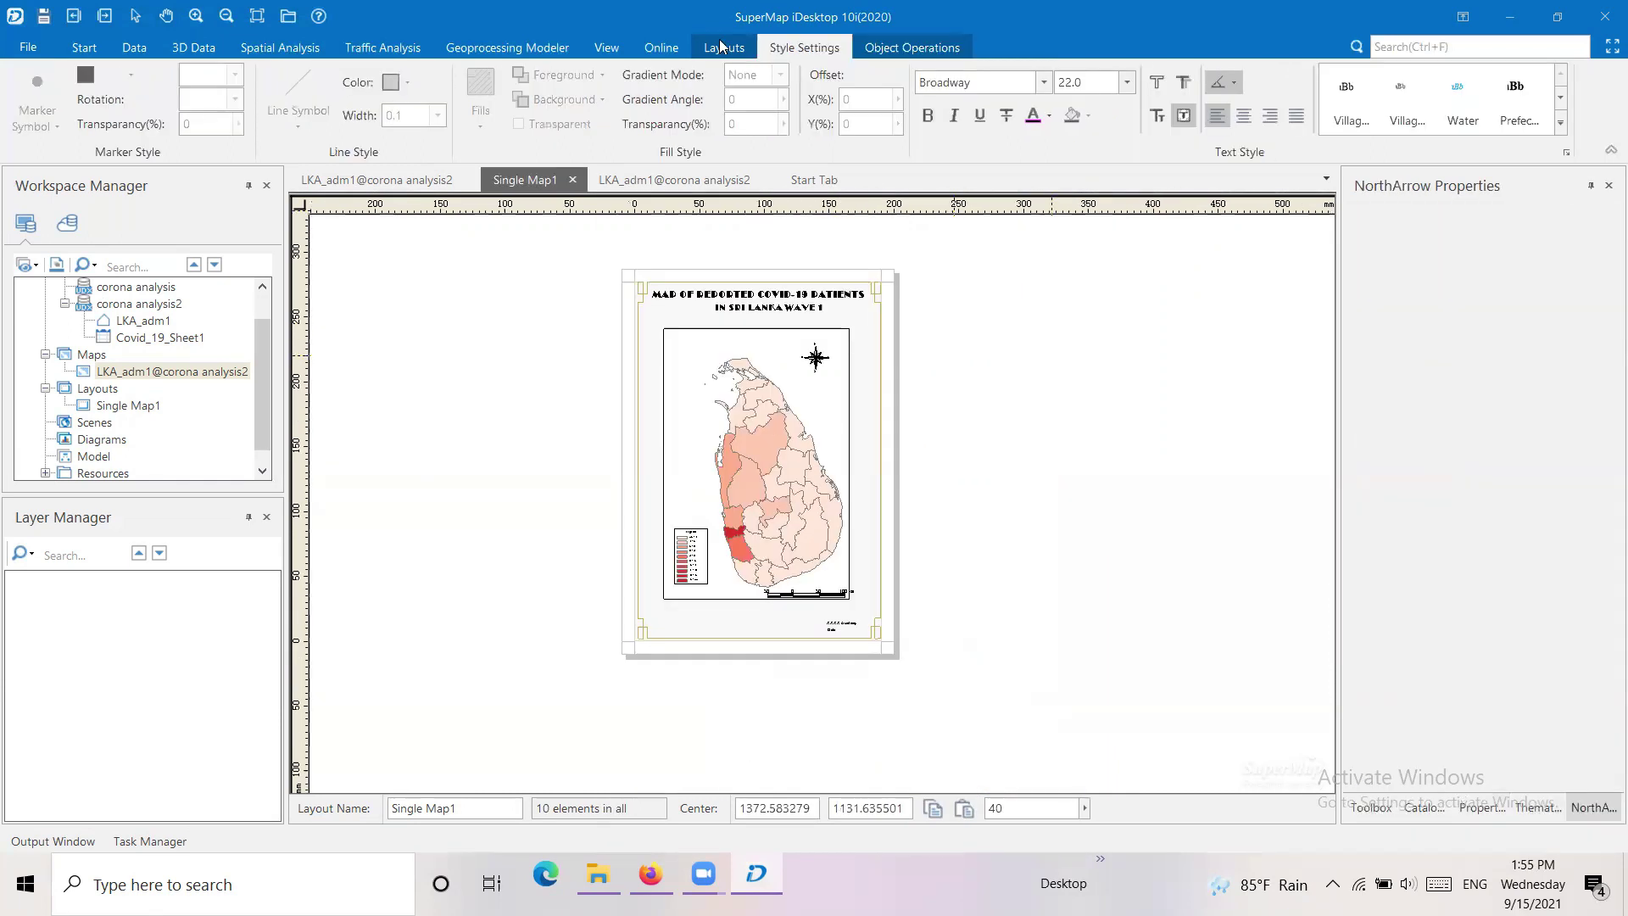
- Export the finished first-wave patients layout to PDF
left_click(722, 47)
left_click(1223, 134)
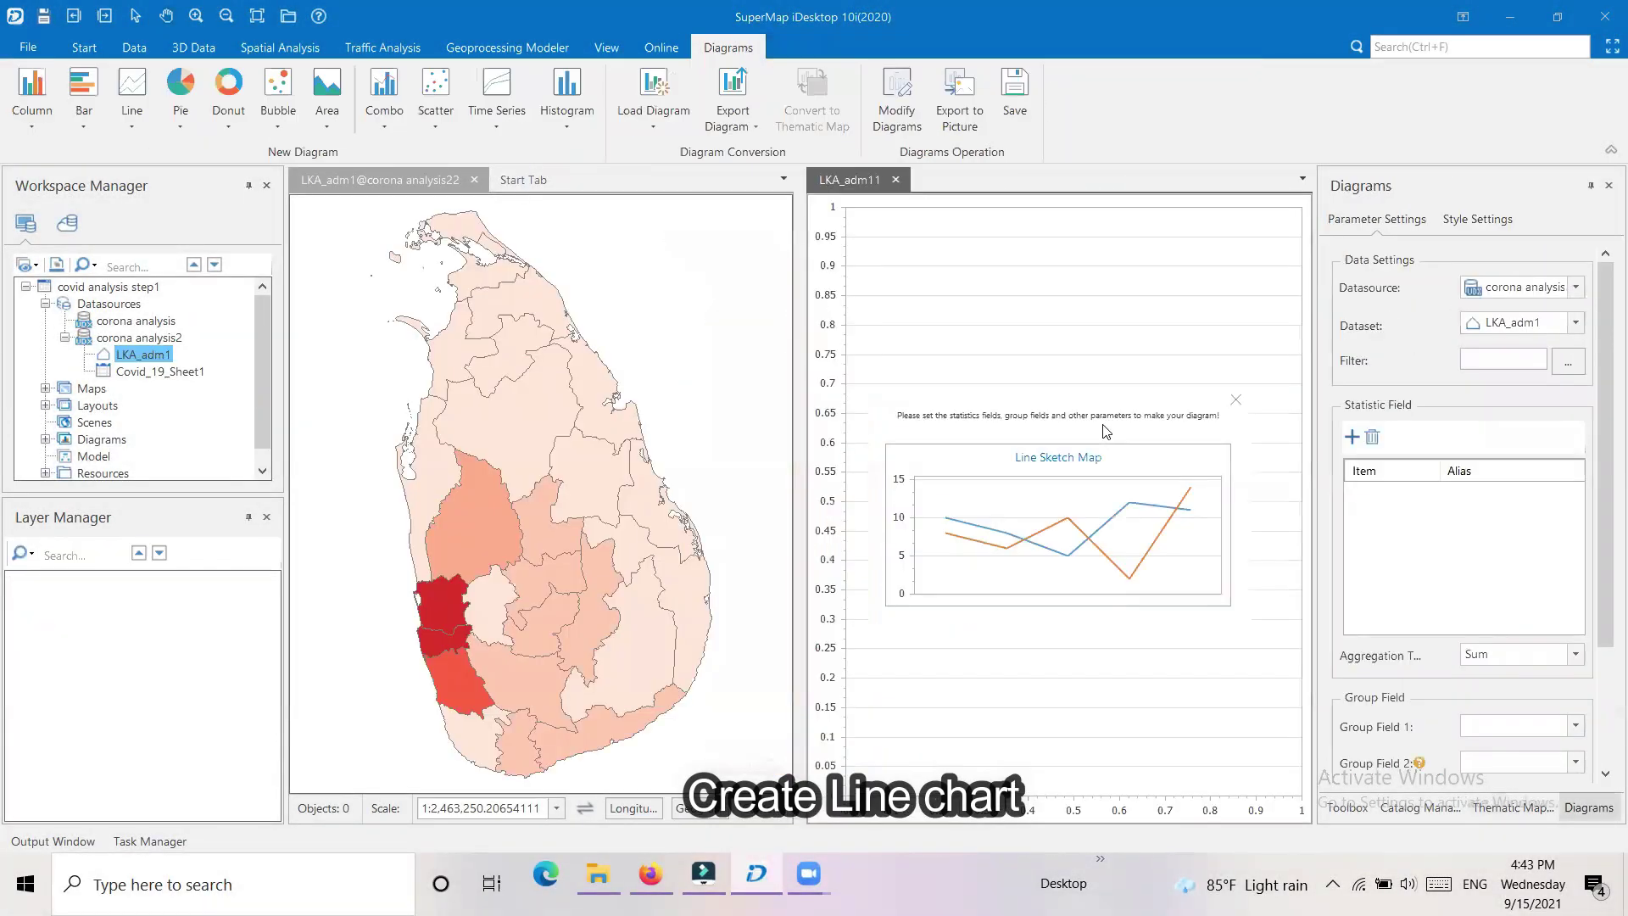
- Add Corona_patients_w1, Corona_patients_w2 and Corona_patients_w3 as the line chart's statistic fields and group it by Corona_patients_w1
left_click(1352, 437)
left_click(1229, 567)
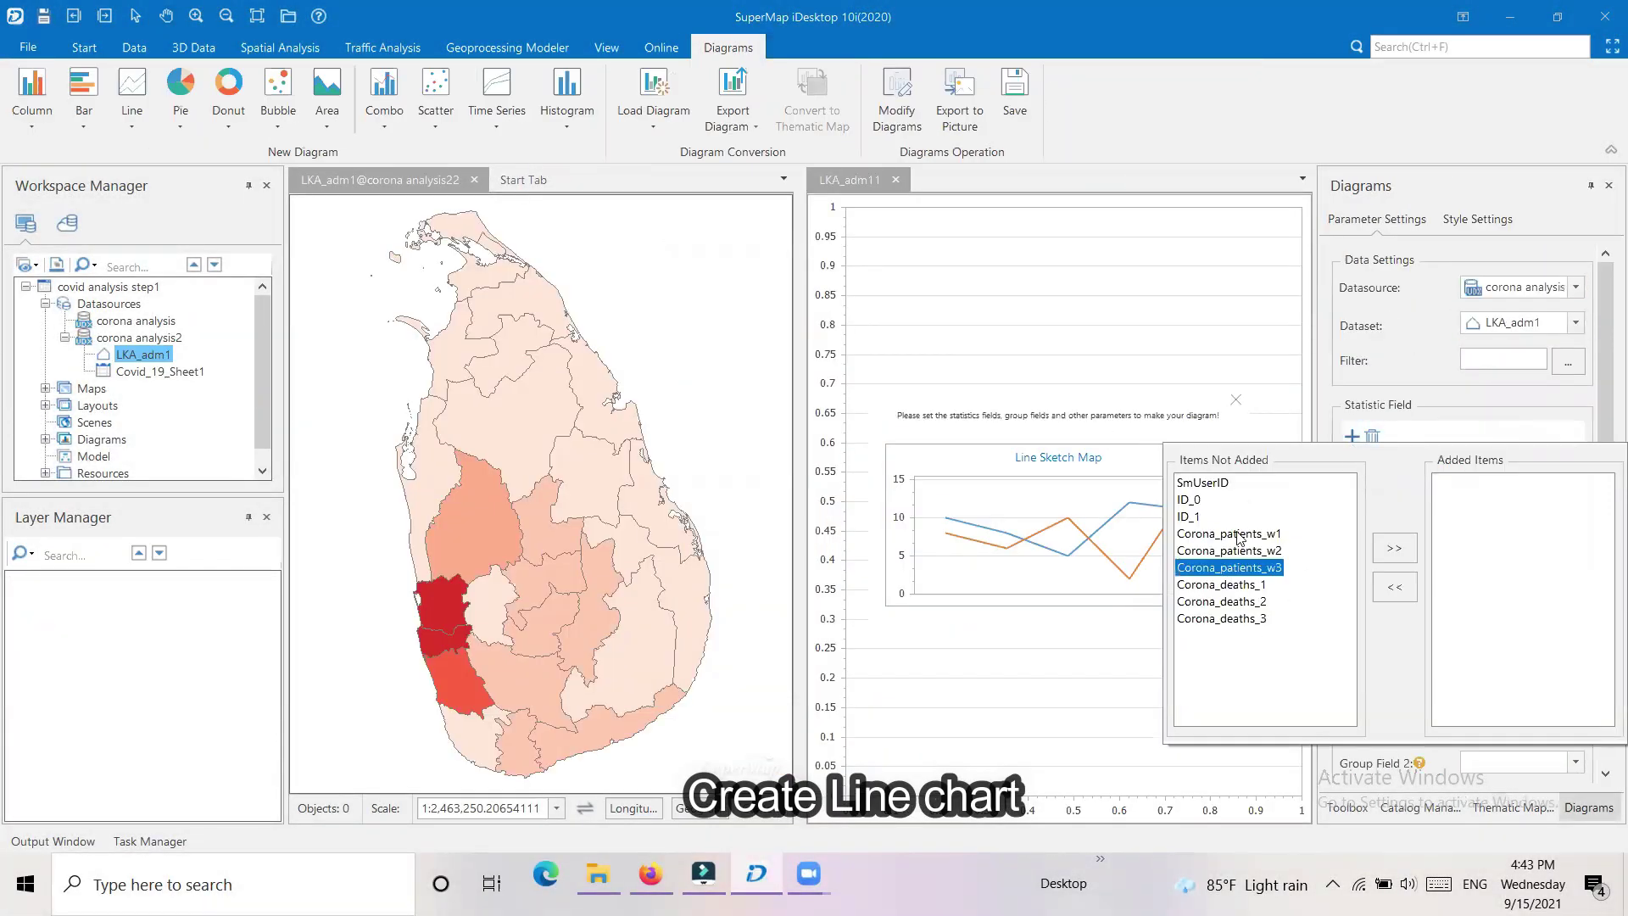
left_click(1229, 534, "shift")
left_click(1395, 547)
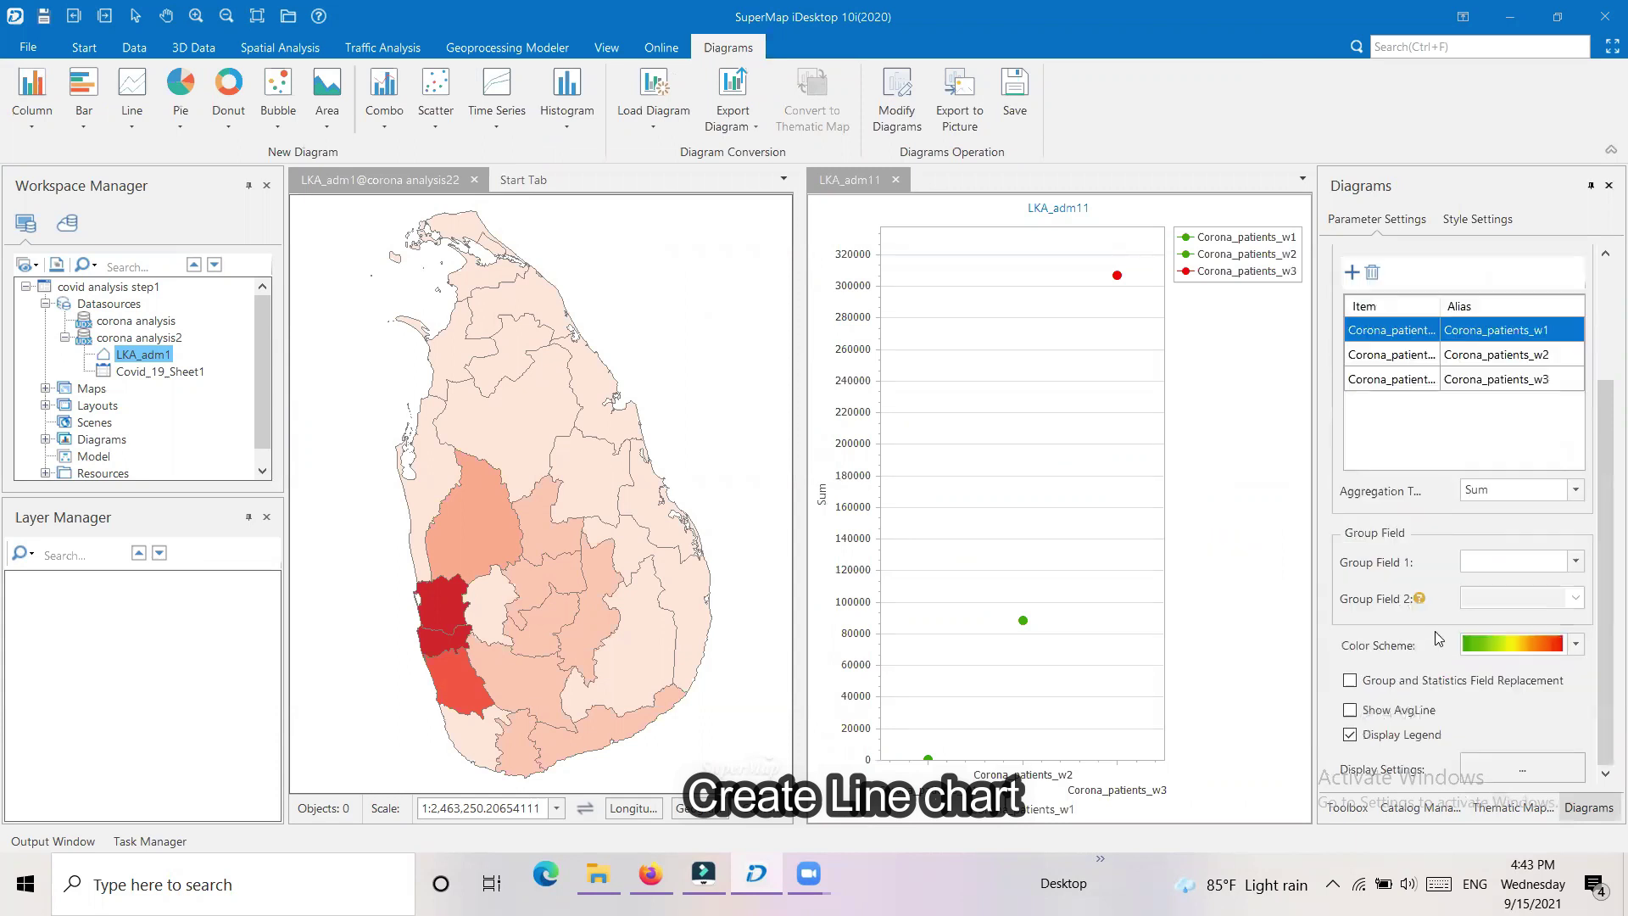
left_click(1575, 561)
left_click(1537, 707)
- Start a custom color scheme with three colors, making the third one red and the second one blue
left_click(1576, 646)
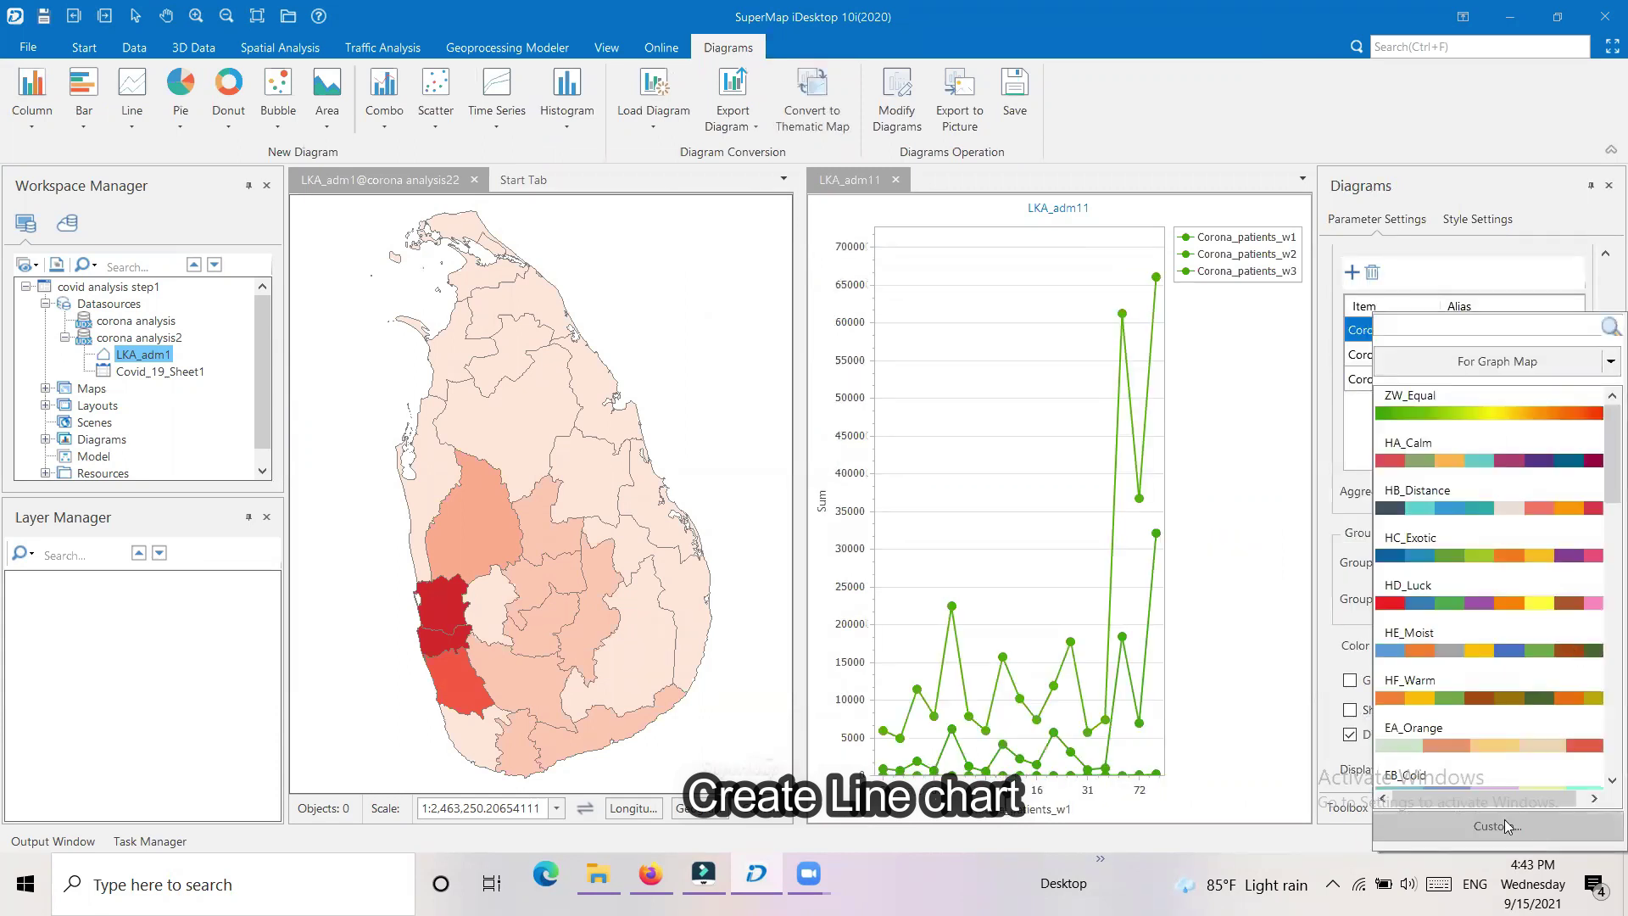
left_click(1498, 826)
left_click(524, 170)
left_click(524, 169)
left_click(524, 169)
left_click(559, 268)
left_click(665, 458)
left_click(646, 247)
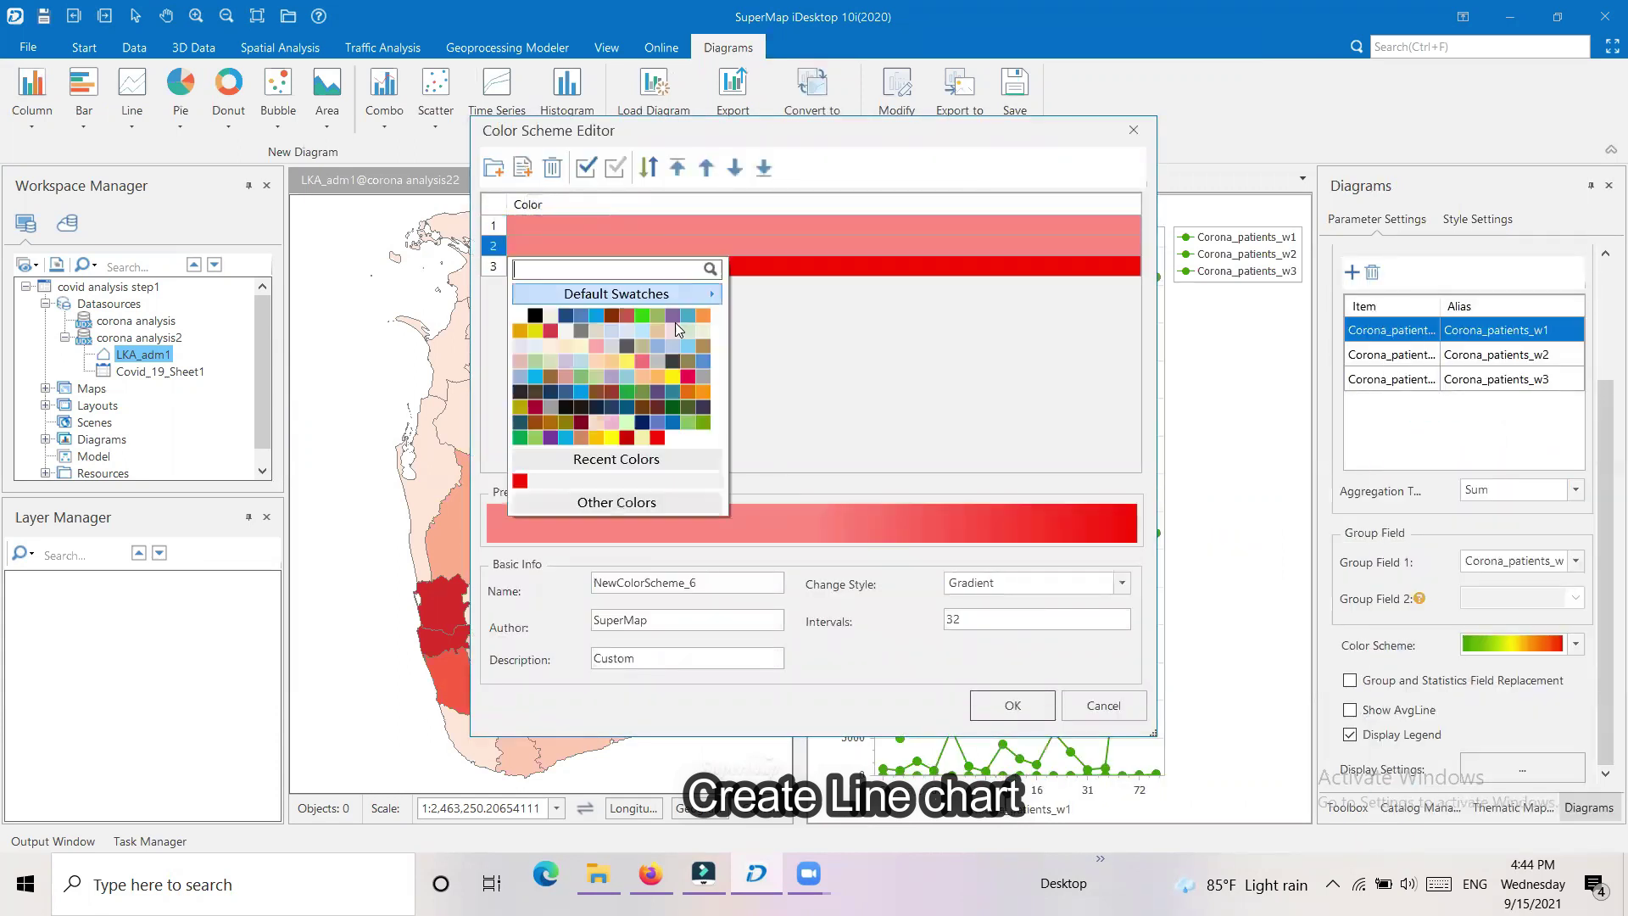
left_click(646, 425)
- Reverse the custom scheme's color order, make its first color green and apply the scheme to the chart
left_click(688, 212)
left_click(702, 219)
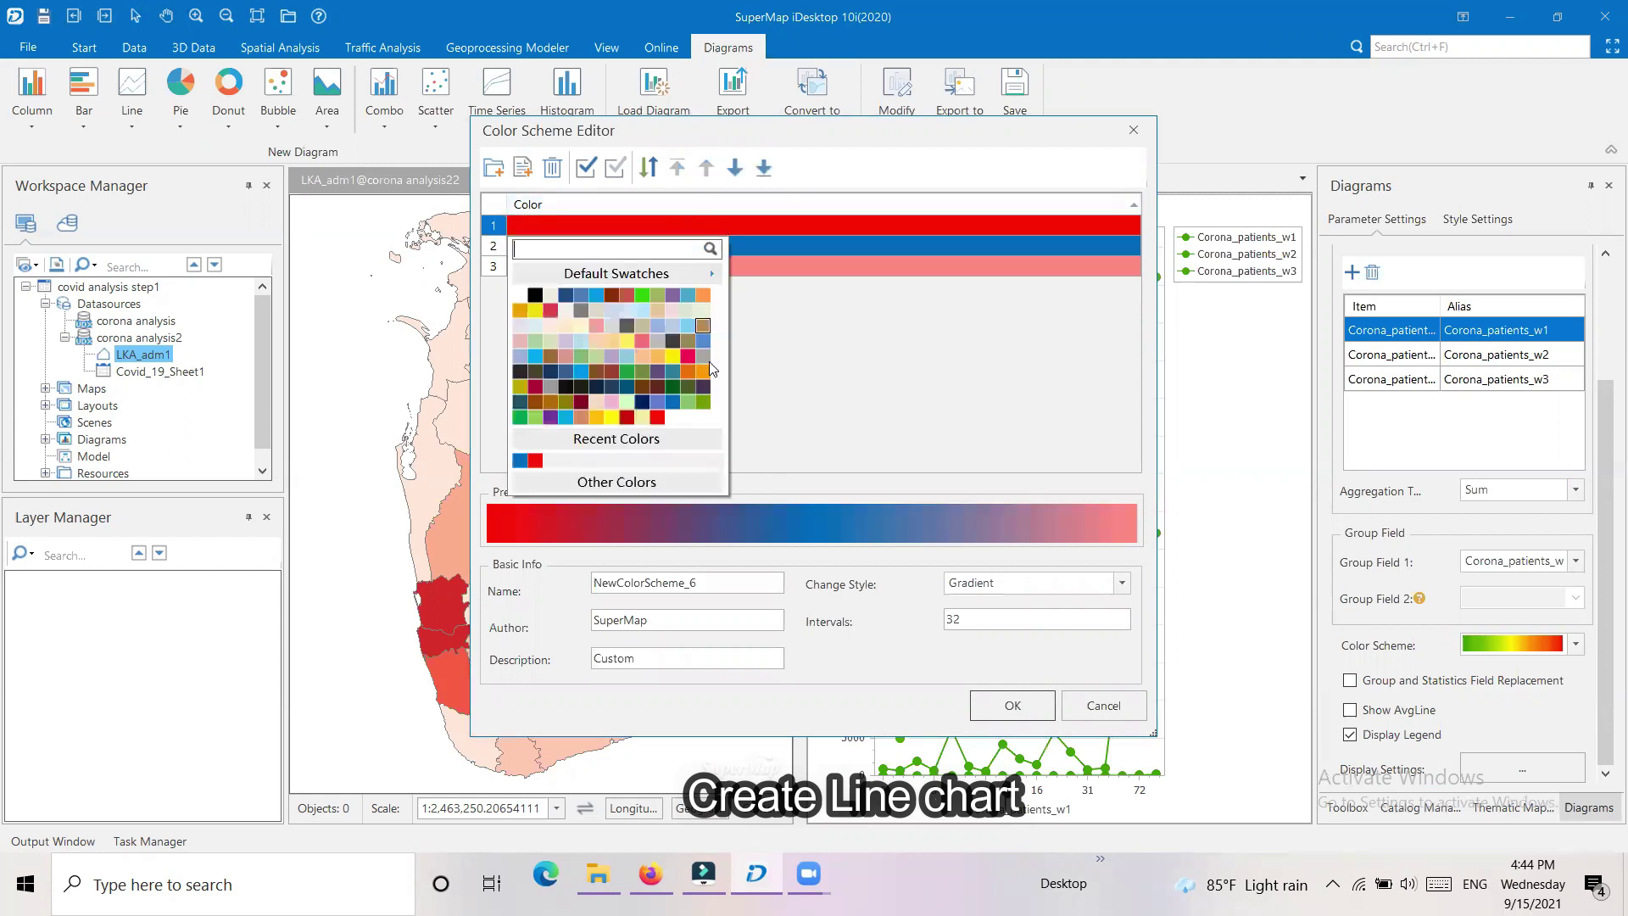
left_click(651, 339)
left_click(1012, 705)
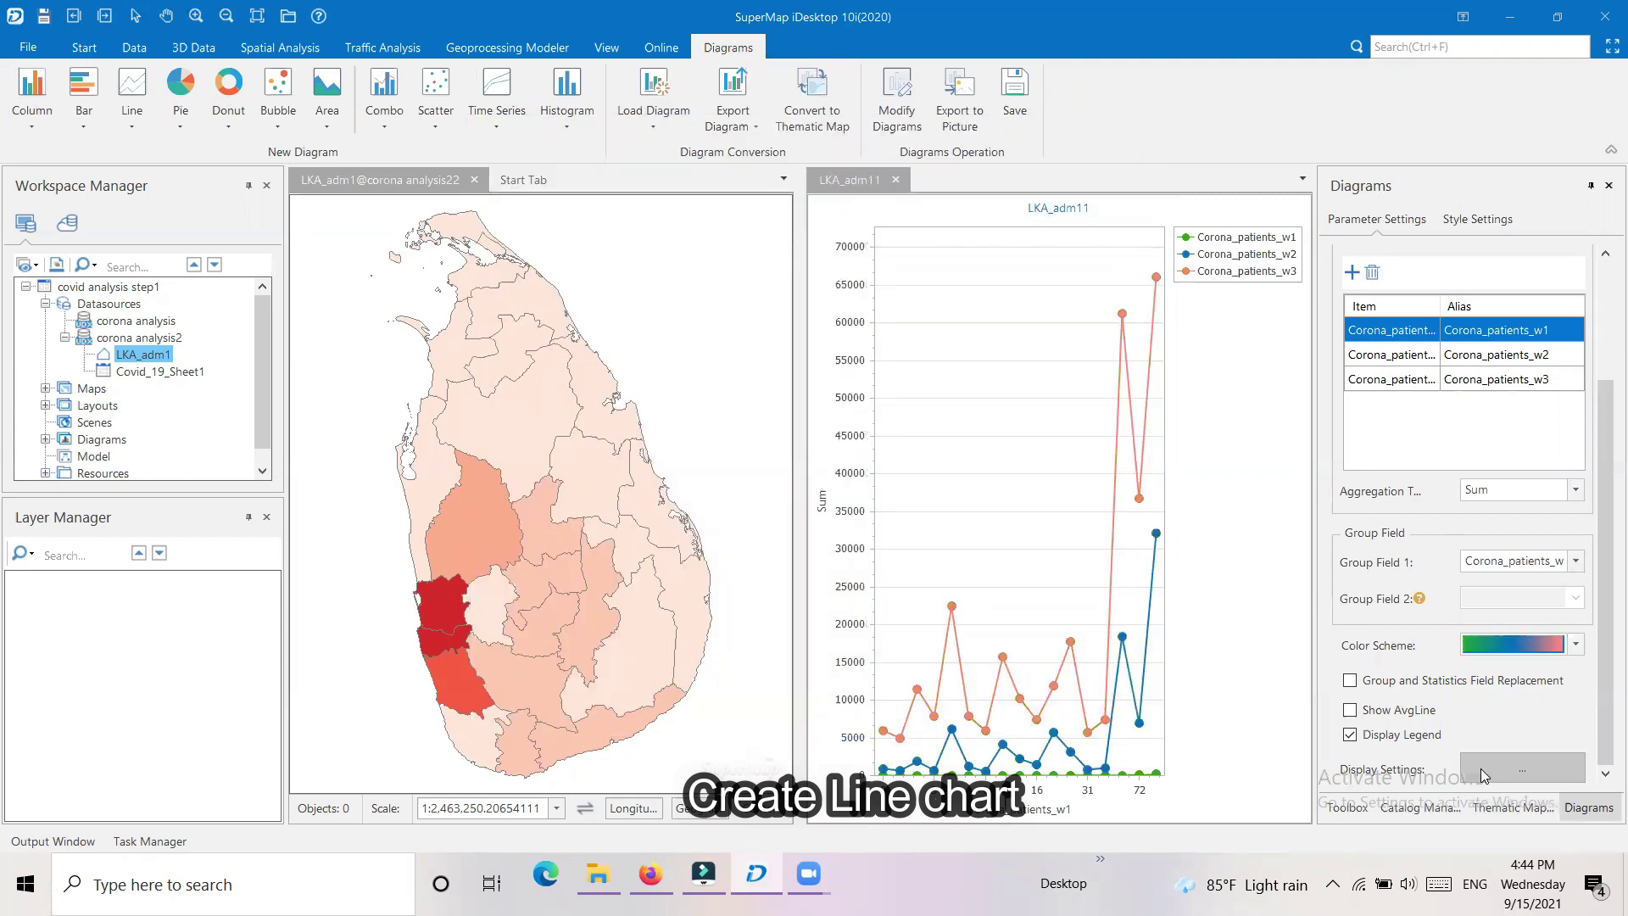
- Apply the green, navy and dark-red color scheme to the line chart and show its average lines
left_click(1575, 644)
left_click(1591, 557)
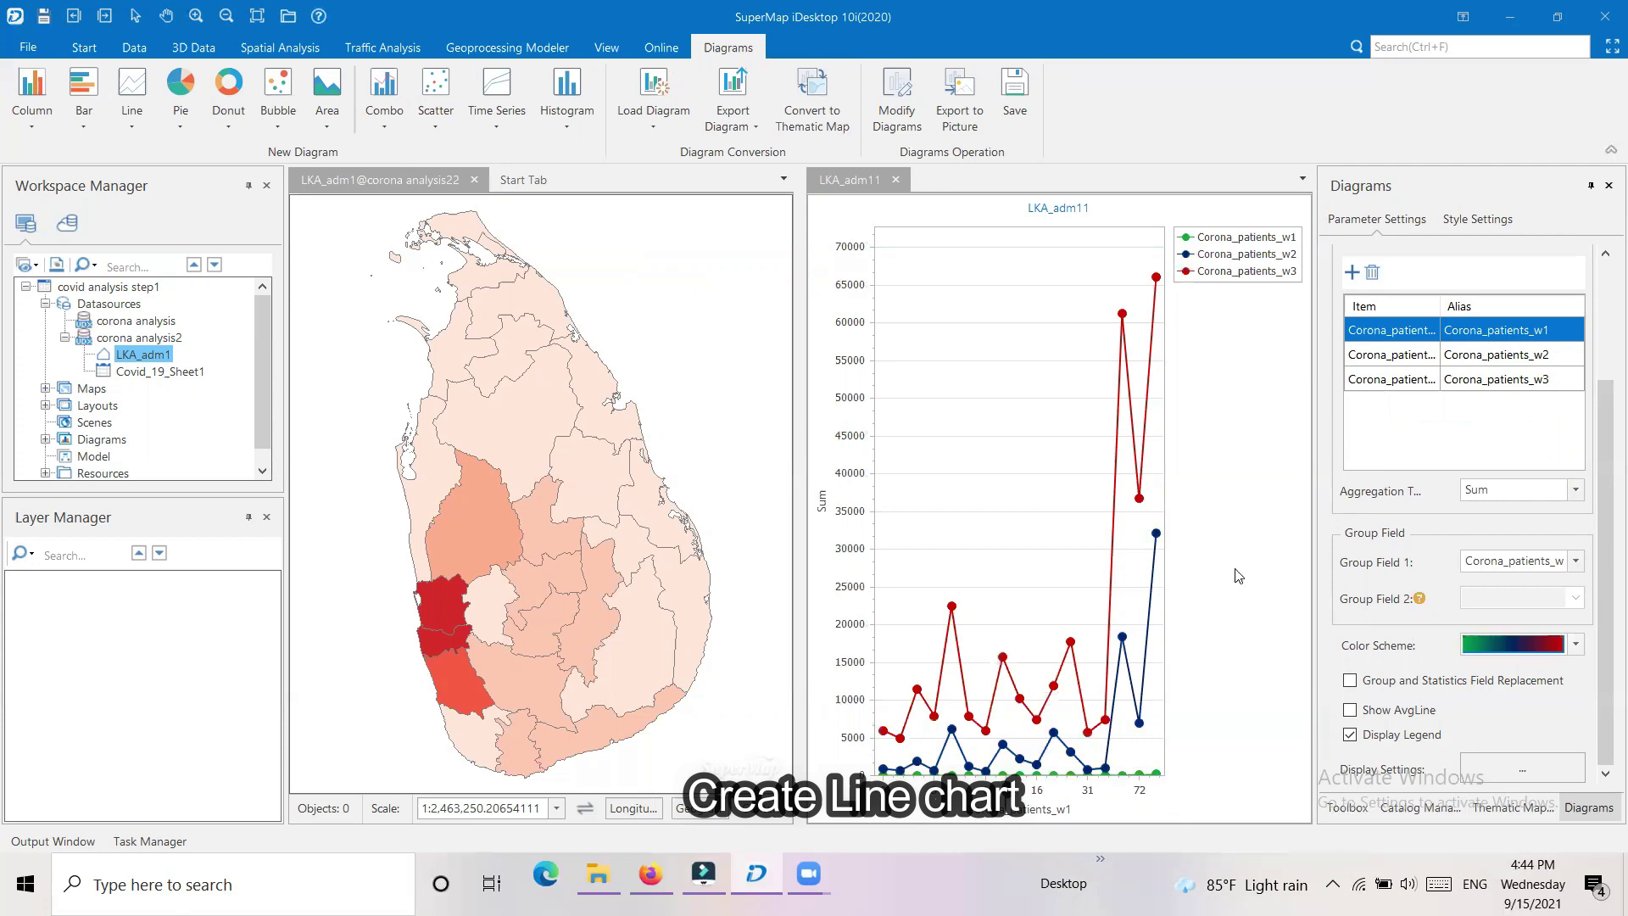
left_click(1411, 712)
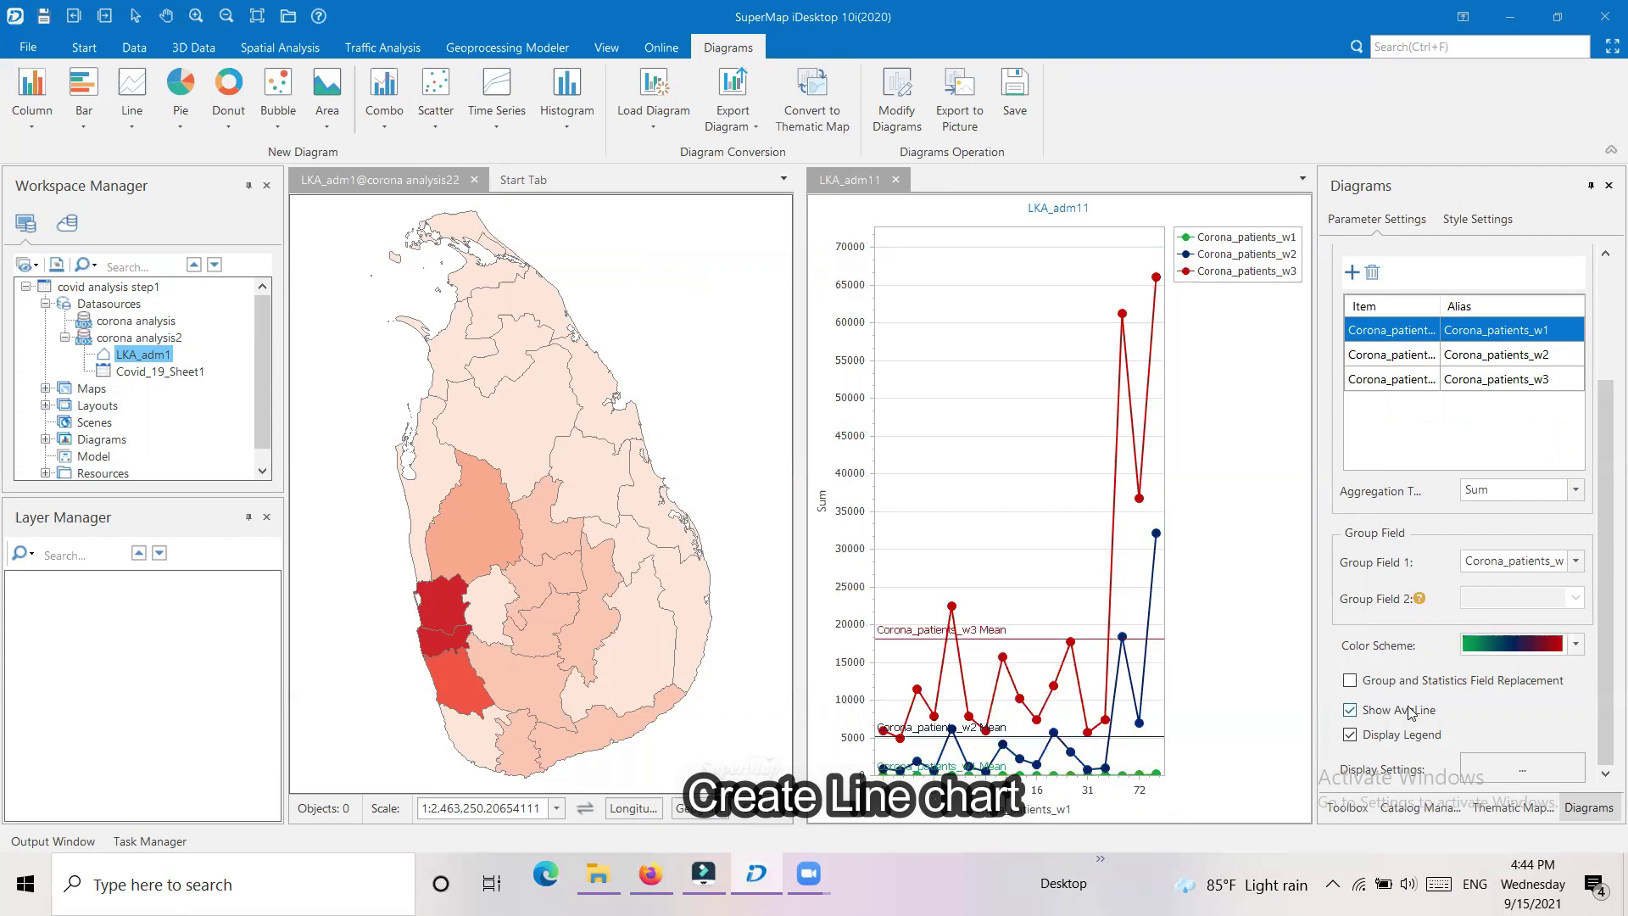
- Set the line chart's style to Pastel Kit
left_click(1517, 223)
left_click(1575, 273)
left_click(1575, 267)
left_click(1576, 304)
left_click(1520, 342)
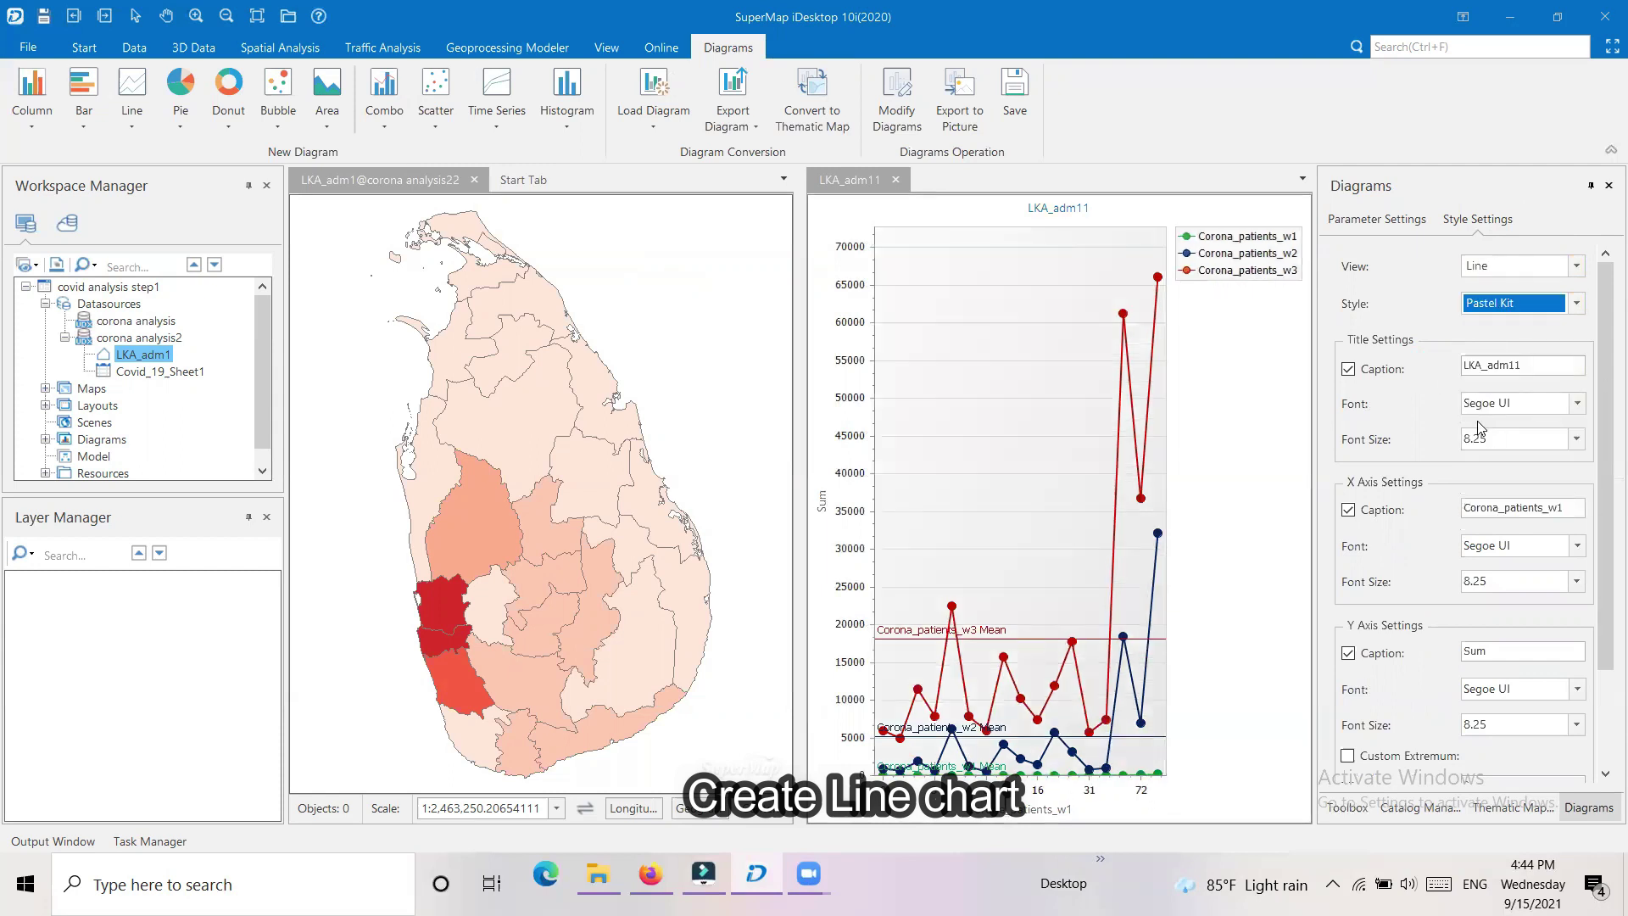
- Title the chart "Comparison of Reported Covid-19 Patients on 1st,2nd and 3rd Waves" in Rockwell, size 12
double_click(1544, 365)
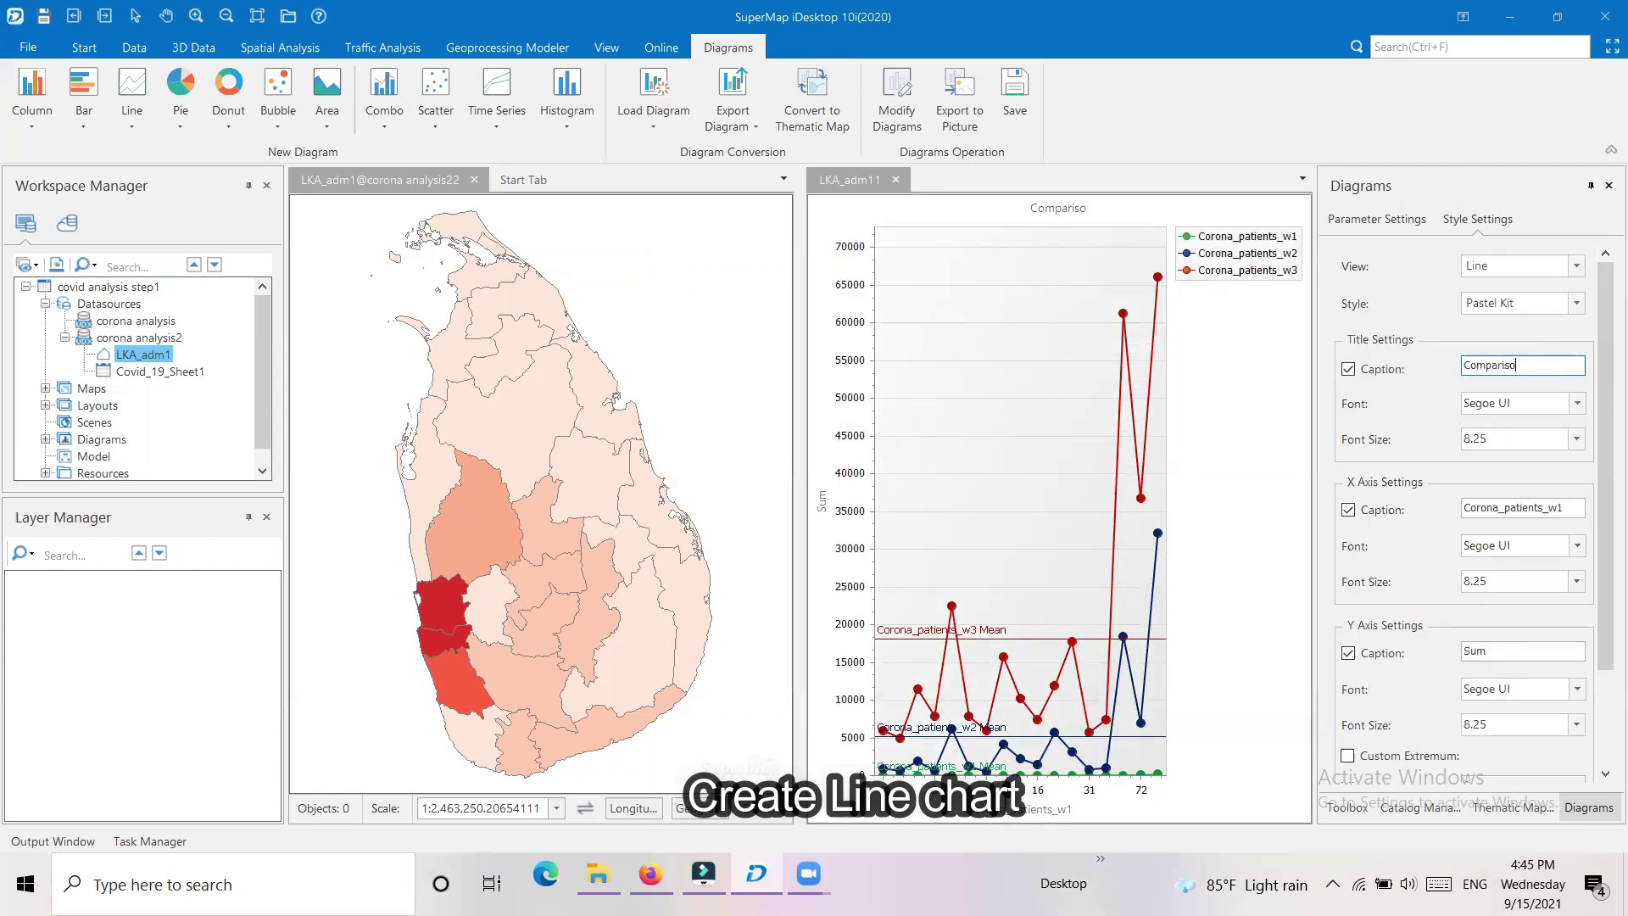
type("Comparison of Reported Covid-")
left_click(1577, 403)
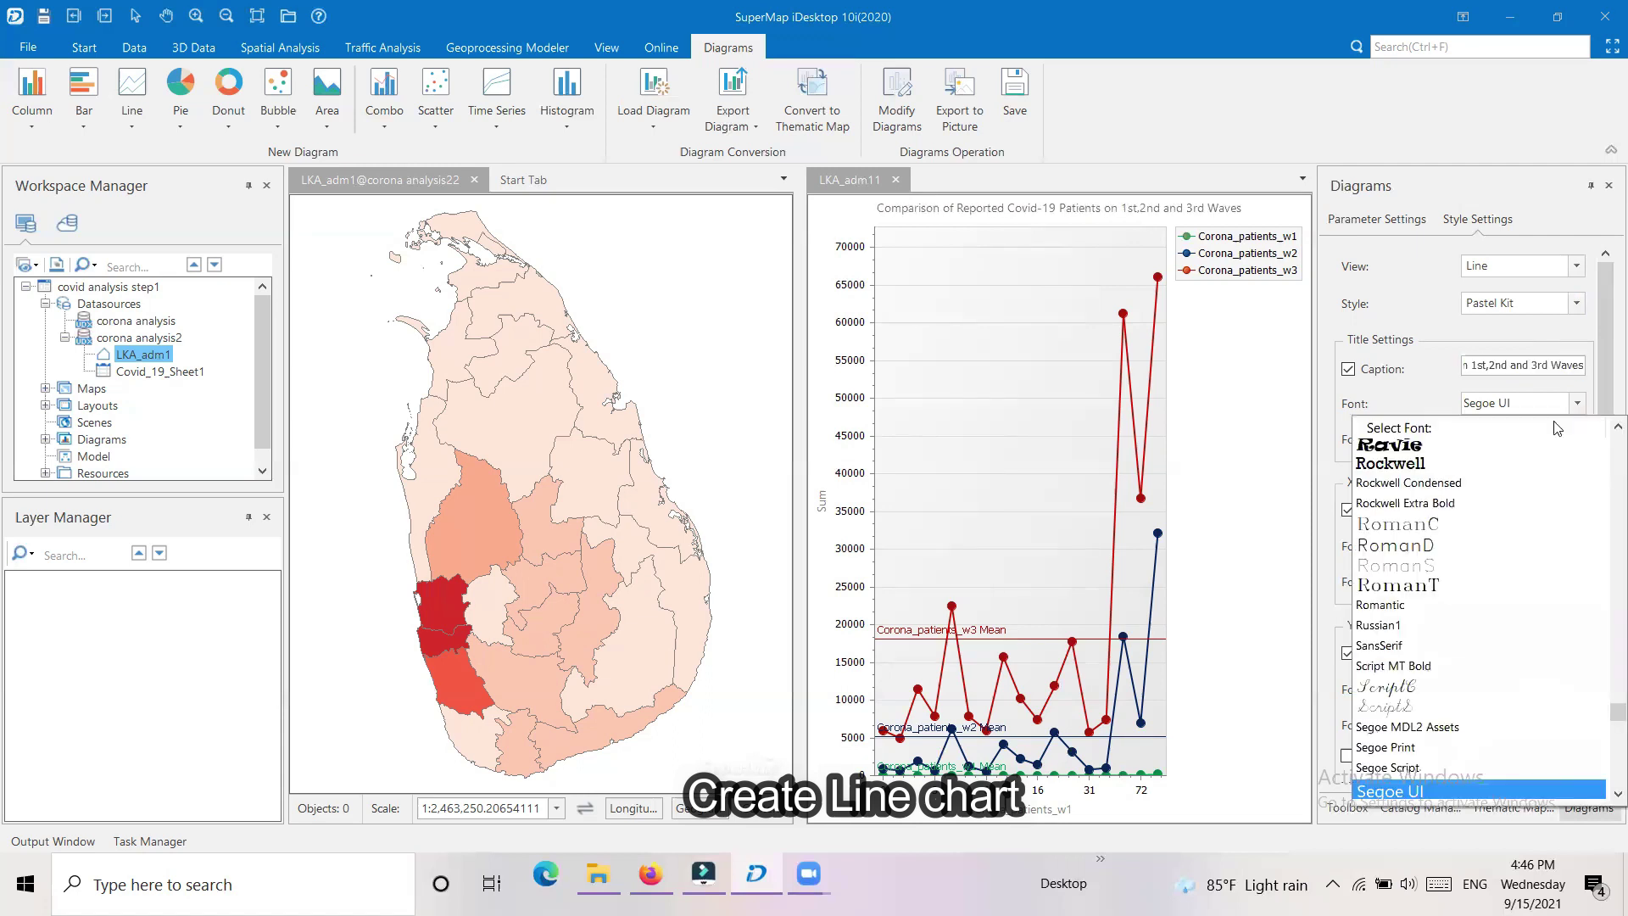
left_click(1413, 464)
left_click(1575, 439)
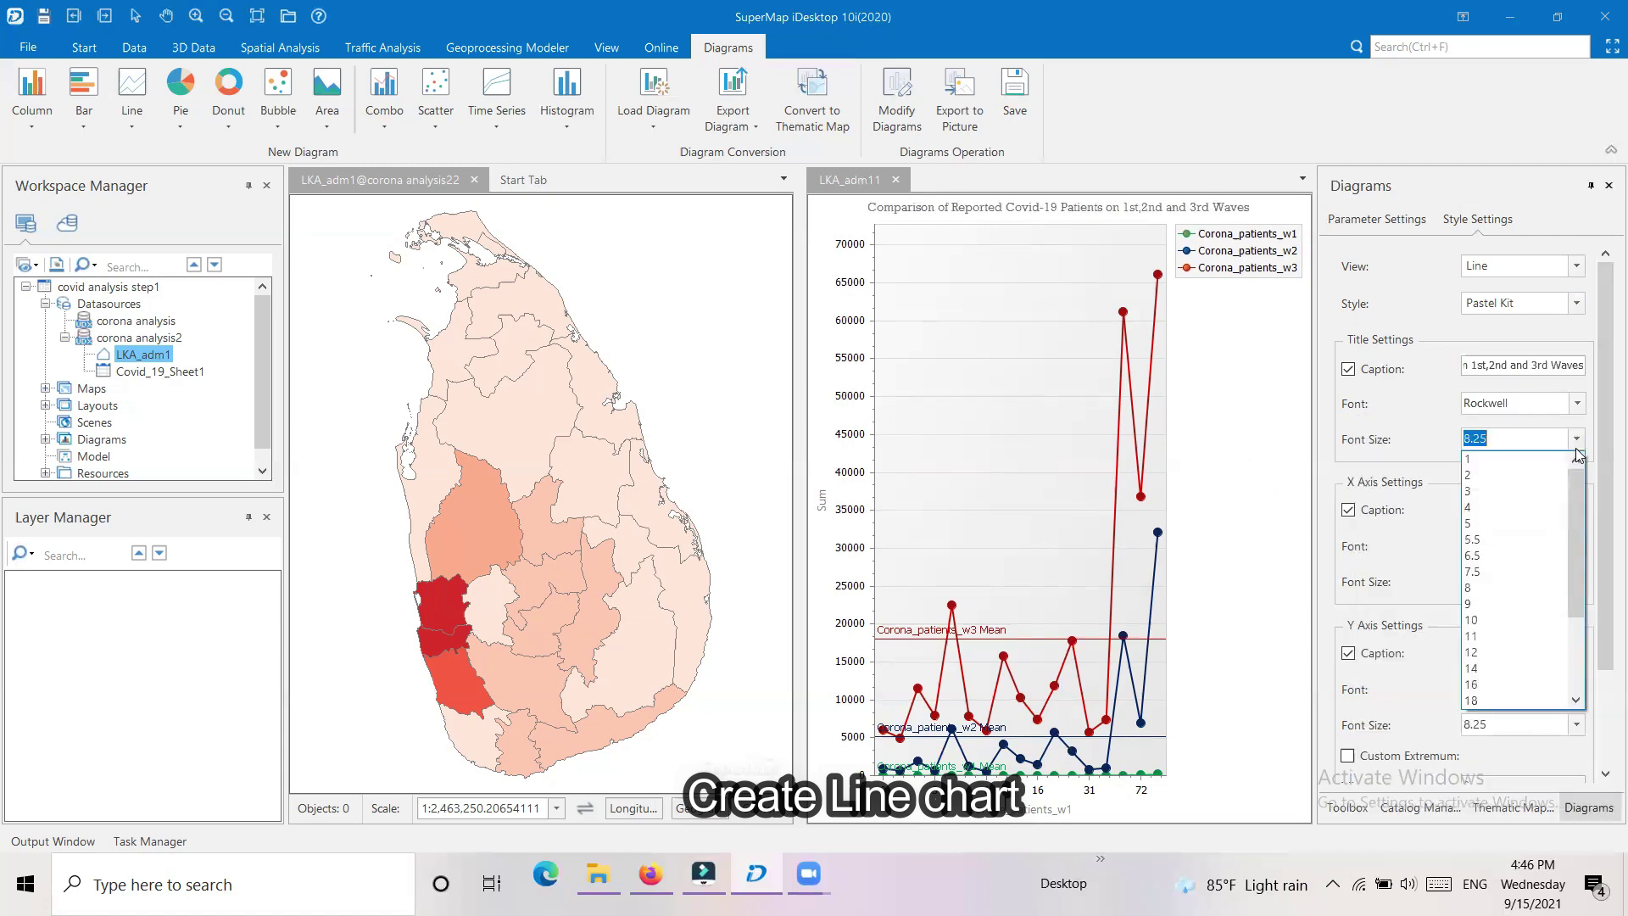
left_click(1474, 651)
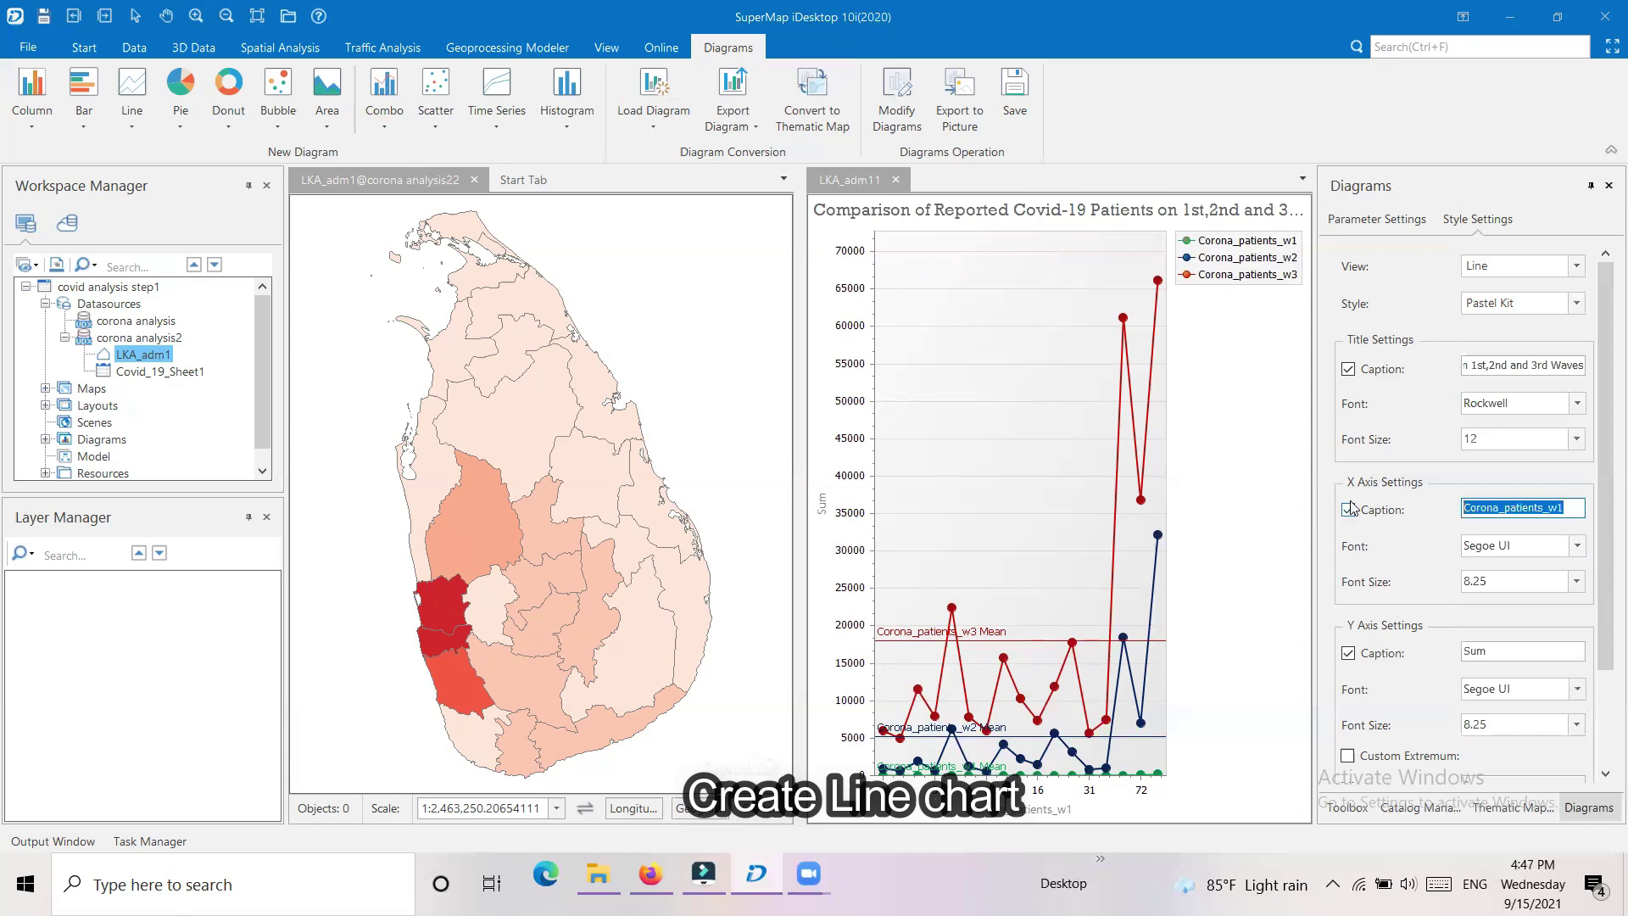
- Caption the chart's X axis "District" in Rockwell, size 10
type("Distric")
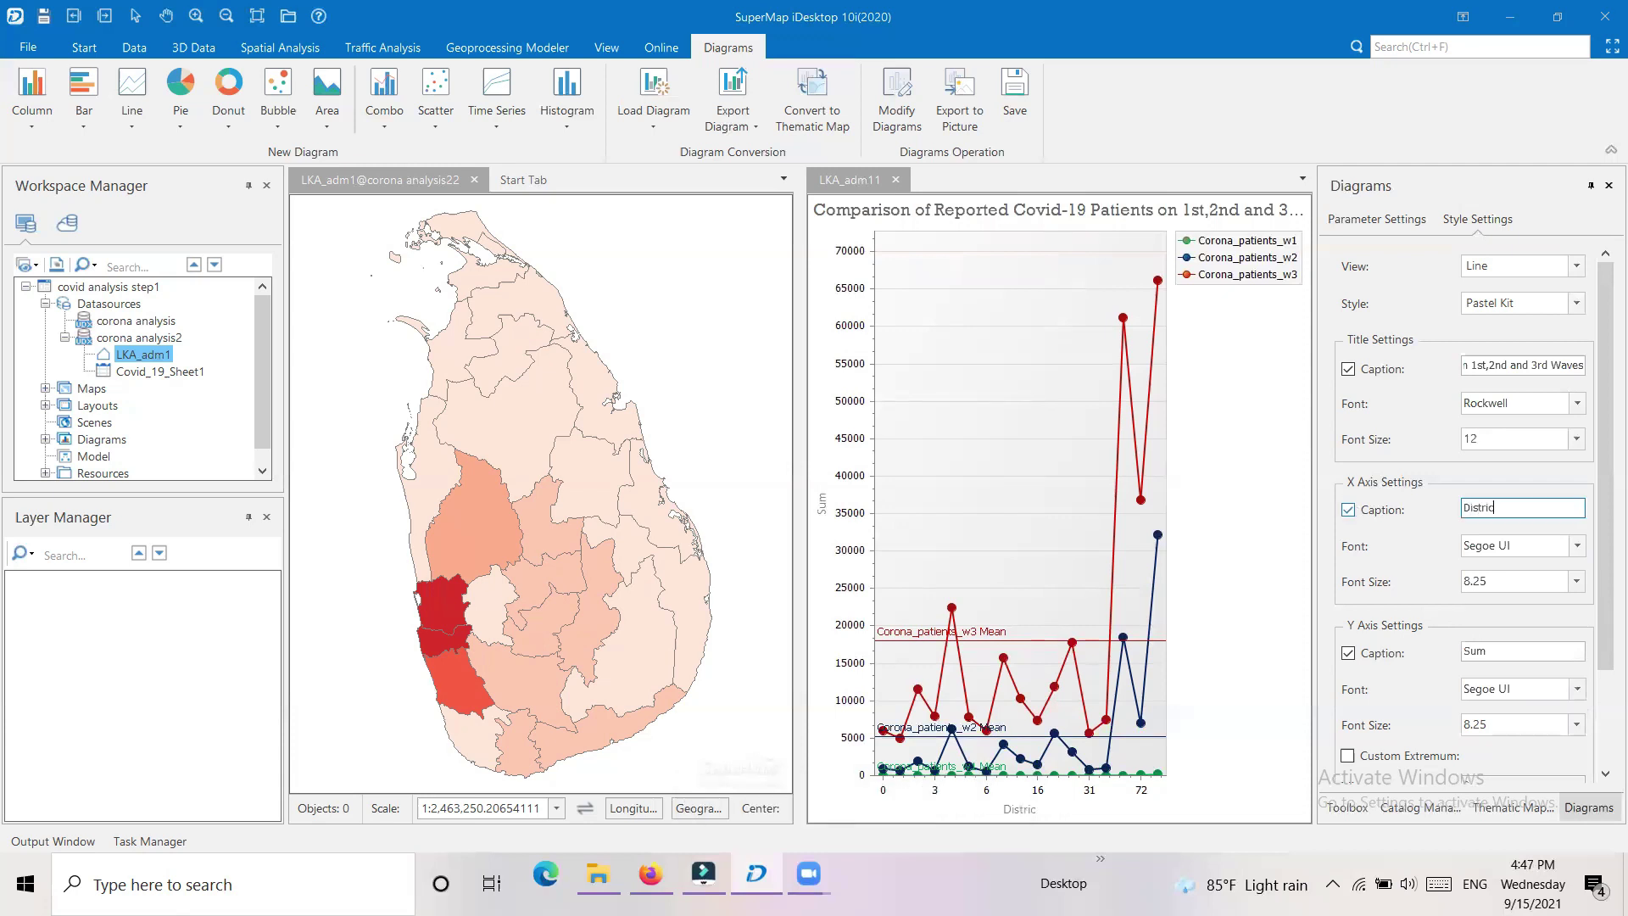
left_click(1578, 546)
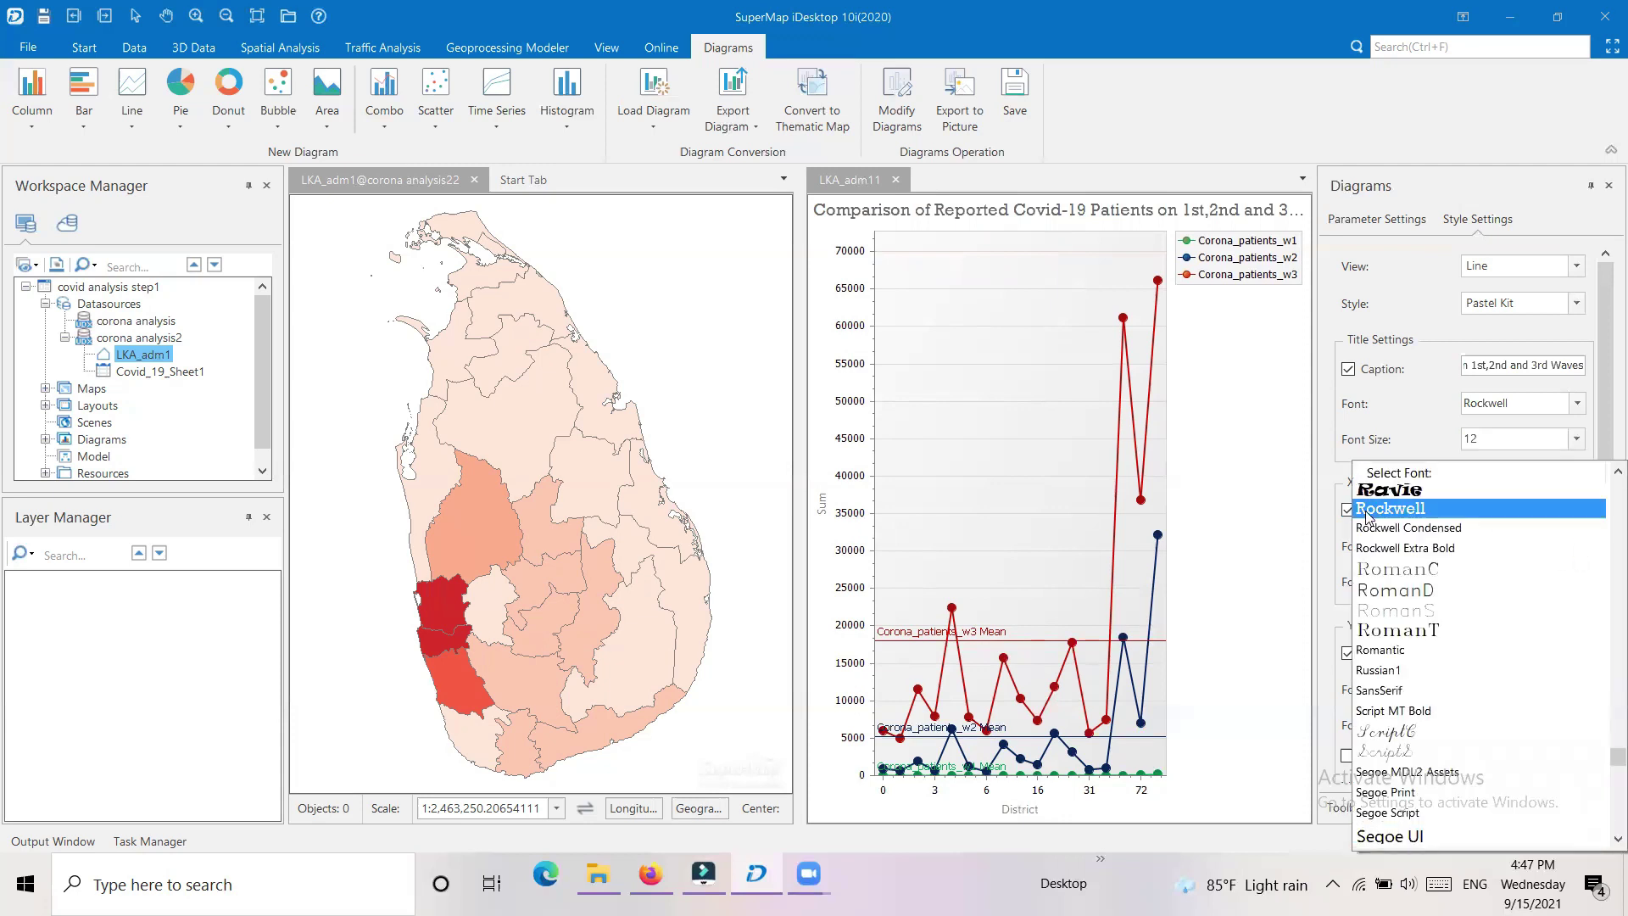
left_click(1377, 513)
left_click(1576, 581)
left_click(1522, 661)
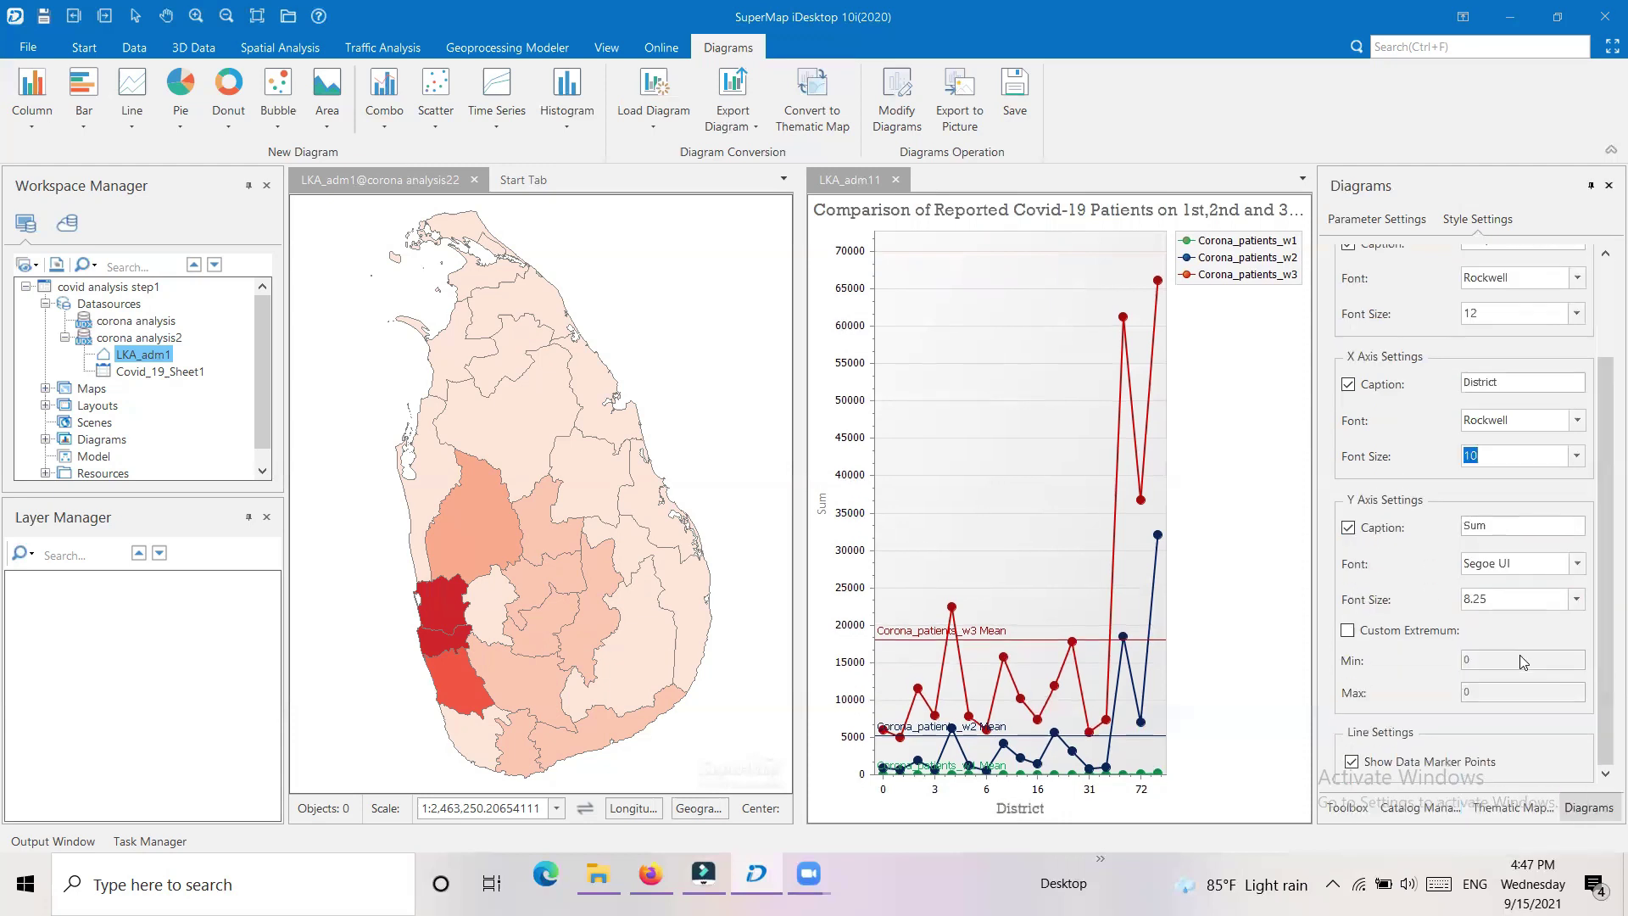
- Caption the chart's Y axis "Number Of Patients" in Rockwell, size 10
type("Number Of Patients")
left_click(1577, 563)
left_click(1475, 506)
left_click(1577, 599)
left_click(1509, 781)
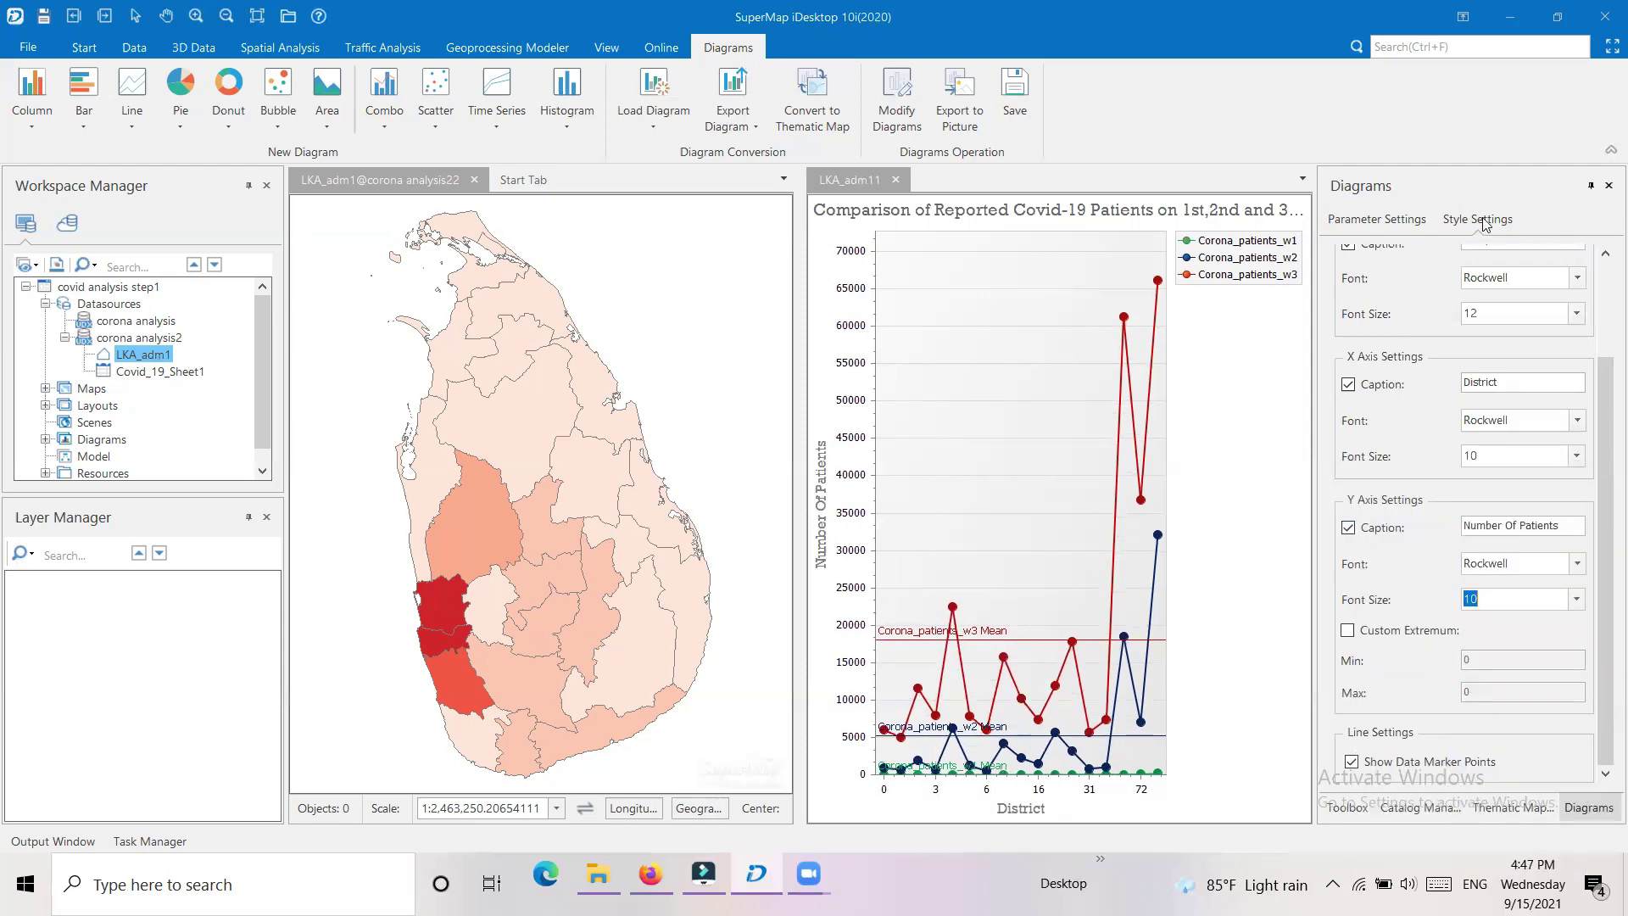
- Group the line chart by the district field NAME_1 and narrow the workspace pane beside it
left_click(1356, 220)
left_click(1575, 561)
left_click(1492, 669)
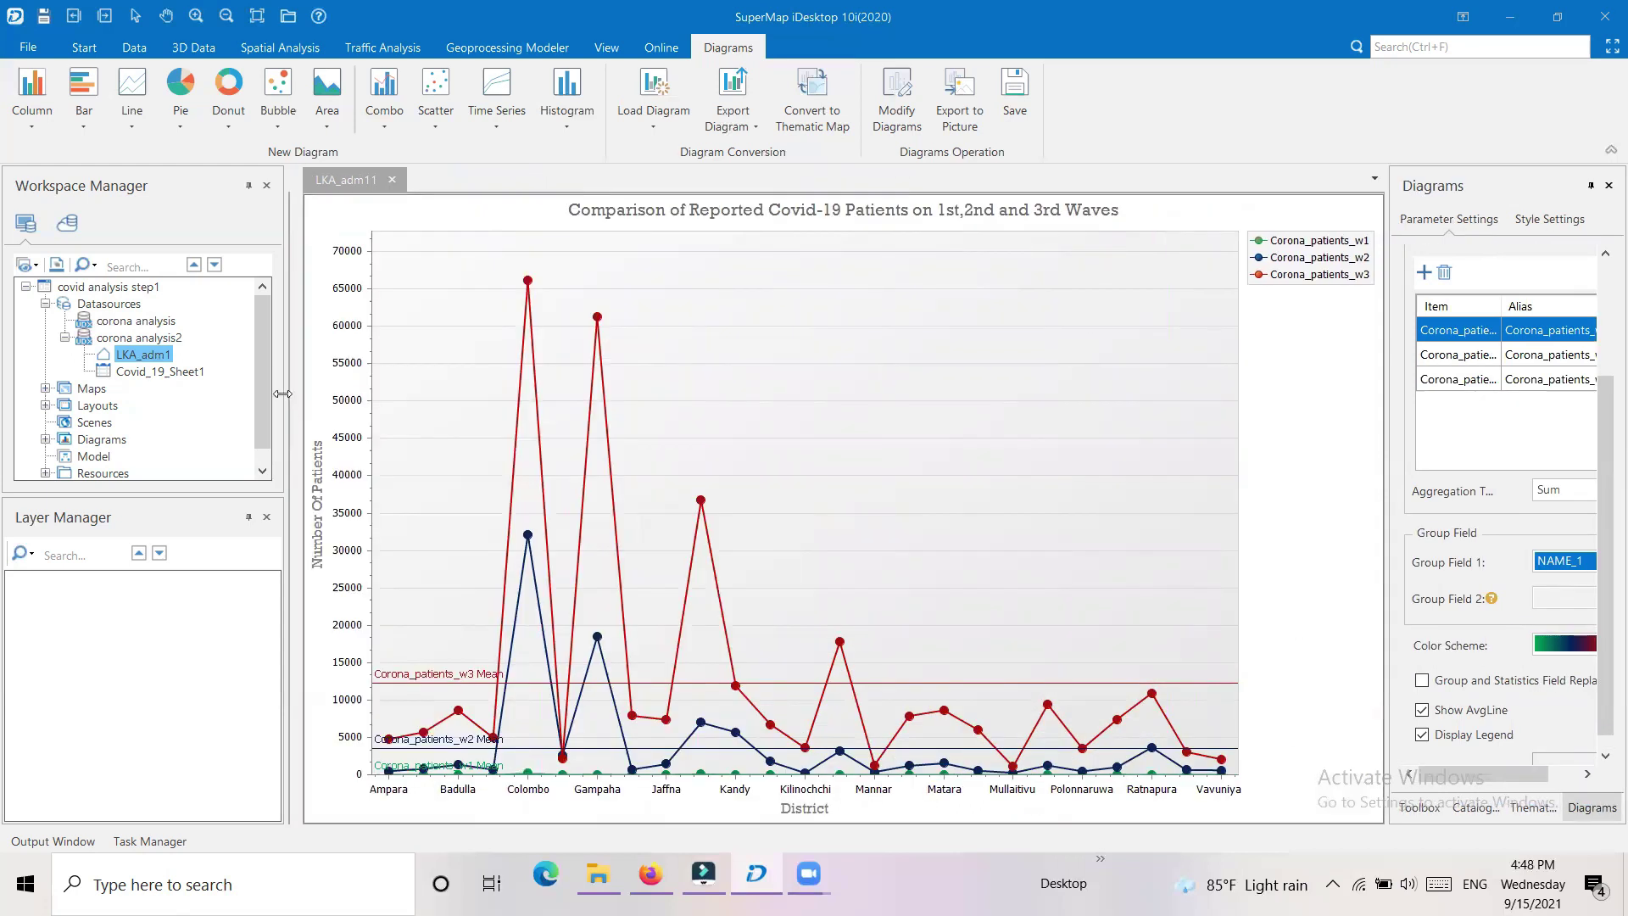
left_click_drag(282, 394, 148, 377)
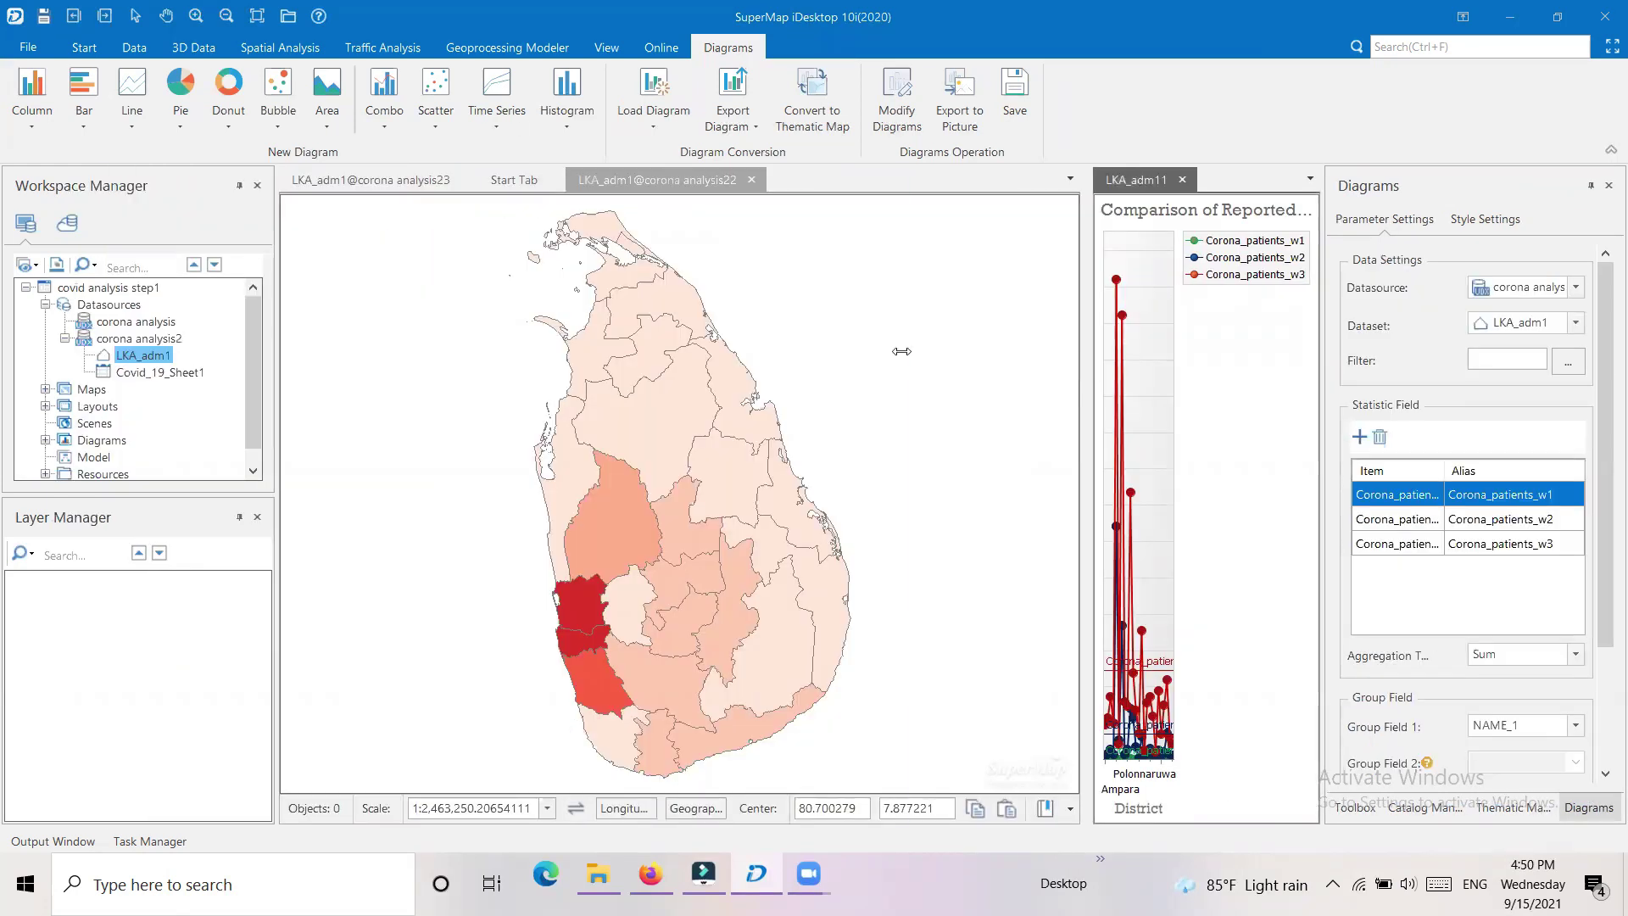
- Widen the line chart's pane and convert the chart to a graph thematic map in a new map window
left_click_drag(901, 351, 901, 351)
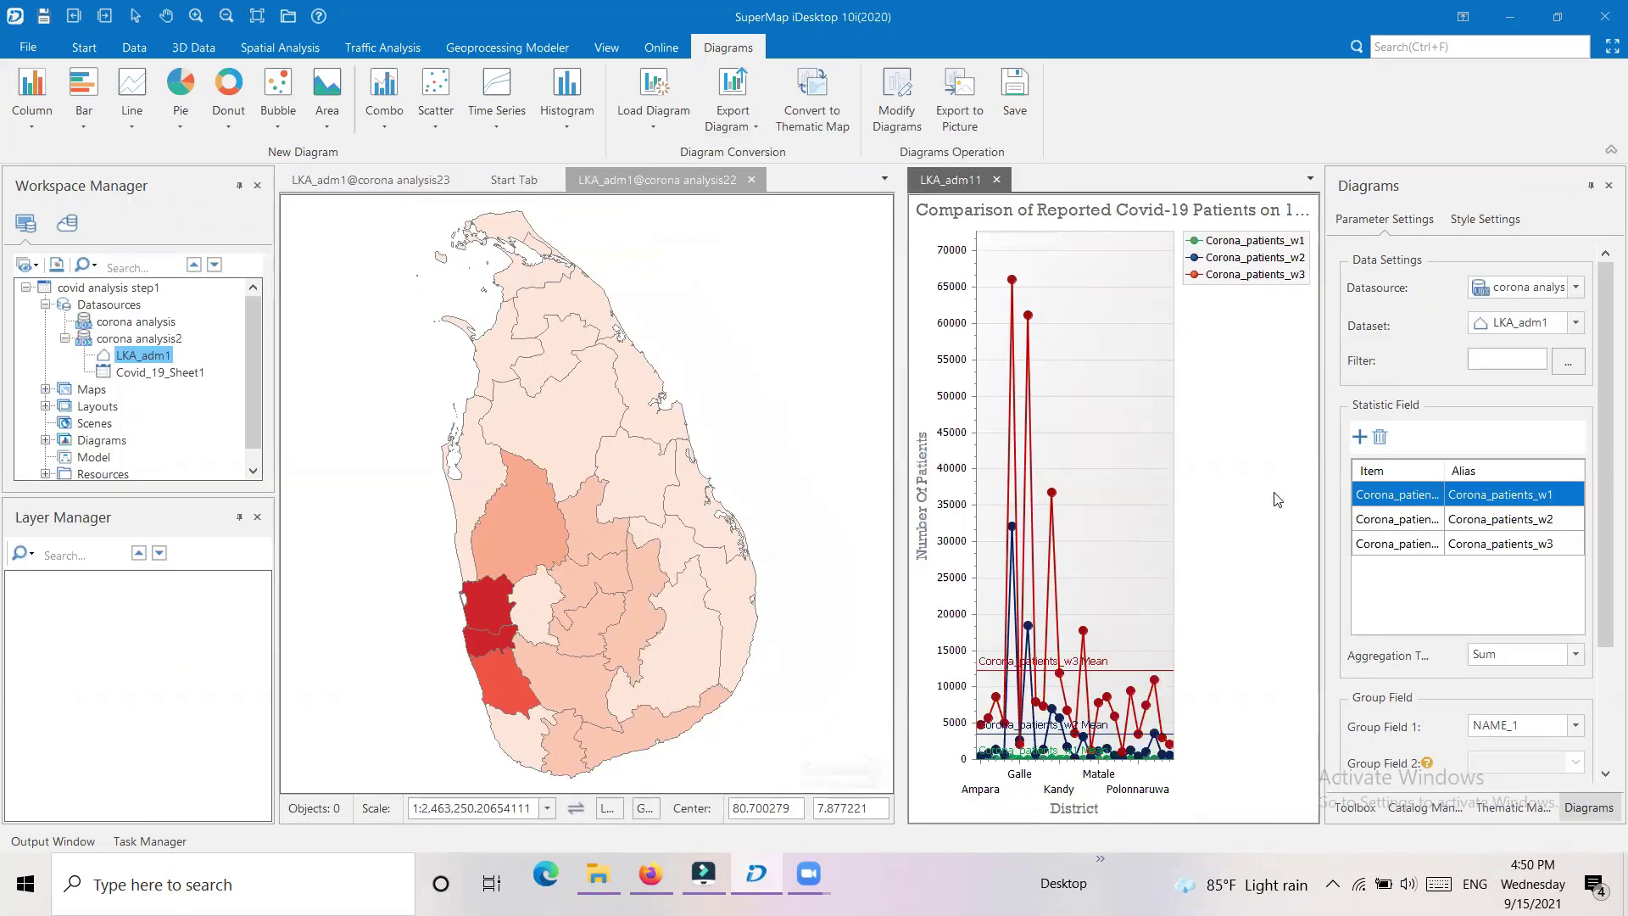
left_click(813, 100)
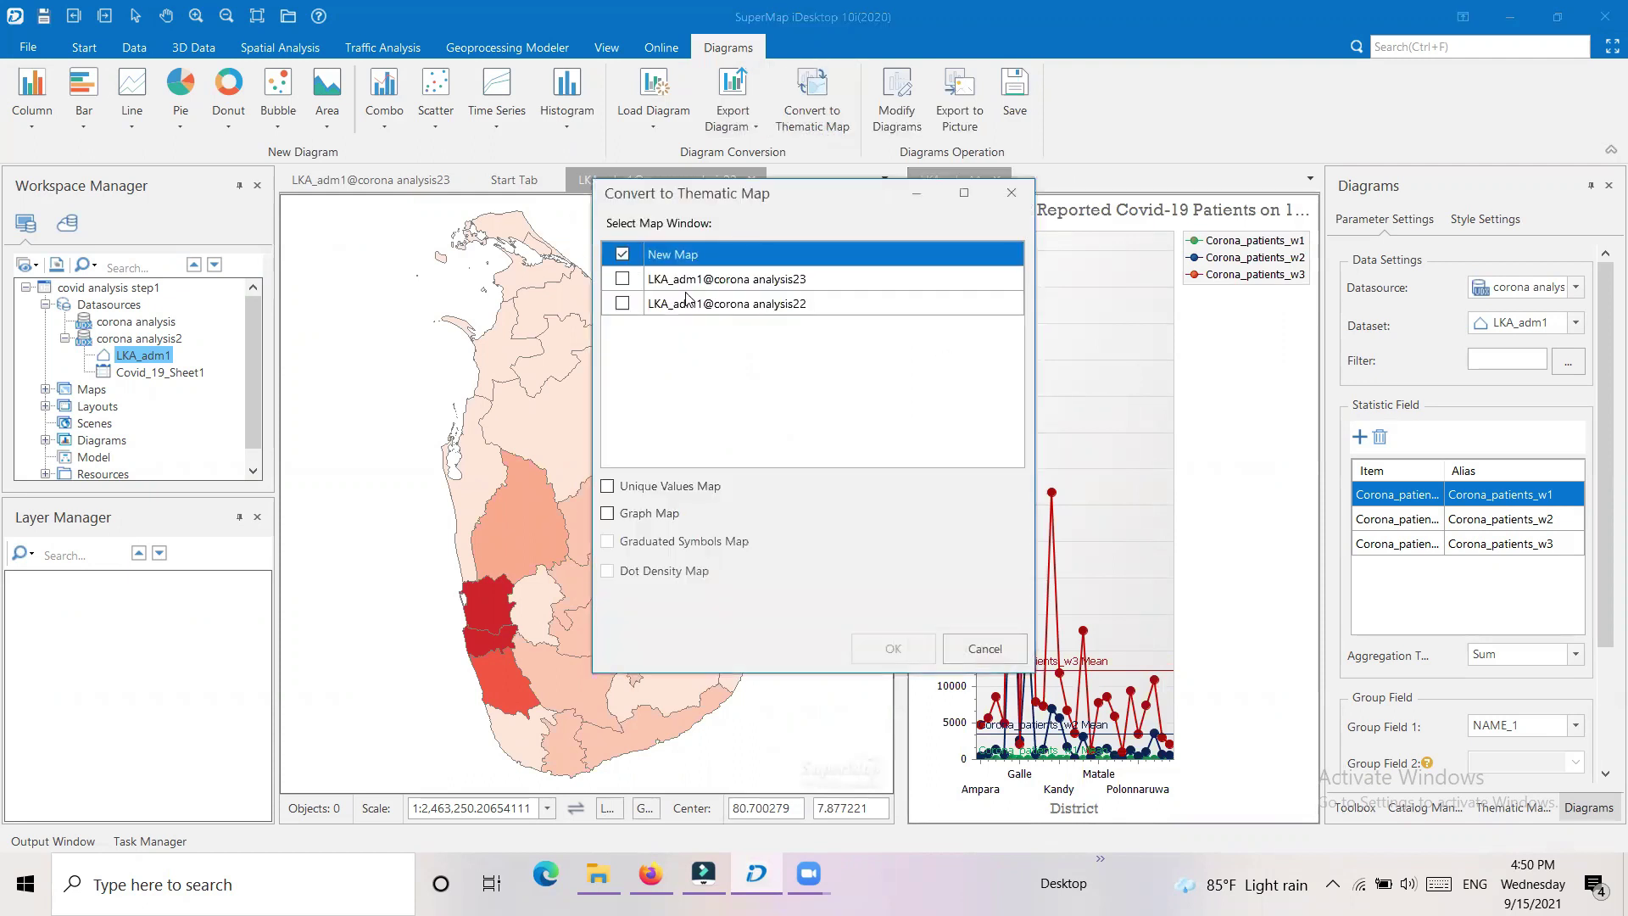
left_click(648, 514)
left_click(893, 649)
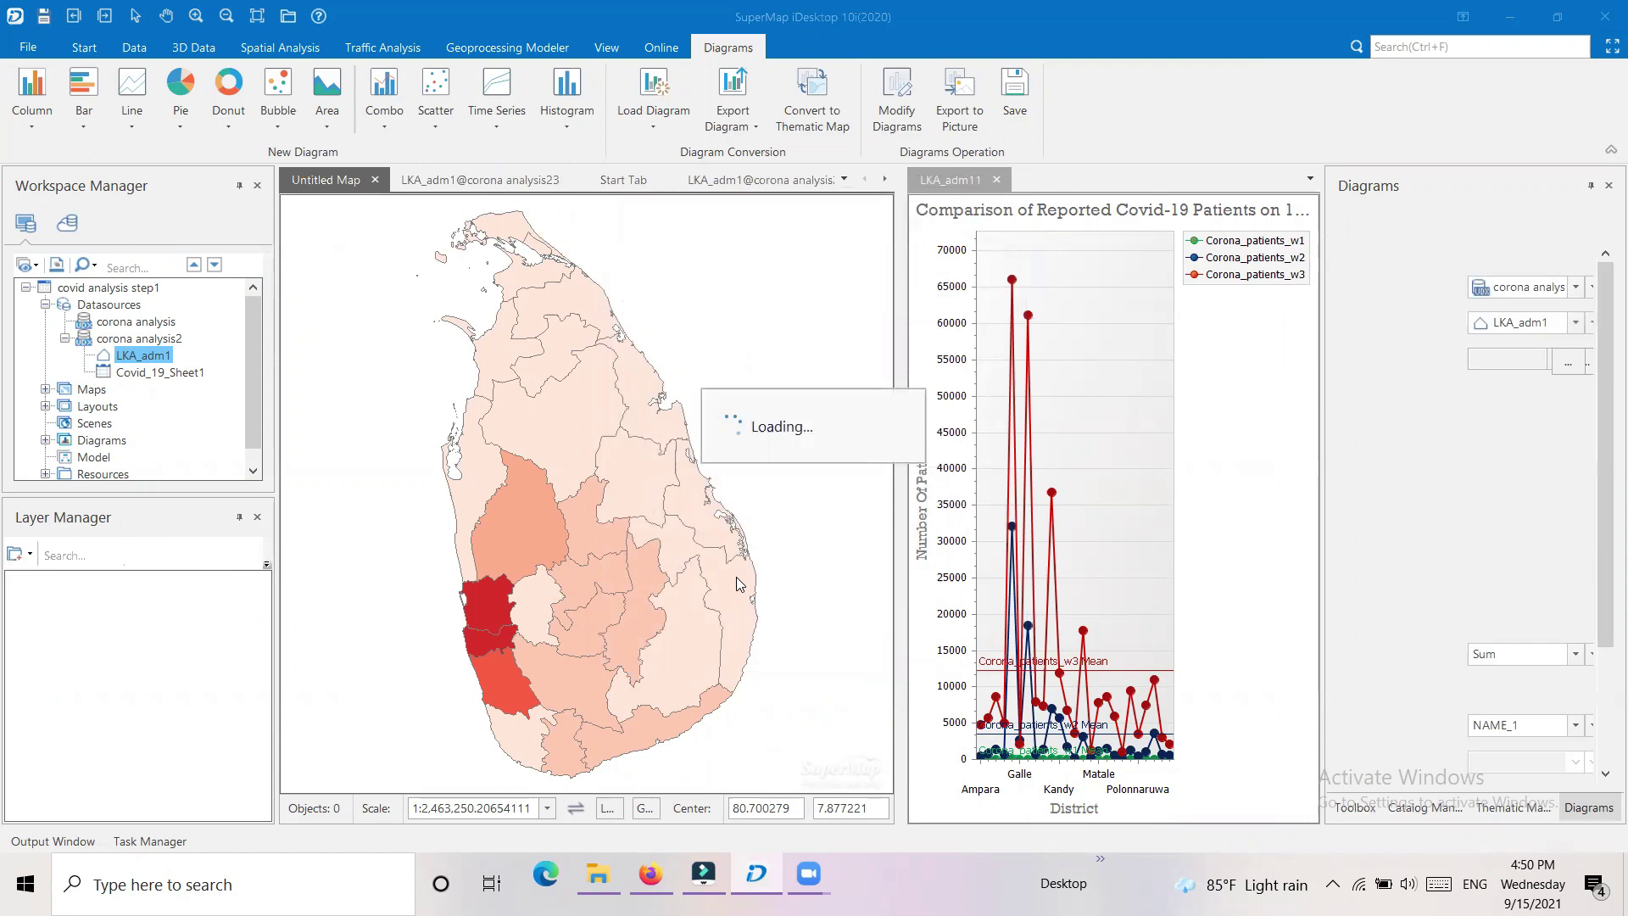
left_click_drag(683, 473, 1004, 480)
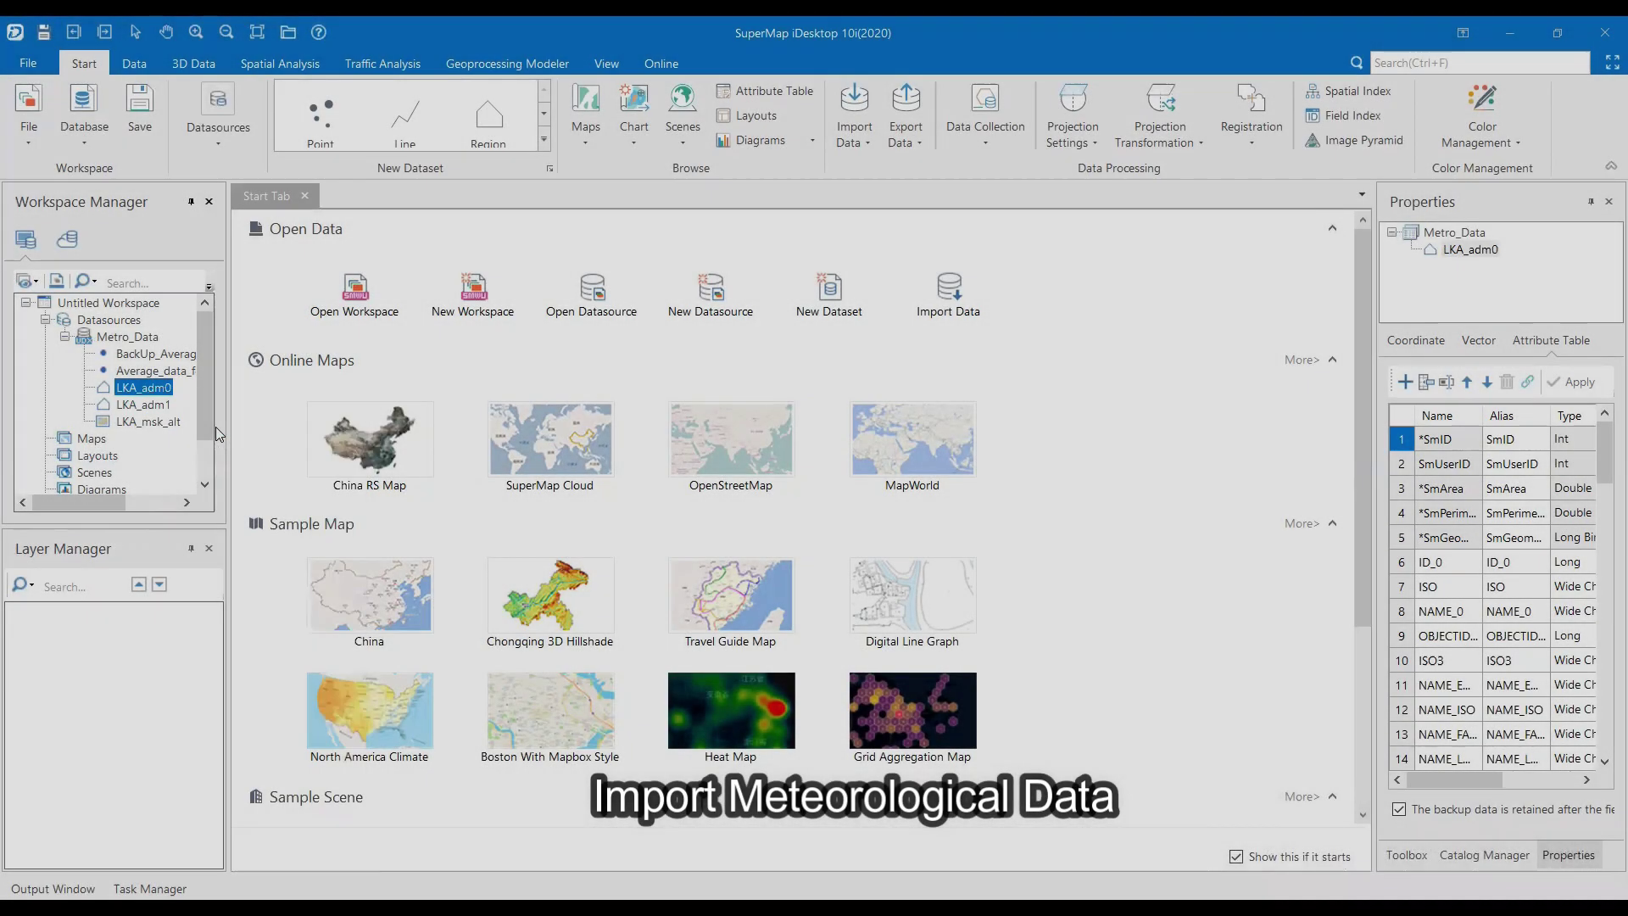
- Display LKA_adm0 in a map and copy the GCS_WGS_1984 coordinate system from another dataset to Average_data_for_stations
double_click(144, 388)
left_click(167, 372)
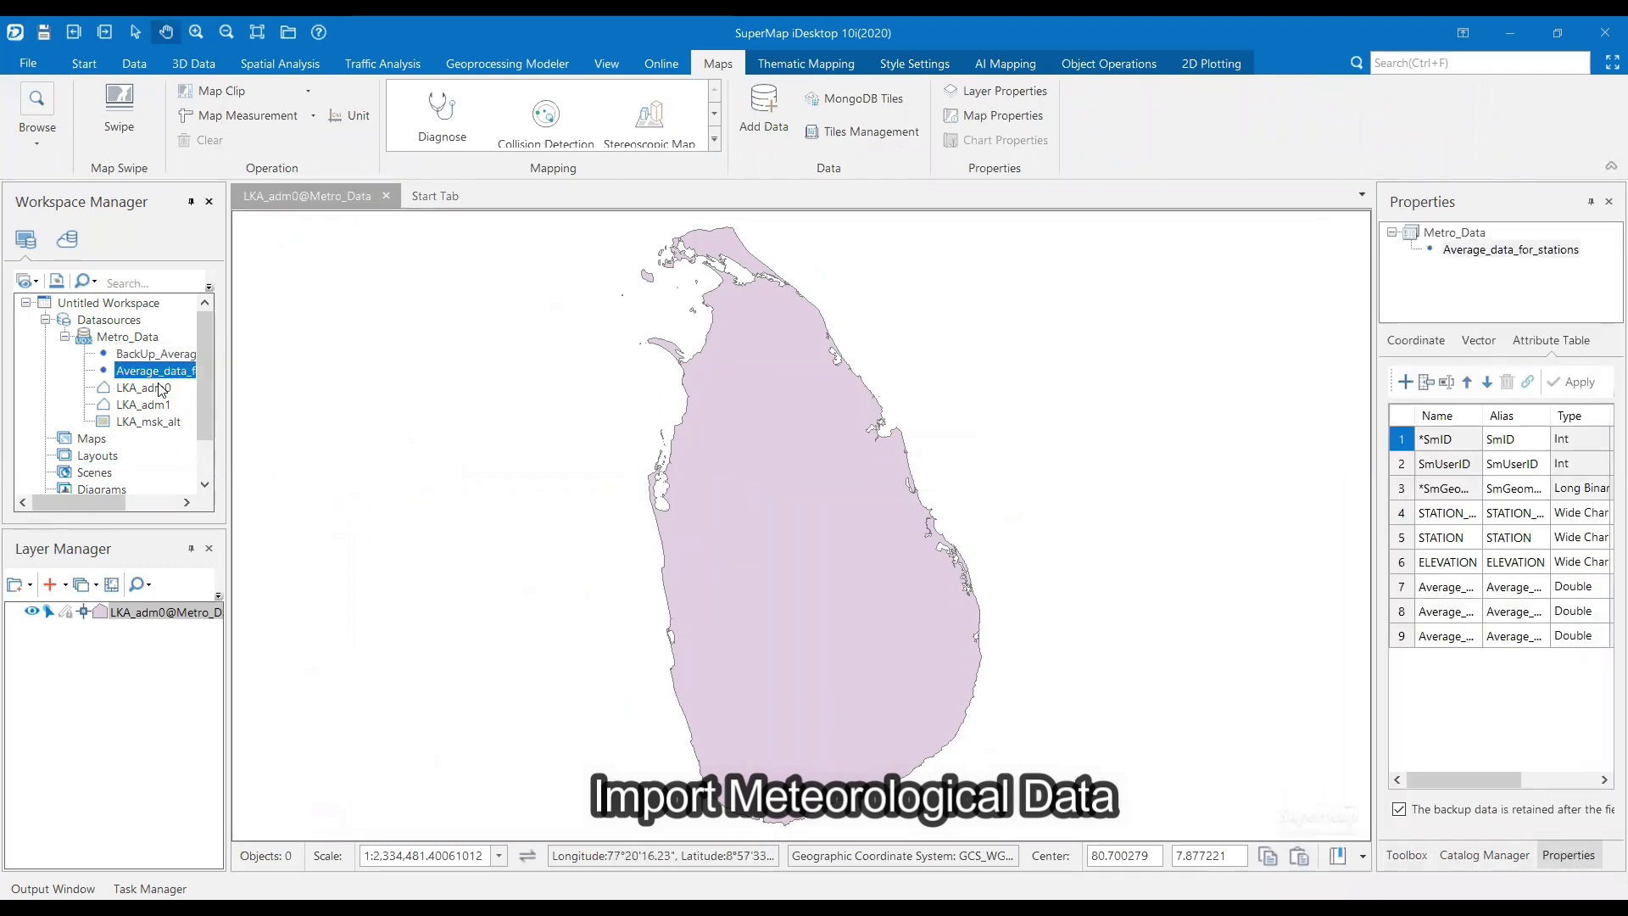
right_click(168, 374)
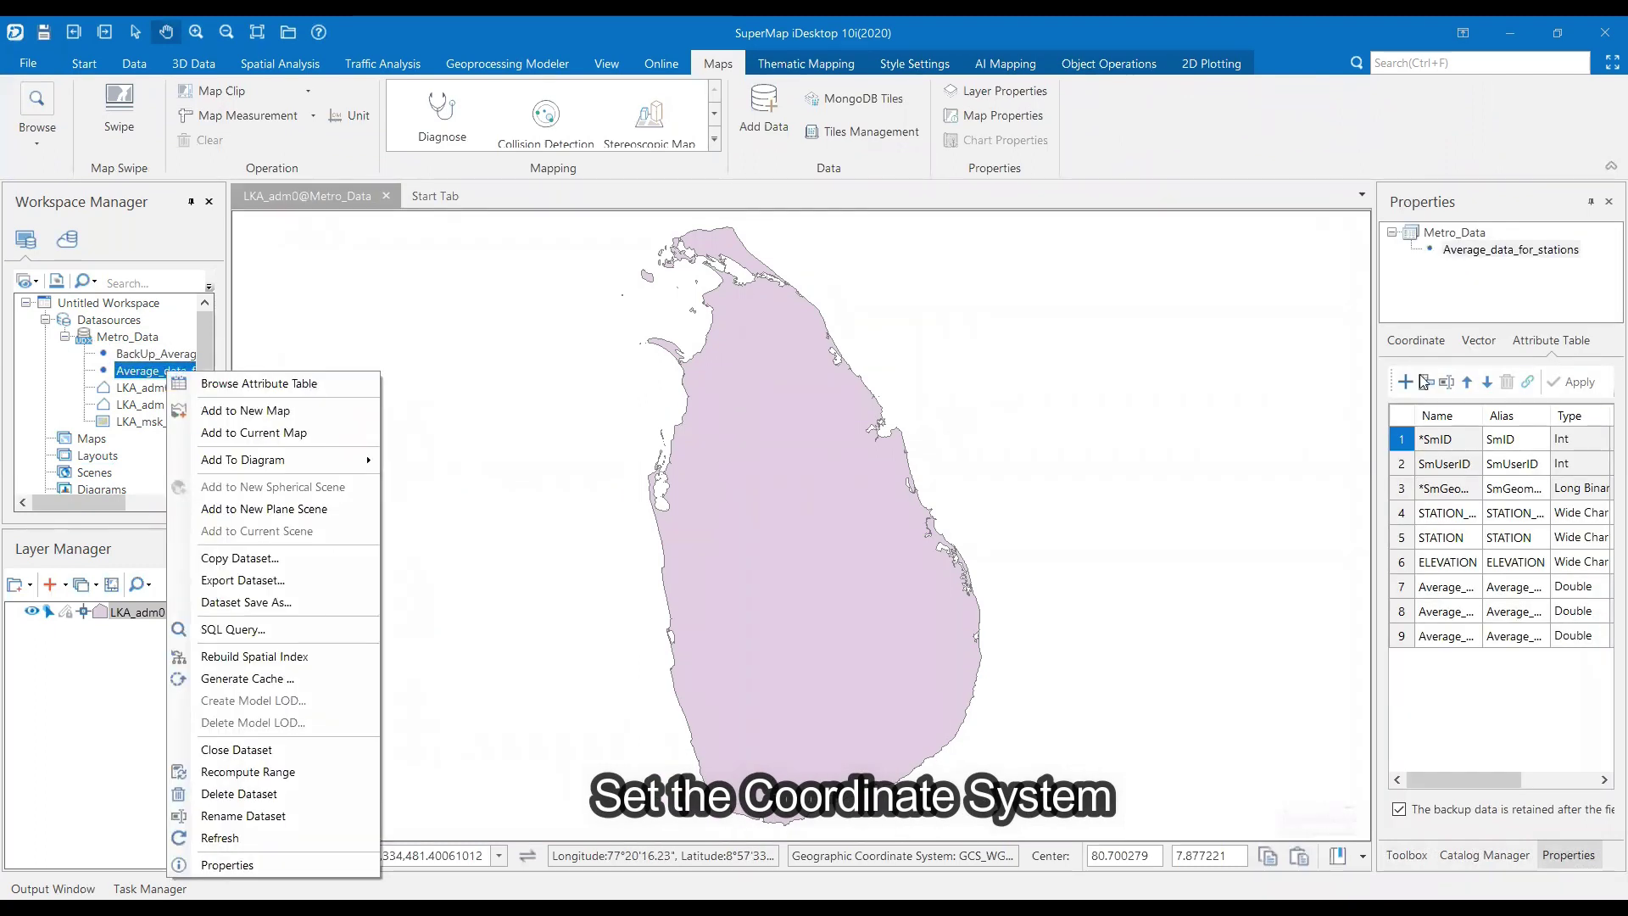
left_click(1419, 341)
left_click(1431, 380)
left_click(641, 323)
left_click(1037, 322)
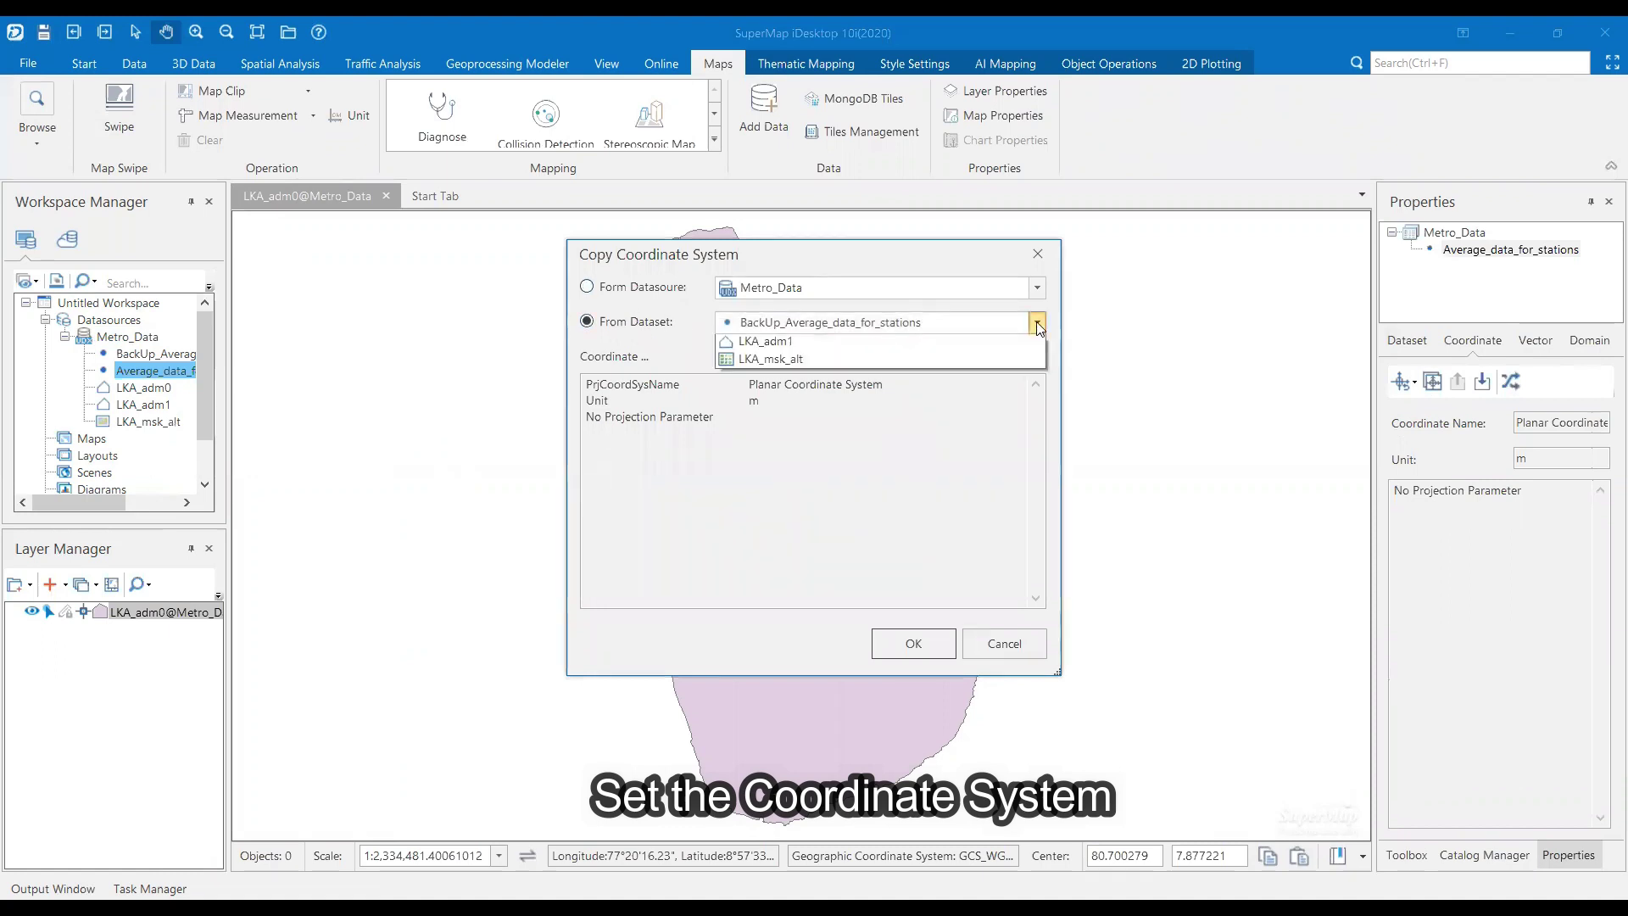
left_click(981, 391)
left_click(912, 644)
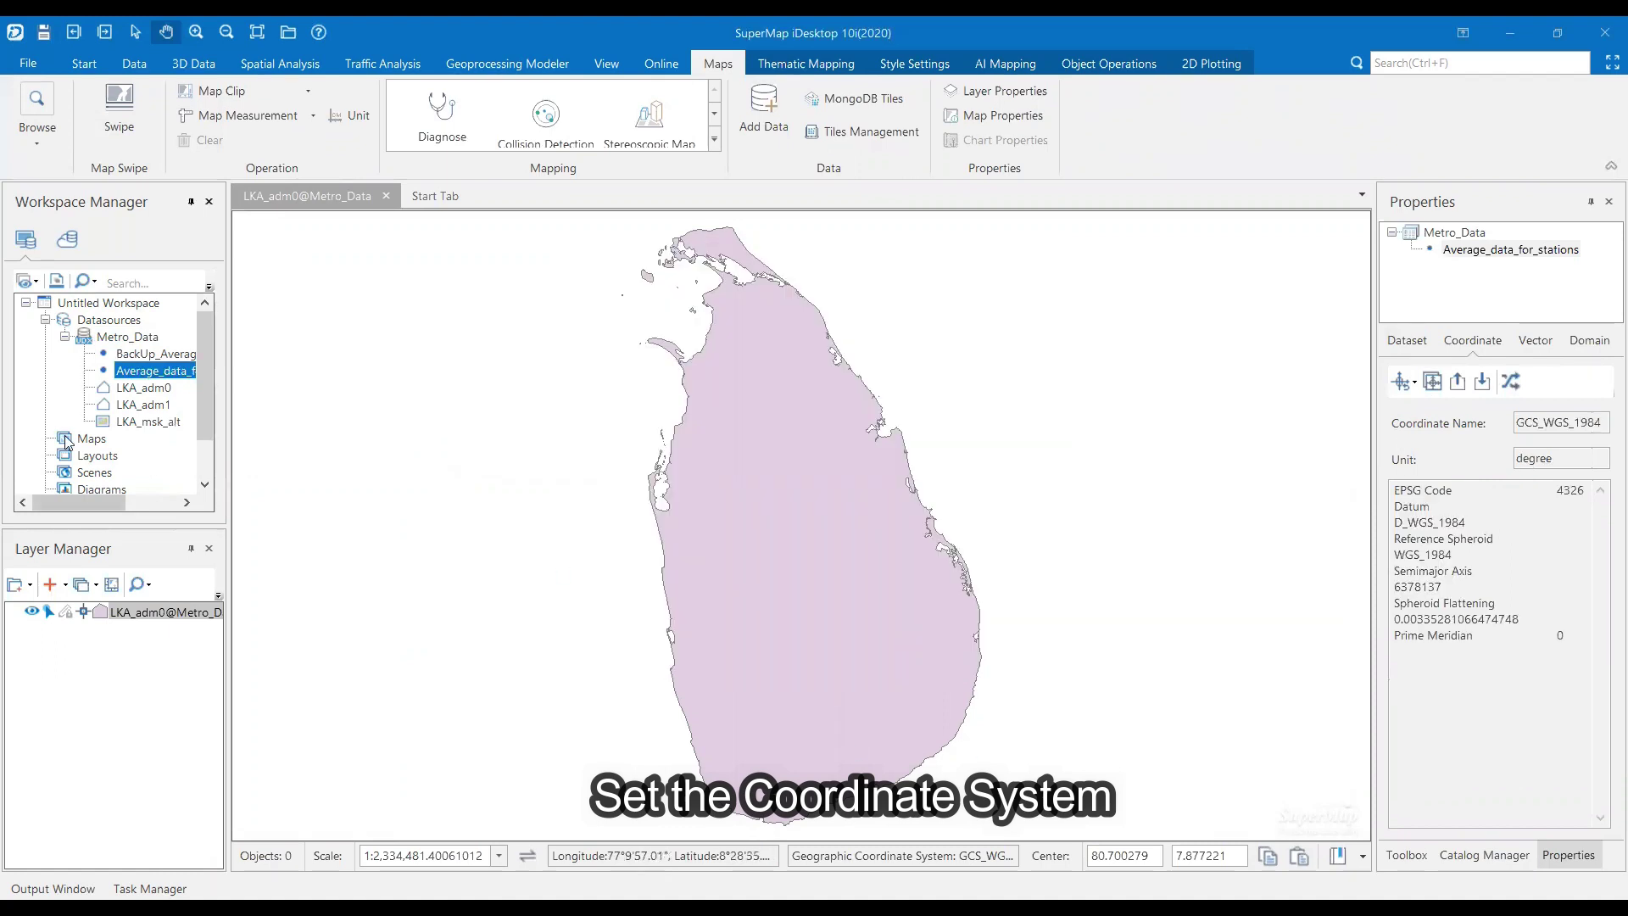
- Add the Average_data_for_stations points to the current LKA_adm0 map
right_click(148, 371)
left_click(187, 434)
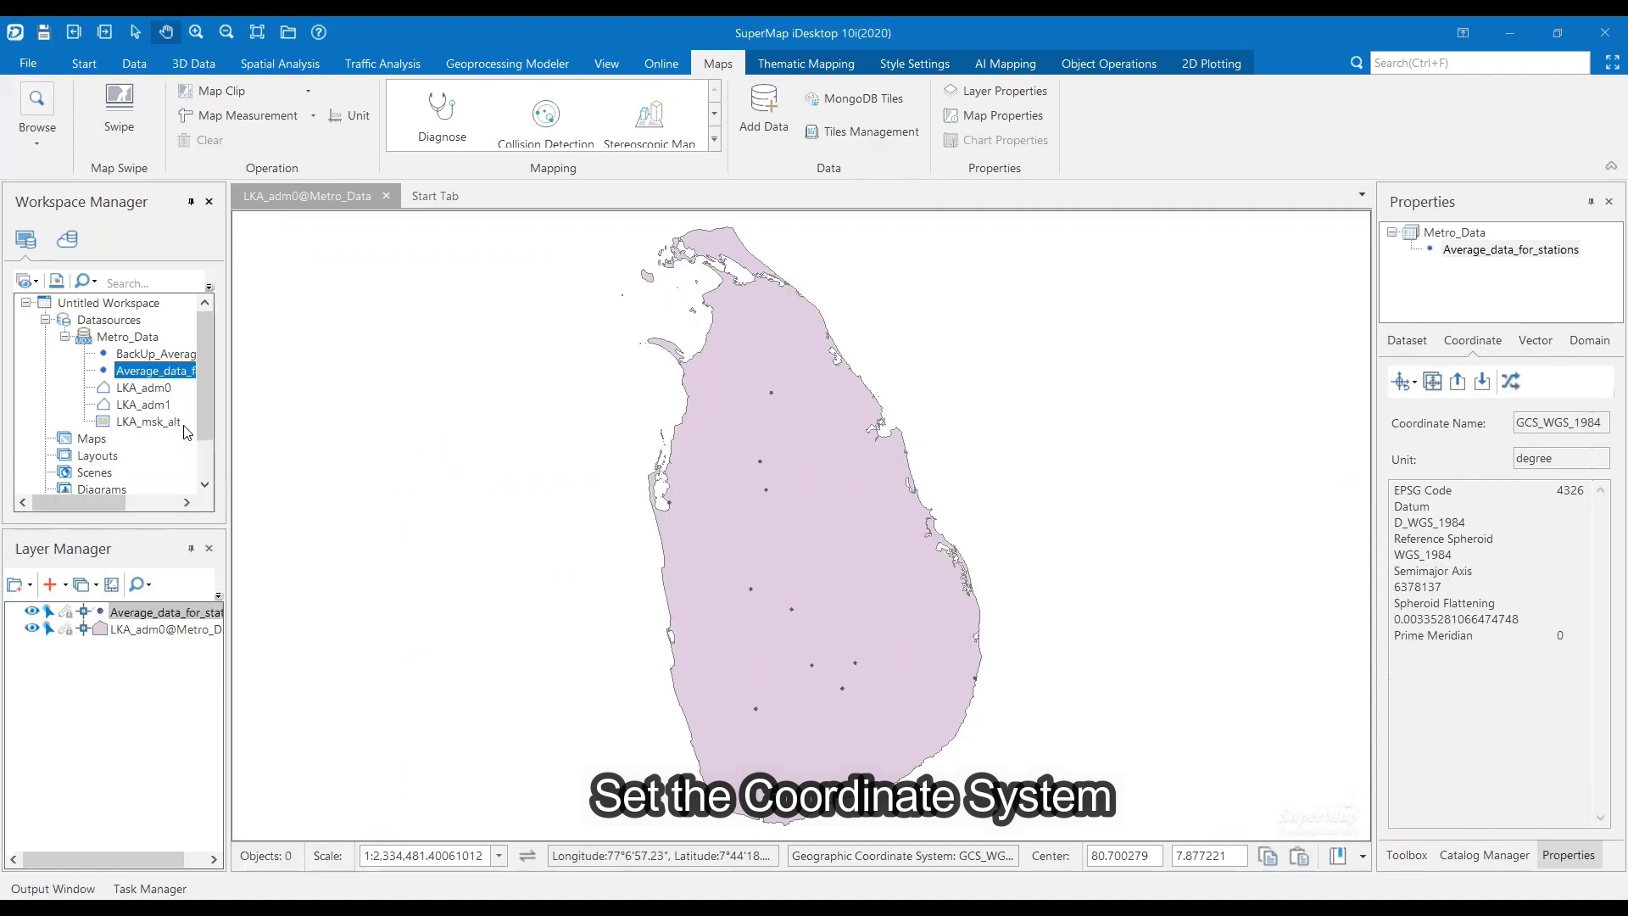
left_click(168, 370)
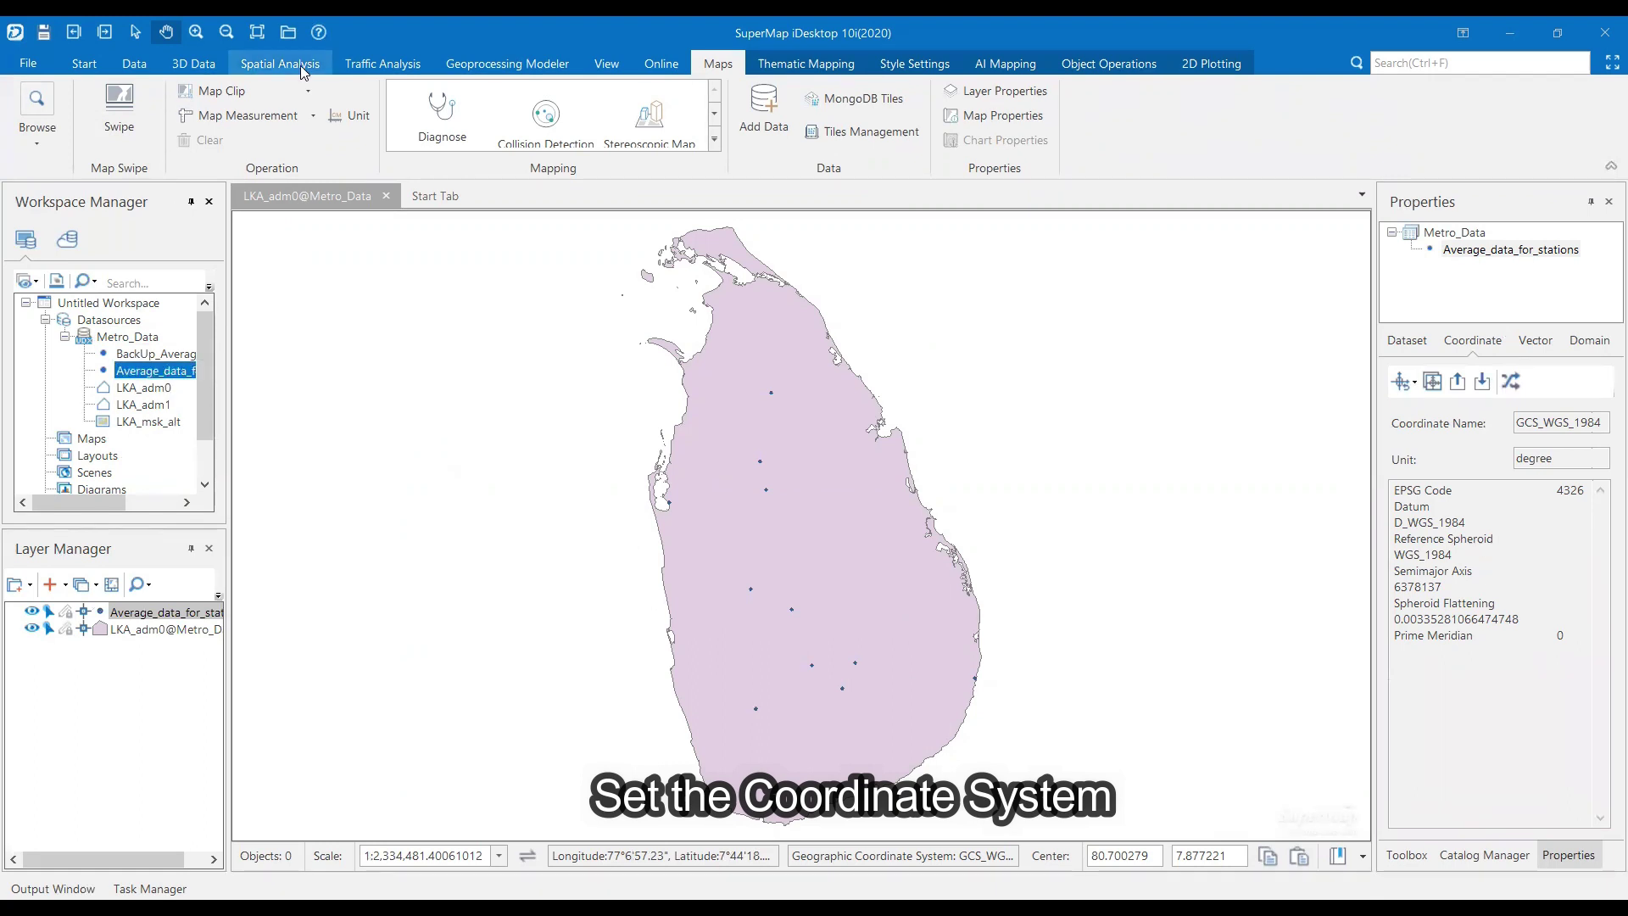
- Set up an Intersect overlay analysis with Average_data_for_stations as the source and LKA_adm1 as the overlay dataset
left_click(279, 64)
left_click(224, 115)
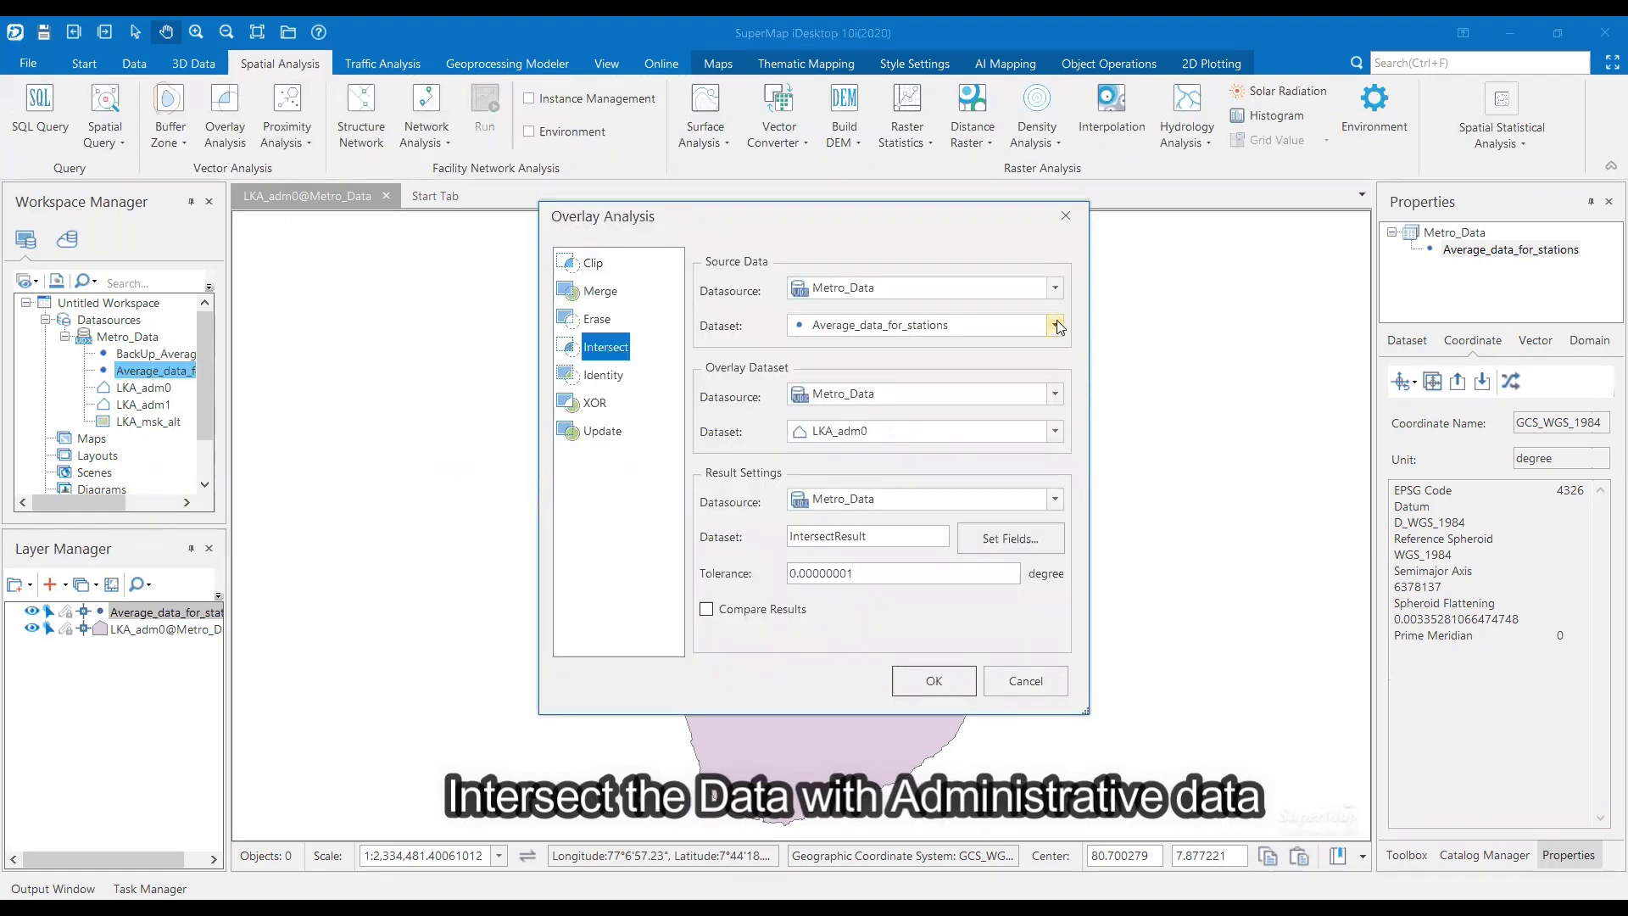
left_click(1057, 325)
left_click(1039, 364)
left_click(1059, 395)
left_click(1049, 415)
left_click(1054, 432)
left_click(1021, 469)
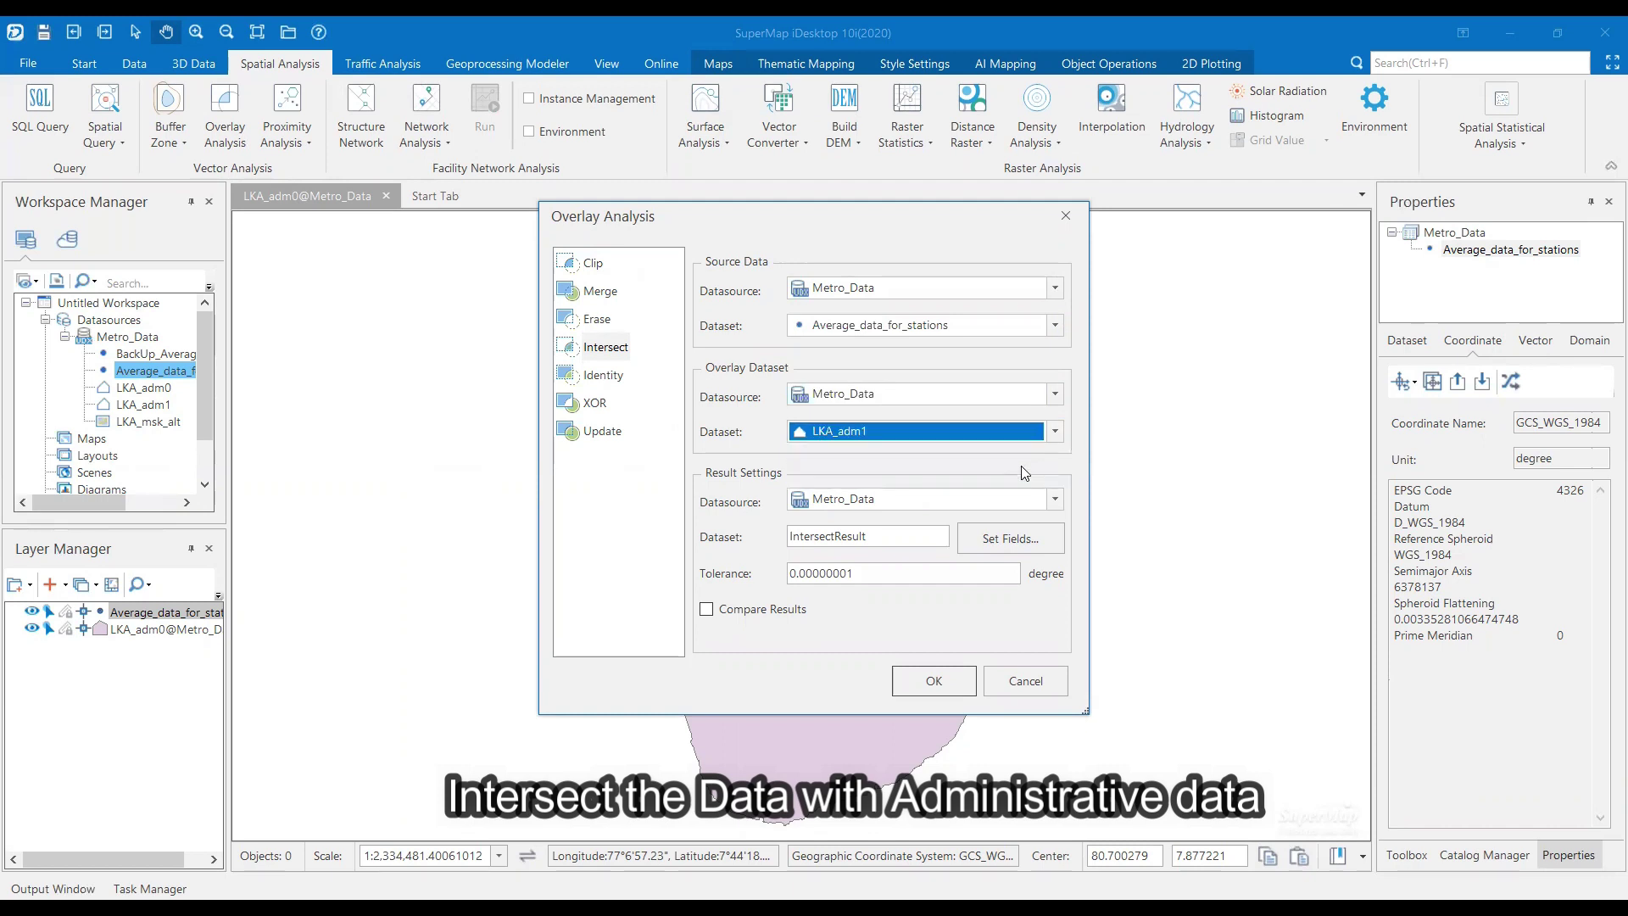
- Keep all source fields plus ID_1 and NAME_1 of the overlay dataset, and run the intersection into IntersectResult
left_click(967, 544)
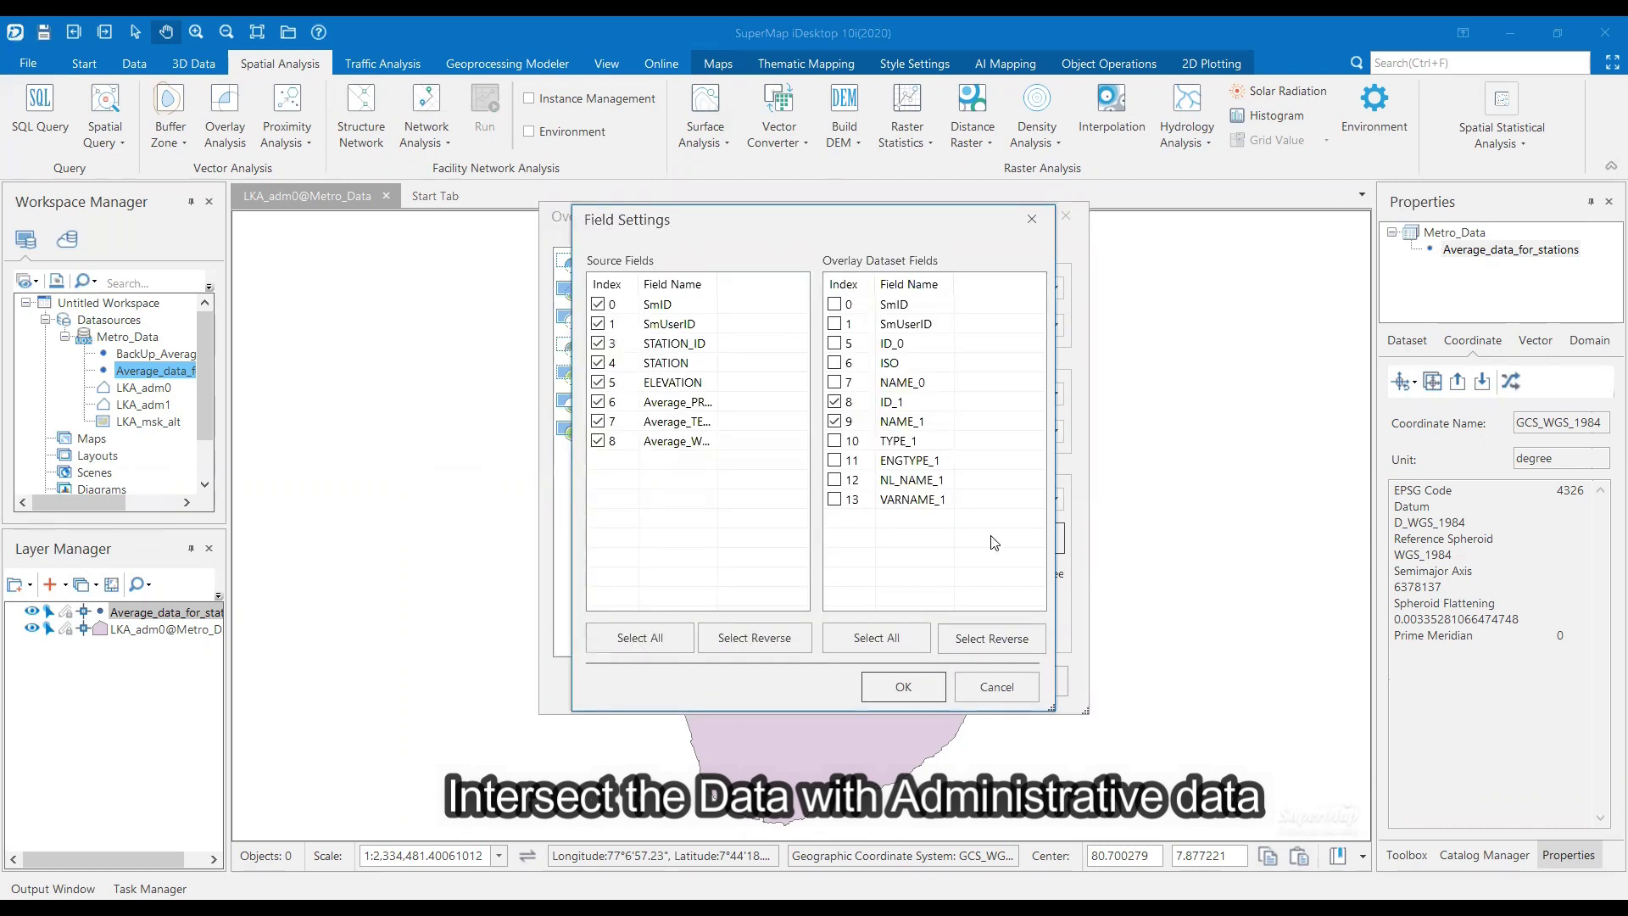
left_click(903, 685)
left_click(933, 683)
- Examine the attribute table of IntersectResult for the station averages and joined district fields, and close it
right_click(175, 439)
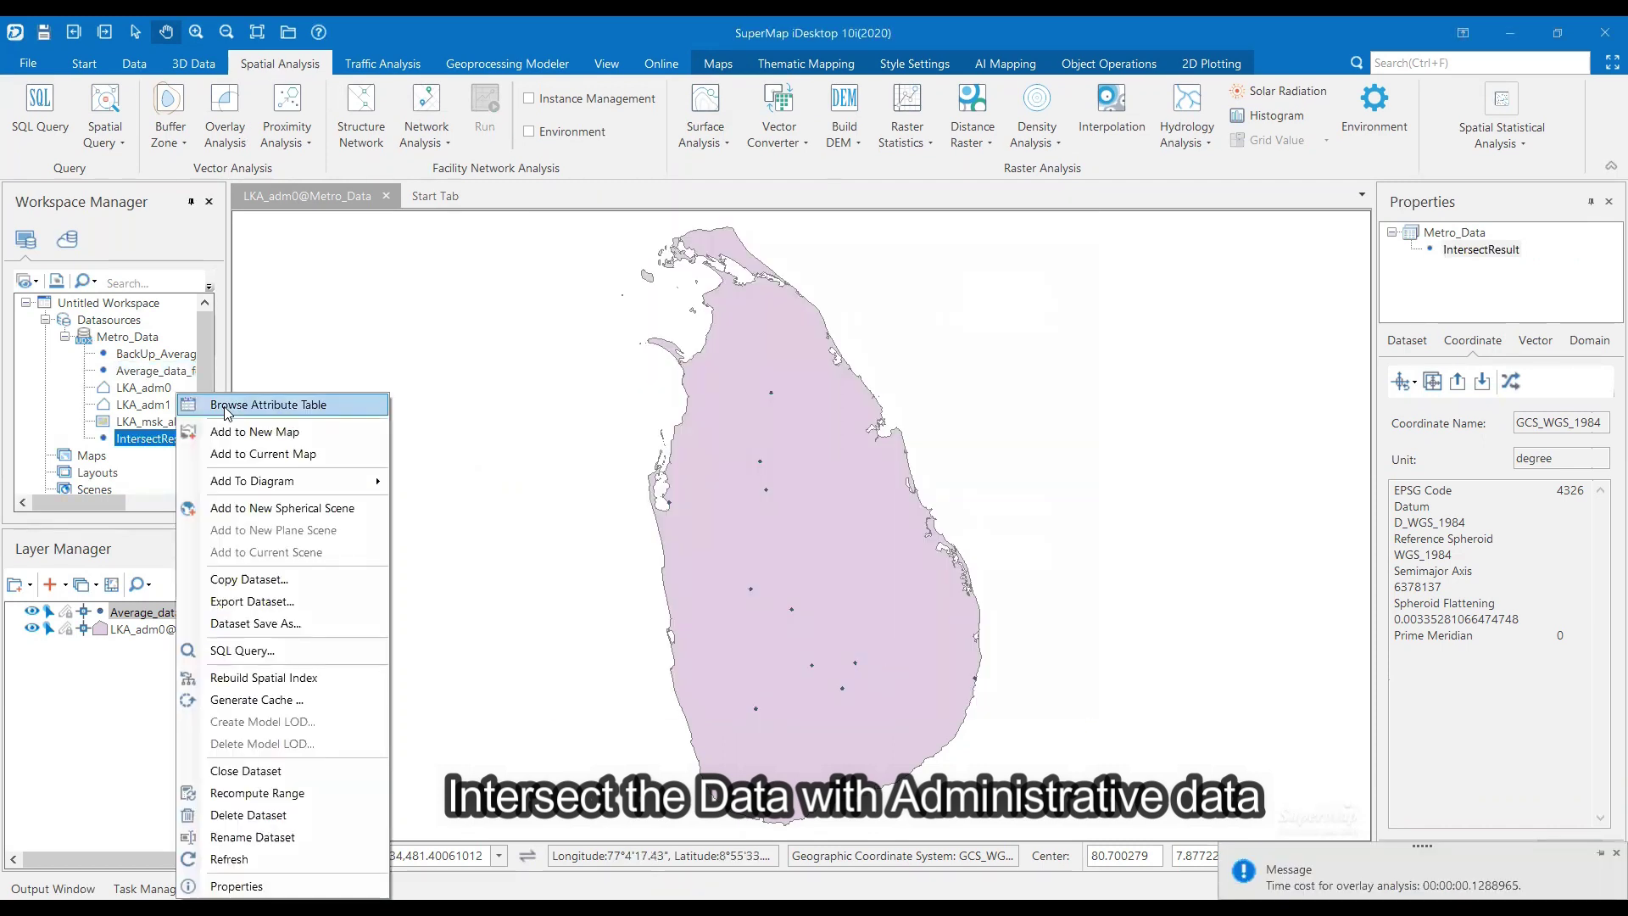
left_click(227, 407)
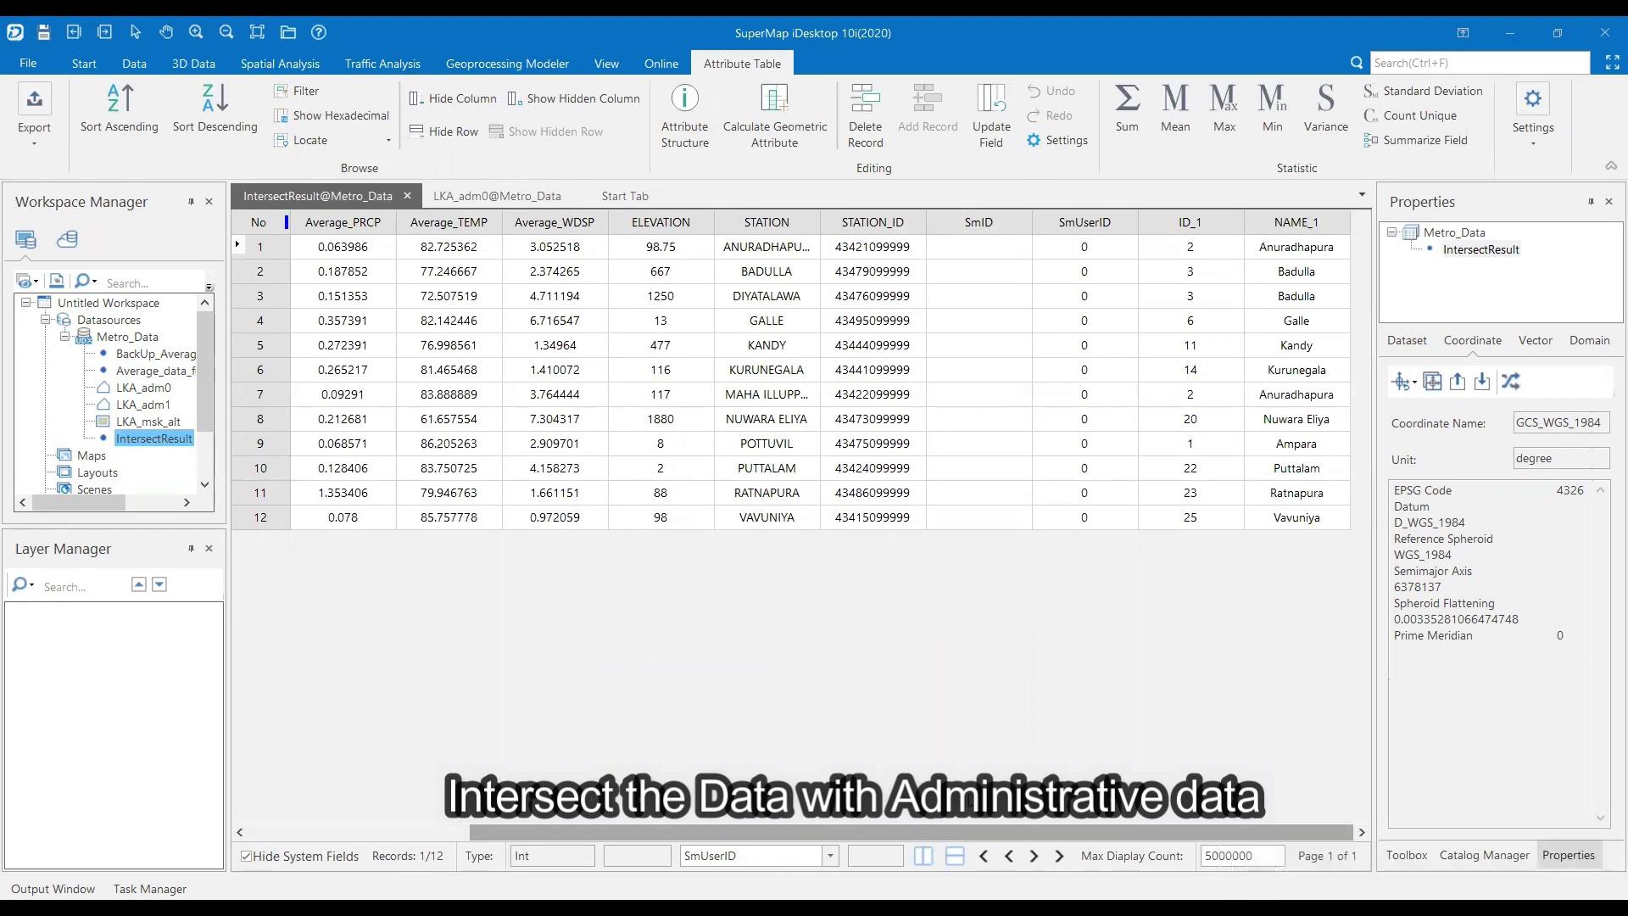
left_click_drag(1001, 832, 780, 832)
left_click(407, 196)
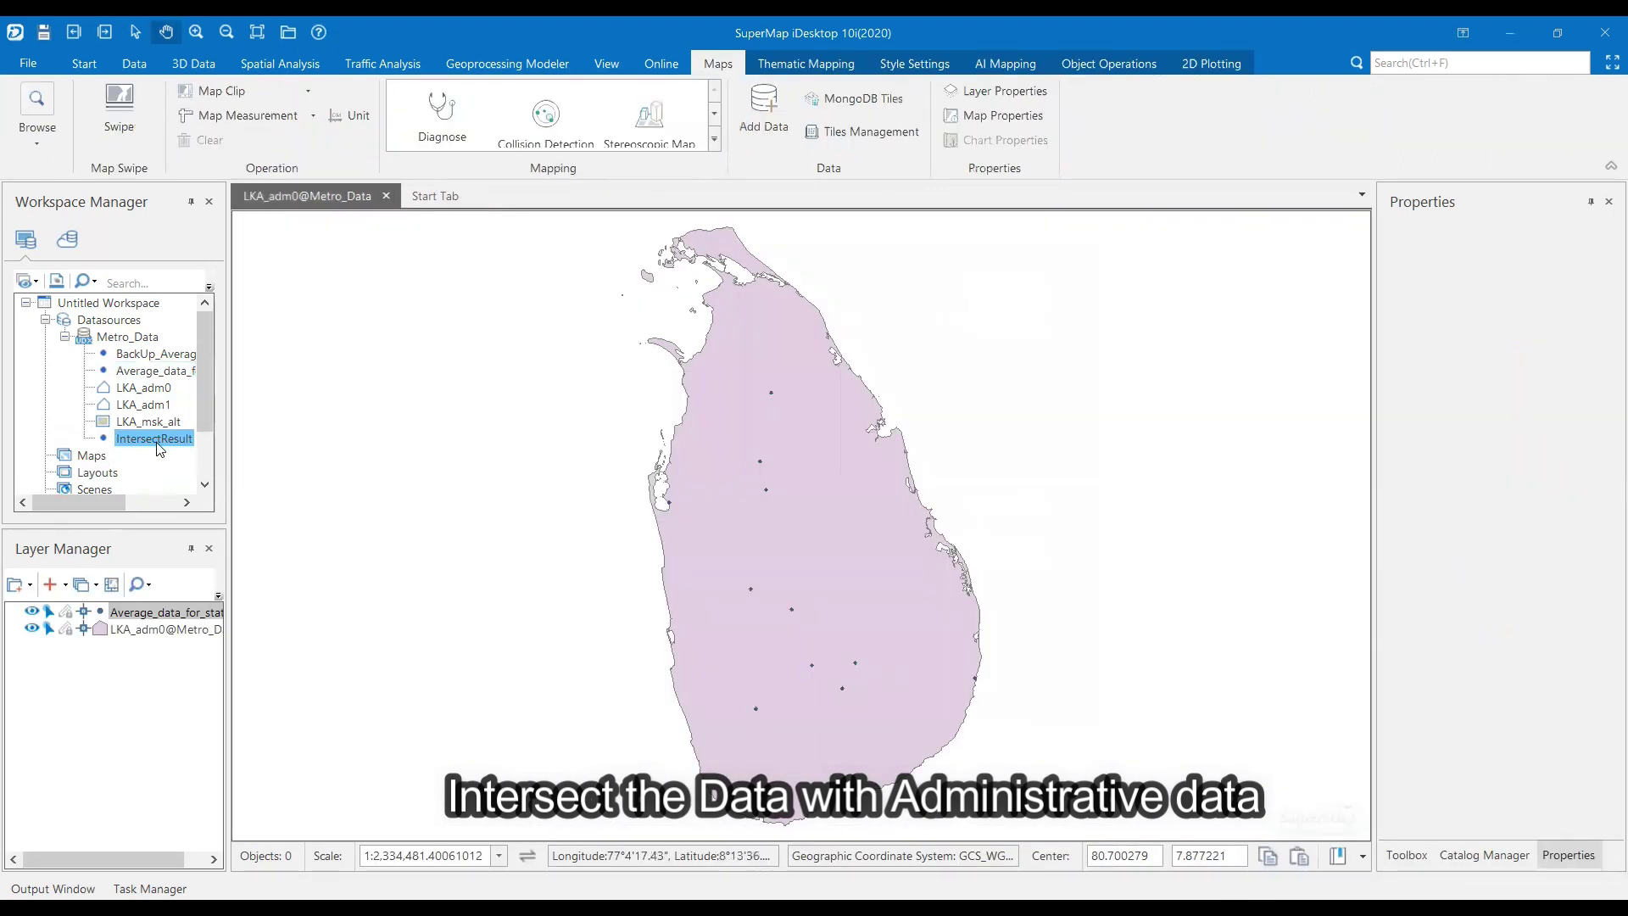
- Rename the IntersectResult dataset as Intersect_Avg_data
right_click(158, 450)
left_click(219, 835)
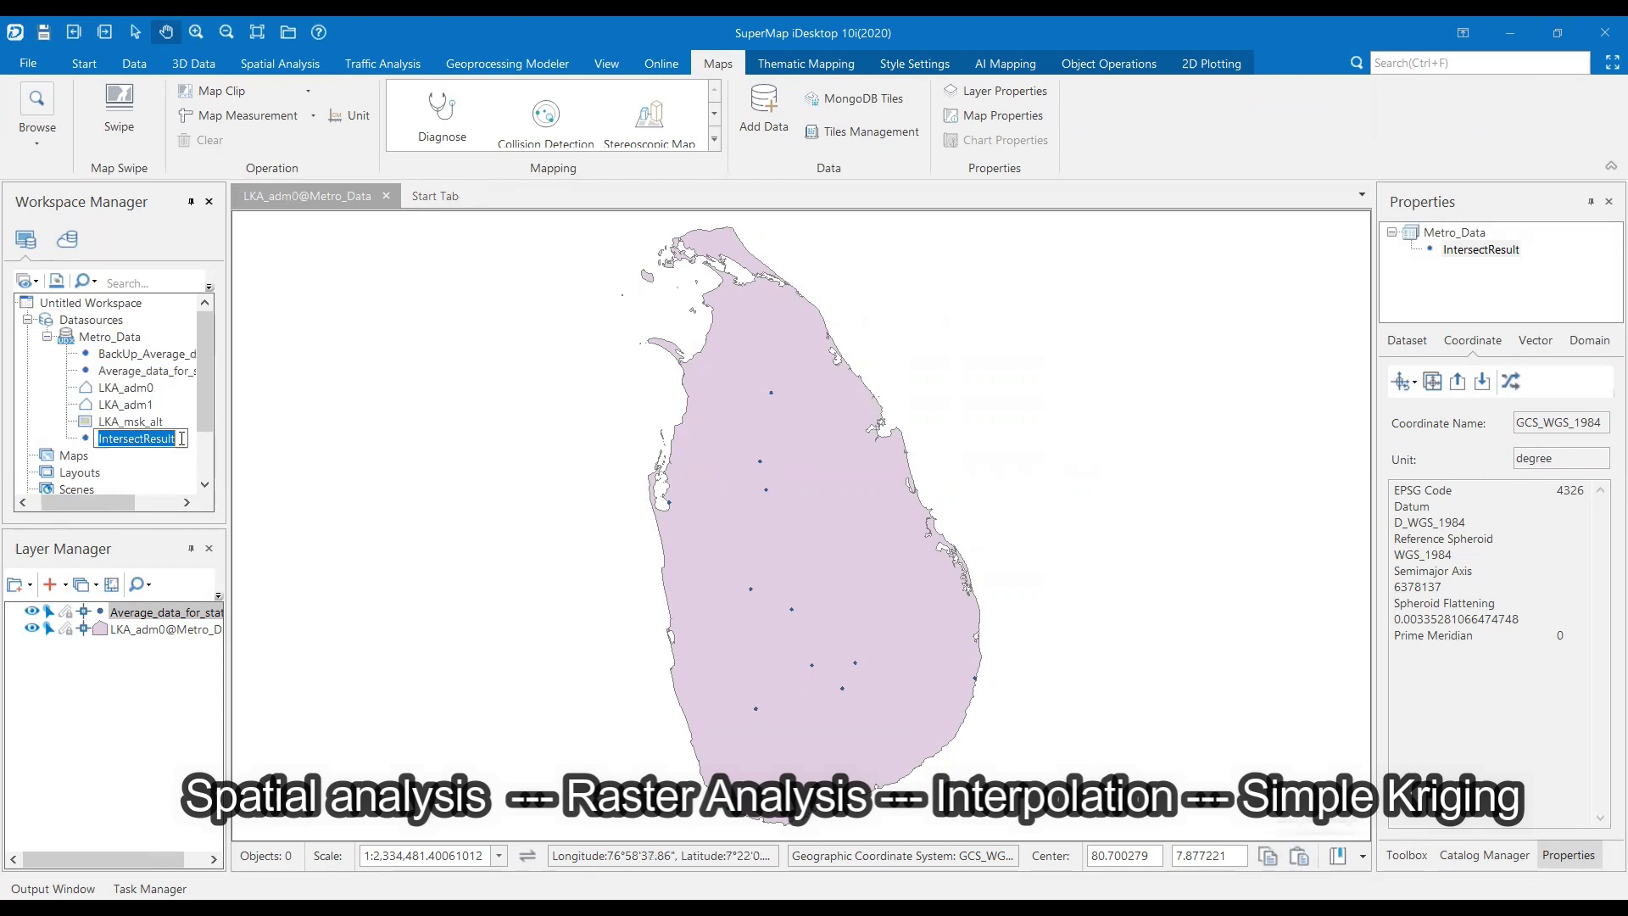
type("Intersect_Avg_data")
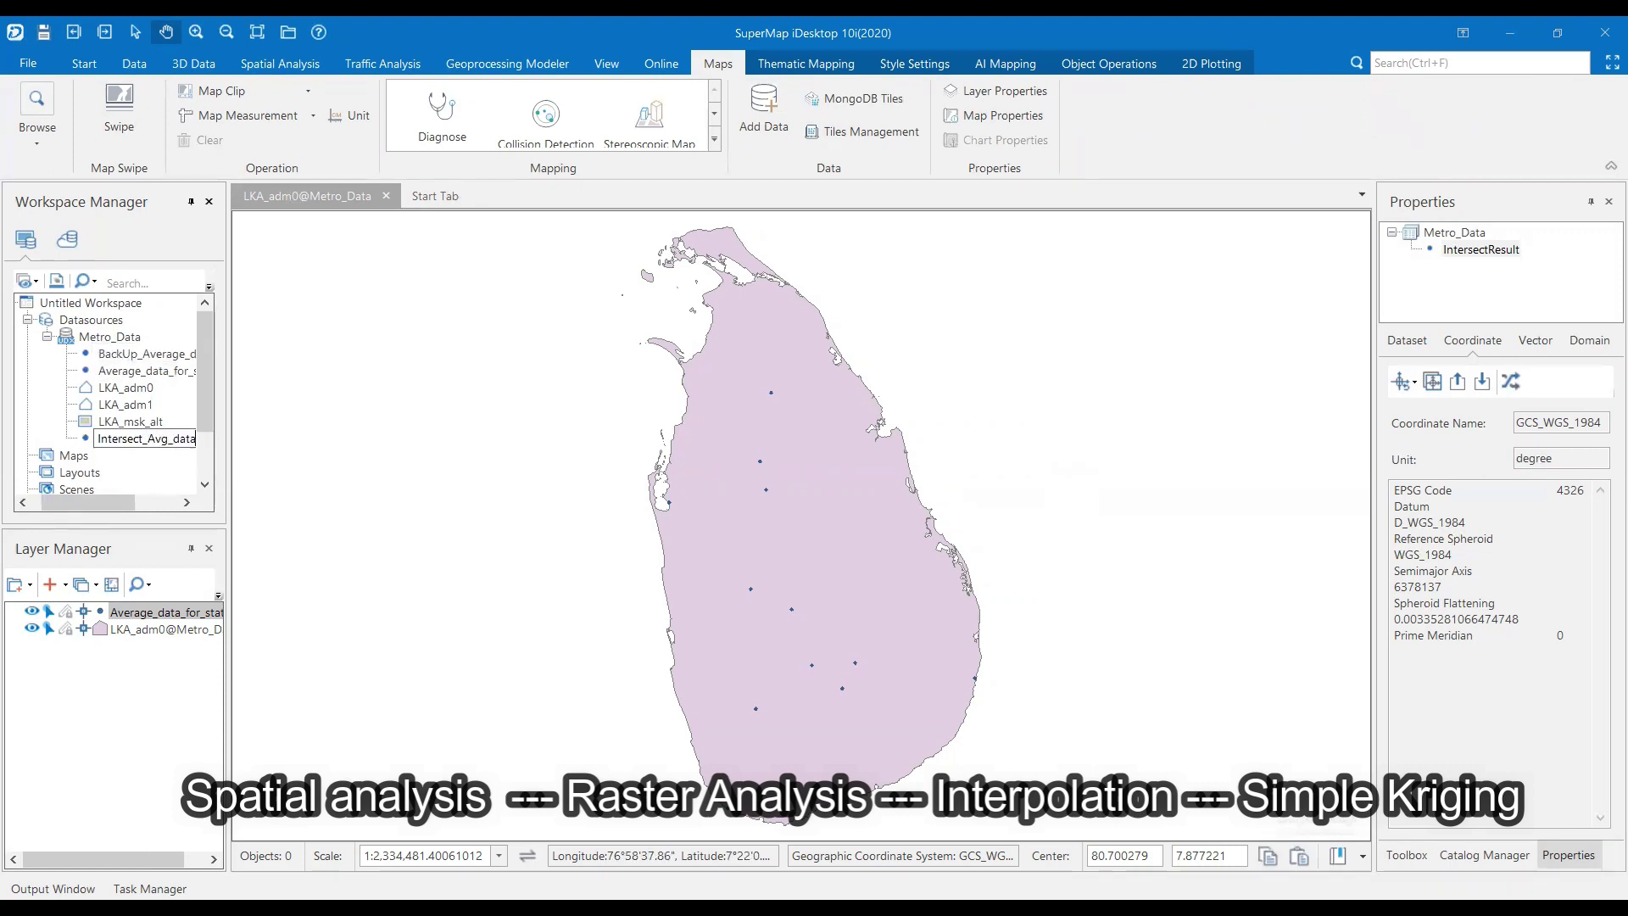
key("Return")
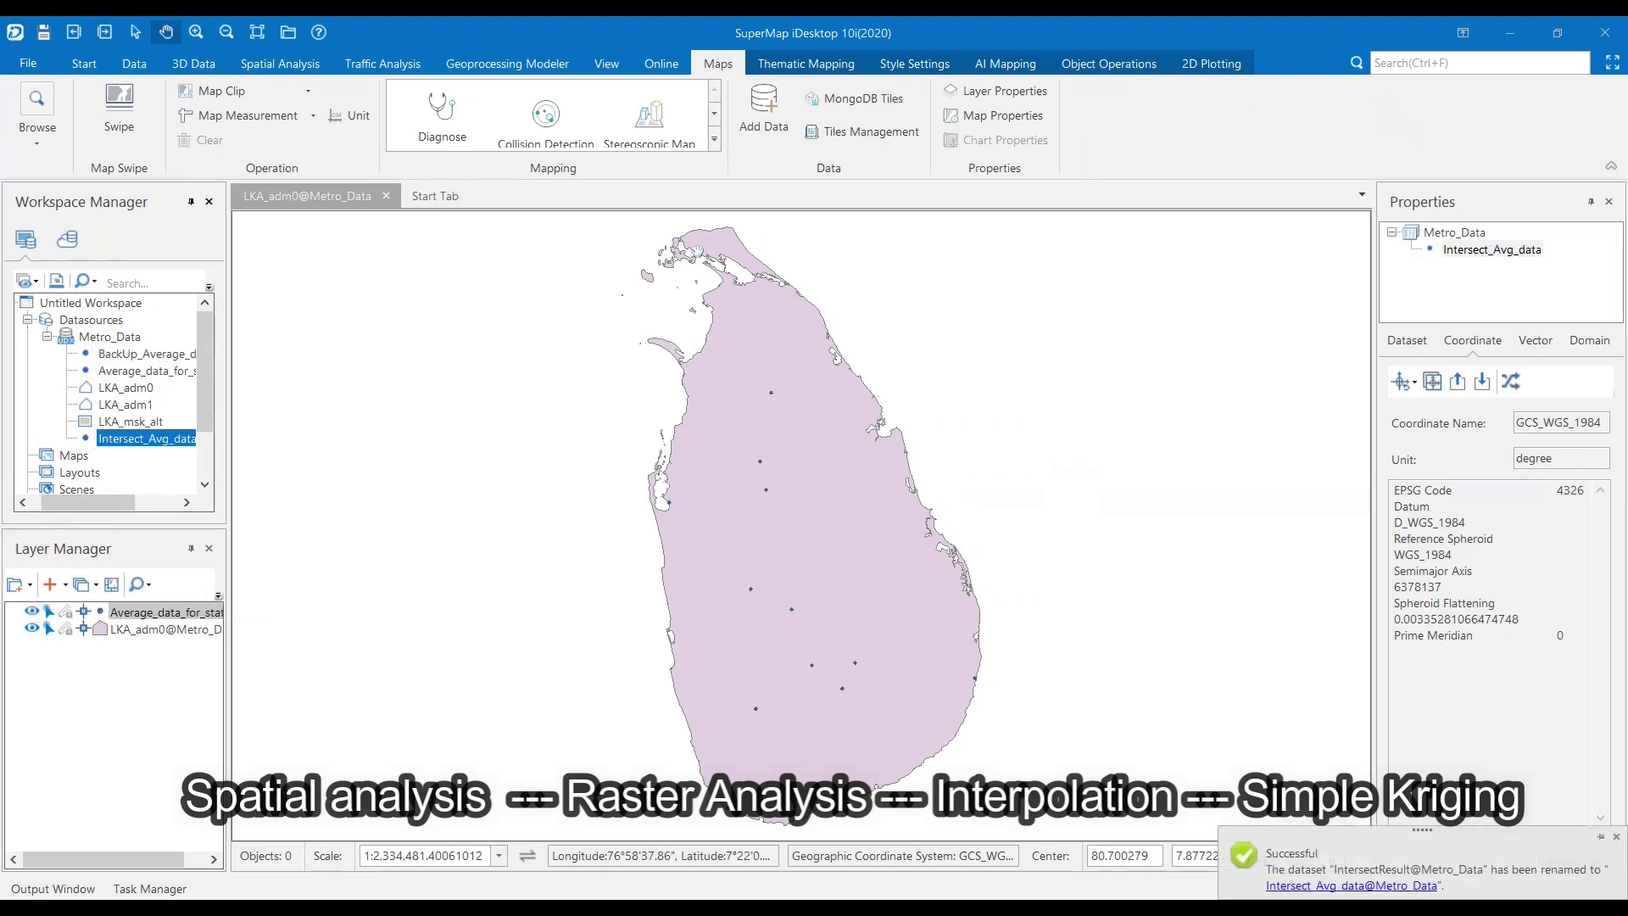
- Set up an interpolation analysis on the Intersect_Avg_data dataset using the Average_PRCP field
left_click(280, 63)
left_click(1111, 110)
left_click(1120, 232)
left_click(1110, 288)
left_click(858, 270)
left_click(797, 335)
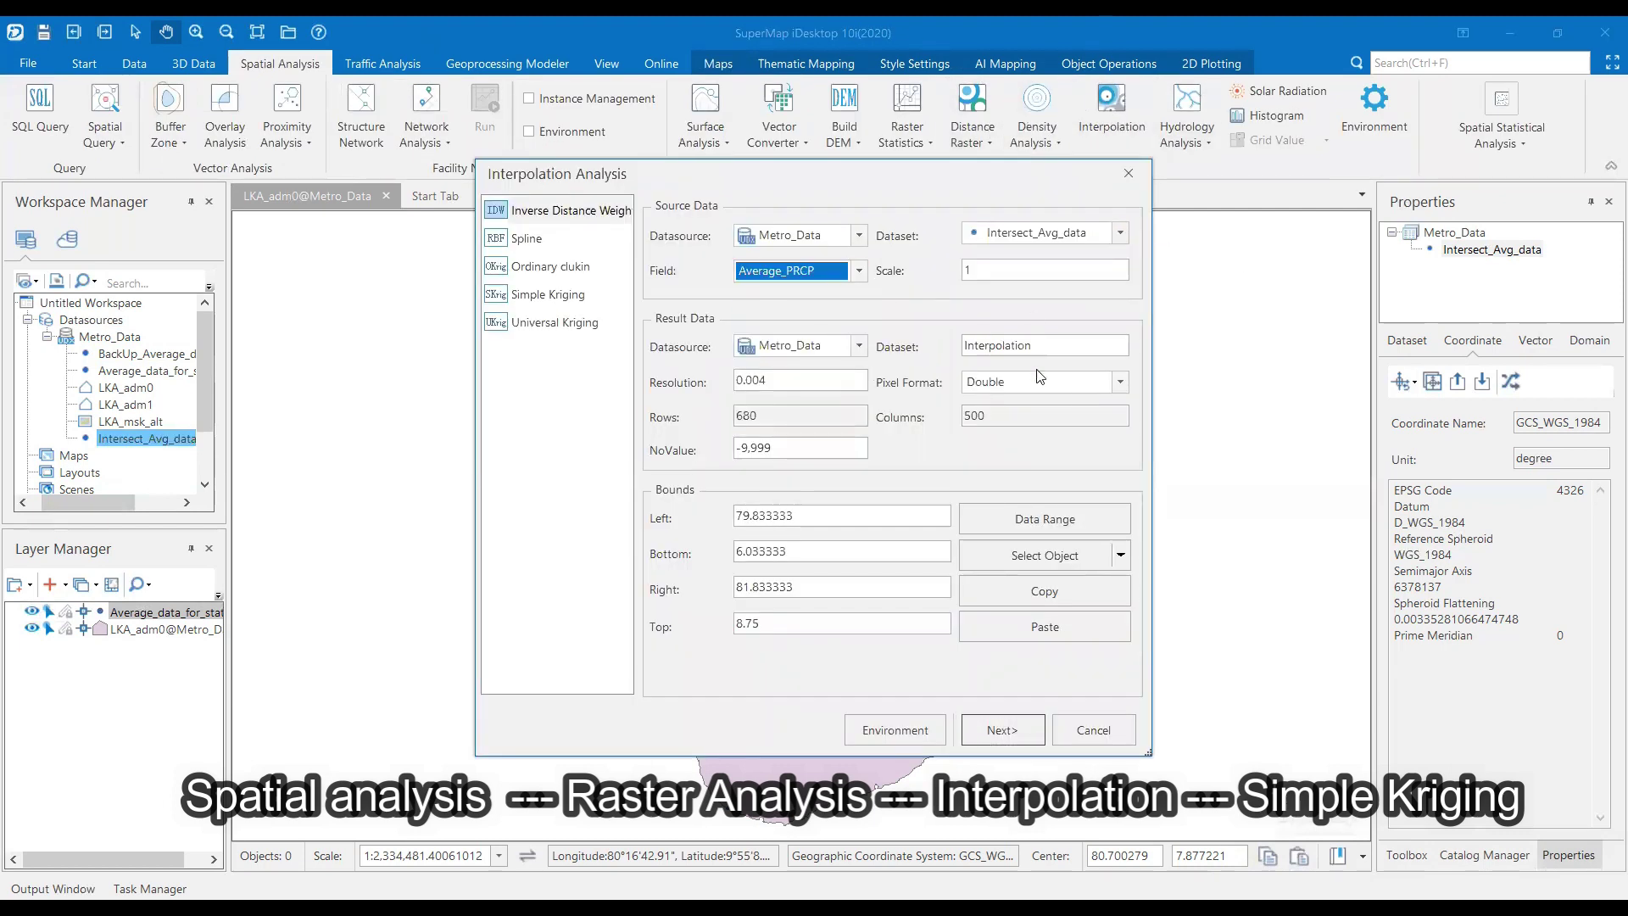
- Take the interpolation bounds from the country outline on the map and run Simple Kriging with variable-length search and 12 points
left_click(1044, 555)
left_click(900, 544)
left_click(547, 297)
left_click(1000, 730)
left_click(998, 730)
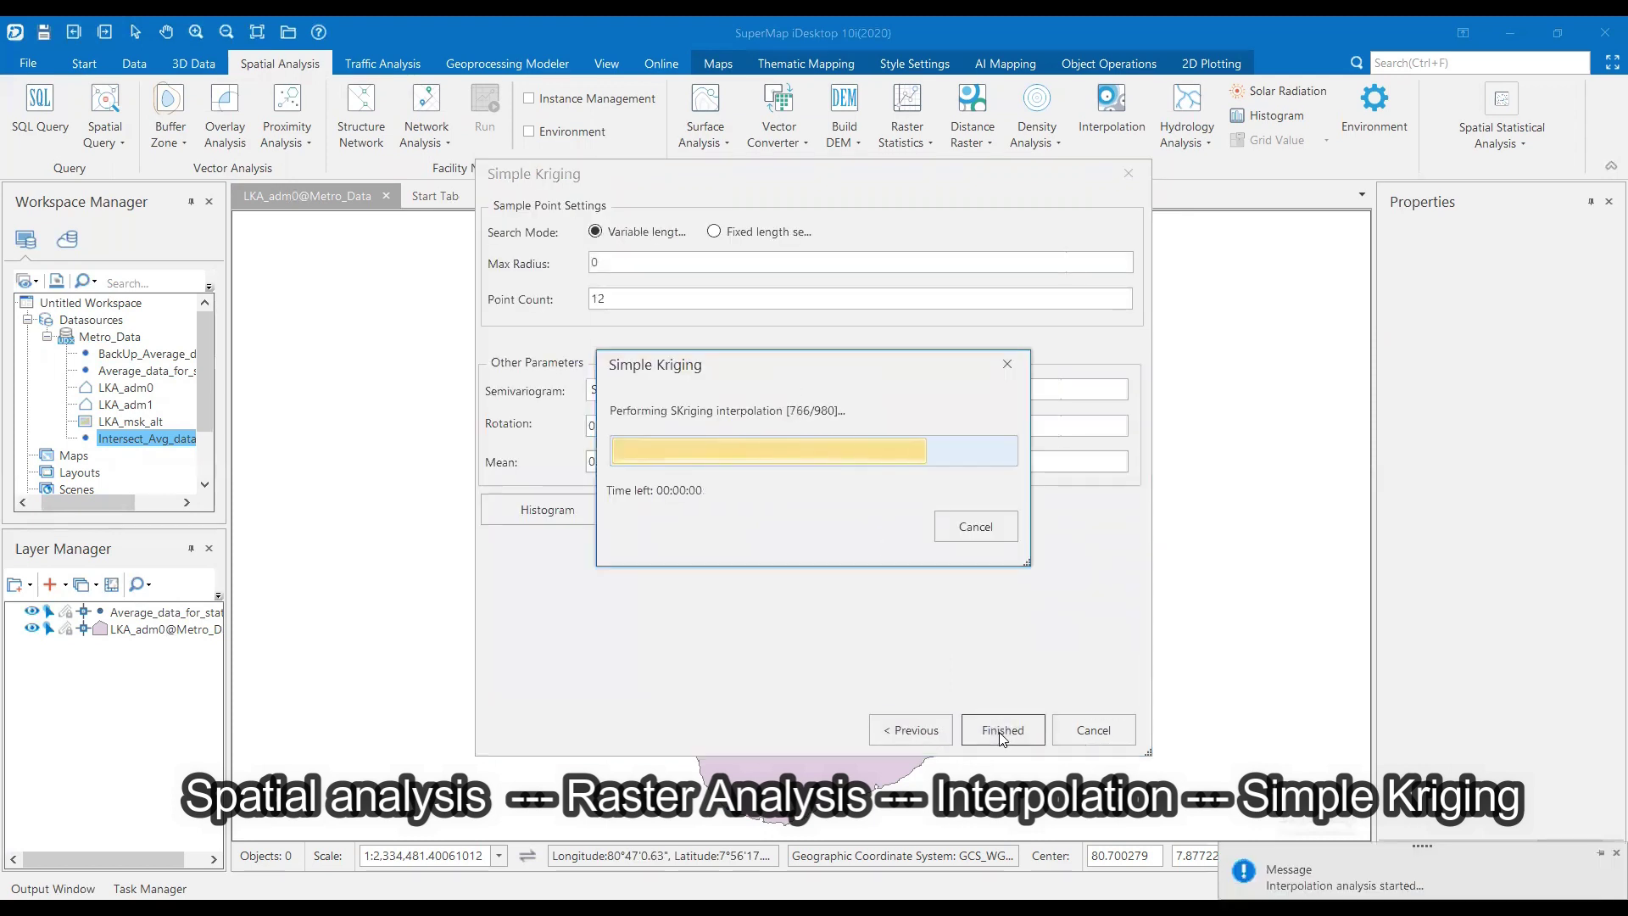
- Rename the interpolated raster dataset as Interpolation_Precipitation
right_click(163, 457)
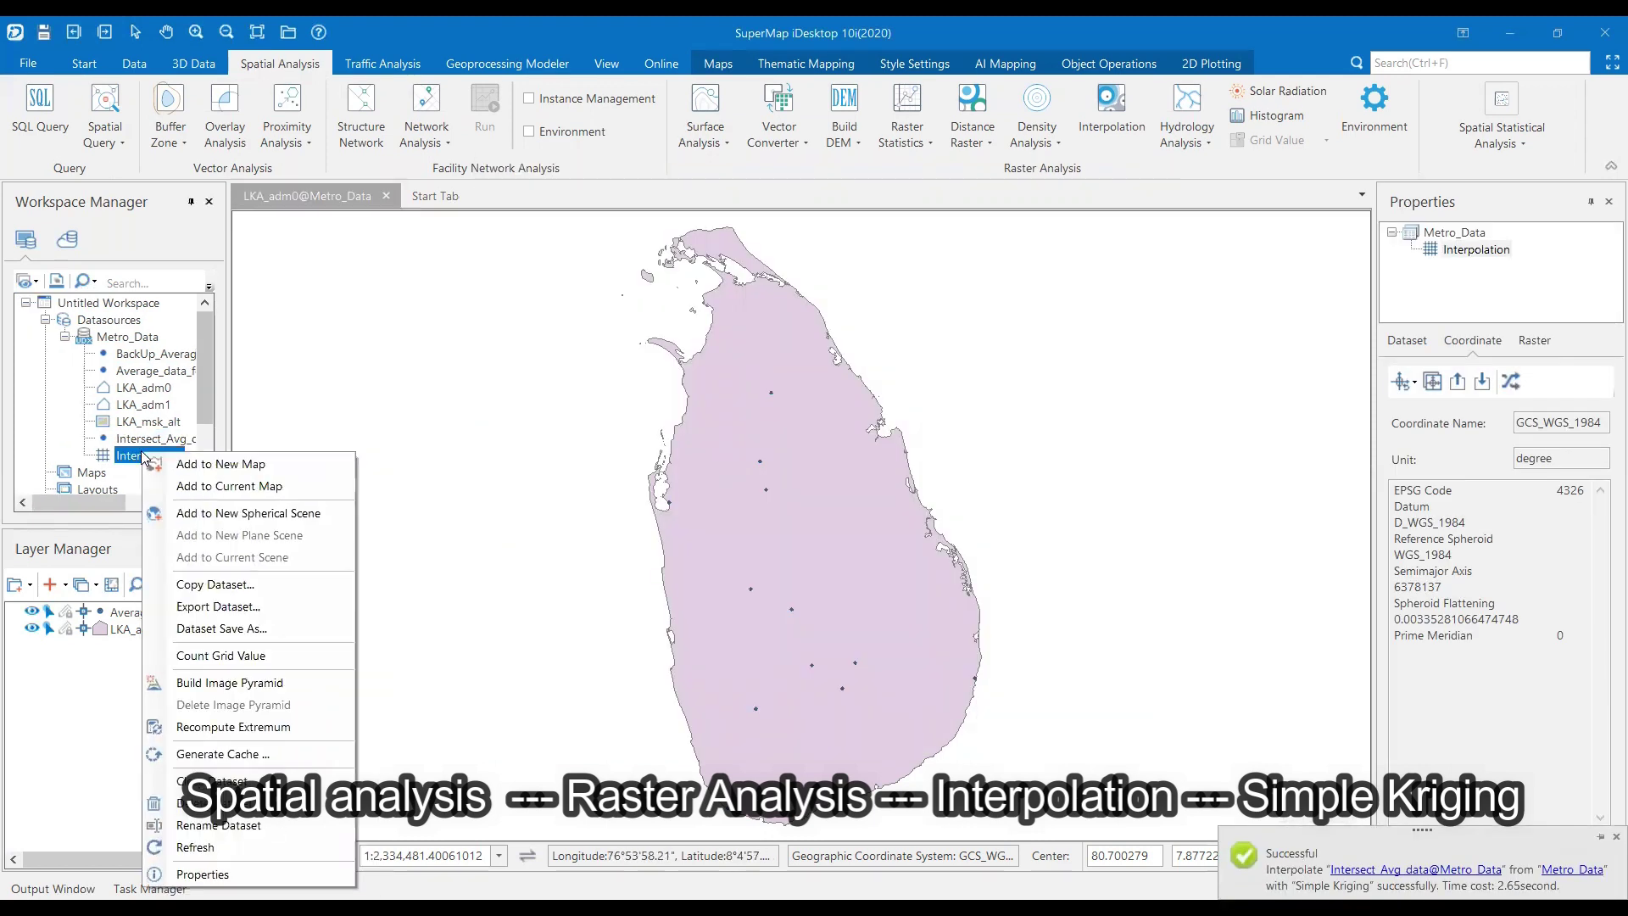
left_click(210, 826)
left_click(181, 457)
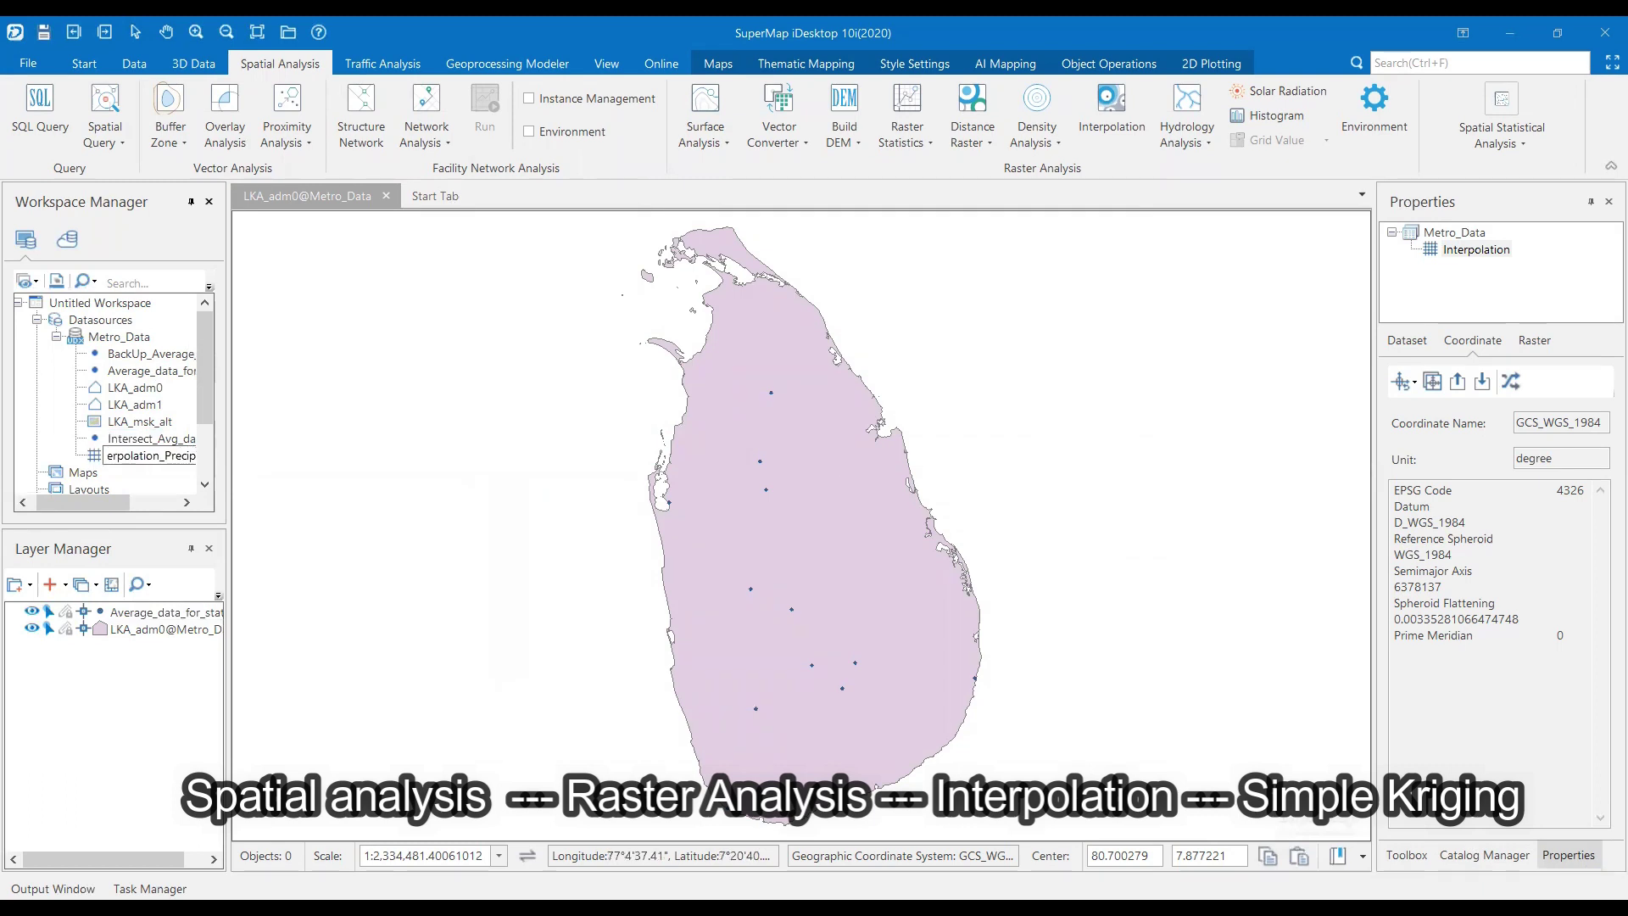
key("Return")
- Add Interpolation_Precipitation to the current map with an image pyramid and move the LKA_adm0 layer above it
right_click(151, 455)
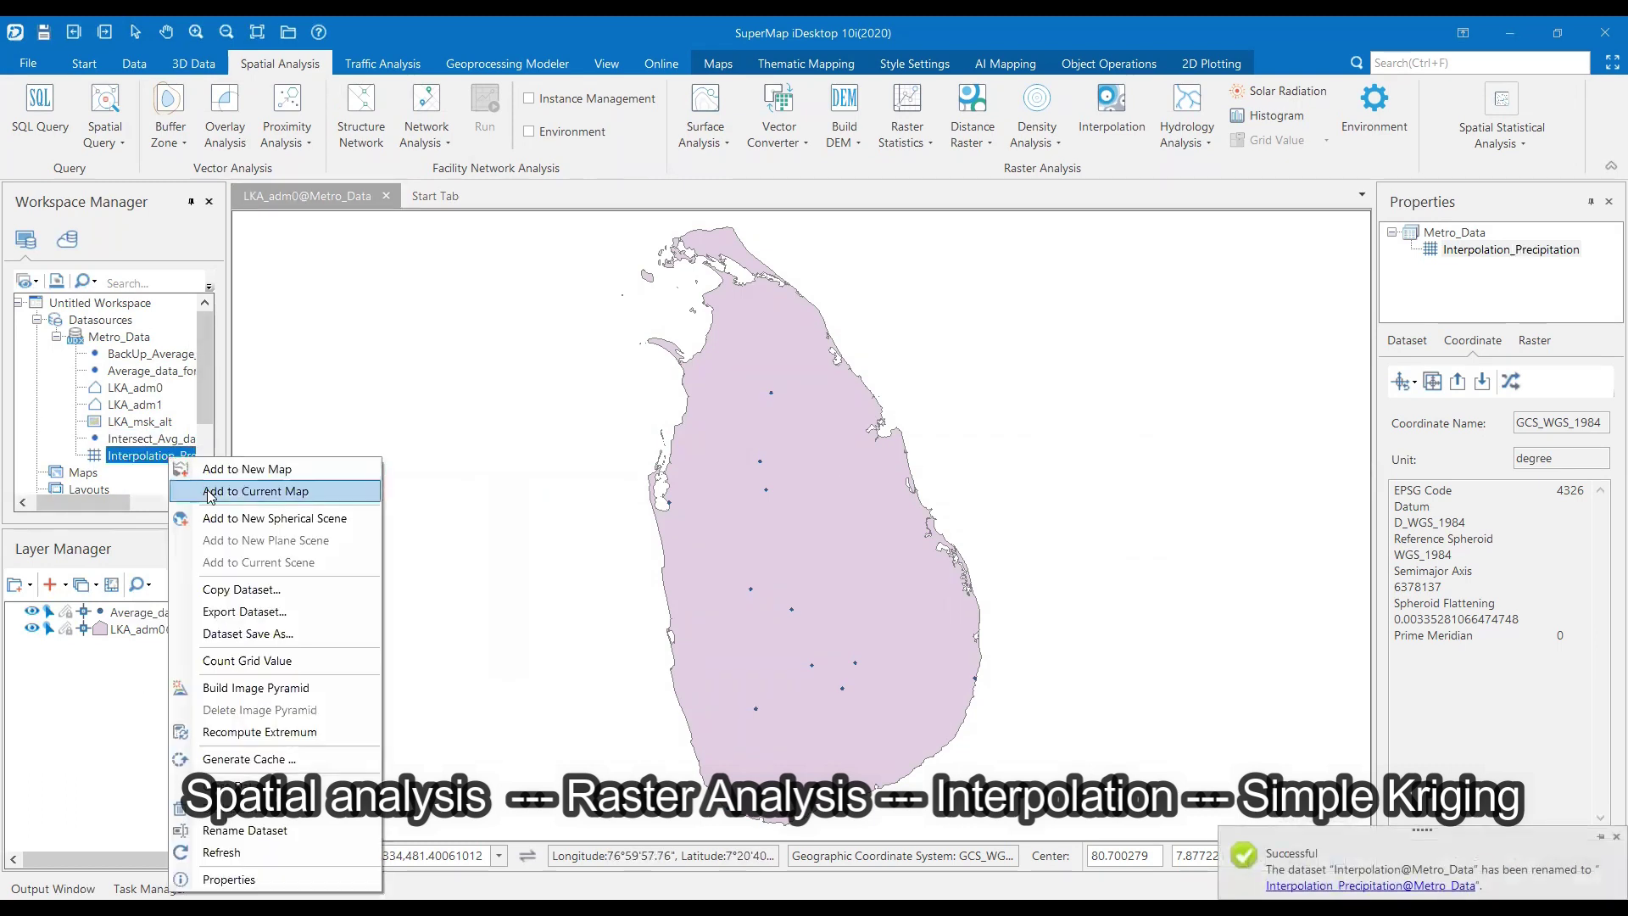
left_click(254, 494)
left_click(938, 516)
left_click_drag(166, 646, 169, 611)
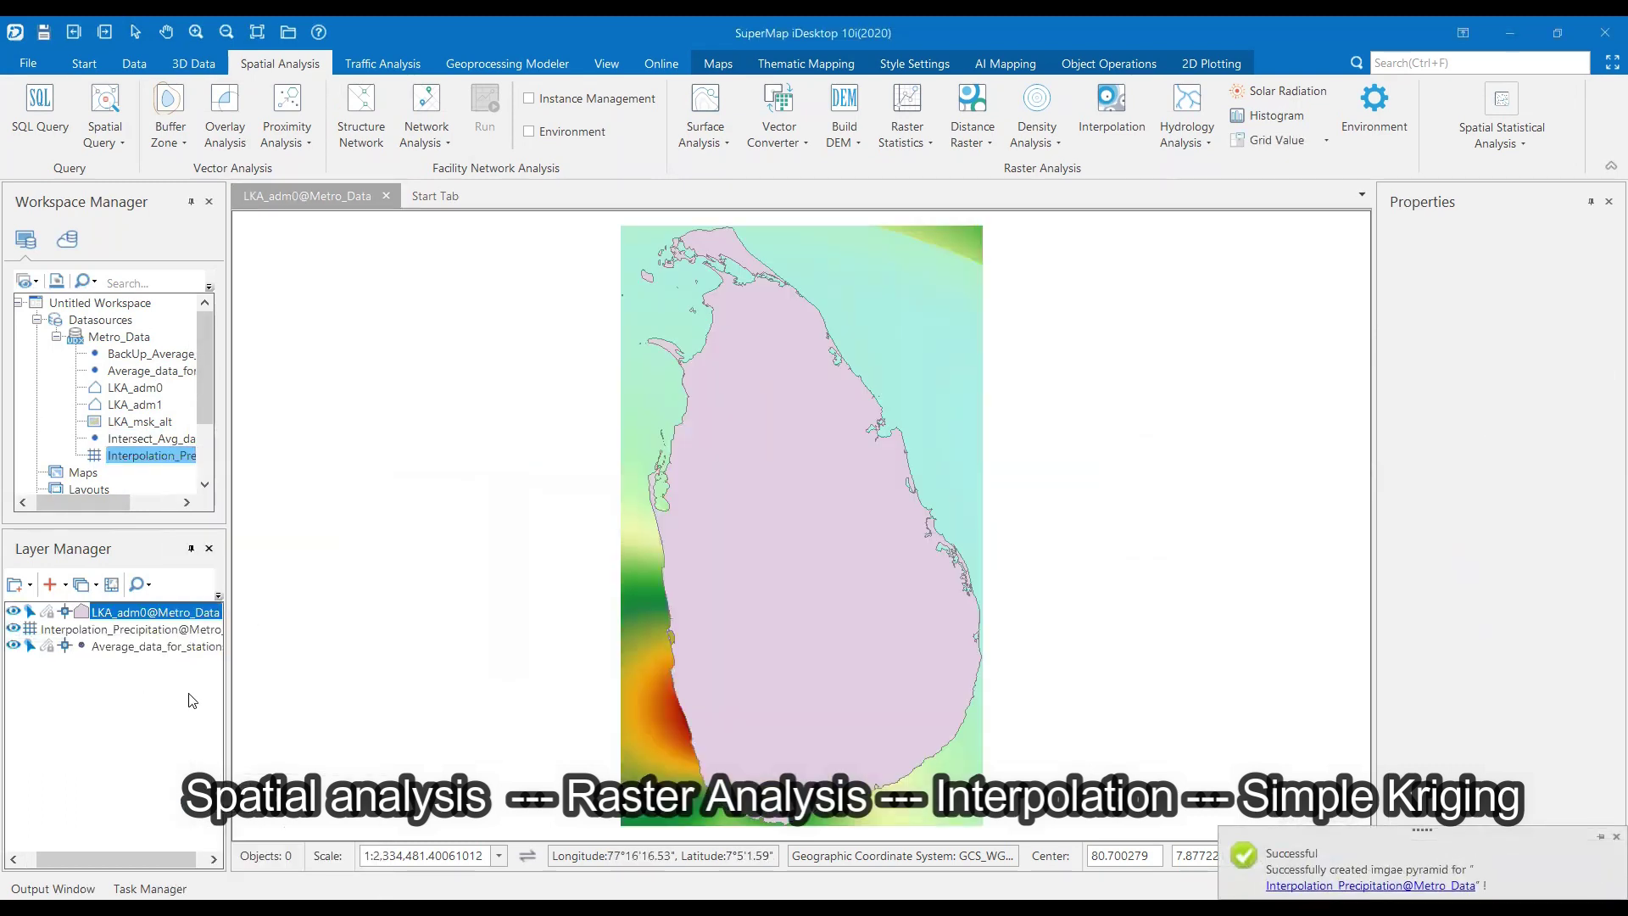
- Clip the map to the LKA_adm0 country outline using Select Object Area Clip
left_click(718, 63)
left_click(246, 91)
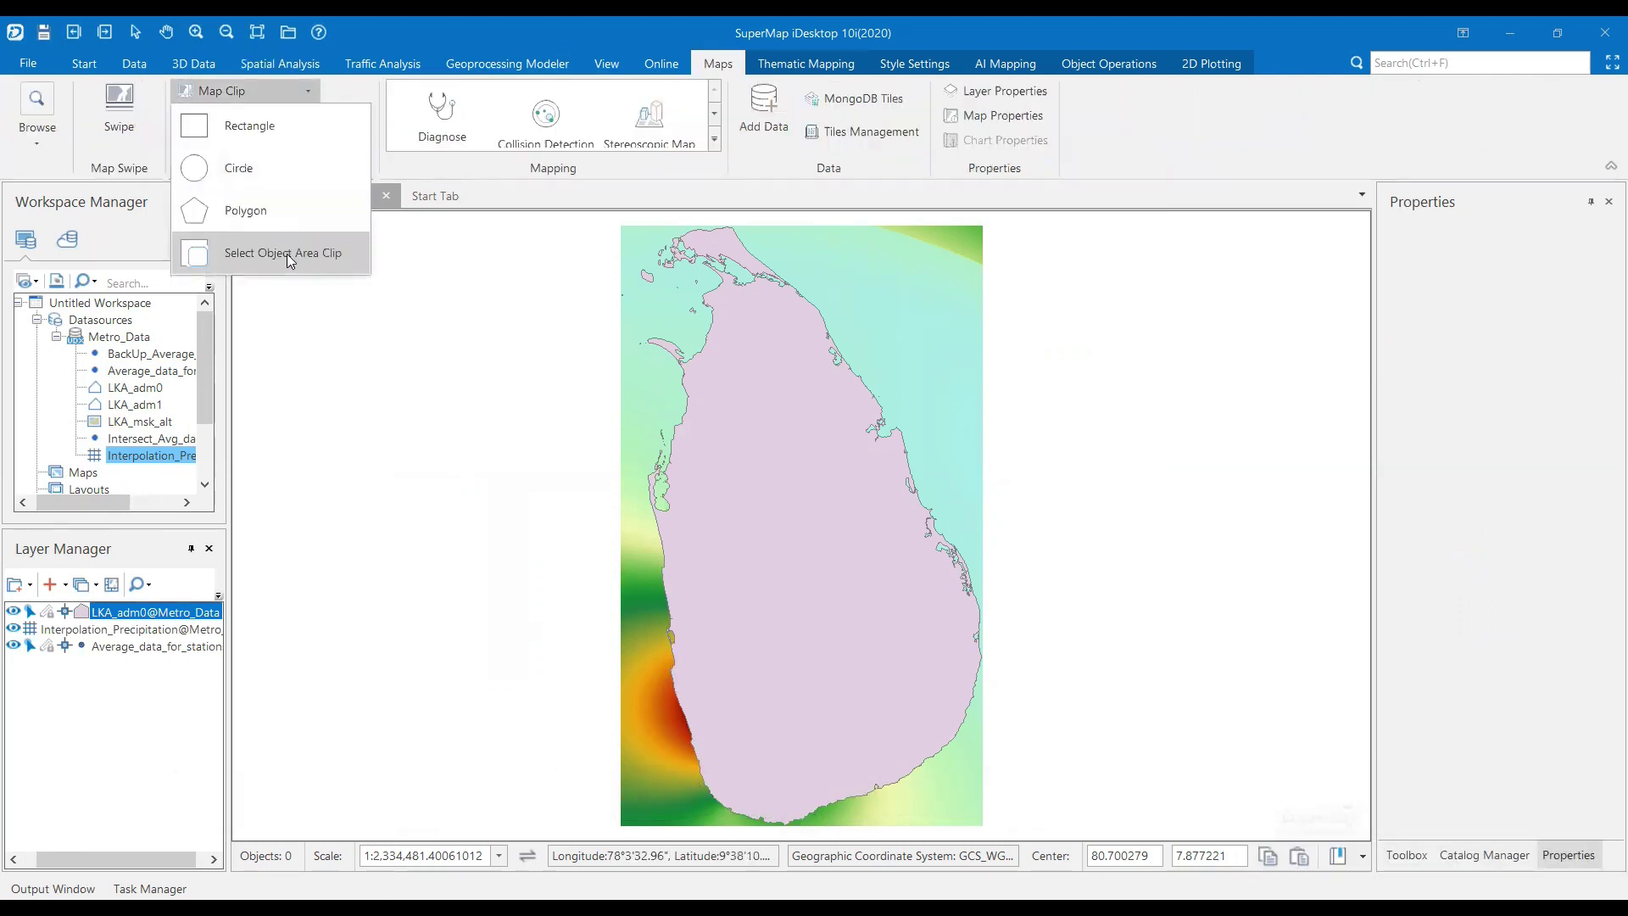
left_click(749, 436)
left_click(1088, 757)
- Delete the unclipped Interpolation_Precipitation dataset from Metro_Data
right_click(175, 473)
left_click(140, 456)
left_click(188, 503)
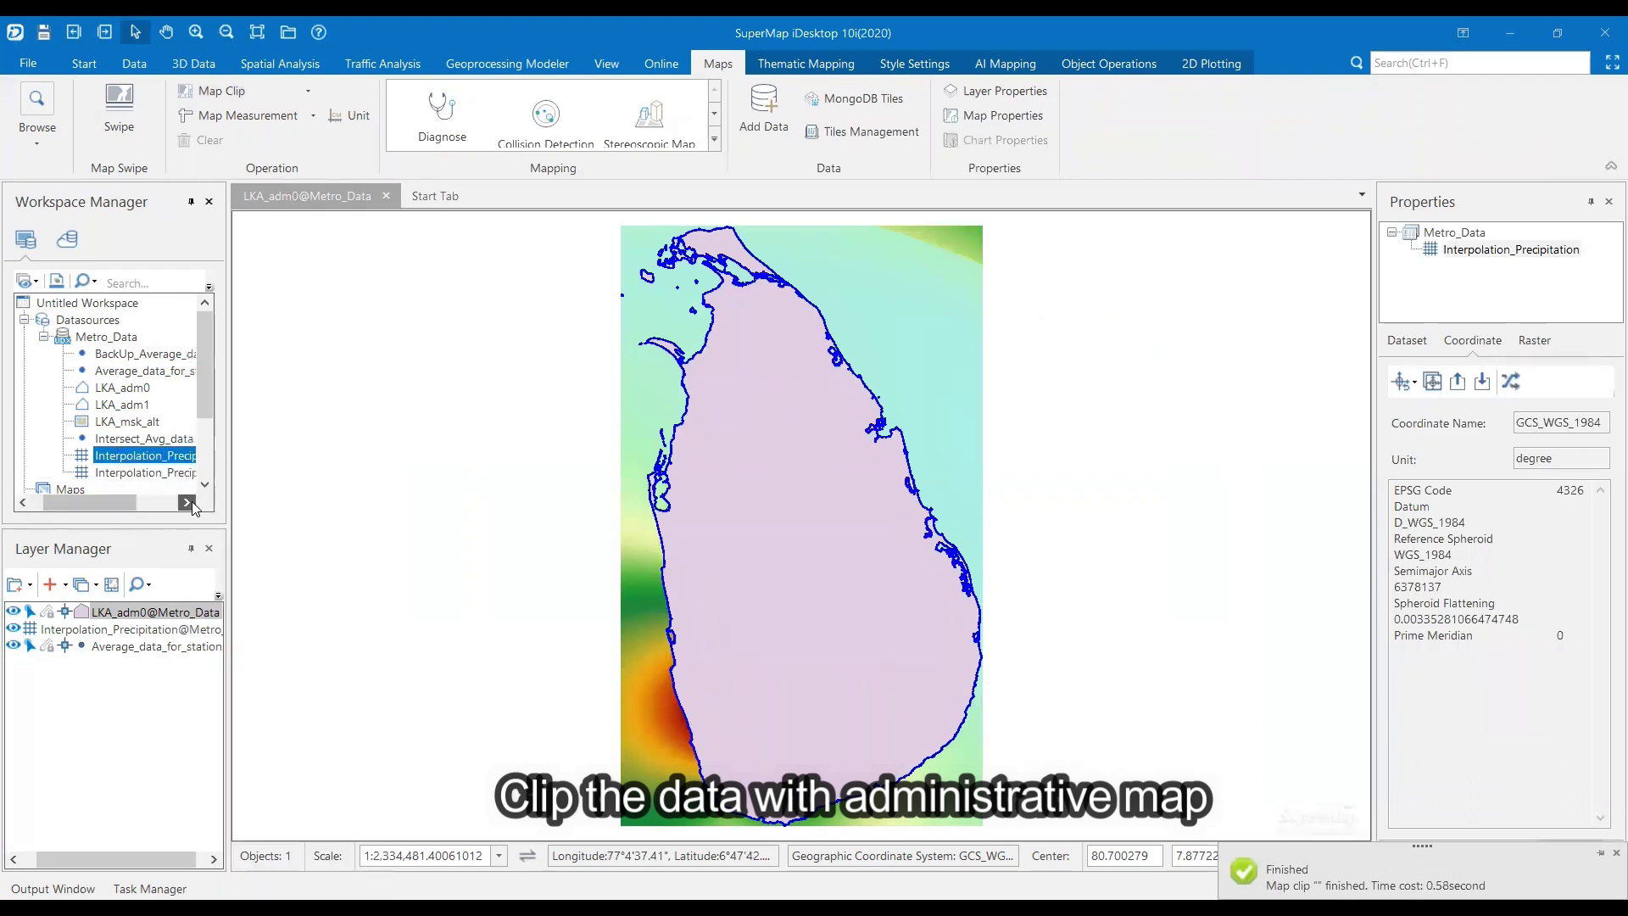
right_click(151, 458)
left_click(185, 812)
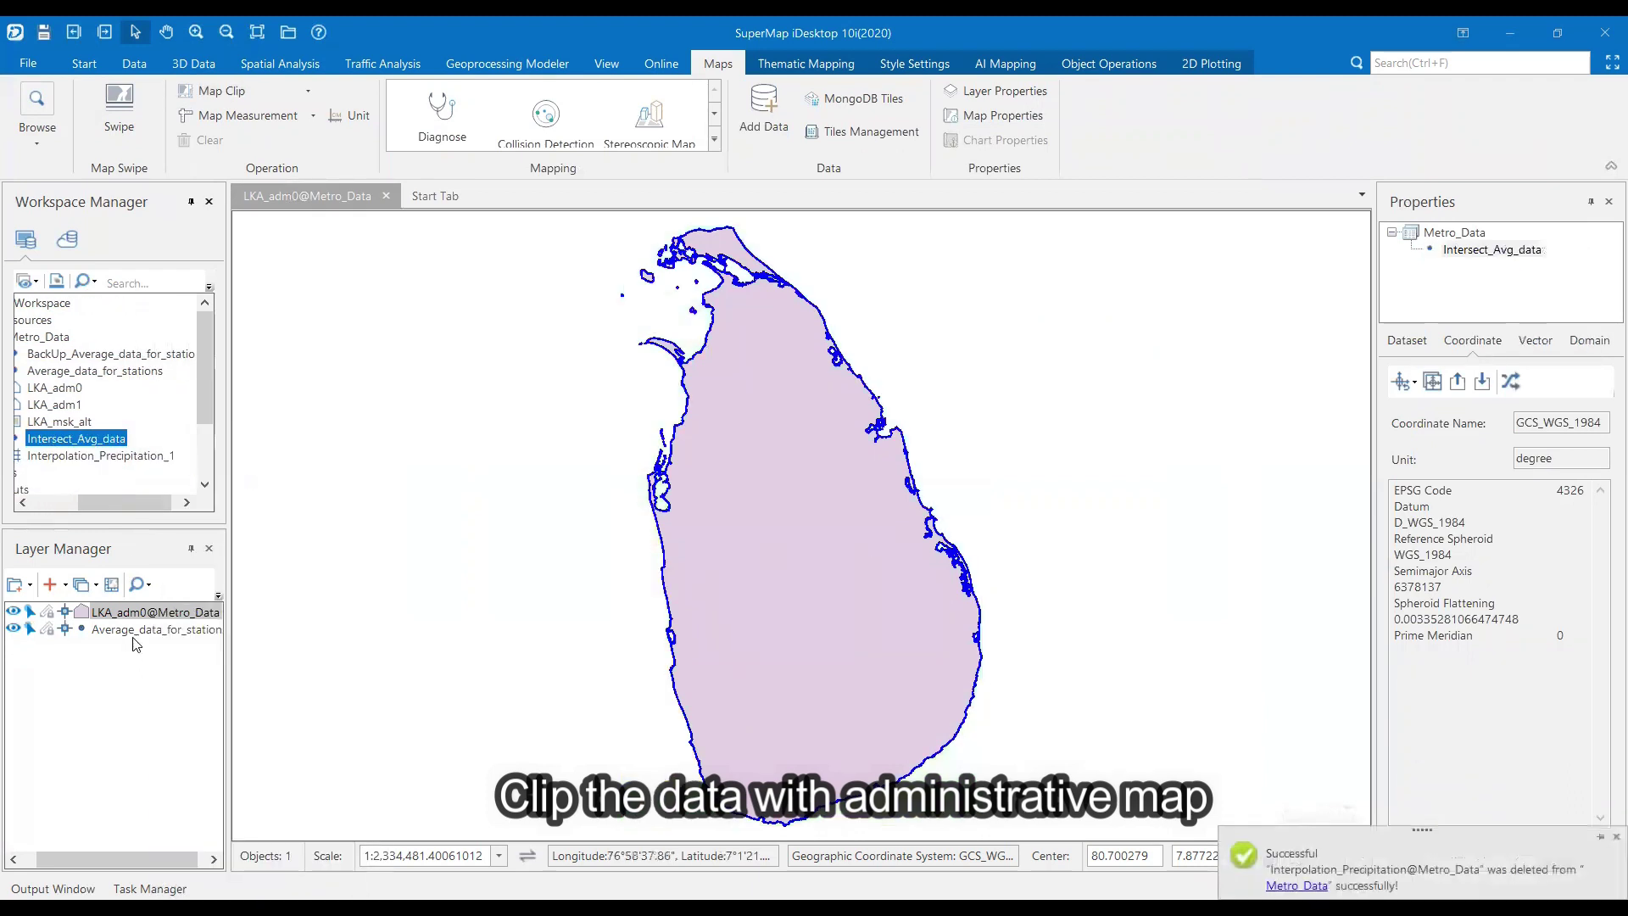
- Add the clipped Interpolation_Precipitation_1 raster to the current map with an image pyramid and clear the outline selection
right_click(102, 458)
left_click(187, 486)
left_click(936, 514)
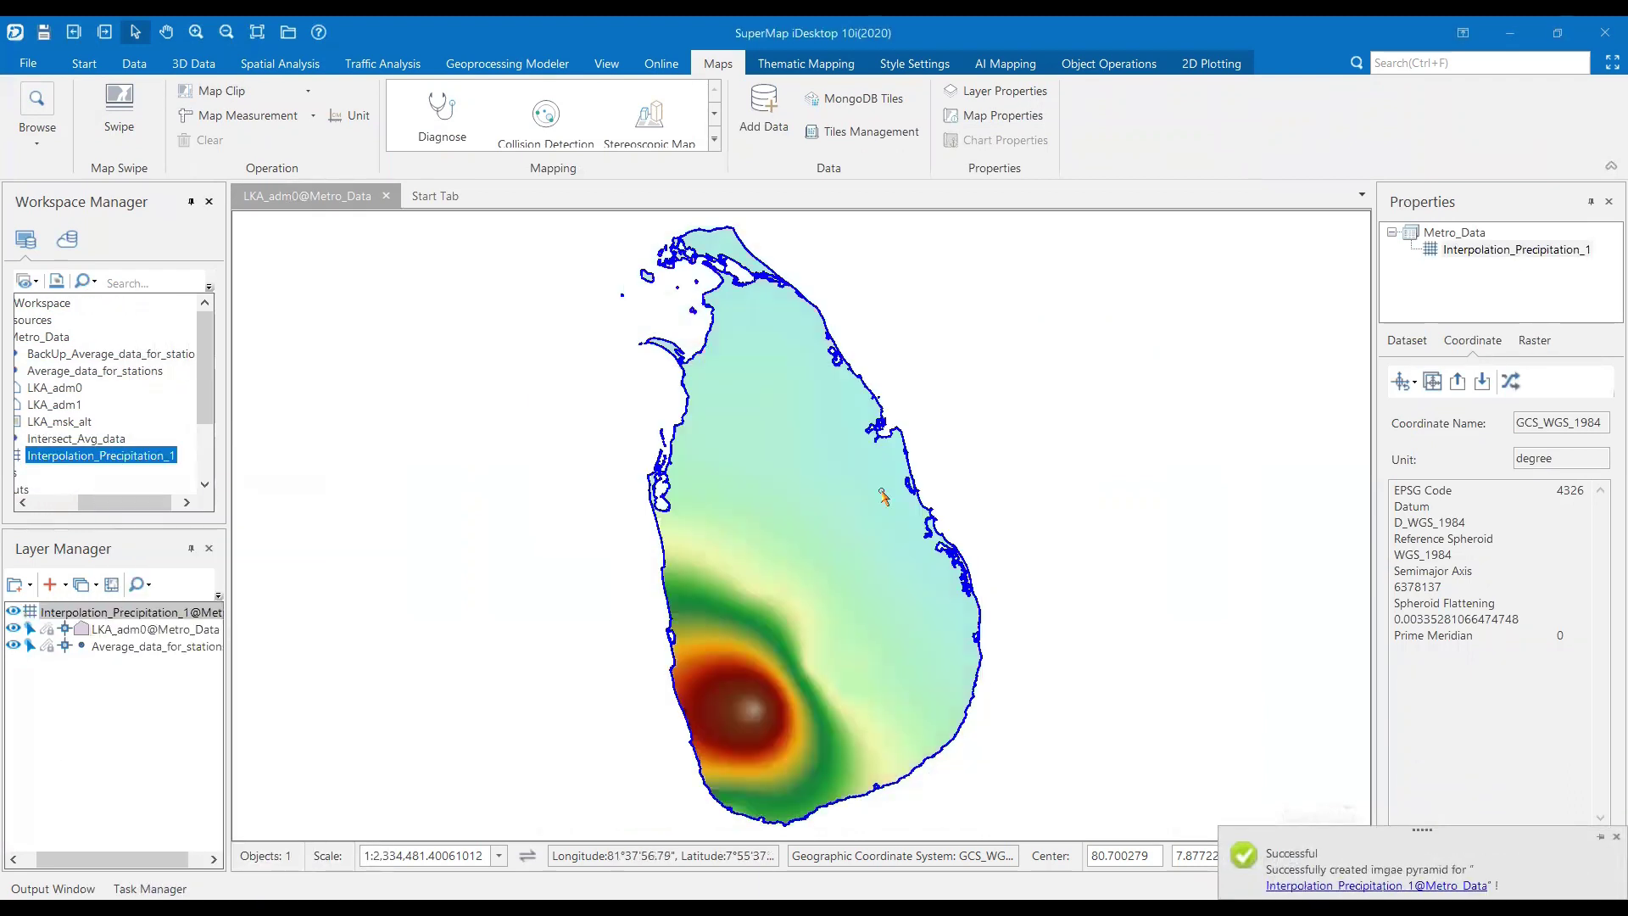
left_click(20, 631)
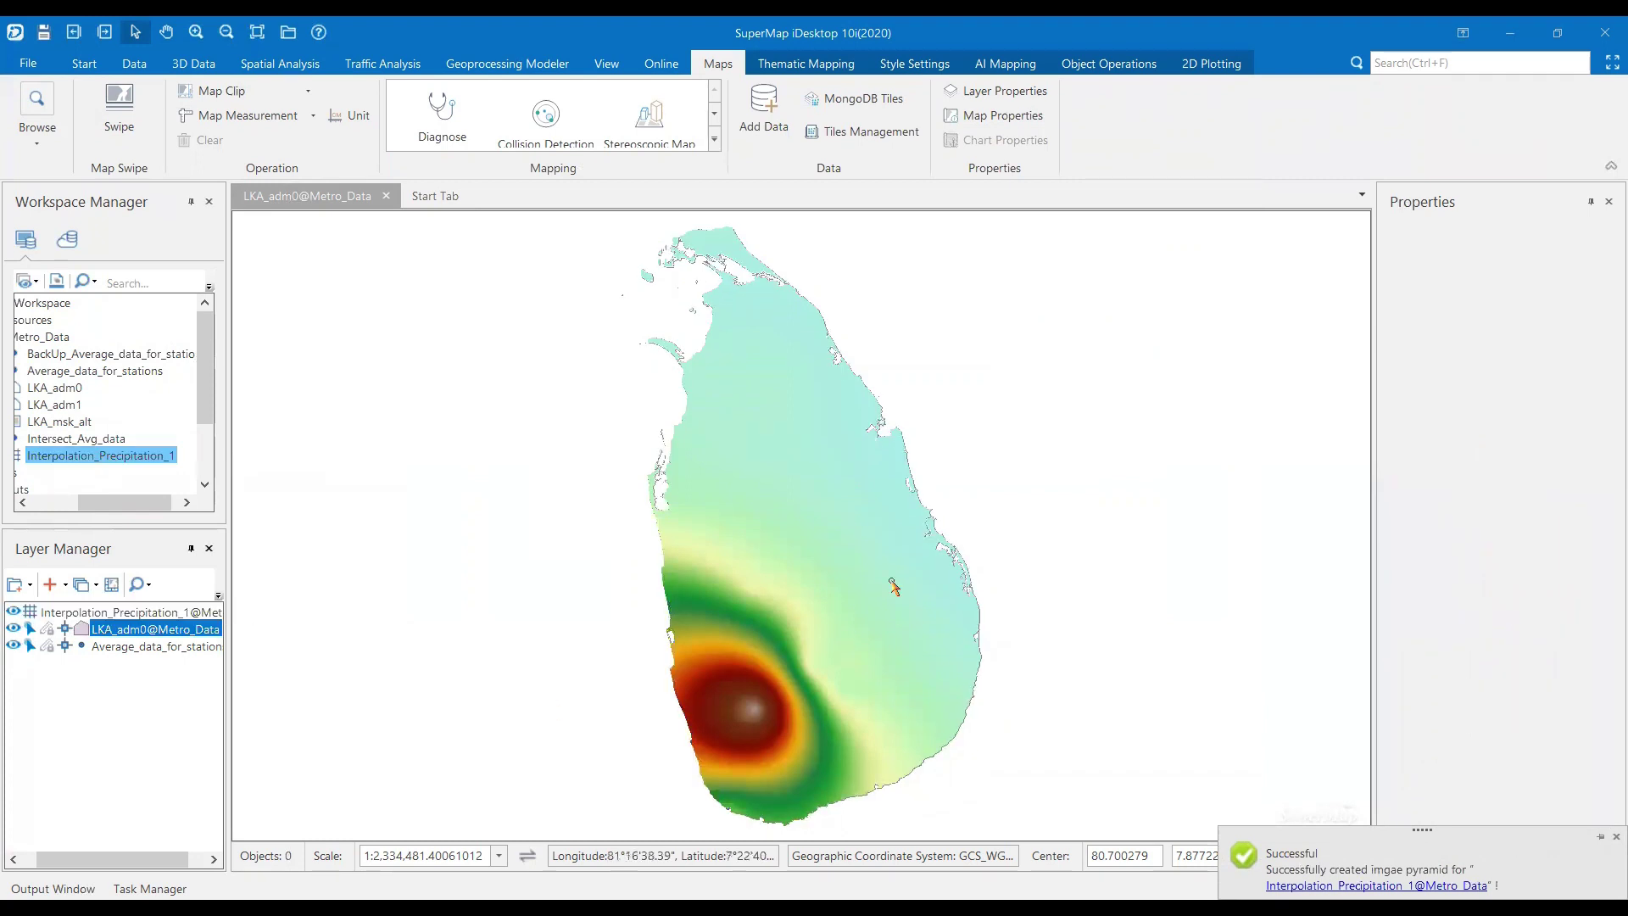
- Create a grid ranges thematic map from the Interpolation_Precipitation_1 layer
left_click(128, 612)
right_click(175, 612)
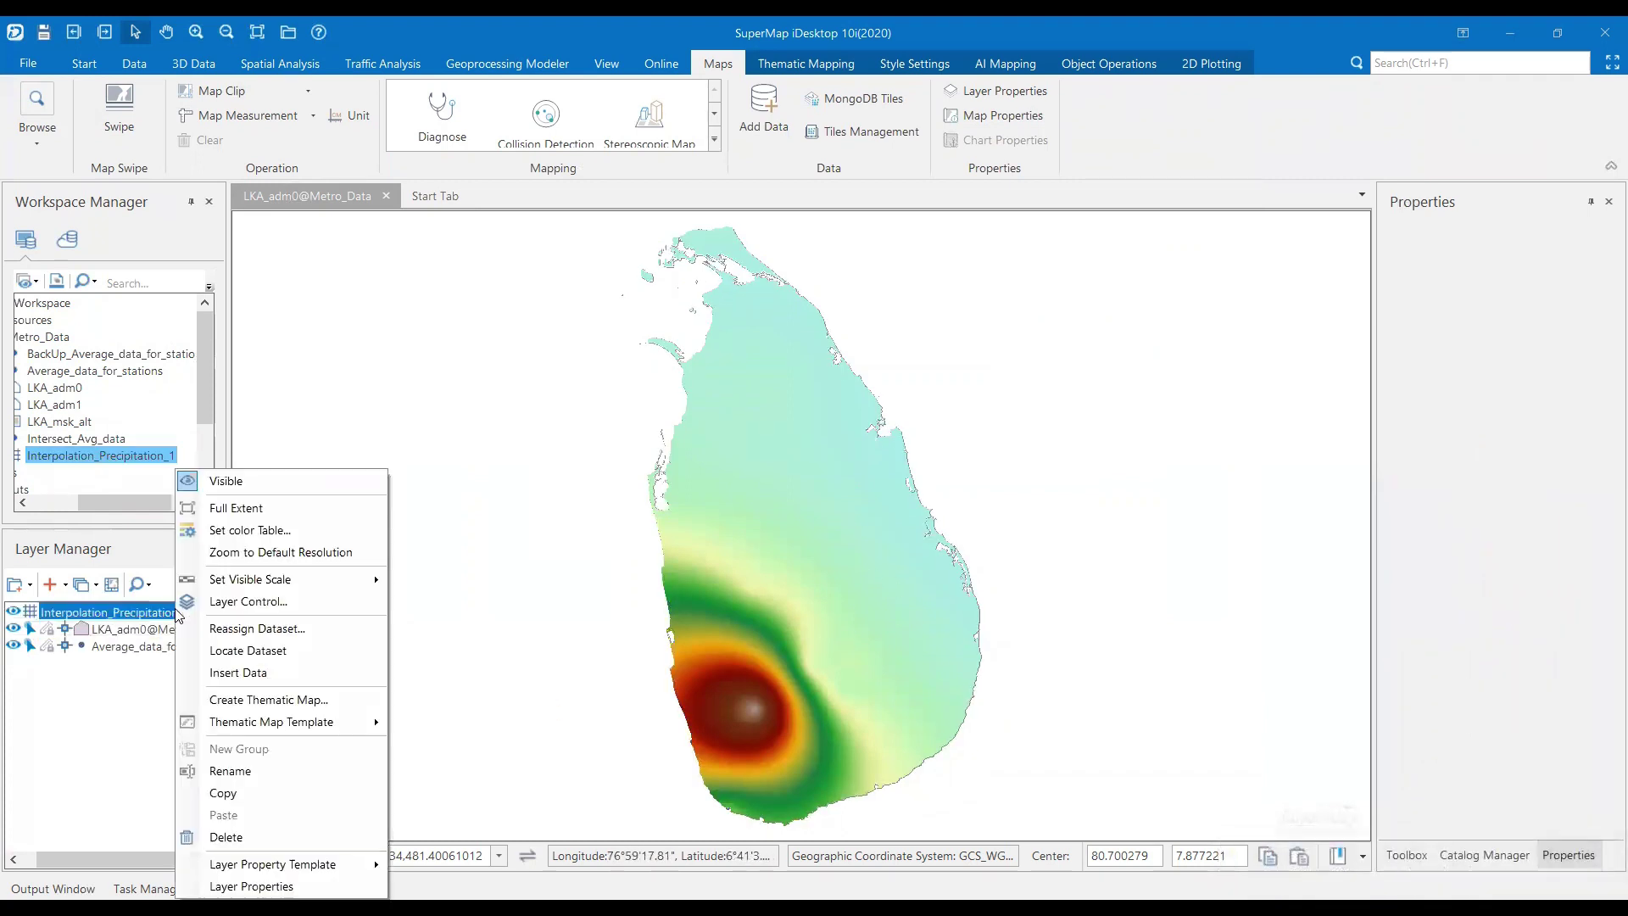
left_click(283, 695)
left_click(751, 306)
left_click(947, 655)
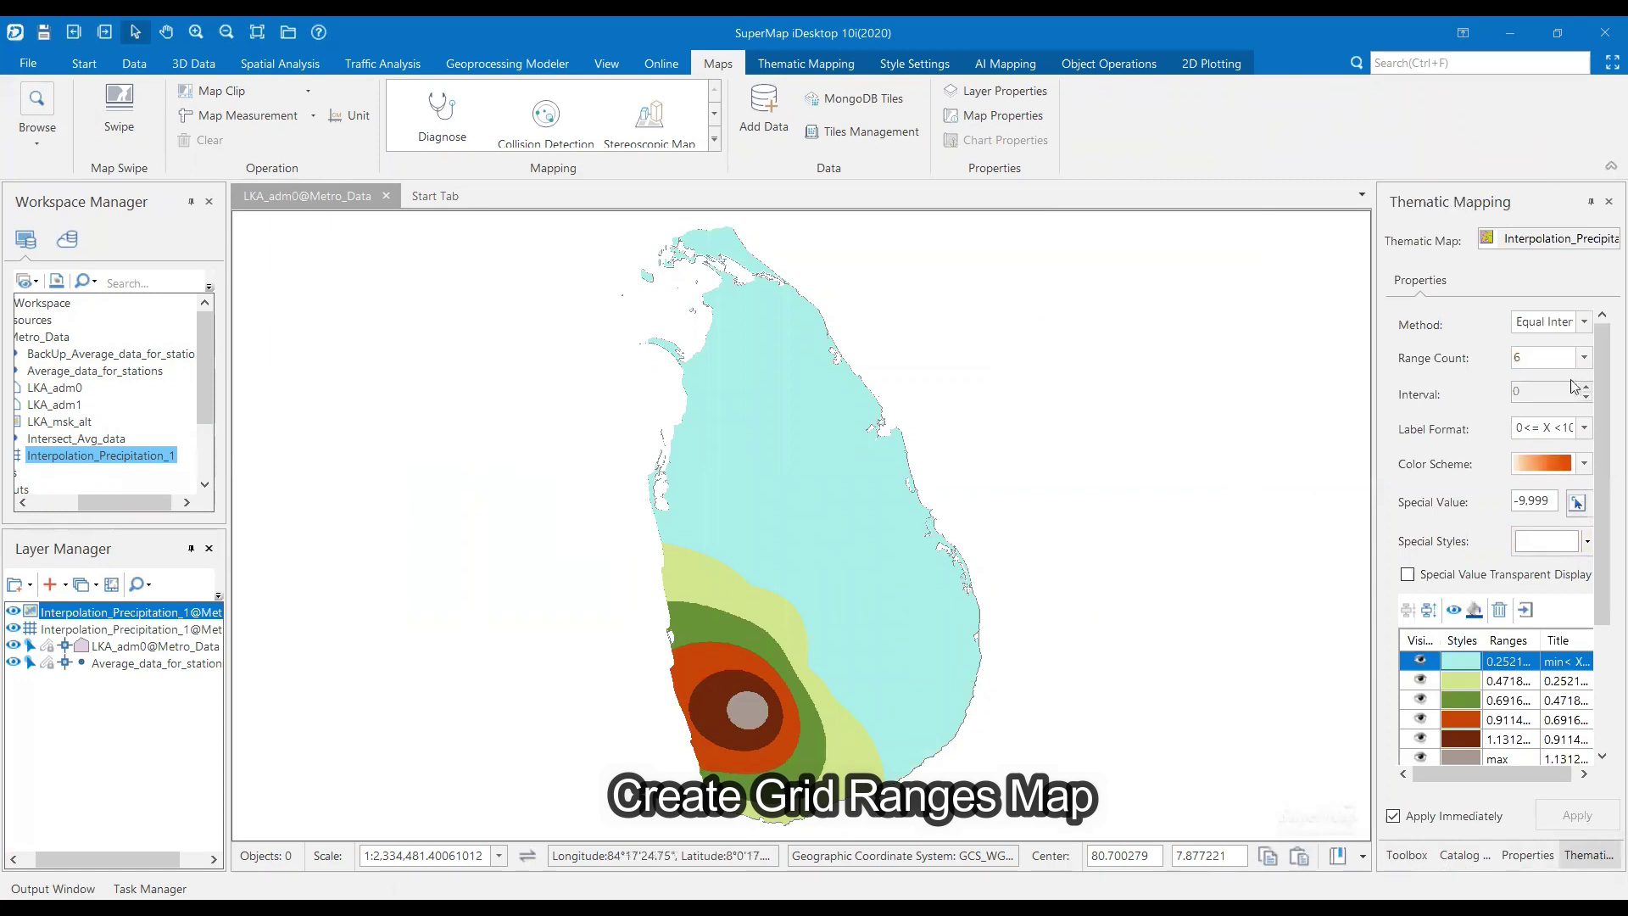
- Widen the thematic settings pane and set the ranges map to Equal Interval with 10 ranges
left_click_drag(1373, 534, 1307, 535)
left_click(1579, 325)
left_click(1581, 328)
left_click(1579, 358)
left_click(1577, 543)
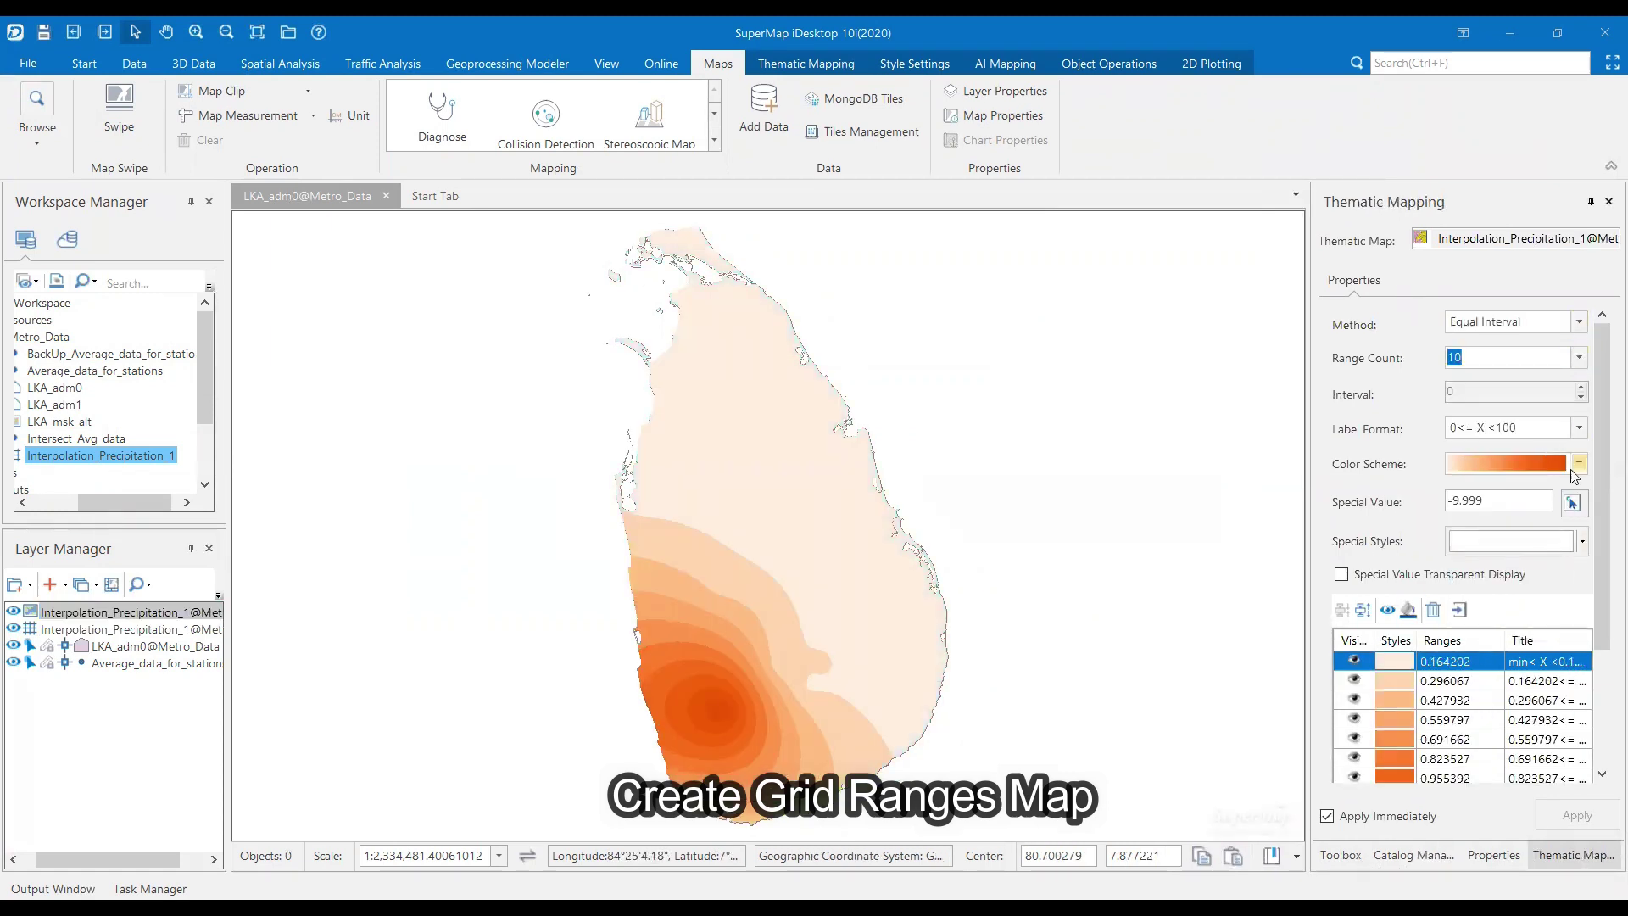
- Apply the rainbow color scheme running from white through violet, blue, green, yellow and red to dark purple to the ranges map
left_click(1579, 463)
scroll(1603, 801, "down", 5)
left_click_drag(1601, 801, 1603, 729)
left_click(1530, 488)
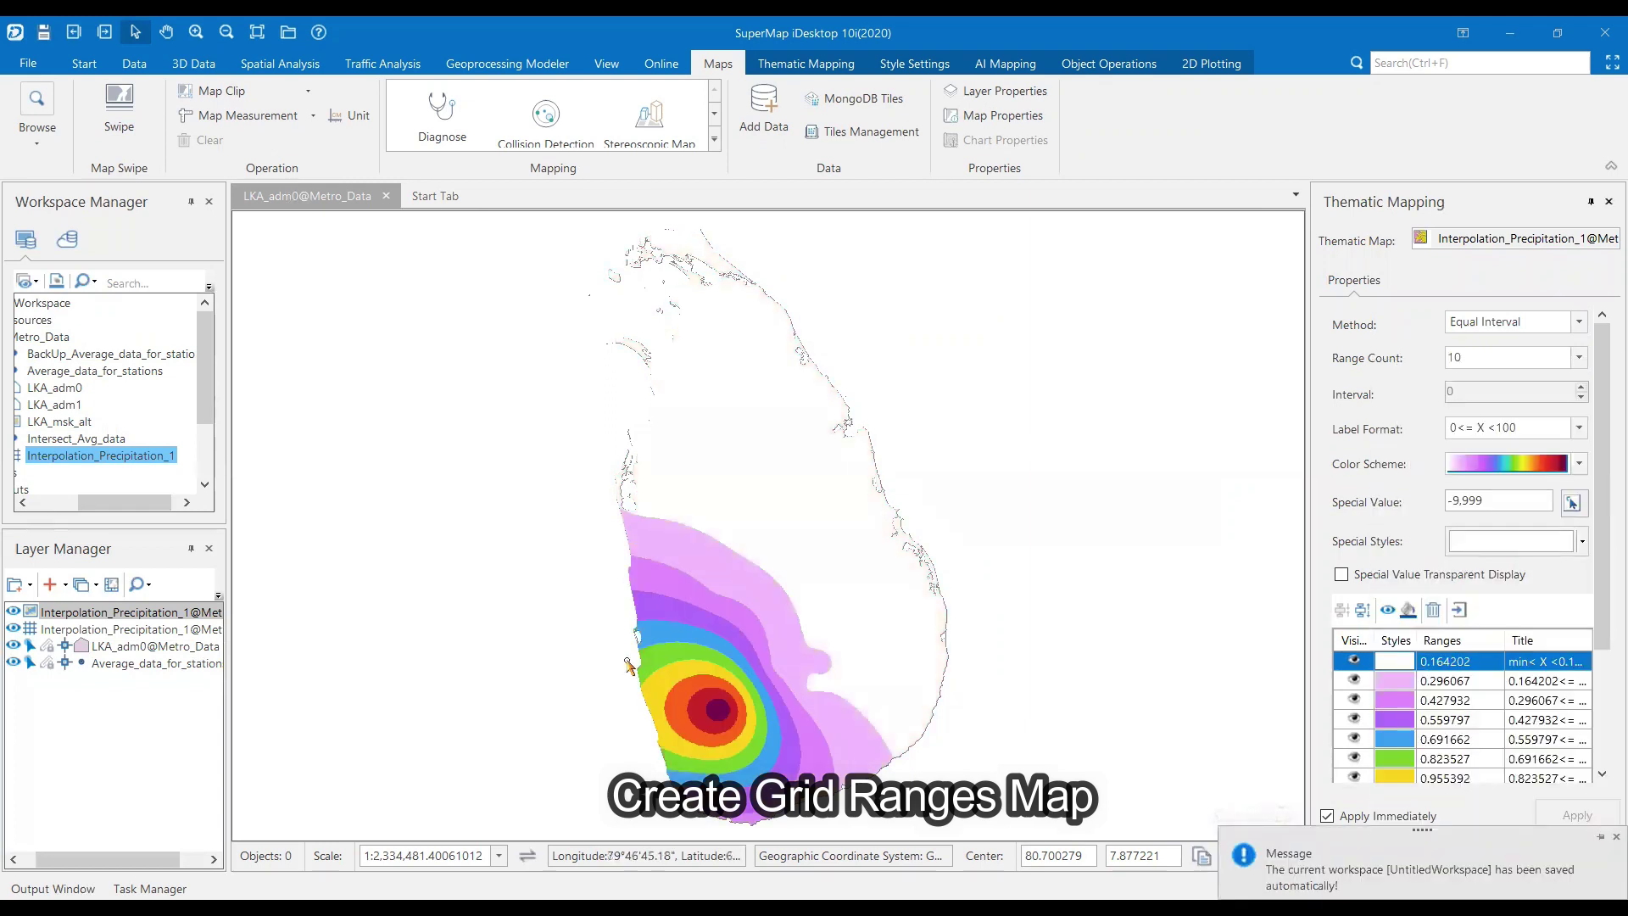
scroll(1475, 667, "down", 3)
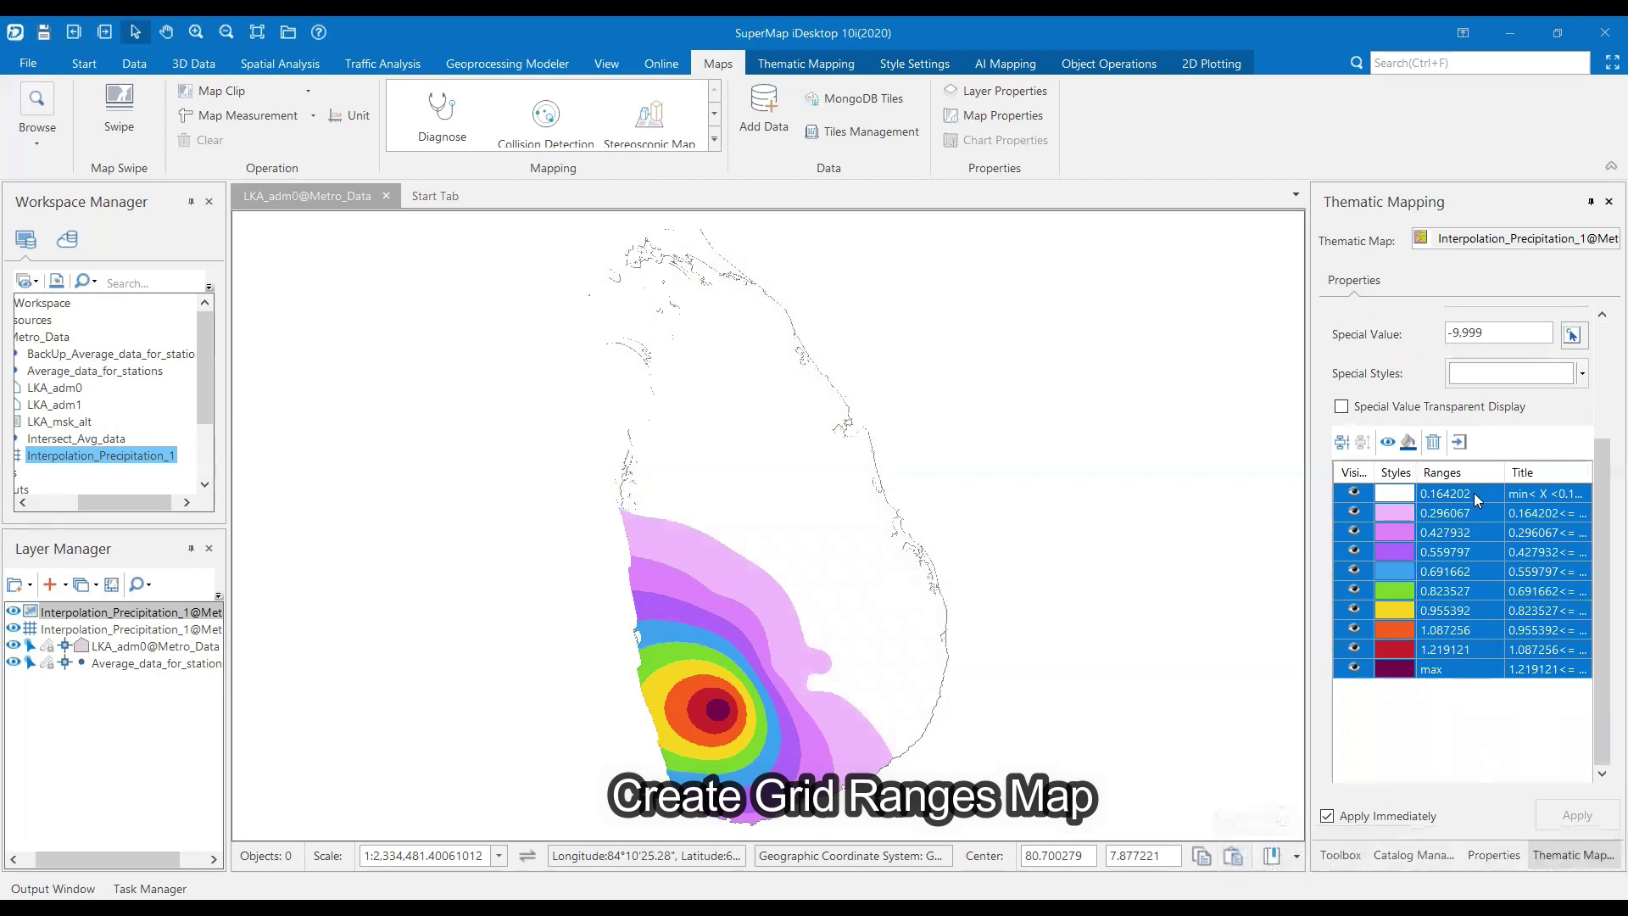
key("BackSpace")
left_click(1475, 512)
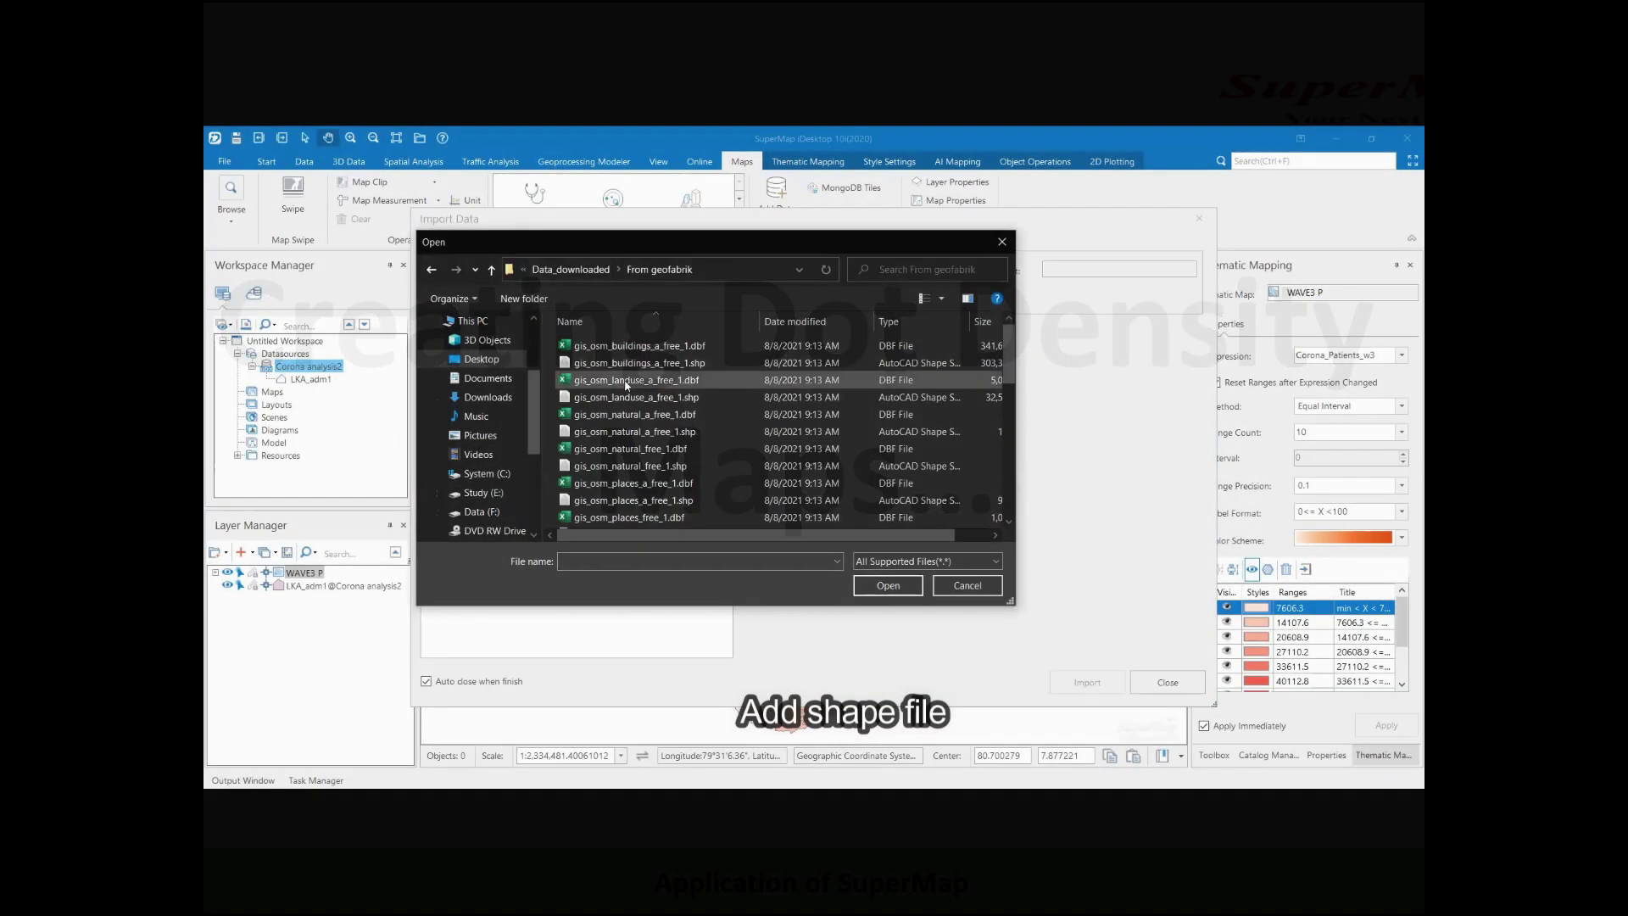
- Import the gis_osm_landuse_a_free_1 shapefile into the Corona analysis2 datasource and browse its attribute table
left_click(594, 374)
left_click(887, 585)
left_click(1087, 682)
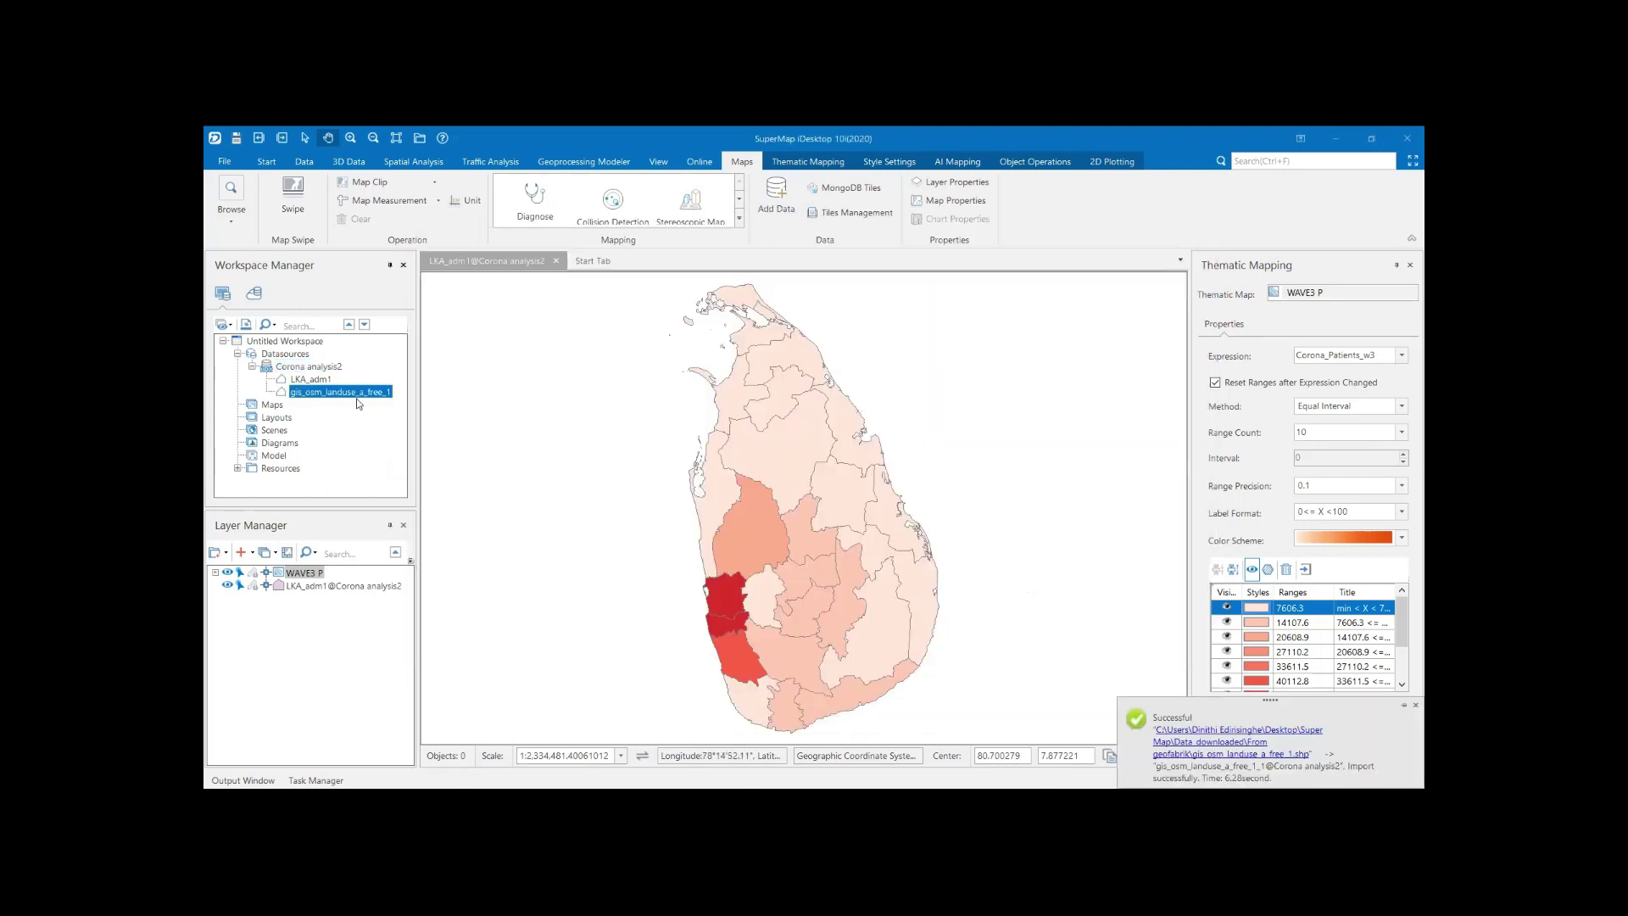
left_click(396, 162)
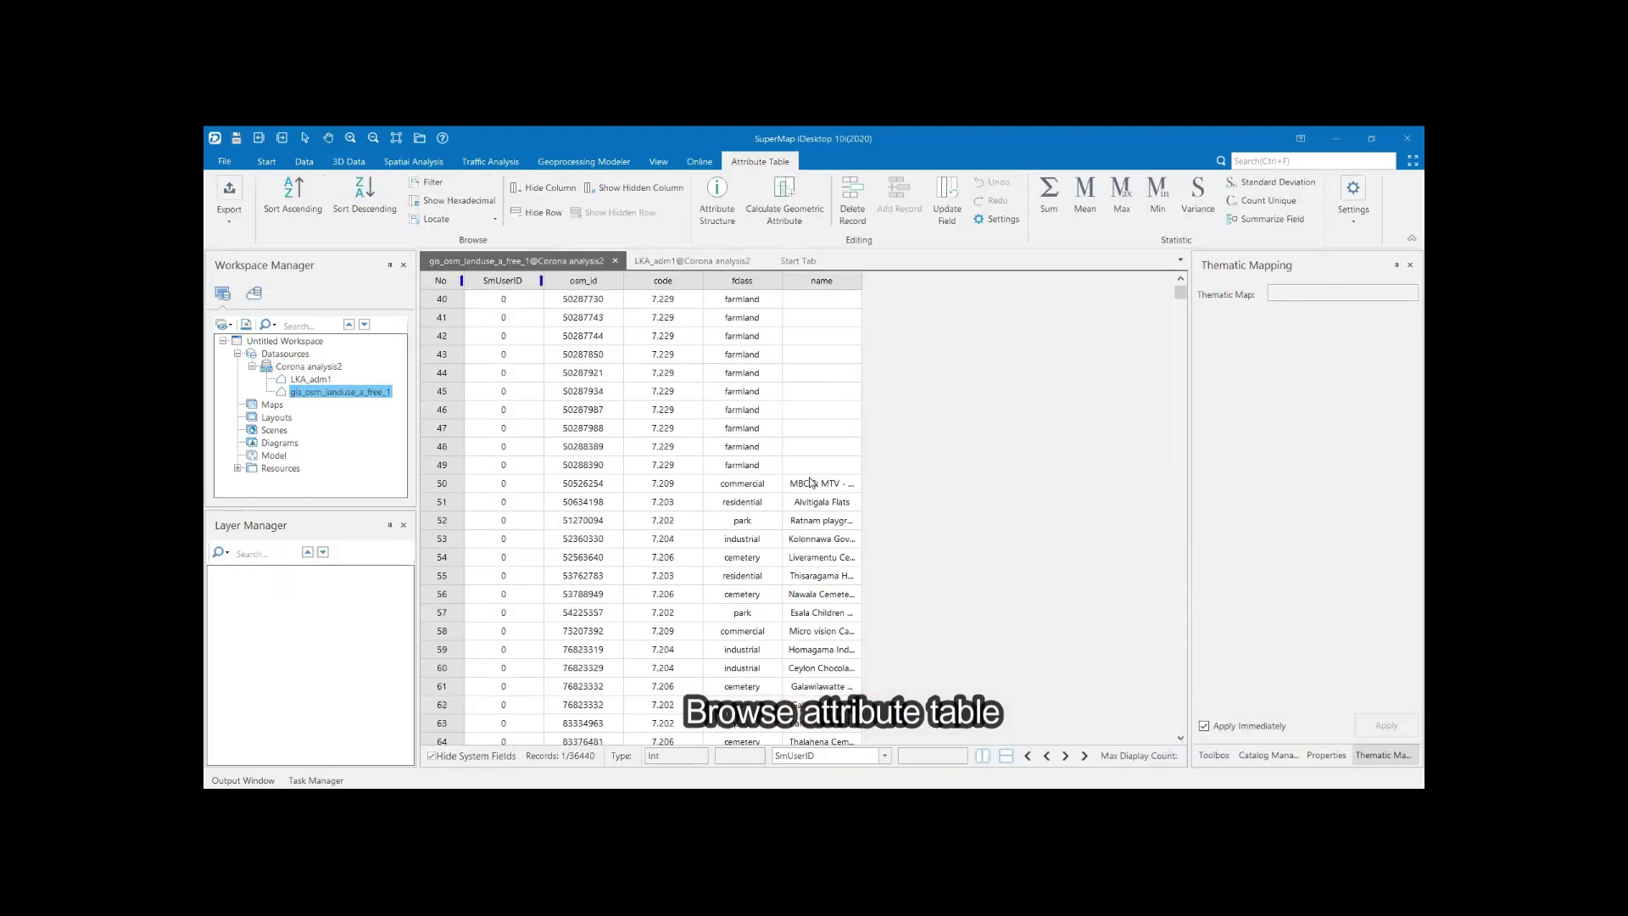
scroll(810, 482, "up", 12)
- Start an SQL query on gis_osm_landuse_a_free_1 that selects the SmUserID, osm_id, code, fclass and name fields
left_click(413, 161)
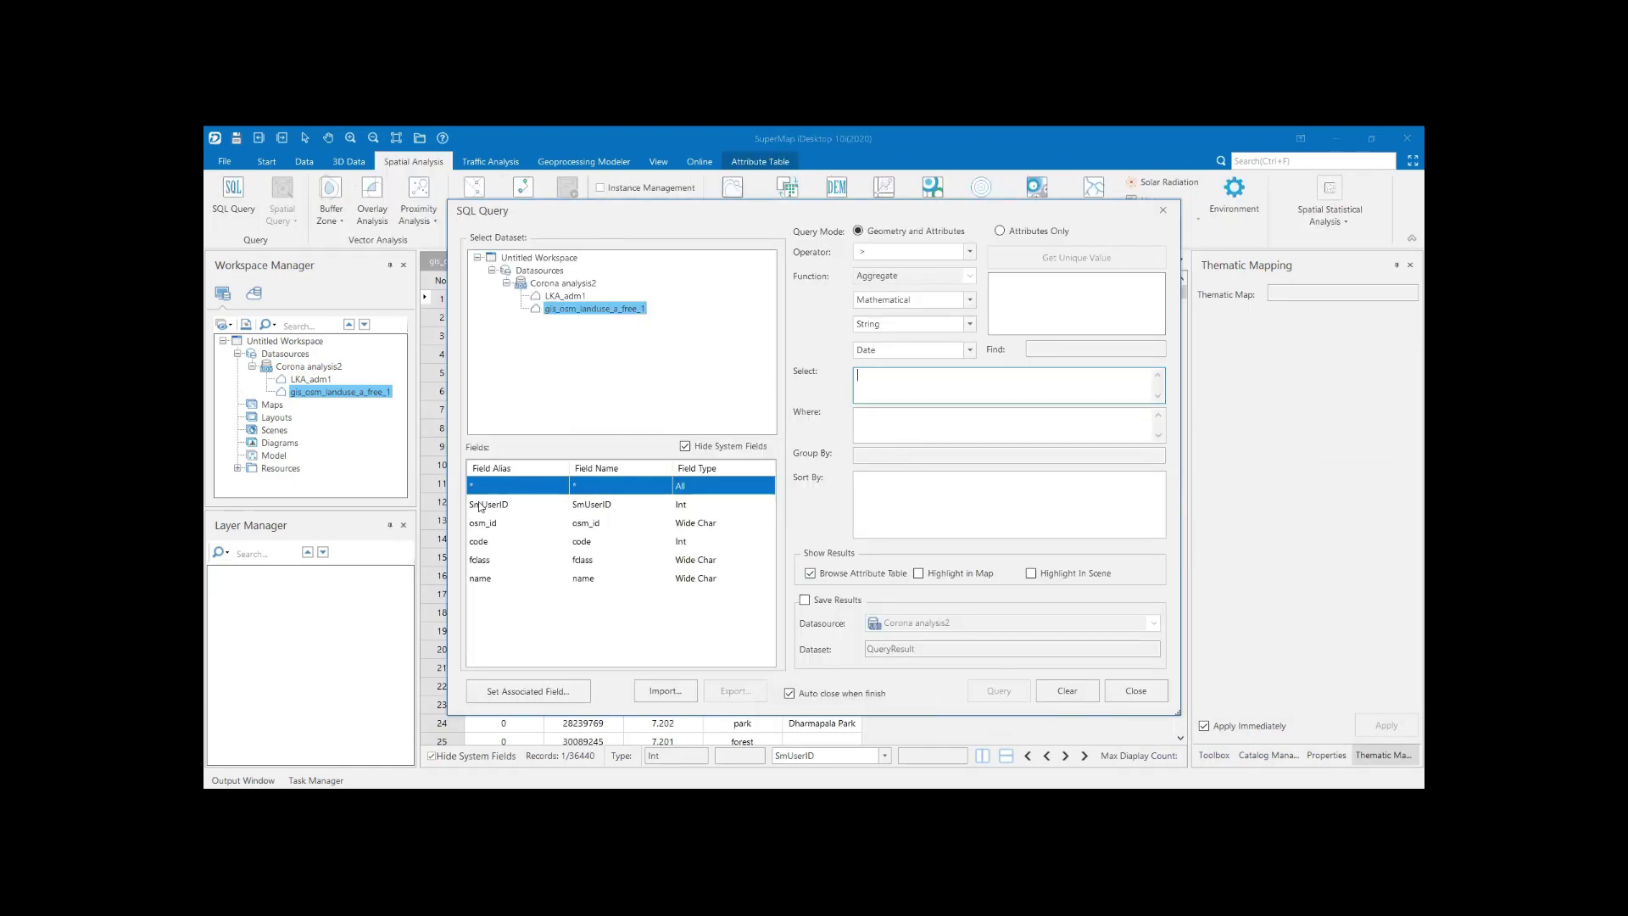
left_click(488, 505)
left_click(484, 523)
left_click(479, 541)
left_click(480, 560)
left_click(479, 579)
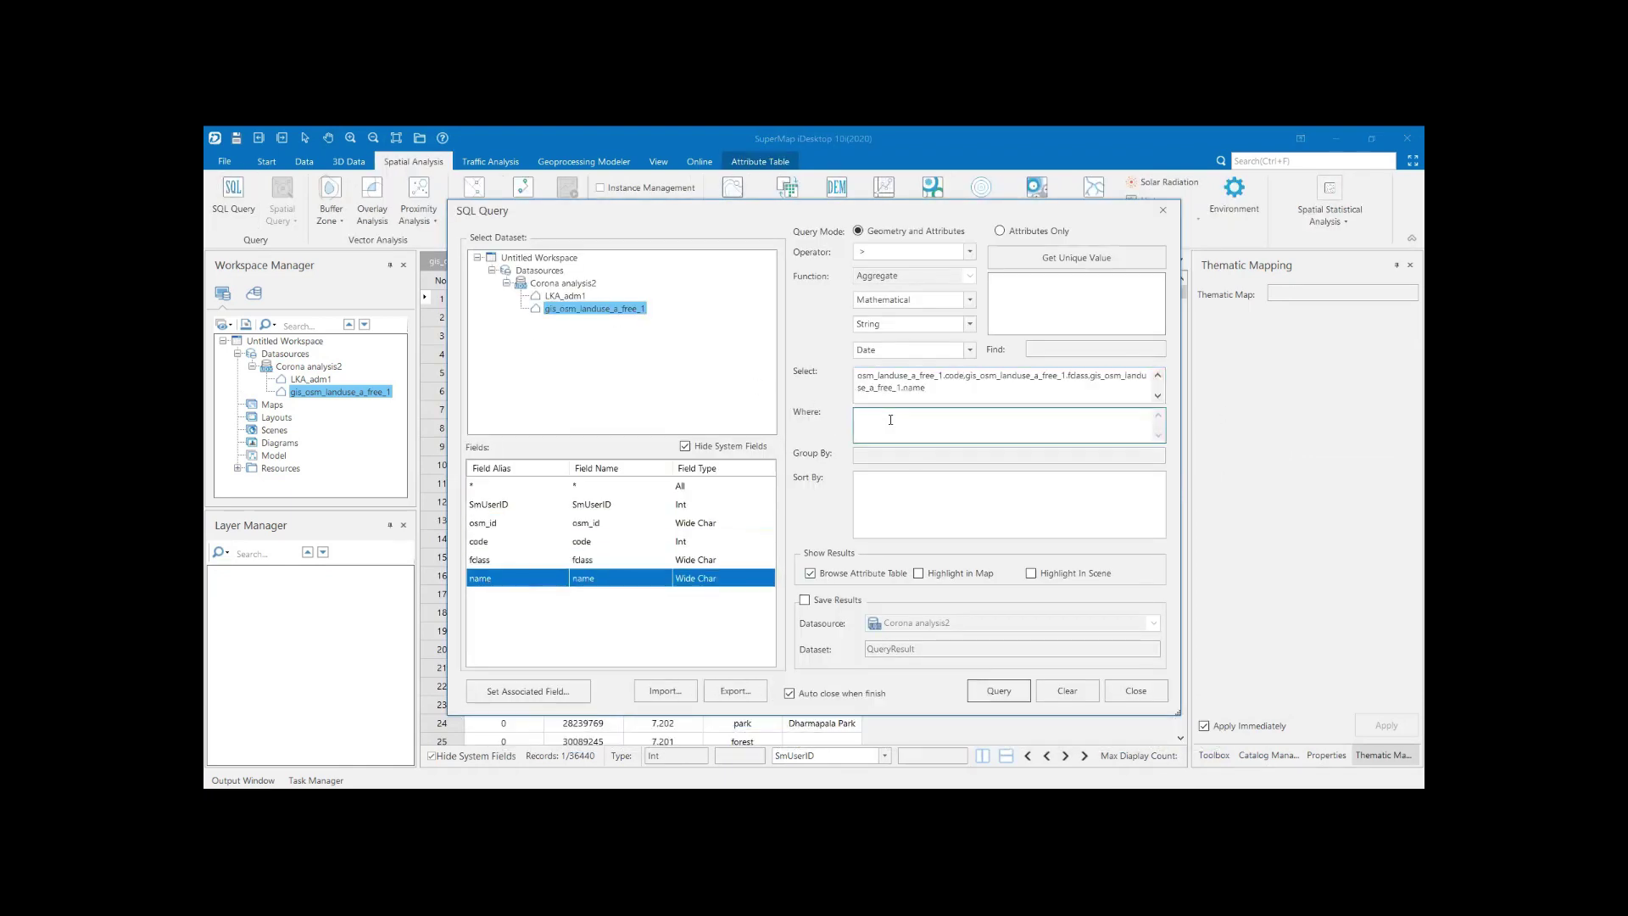
- Filter the query on fclass = 'industrial' and run it, saving the results to Corona analysis2 as the dataset INDUSTRIAL
double_click(480, 560)
left_click(1075, 258)
left_click(1013, 422)
type("=")
left_click(1157, 327)
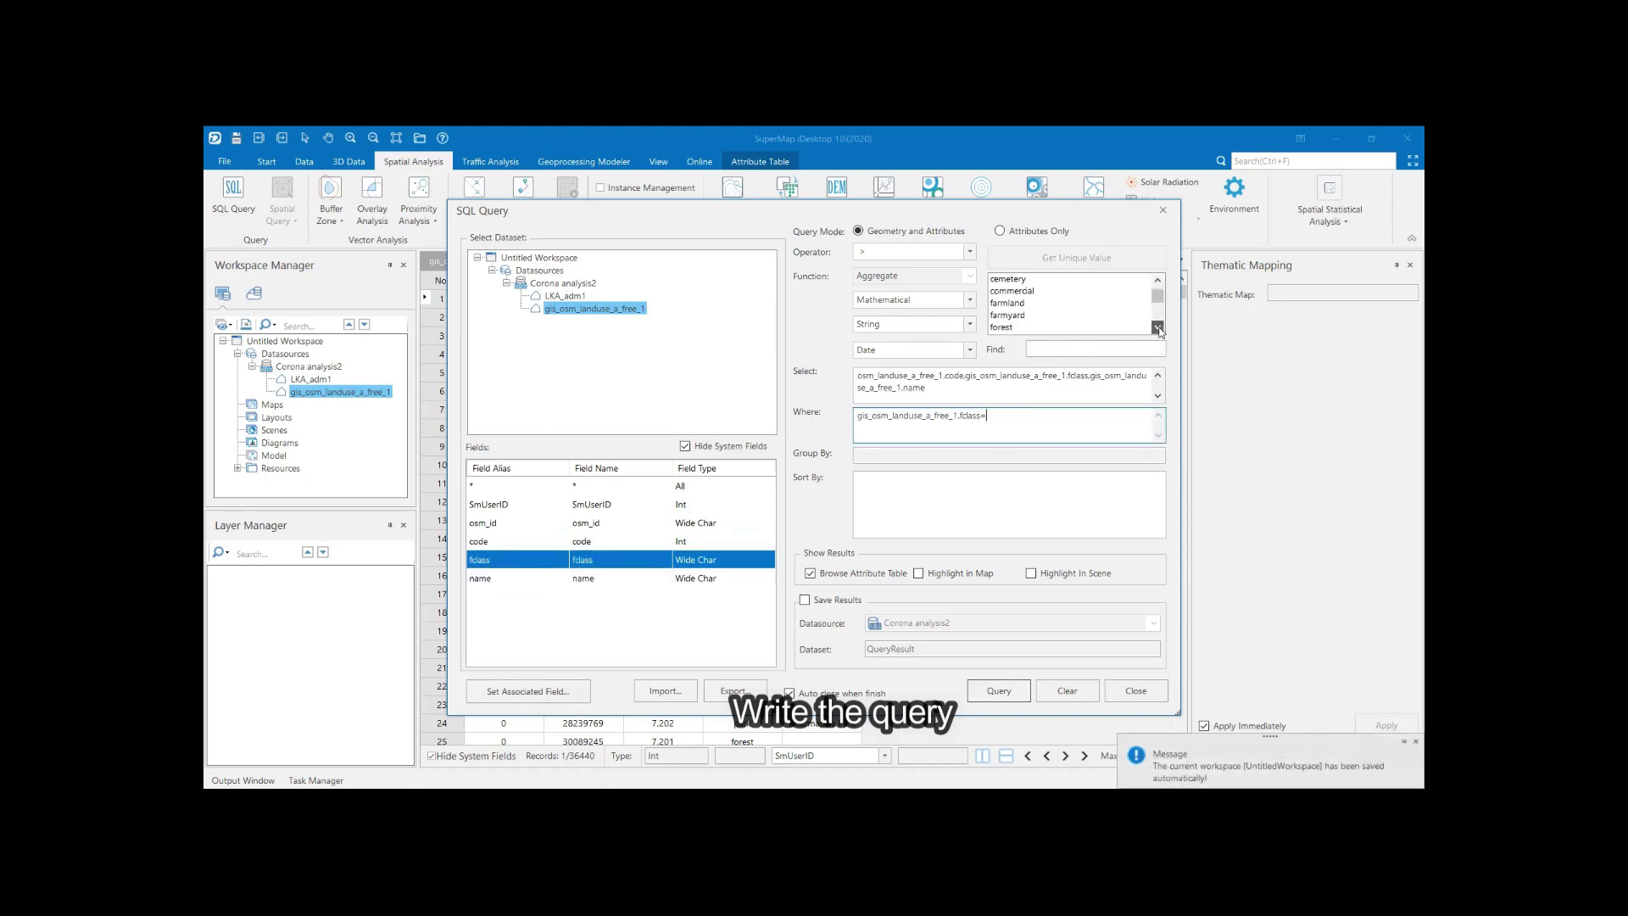
left_click(1157, 282)
scroll(1102, 306, "down", 3)
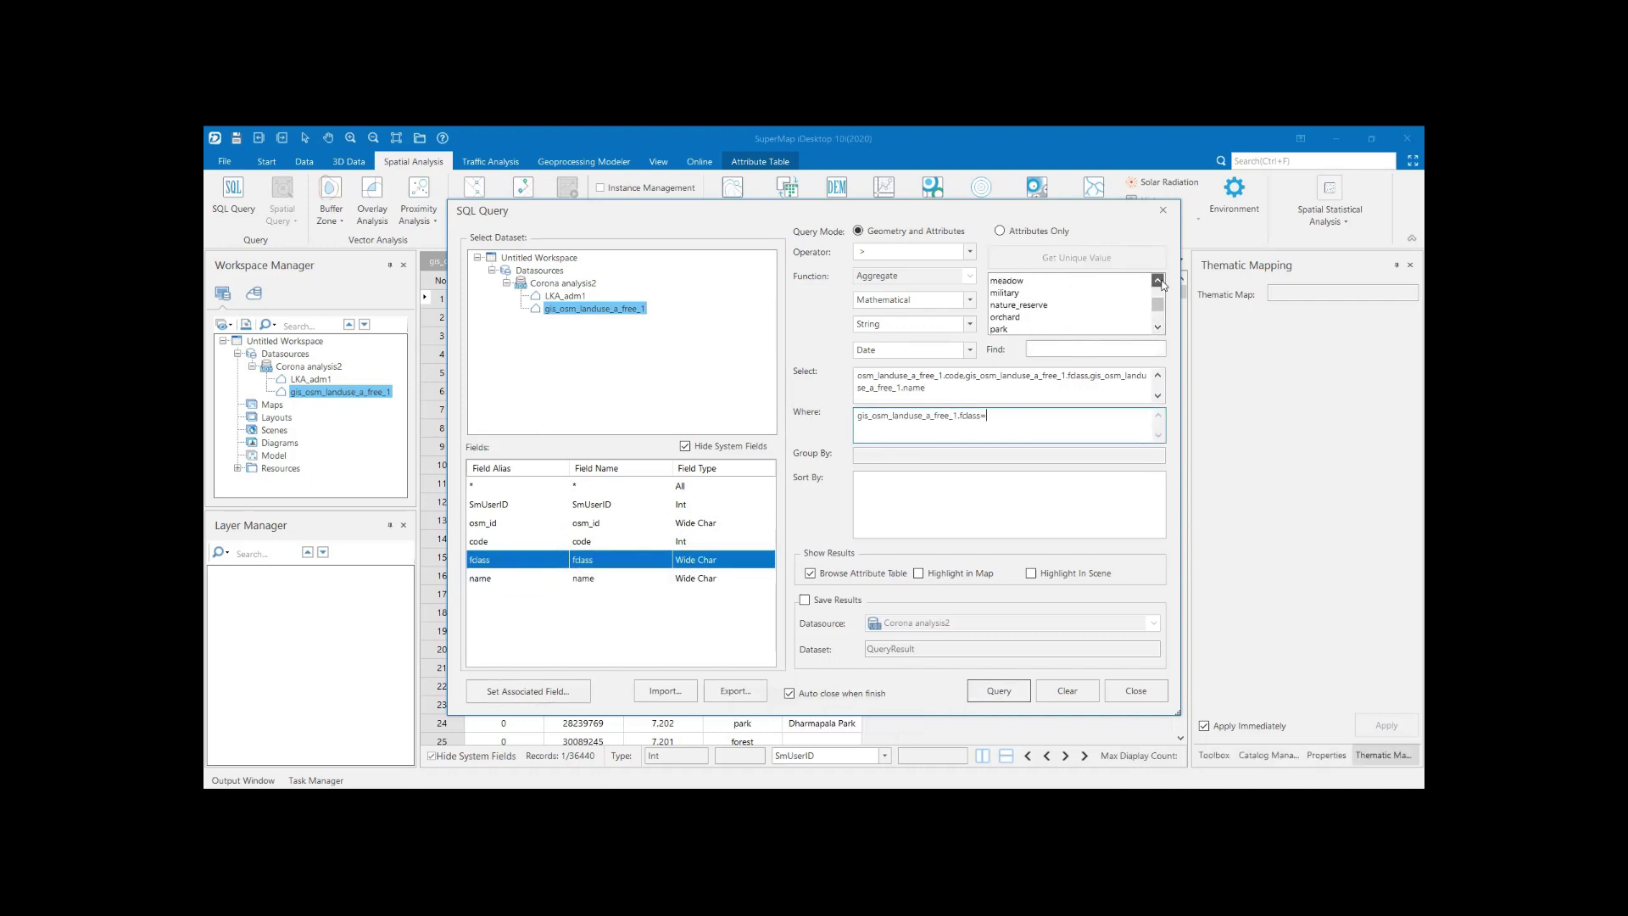
double_click(1009, 280)
left_click(805, 599)
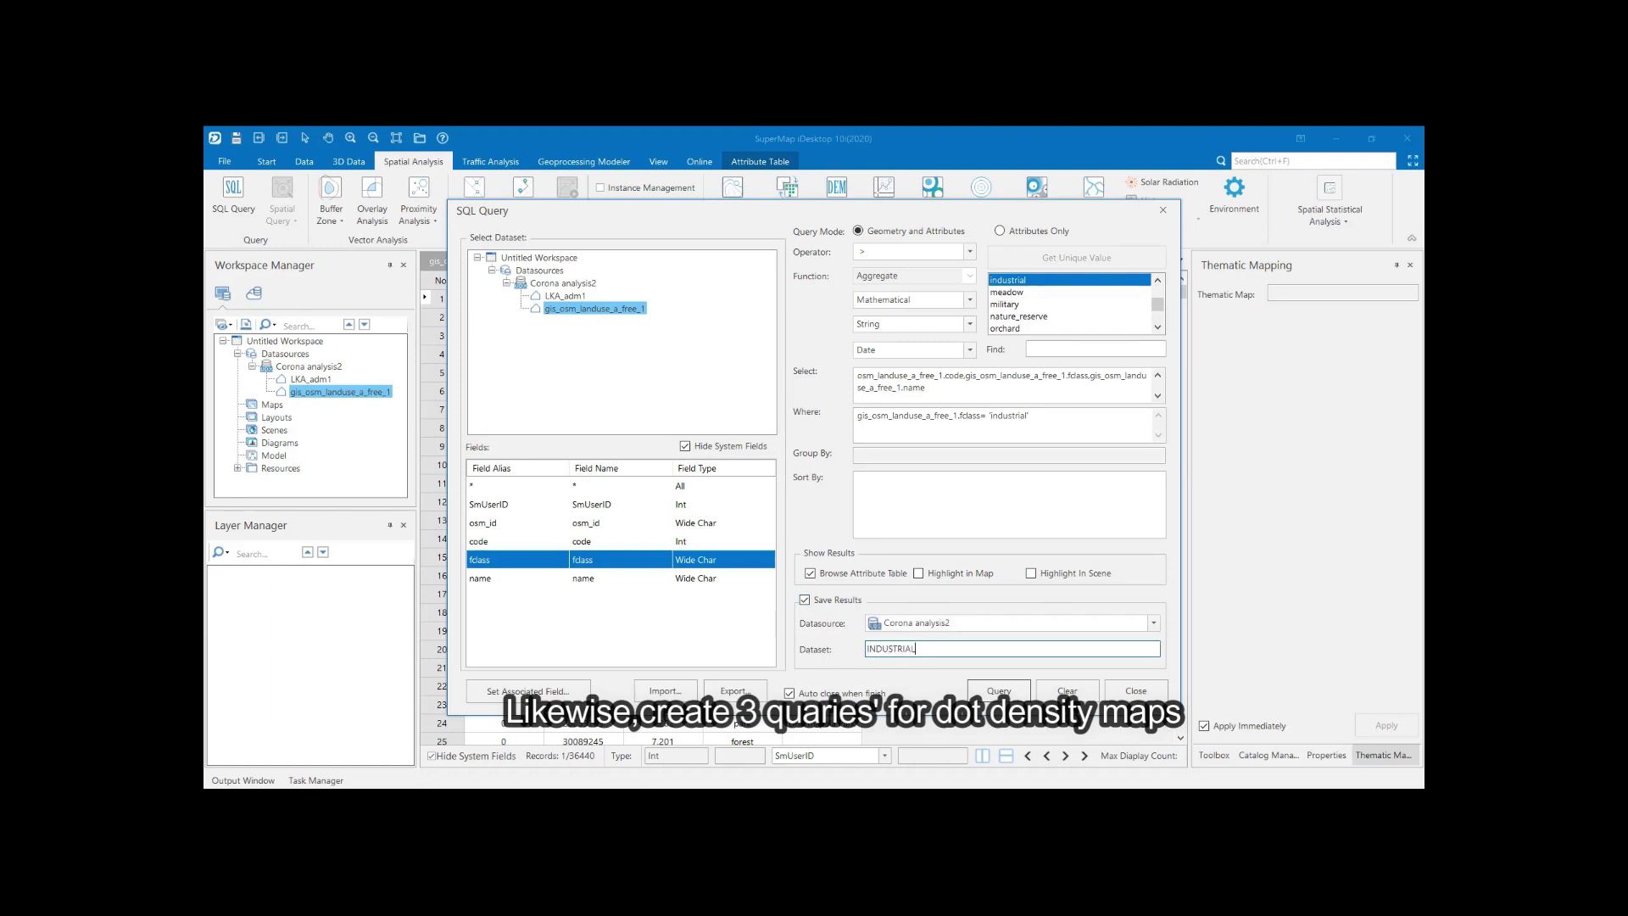
left_click(998, 691)
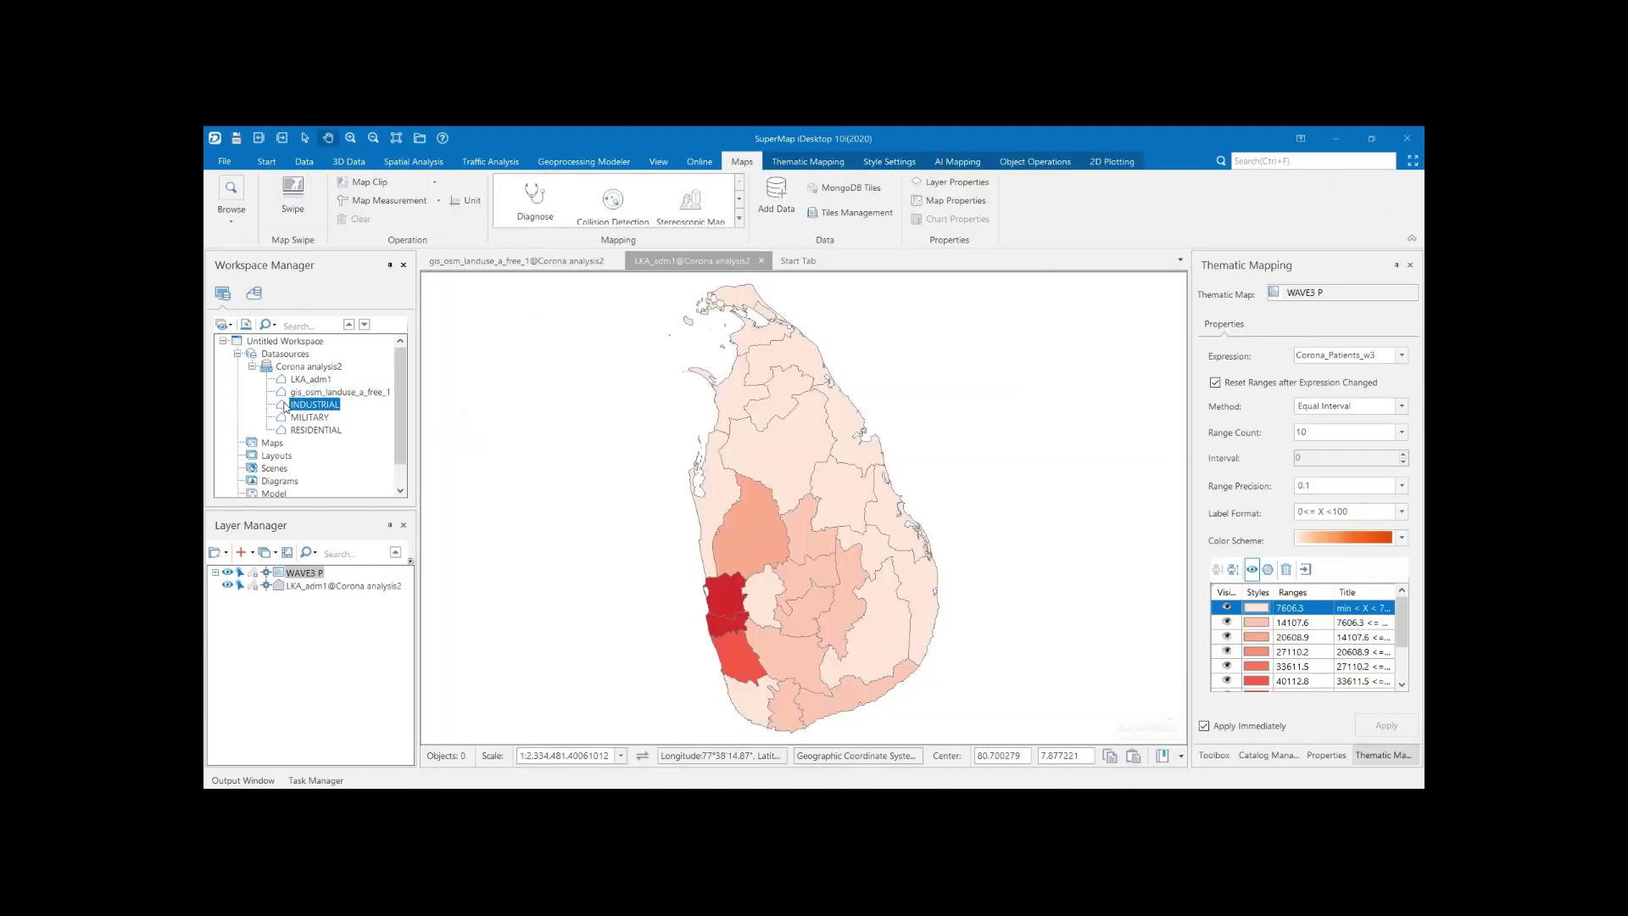
- Add the INDUSTRIAL, MILITARY and RESIDENTIAL datasets to the current map, with a spatial index for RESIDENTIAL
right_click(285, 407)
left_click(358, 451)
right_click(314, 418)
left_click(359, 455)
right_click(306, 431)
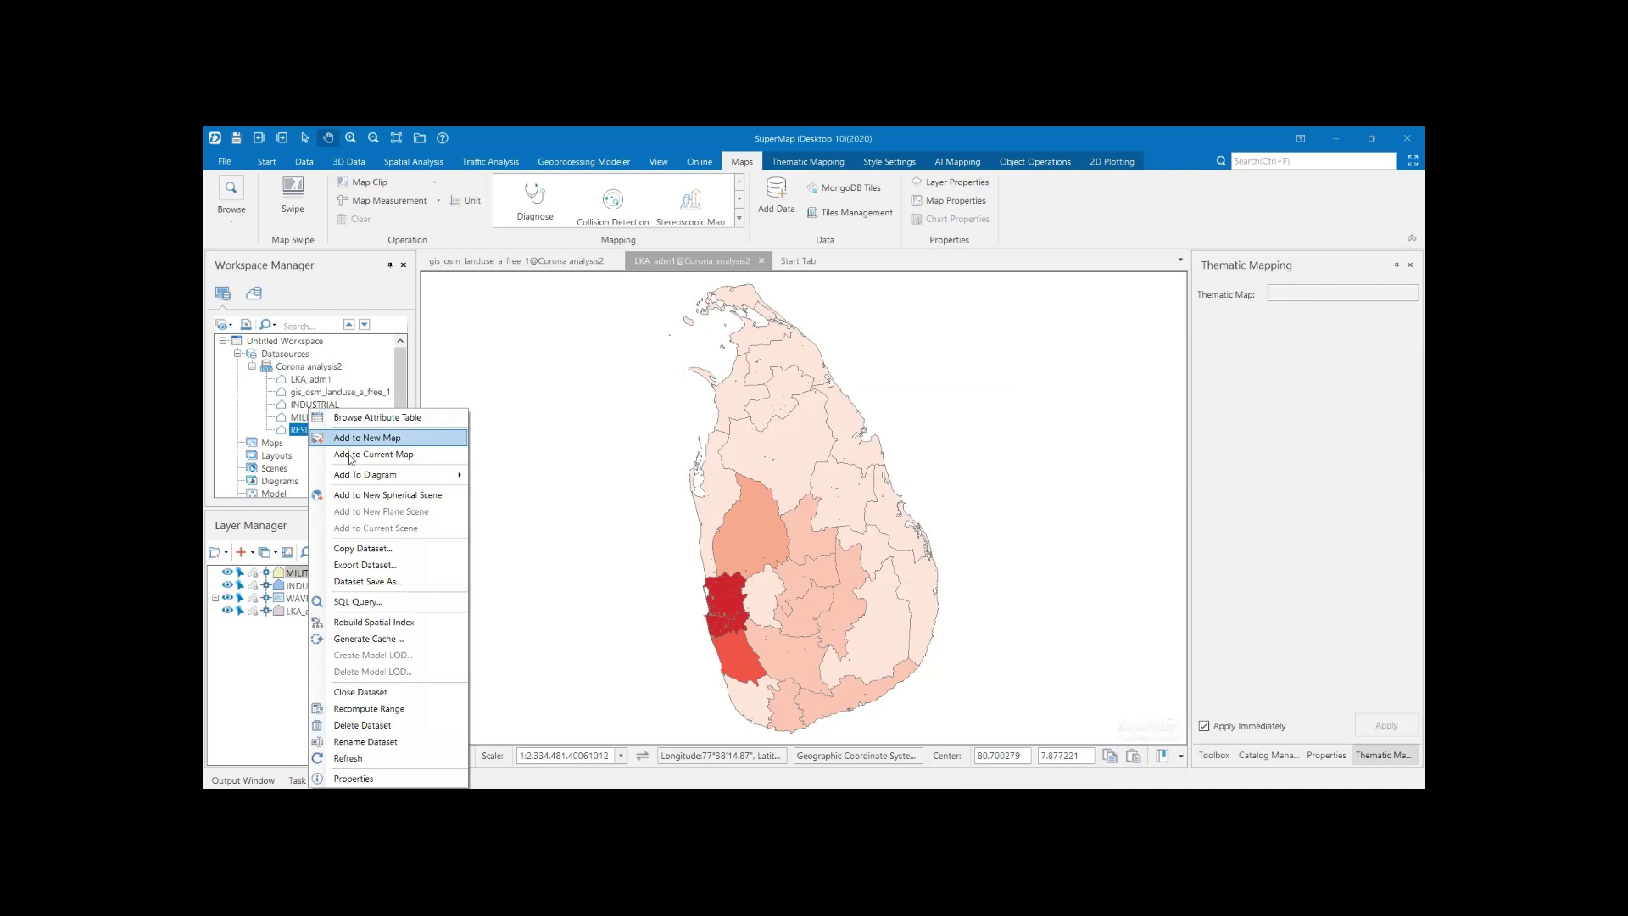
left_click(353, 456)
left_click(907, 501)
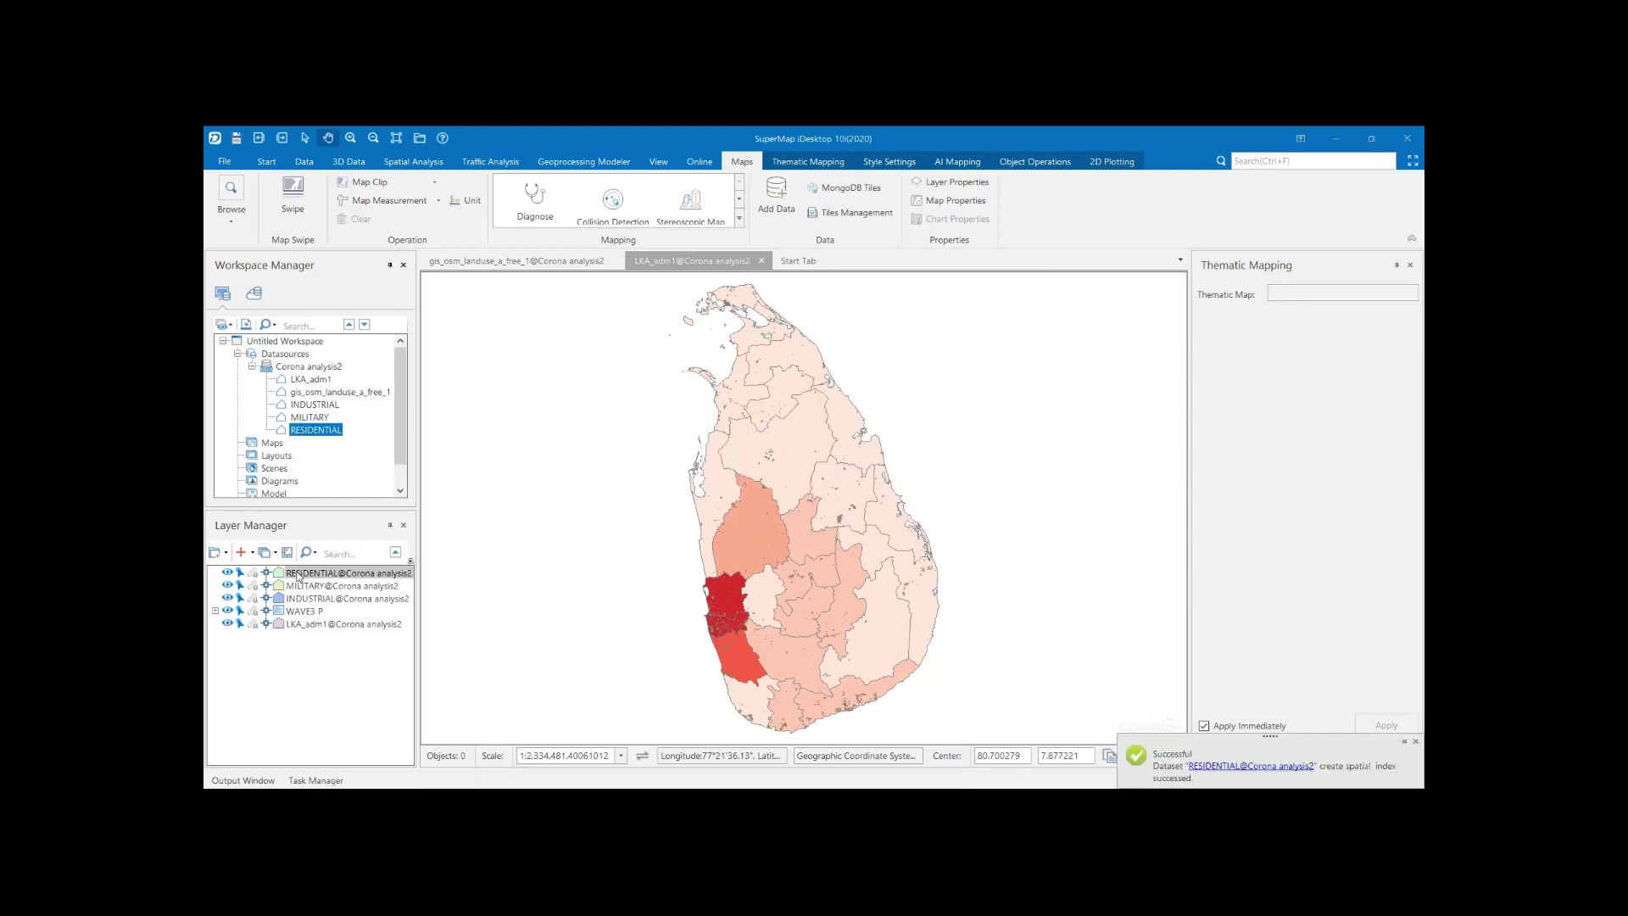
- Hide the MILITARY and RESIDENTIAL layers
left_click(297, 599)
left_click(227, 585)
left_click(227, 572)
- Create a dot density thematic map from the INDUSTRIAL layer with the Default template
left_click(311, 599)
right_click(311, 598)
left_click(364, 552)
left_click(657, 437)
left_click(765, 354)
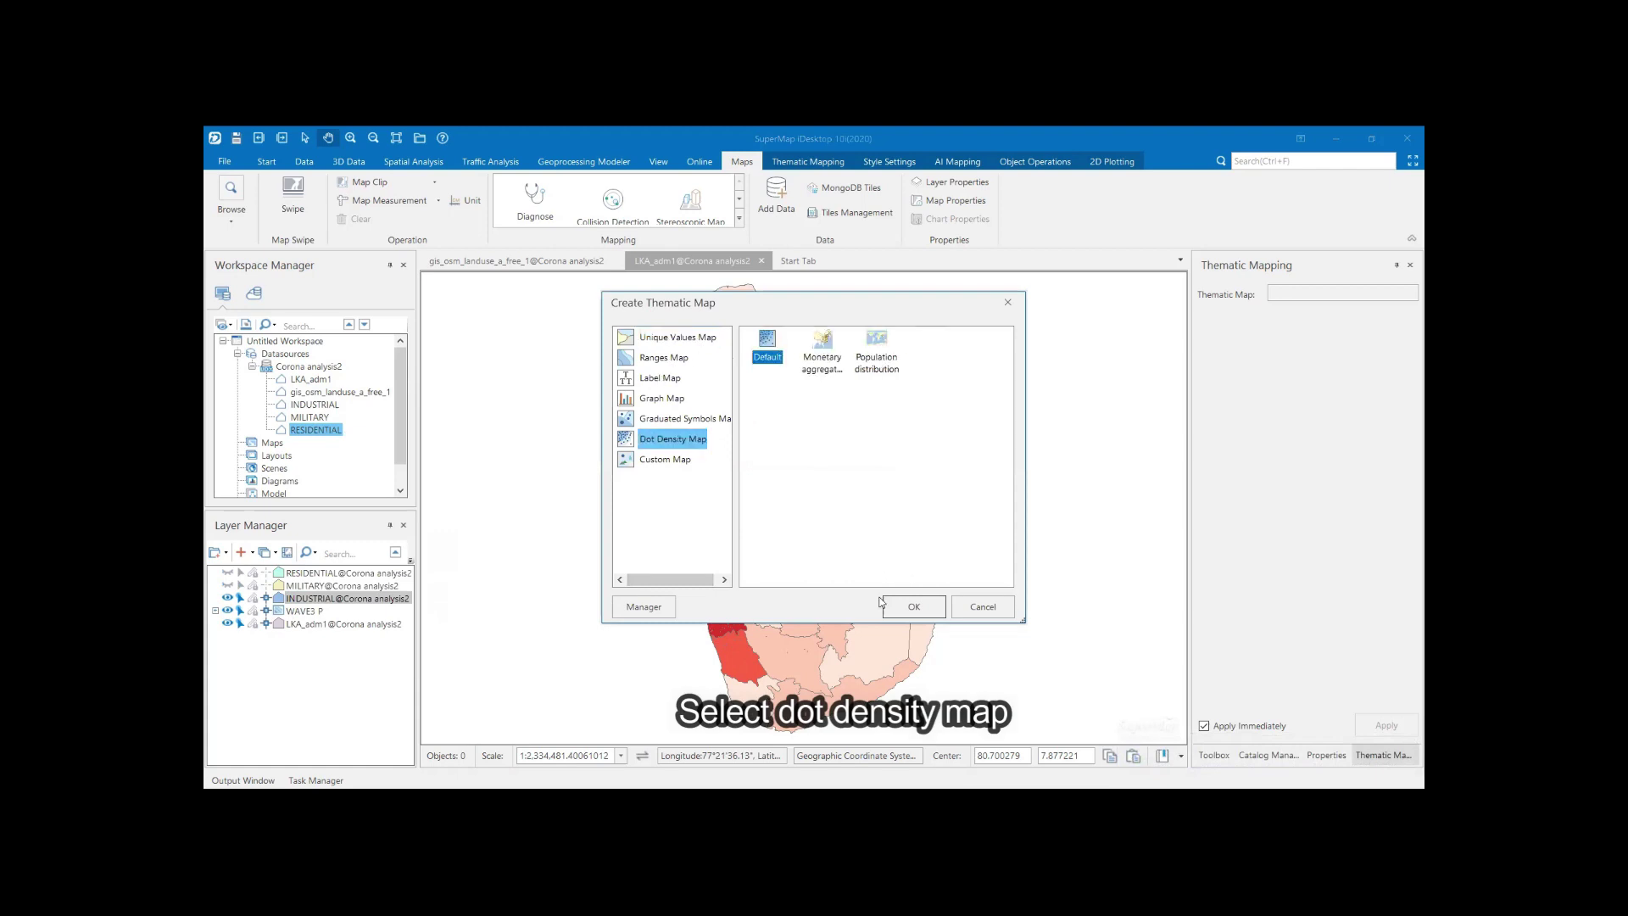
left_click(895, 597)
- Set the dot style of the INDUSTRIAL dot density map to the Village marker symbol in dark blue
scroll(780, 624, "up", 3)
scroll(780, 624, "down", 3)
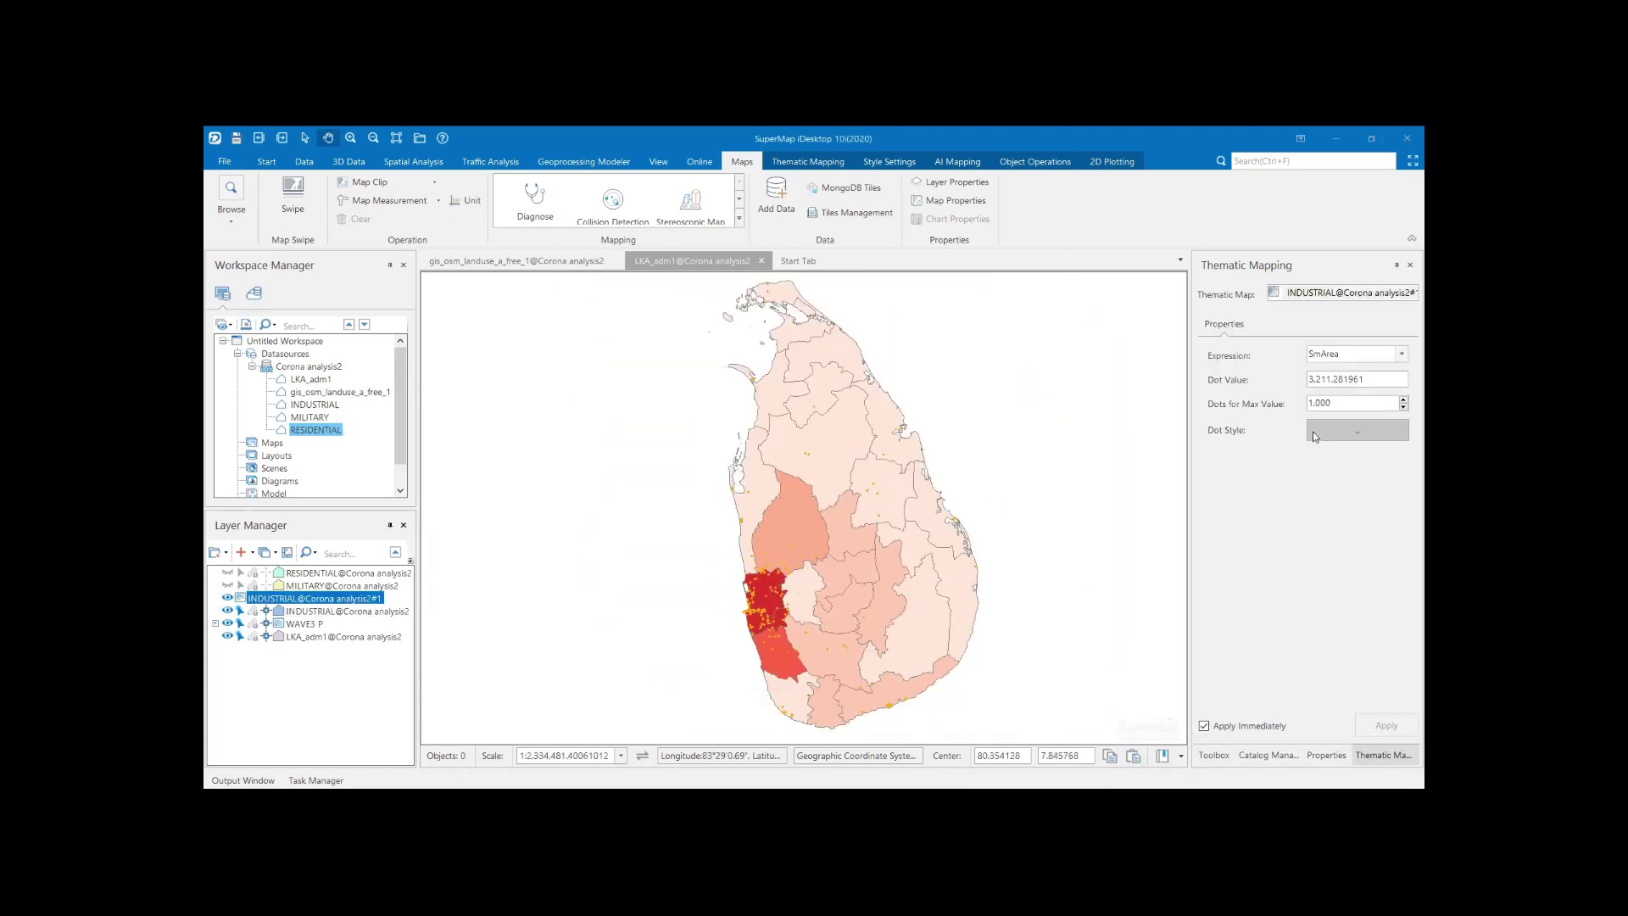
left_click(1357, 430)
left_click(648, 416)
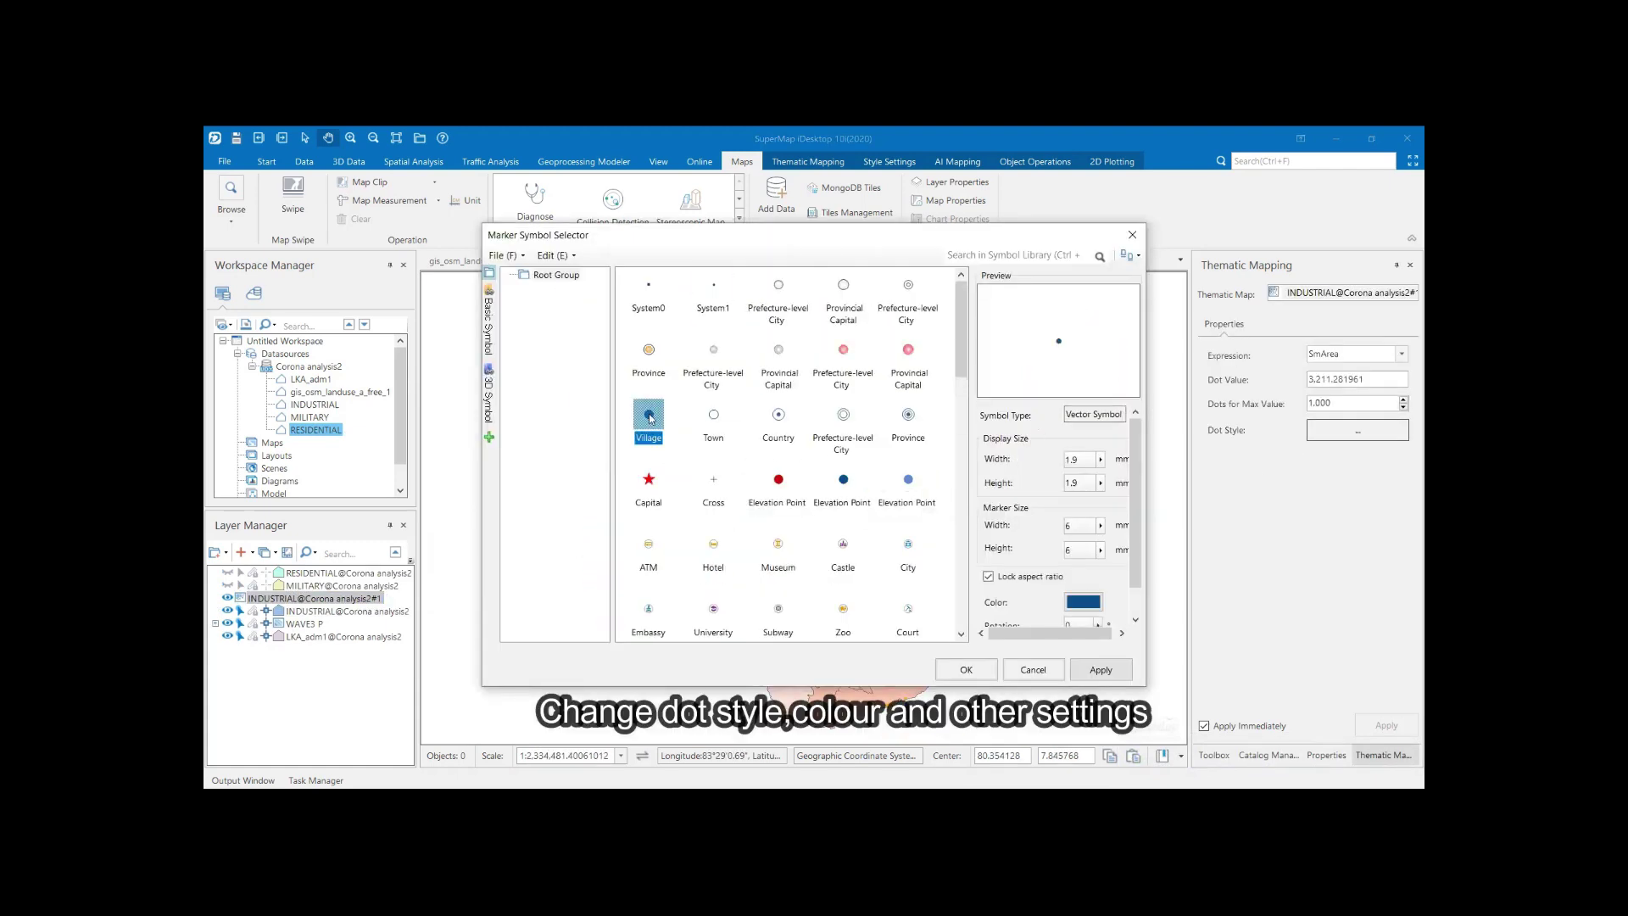
left_click(1082, 602)
left_click(1158, 730)
left_click(979, 670)
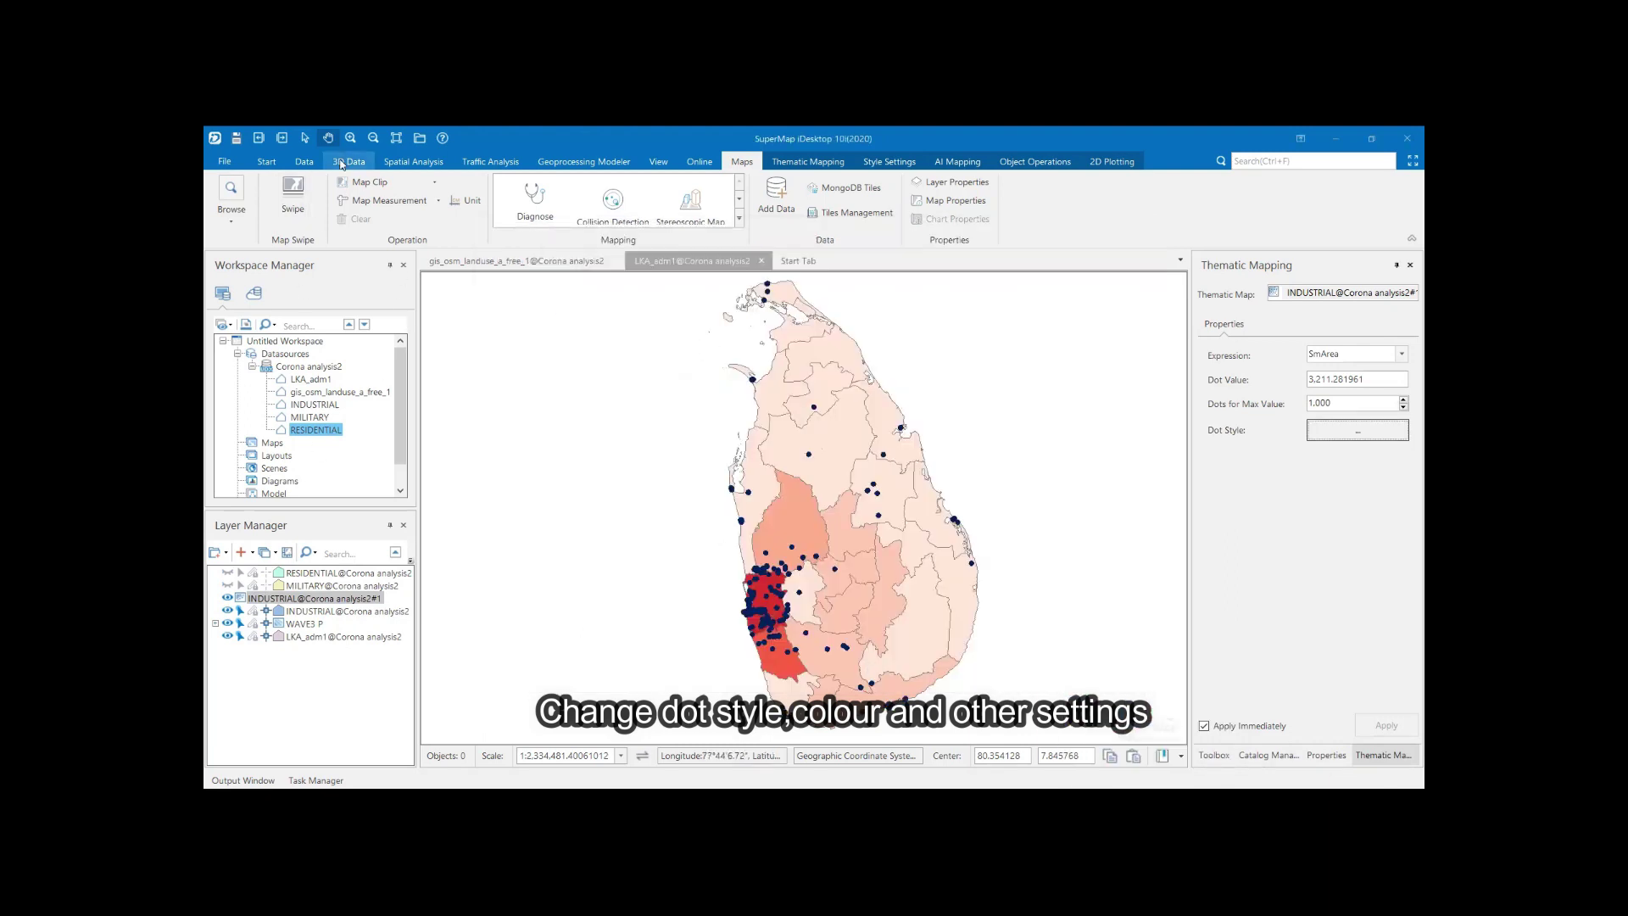
- Save the map and the file workspace as CORONA_ANALYSIS2.smwu in the super map project folder
left_click(225, 161)
left_click(211, 249)
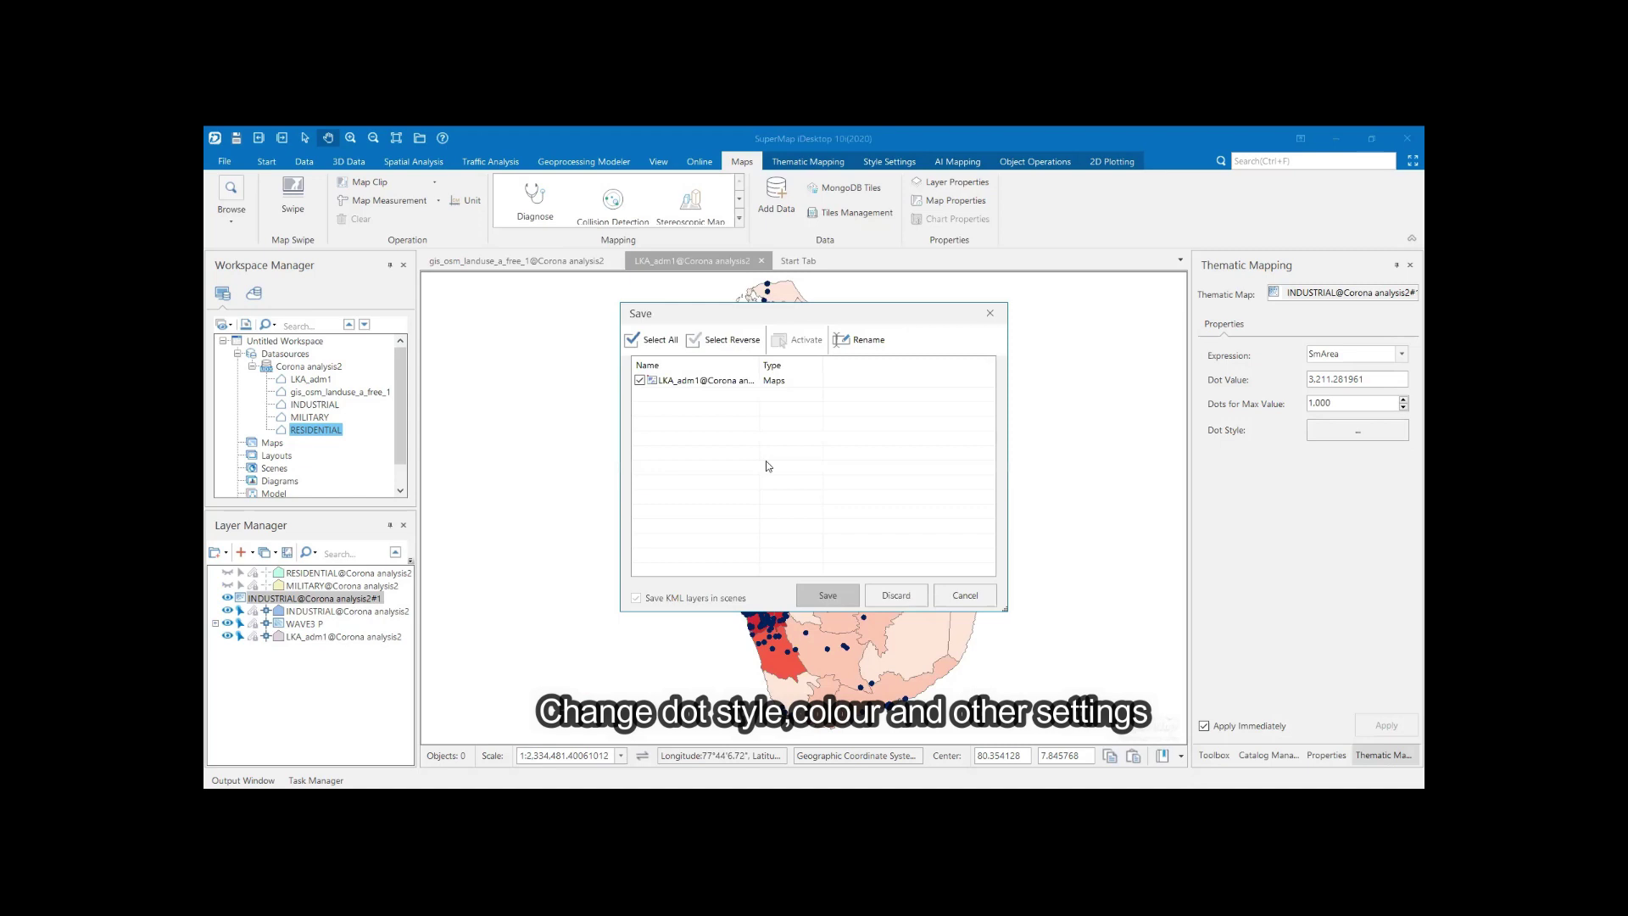
left_click(829, 595)
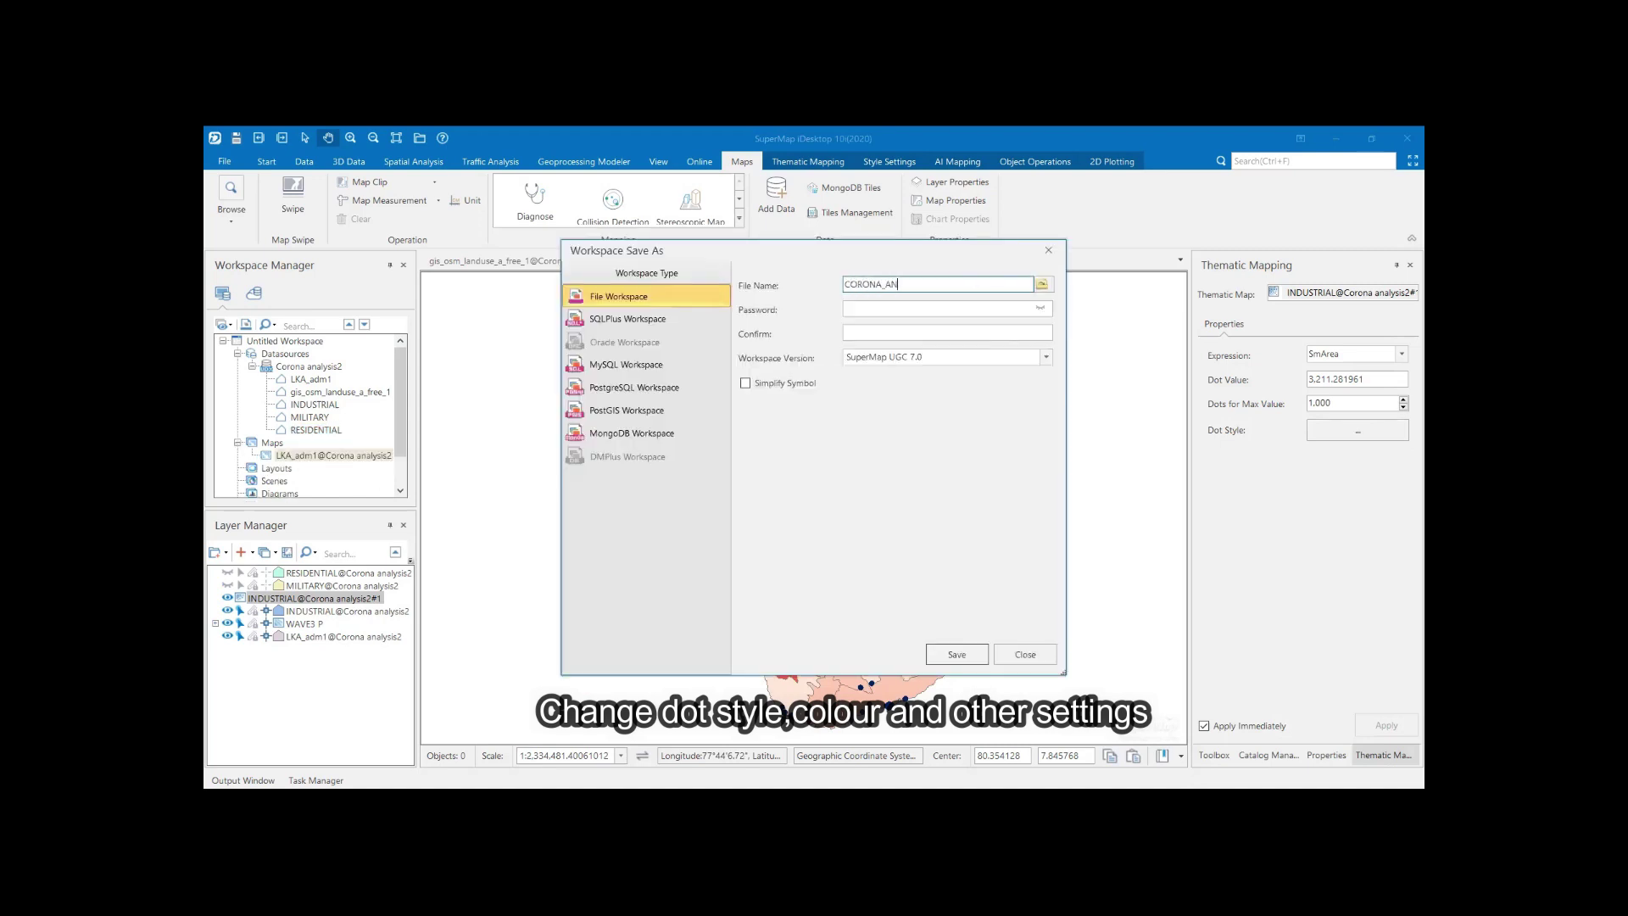
left_click(1042, 284)
left_click(623, 390)
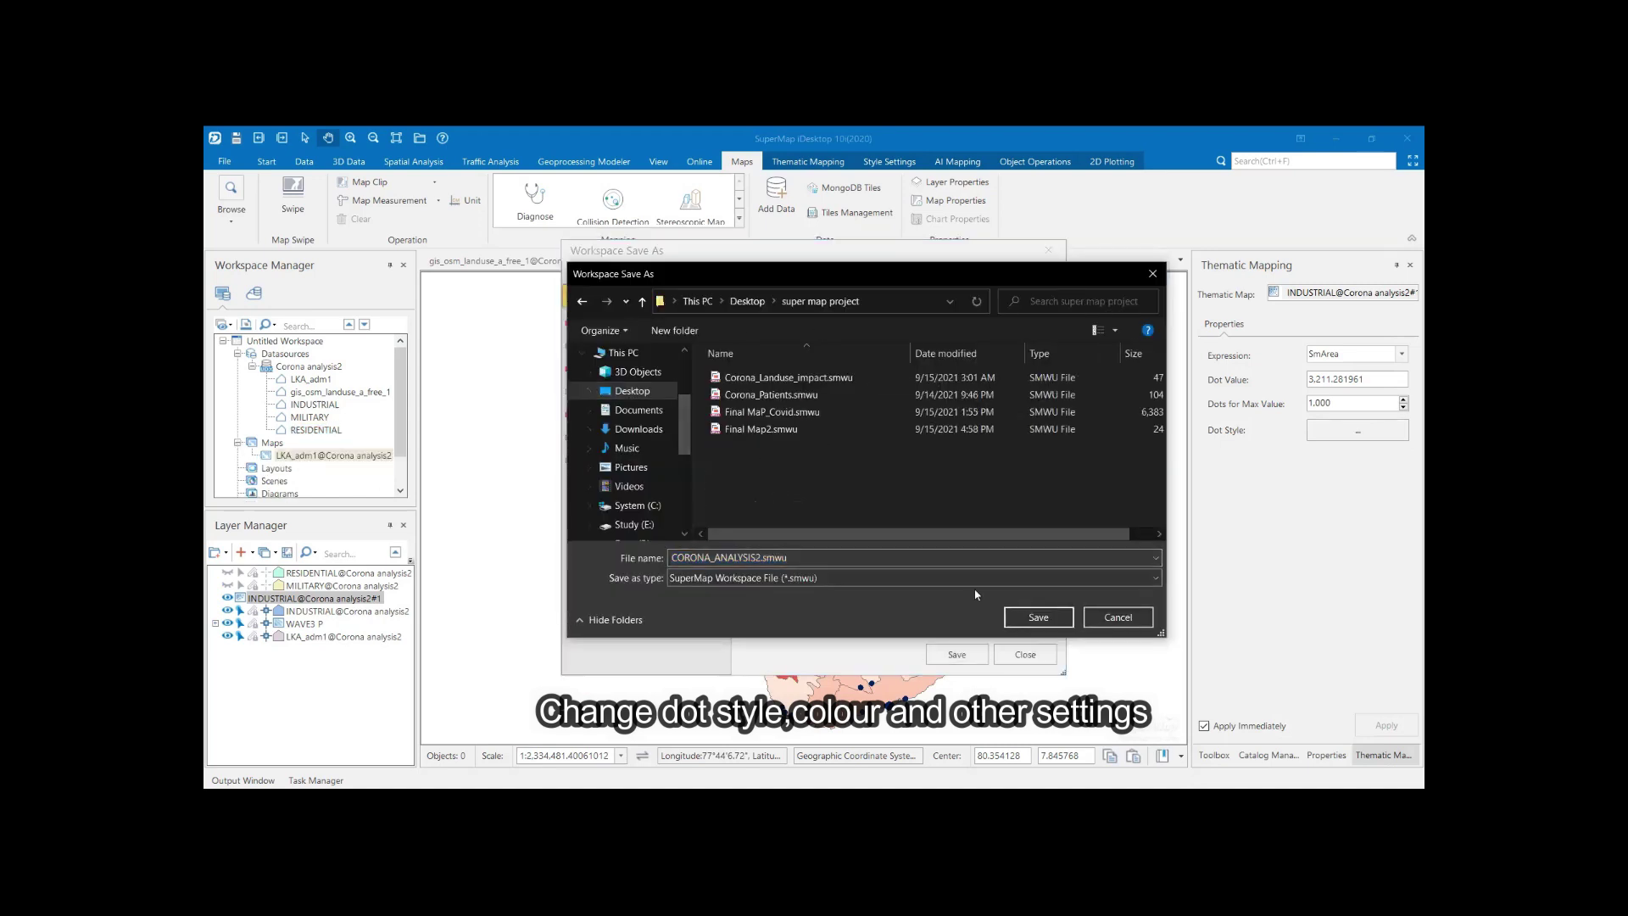
left_click(1036, 616)
left_click(953, 655)
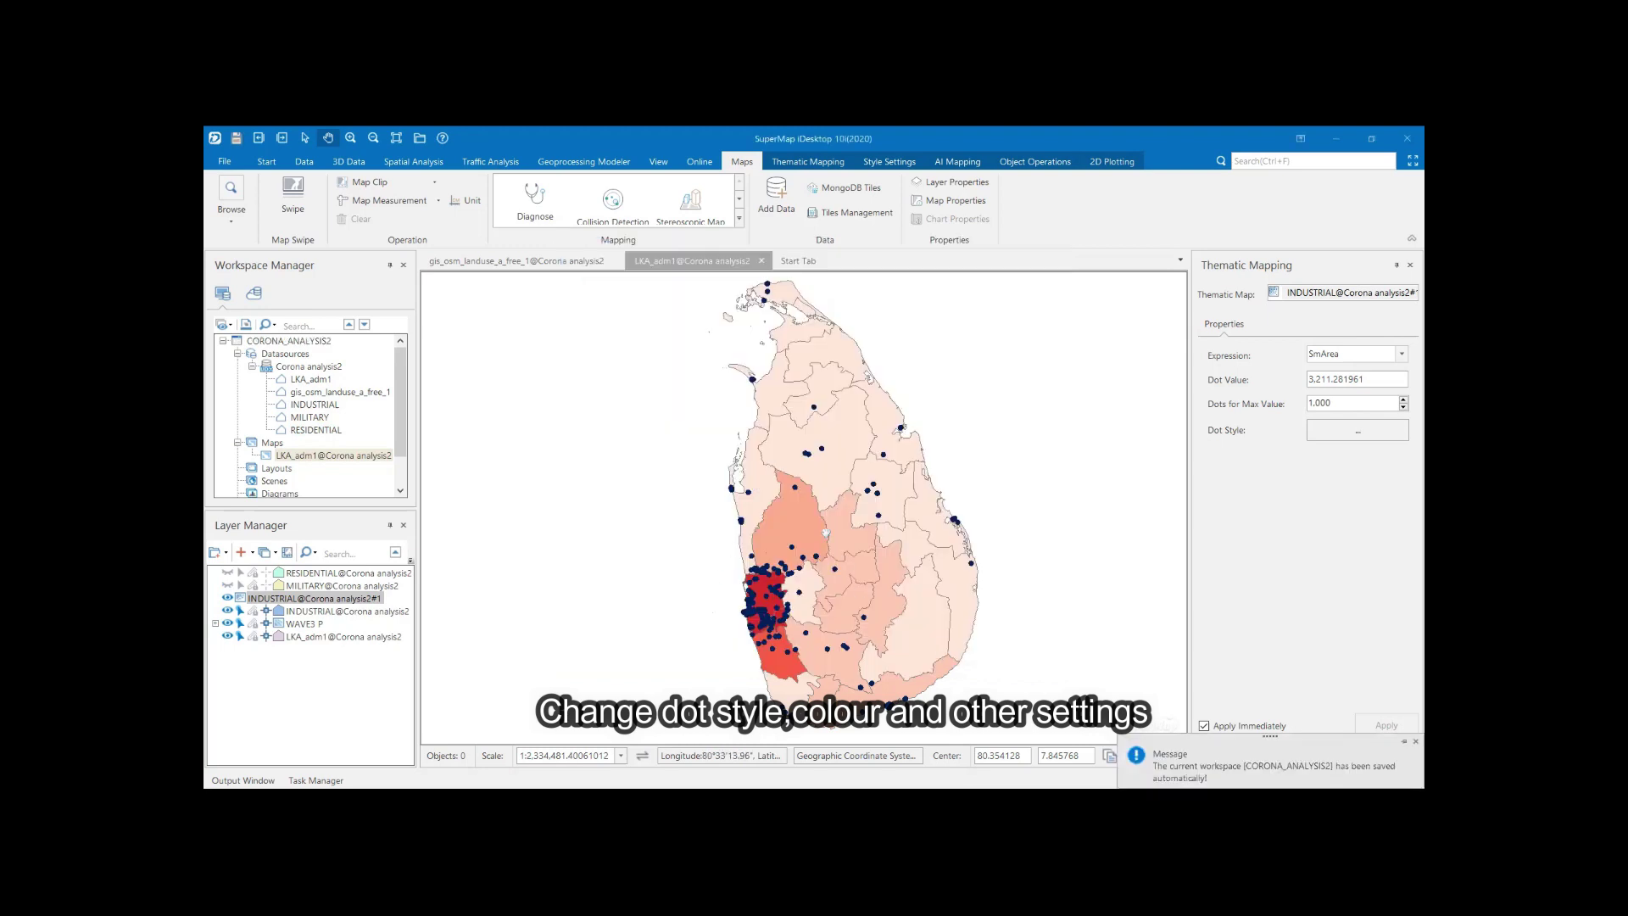
- Rename the saved LKA_adm1 map as INDUSTRIAL
right_click(321, 455)
left_click(379, 573)
type("INDUSTRIA")
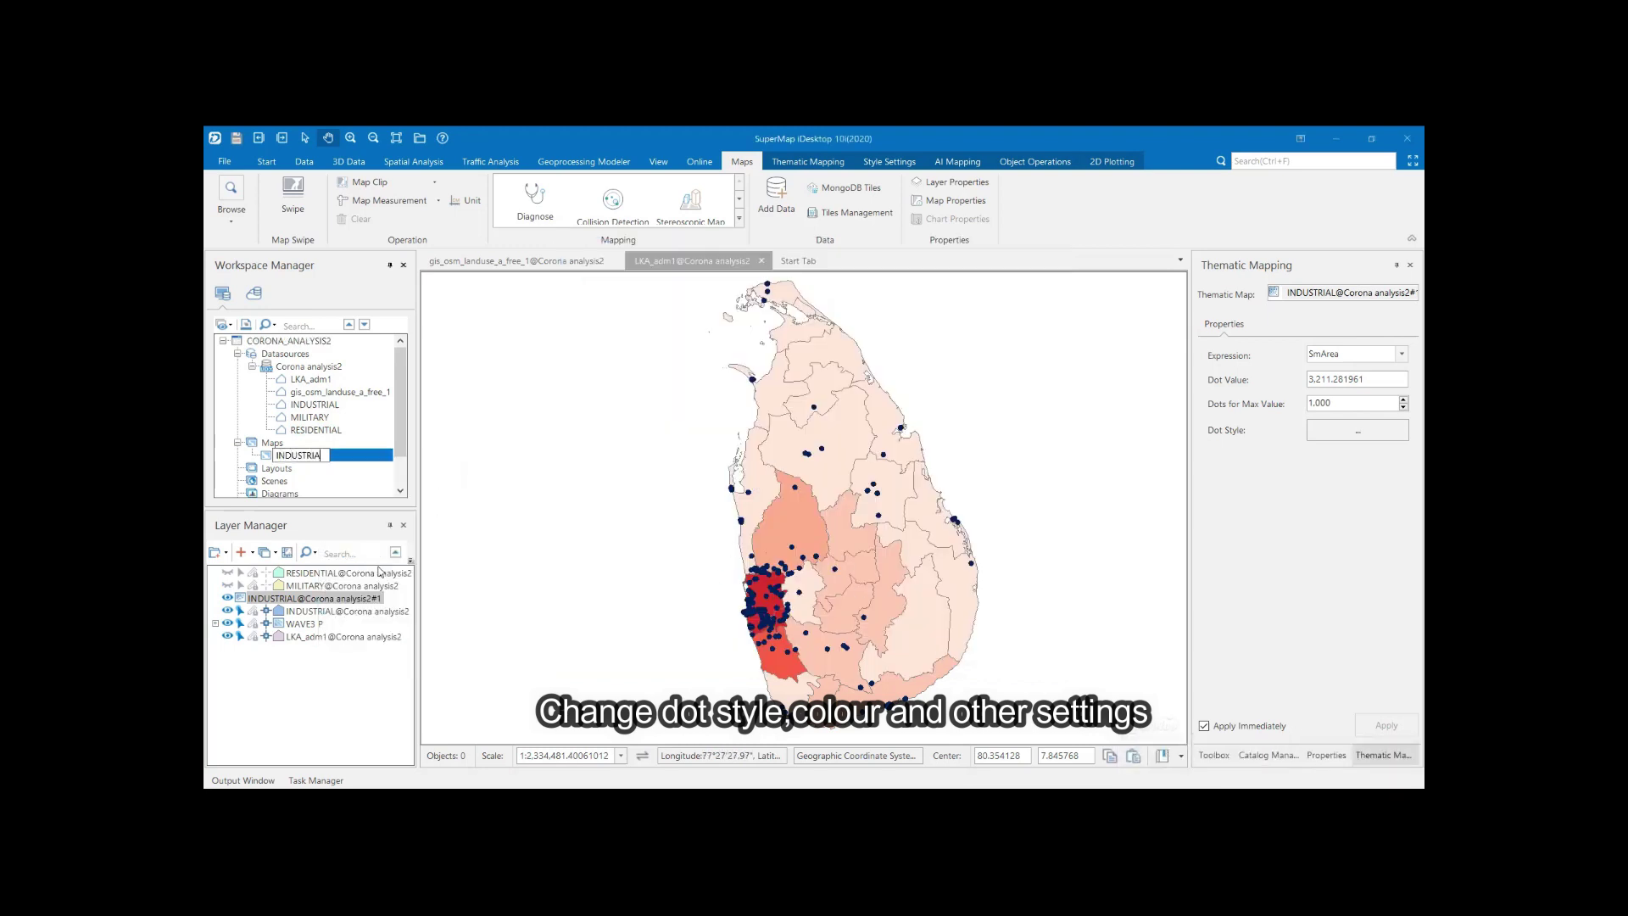
type("L")
key("Return")
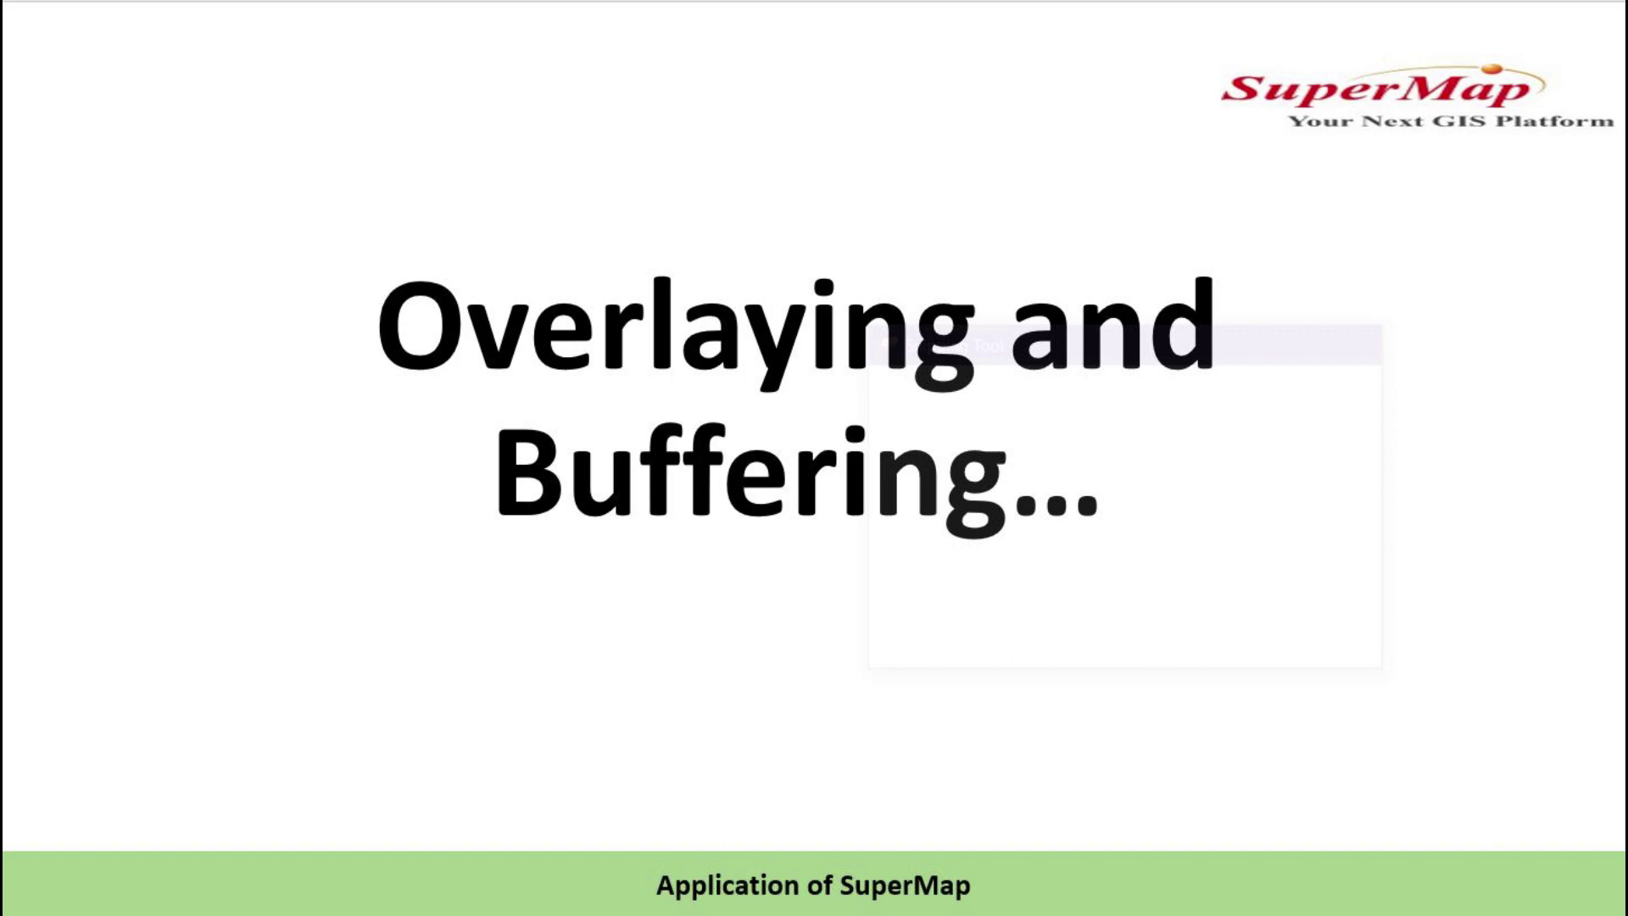
- Create the file datasource Covid_analysis3 in the super map project folder and import the health facilities, land use, roads and LKA_adm1 shapefiles
type("ysis3")
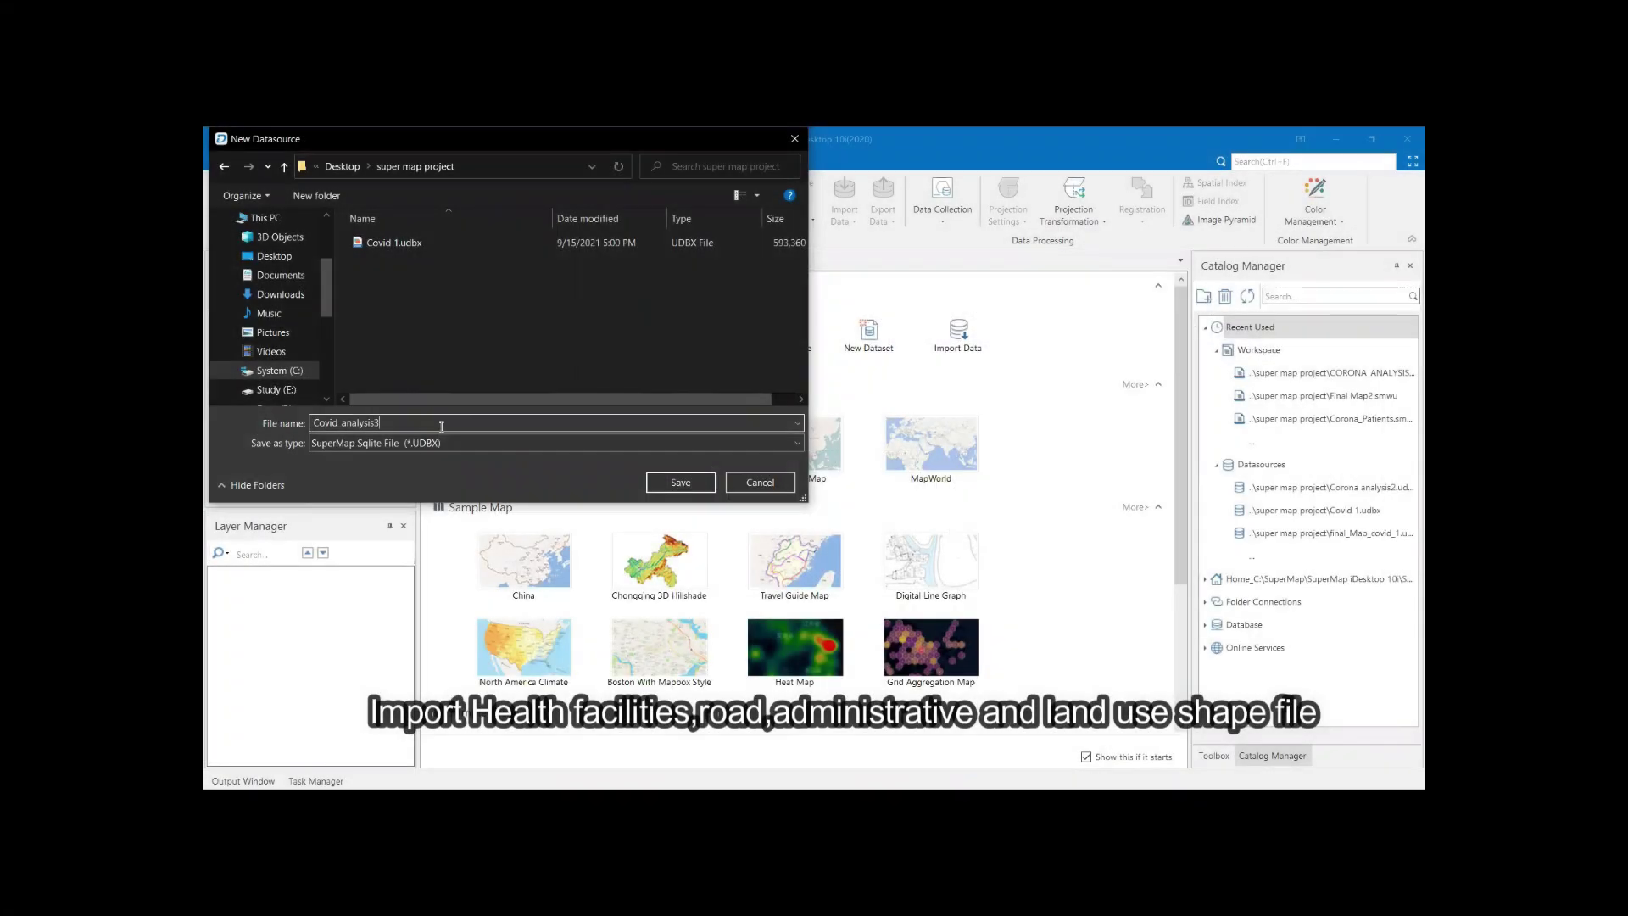
left_click(681, 482)
right_click(309, 367)
left_click(368, 434)
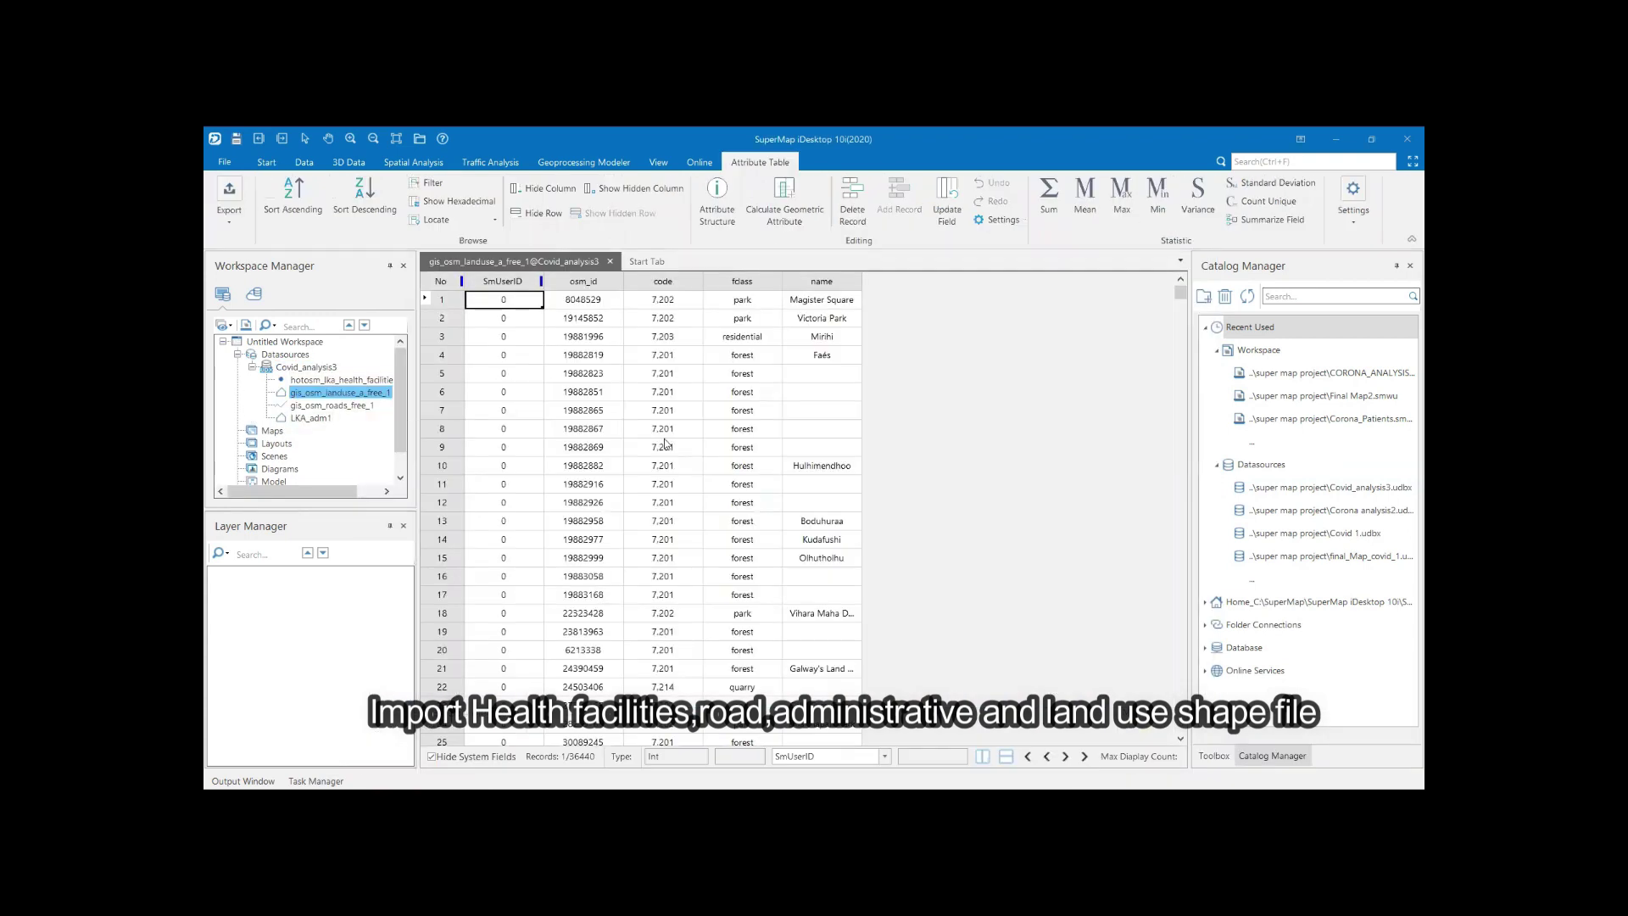
- Query the land use dataset for fclass 'residential', 'industrial' or 'military' and save the results in Covid_analysis3 as Crowded_areas
left_click(413, 162)
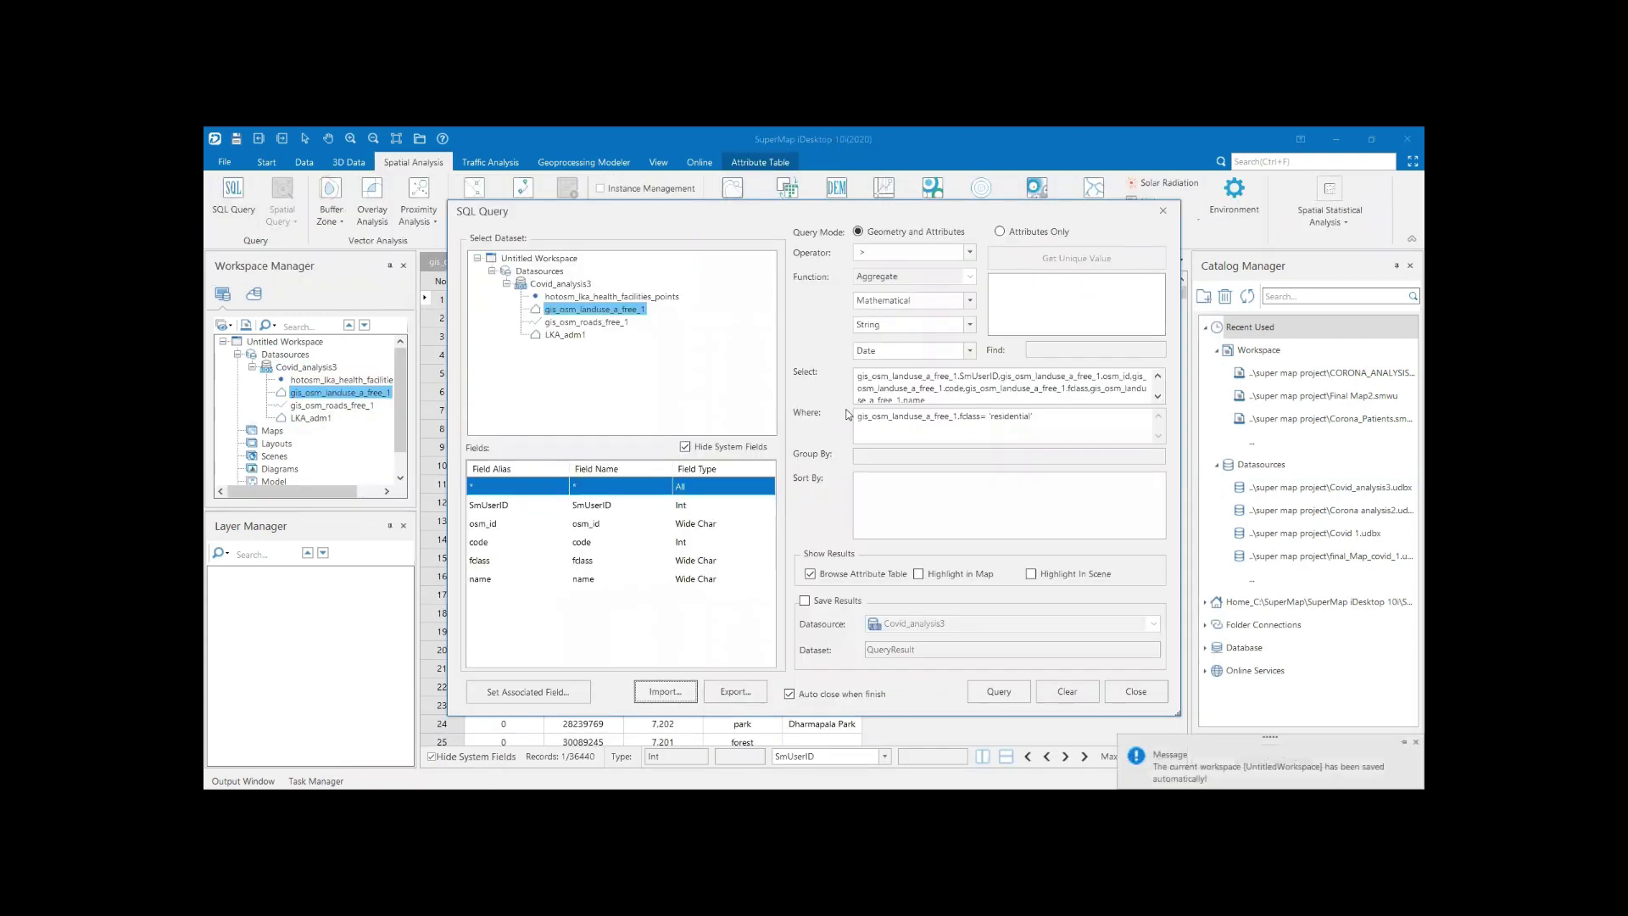
double_click(475, 560)
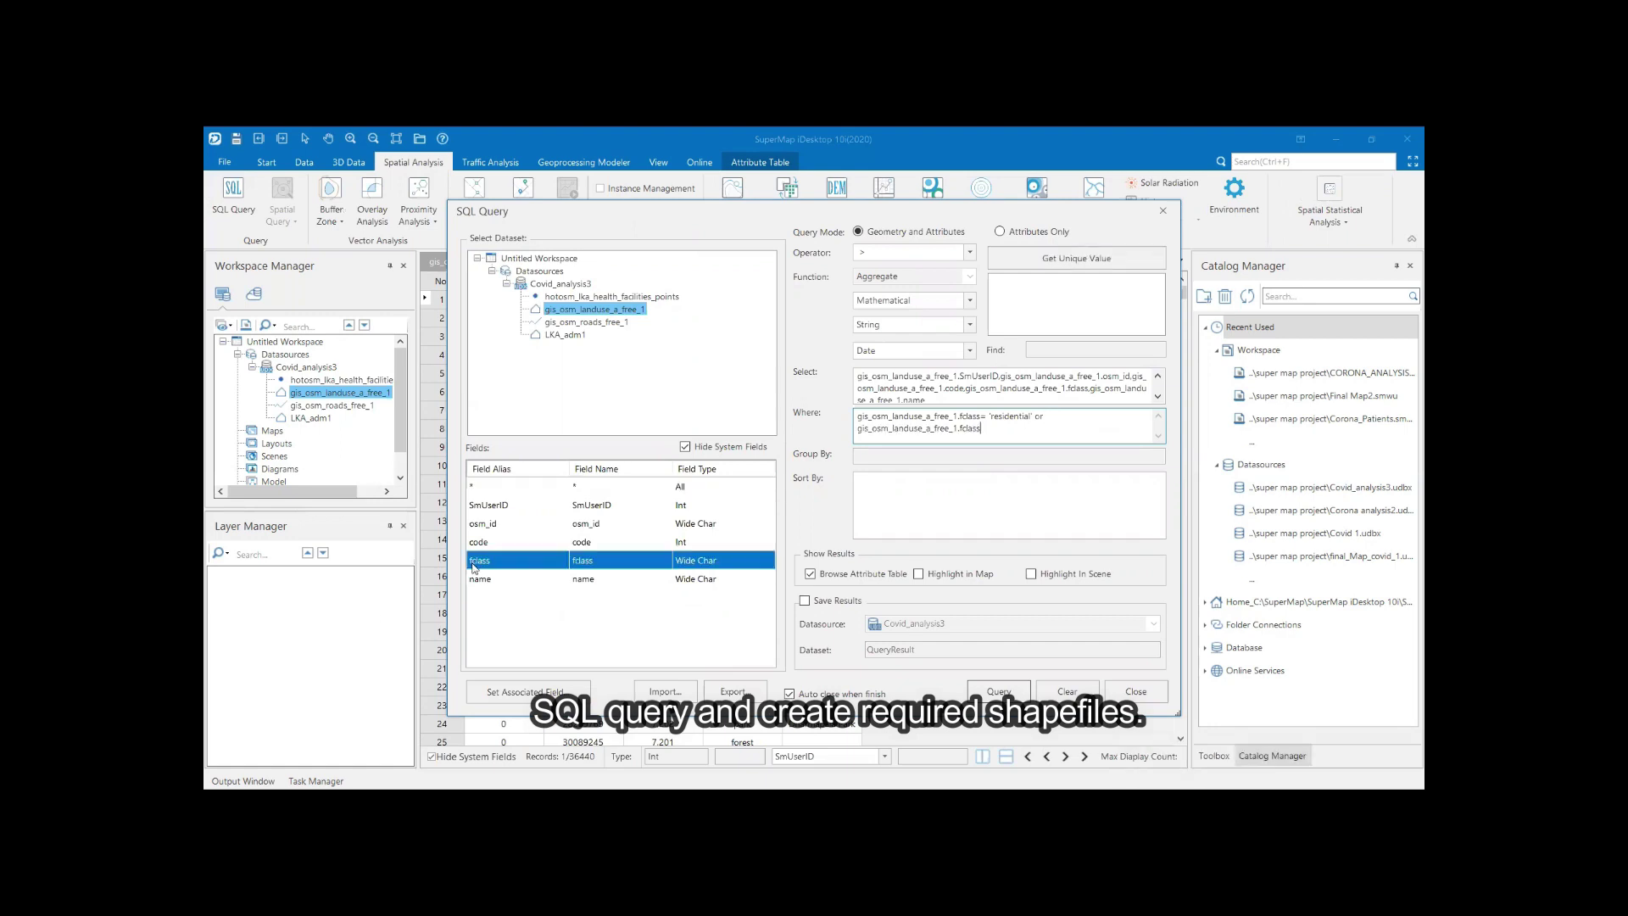
left_click(1076, 258)
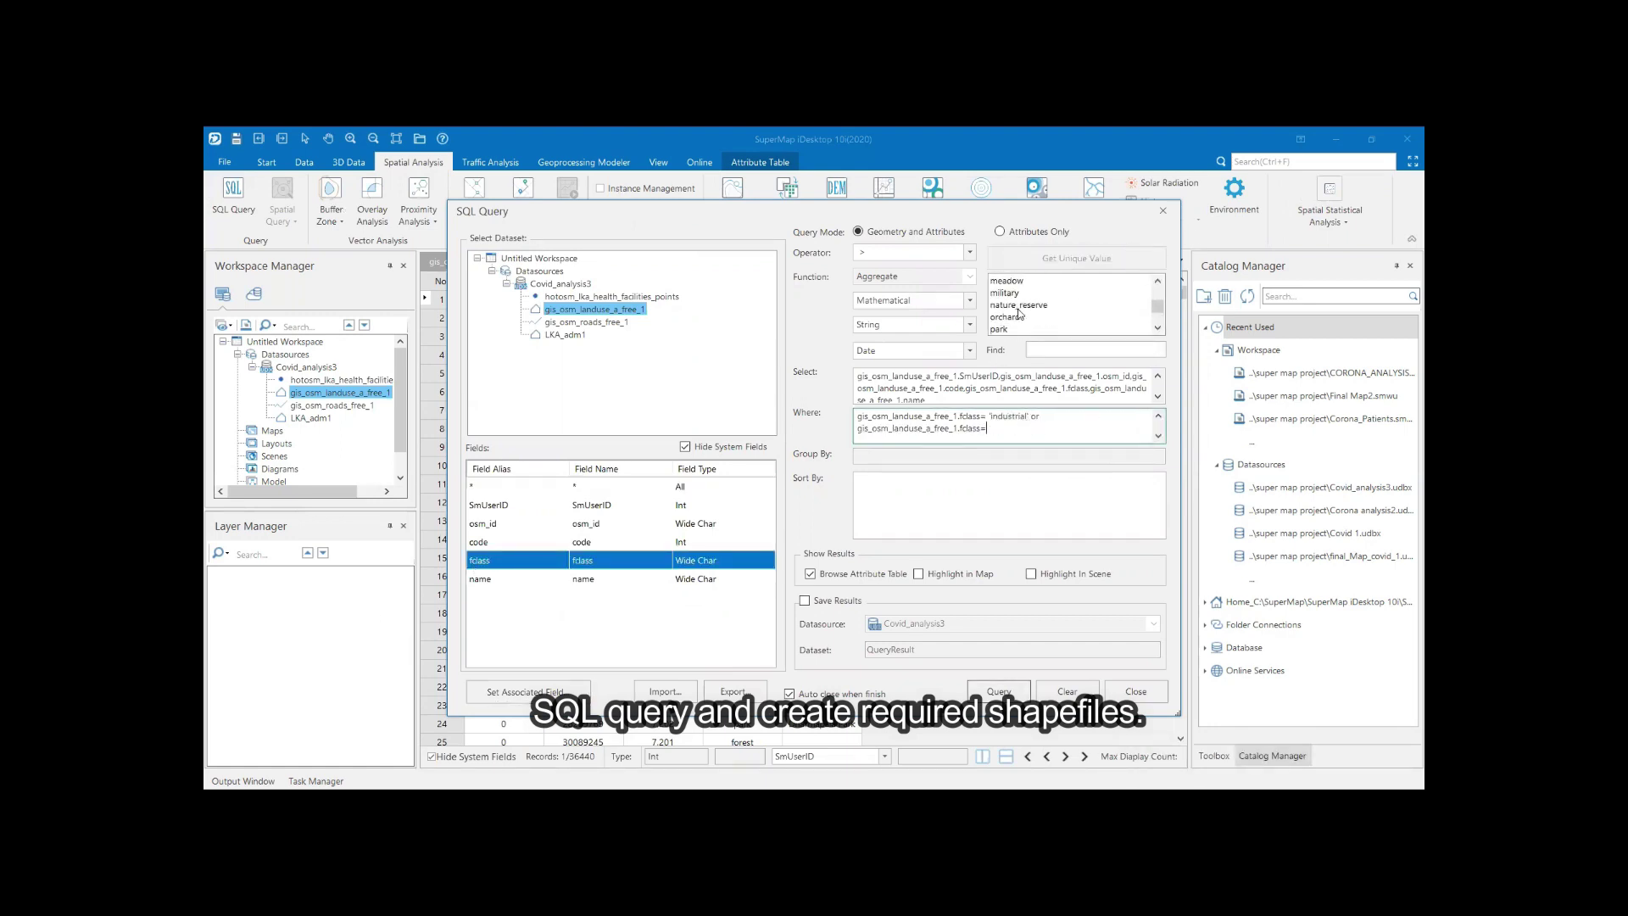
left_click(804, 600)
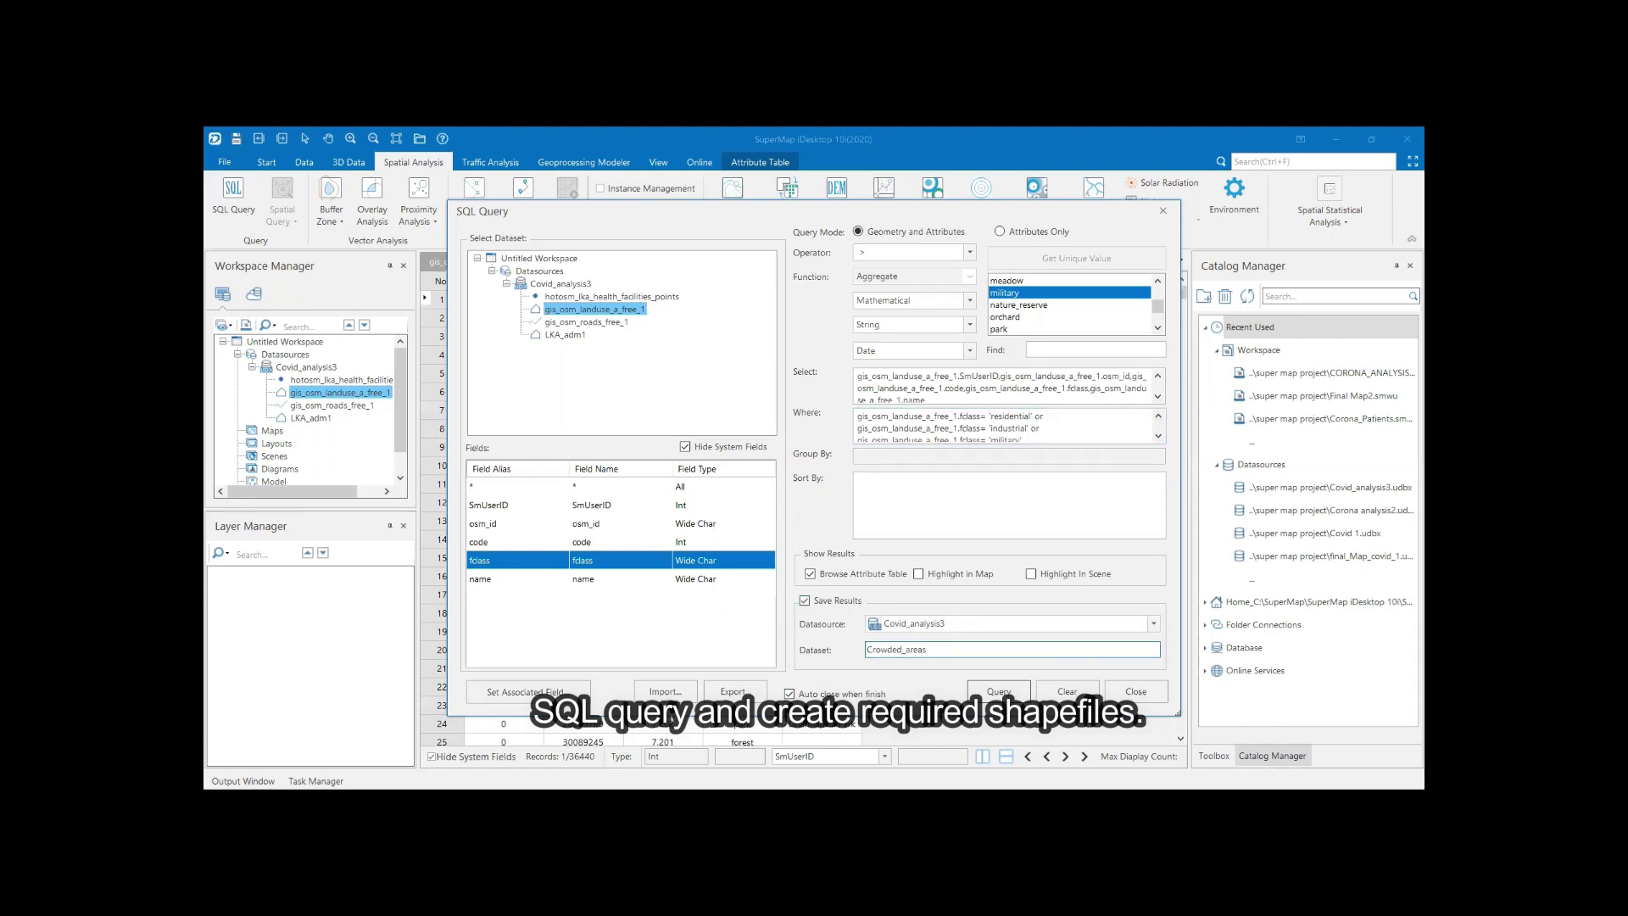
left_click(989, 688)
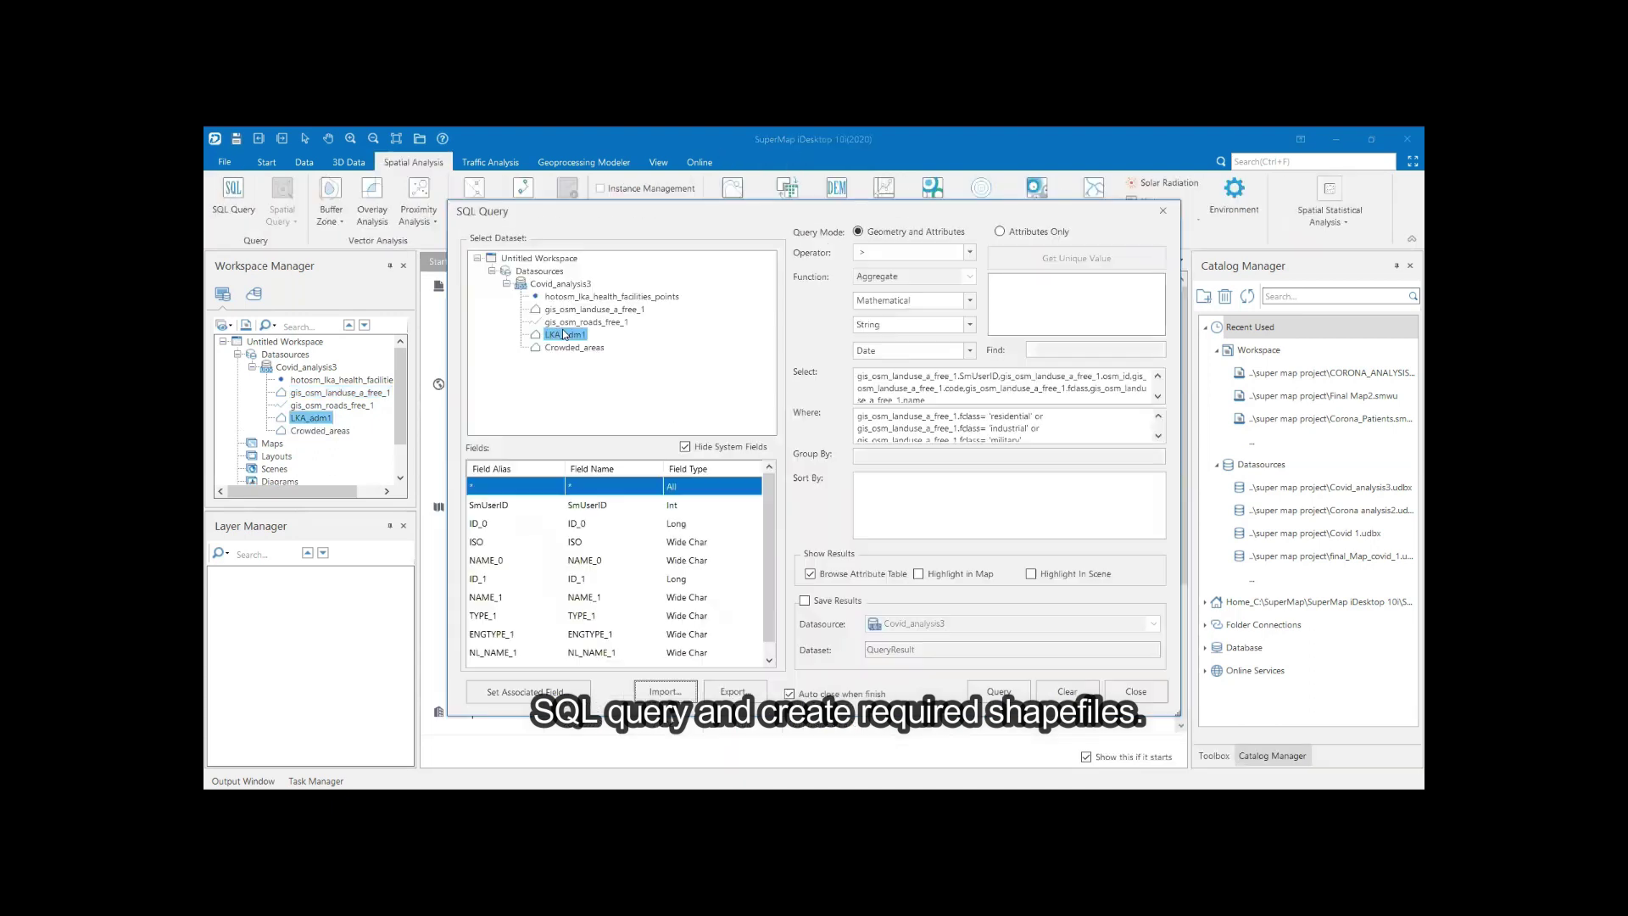
- Clear the previous query expressions and select the LKA_adm1 attribute fields through VARNAME_1 for the new SQL query
left_click_drag(857, 376, 946, 400)
key("Delete")
left_click_drag(857, 428, 1056, 464)
left_click(488, 505)
left_click(975, 385)
double_click(485, 506)
double_click(482, 524)
double_click(480, 543)
double_click(485, 560)
double_click(482, 579)
double_click(488, 580)
double_click(512, 653)
- Set the query condition to LKA_adm1.NAME_1 = 'Colombo'
left_click(933, 422)
double_click(490, 579)
left_click(1076, 259)
left_click(975, 420)
type("= 'Colombo")
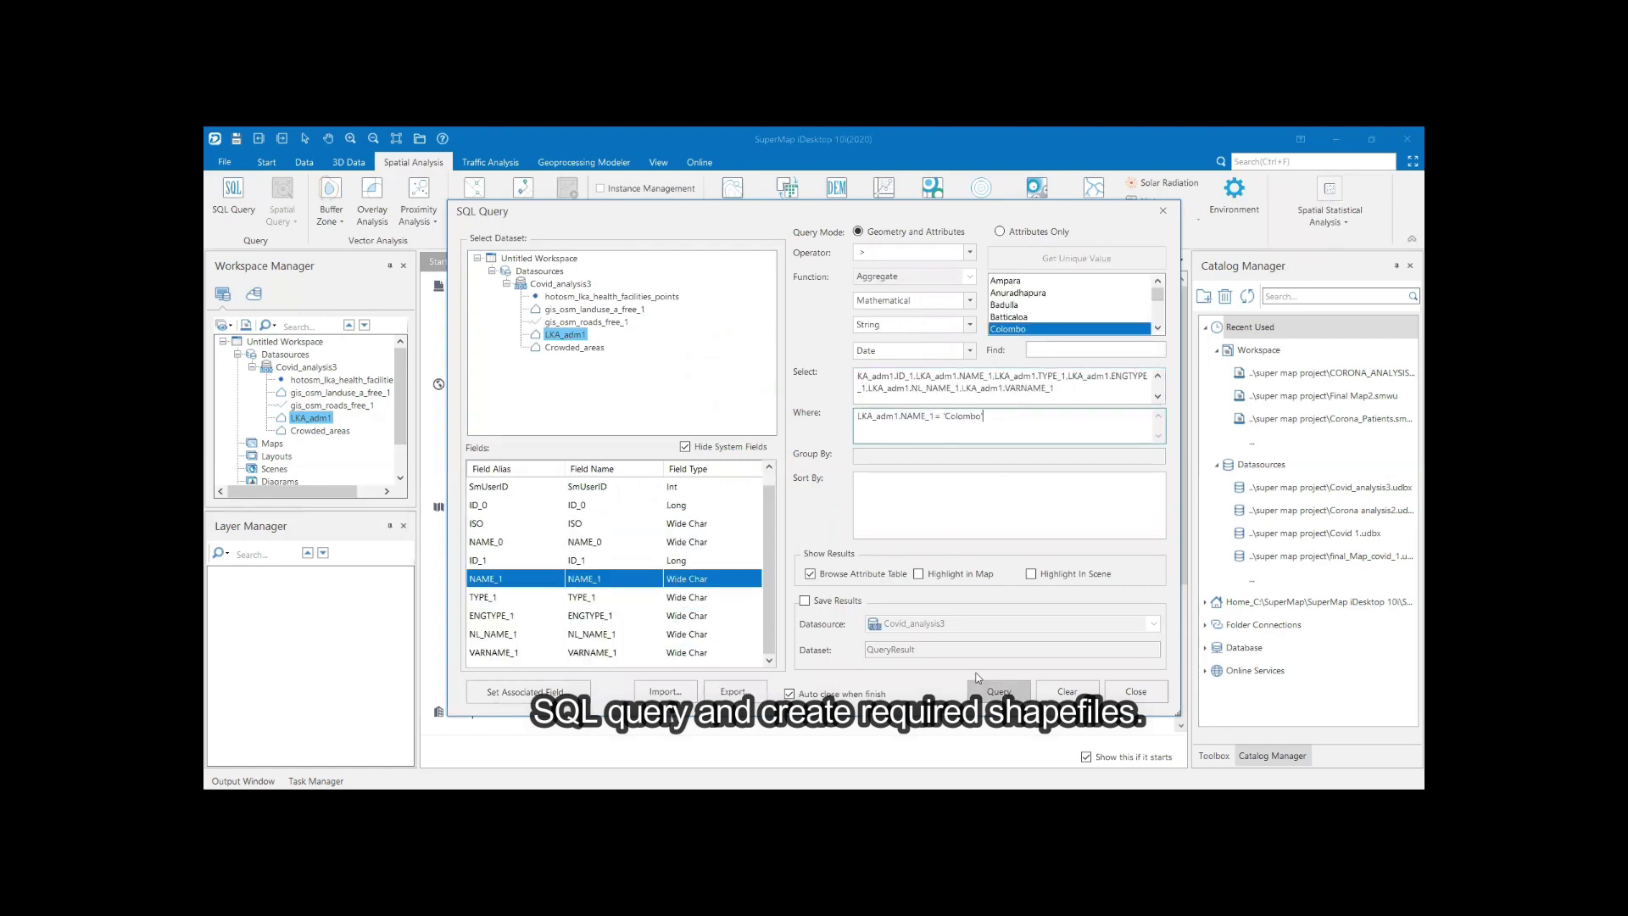
- Run the query and save its results in Covid_analysis3 as the dataset Colombo_district
left_click(804, 601)
double_click(903, 650)
type("Colombo_distr")
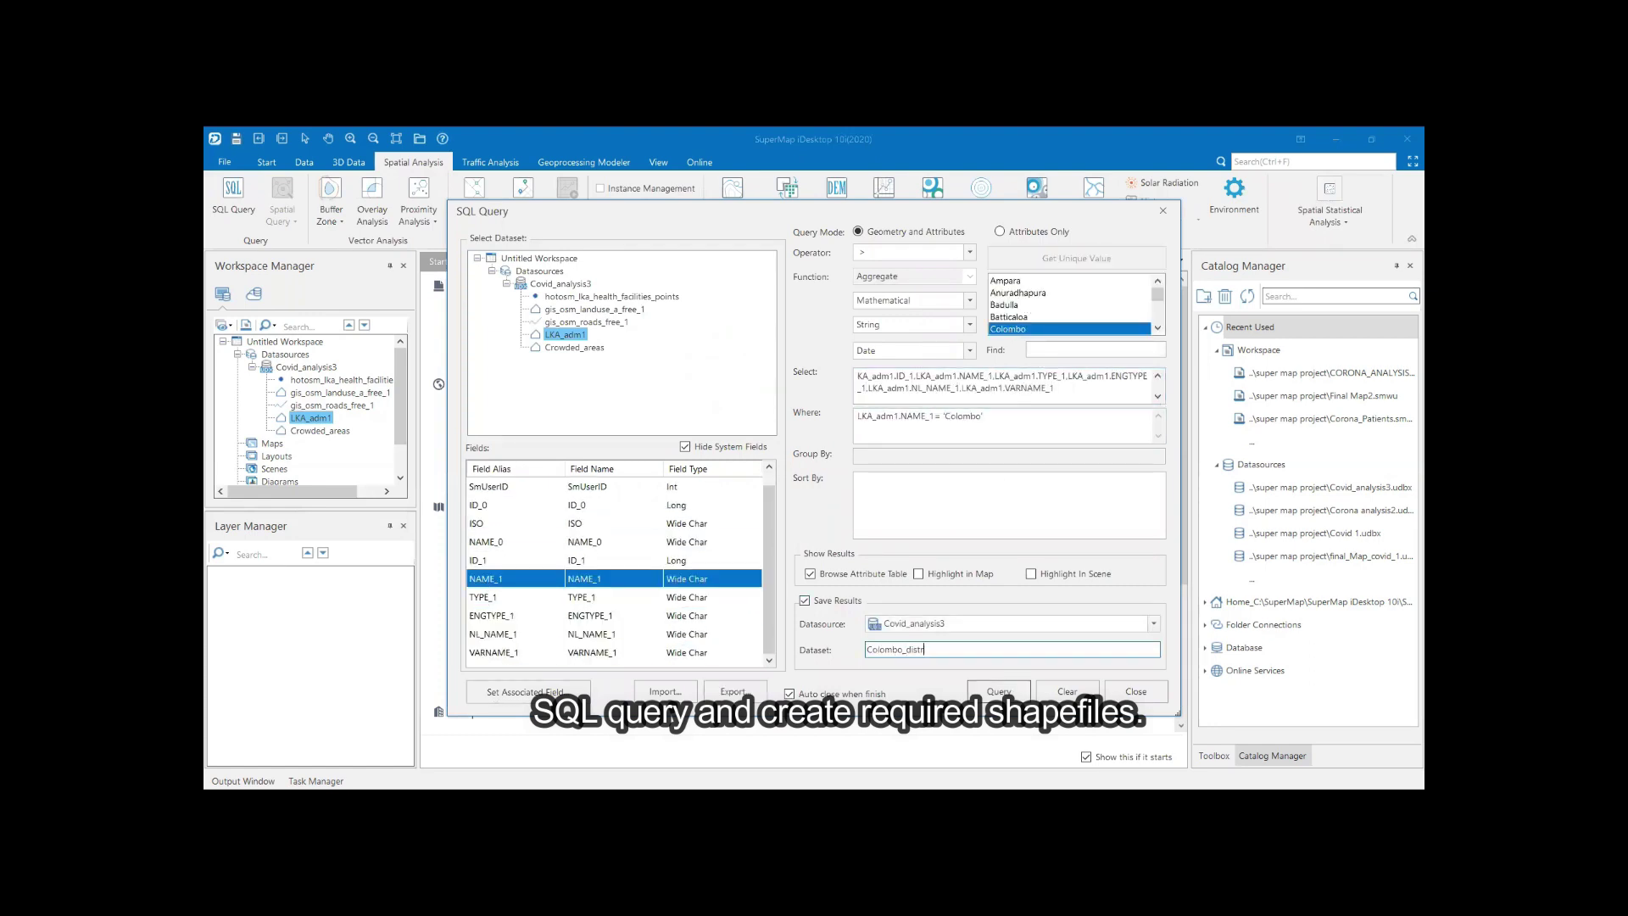
type("ict")
left_click(999, 691)
- Clip Crowded_areas with Colombo_district by overlay analysis, naming the result dataset Cliped_Crowded_Areas
left_click(372, 200)
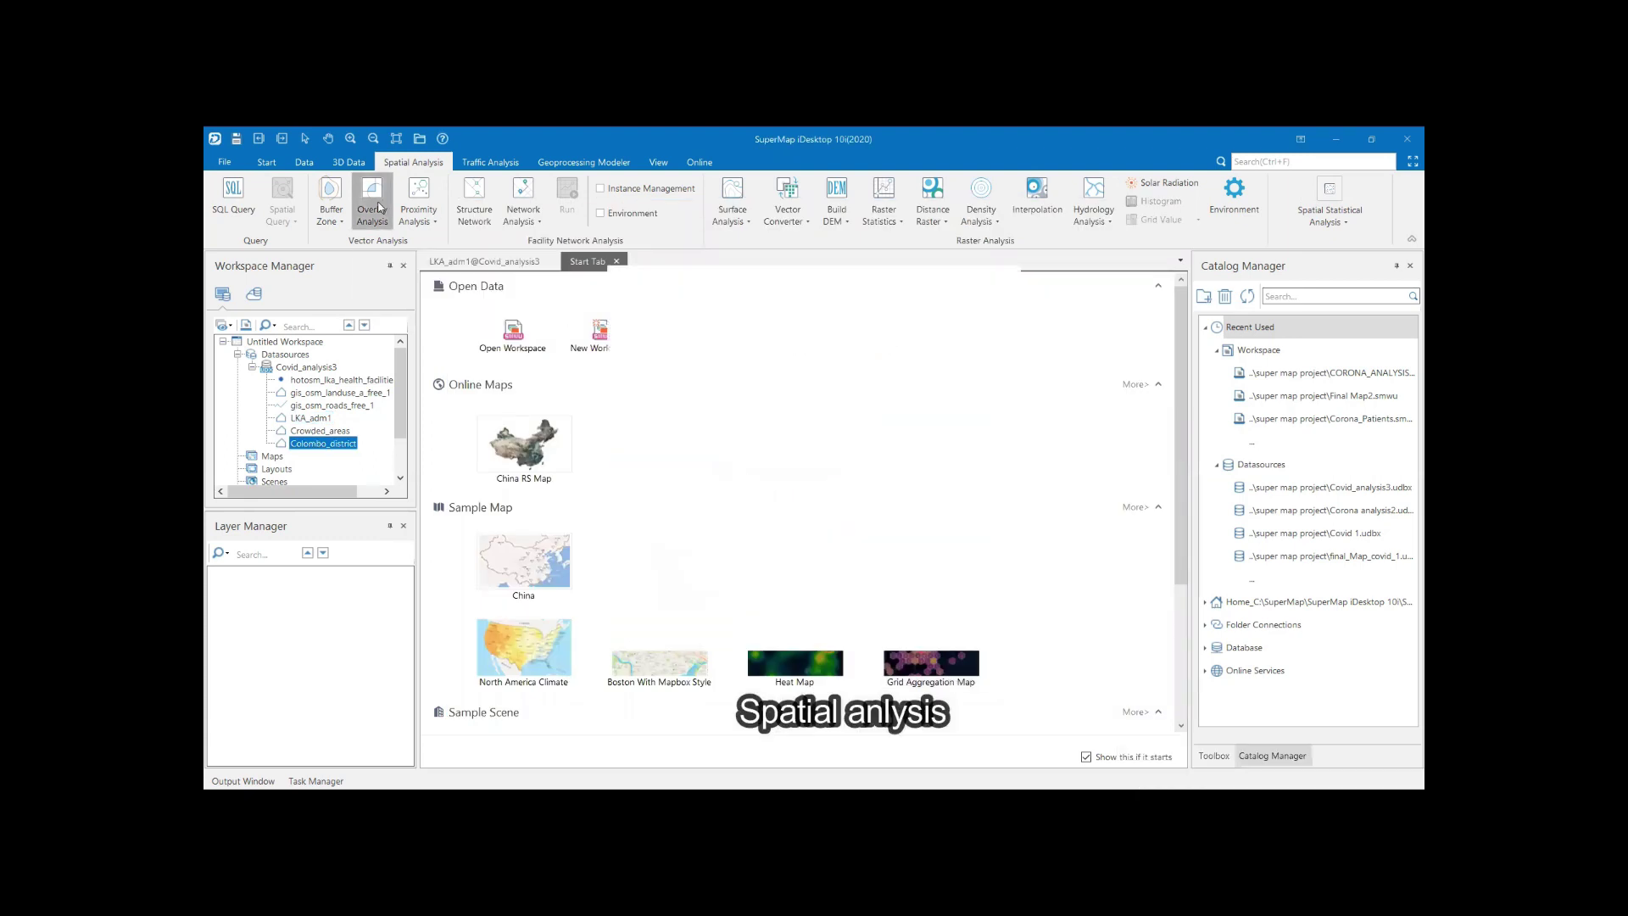
left_click(995, 357)
left_click(881, 422)
left_click(995, 437)
left_click(924, 480)
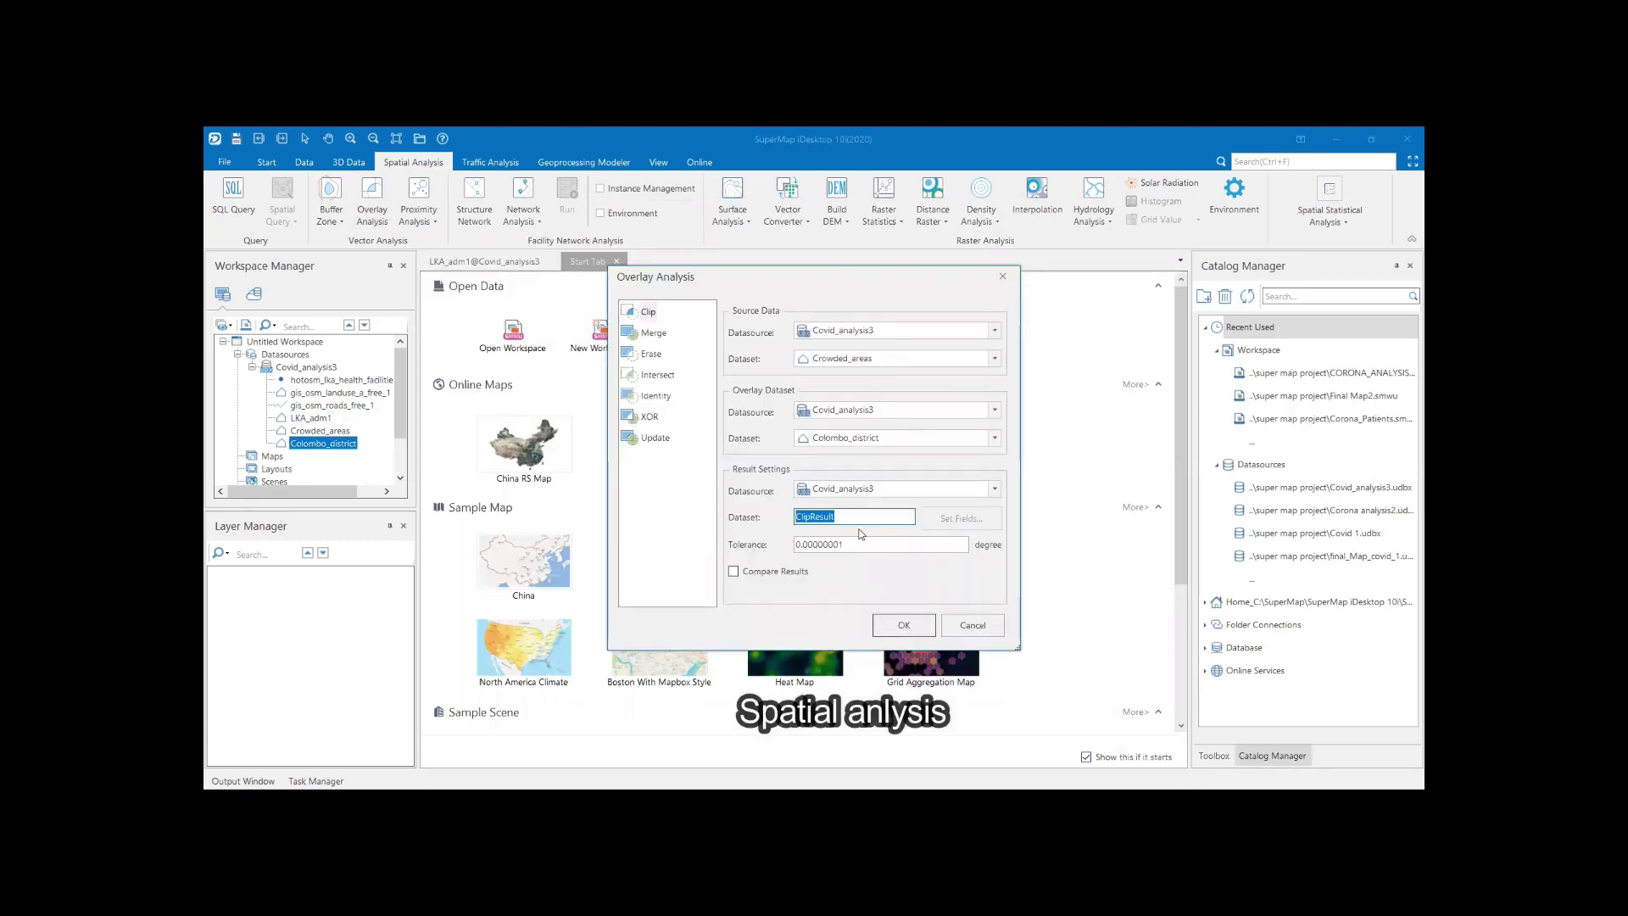
left_click(913, 629)
- Clip hotosm_lka_health_facilities_points with Colombo_district by overlay analysis, naming the result dataset Cliped_health_f
left_click(372, 199)
left_click(995, 358)
left_click(882, 370)
left_click_drag(834, 516, 804, 516)
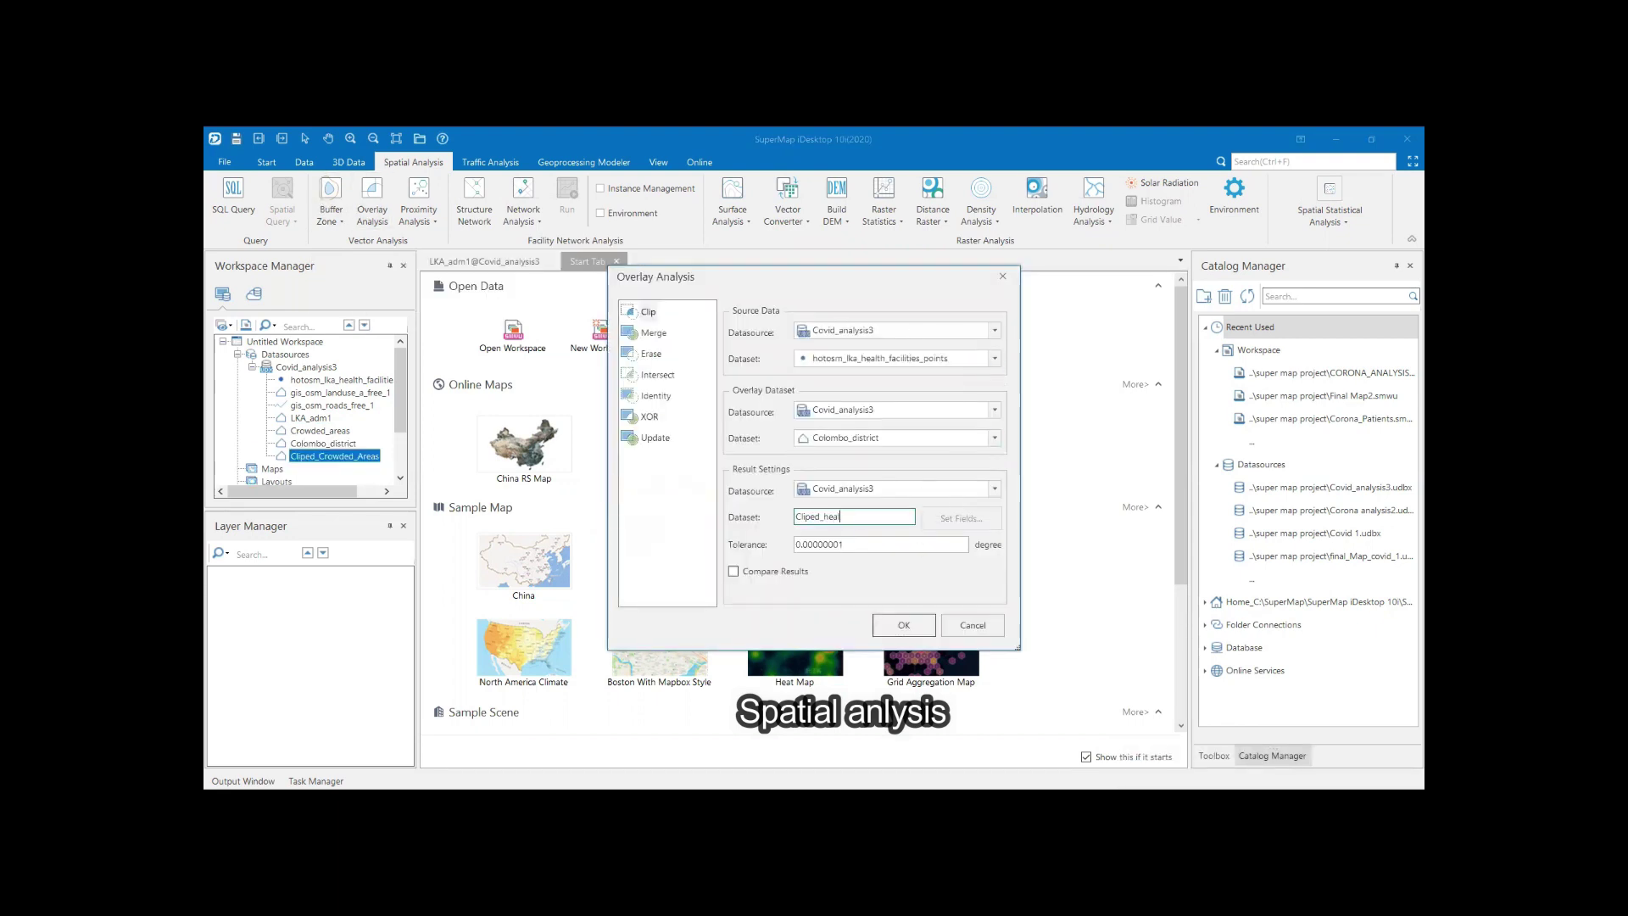
- Add Cliped_Crowded_Areas to a new map, and add Colombo_district and Cliped_health_f to that same map
right_click(310, 456)
left_click(352, 440)
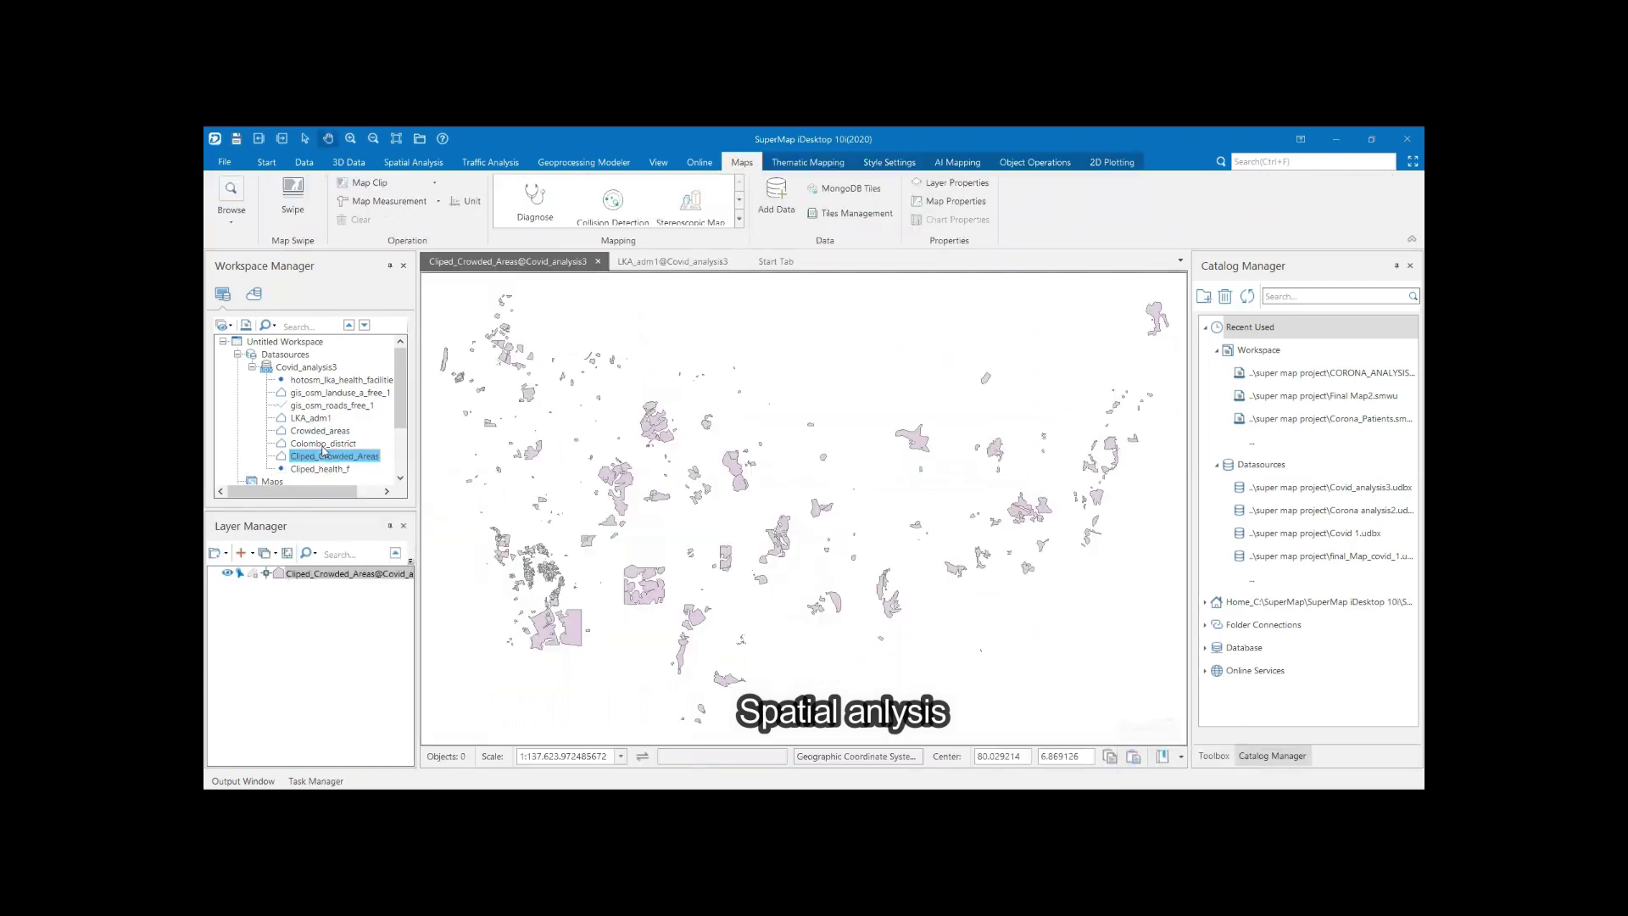
right_click(327, 444)
left_click(381, 455)
right_click(340, 469)
left_click(405, 454)
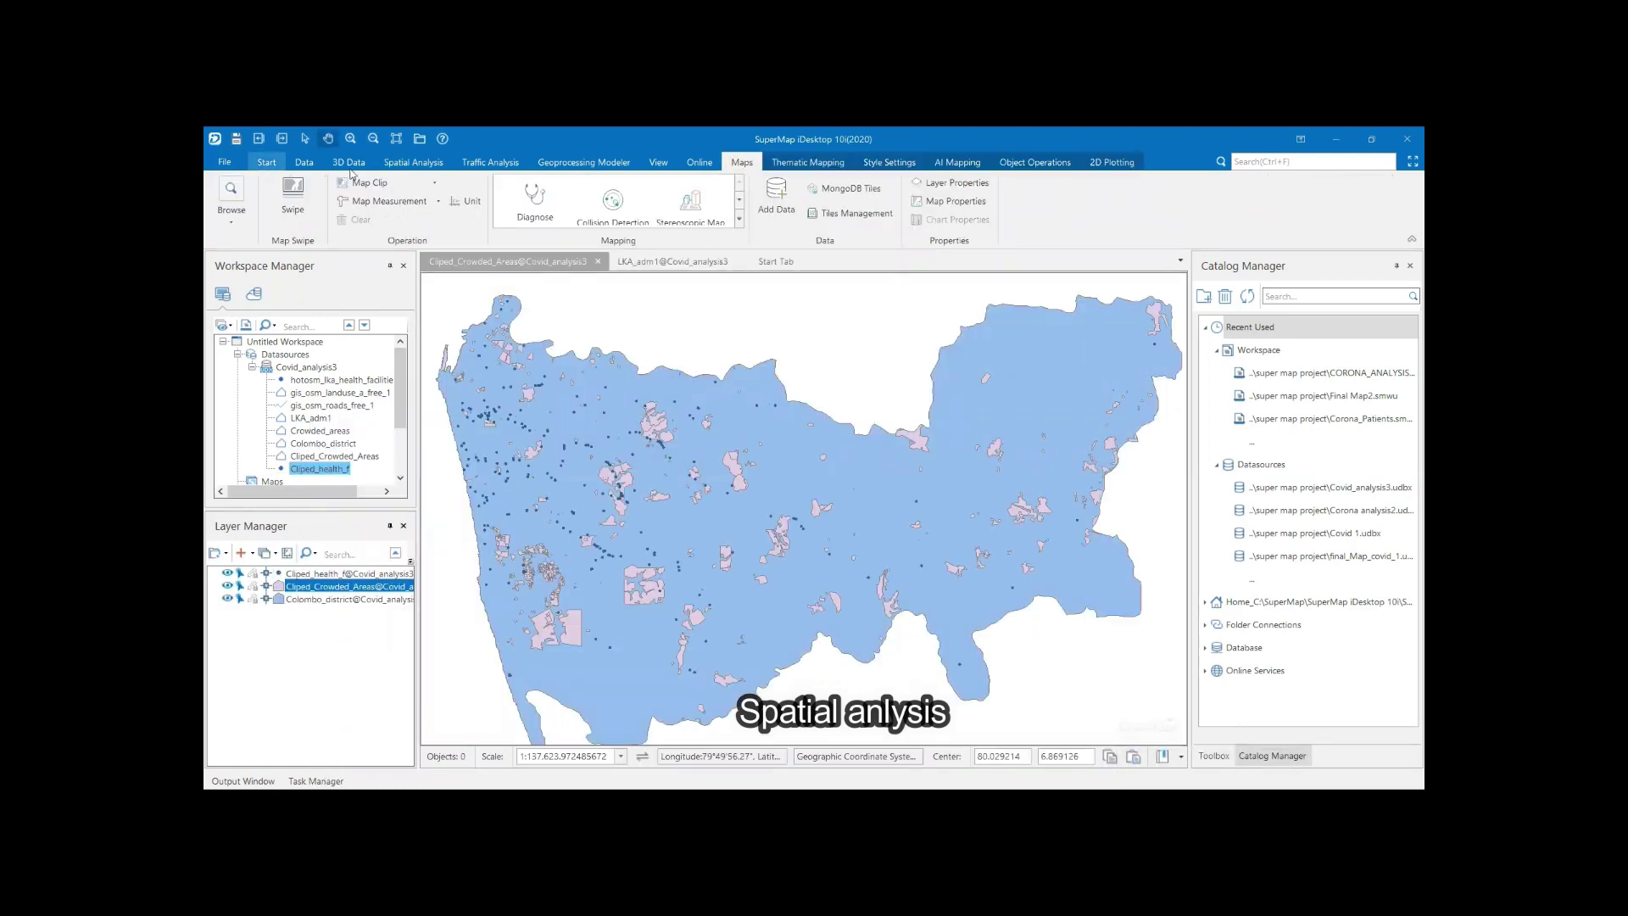
- Create a buffer around the Crowded_areas dataset and remove the resulting Buffer layer from the map
left_click(416, 163)
left_click(331, 193)
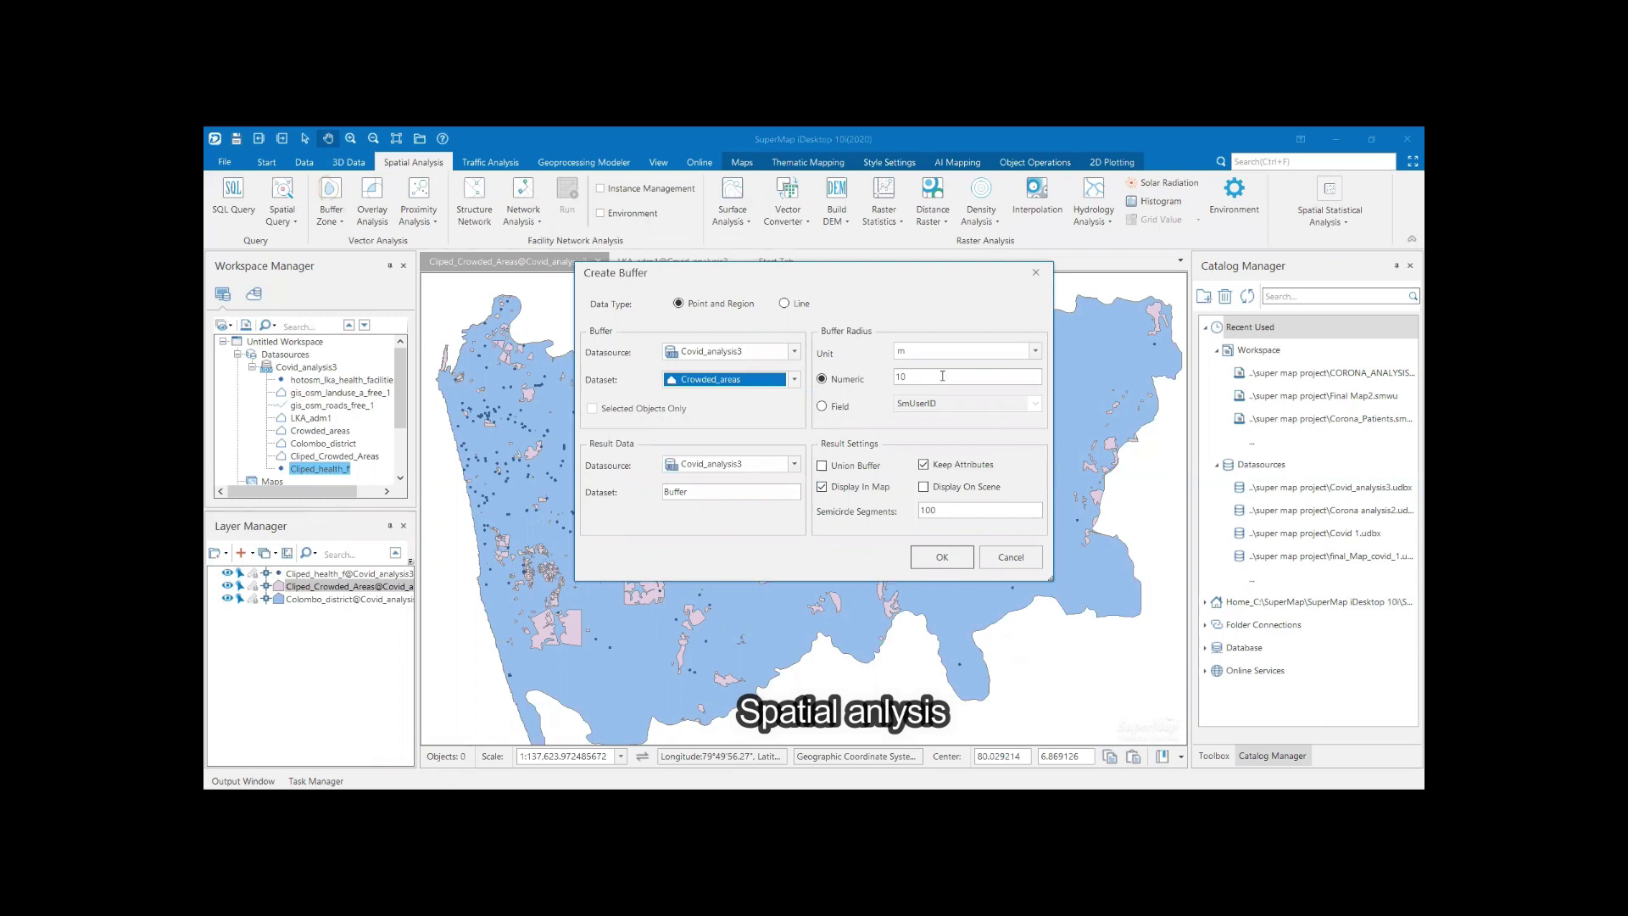
left_click(961, 564)
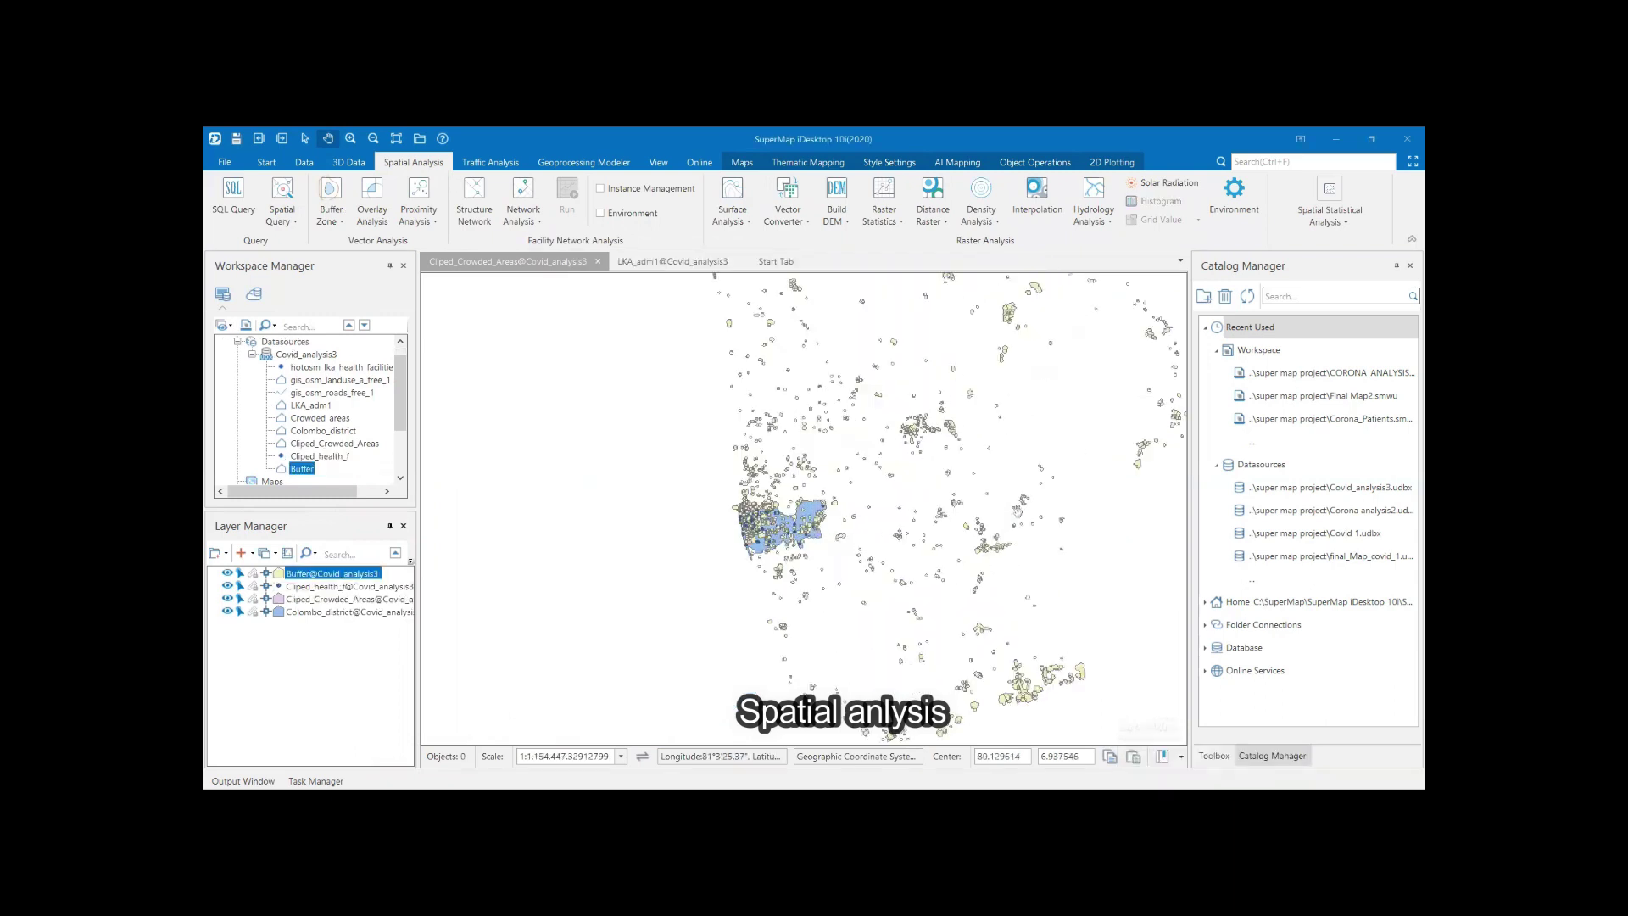
right_click(332, 579)
left_click(382, 743)
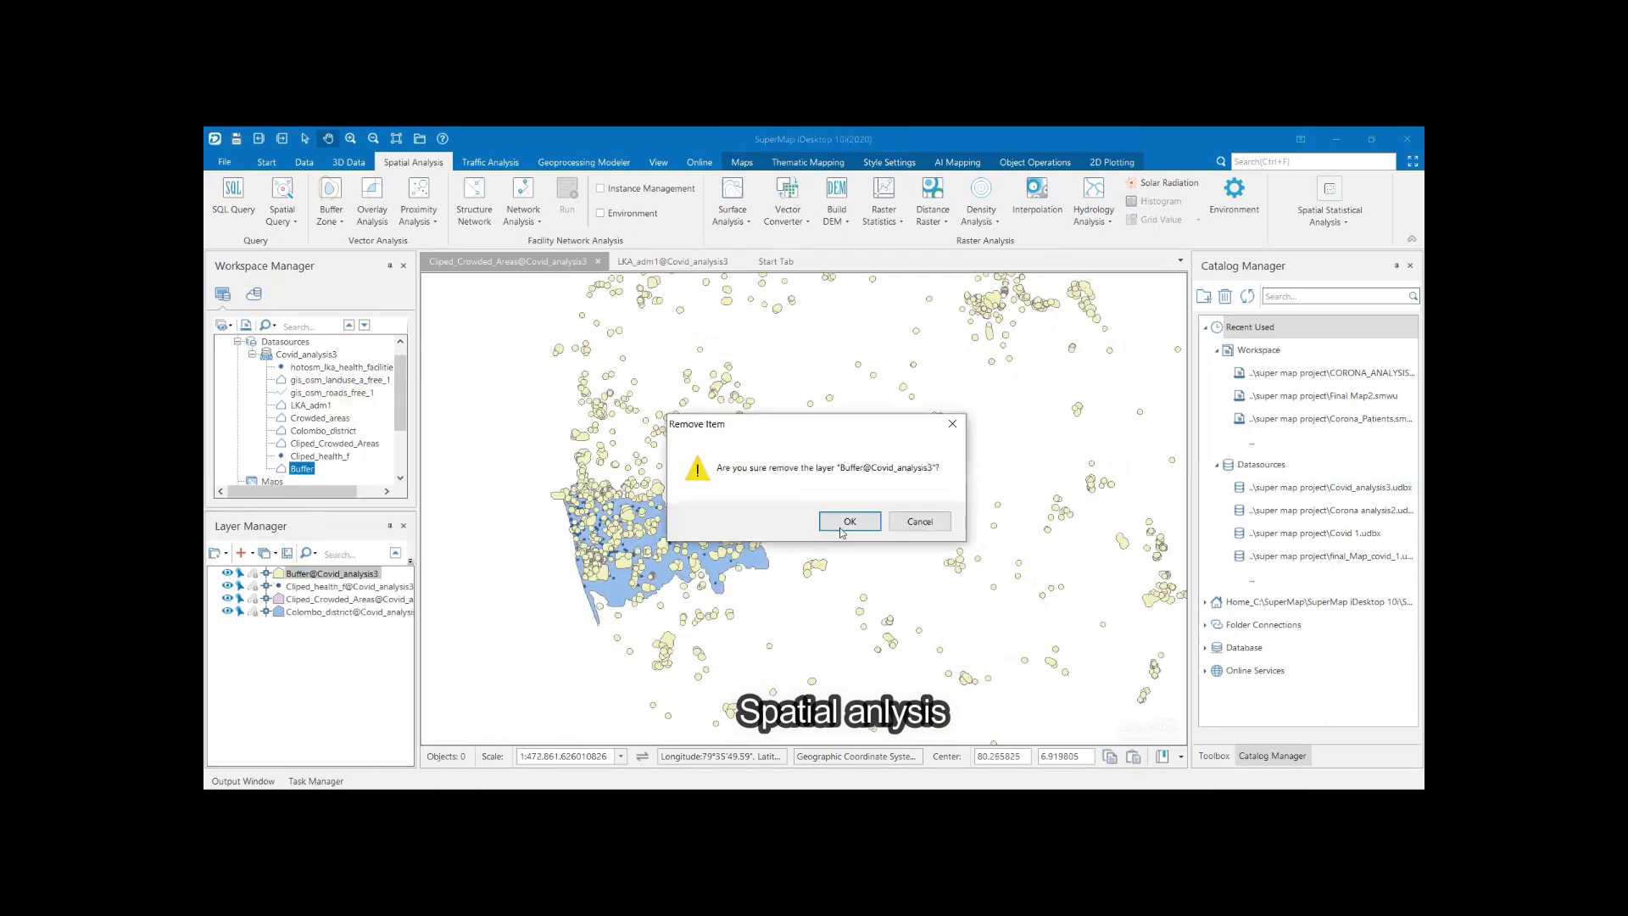
left_click(851, 525)
- Create a 500 m buffer around Cliped_Crowded_Areas in Covid_analysis3, naming the result dataset Buffer_1
scroll(674, 573, "up", 2)
left_click(331, 194)
left_click(795, 379)
left_click(787, 472)
left_click(753, 490)
left_click(956, 377)
key("BackSpace")
key("BackSpace")
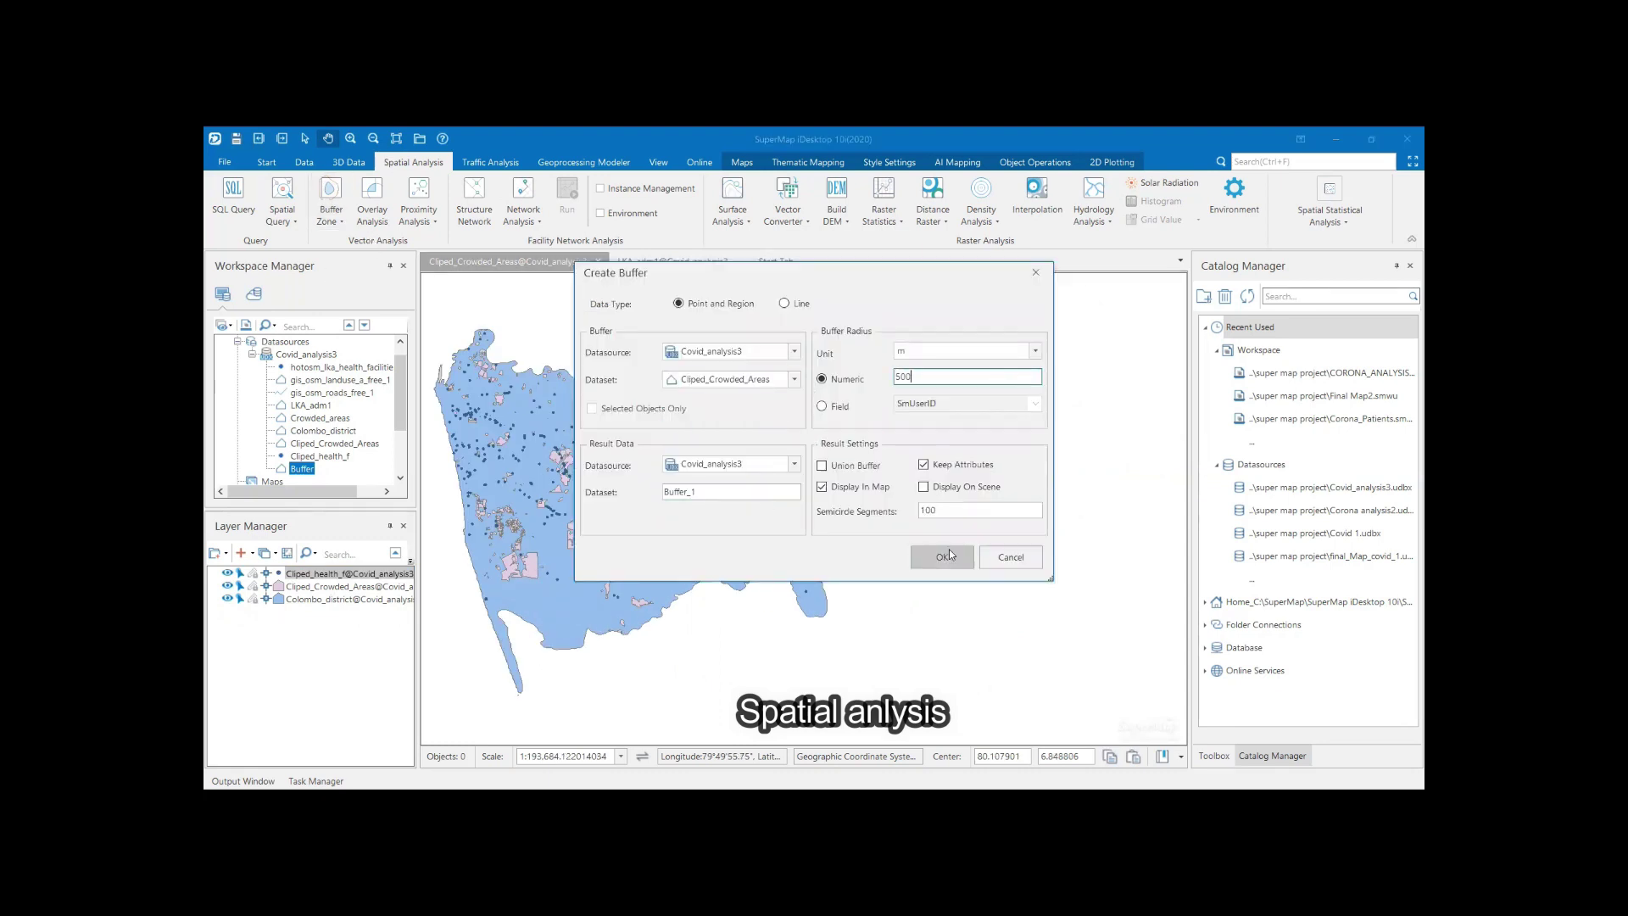
left_click(948, 551)
scroll(474, 441, "up", 2)
- Delete the unneeded Buffer dataset from the Covid_analysis3 datasource
right_click(305, 457)
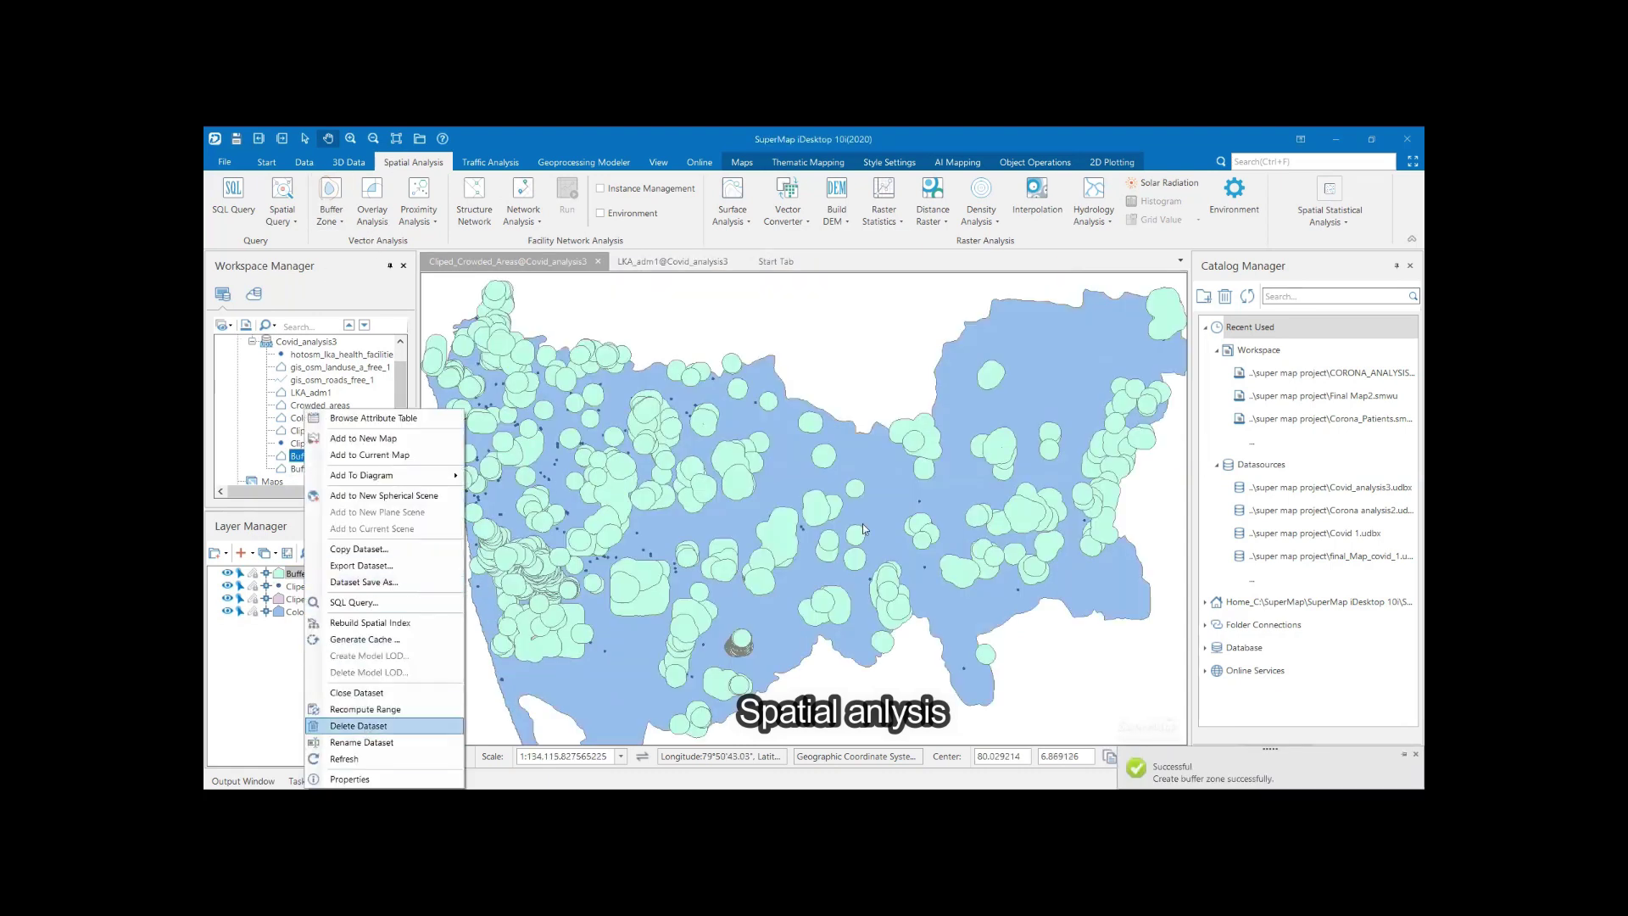
left_click(364, 726)
scroll(603, 591, "down", 1)
- Dissolve Buffer_1 by the BufferRadiusLeft field, saving the output in Covid_analysis3 as DissolveResult
left_click(304, 161)
left_click(548, 203)
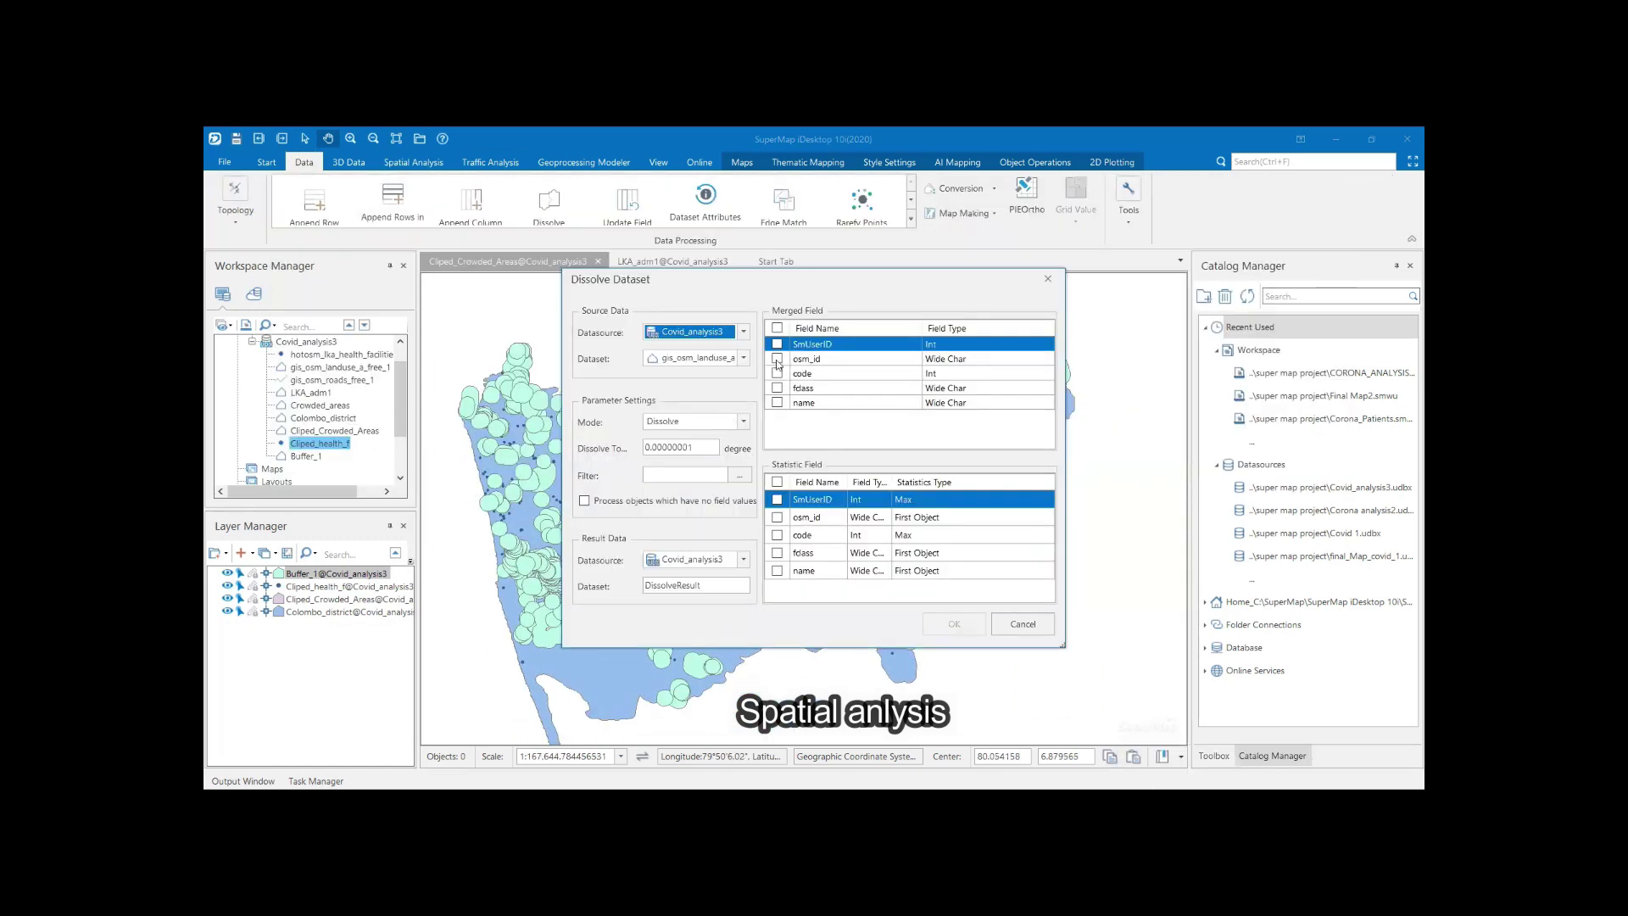
left_click(744, 357)
left_click(678, 456)
left_click(777, 358)
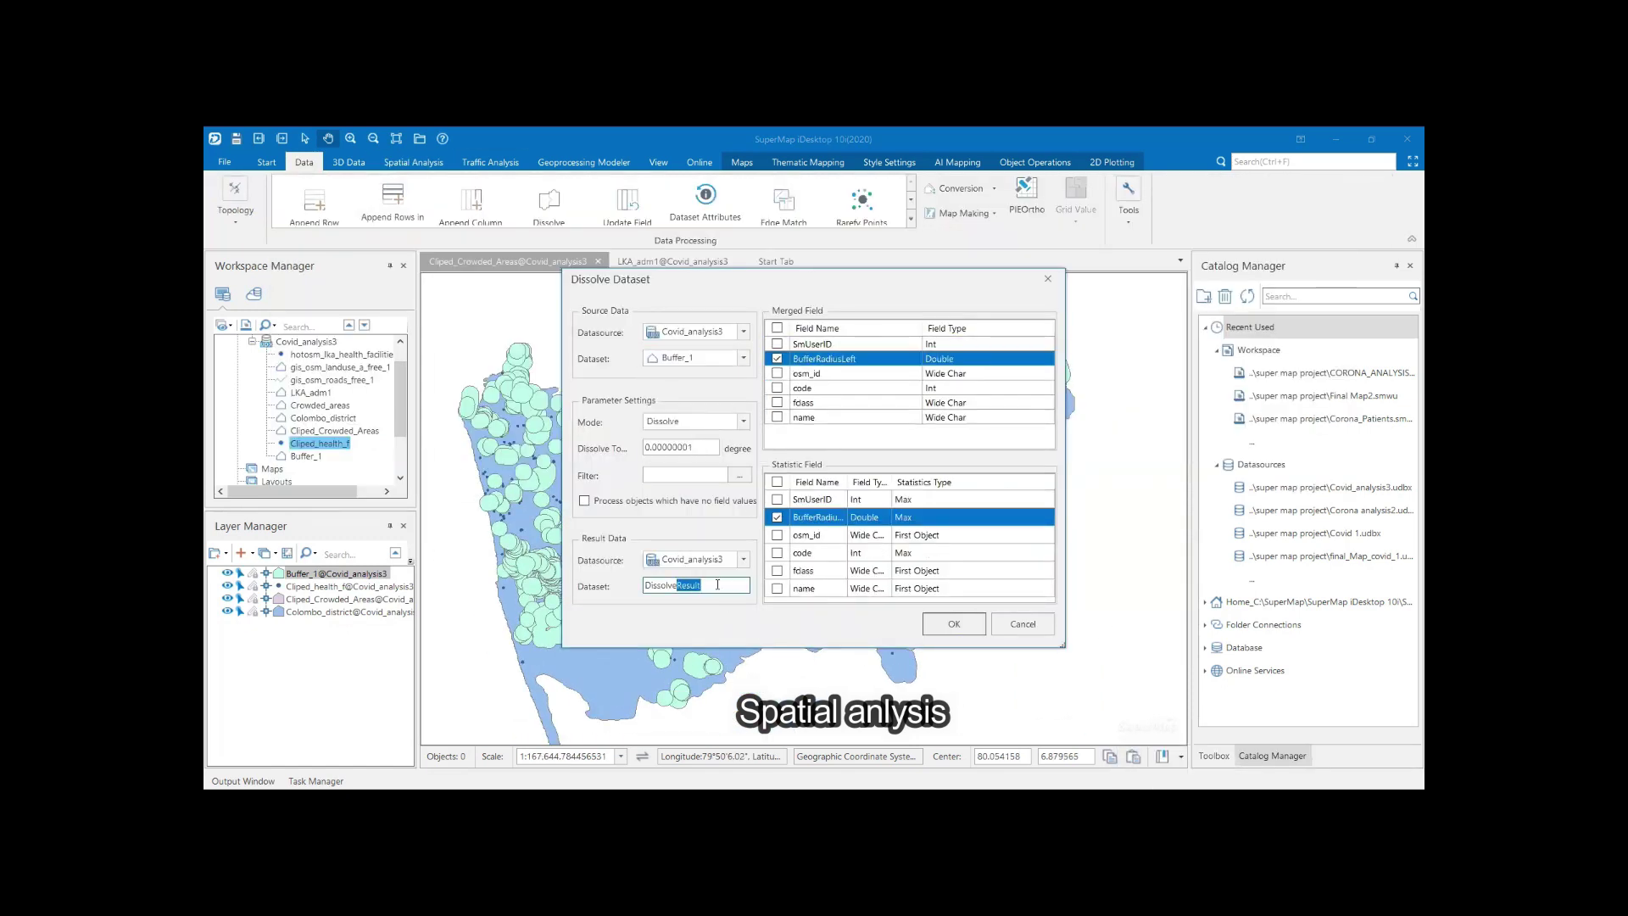
left_click(944, 624)
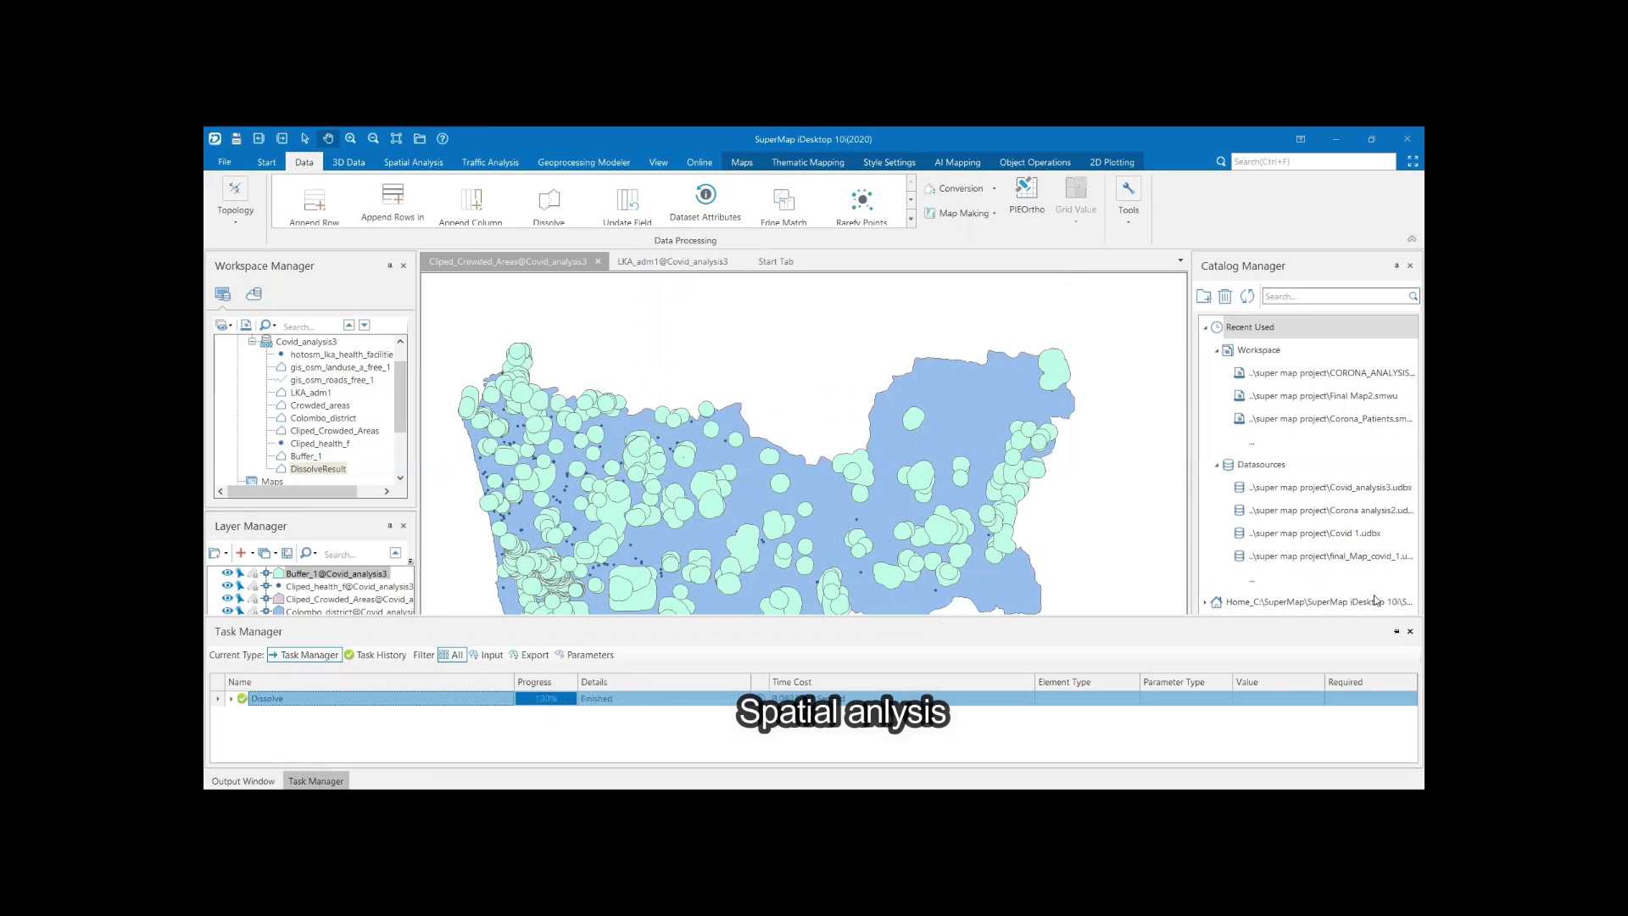
left_click(1408, 632)
- Add the DissolveResult dataset to the map and bring a lower layer to the top of the layer order
right_click(318, 469)
left_click(364, 429)
left_click_drag(302, 599, 303, 573)
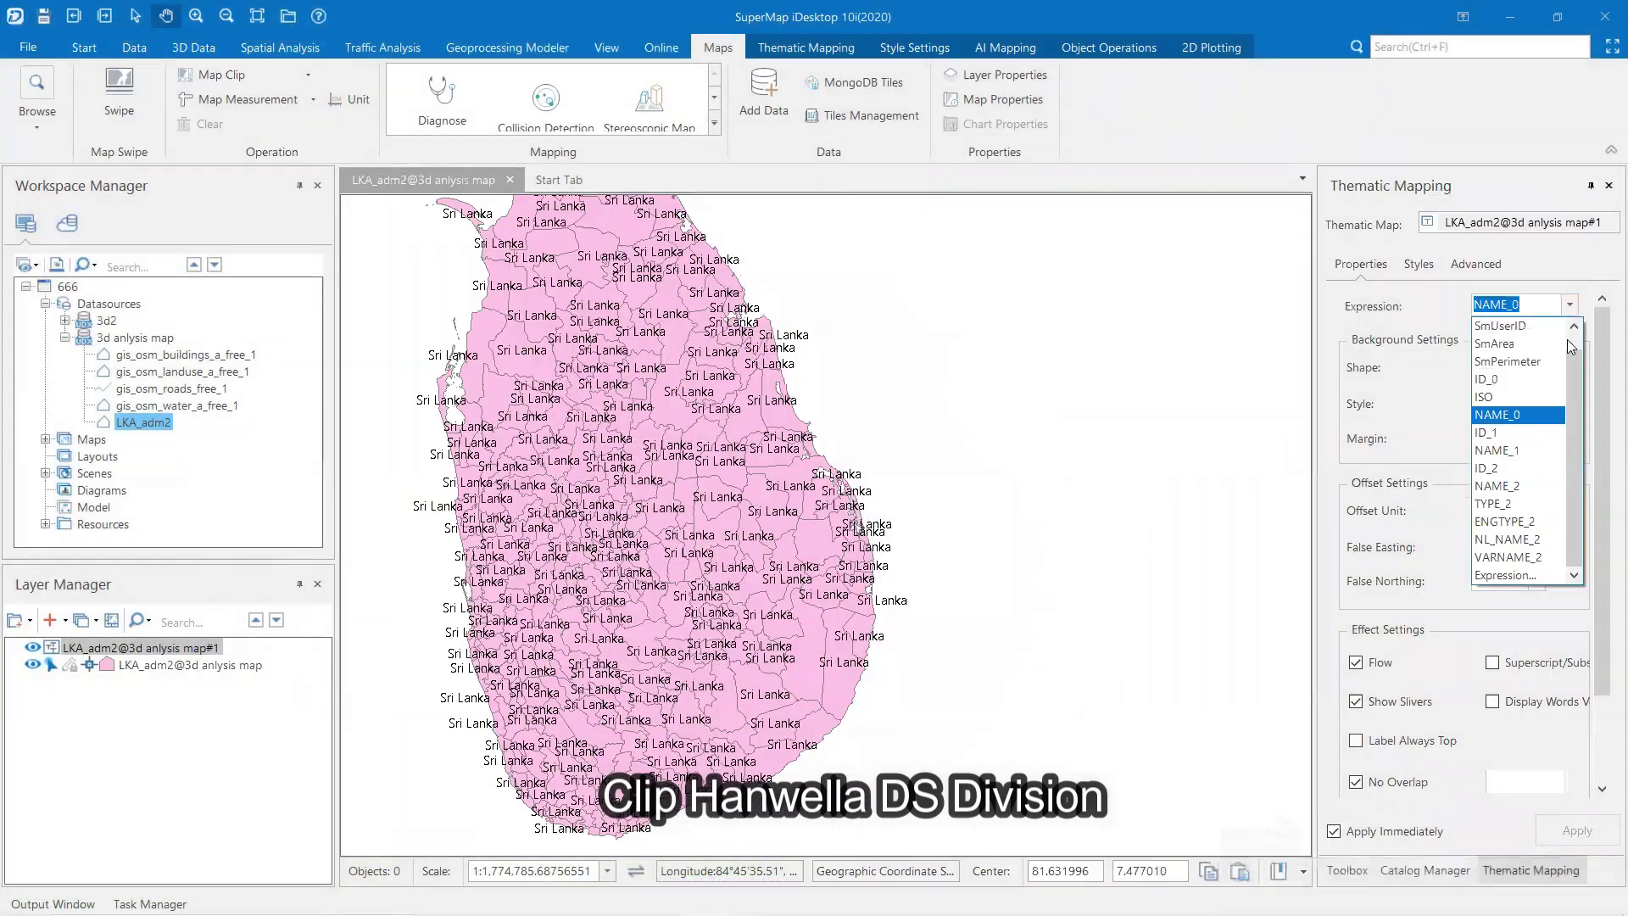
- Label the LKA_adm2 divisions by NAME_2 and select the Hanwella division on the map
left_click(1521, 488)
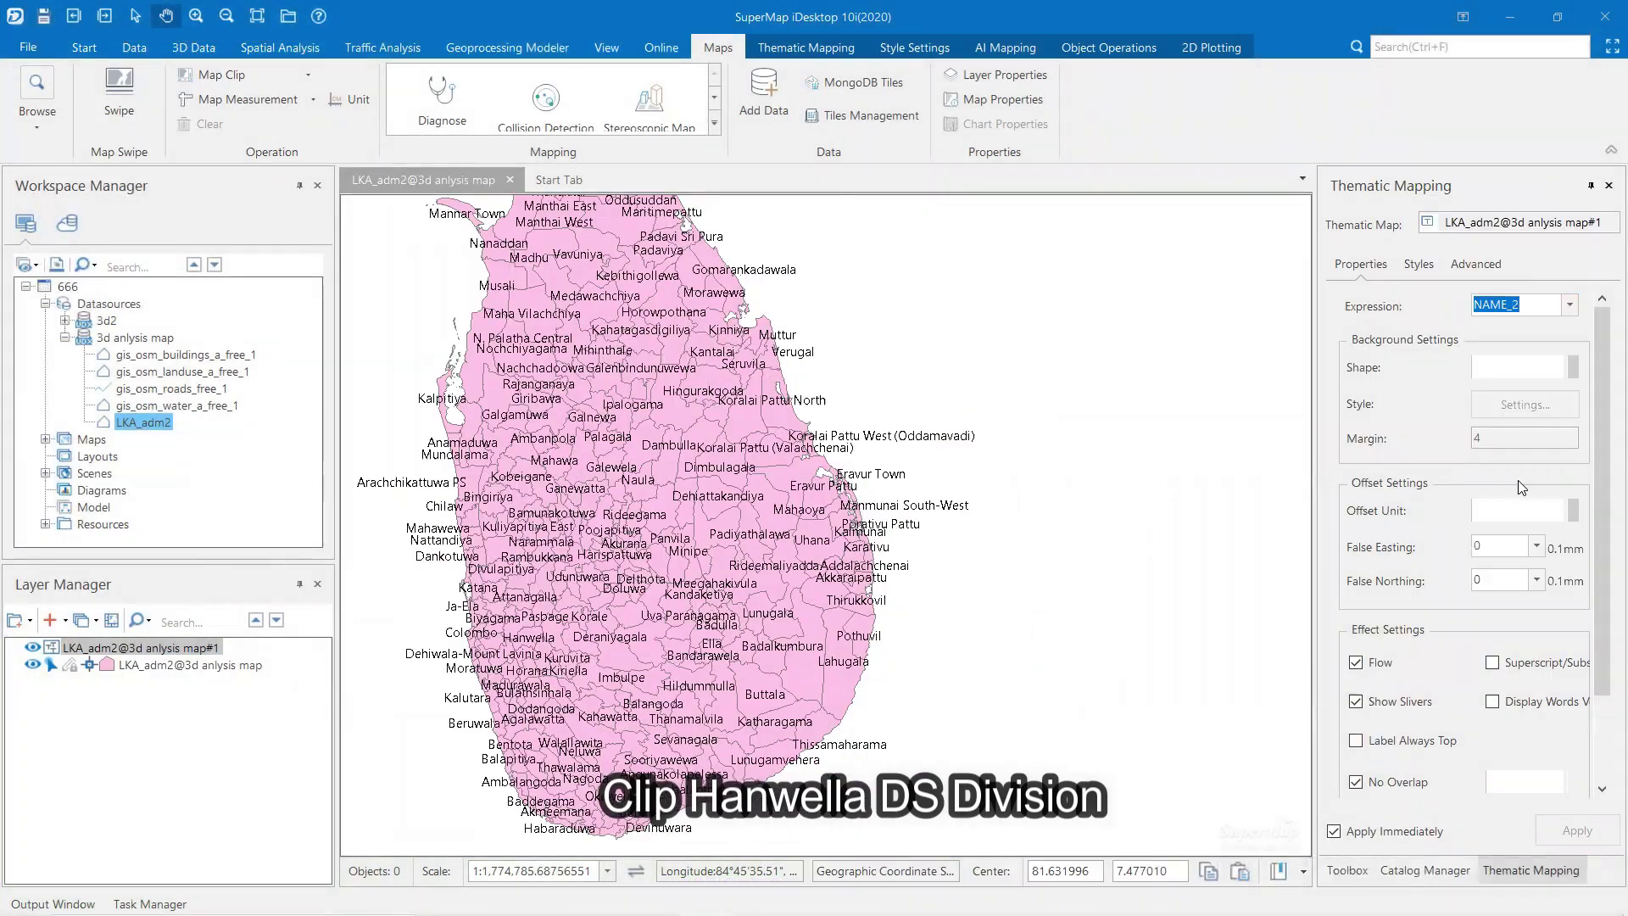
scroll(524, 638, "up", 5)
left_click_drag(524, 638, 851, 484)
scroll(851, 484, "up", 4)
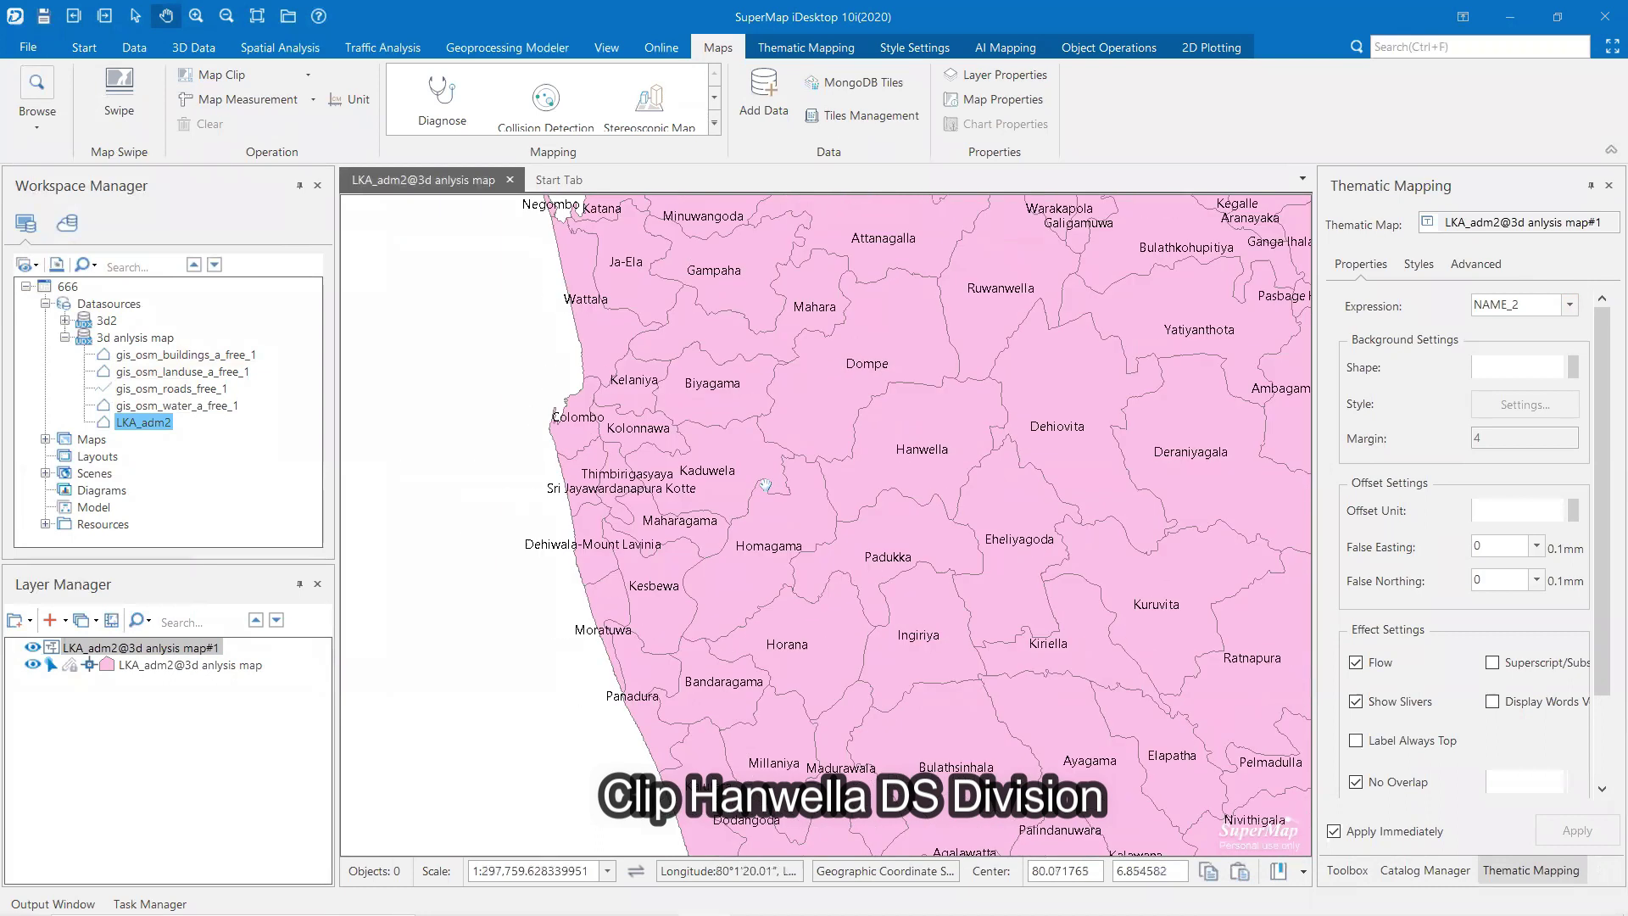
left_click(59, 135)
left_click(31, 192)
left_click(882, 458)
- Set up an SQL query on LKA_adm2 returning all fields where NAME_2 equals 'Hanwella'
left_click(281, 48)
left_click(51, 110)
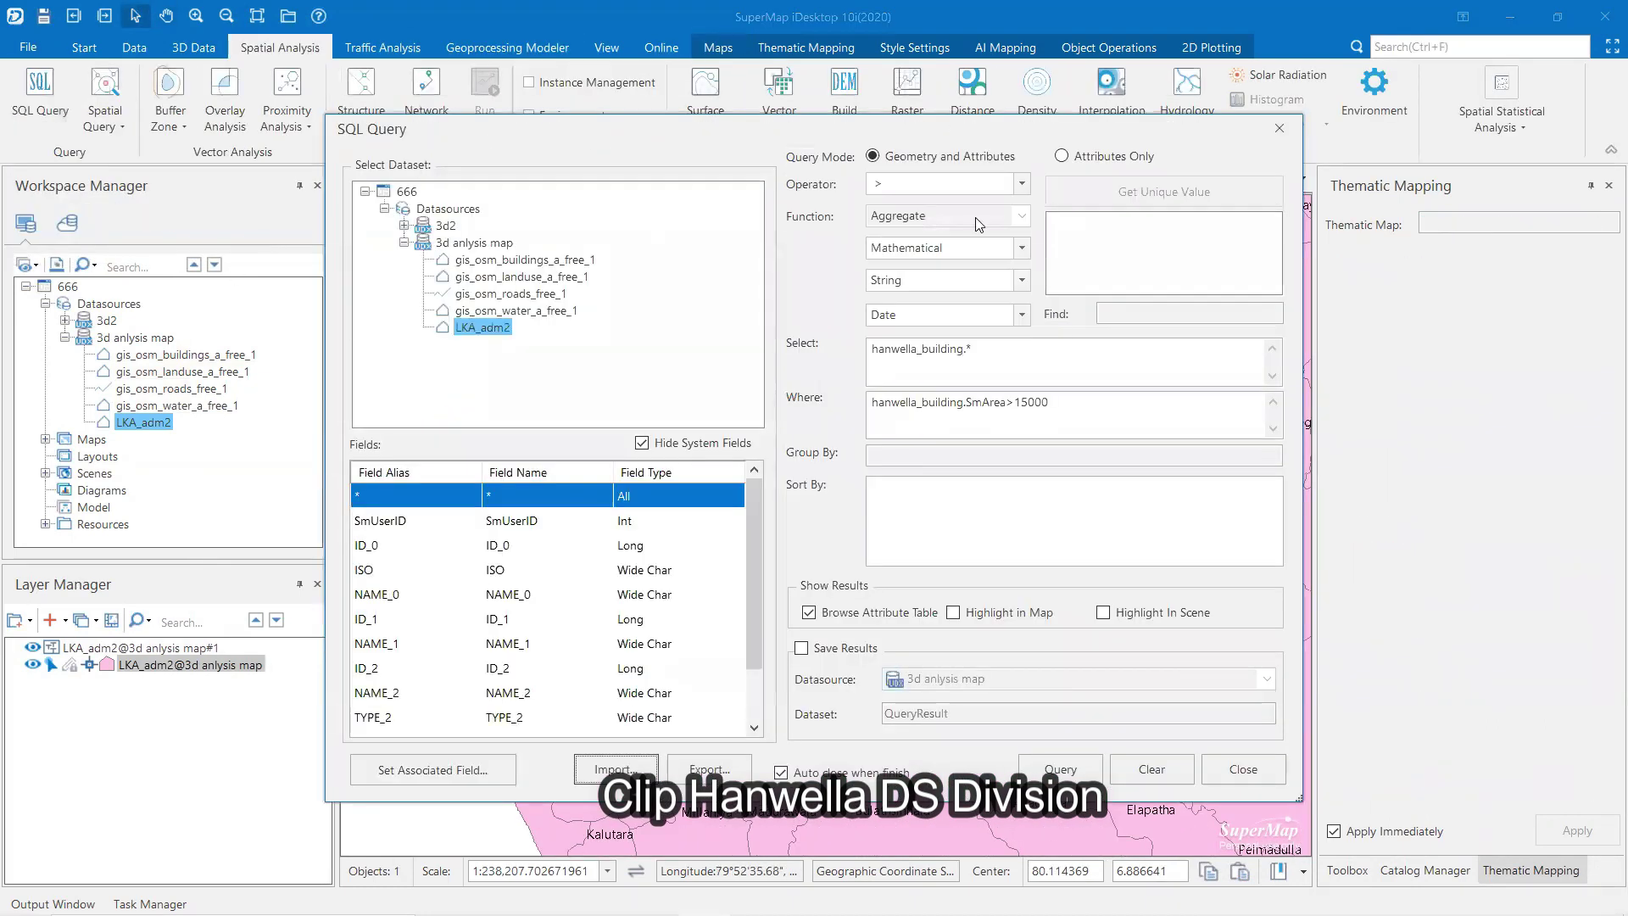
double_click(570, 496)
scroll(612, 570, "down", 1)
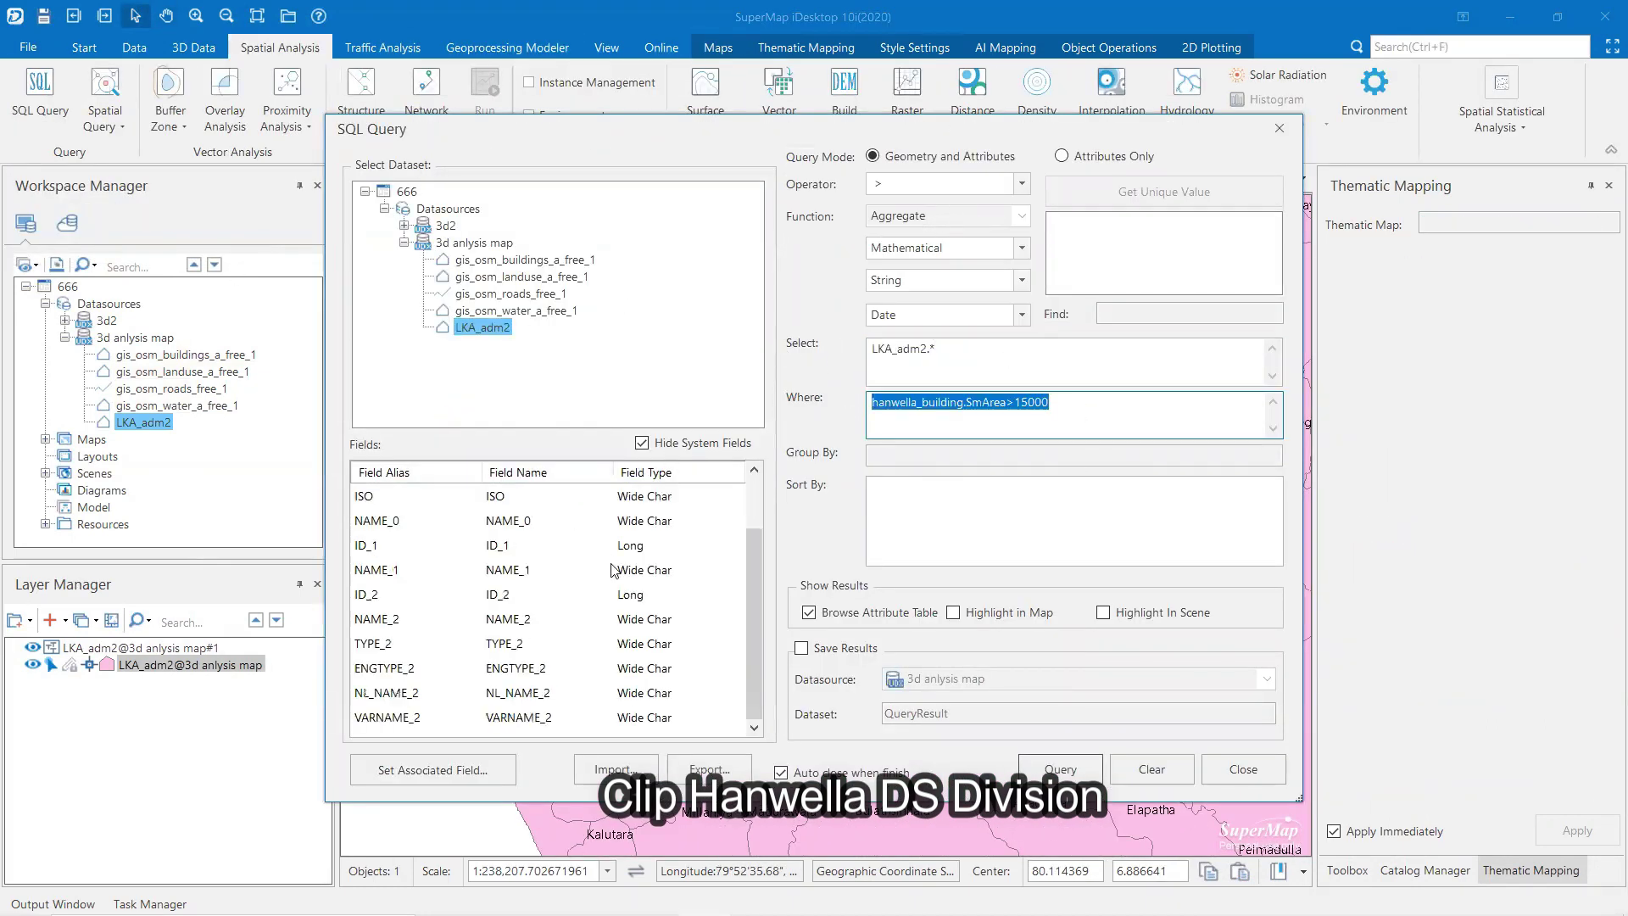
double_click(382, 619)
left_click(1112, 192)
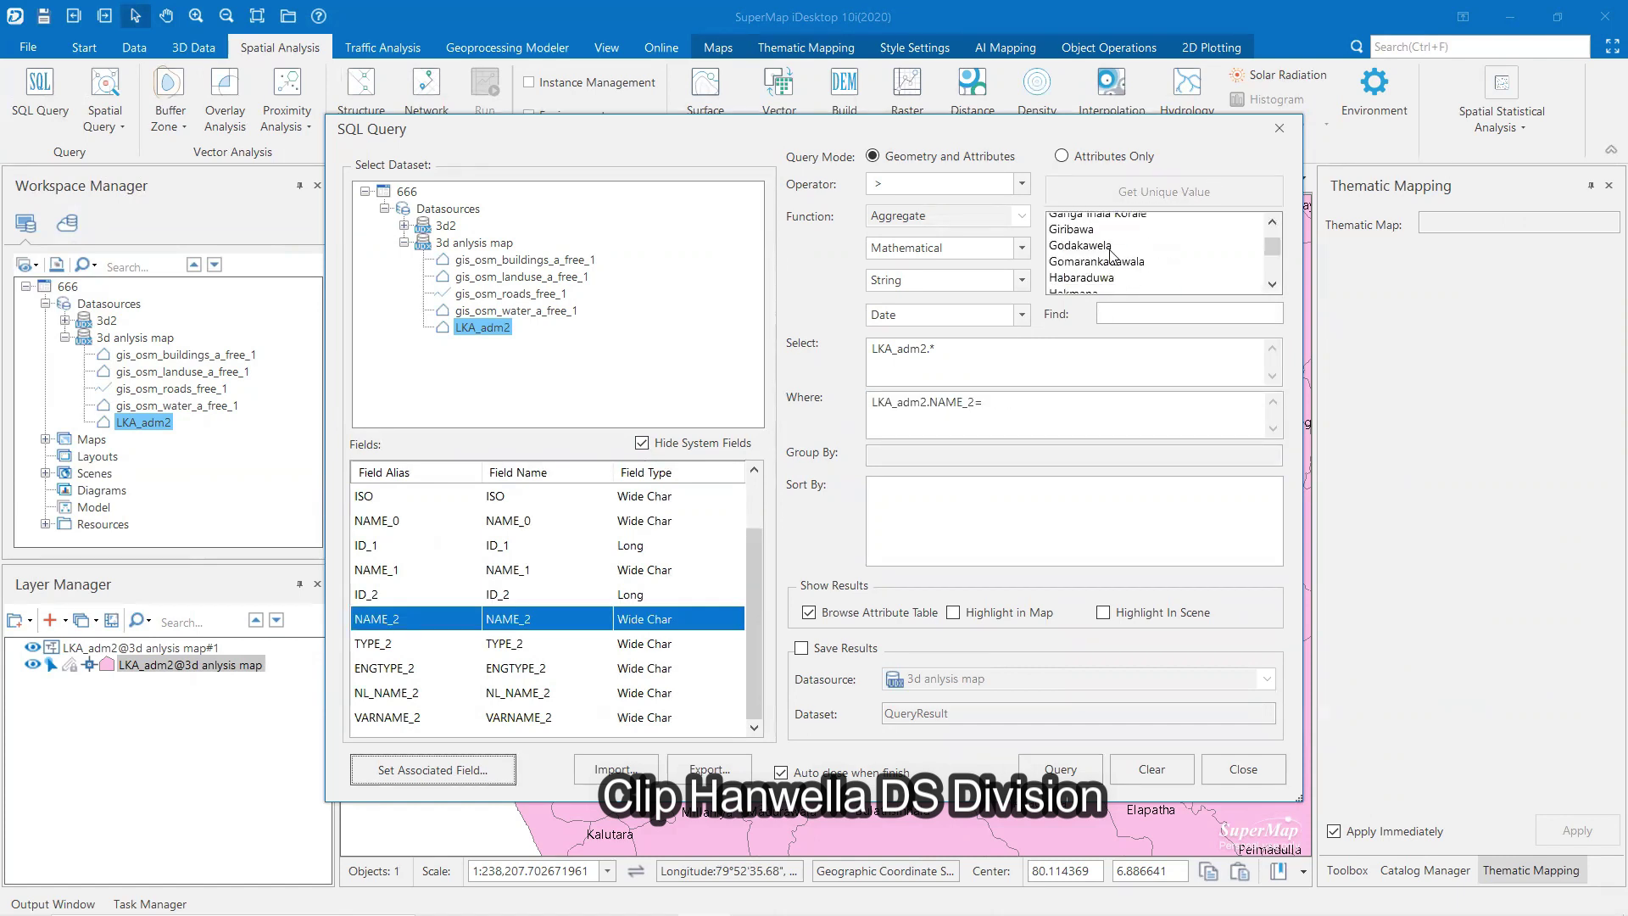
double_click(1072, 270)
- Run the query without browsing the attribute table, saving its results in 3d anlysis map as the dataset Hanwella
left_click(808, 612)
left_click(801, 648)
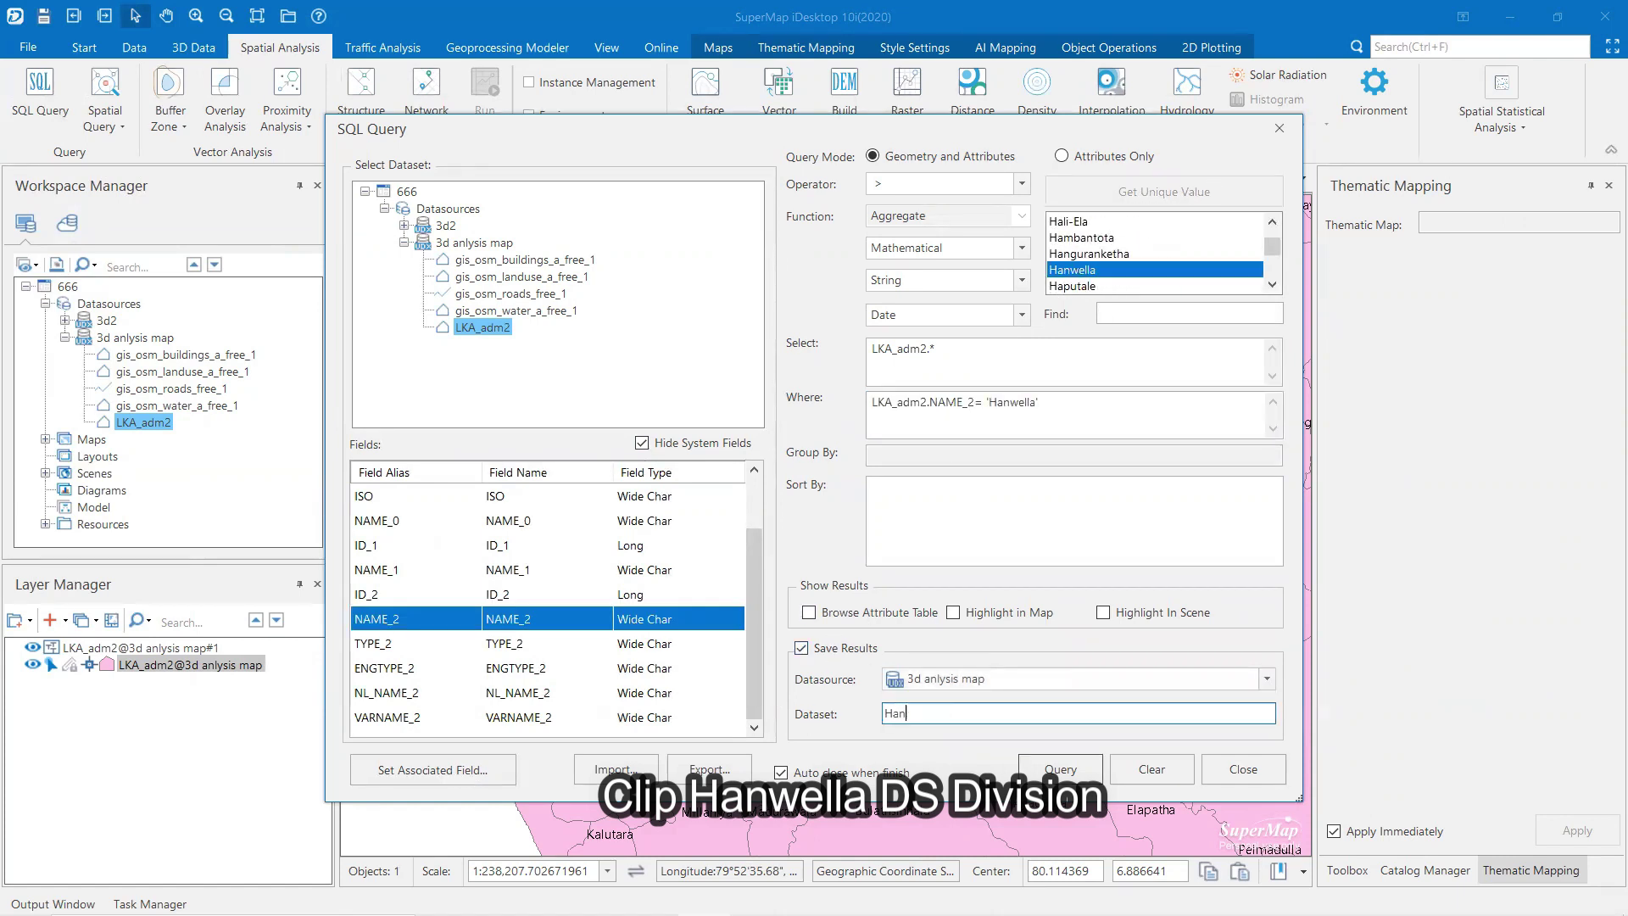
type("Hanwella")
left_click(1072, 778)
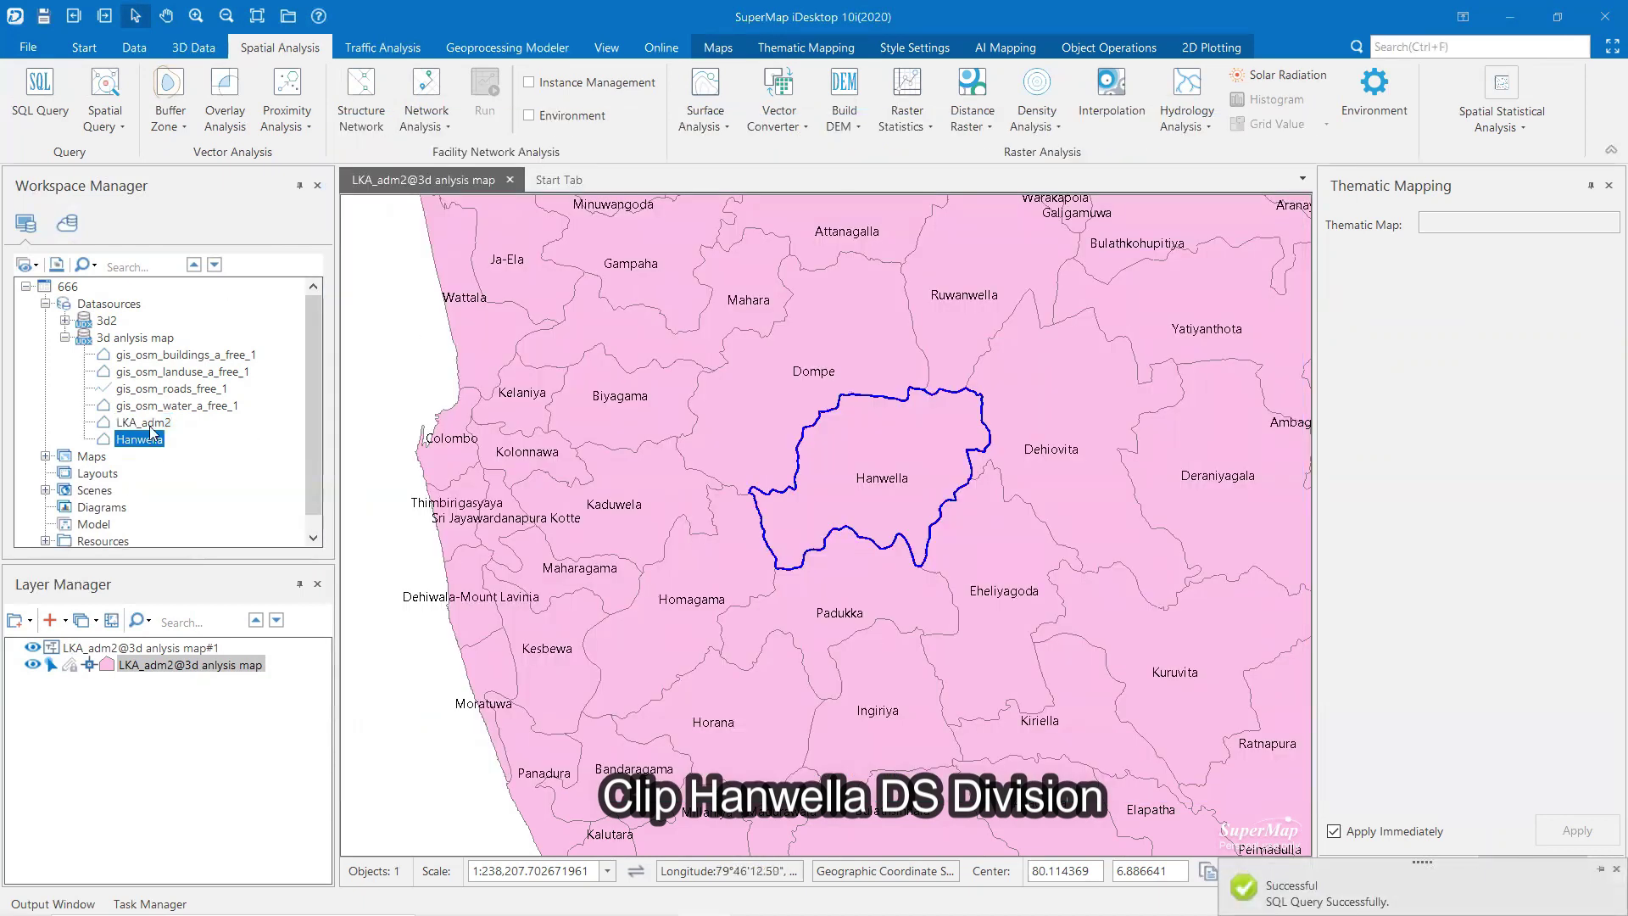
- Open Hanwella in a new map and add gis_osm_buildings_a_free_1 to it
double_click(151, 434)
right_click(246, 354)
left_click(275, 402)
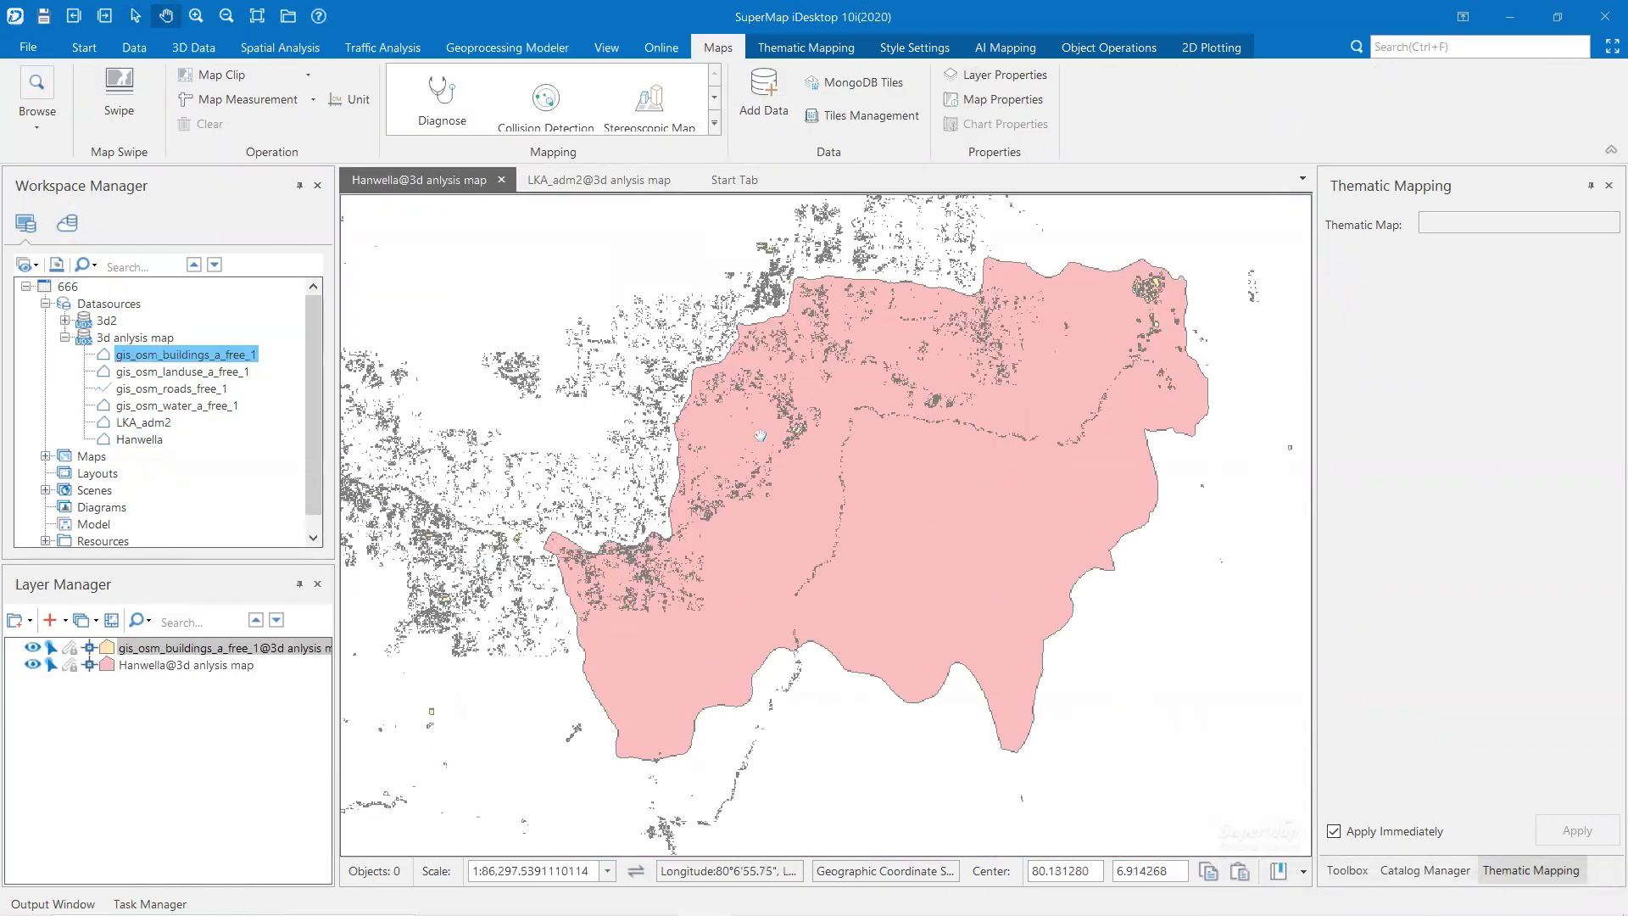
left_click(280, 47)
scroll(513, 519, "up", 8)
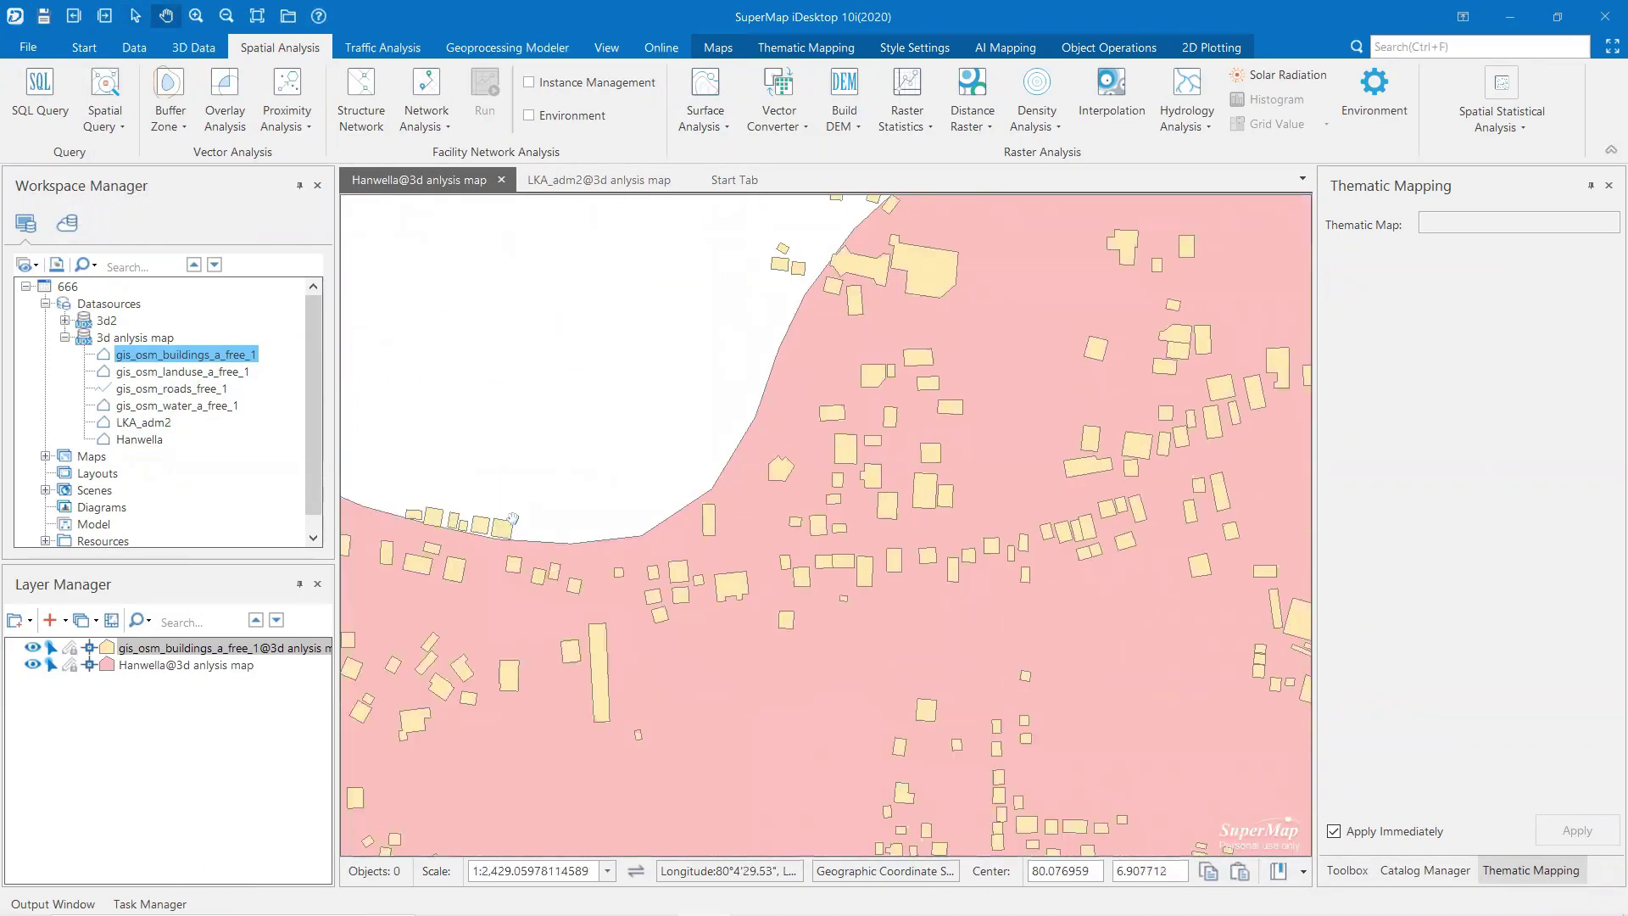
scroll(513, 518, "down", 10)
left_click(105, 117)
left_click(173, 156)
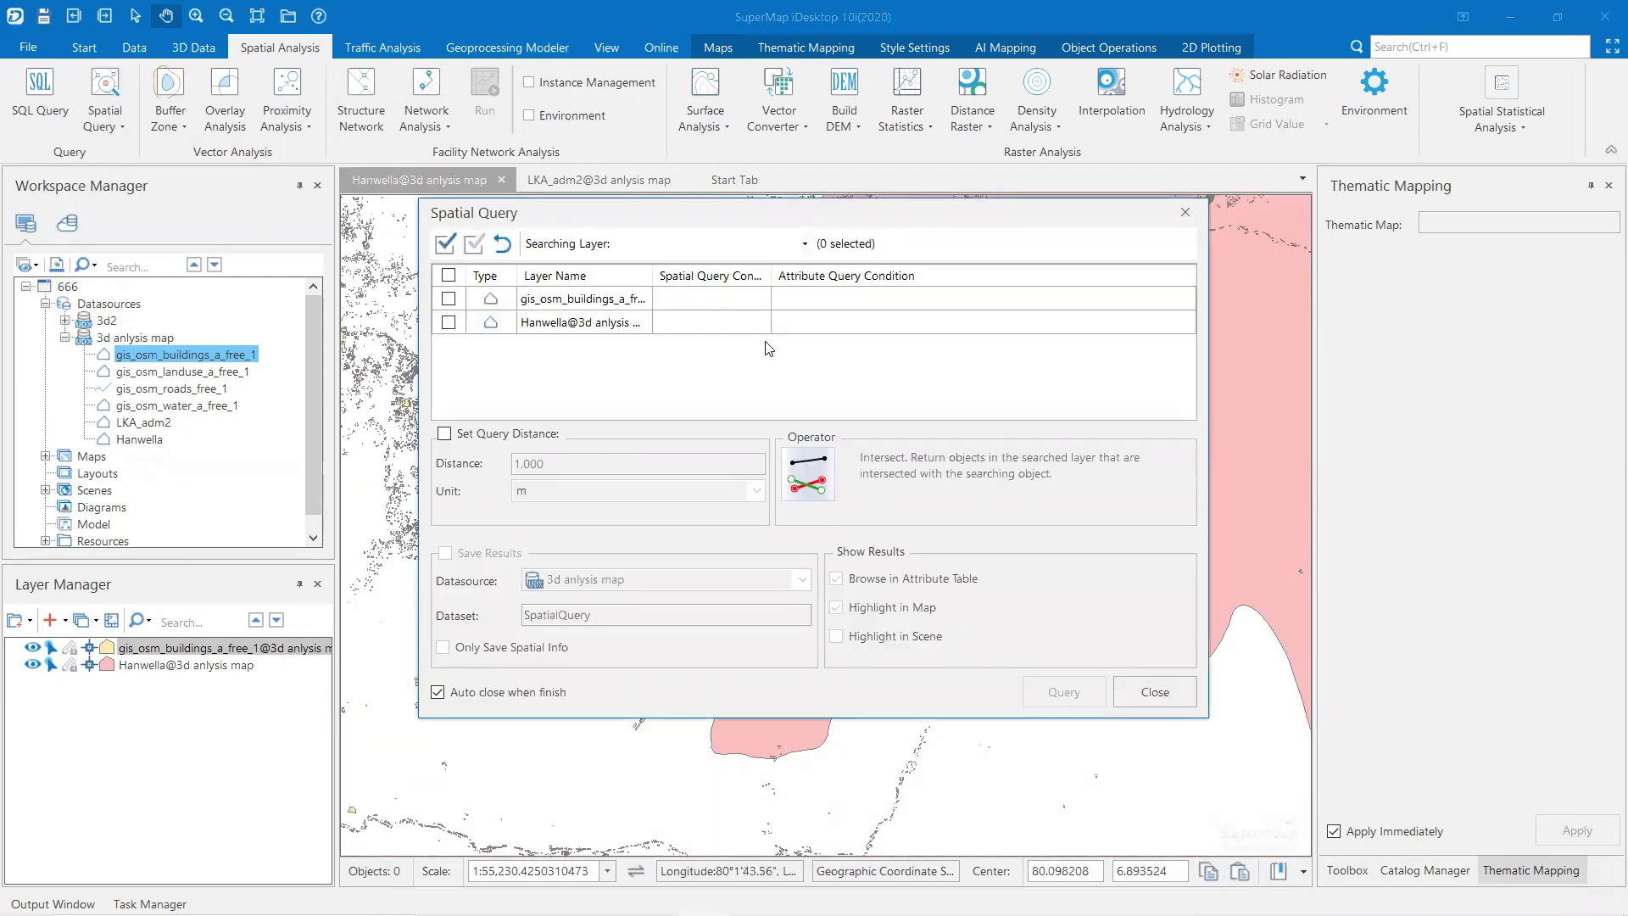
left_click(1186, 213)
- Apply the unfilled System 1 region style to the gis_osm_buildings_a_free_1 layer
left_click(167, 650)
left_click(1590, 185)
mouse_move(1605, 410)
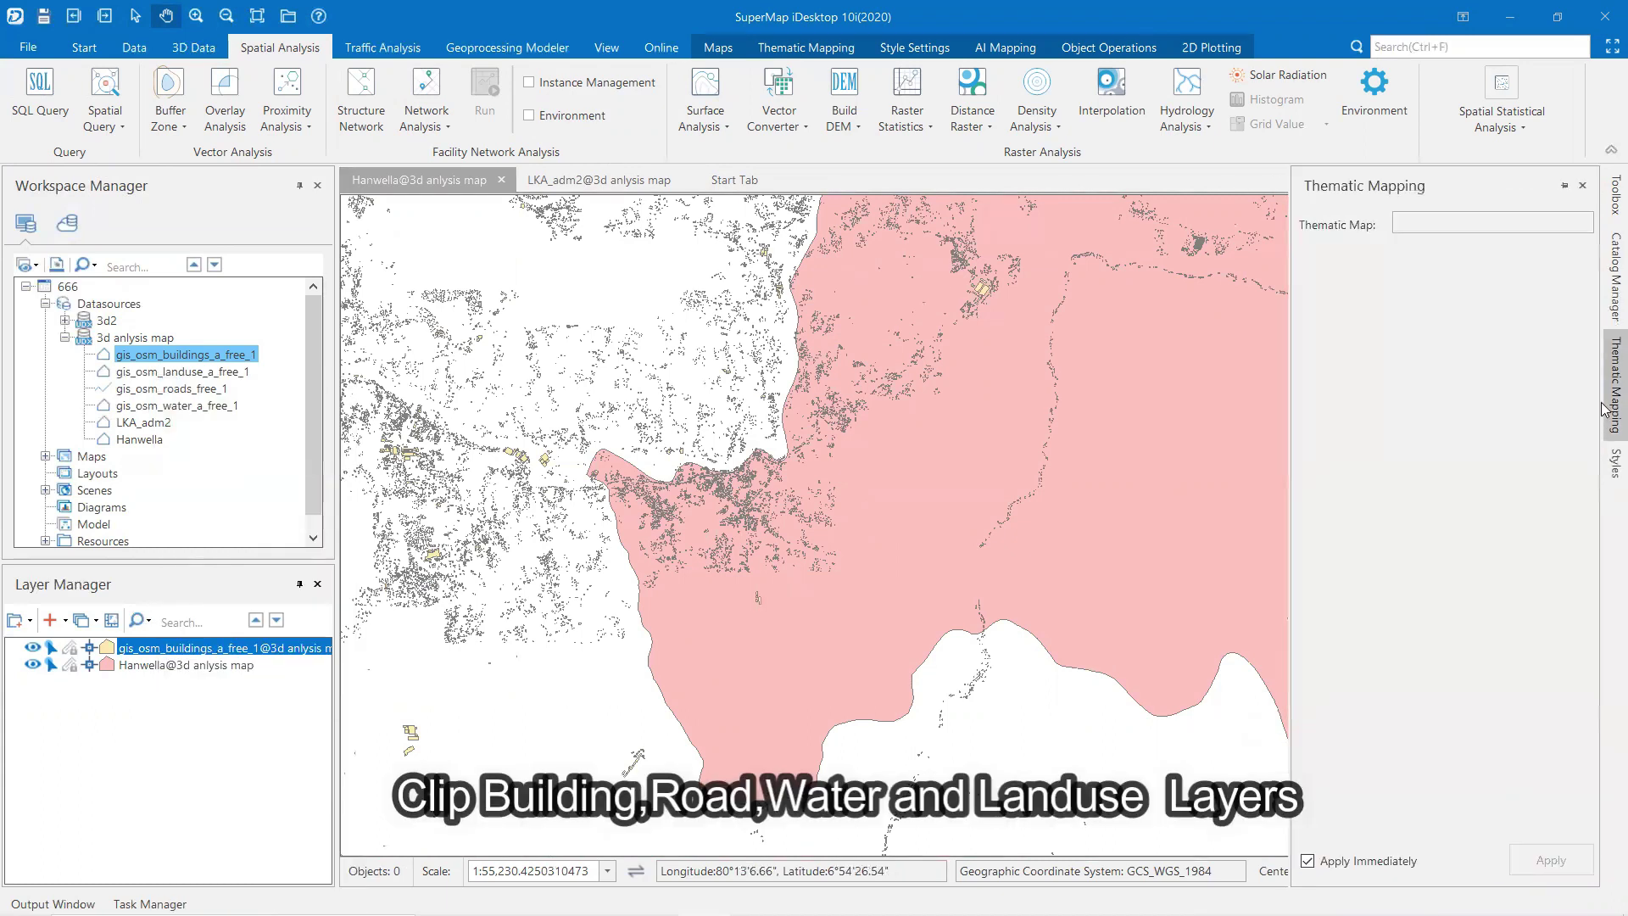
left_click(1615, 463)
left_click(1444, 267)
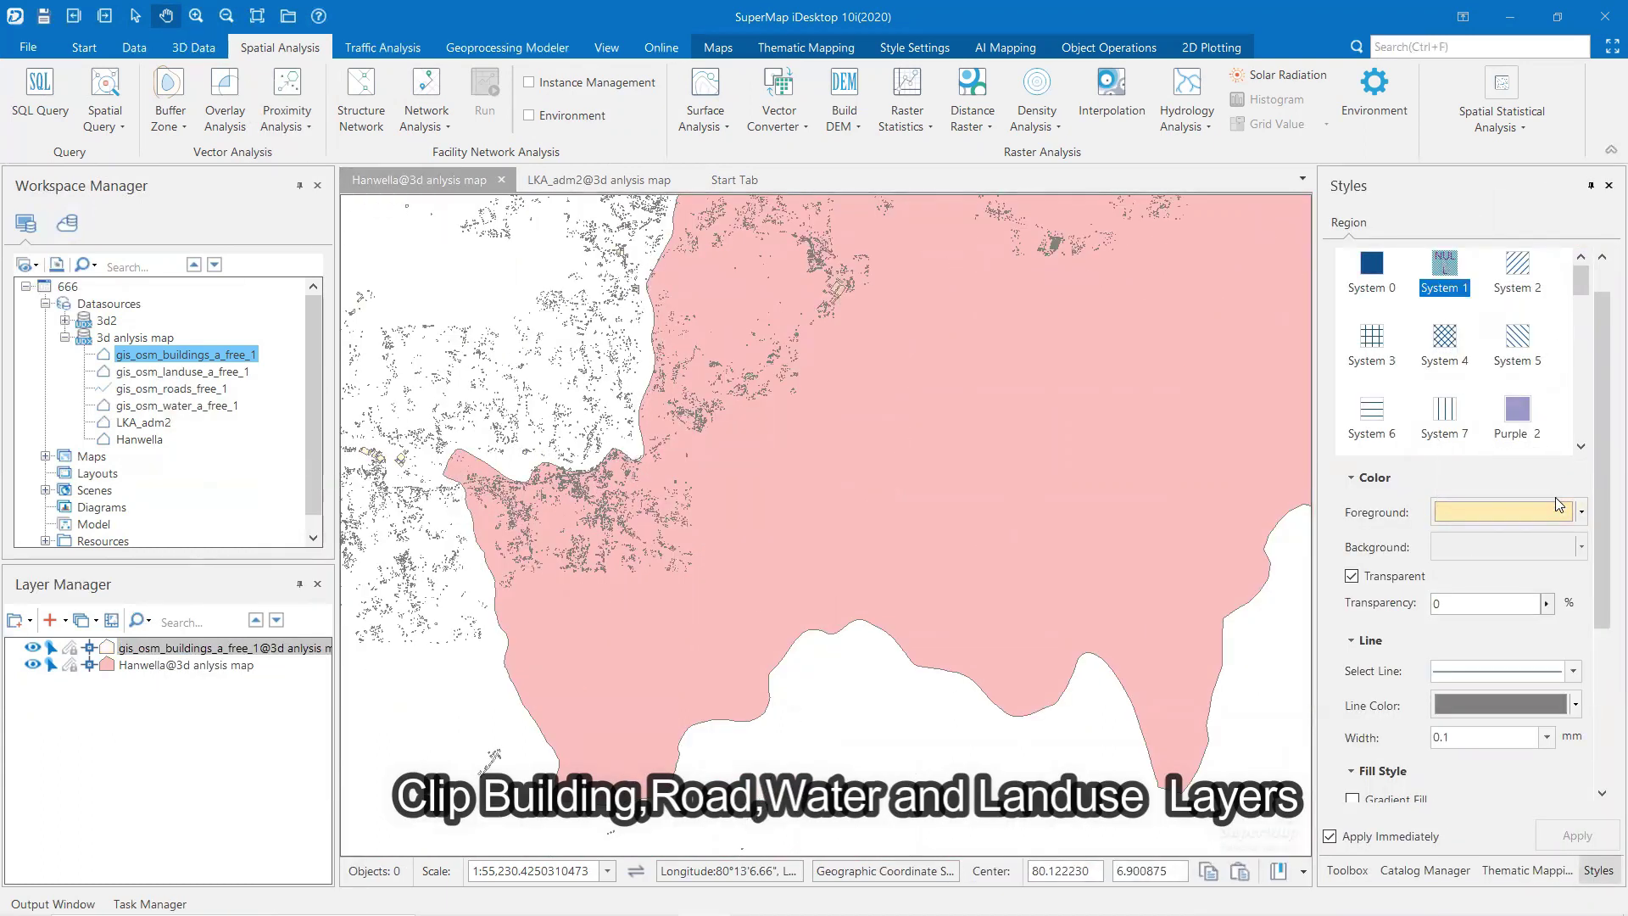
scroll(1428, 464, "up", 2)
- Select the Hanwella division polygon on the map and apply the System 1 region style
left_click(717, 48)
left_click(36, 112)
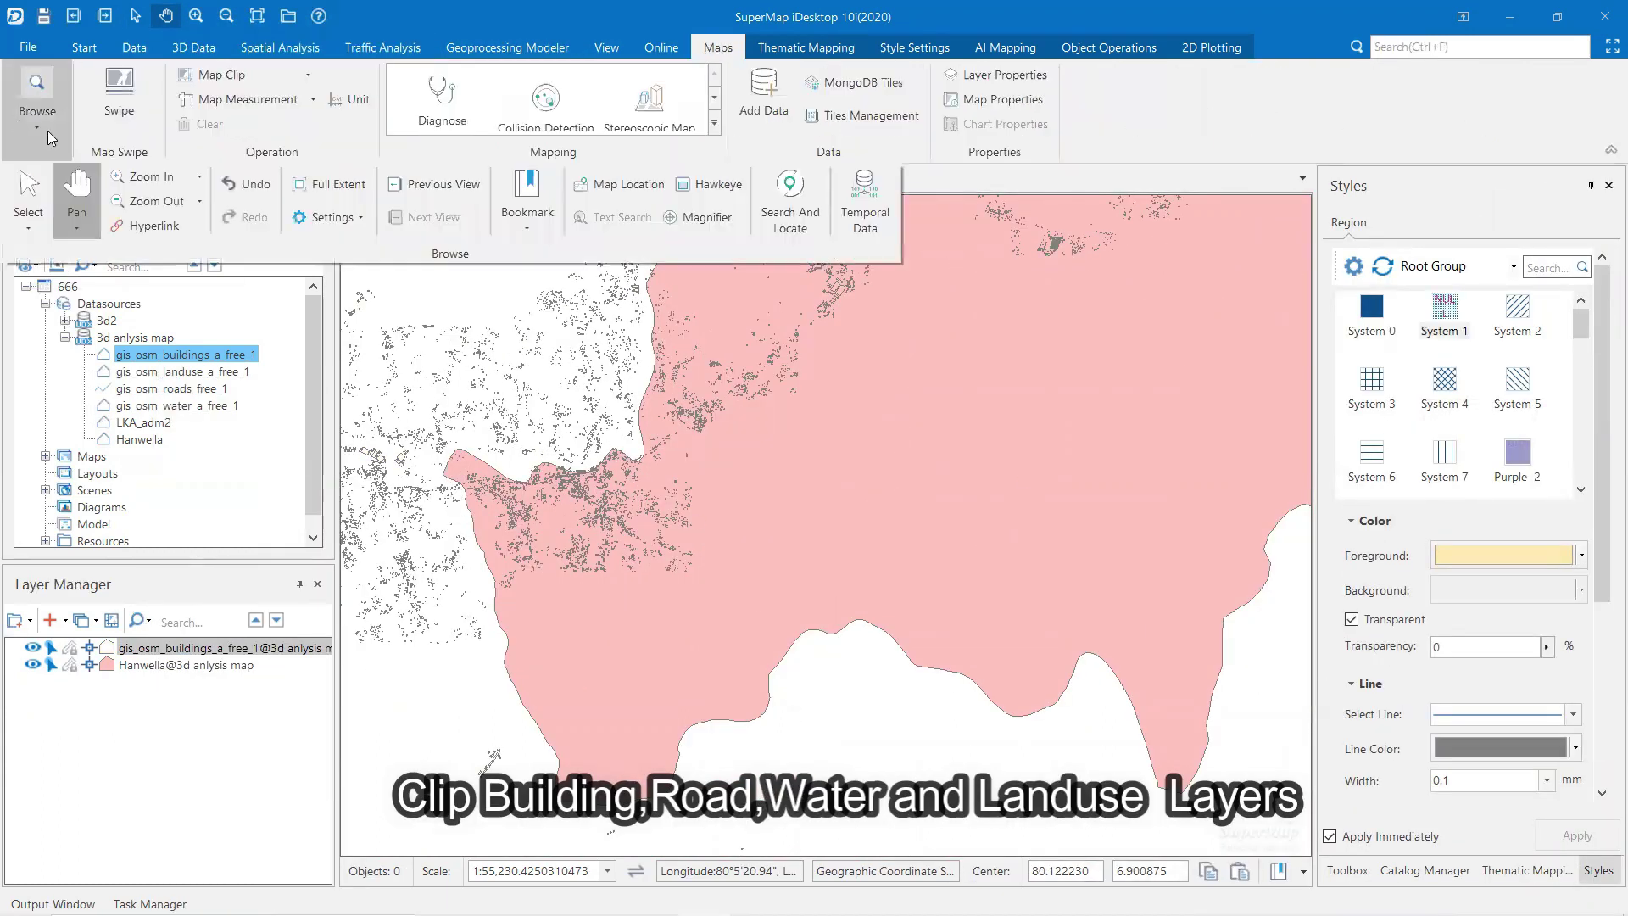
left_click(30, 195)
left_click(856, 441)
left_click(1444, 315)
scroll(955, 573, "down", 3)
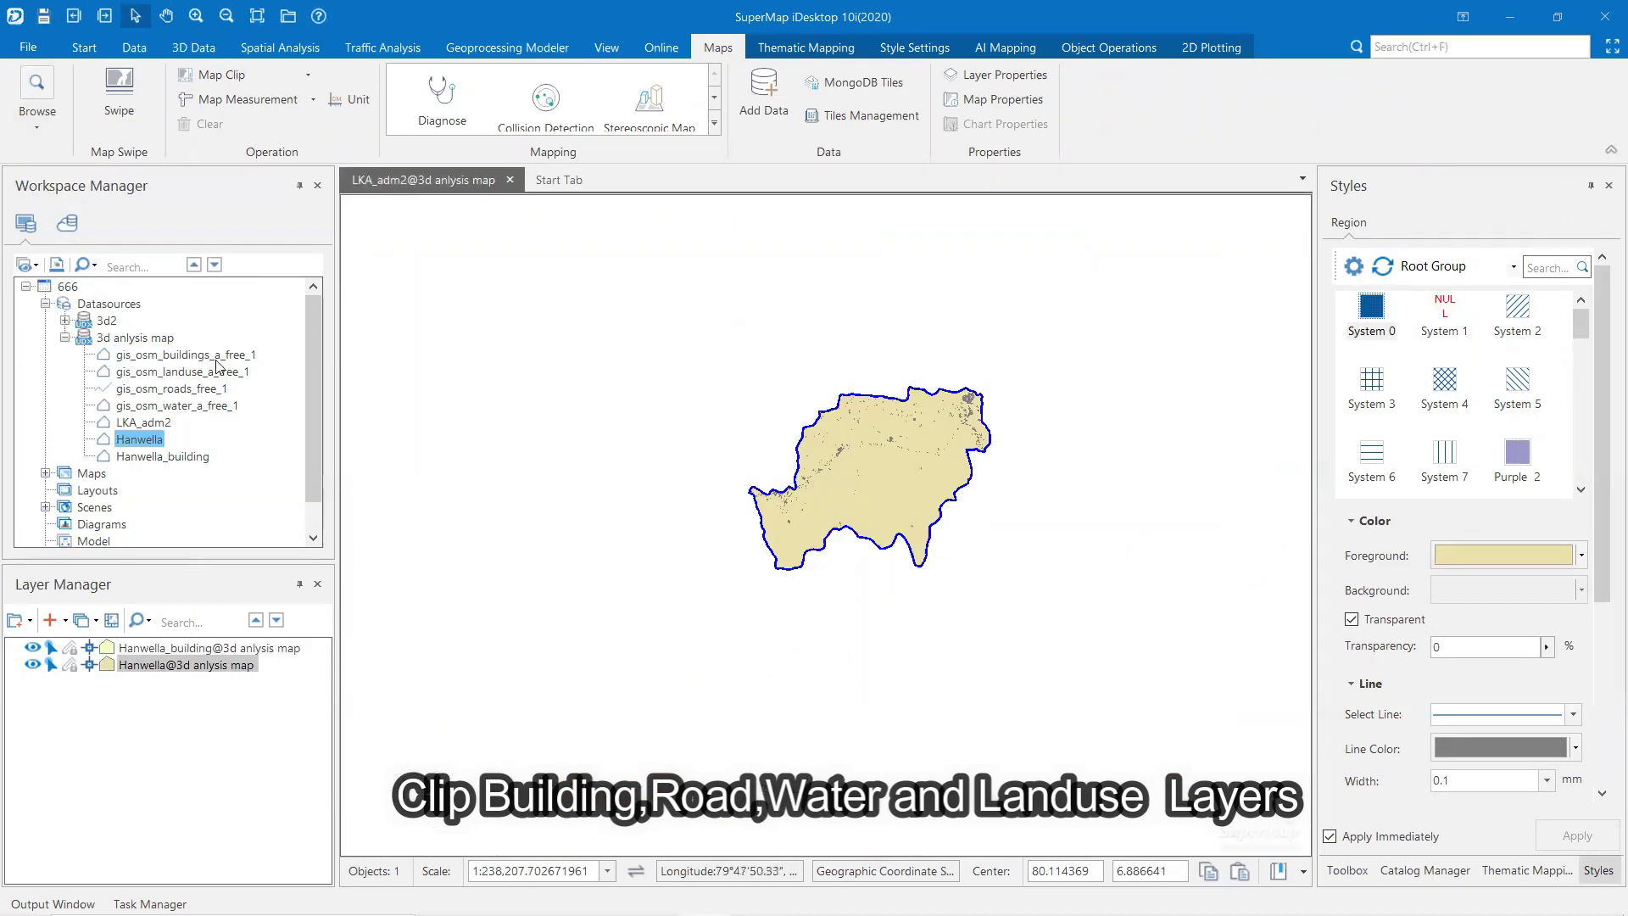
- Add the gis_osm landuse, roads and water datasets to the current LKA_adm2 map
right_click(188, 388)
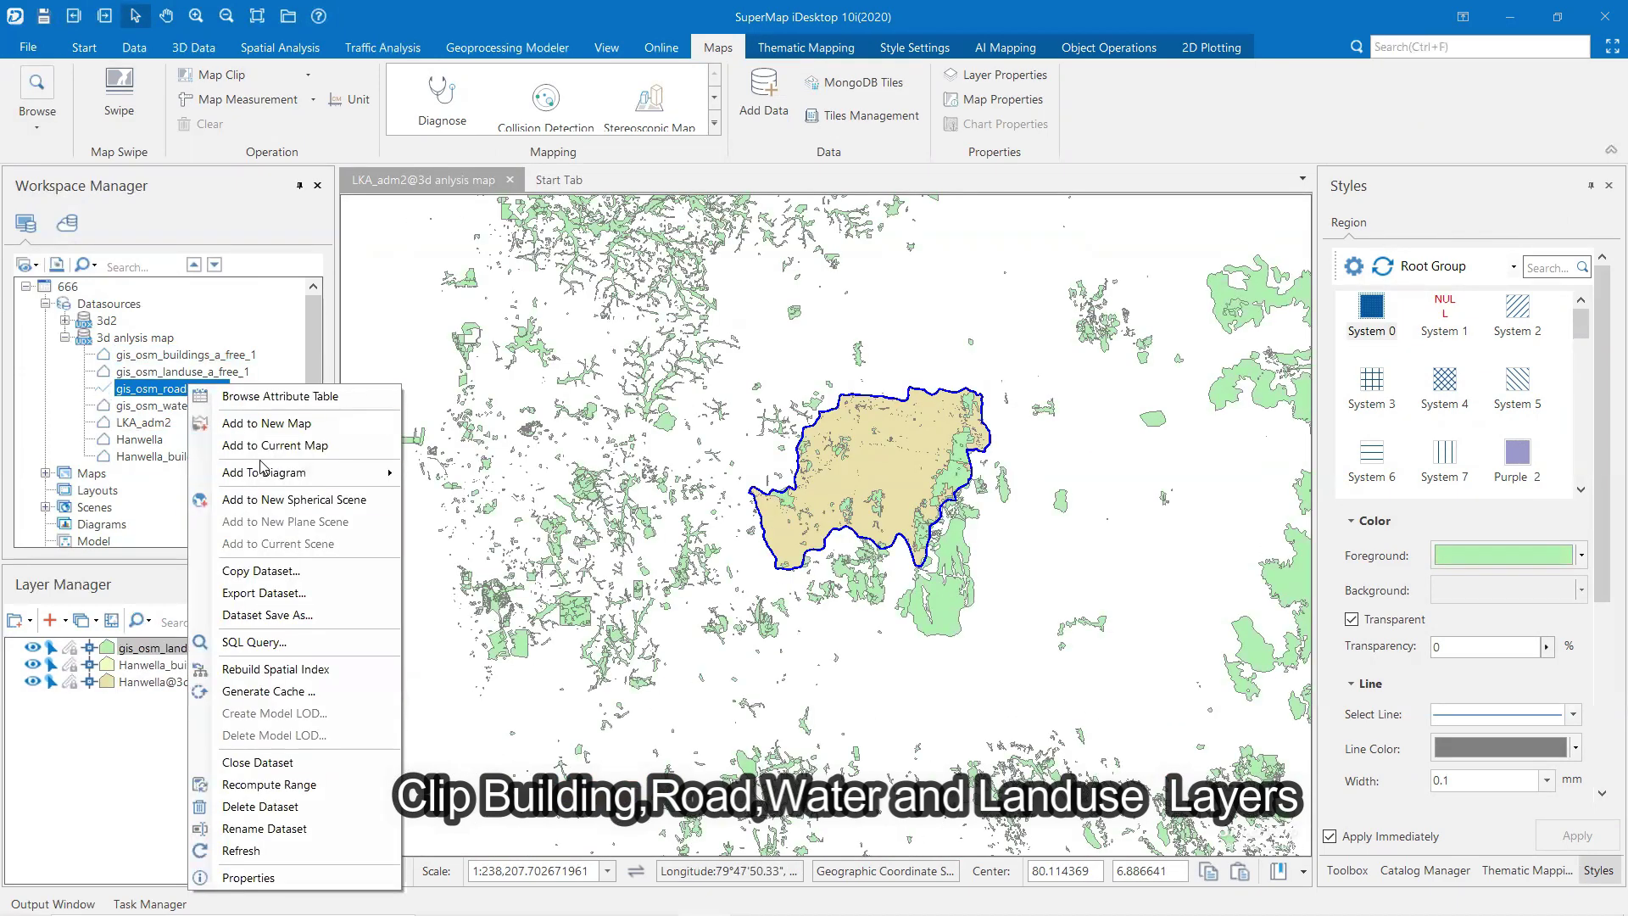
left_click(270, 445)
right_click(188, 406)
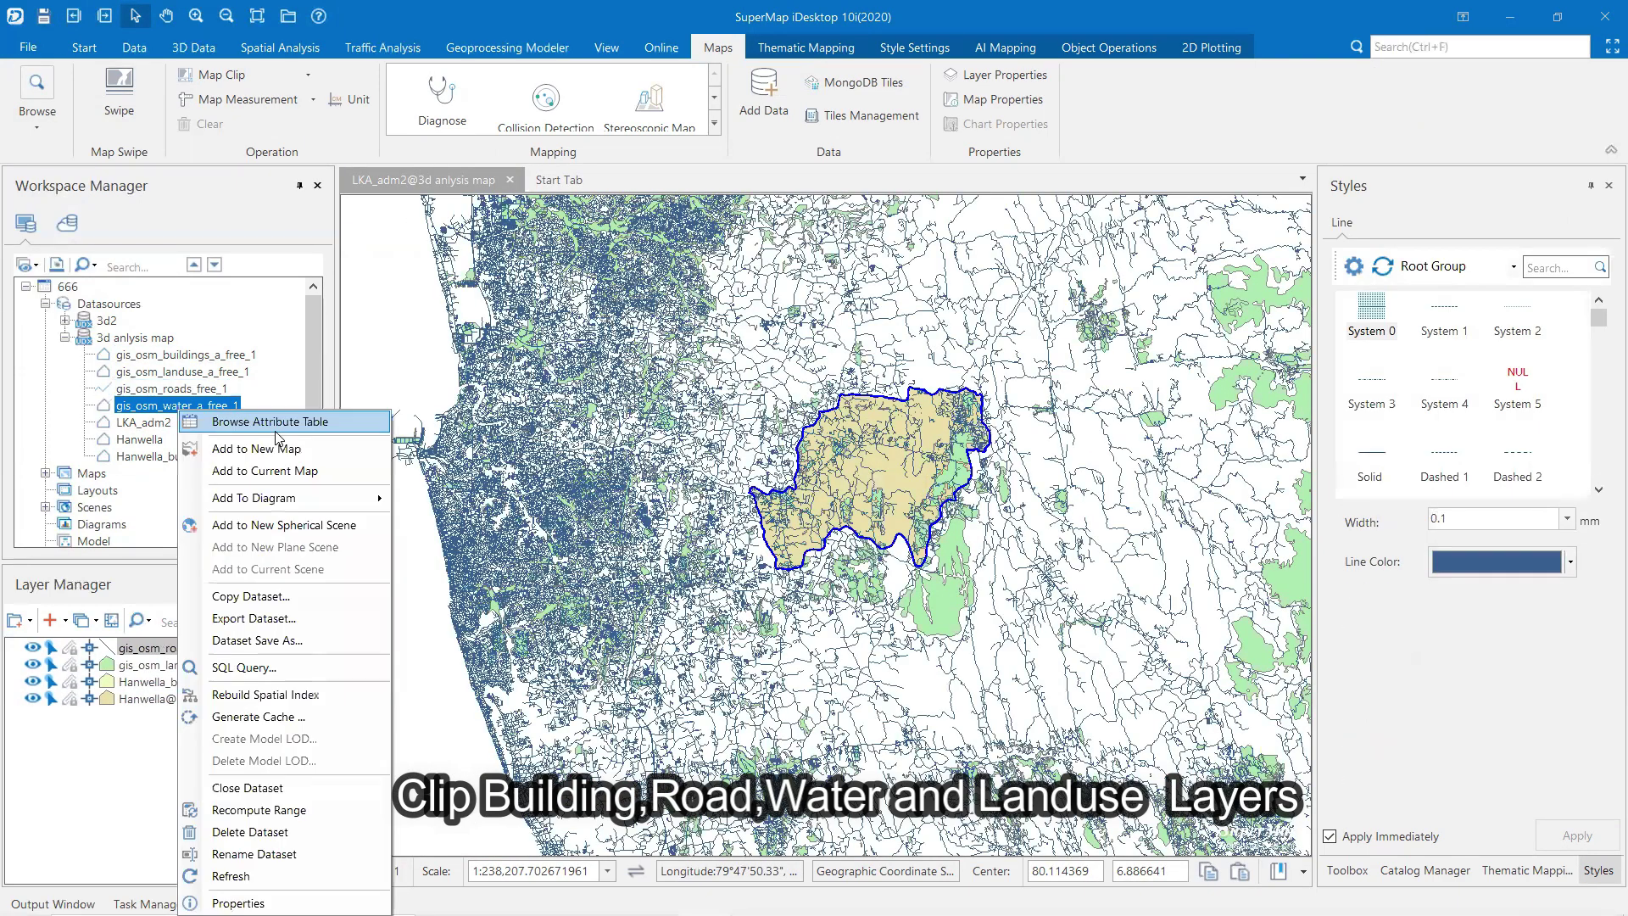
left_click(271, 463)
- Set up a map clip by the selected Hanwella region with target datasets hanwella_water, hanwella_road and hanwella_landuse
left_click(212, 74)
left_click(255, 231)
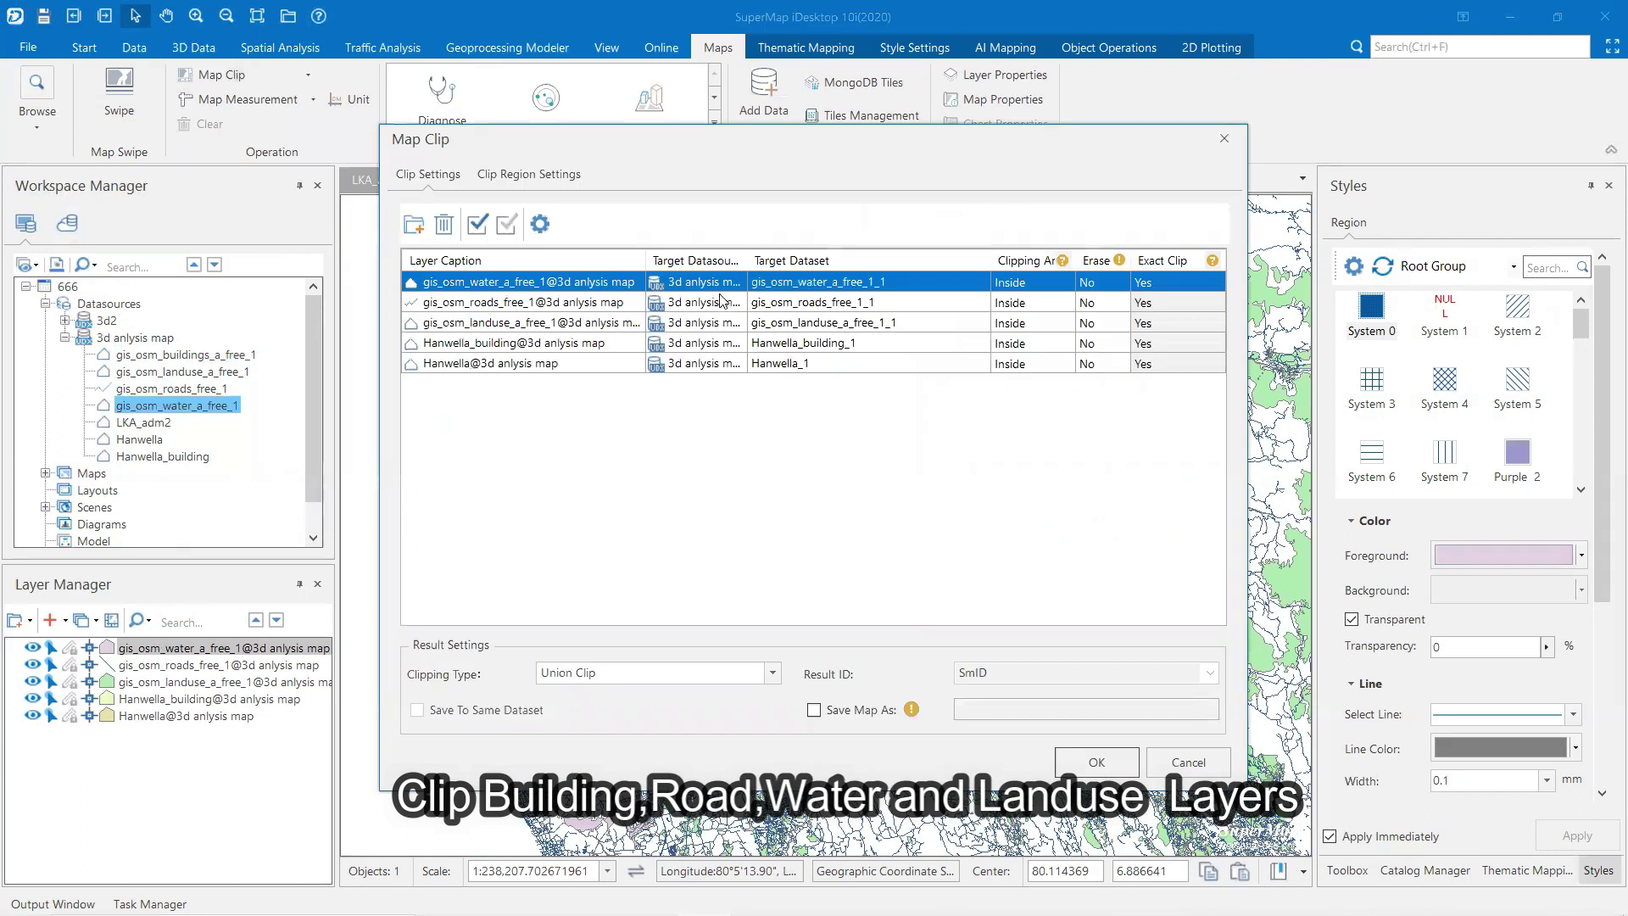
left_click(739, 287)
left_click(739, 286)
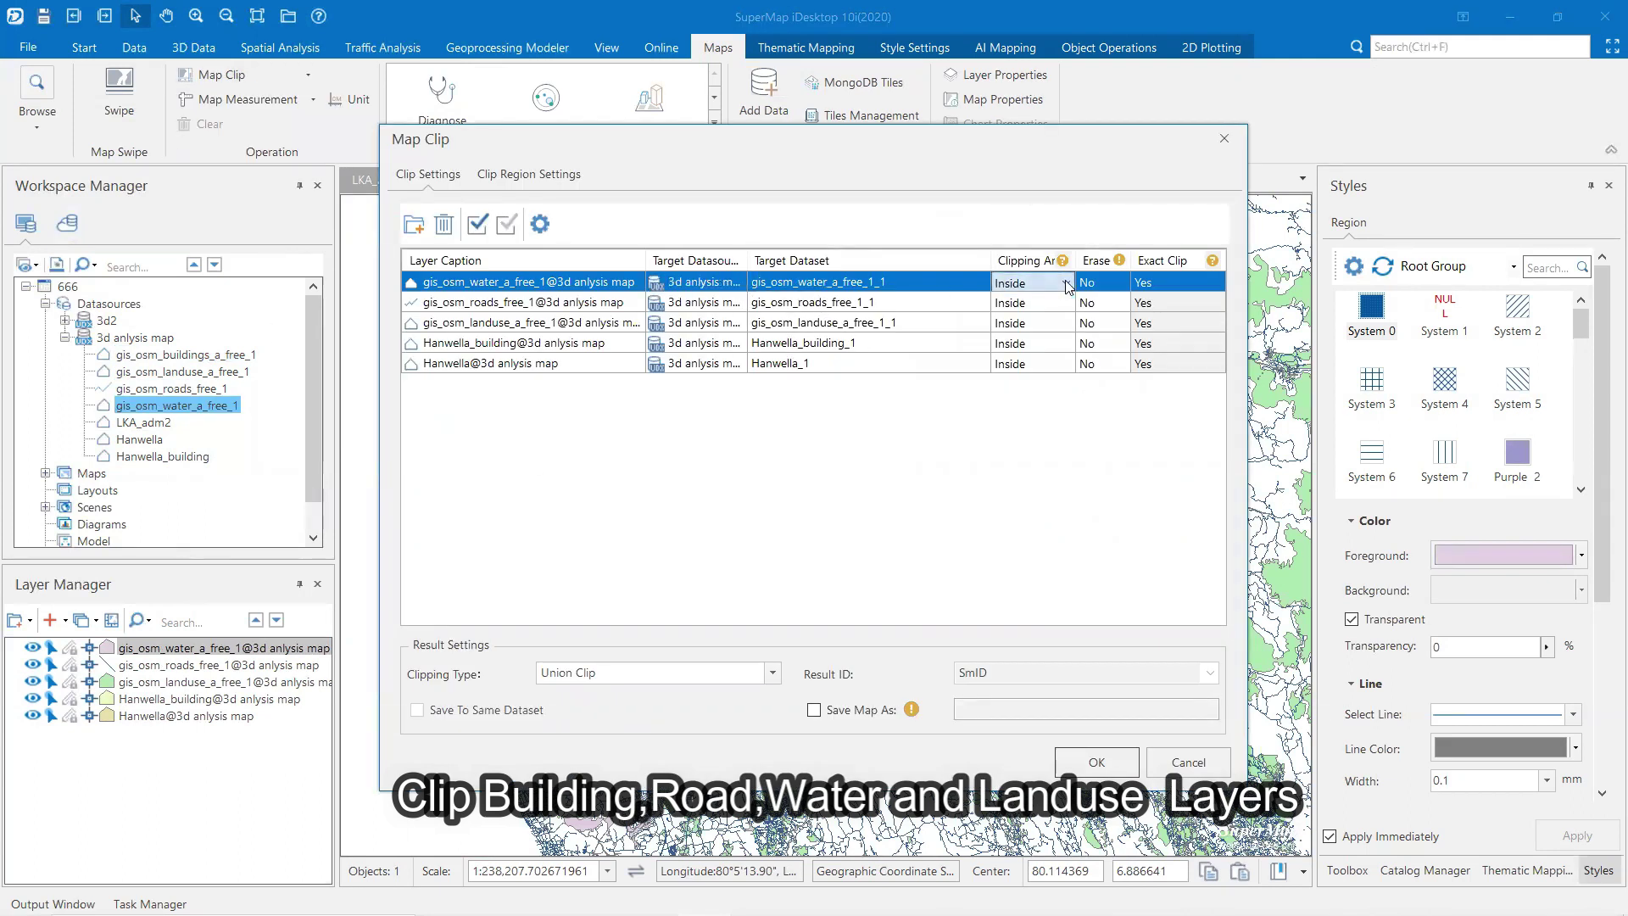
left_click_drag(873, 141, 854, 176)
left_click(880, 318)
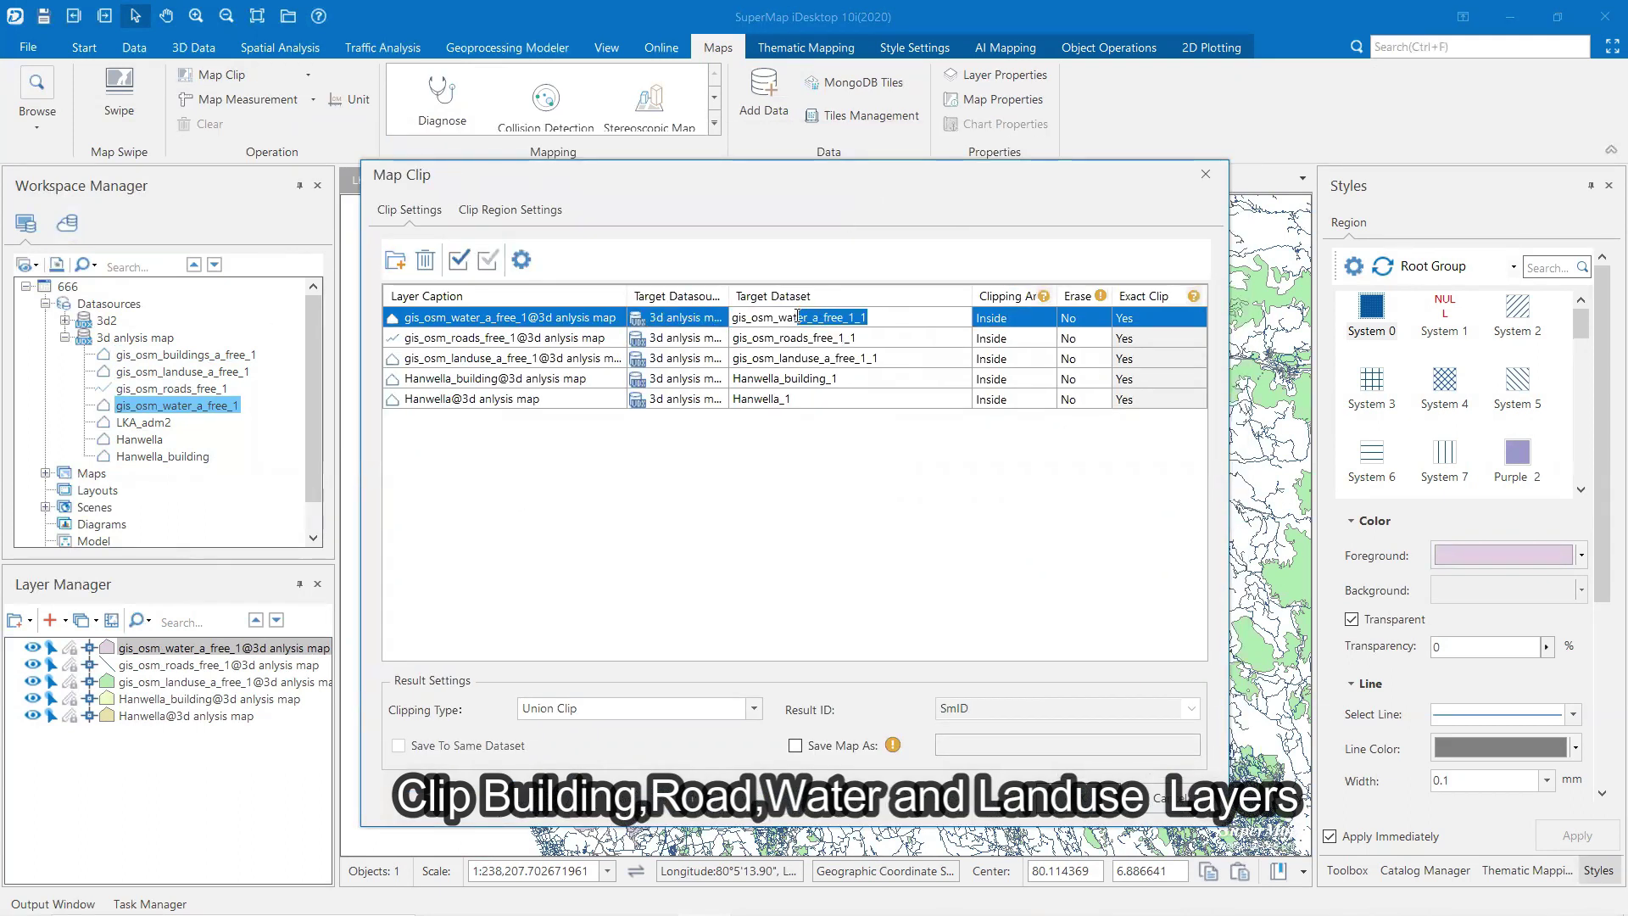
key("BackSpace")
type("hanwella_water")
left_click(832, 336)
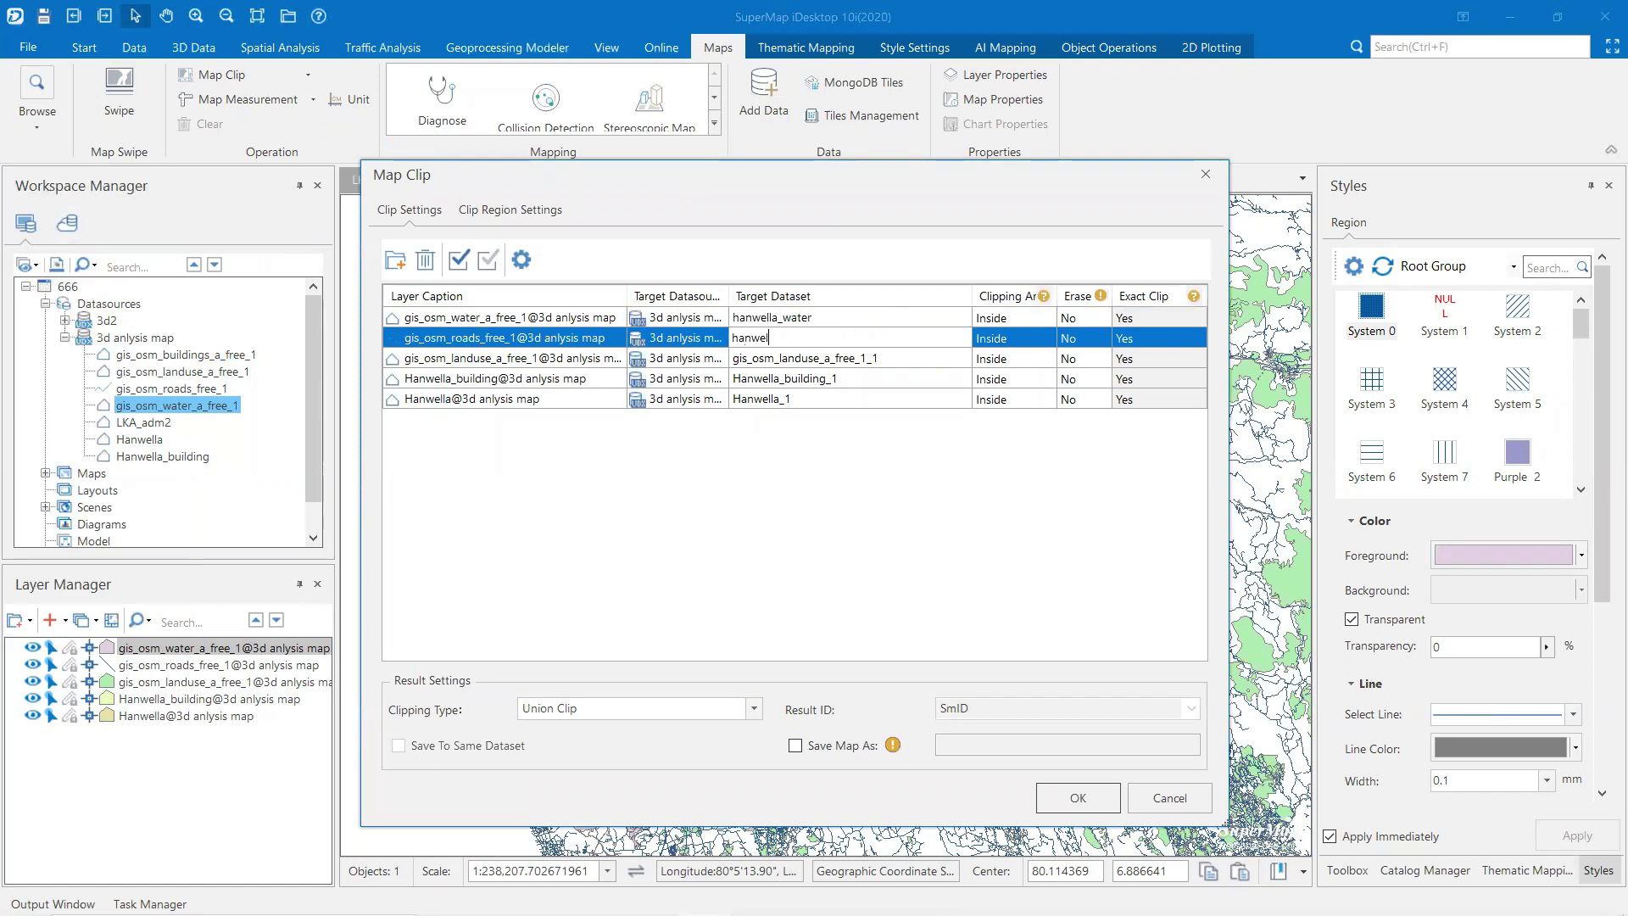
left_click(721, 363)
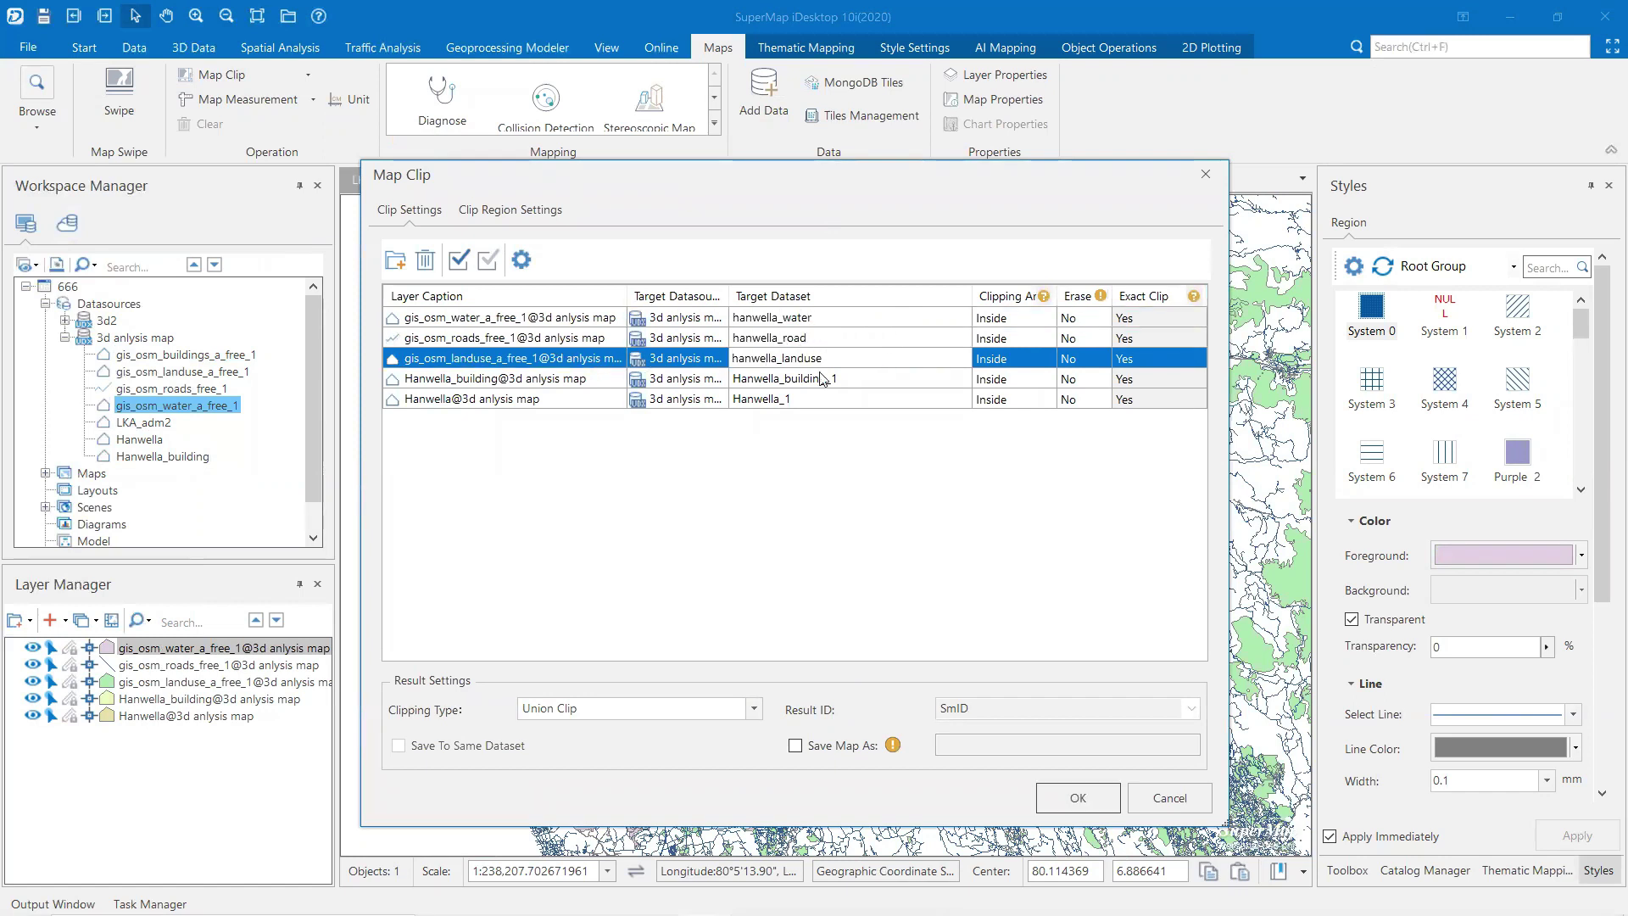
- Exclude the Hanwella_building and Hanwella layers from the clip and run it into the 3d anlysis map datasource
left_click(393, 379)
key("Delete")
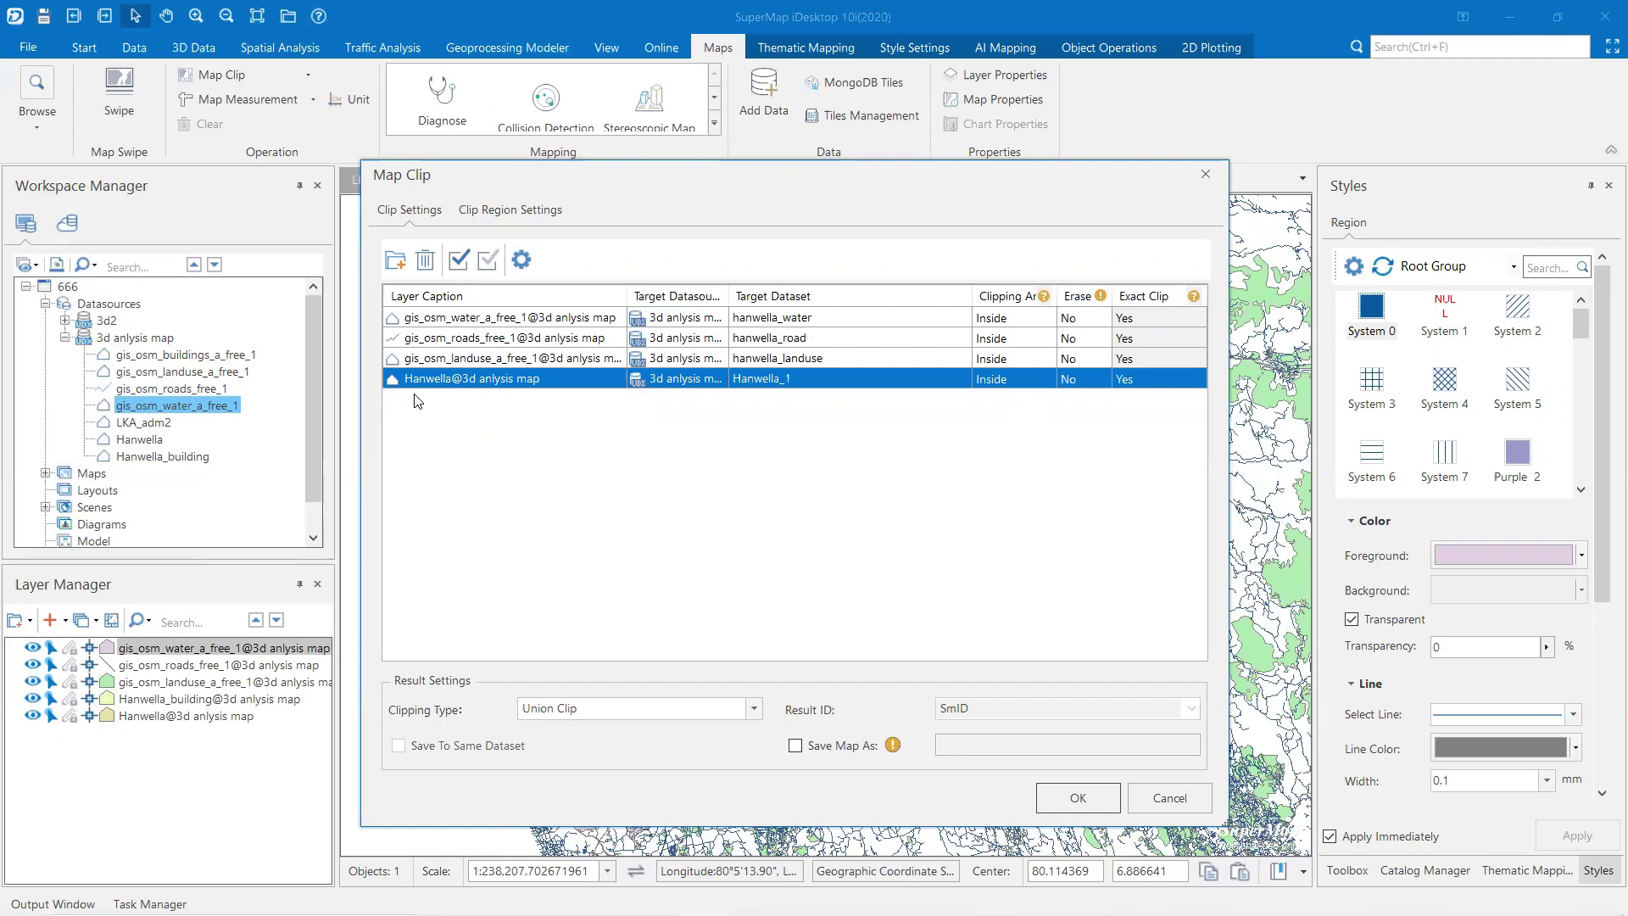
left_click(424, 259)
left_click(1171, 320)
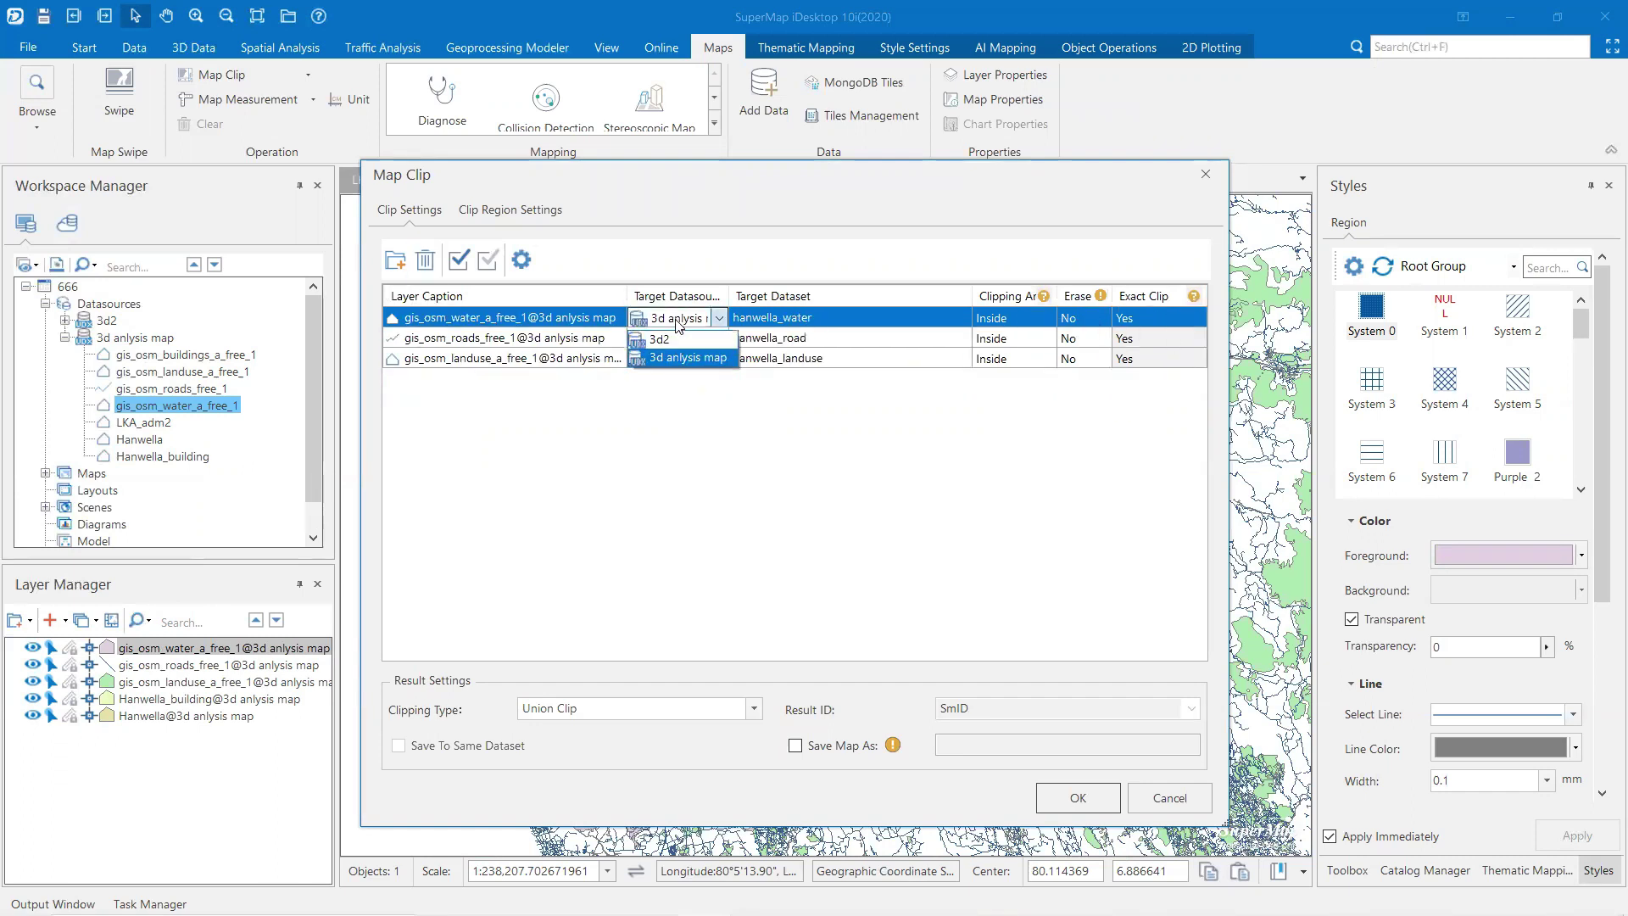
left_click(1075, 795)
- Remove the original gis_osm roads, water and landuse layers from the map
left_click(222, 666)
right_click(220, 667)
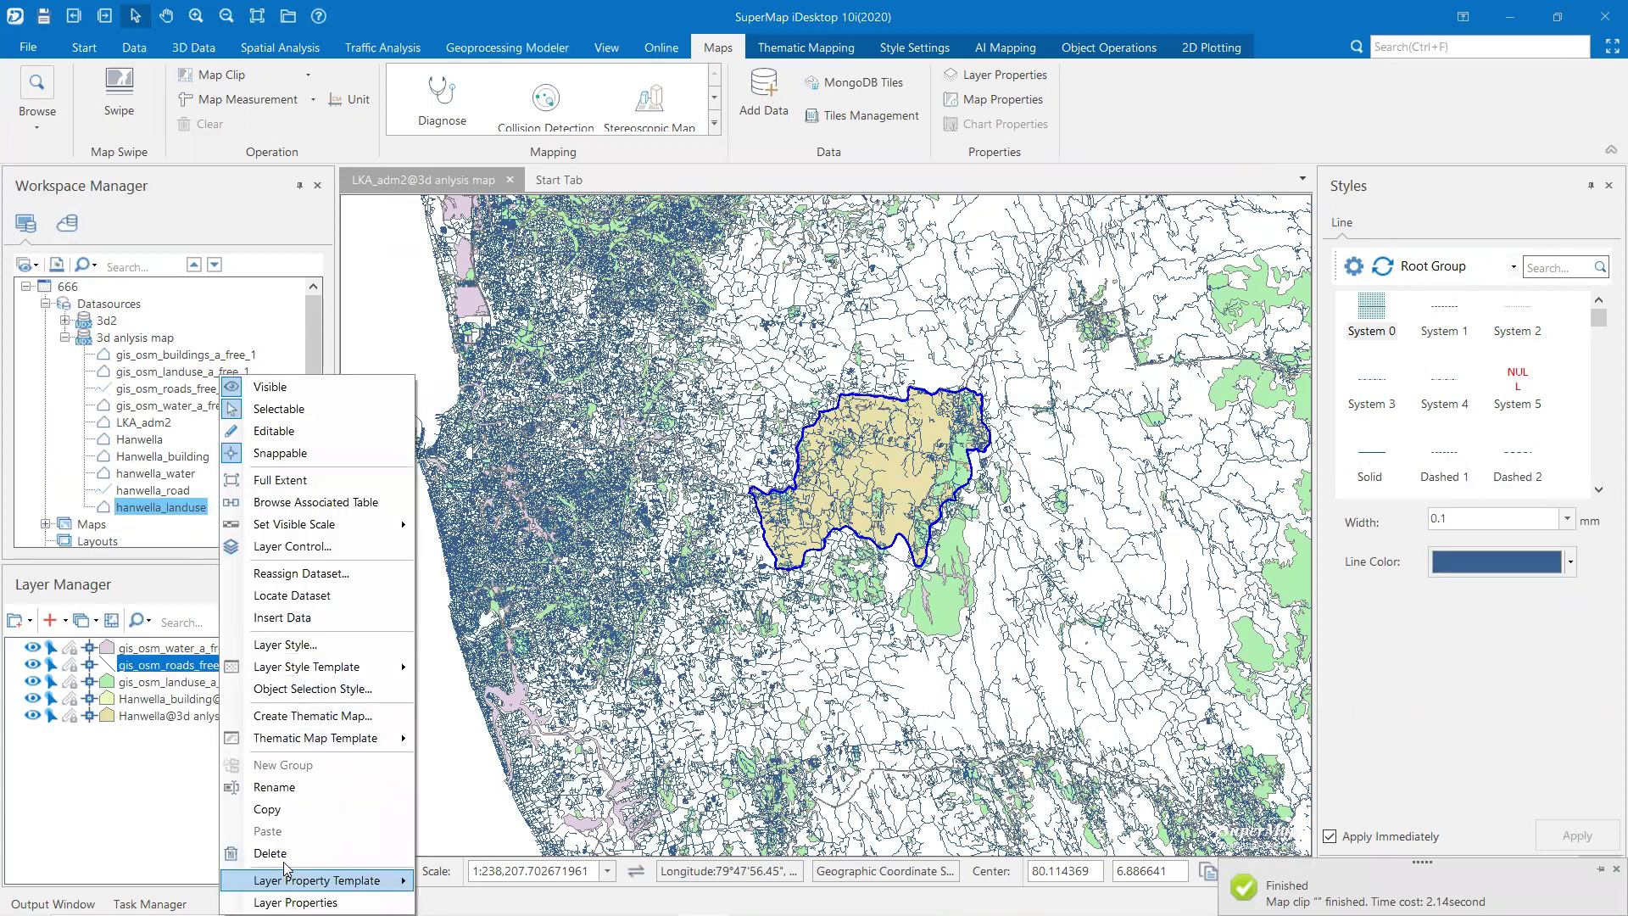
left_click(279, 855)
left_click(896, 543)
left_click(171, 651)
key("Delete")
left_click(895, 542)
left_click(171, 651)
key("Delete")
left_click(891, 544)
left_click_drag(895, 538, 764, 564)
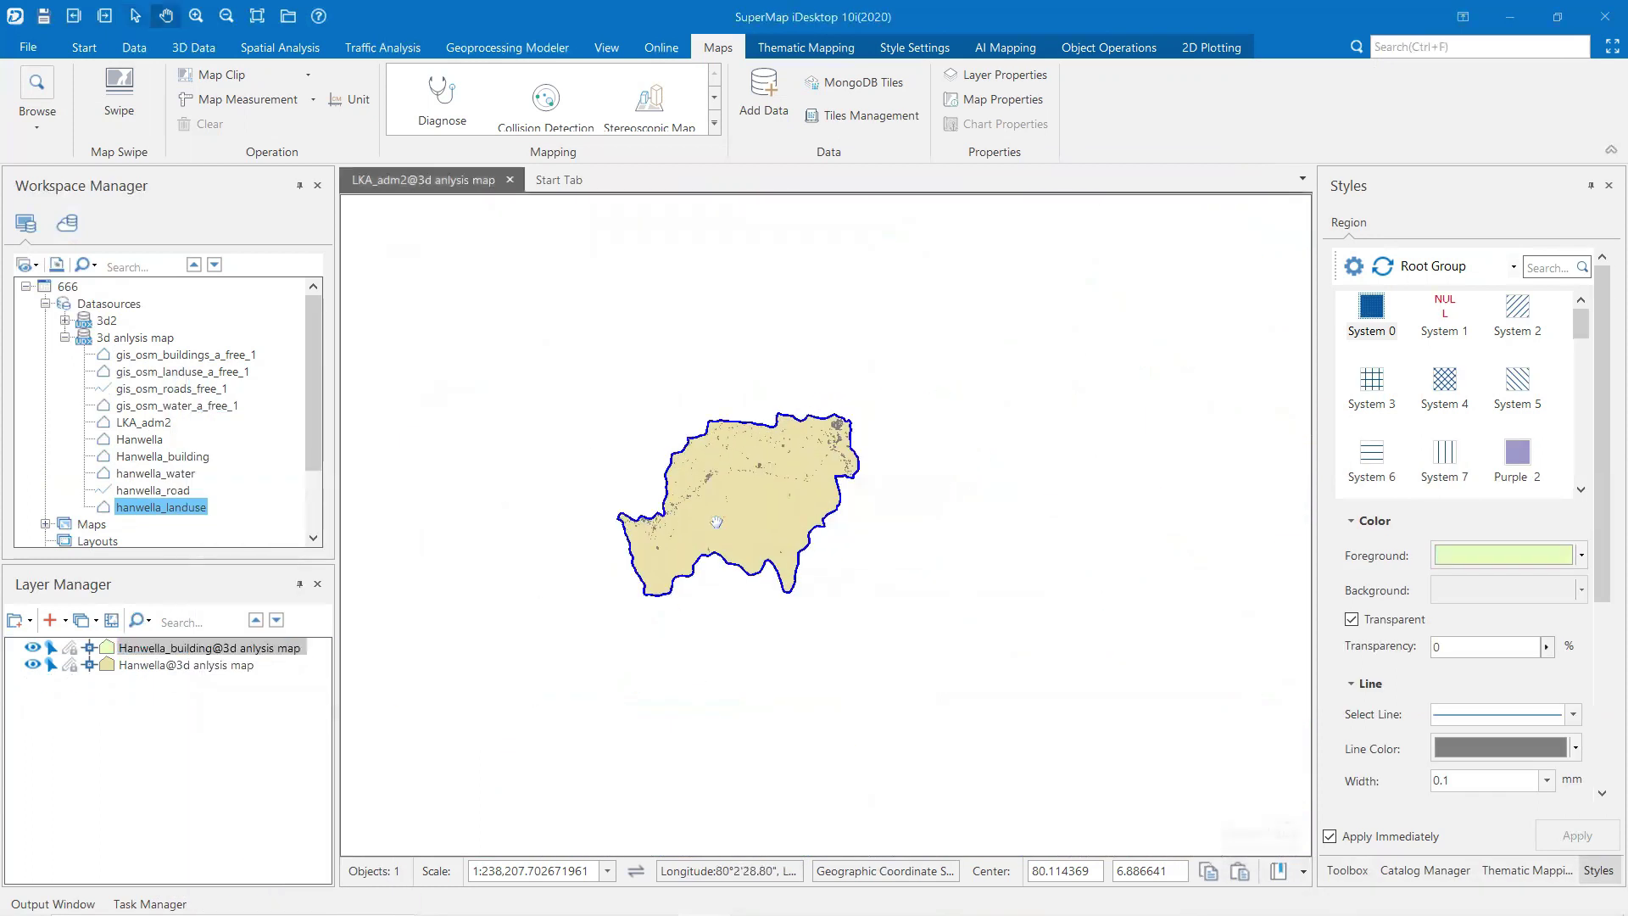
- Add the clipped hanwella_road, hanwella_water and hanwella_landuse datasets to the current LKA_adm2 map
right_click(167, 490)
left_click(238, 471)
right_click(150, 473)
left_click(203, 470)
right_click(173, 456)
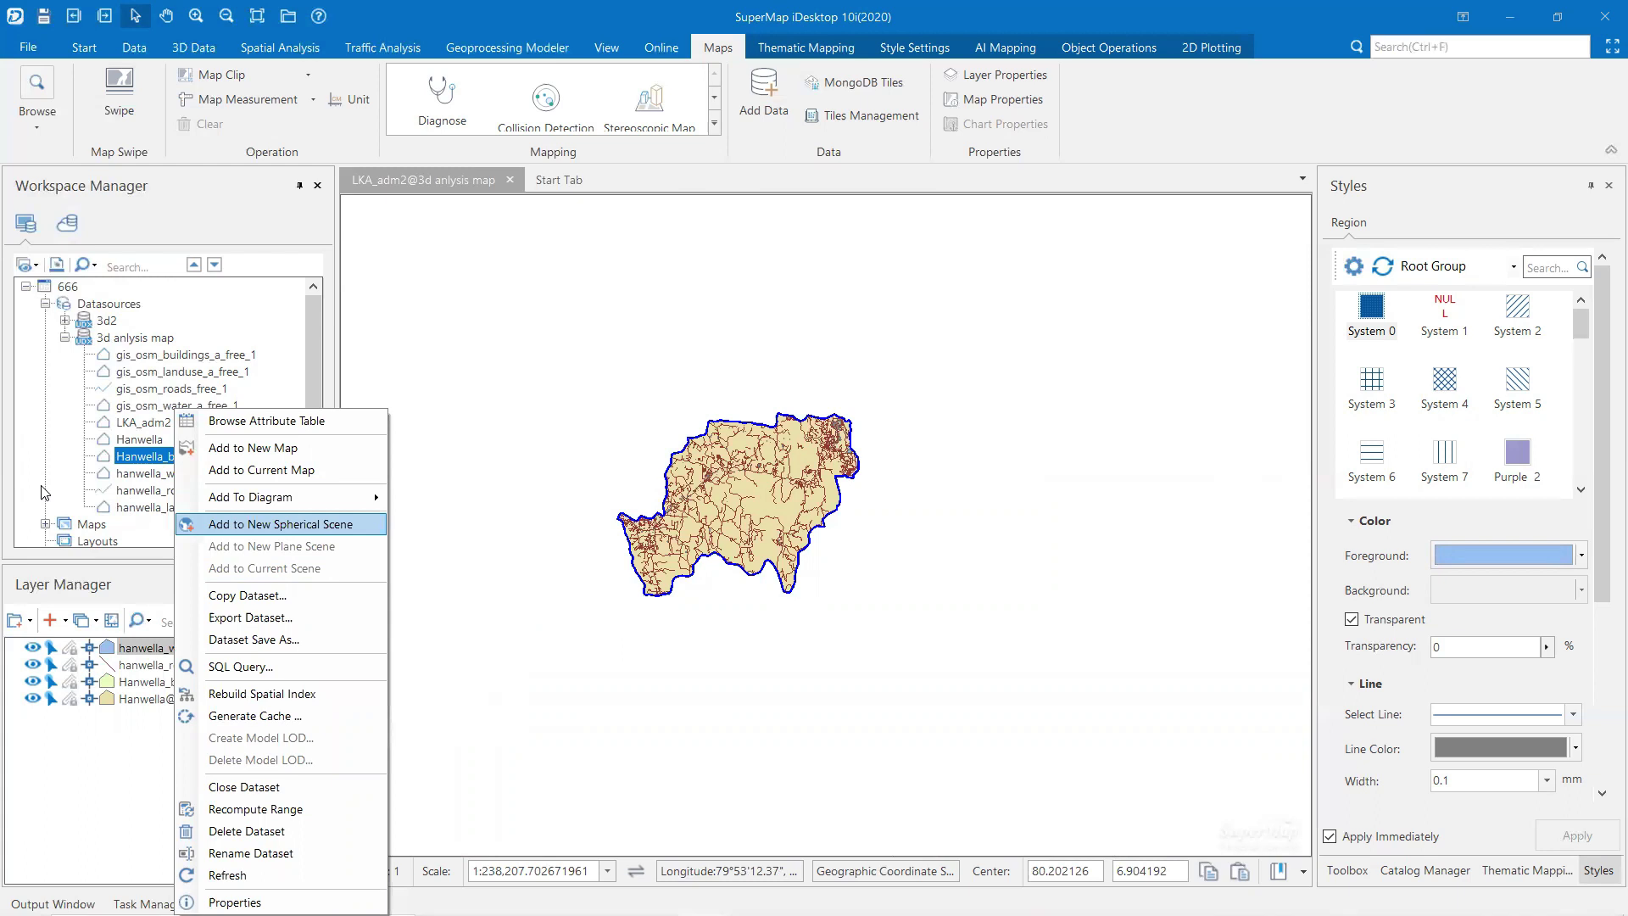
right_click(174, 507)
left_click(261, 469)
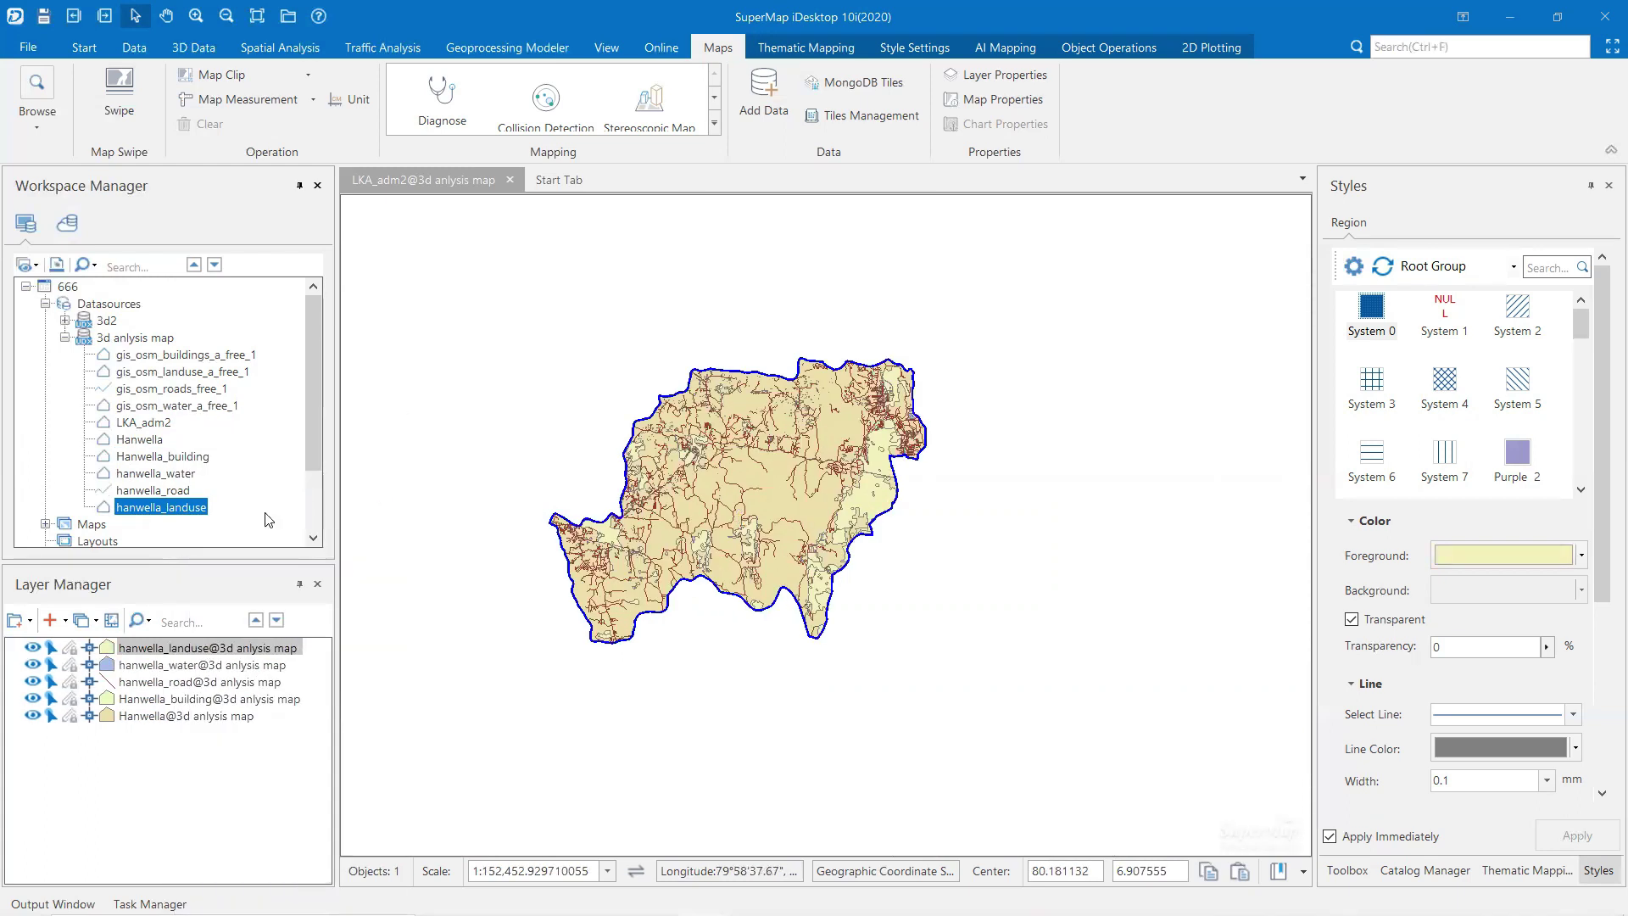
- Browse the attribute table of hanwella_landuse to examine its land use classes, and close the table
right_click(172, 507)
left_click(256, 422)
scroll(700, 431, "down", 4)
scroll(699, 431, "up", 4)
left_click_drag(495, 848, 680, 862)
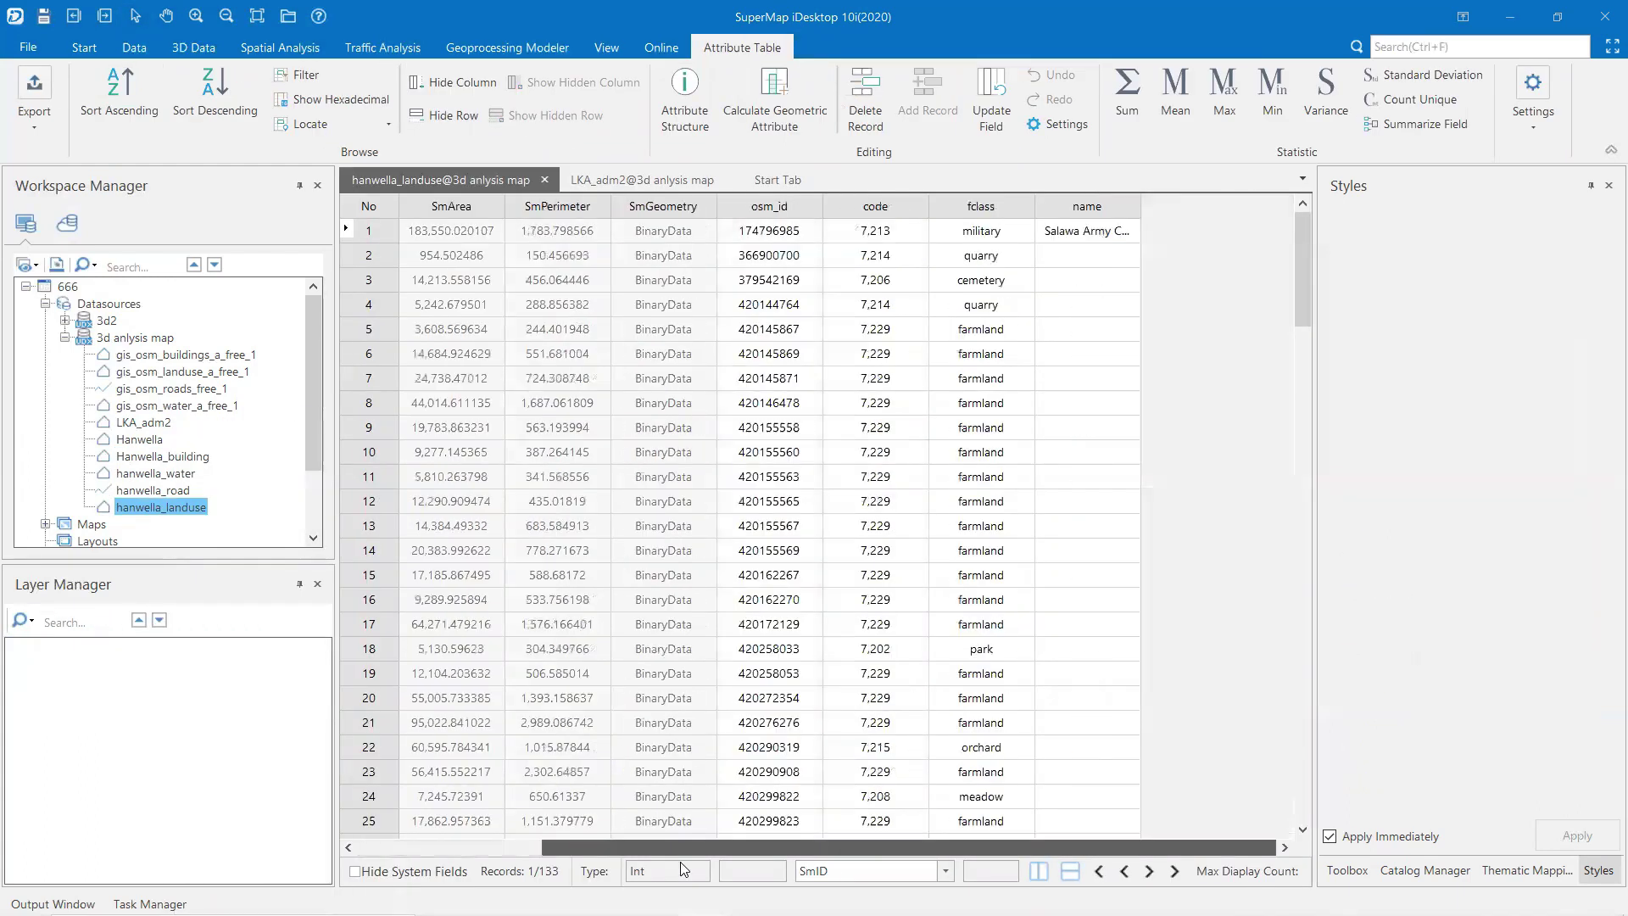
scroll(880, 679, "down", 20)
scroll(879, 679, "up", 10)
left_click(546, 180)
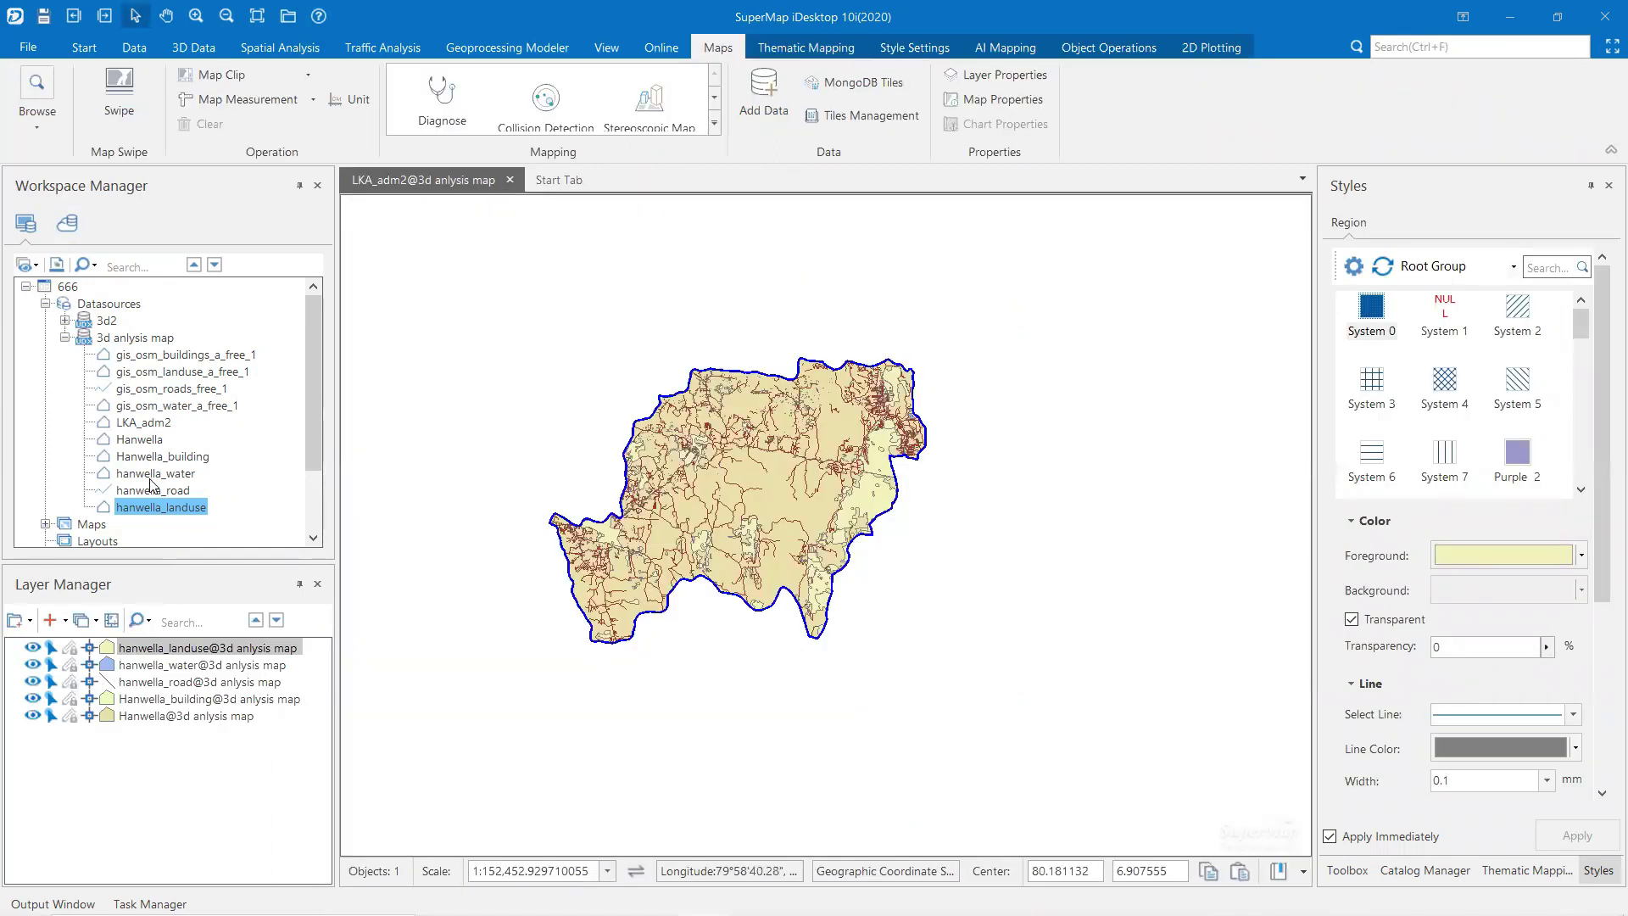
- Start an SQL query on the Hanwella_building dataset that selects all of its fields
left_click(280, 48)
left_click(39, 93)
left_click(507, 363)
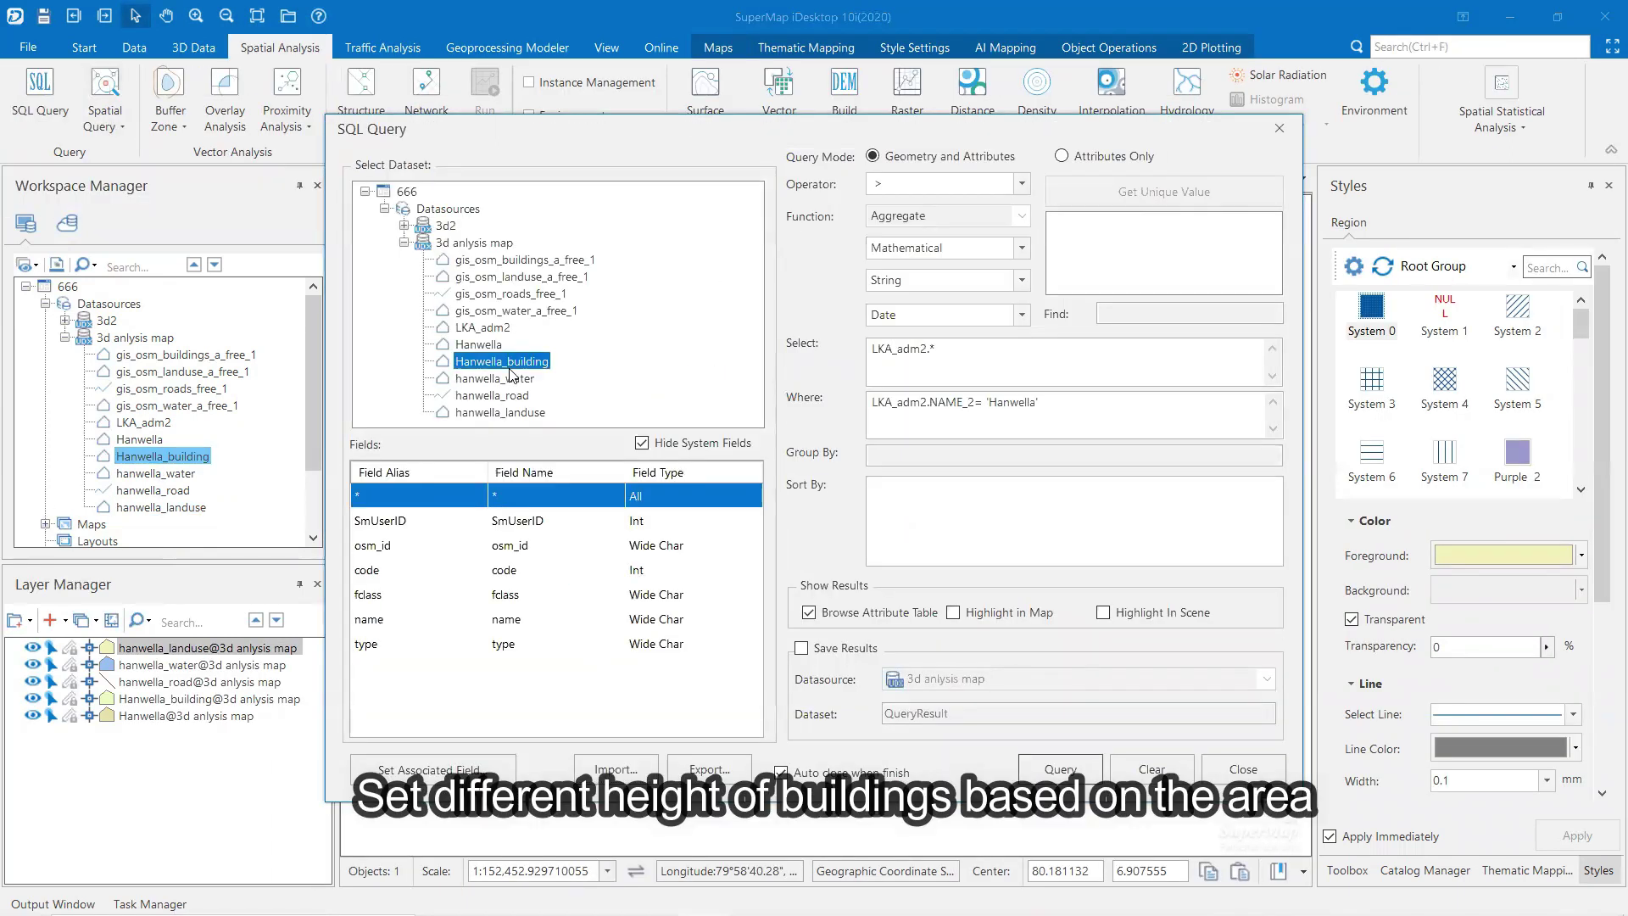
double_click(607, 496)
- Look up the unique values of the building name, fclass and type fields in the SQL query
double_click(496, 624)
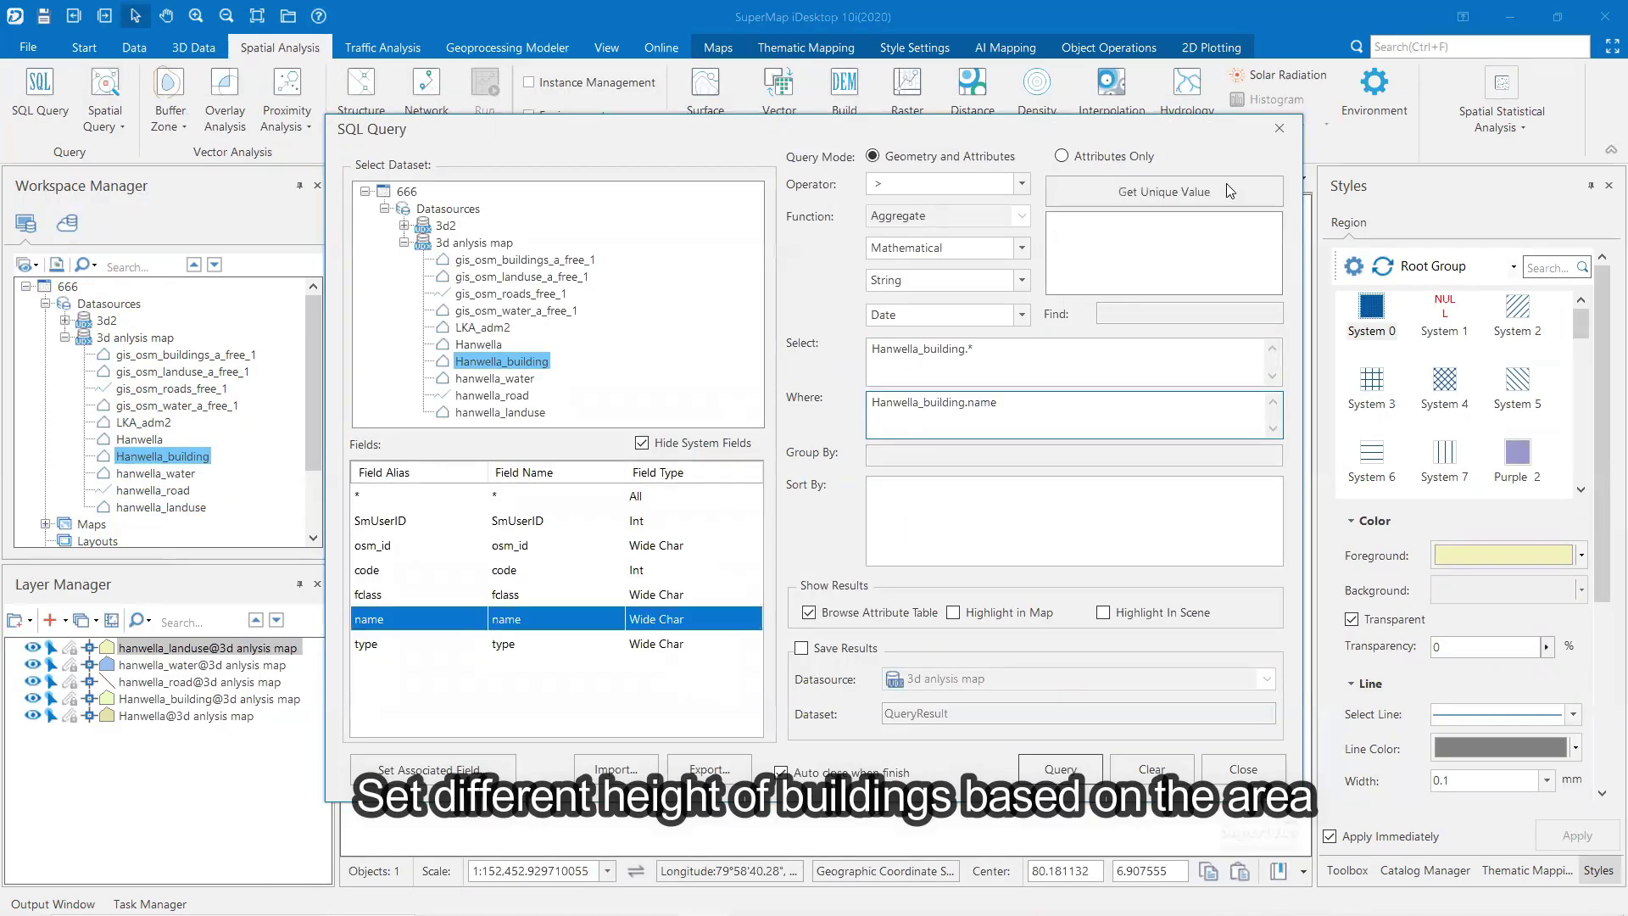
left_click(1228, 192)
double_click(494, 593)
left_click_drag(1124, 405, 676, 417)
key("BackSpace")
left_click(1177, 197)
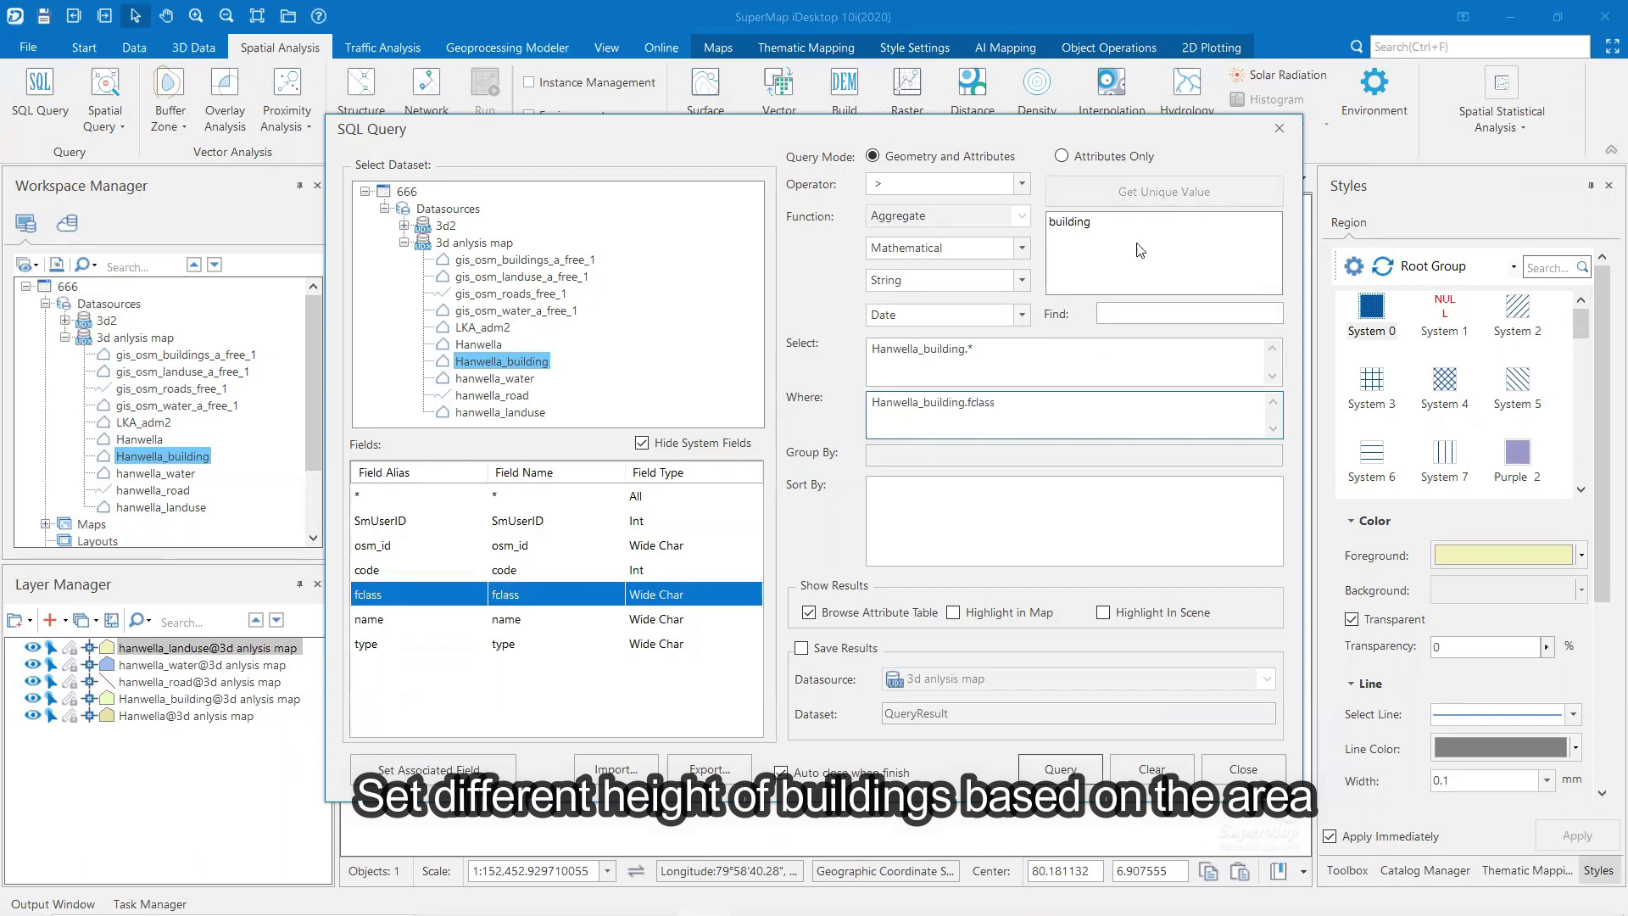
left_click(674, 592)
left_click(1167, 192)
double_click(502, 644)
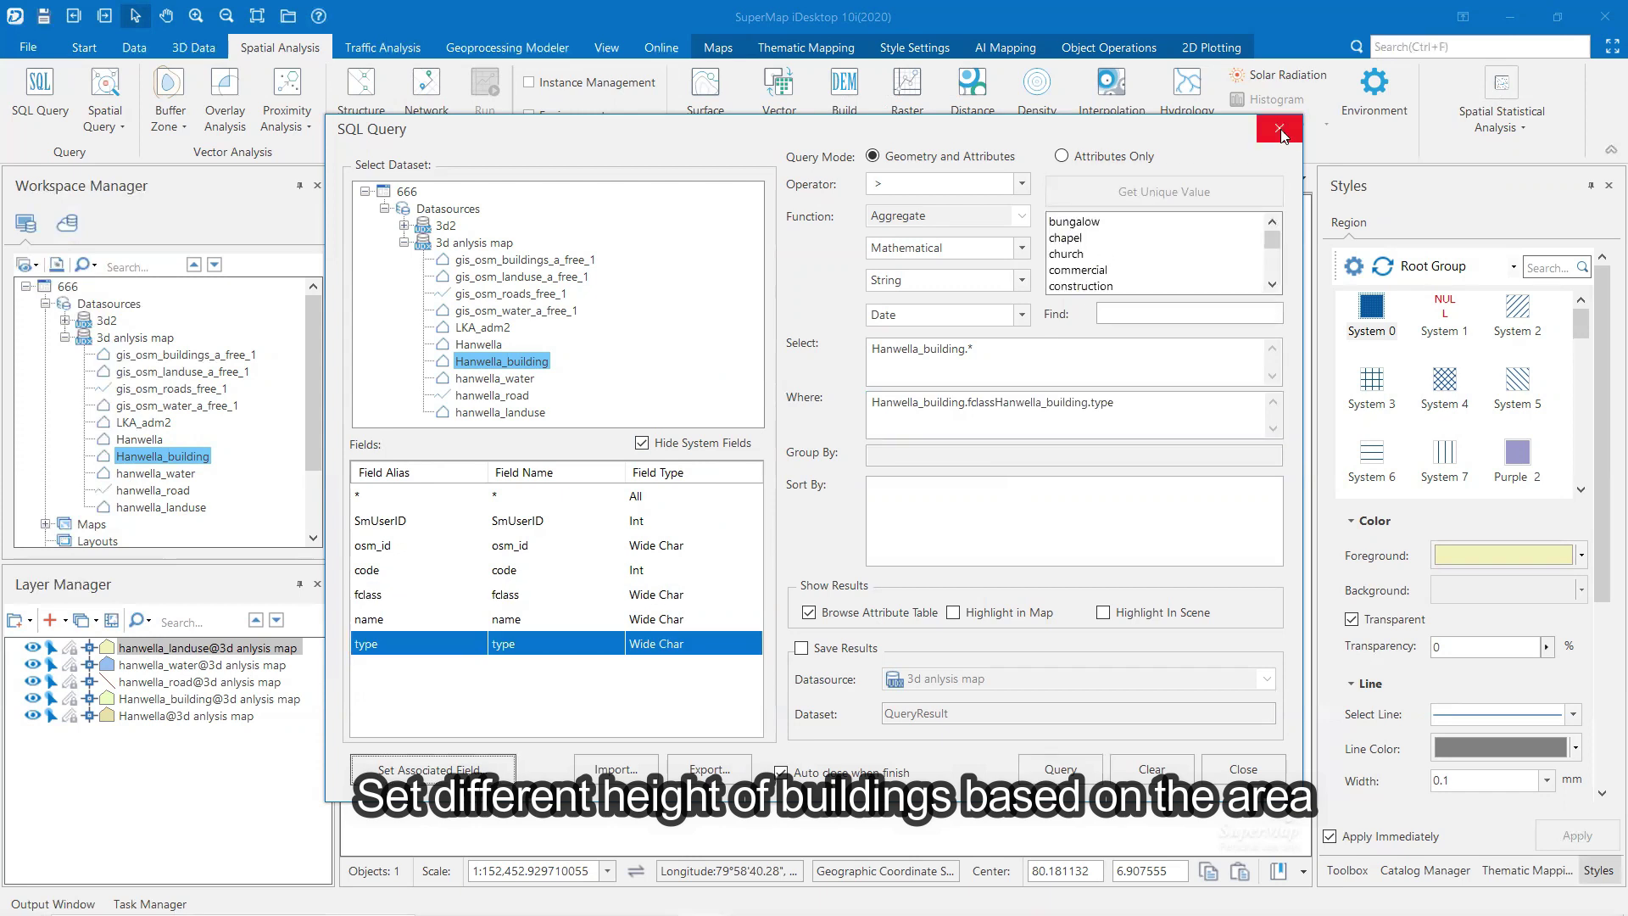
- Replace the query condition with Hanwella_building.type= 'hotel' or Hanwella_building.type= 'school'
left_click_drag(1139, 405, 868, 407)
key("BackSpace")
double_click(390, 646)
type("=")
left_click(1139, 197)
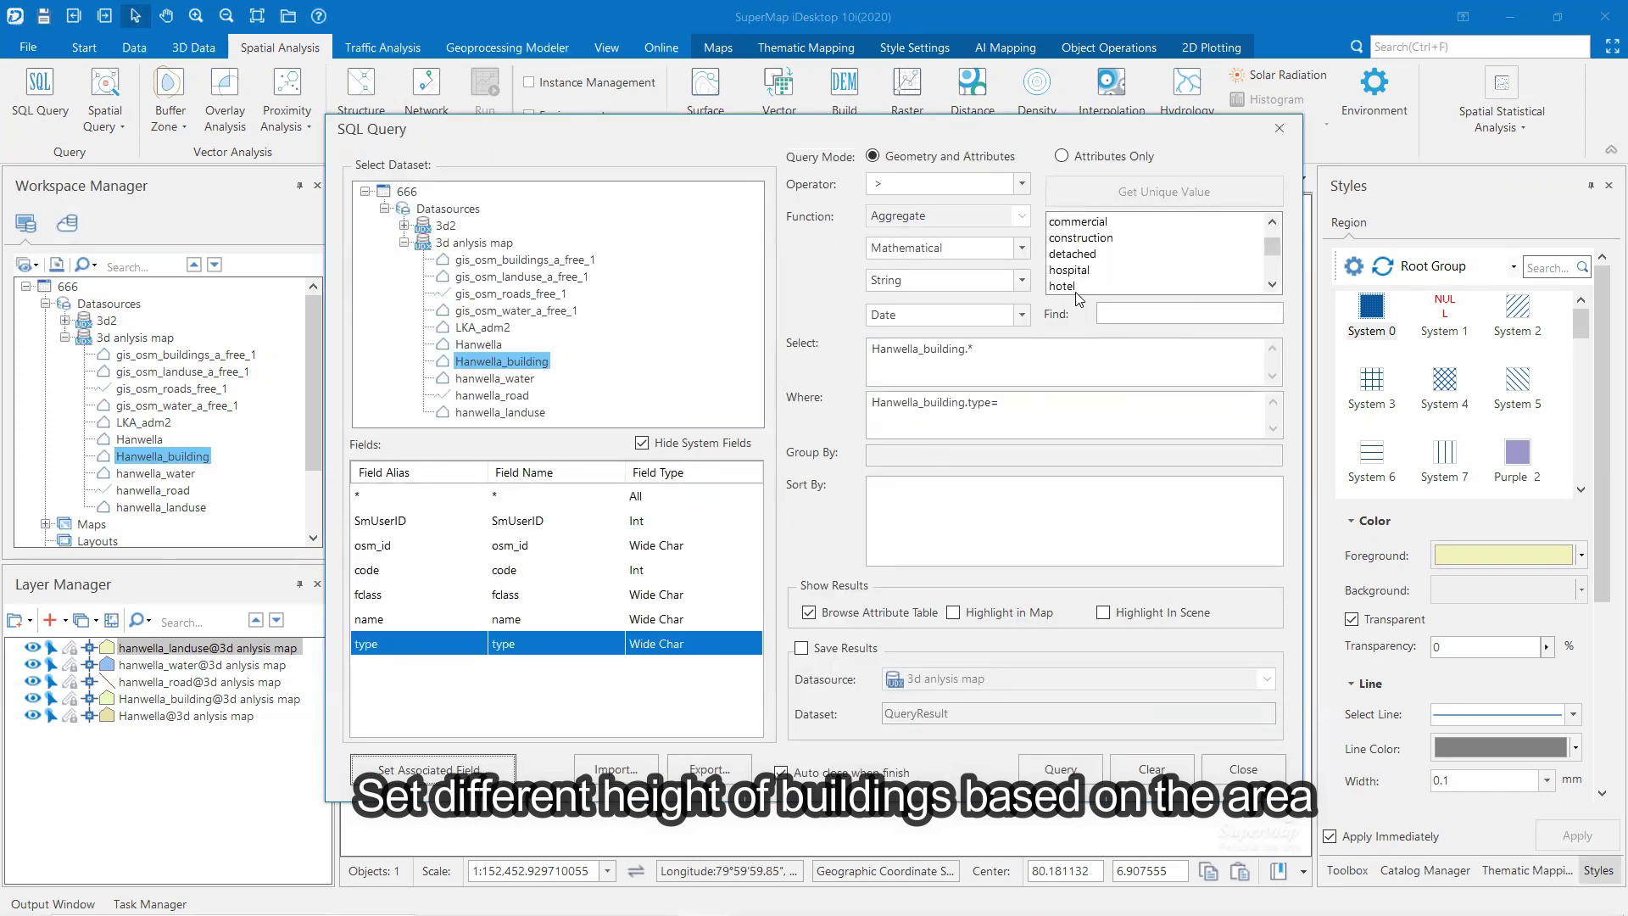
double_click(1153, 288)
scroll(1126, 258, "down", 2)
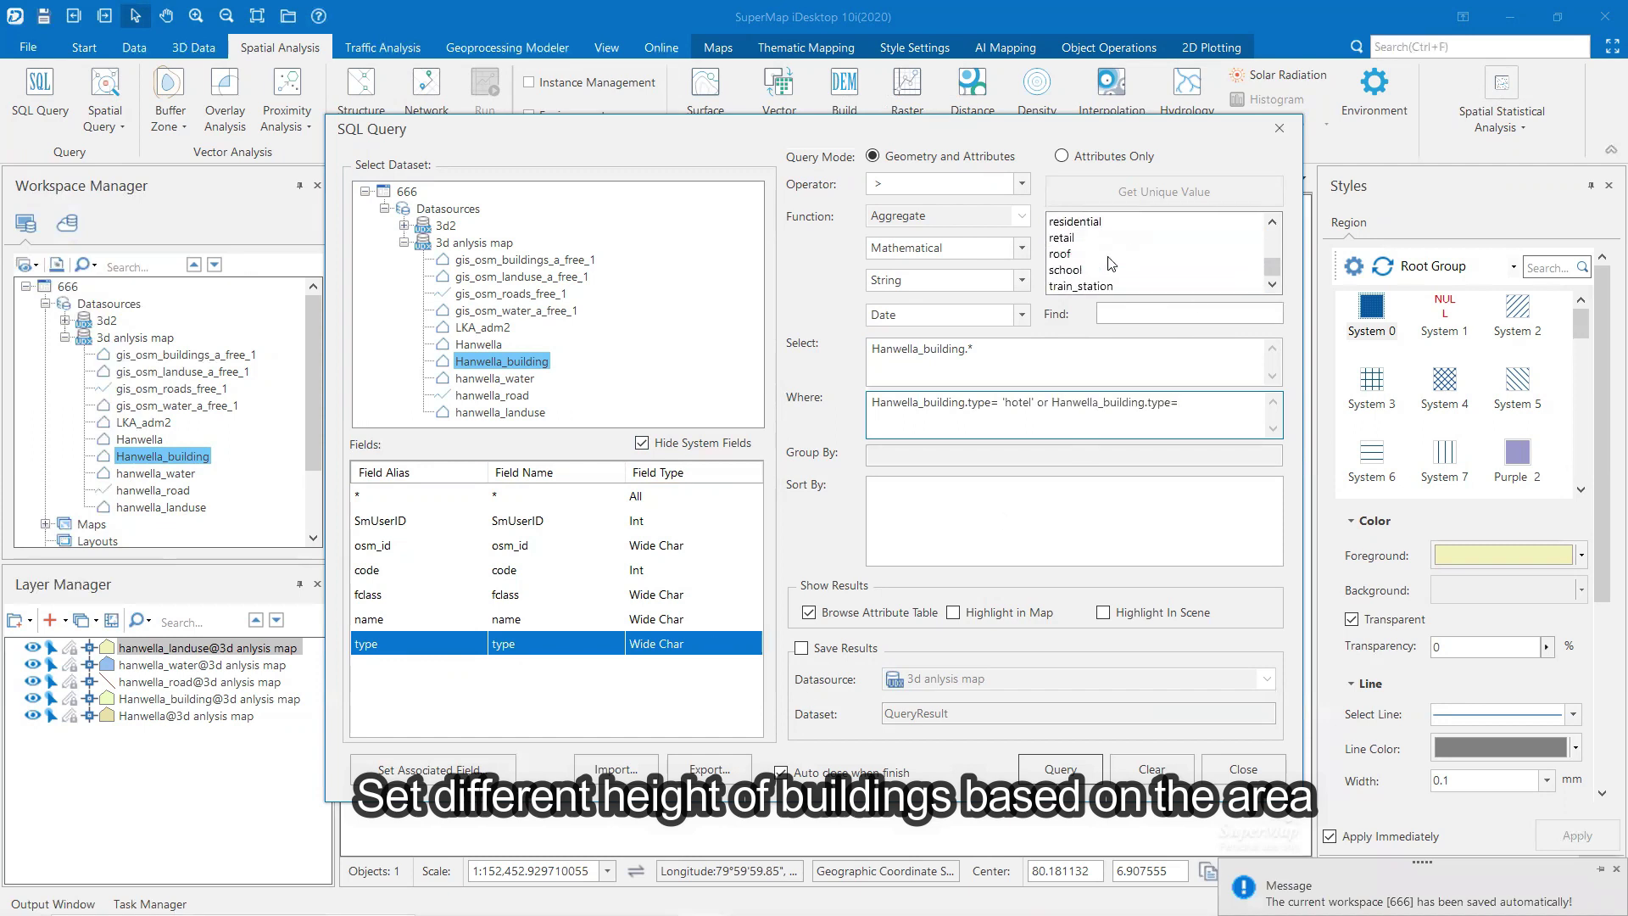
double_click(1126, 263)
- Run the query without browsing the attribute table, saving the hotel buildings as Hanwella_hotels in the 3d anlysis map datasource
left_click(808, 612)
left_click(802, 648)
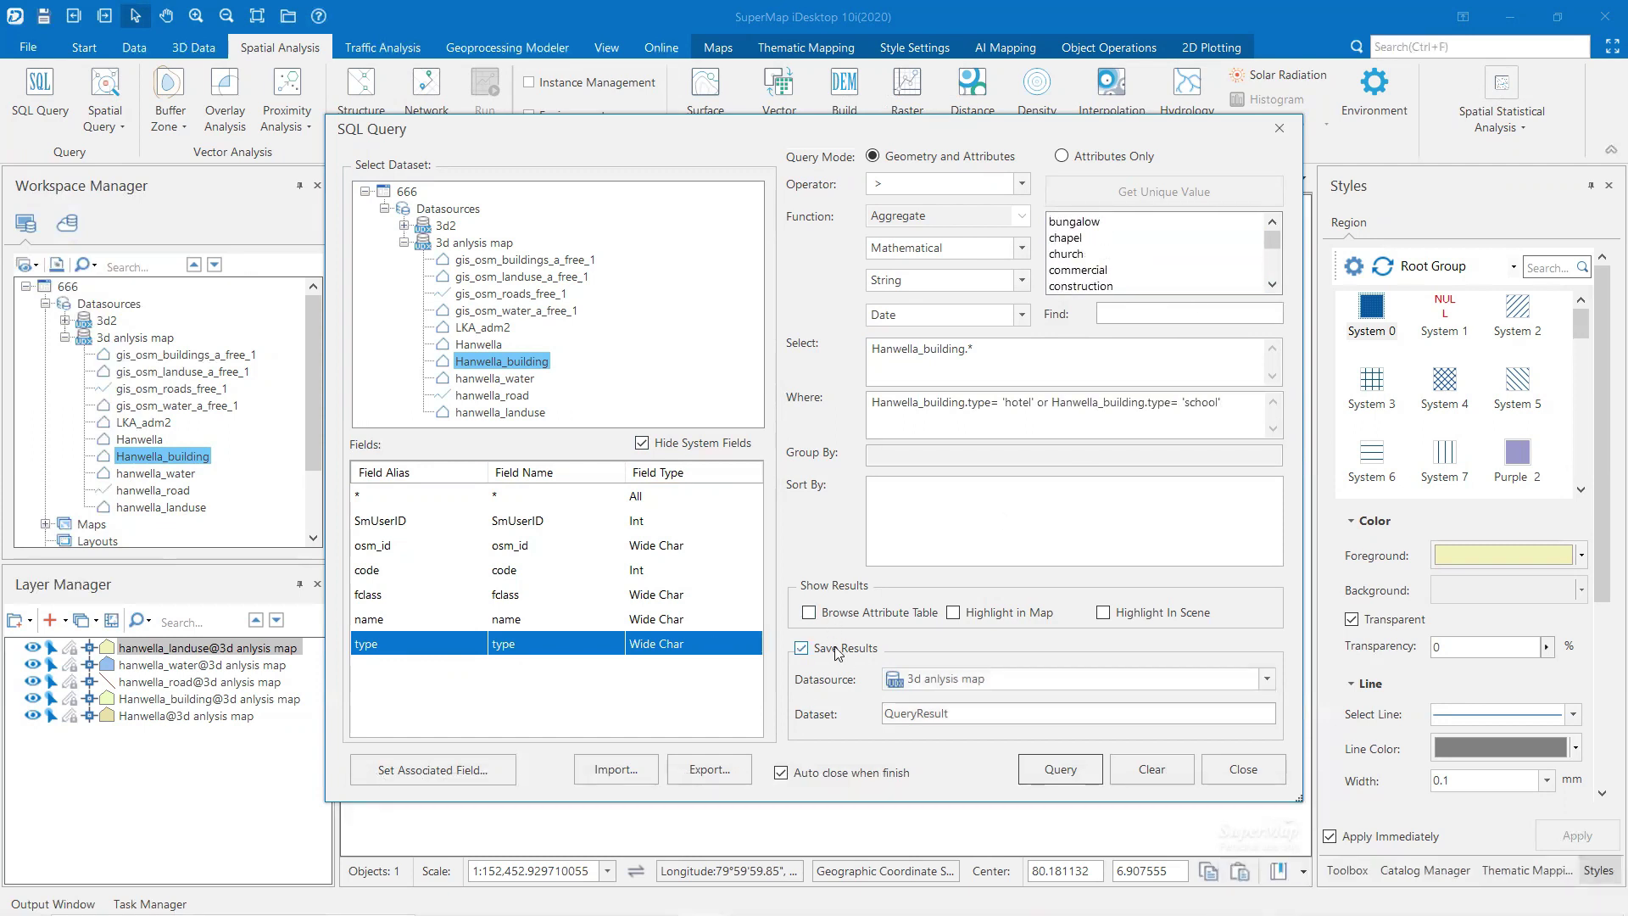
left_click_drag(1221, 402, 1133, 423)
left_click_drag(958, 714, 839, 717)
type("H")
left_click(1067, 768)
- Add the Hanwella_hotels and Hanwella_school datasets to the current map
right_click(176, 508)
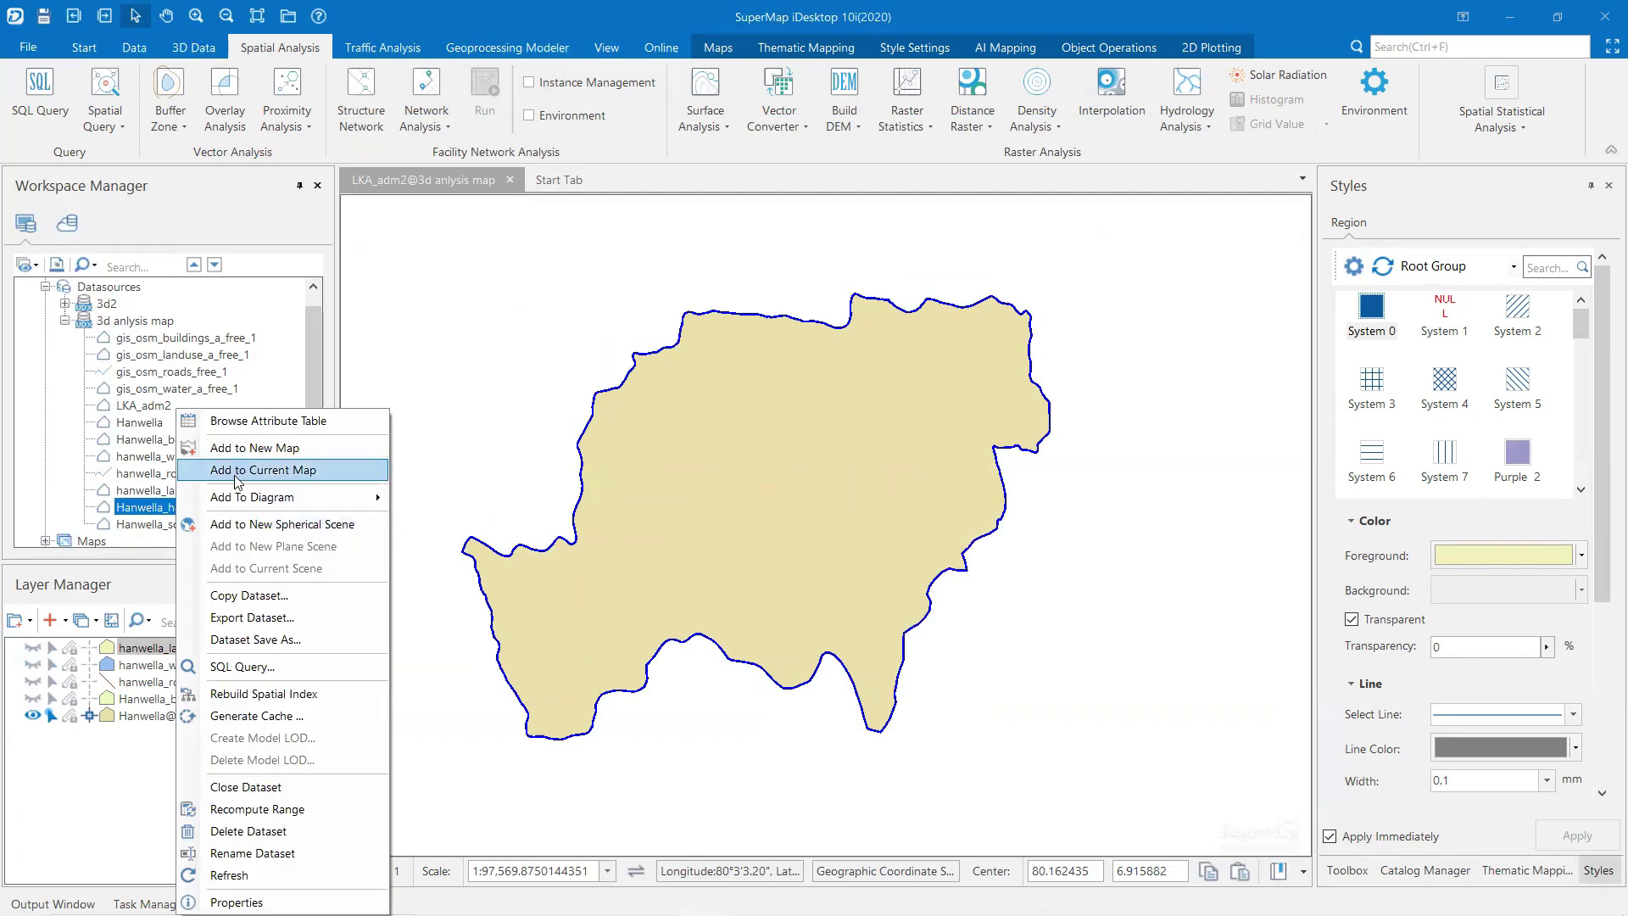
left_click(236, 473)
left_click(132, 492)
right_click(135, 523)
left_click(182, 473)
- Examine the hotel and school buildings on the map by switching the visibility of their two layers
scroll(987, 369, "up", 5)
left_click_drag(821, 472, 681, 568)
scroll(1027, 378, "up", 7)
scroll(801, 587, "down", 8)
scroll(821, 613, "up", 6)
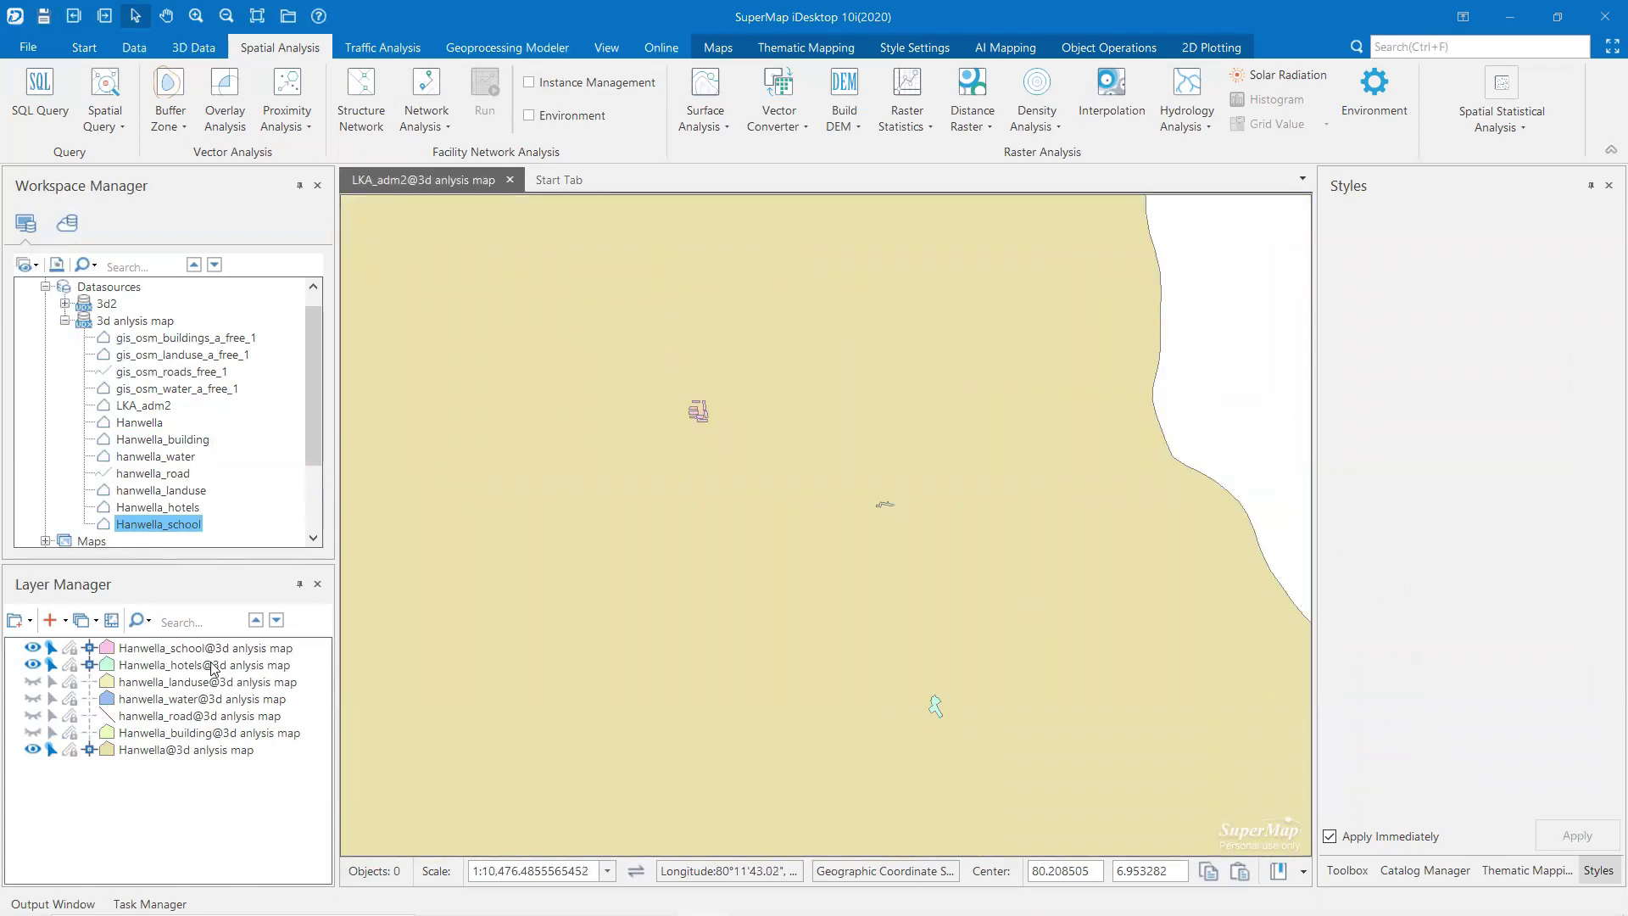
left_click(33, 648)
left_click(33, 664)
left_click(33, 647)
left_click(33, 648)
left_click(33, 665)
left_click(33, 665)
scroll(770, 647, "down", 6)
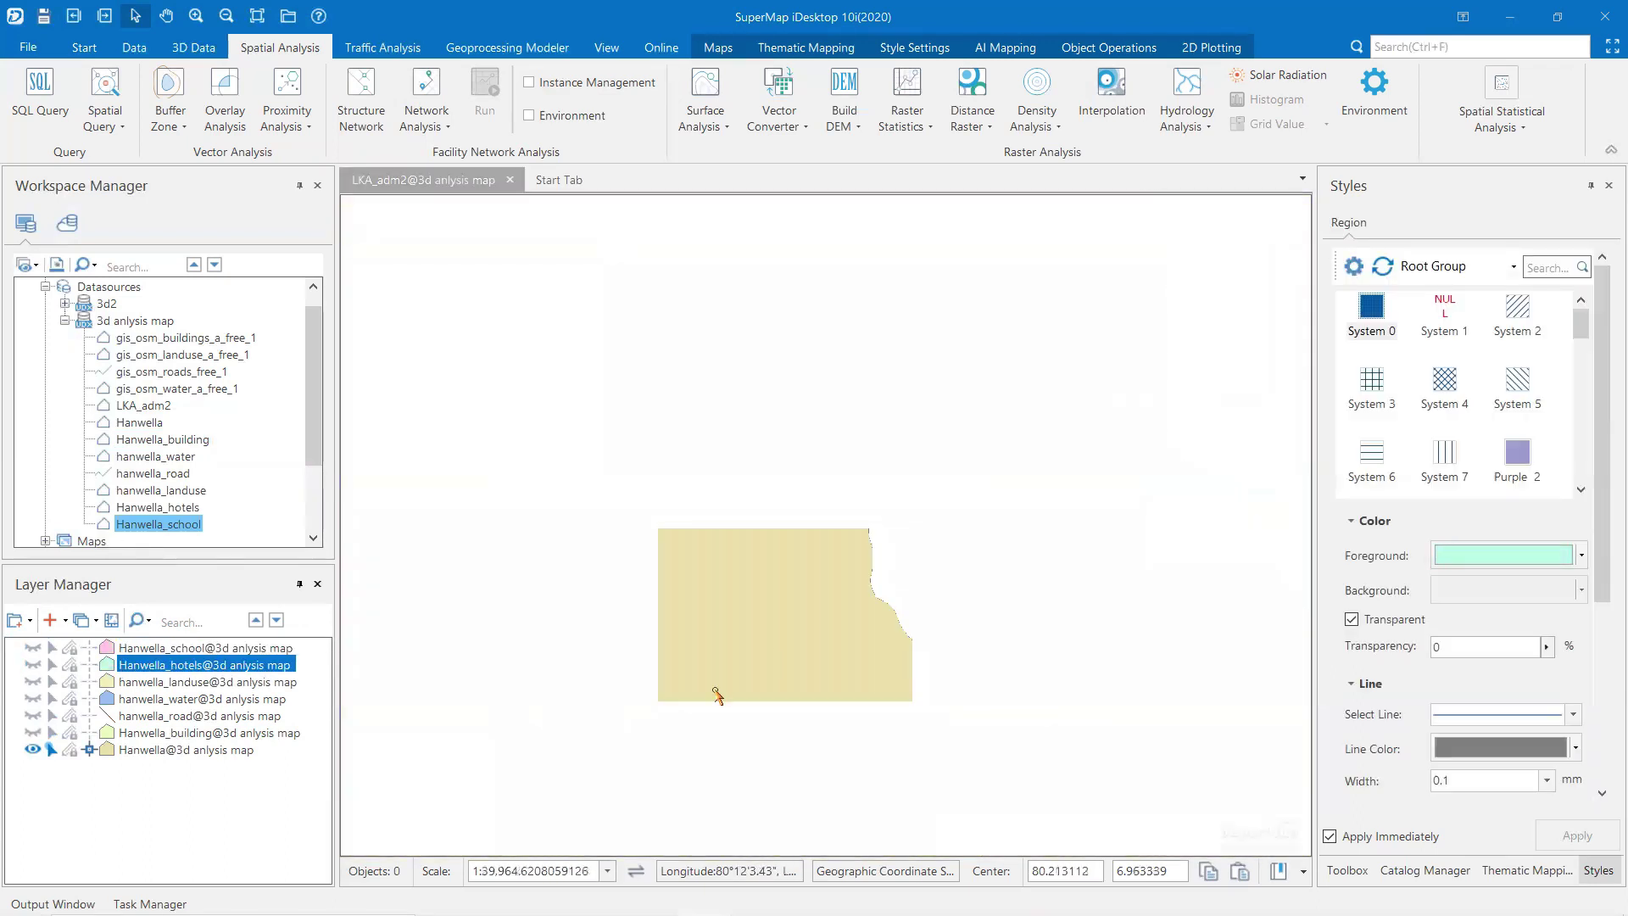
scroll(714, 691, "down", 5)
left_click_drag(618, 578, 729, 510)
- Make the school, hotels, landuse, water, road and building layers visible on the map
left_click(33, 648)
left_click(33, 665)
left_click(33, 682)
left_click(33, 699)
left_click(33, 716)
left_click(33, 732)
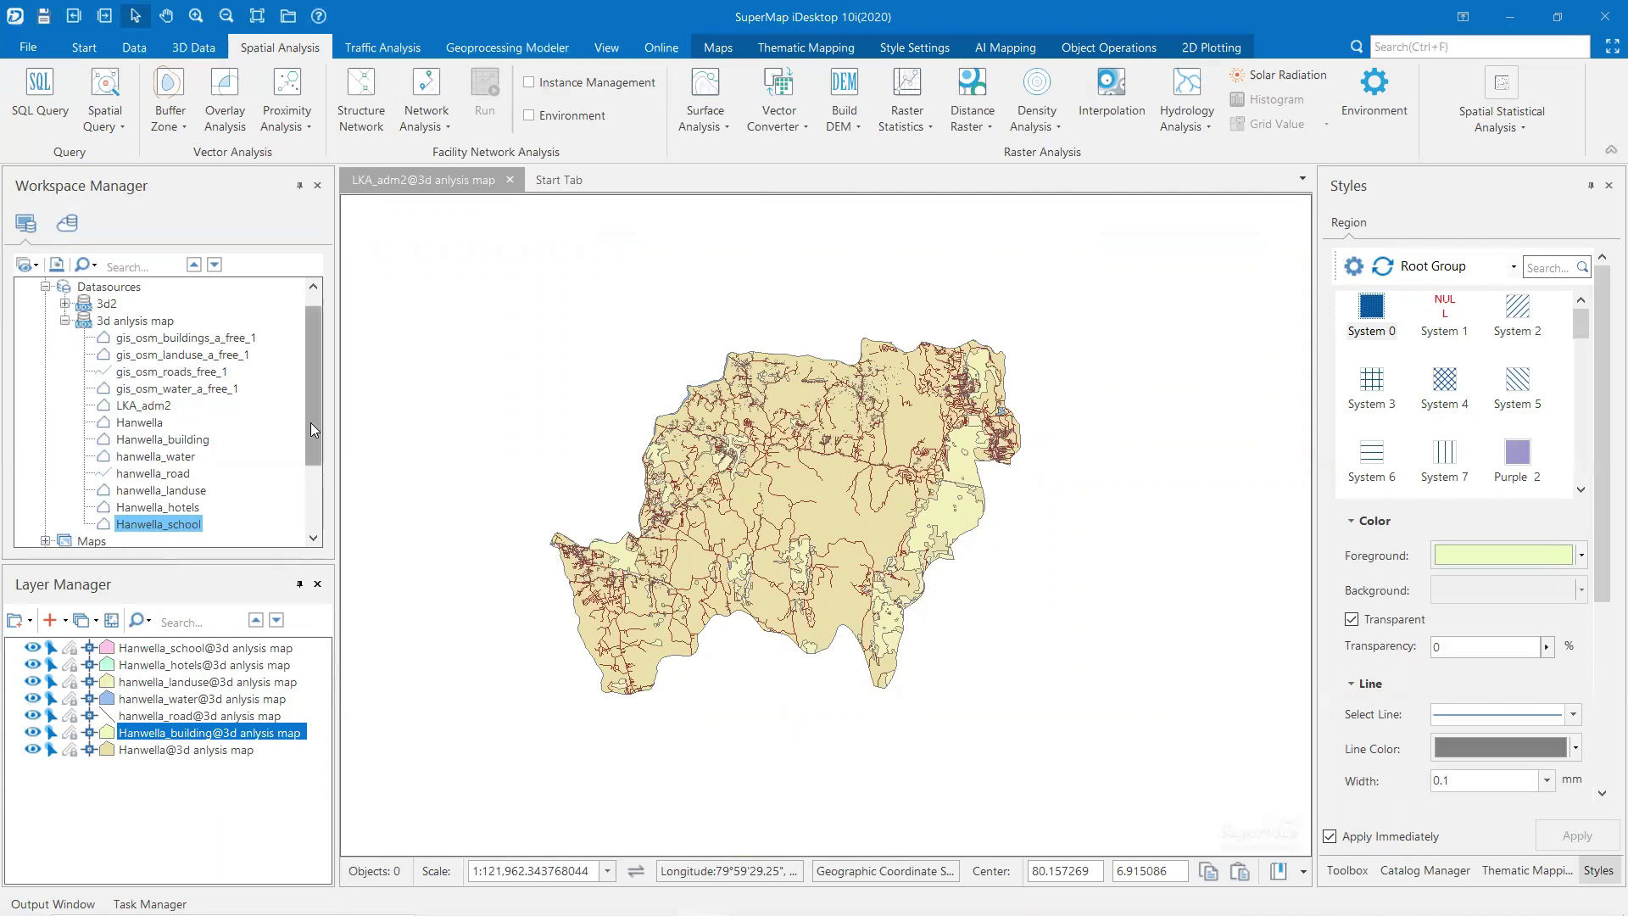
- Add the Hanwella_building, hanwella_water, hanwella_road and hanwella_landuse datasets to a new spherical scene
scroll(310, 422, "down", 1)
left_click(178, 473)
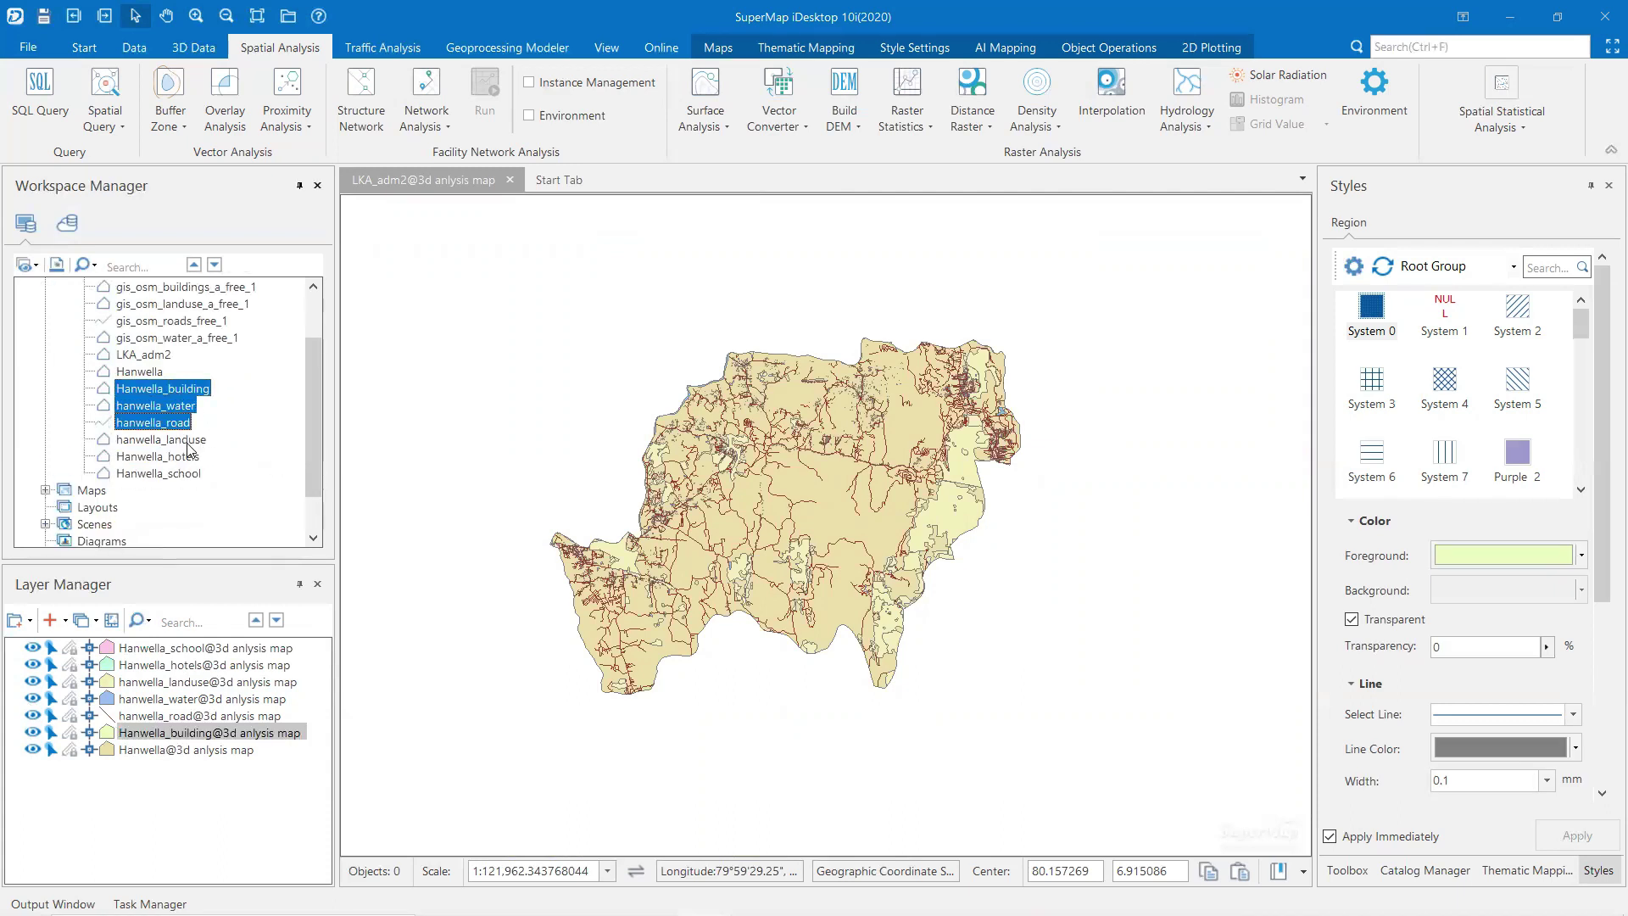
left_click(188, 439, "ctrl")
right_click(183, 406)
left_click(230, 514)
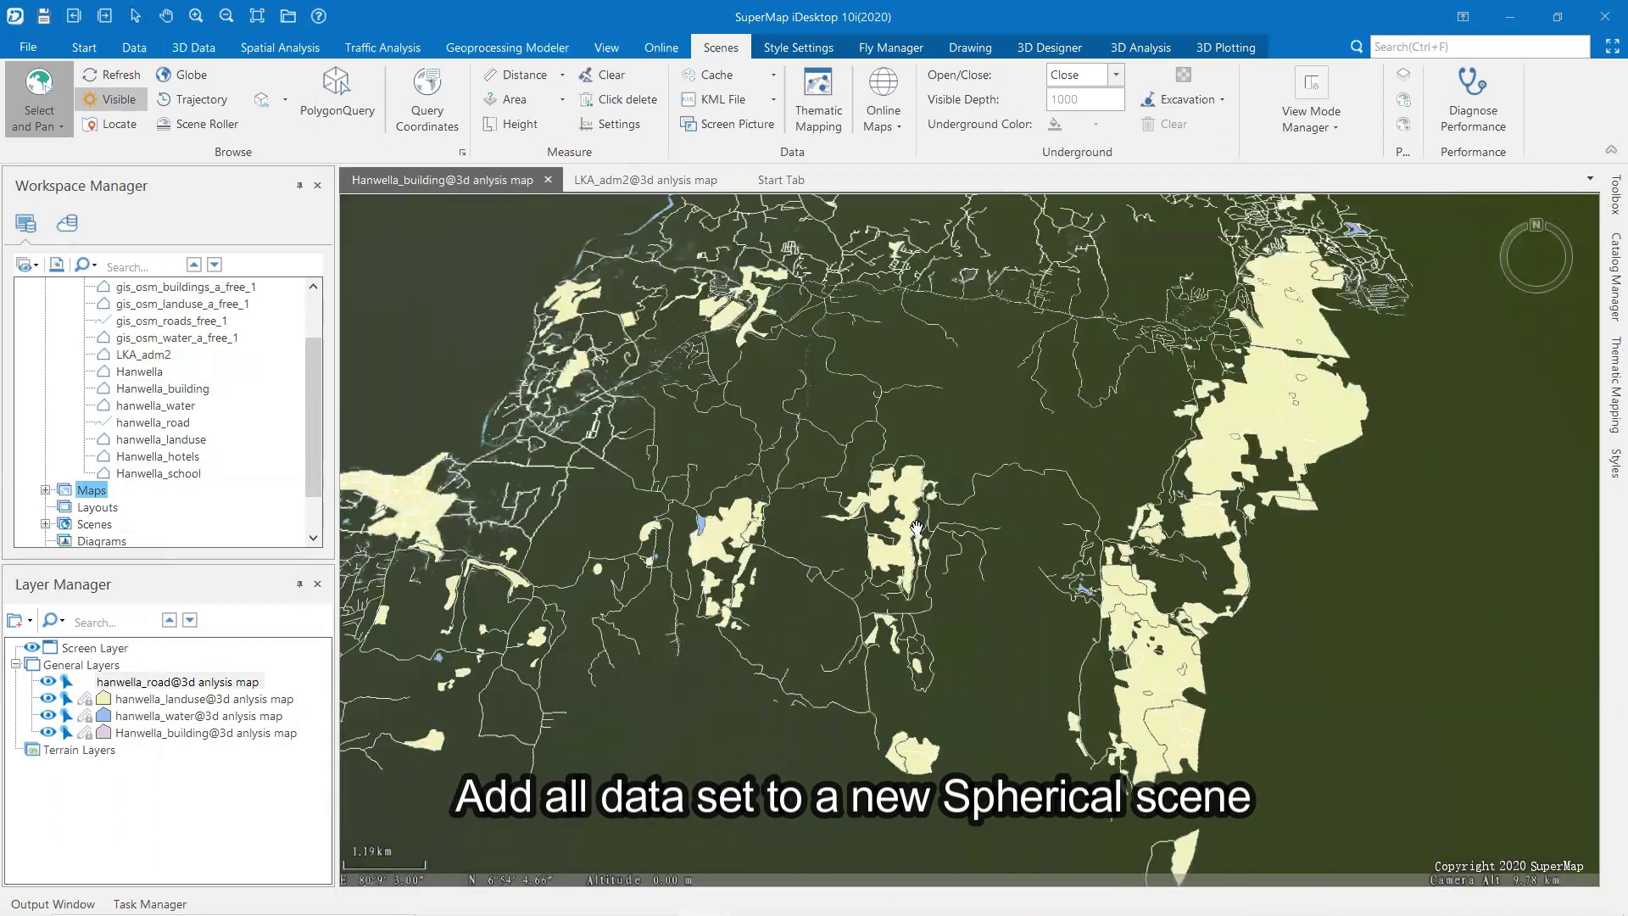
- Move the Hanwella_building layer above the other general layers and hide the road, landuse and water layers
left_click_drag(206, 732, 204, 672)
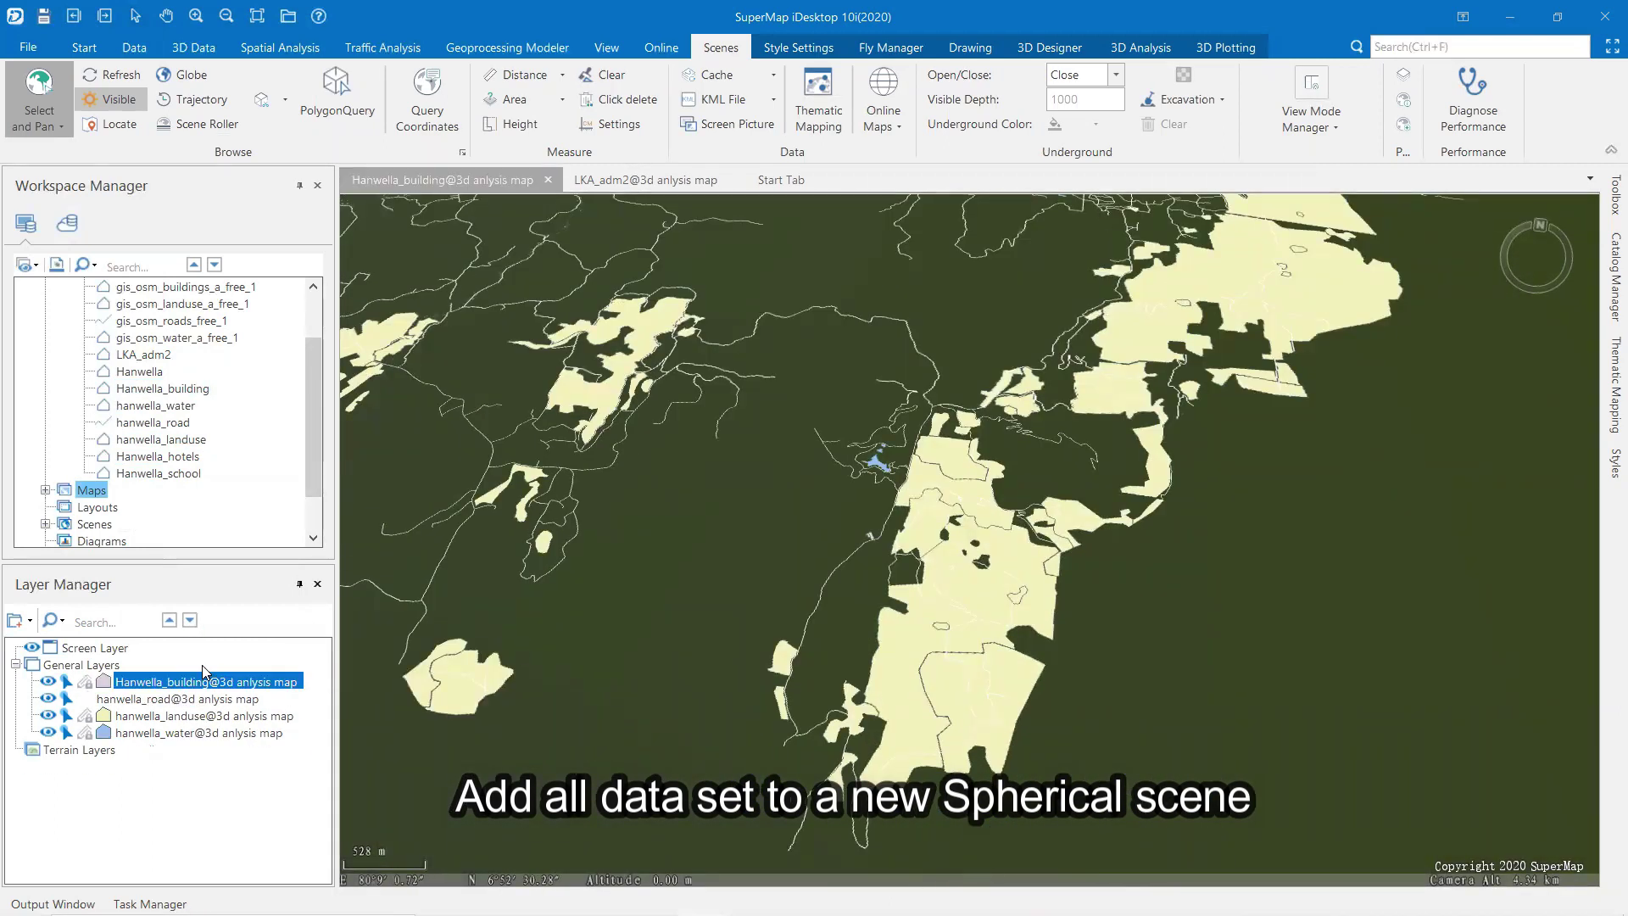
left_click(49, 698)
left_click(48, 716)
left_click(48, 732)
- Set the altitude mode of the Hanwella_building scene layer to Relative to Ground
scroll(817, 530, "down", 3)
left_click_drag(817, 339, 882, 466)
left_click_drag(695, 373, 810, 531)
scroll(810, 530, "up", 5)
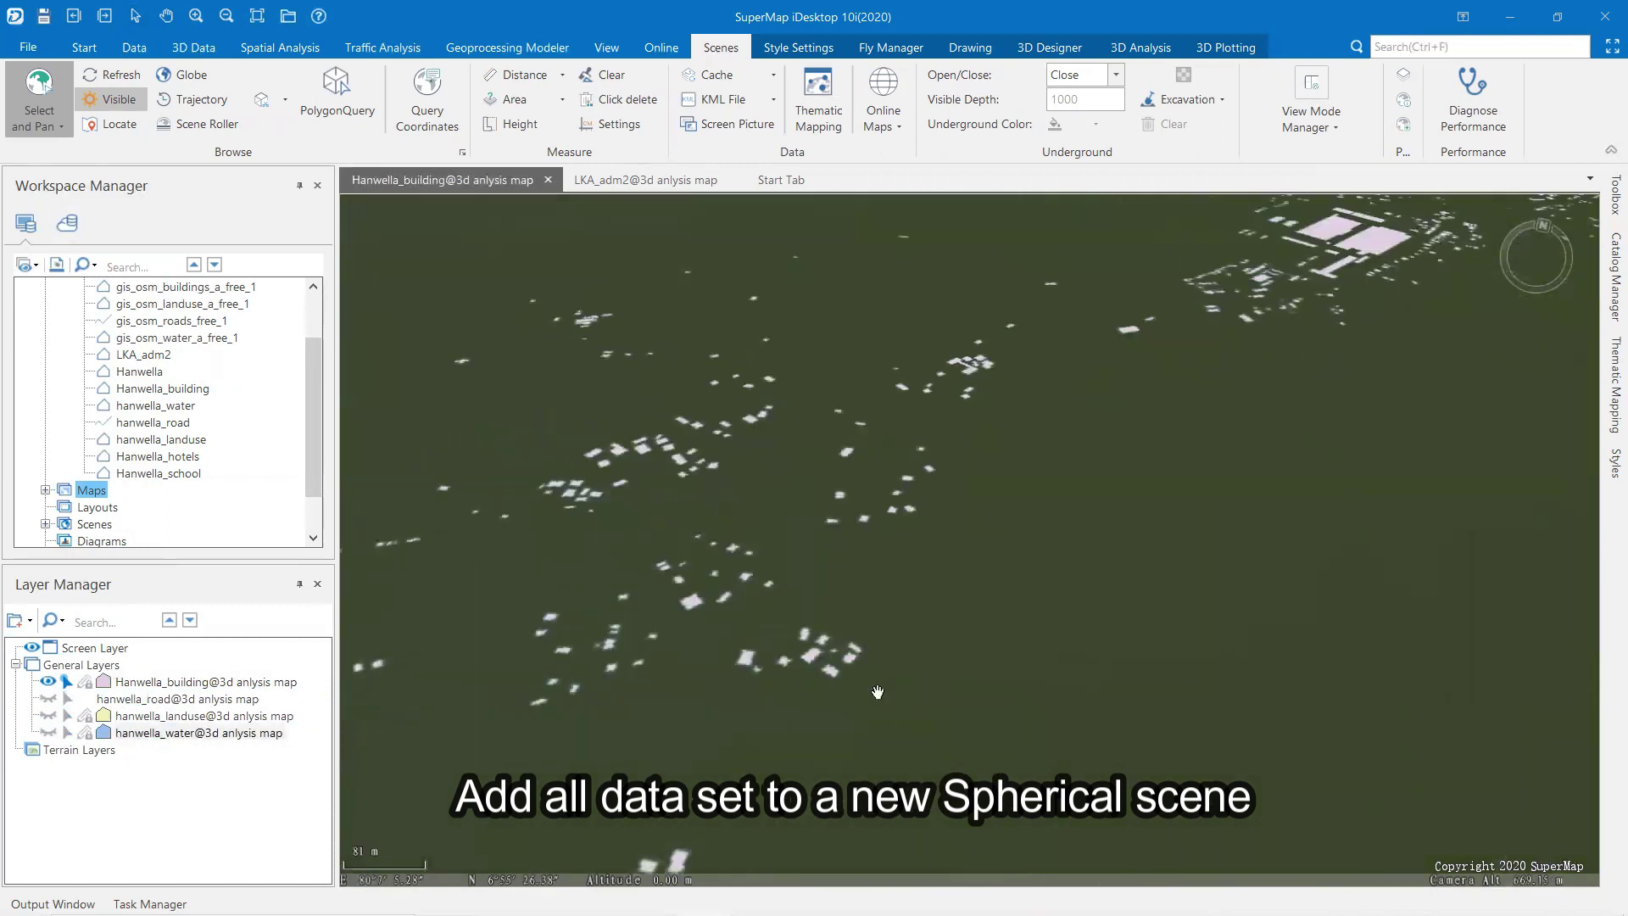
scroll(877, 692, "down", 5)
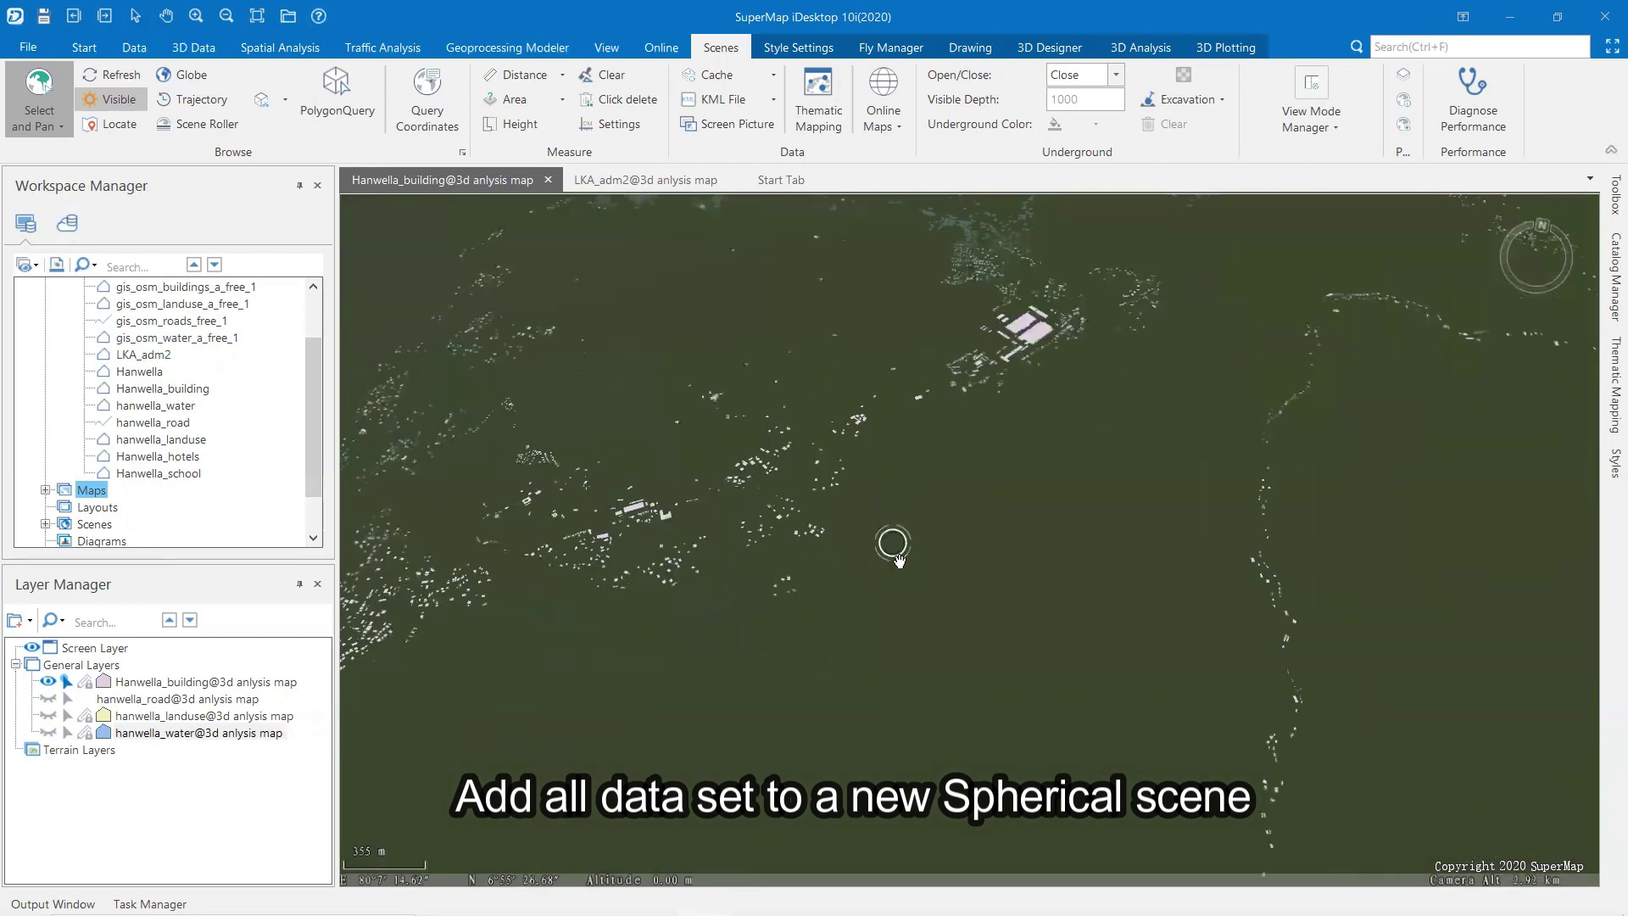
left_click(206, 681)
left_click(1140, 47)
left_click(1225, 48)
left_click(958, 47)
left_click(800, 50)
left_click(1226, 82)
left_click(1169, 118)
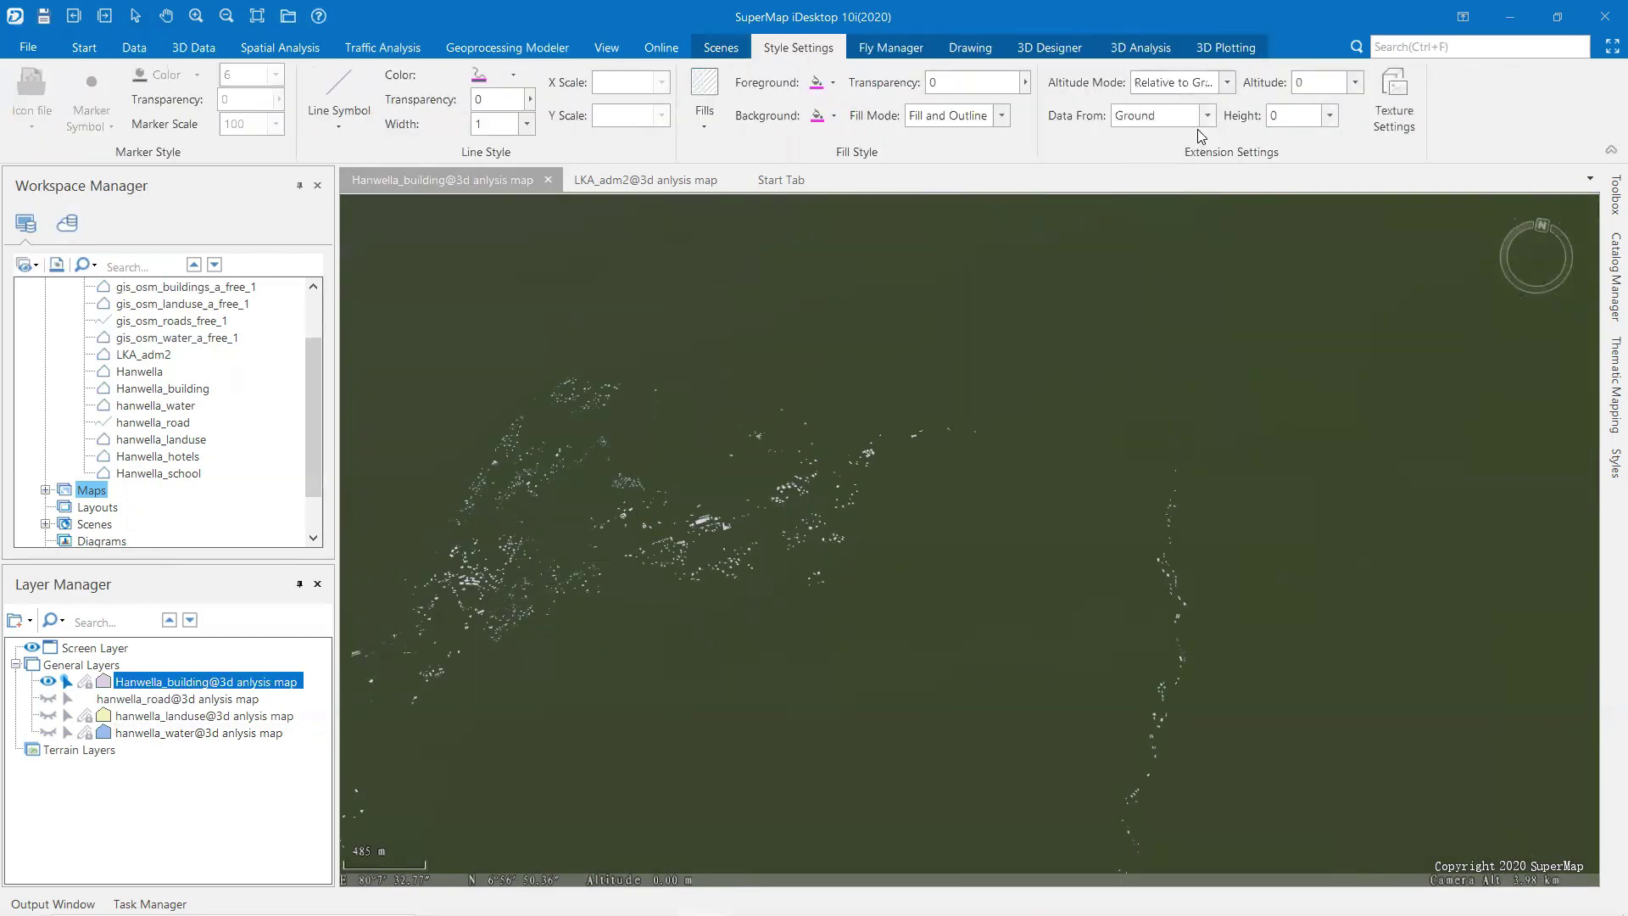
- Stretch the buildings in the scene by setting the layer's extension height to 50
left_click(1269, 115)
type("50")
left_click(945, 454)
left_click_drag(944, 455, 654, 366)
scroll(653, 366, "up", 2)
- Browse the Hanwella_building attribute table with its records sorted ascending by SmArea to examine the building areas
left_click(162, 473)
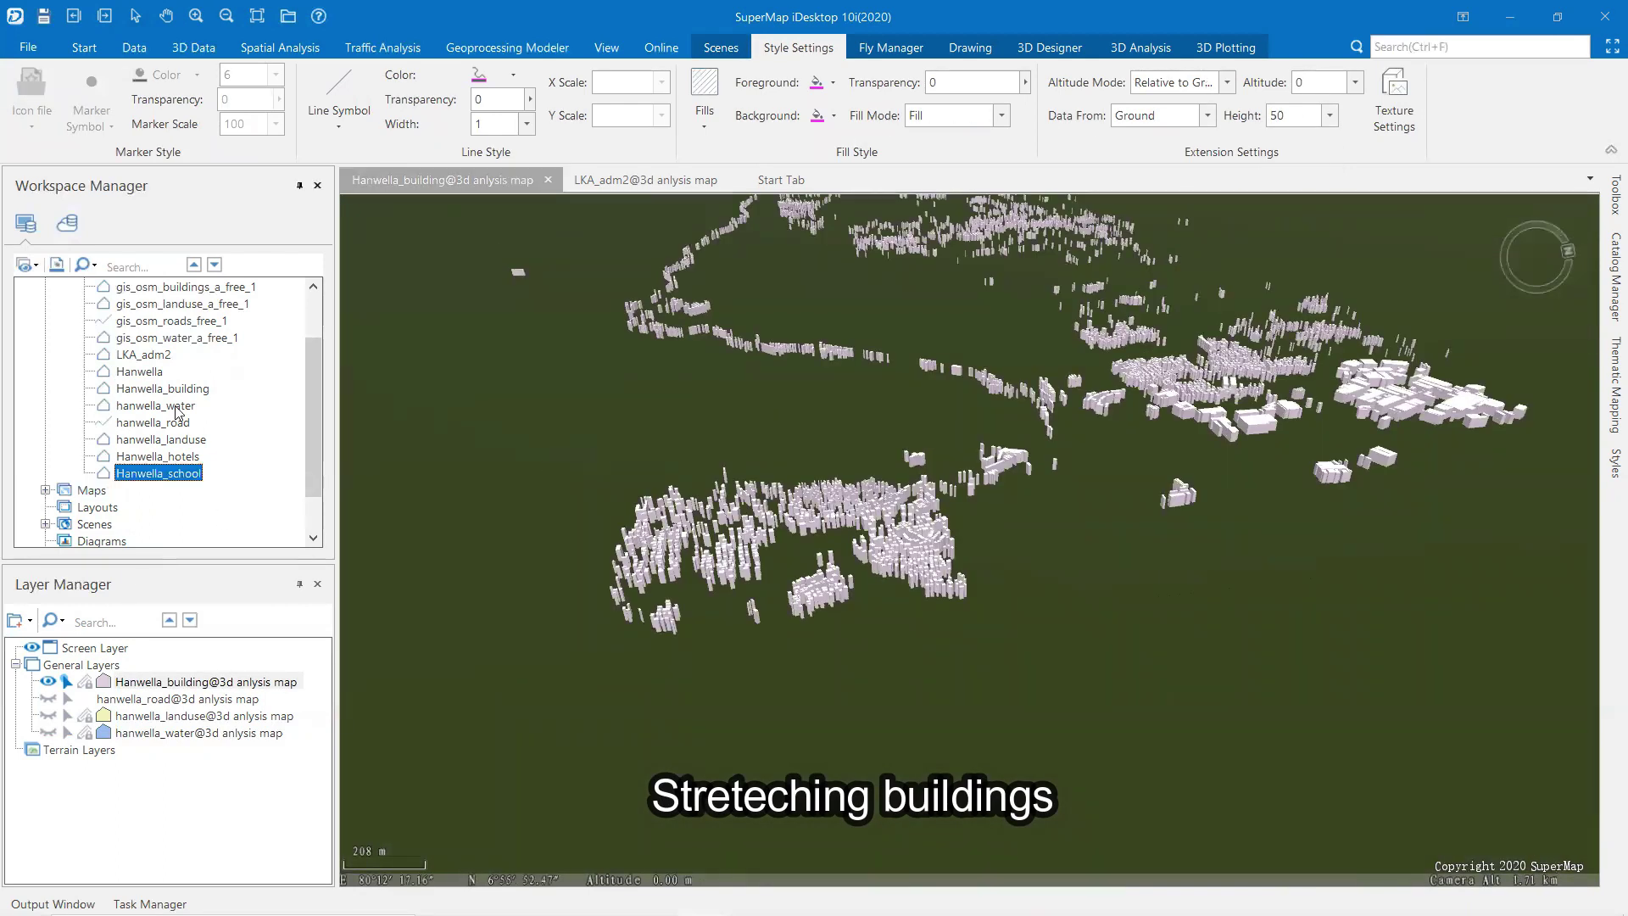
right_click(177, 390)
left_click(220, 407)
left_click(653, 206)
left_click(354, 872)
left_click(354, 871)
left_click(655, 207)
right_click(655, 207)
left_click(697, 358)
mouse_move(1590, 221)
left_mouse_down()
mouse_move(1589, 829)
mouse_move(1590, 221)
left_mouse_up()
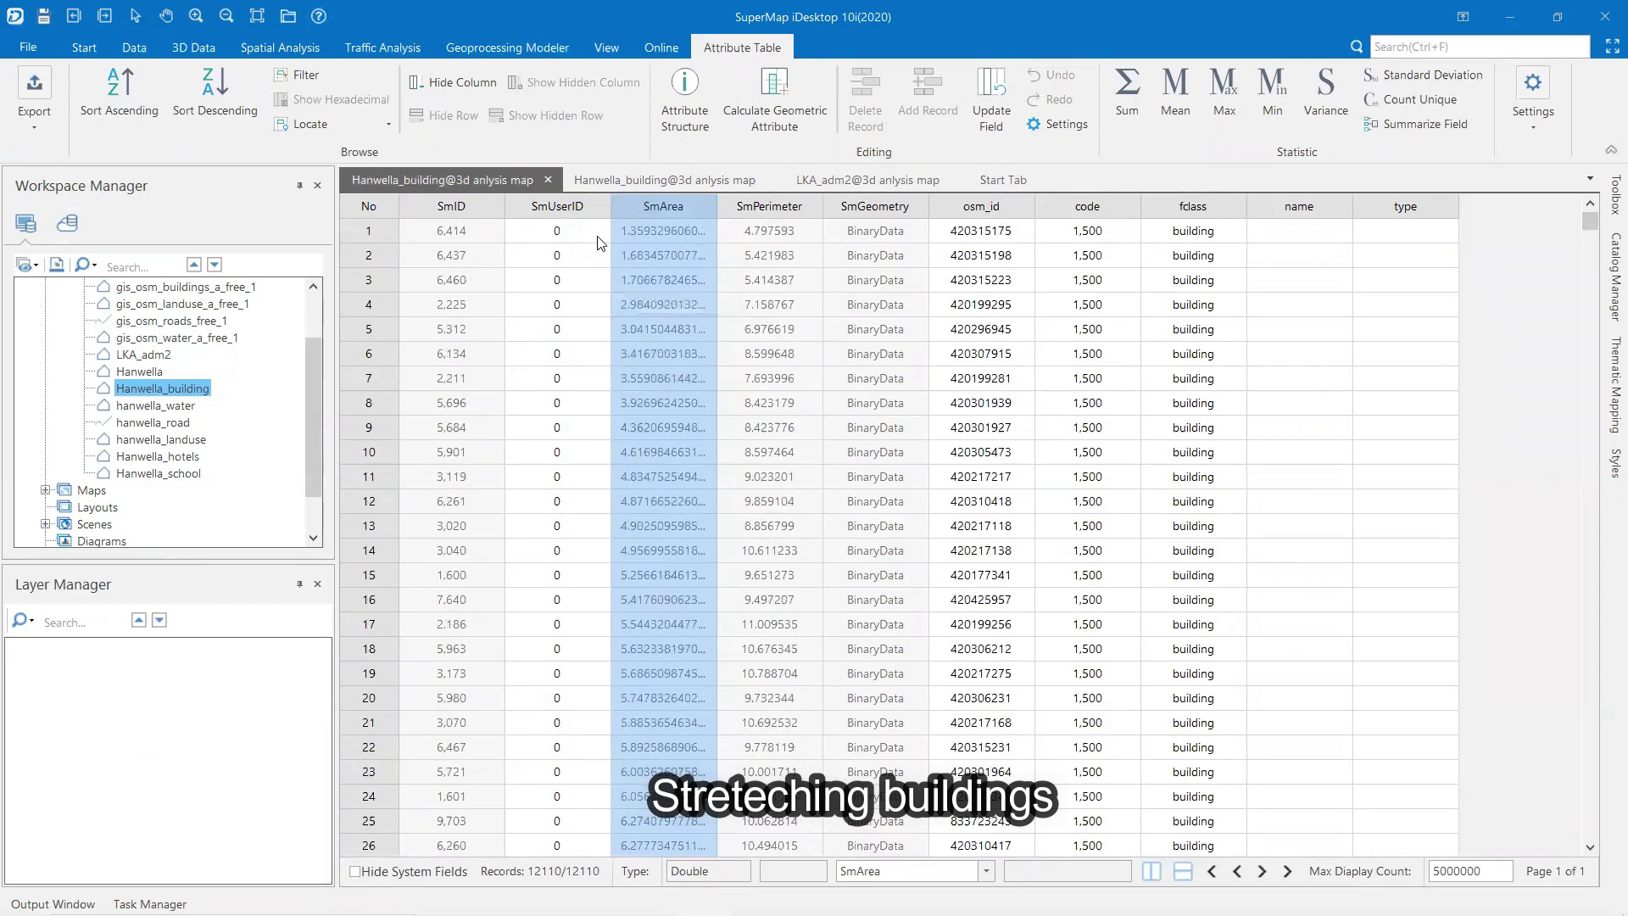
- Query Hanwella_building for SmArea<=1000 and save the result as dataset Building_l1 in the 3d anlysis map datasource
left_click(280, 48)
left_click(40, 93)
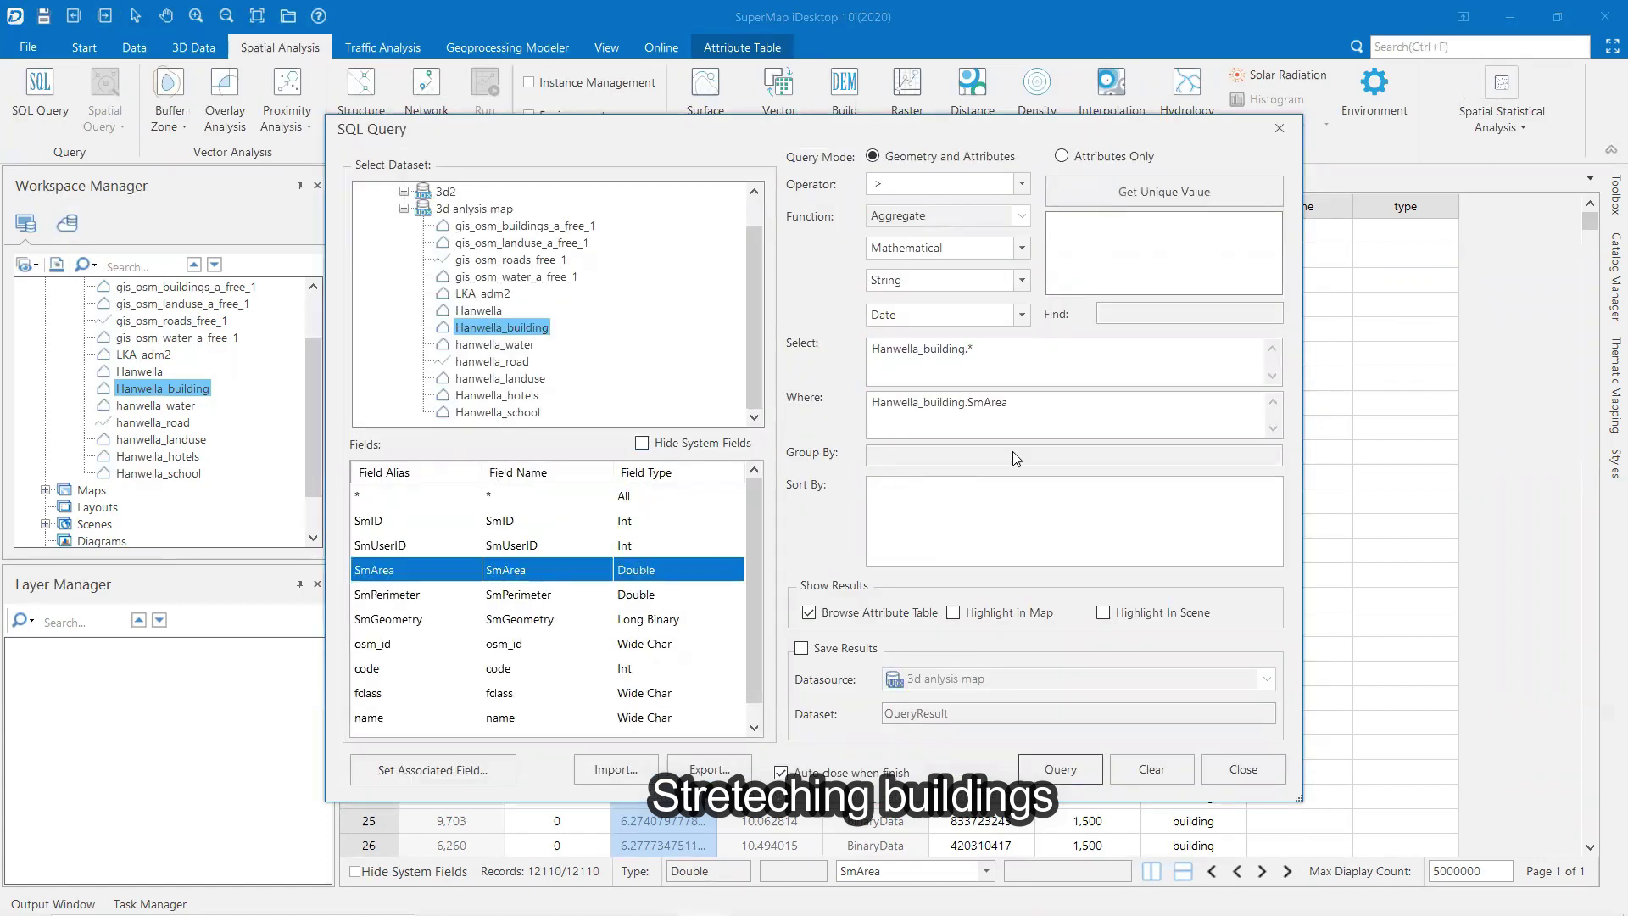
left_click(1102, 411)
type("<=1000")
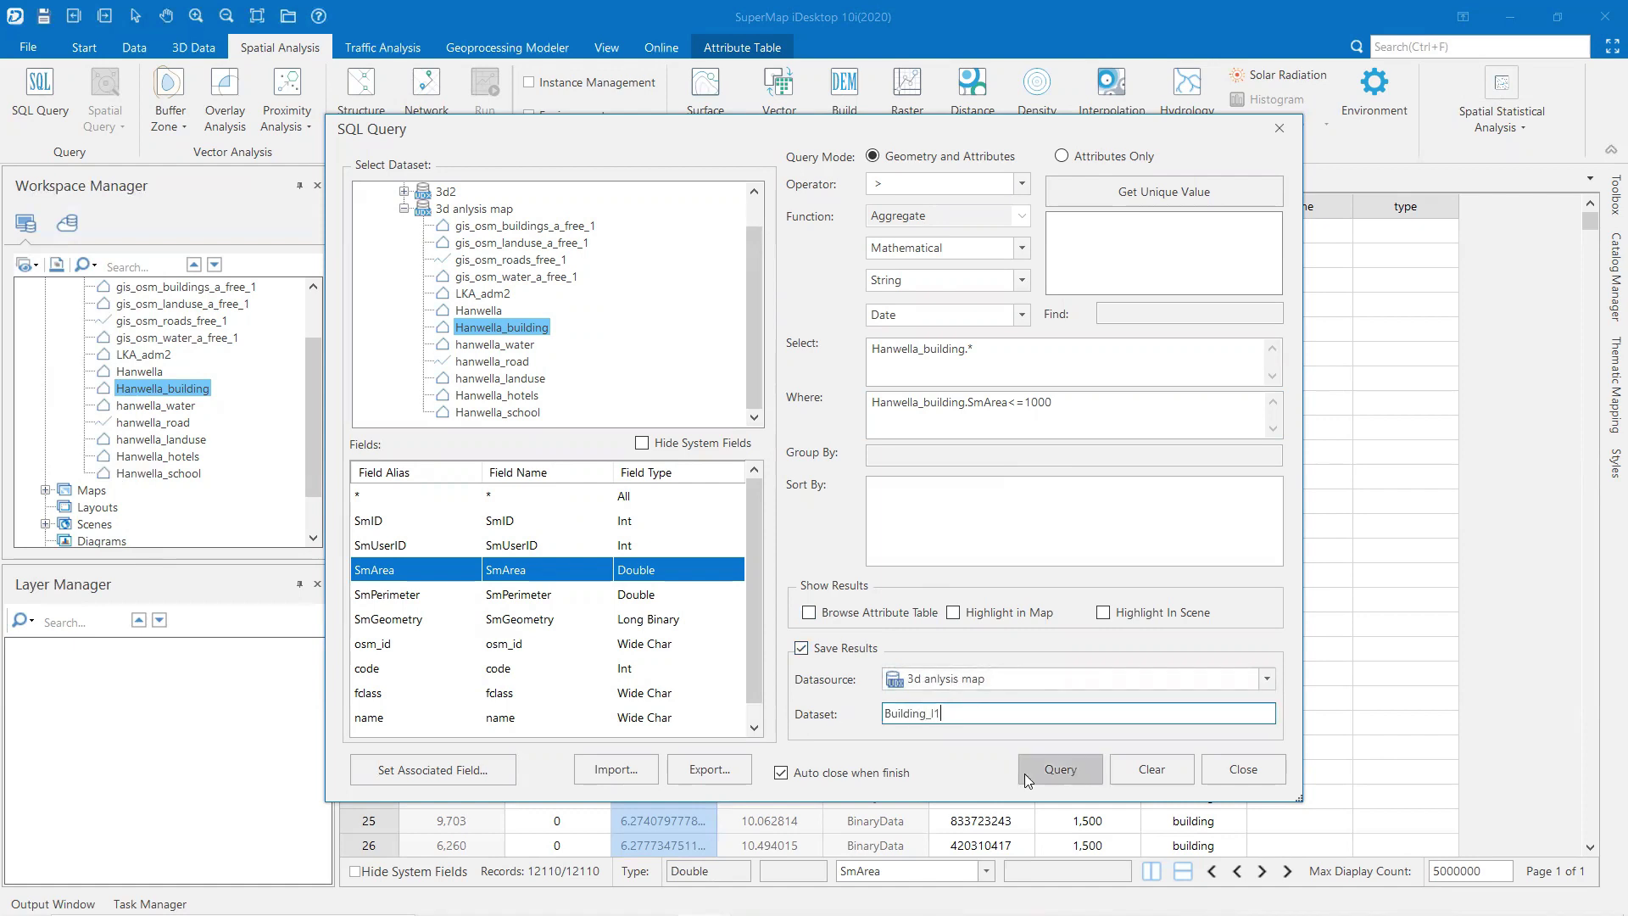
left_click(1060, 769)
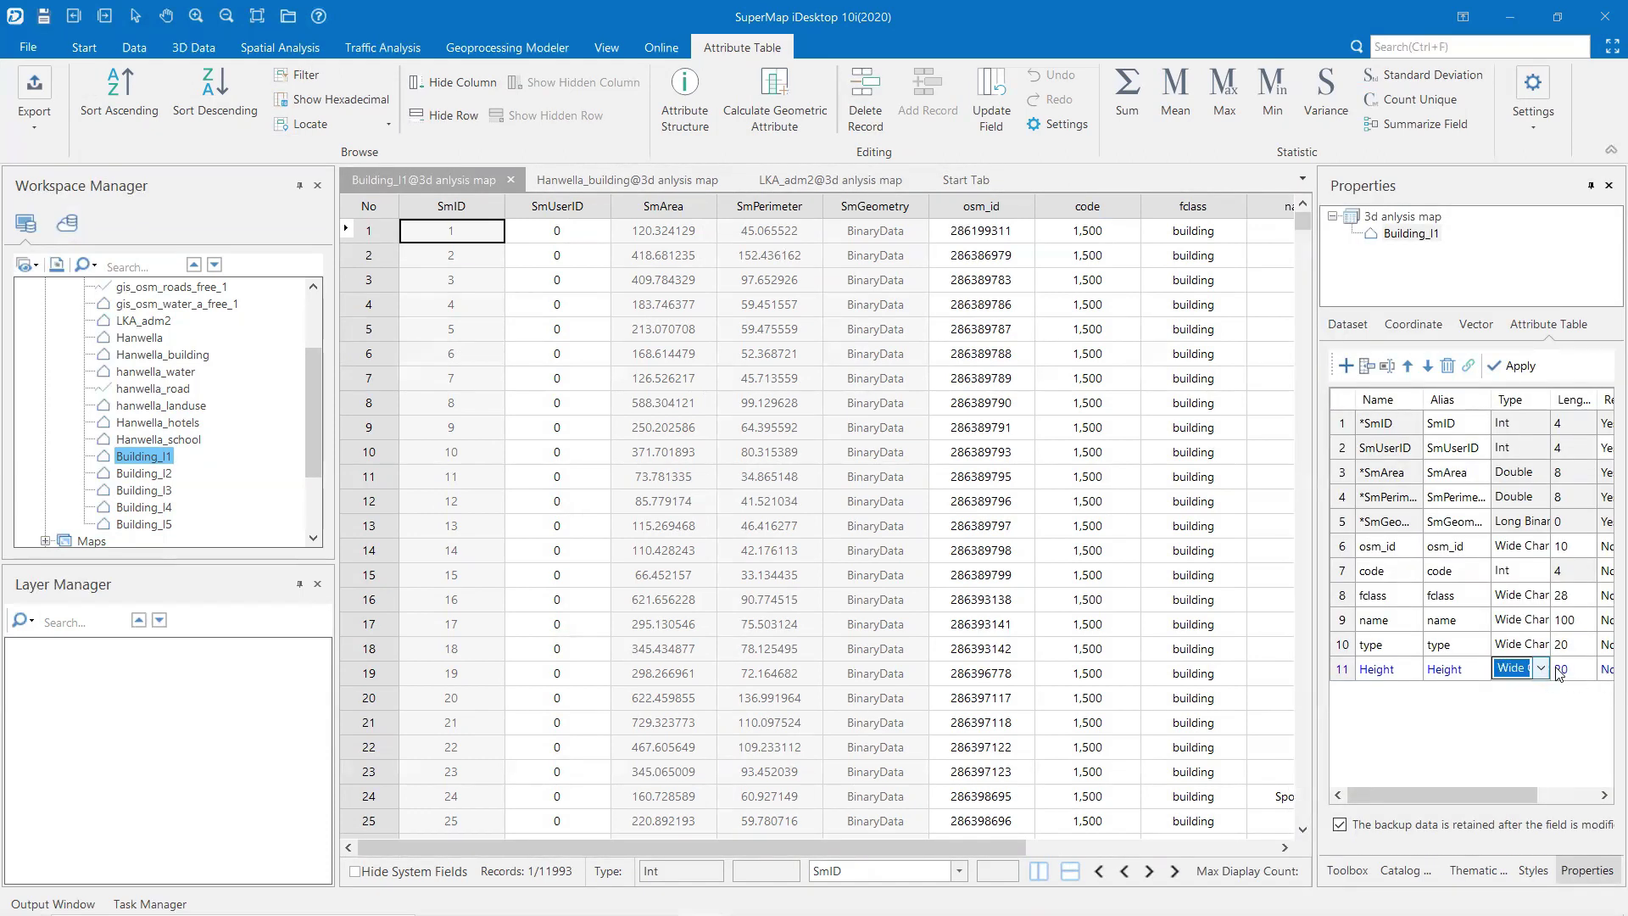
- Add an Int field named Height to Building_l1 and assign 20 to the whole field
left_click(1512, 366)
left_click_drag(905, 848, 1211, 847)
left_click(1110, 208)
left_click(991, 99)
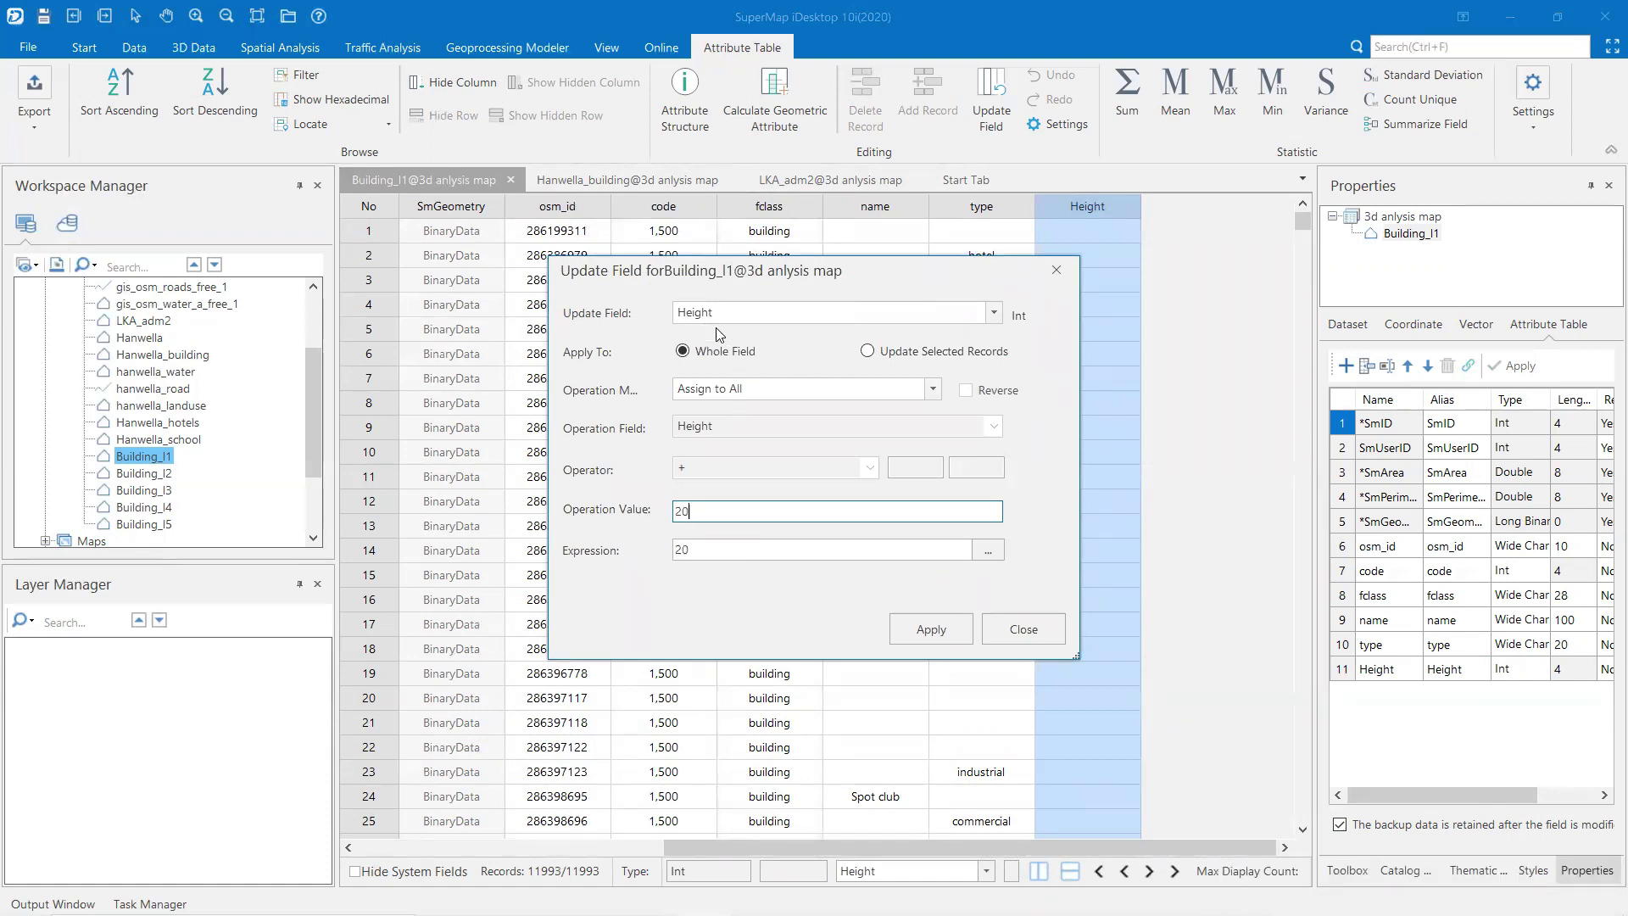
left_click(928, 629)
- Add an Int field named Height to Building_l2 and assign 40 to the whole field
right_click(144, 473)
left_click(280, 418)
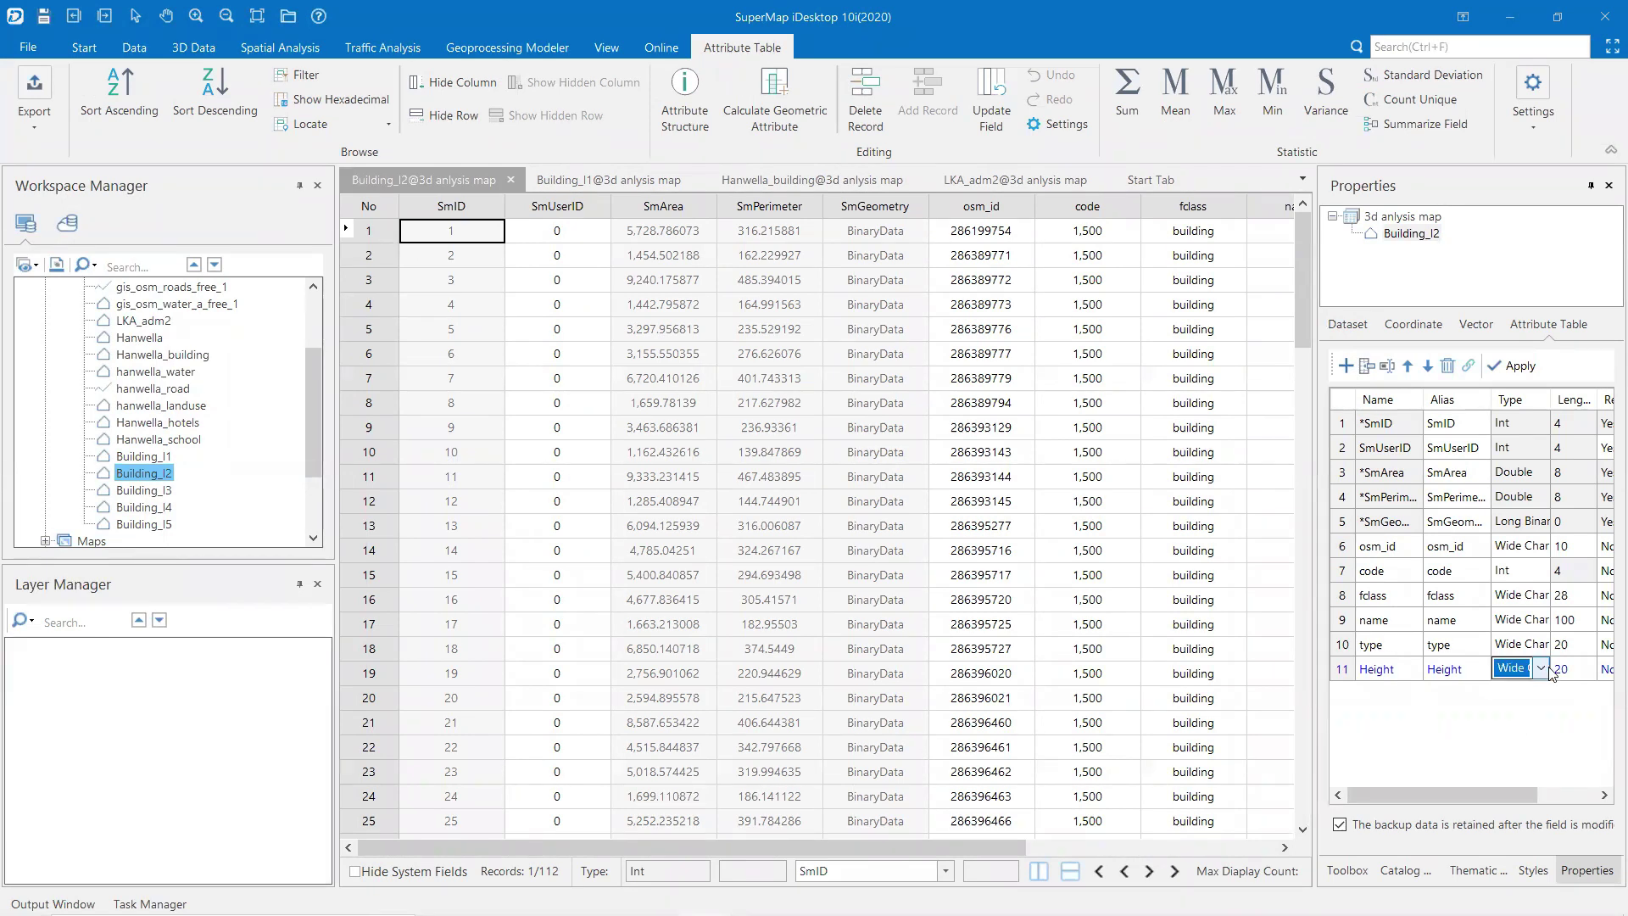
left_click(1512, 366)
left_click_drag(924, 847, 1187, 848)
right_click(1195, 204)
left_click(1257, 543)
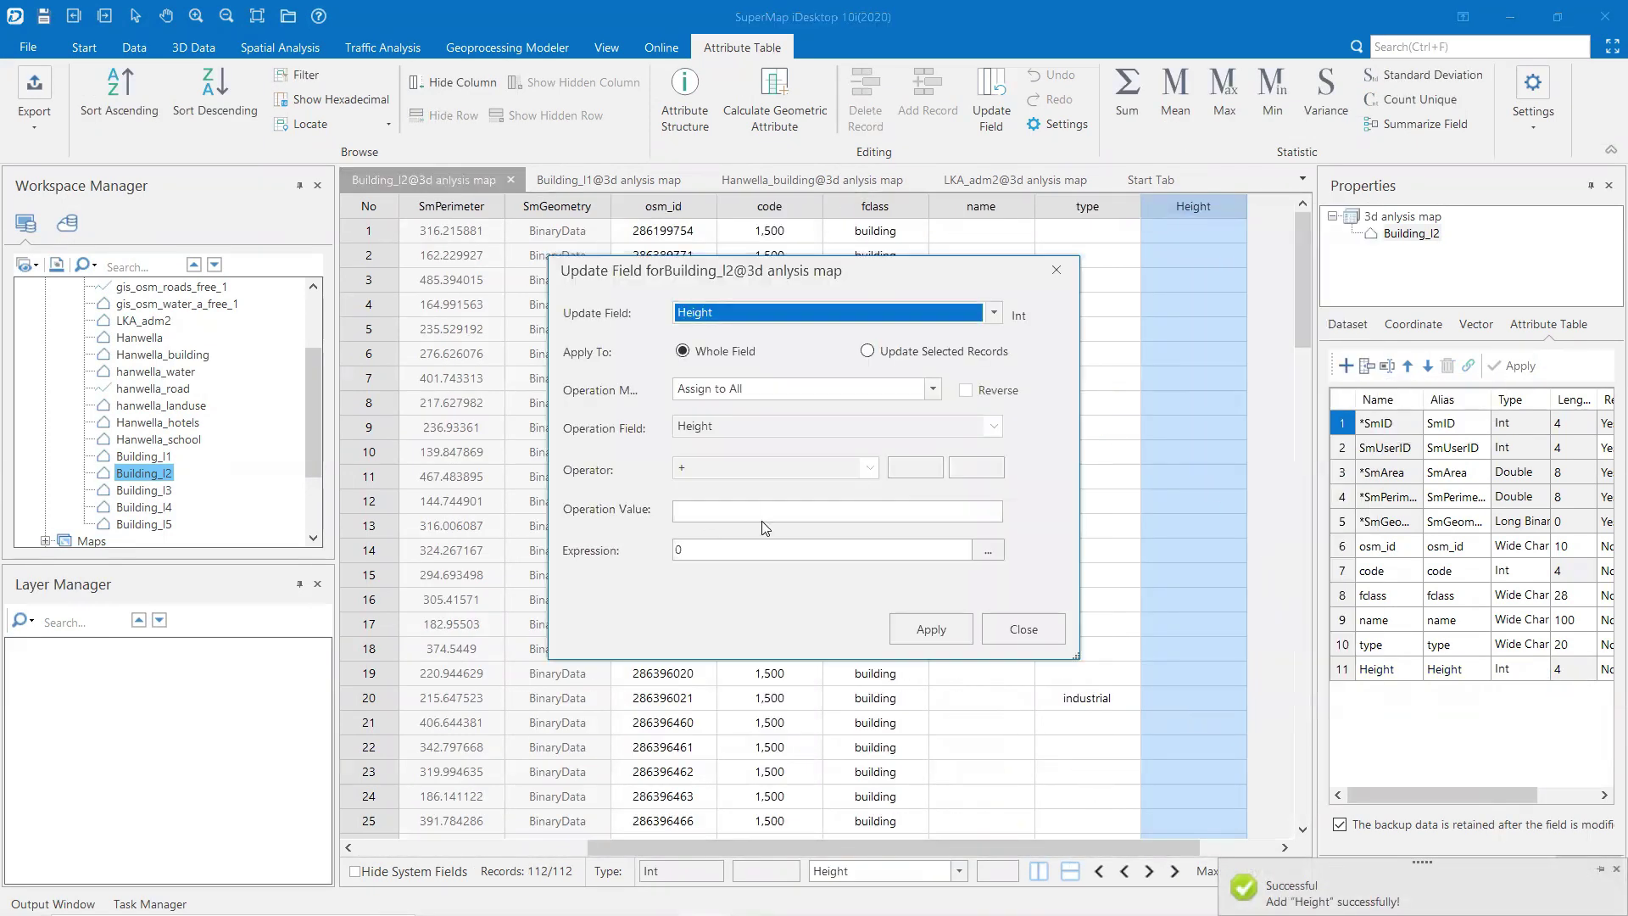
left_click(1023, 629)
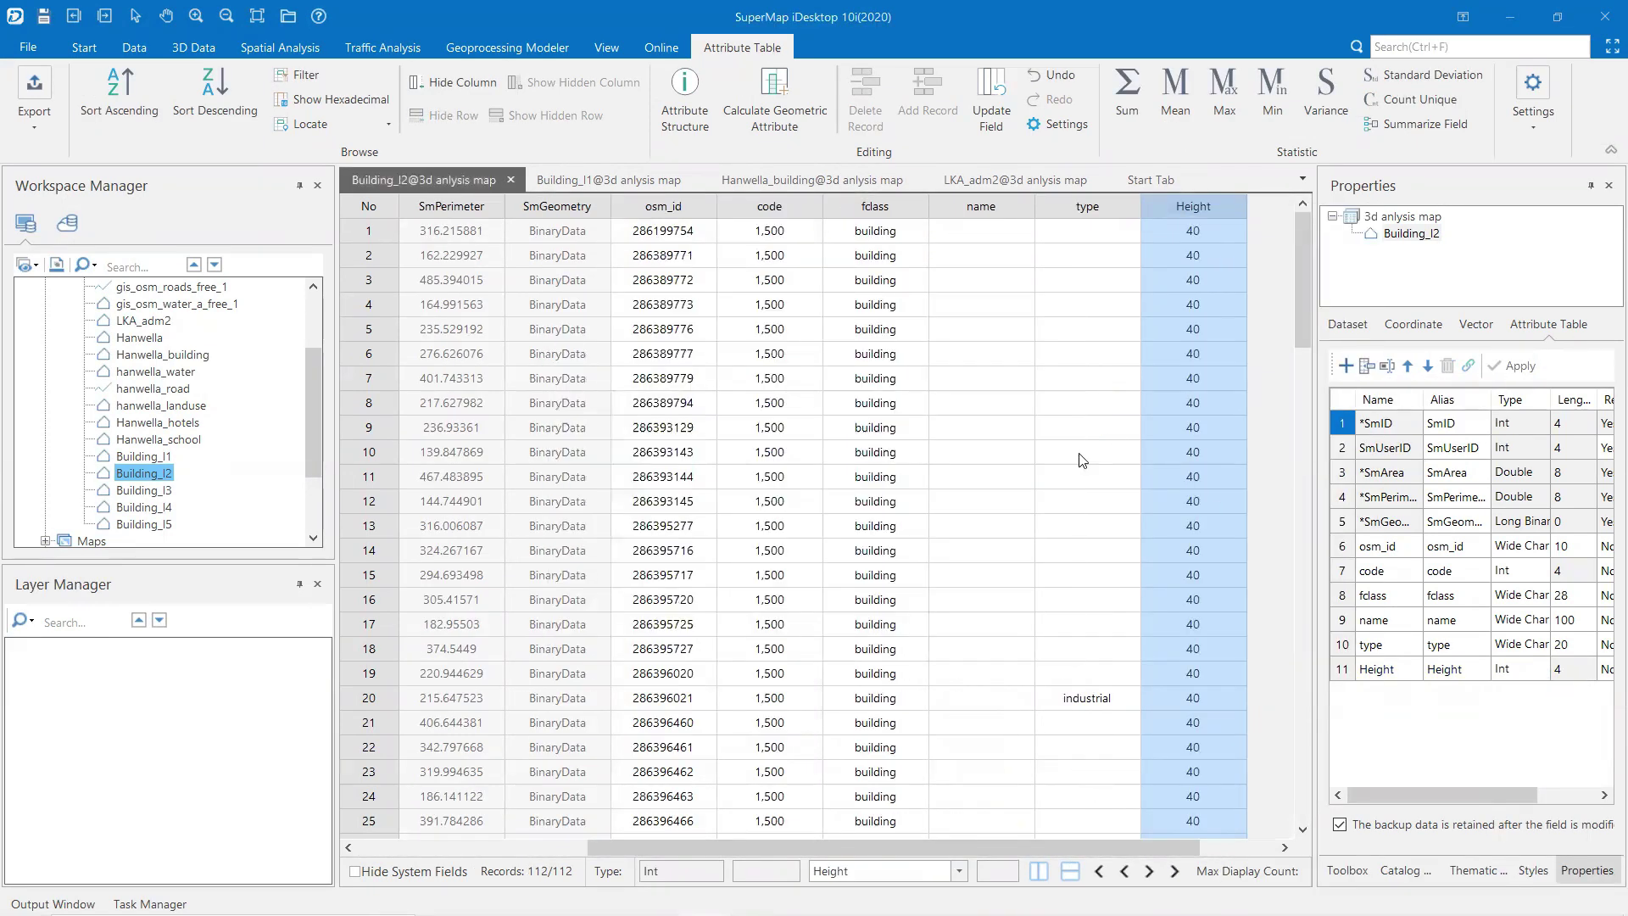
- Browse the Building_l3 attribute table and assign 50 to its whole type field
right_click(144, 490)
left_click(254, 420)
right_click(1093, 206)
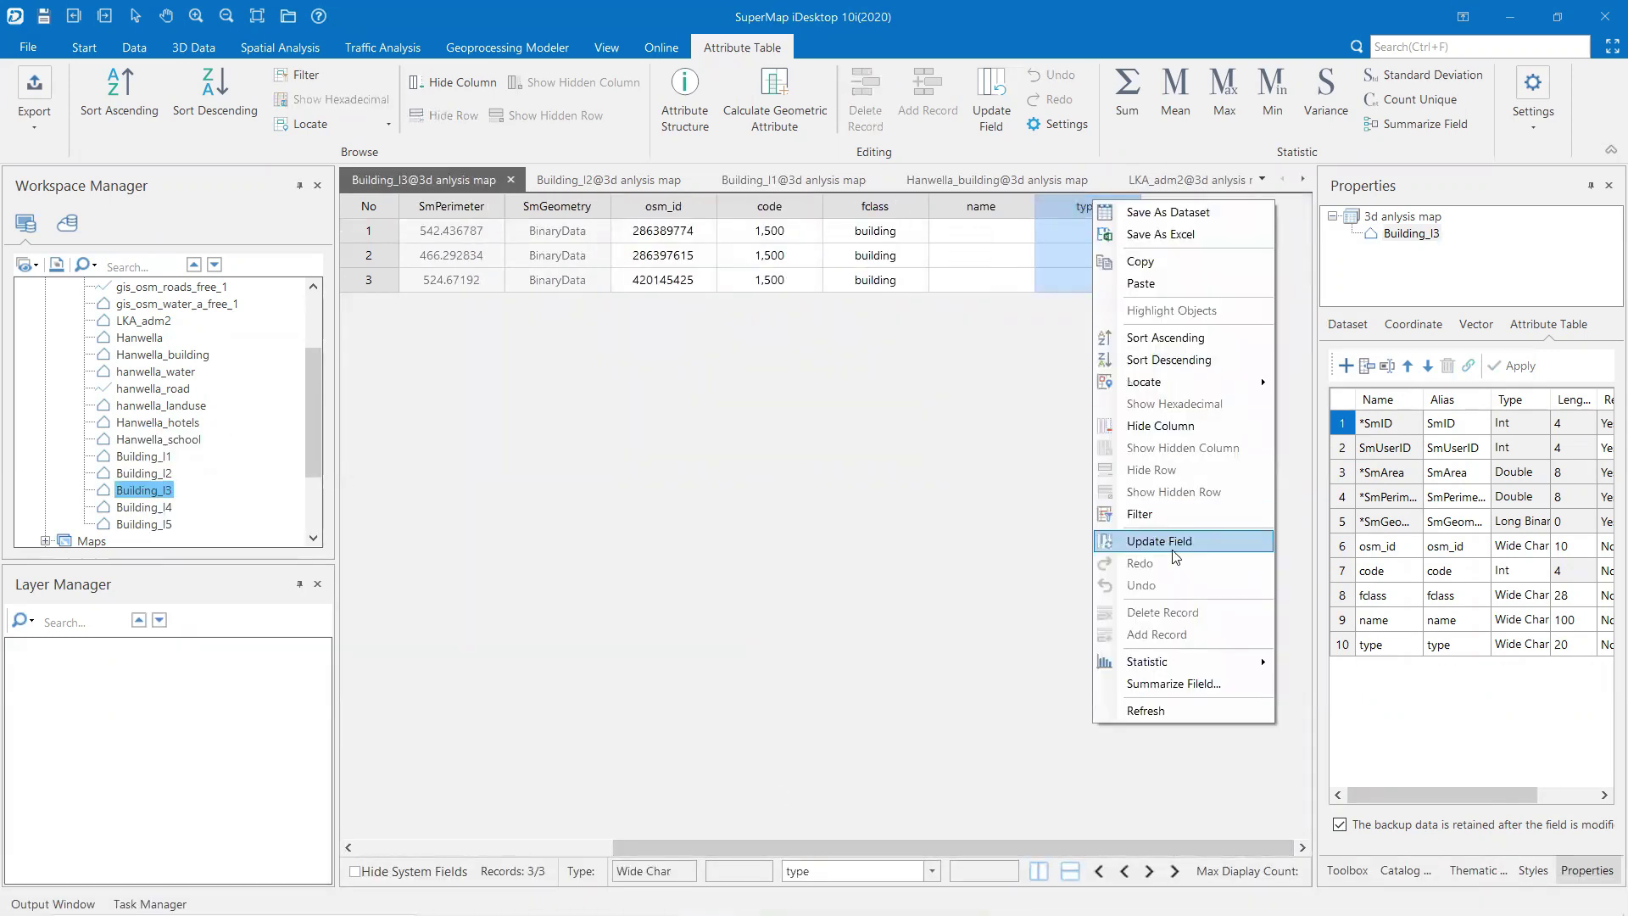
left_click(1170, 549)
left_click(1023, 629)
- Add an Int field named Height to the Building_l3 attribute table and open the field update for it
right_click(144, 507)
left_click(254, 436)
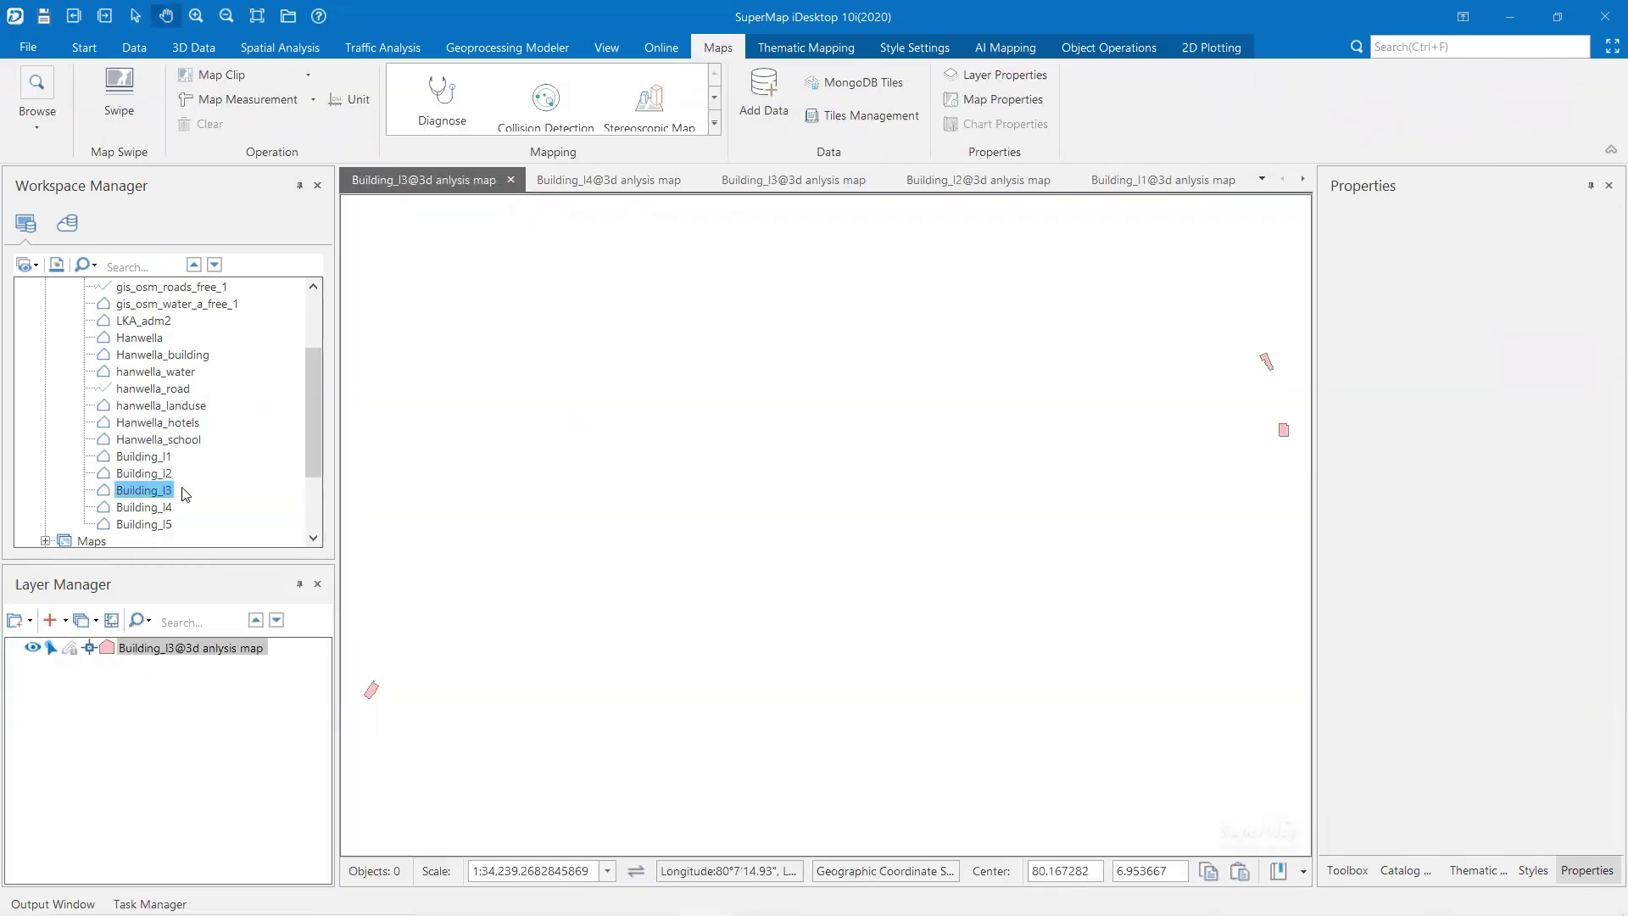
right_click(127, 496)
left_click(229, 434)
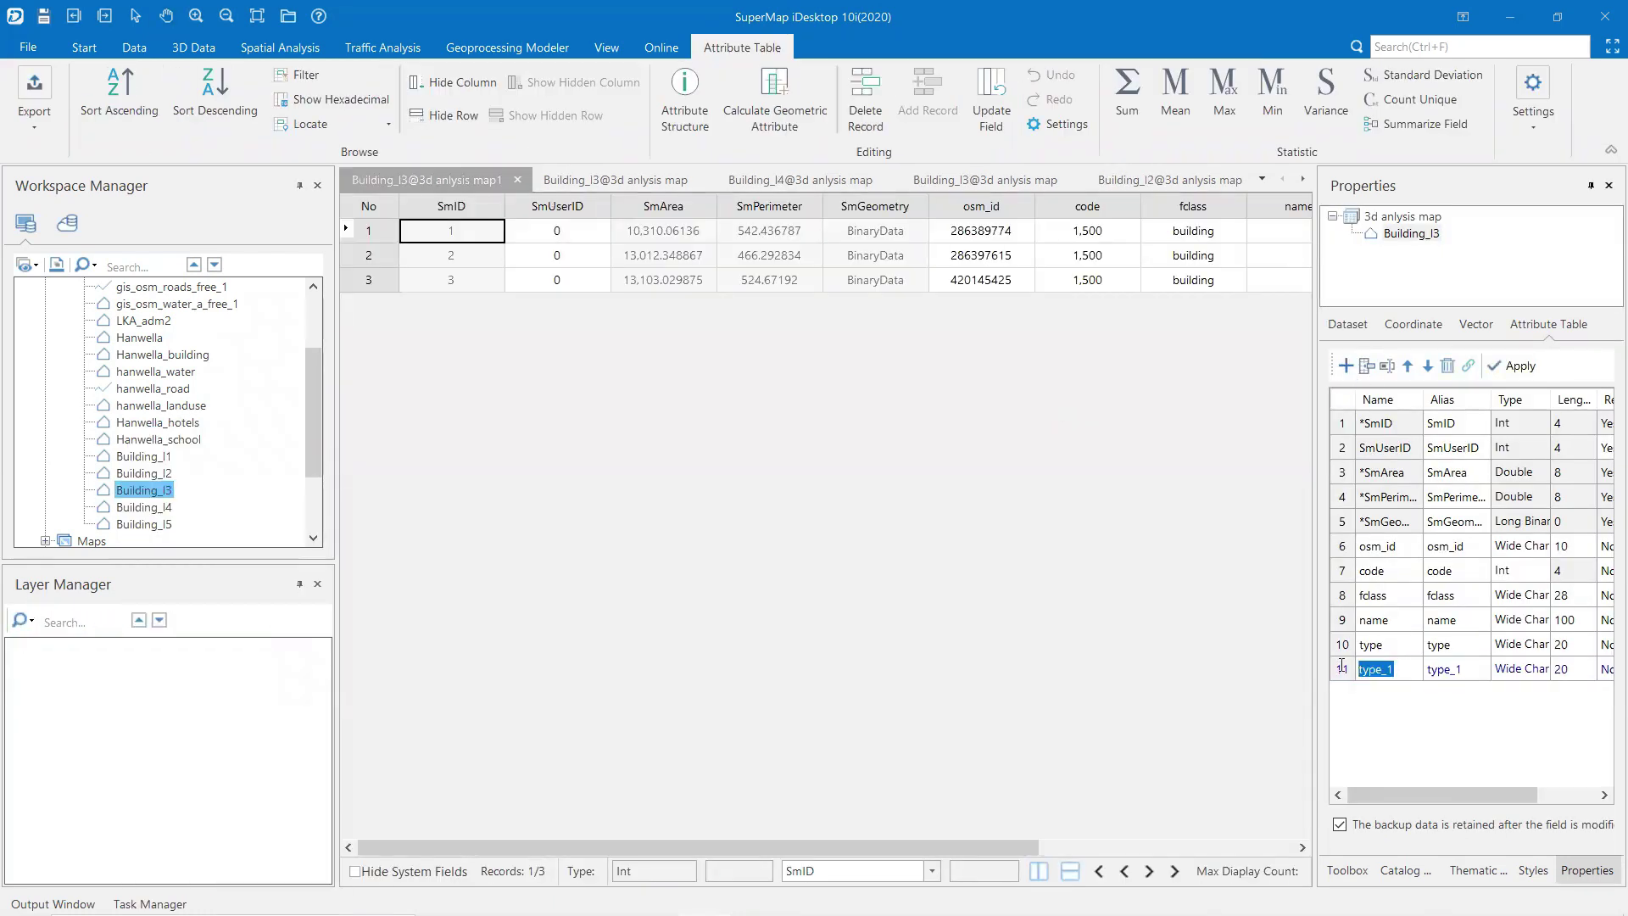
left_click(1513, 366)
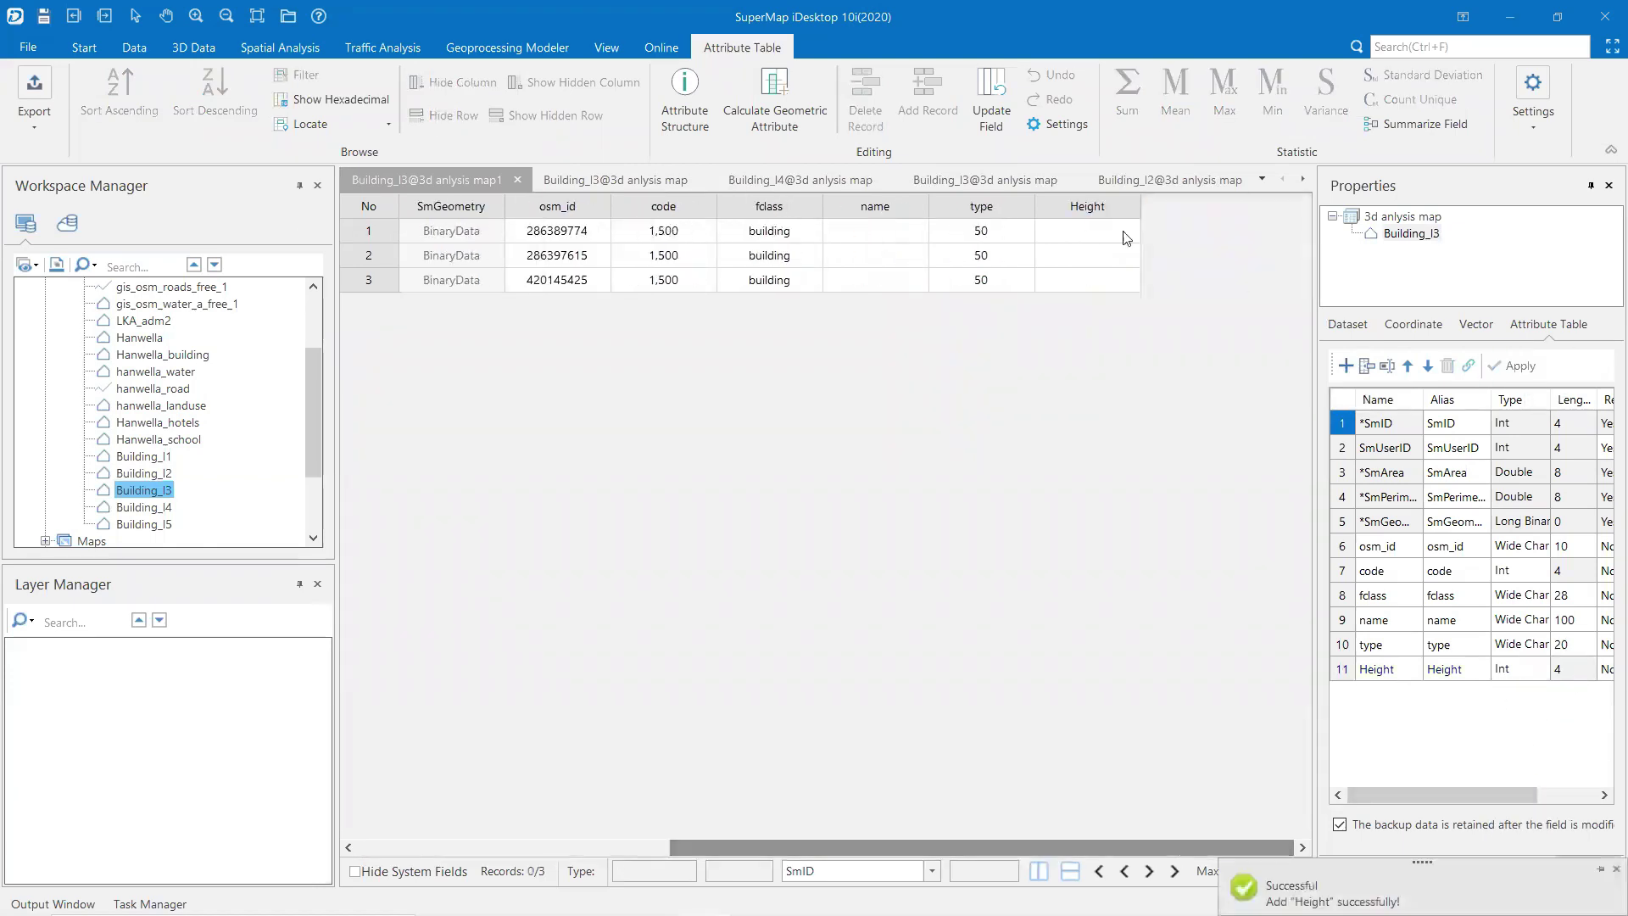
left_click(991, 98)
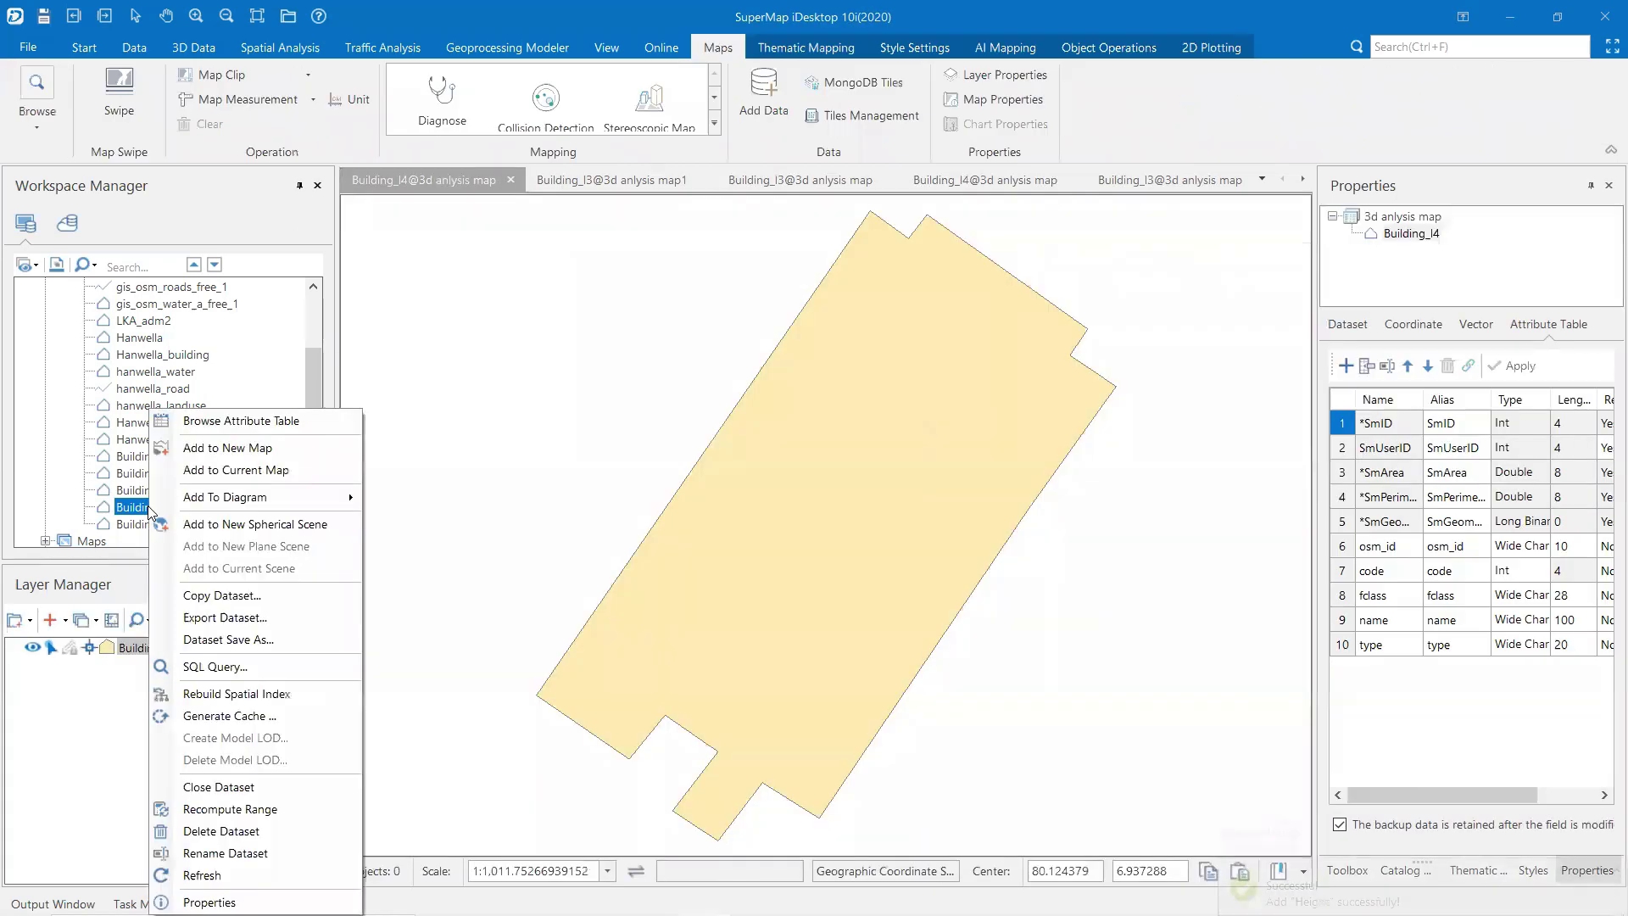
- Add an Int field named Height to Building_l4 and set its value to 65
left_click(220, 421)
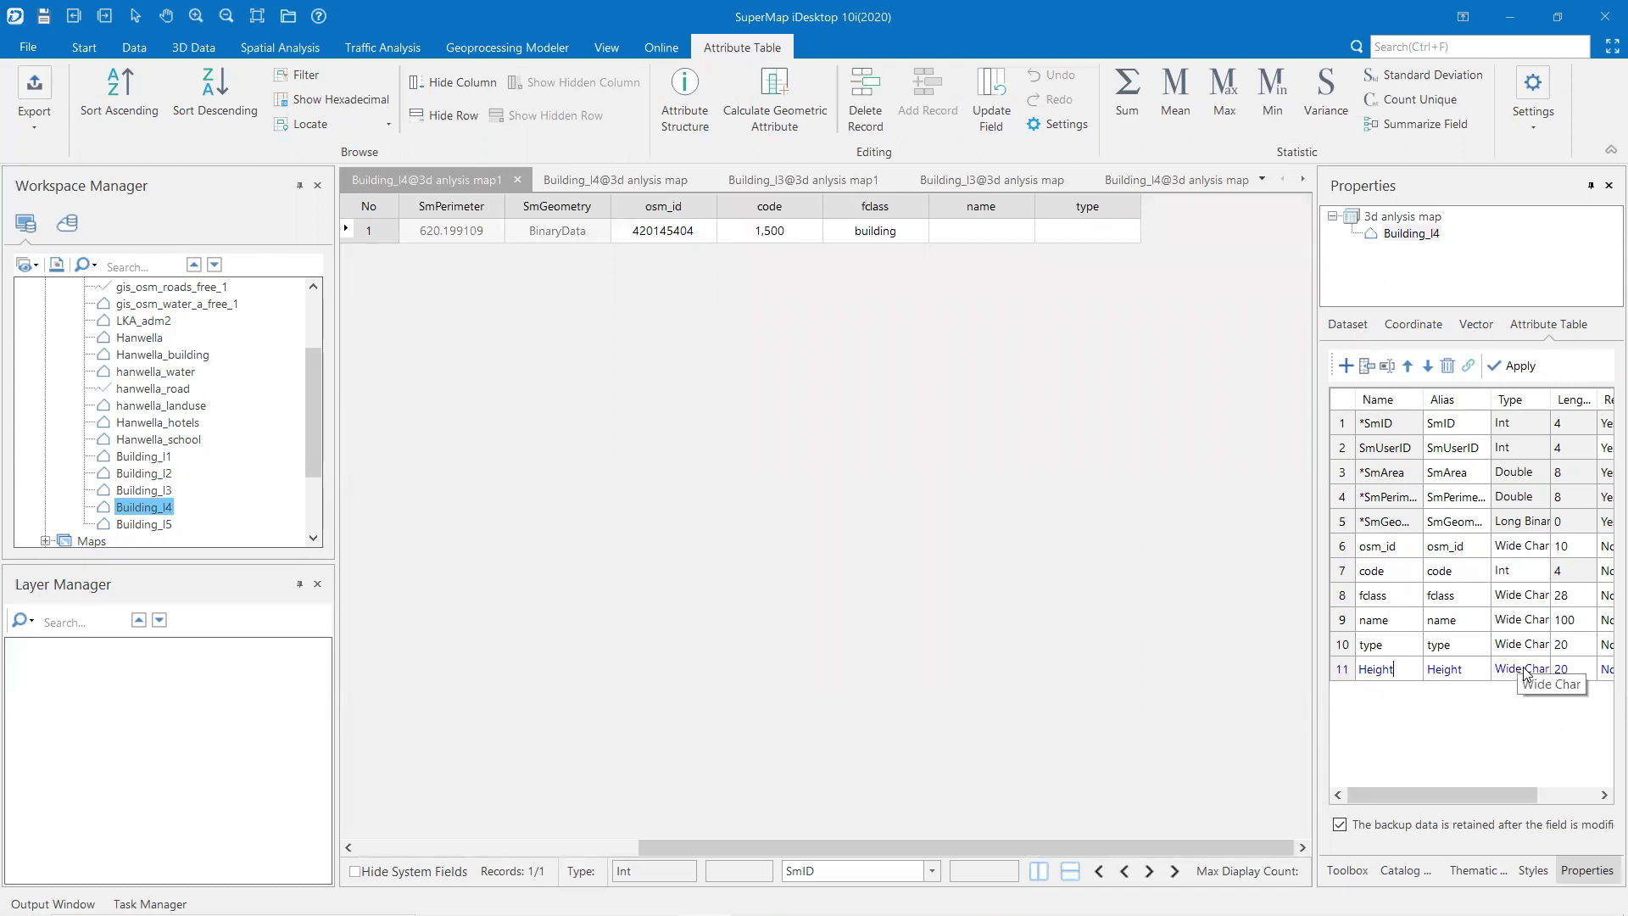
left_click(1513, 366)
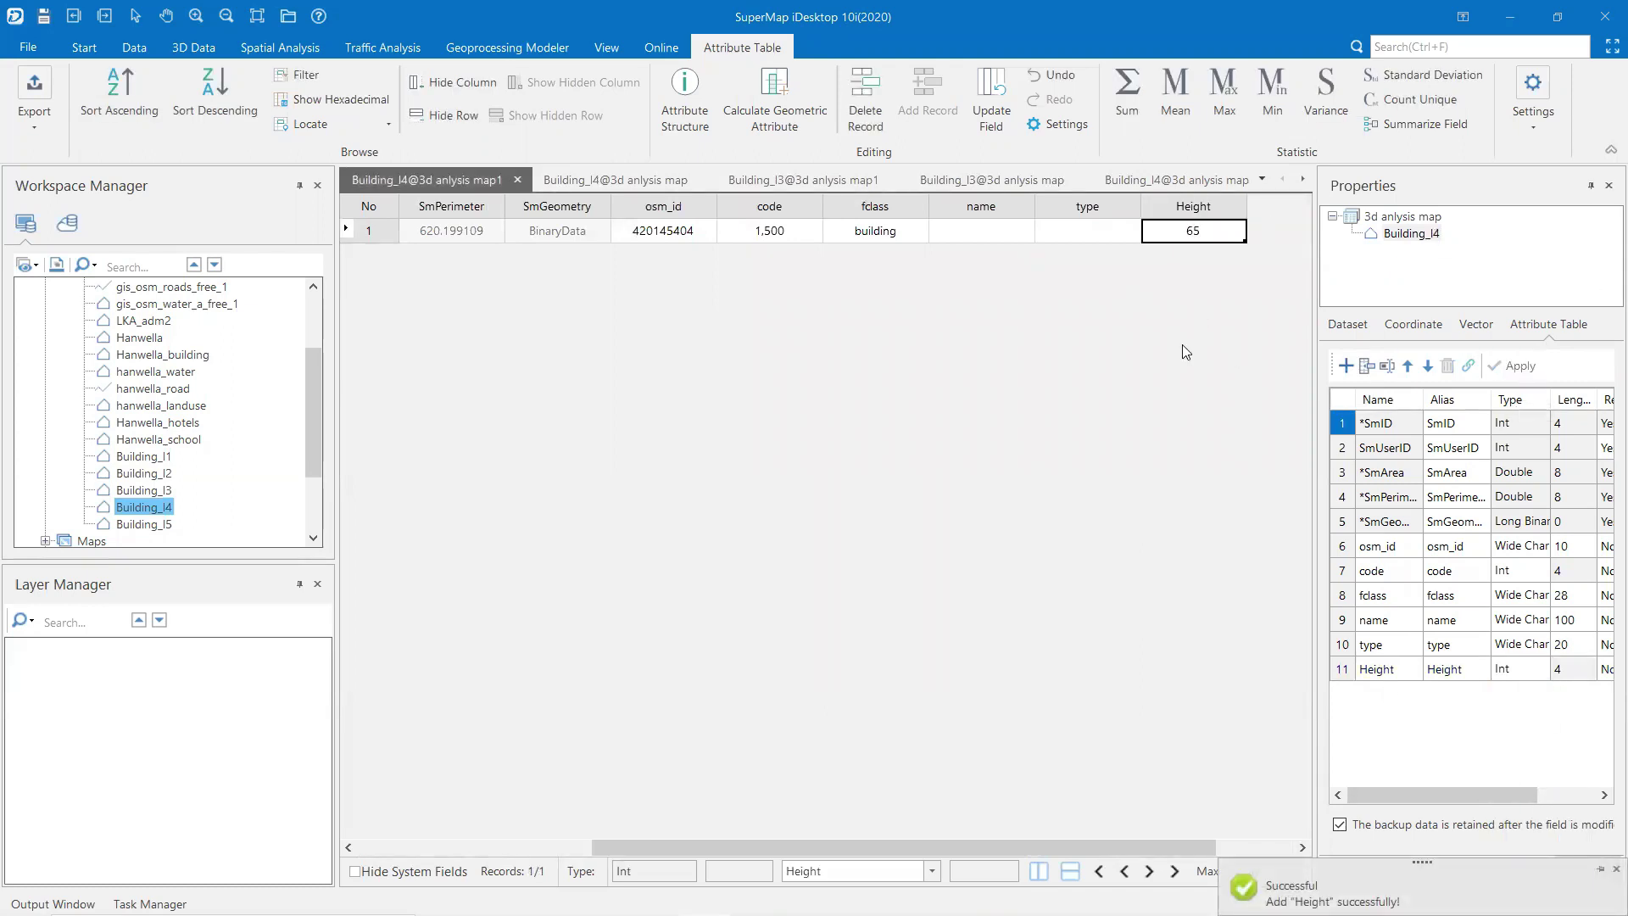
- Add an Int field named Height to the Building_l5 attribute table and open its cell for entering a value
right_click(144, 524)
left_click(216, 414)
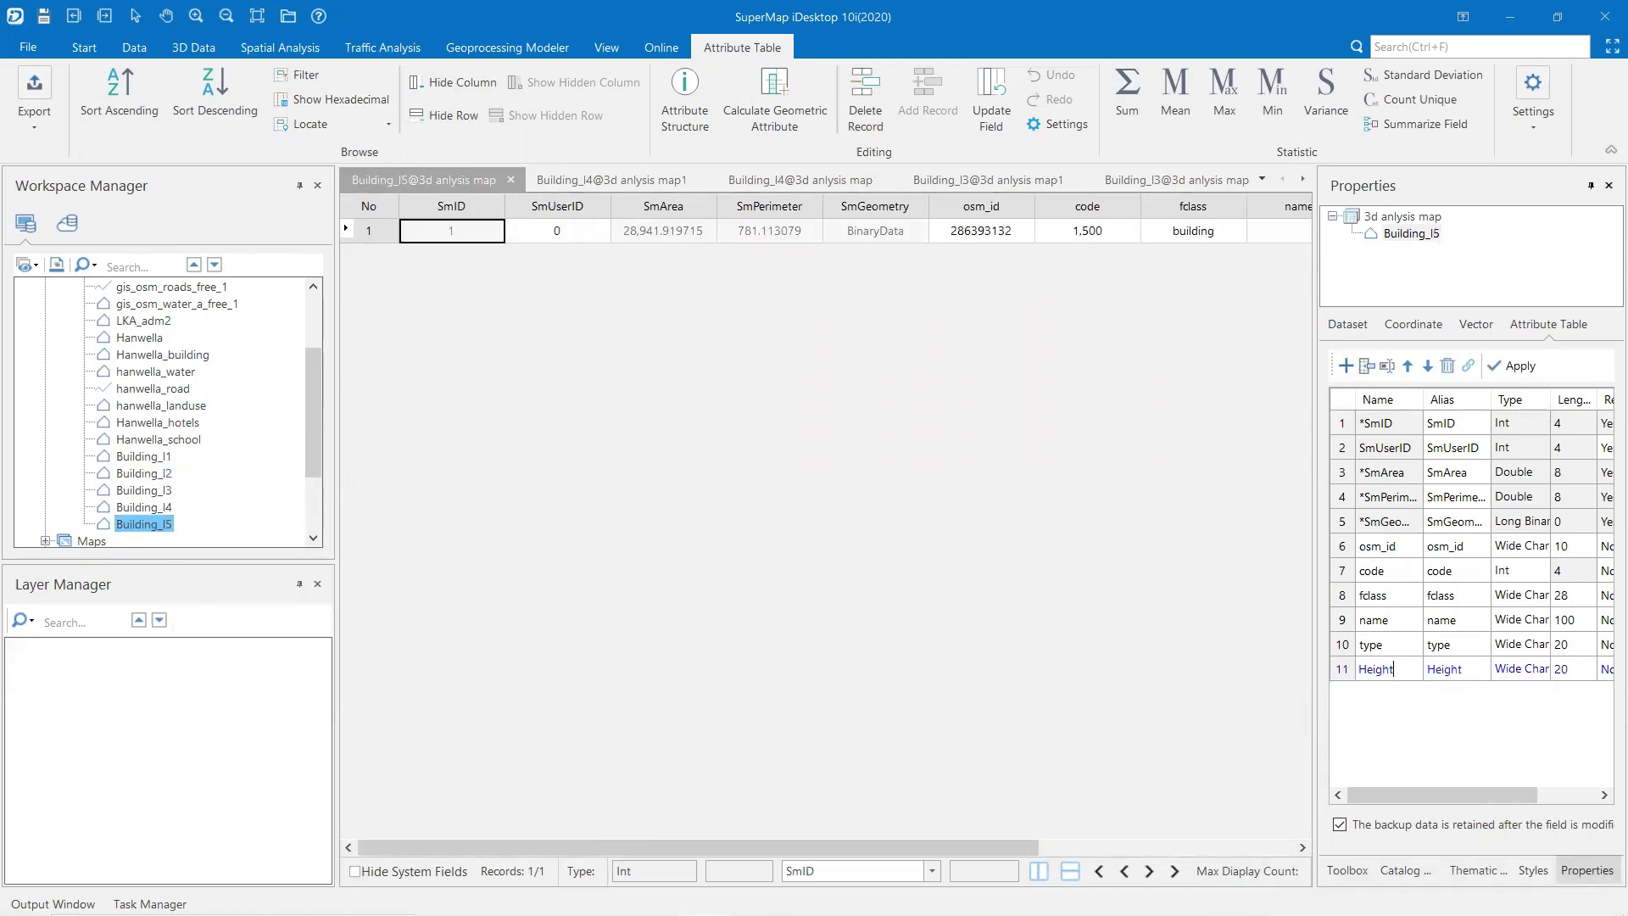
left_click_drag(927, 839, 1239, 841)
left_click(1093, 228)
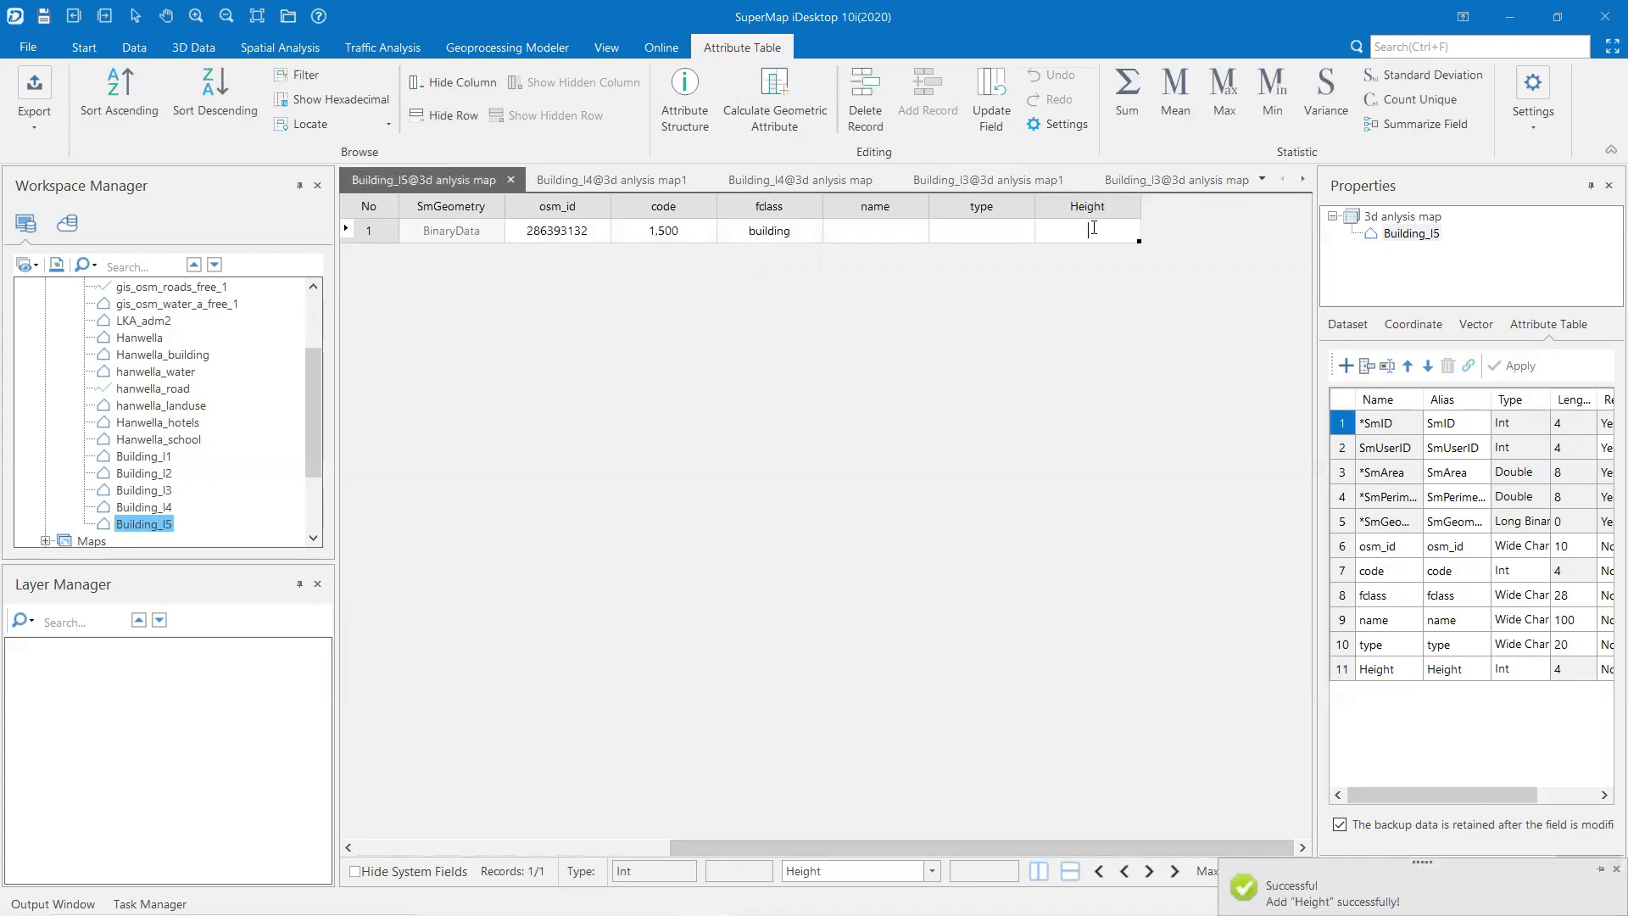
- Close the open maps and attribute tables of Building_l2 to Building_l5
left_click(511, 180)
left_click(512, 180)
left_click(860, 534)
left_click(511, 180)
left_click(511, 180)
left_click(860, 534)
left_click(511, 179)
left_click(511, 179)
left_click(510, 180)
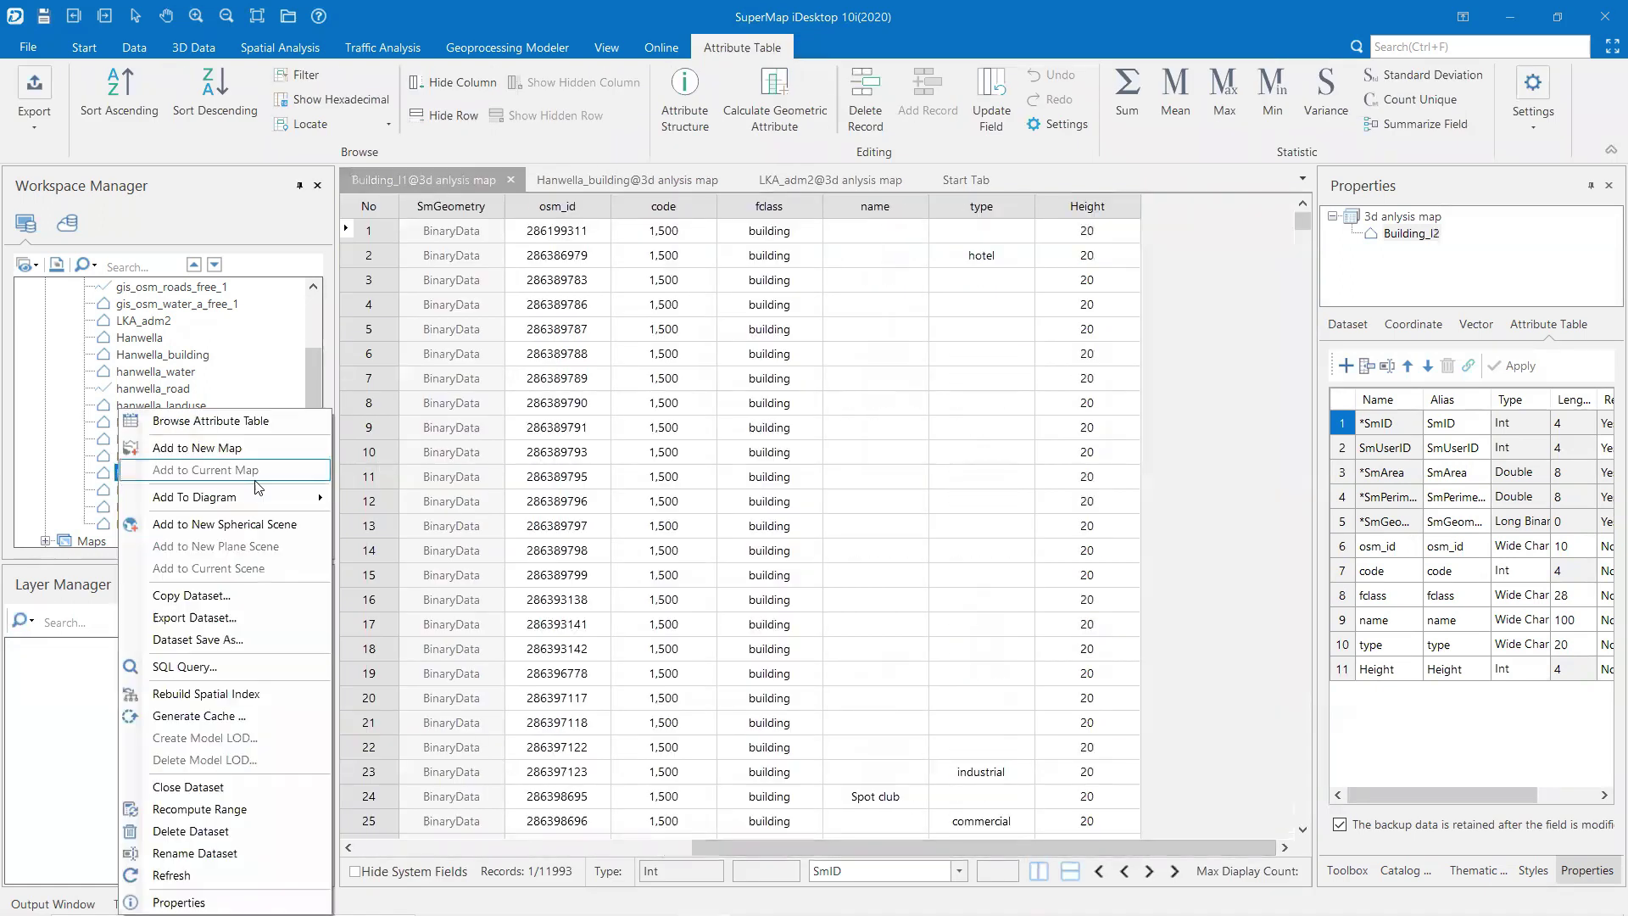
- Check the Height values in the attribute tables of Building_l2, Building_l3, Building_l4 and Building_l5
left_click(211, 421)
left_click_drag(723, 848, 1070, 849)
right_click(137, 490)
left_click(191, 422)
right_click(168, 507)
left_click(195, 406)
right_click(166, 512)
left_click(212, 419)
right_click(144, 523)
left_click(212, 419)
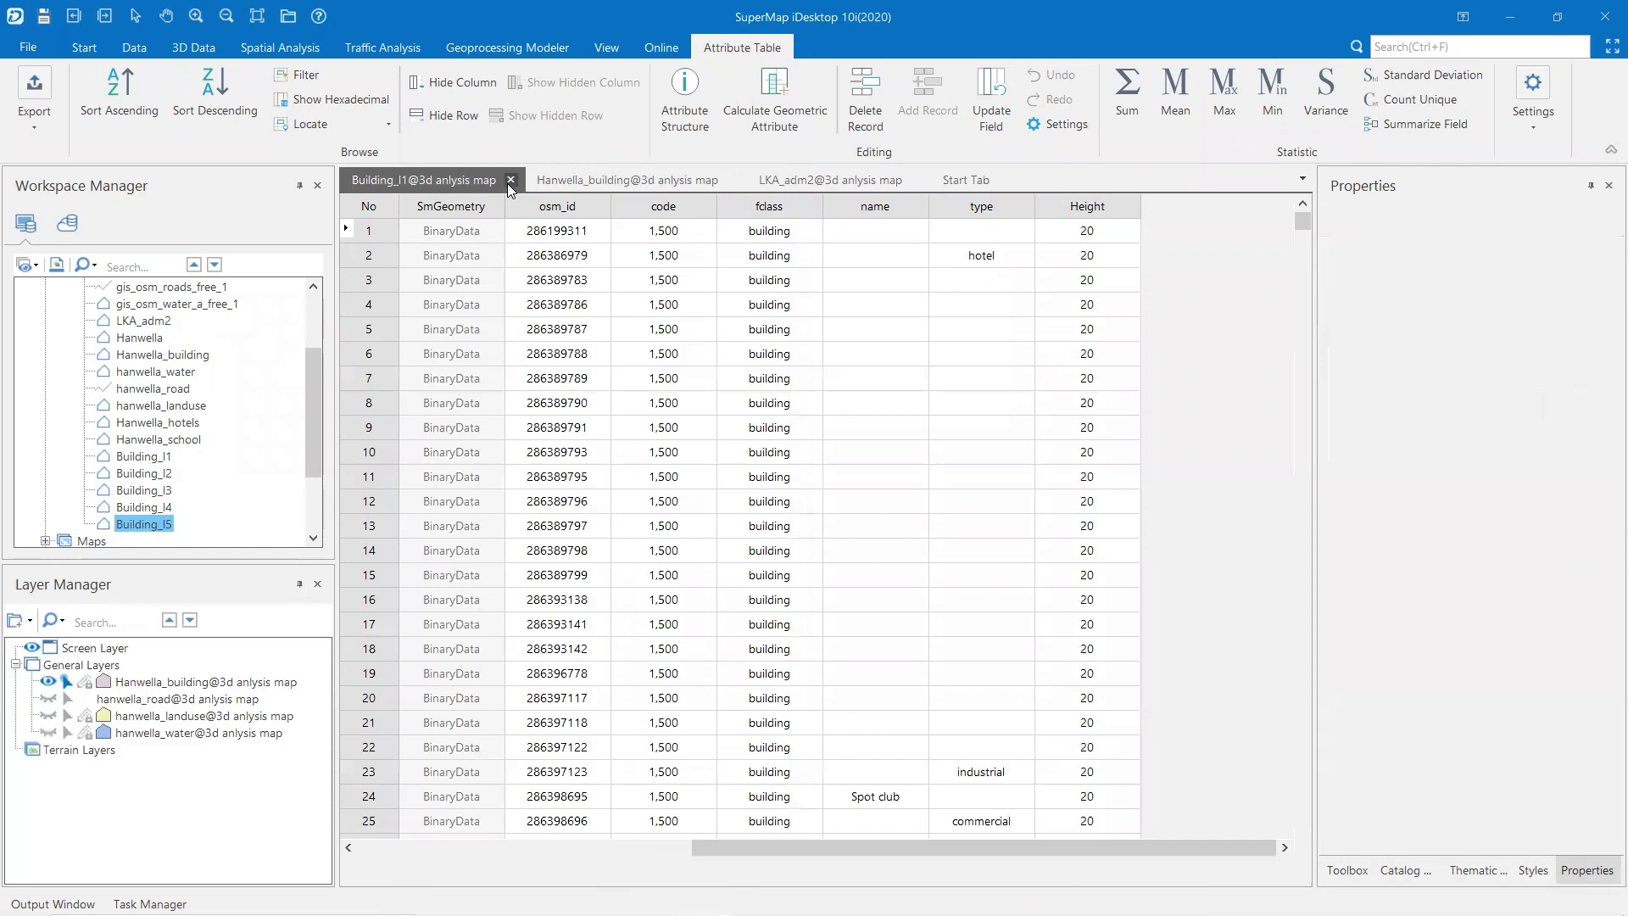
- Add Building_l1 to Building_l5 to the Hanwella_building scene and extrude them by the Height field, relative to ground
left_click(511, 180)
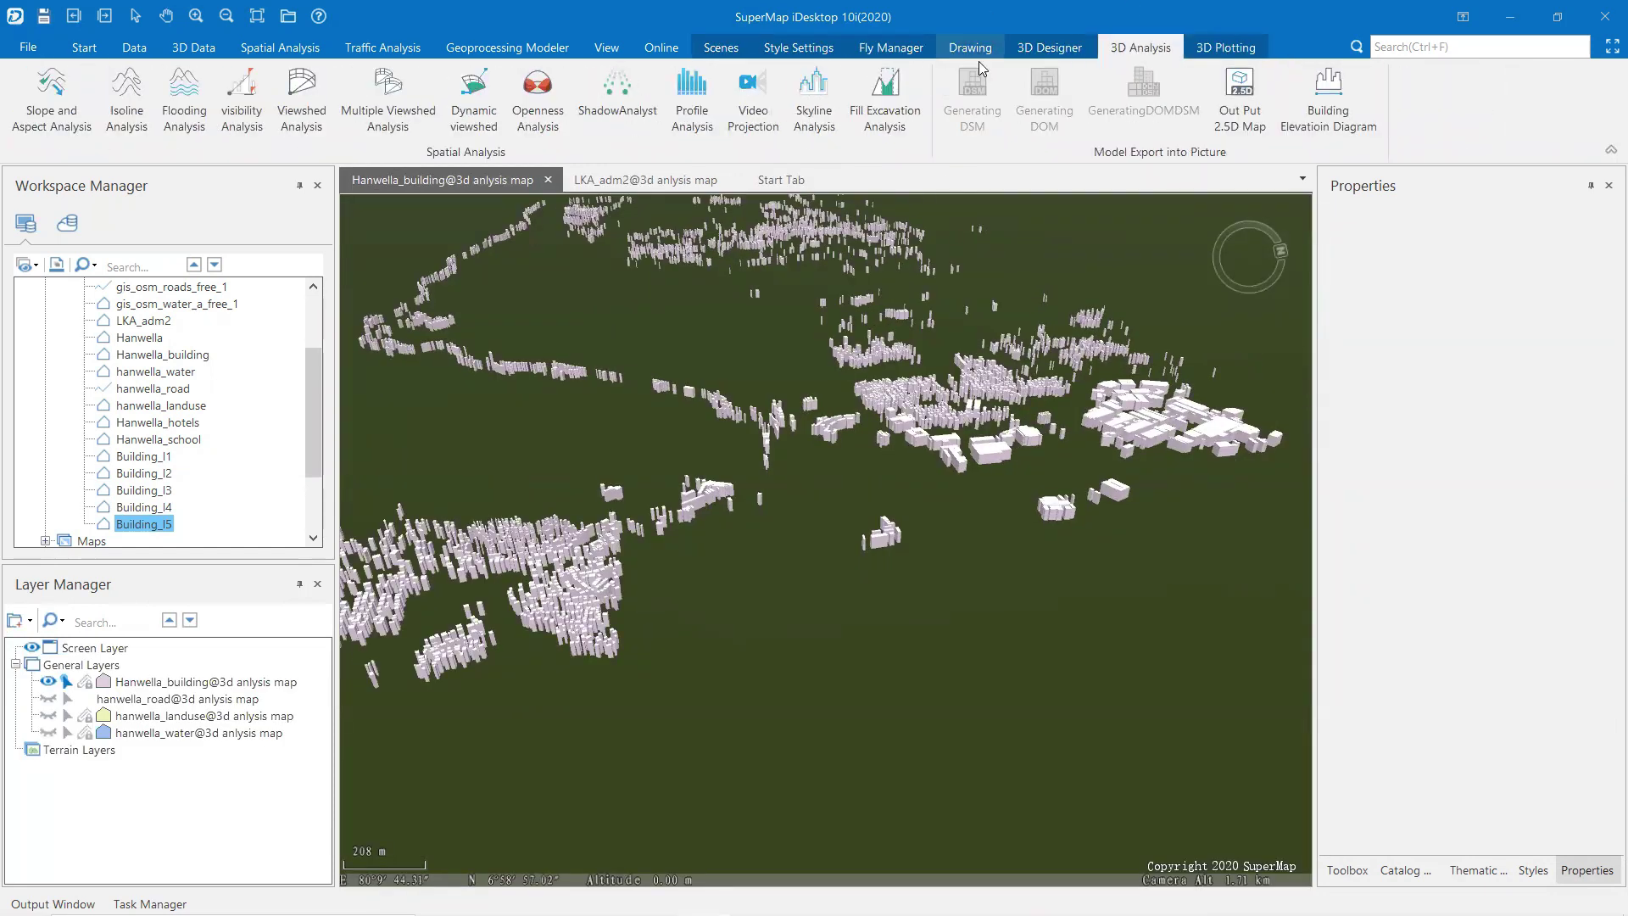
left_click(922, 49)
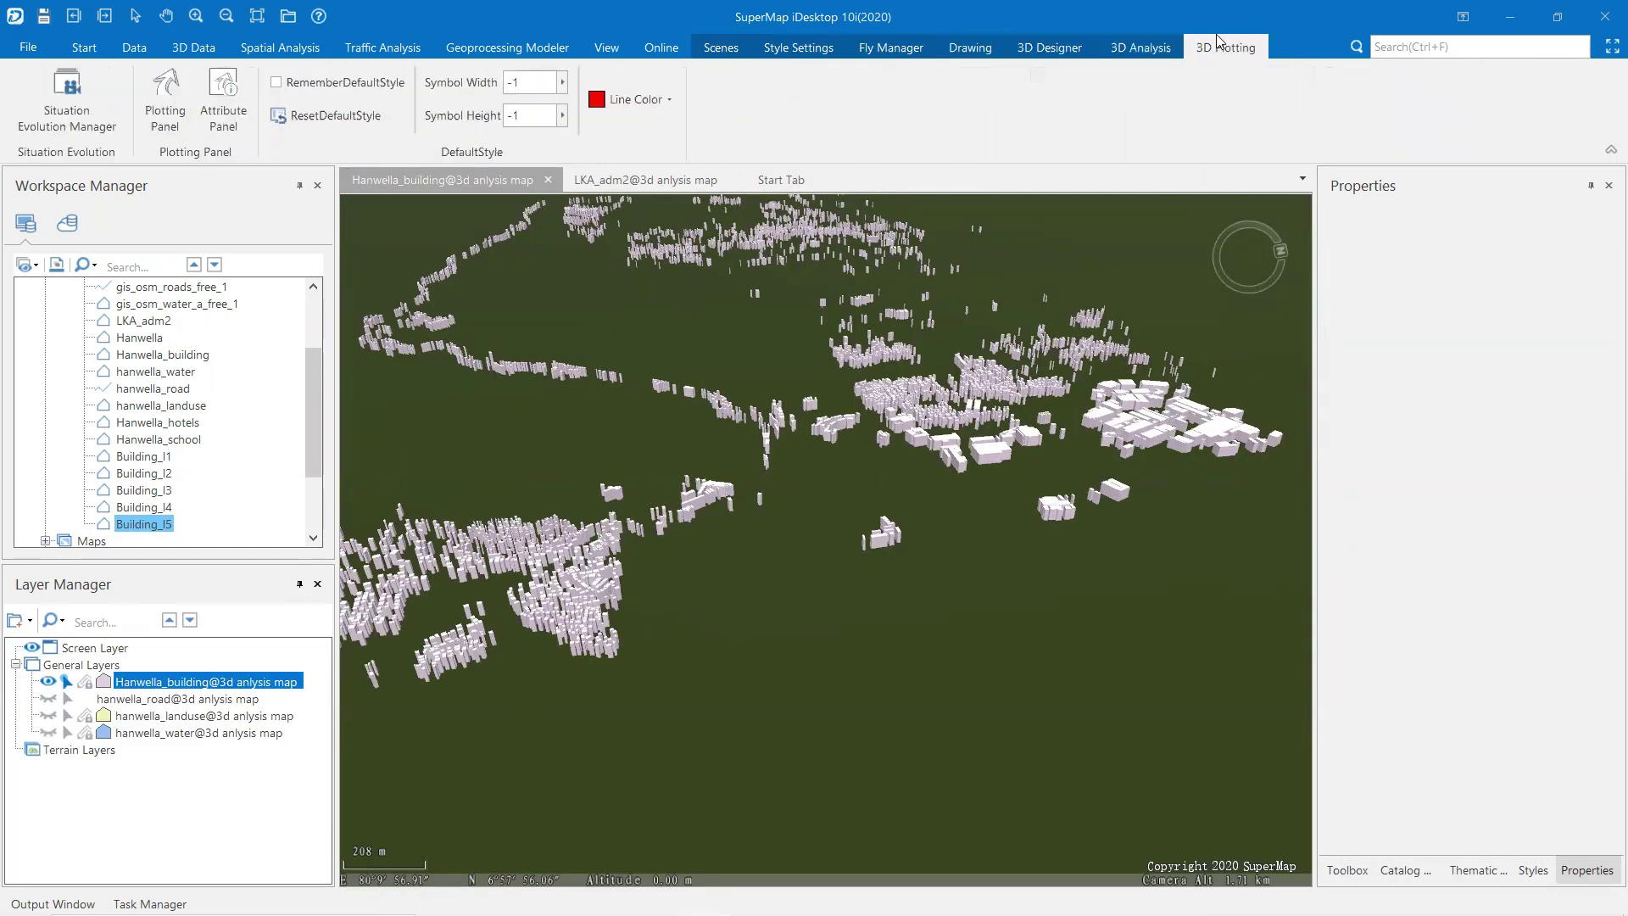
left_click(734, 49)
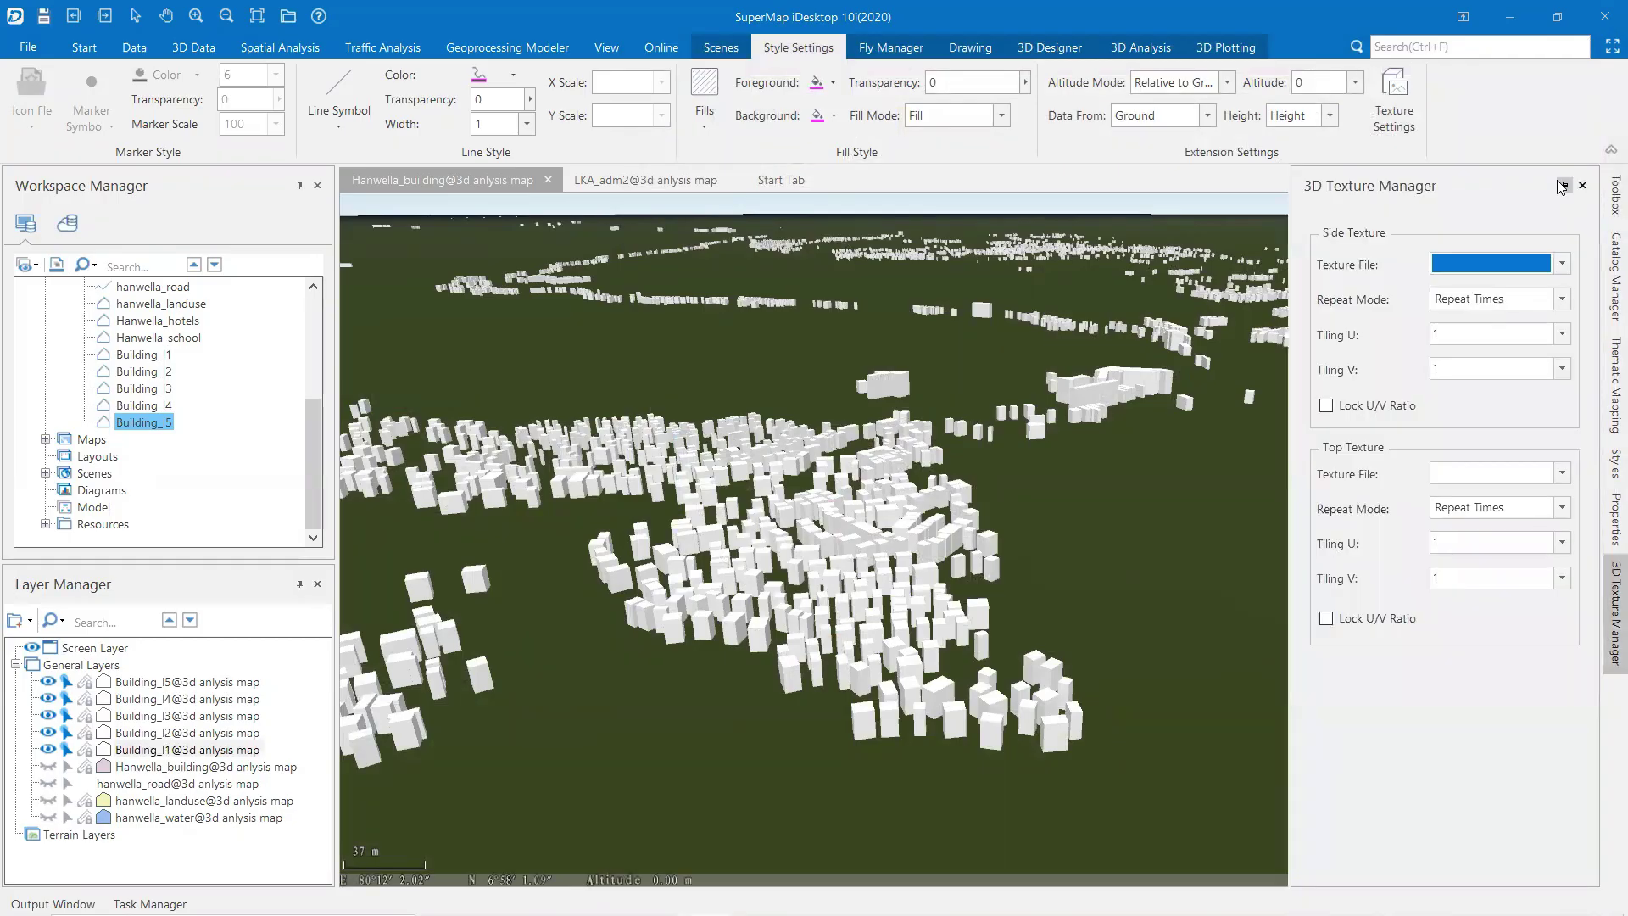
left_click(1585, 262)
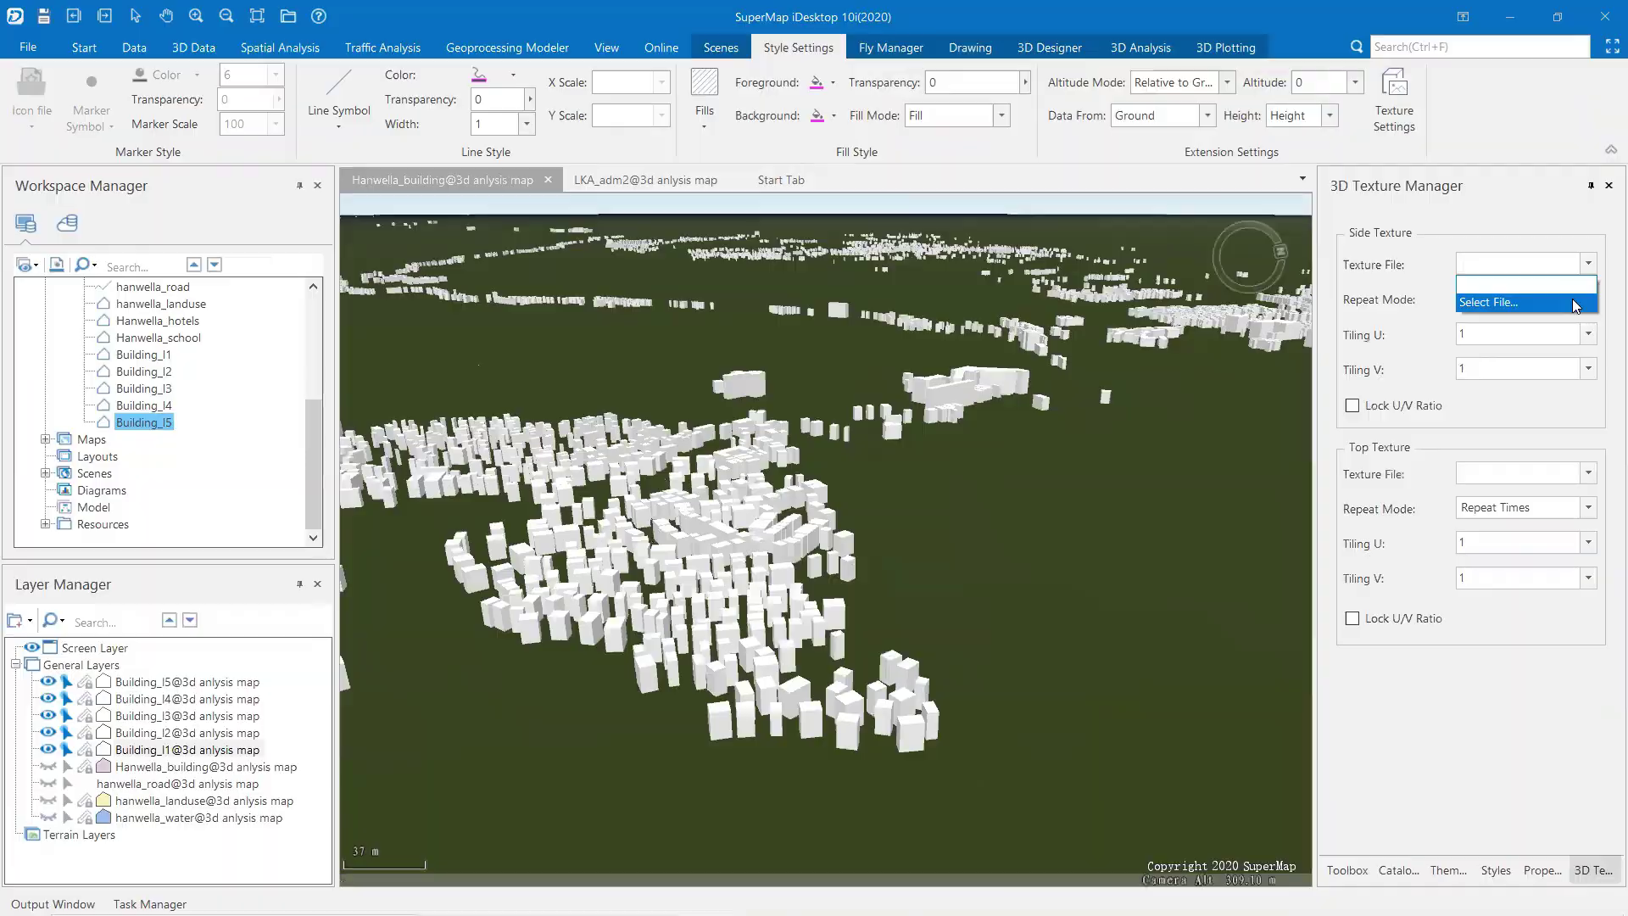
left_click(1496, 305)
left_click(88, 546)
double_click(288, 386)
double_click(301, 174)
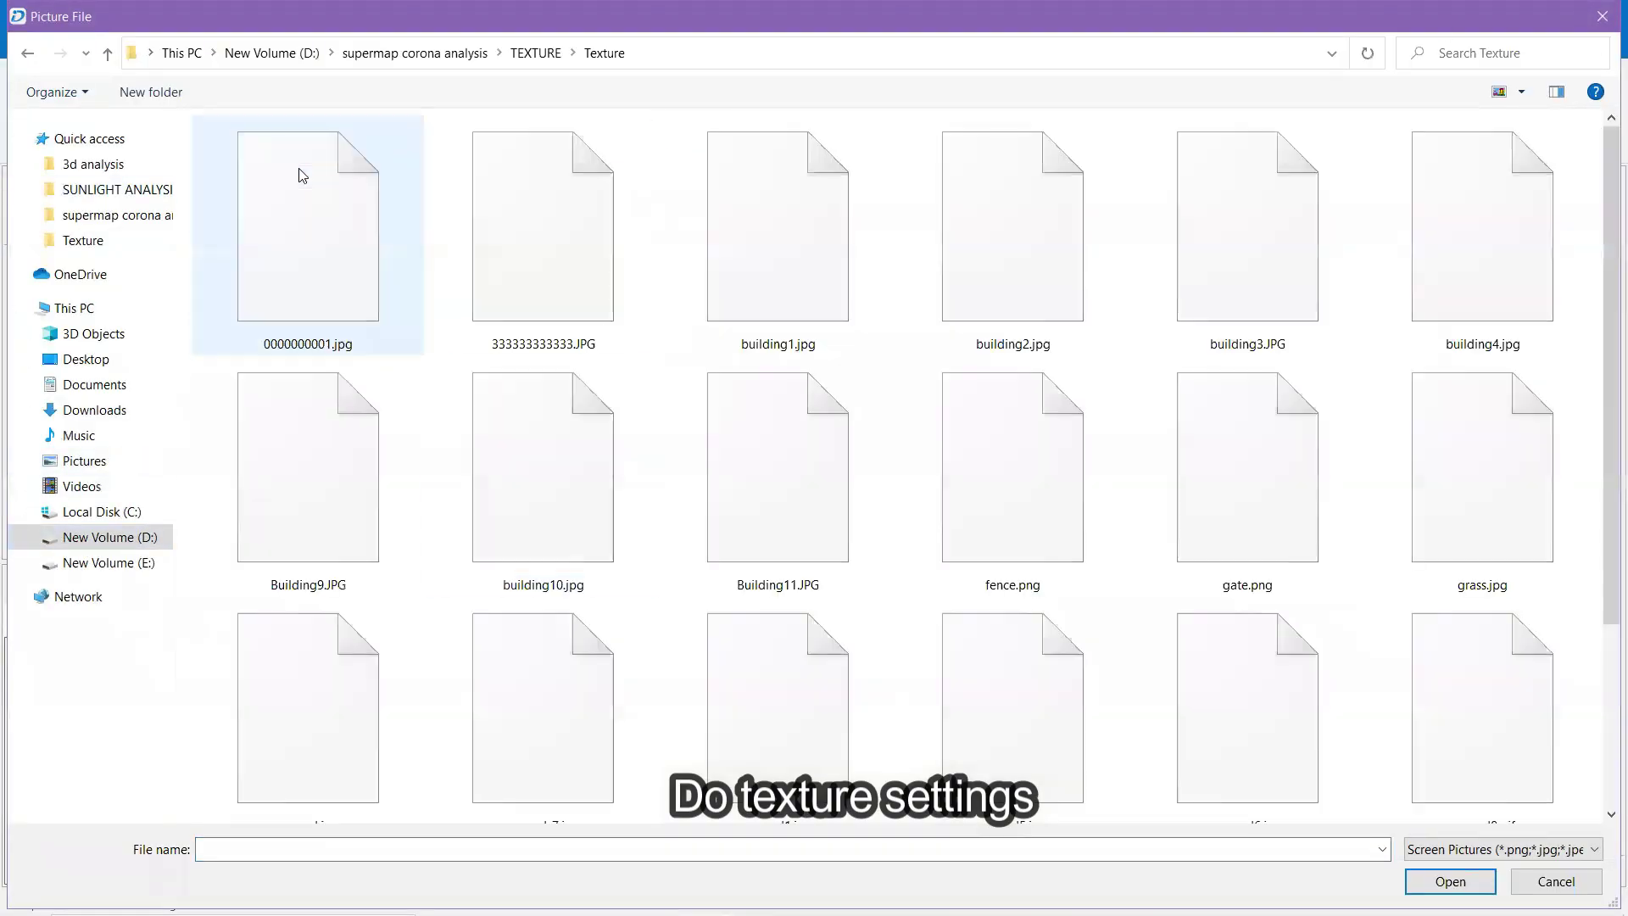
double_click(538, 229)
scroll(867, 669, "up", 3)
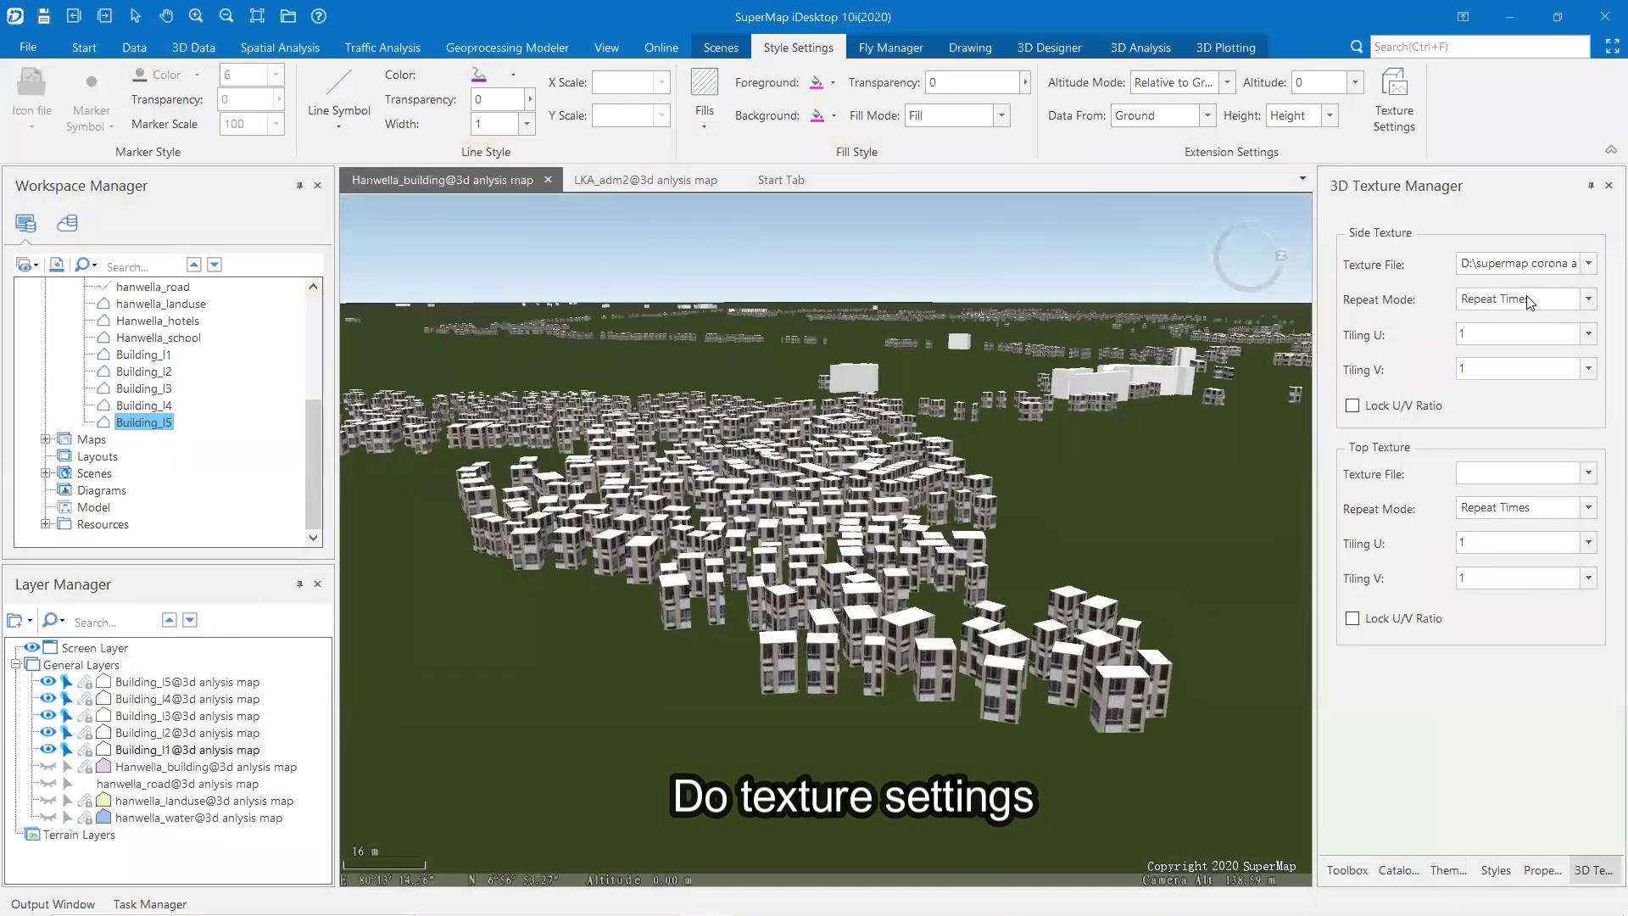
- Set the side texture tiling of Building_l1 to 3 for U and 1 for V
type("3")
left_click_drag(1472, 370, 1446, 370)
type("31")
left_click_drag(915, 446, 753, 484)
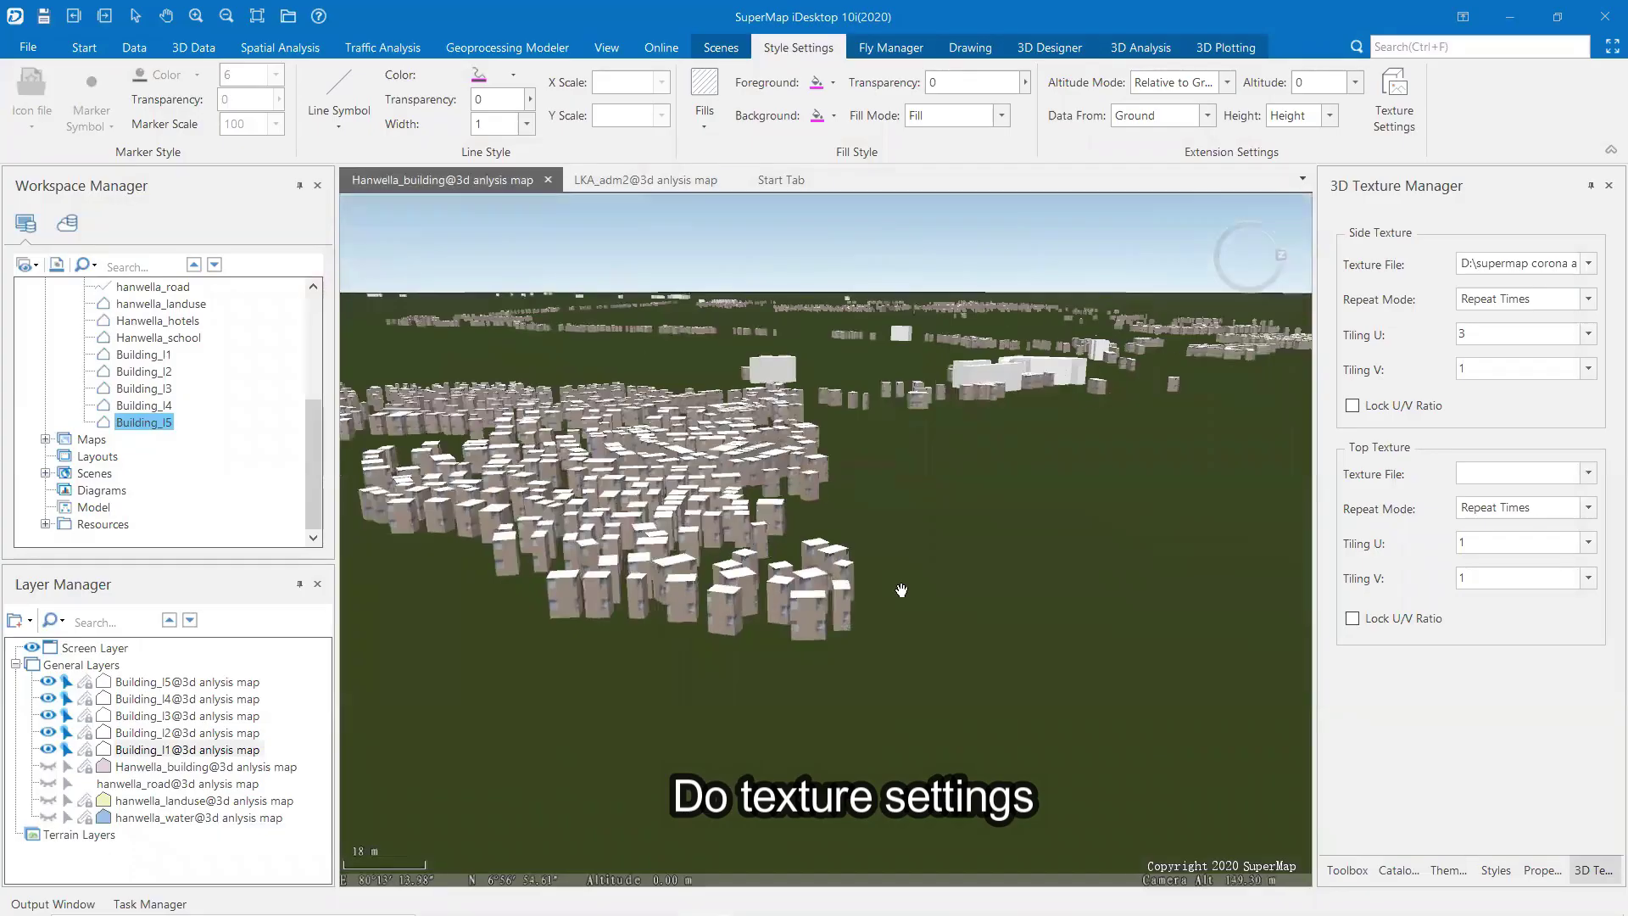
- Apply image files as side textures to the layers Building_l2 to Building_l5
left_click(161, 734)
left_click(1490, 290)
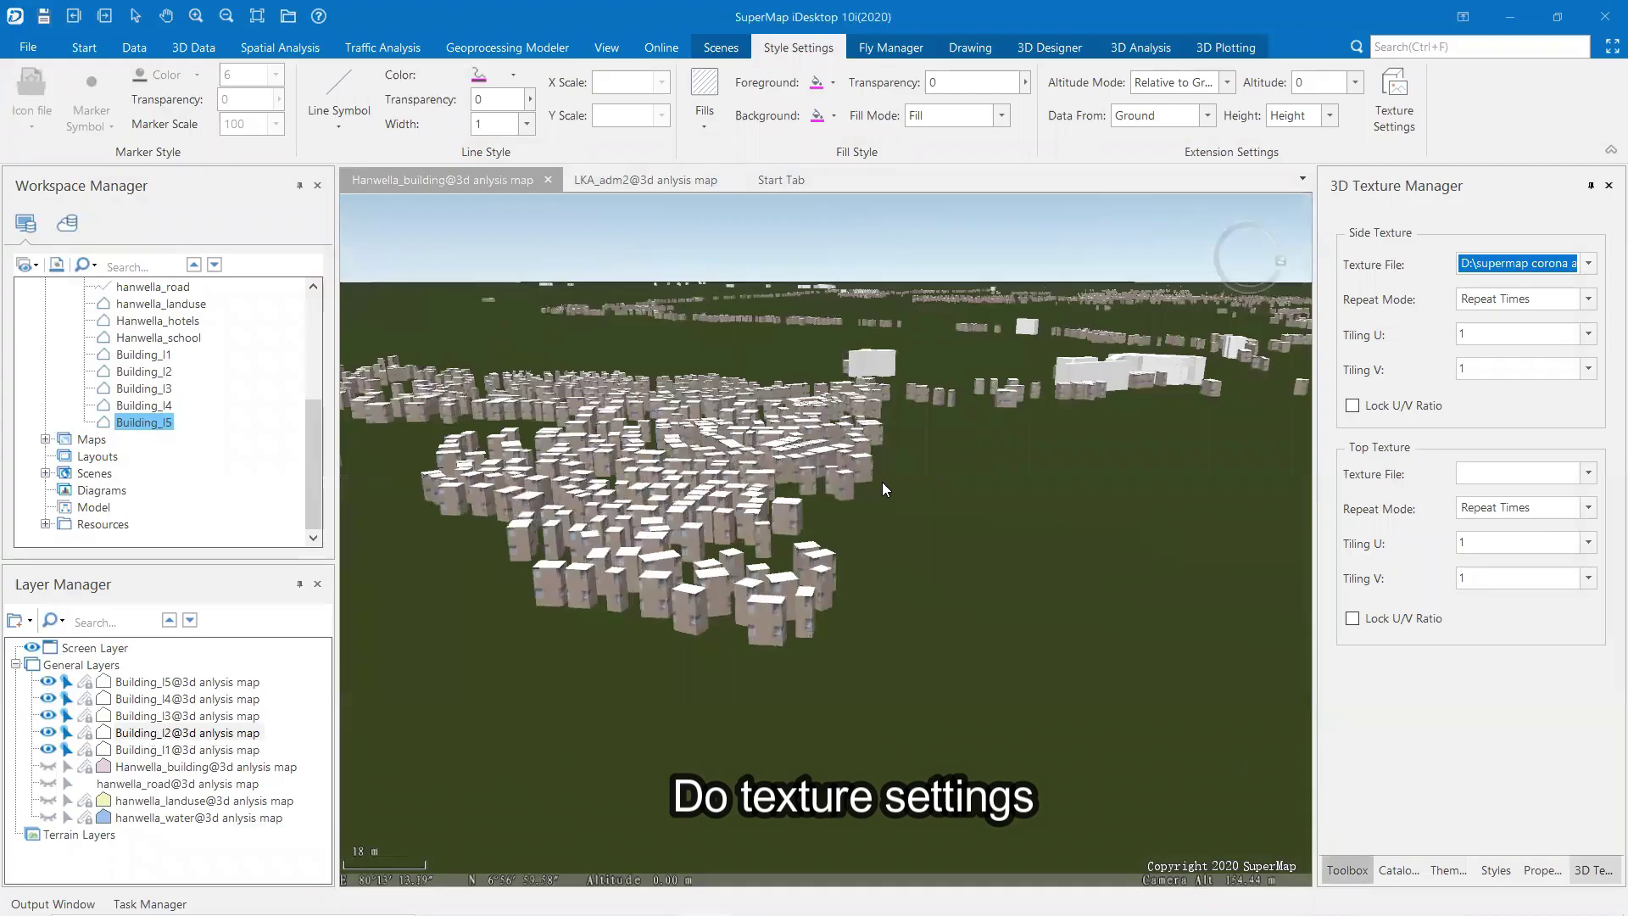
scroll(882, 481, "down", 3)
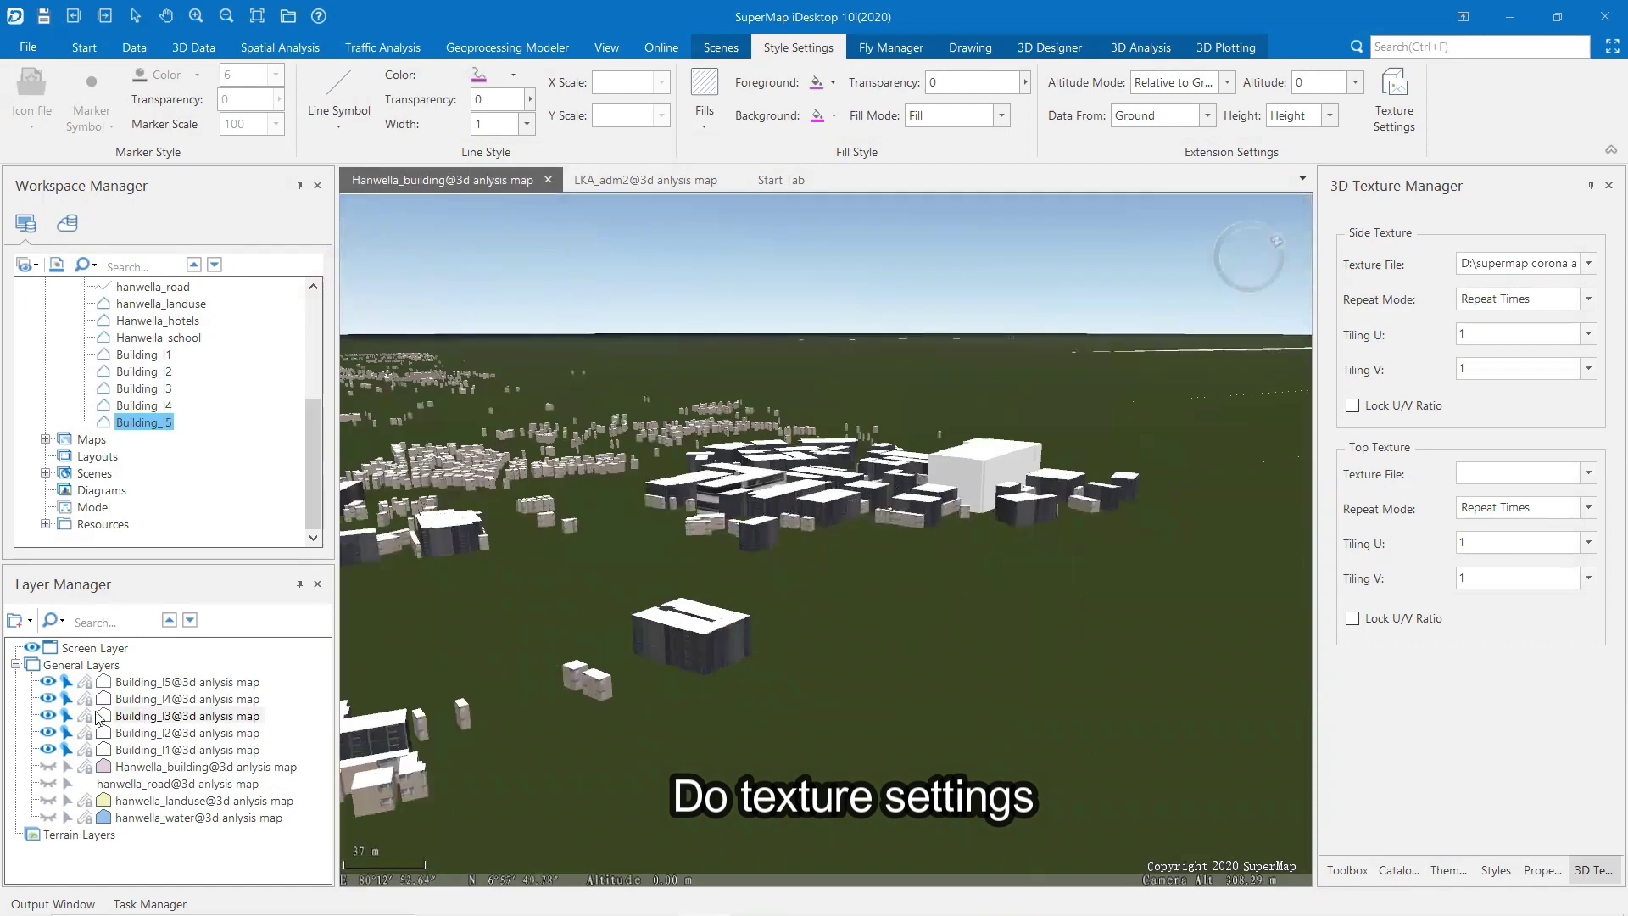
left_click(1567, 299)
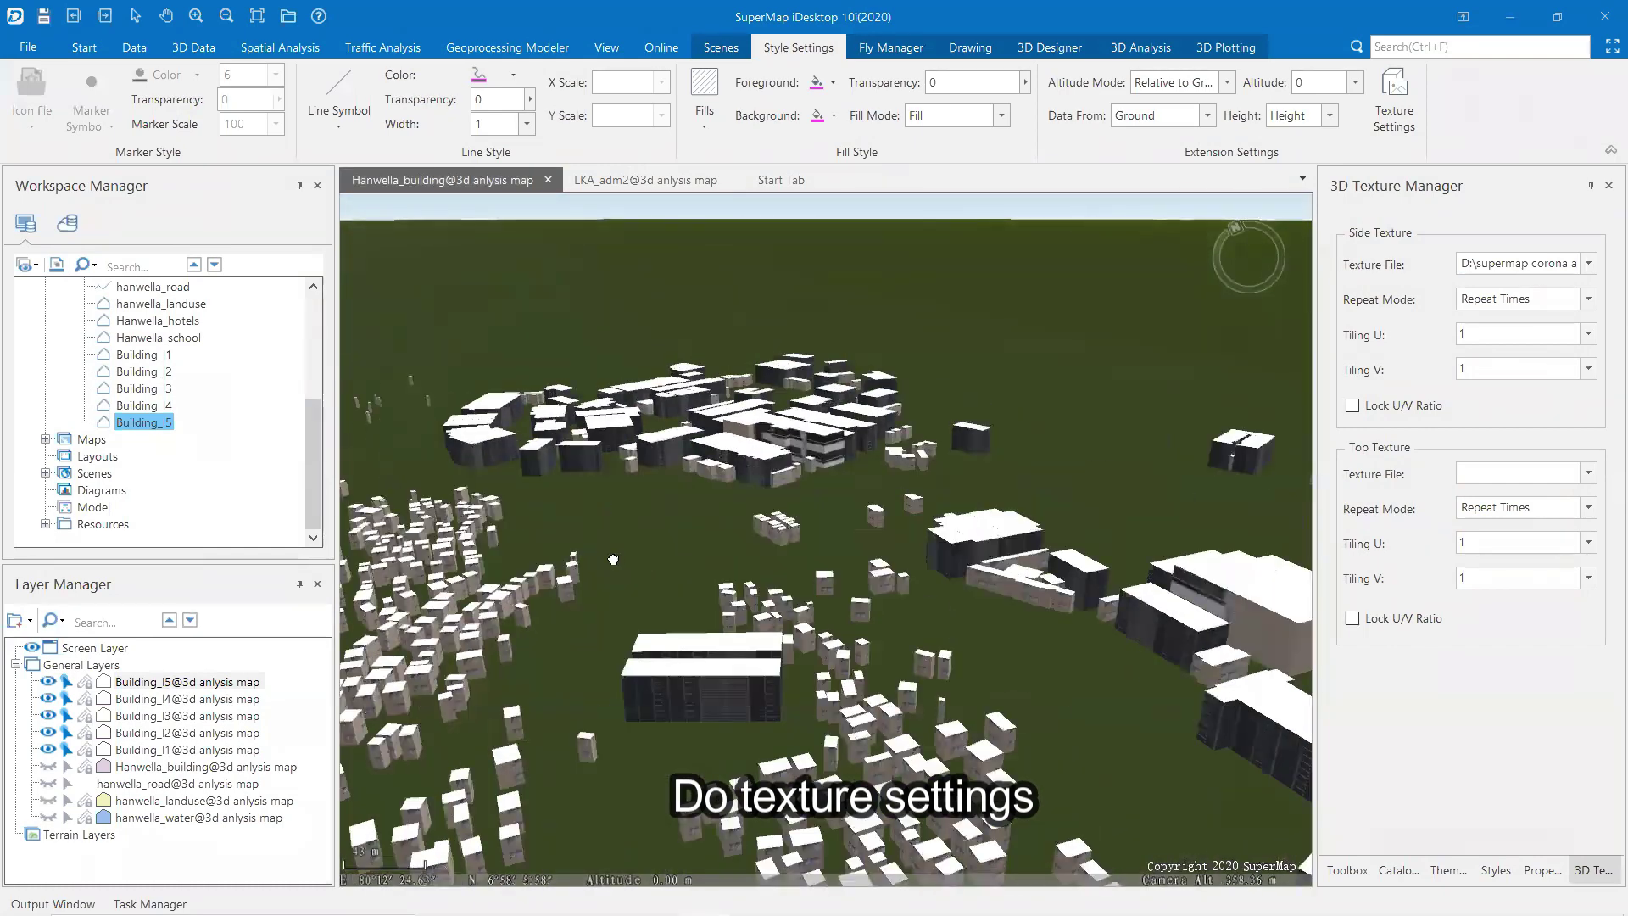
- Show the hanwella_road layer and give it a symbol from the 3D line library with a width of 3.4
scroll(613, 559, "down", 5)
left_click_drag(911, 610, 905, 473)
scroll(905, 472, "down", 5)
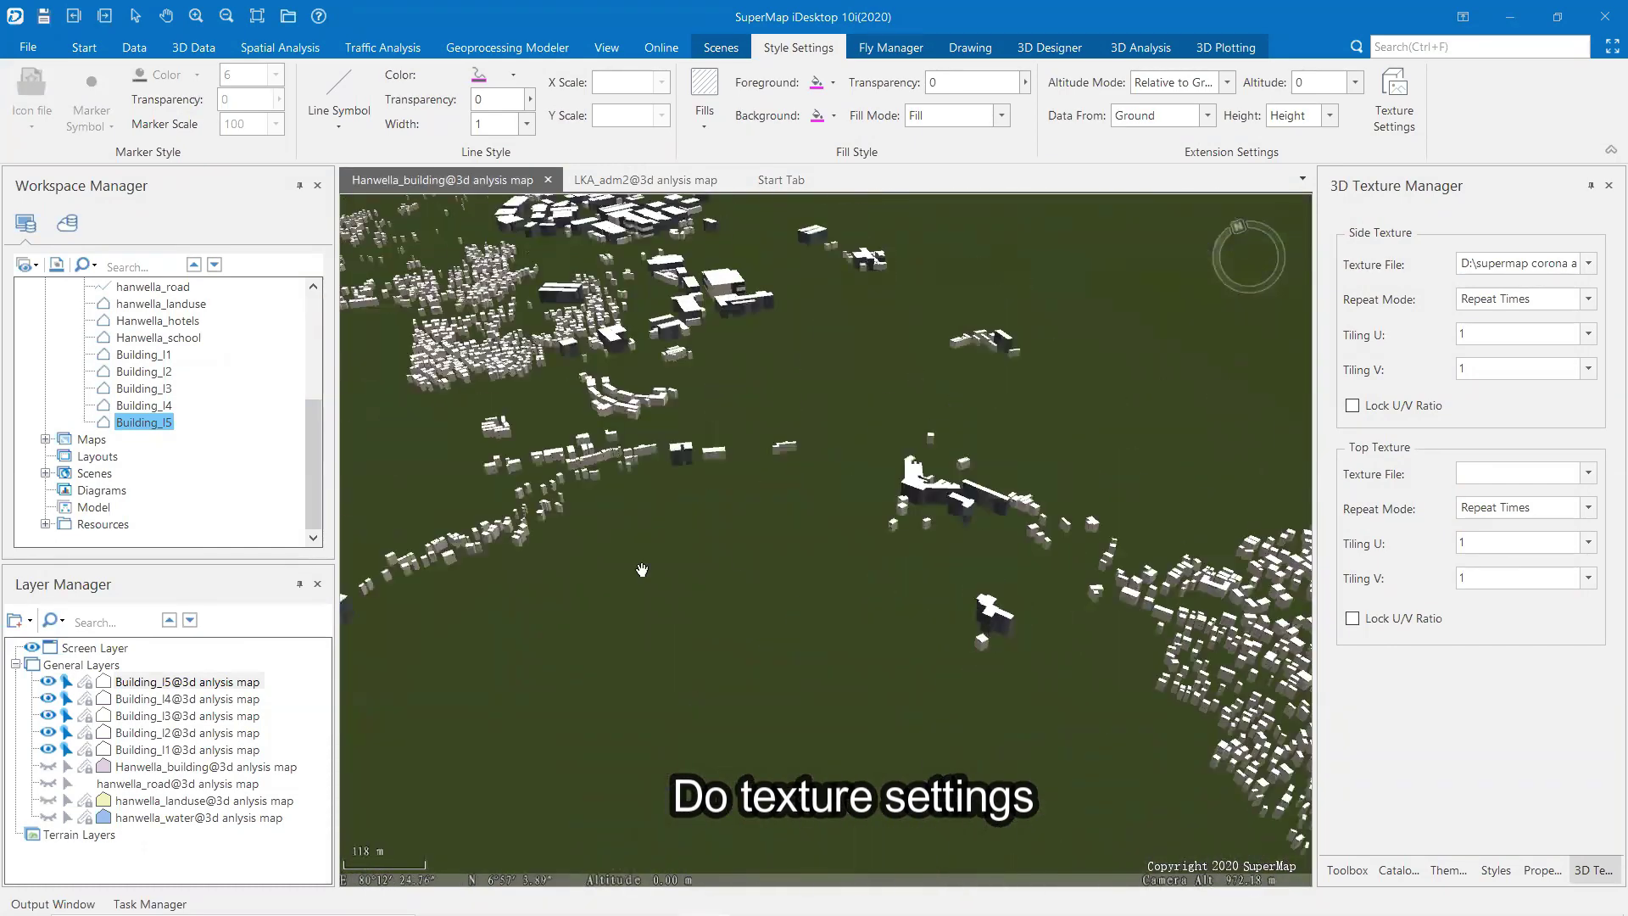
scroll(641, 570, "up", 4)
left_click_drag(628, 382, 974, 471)
scroll(940, 434, "down", 5)
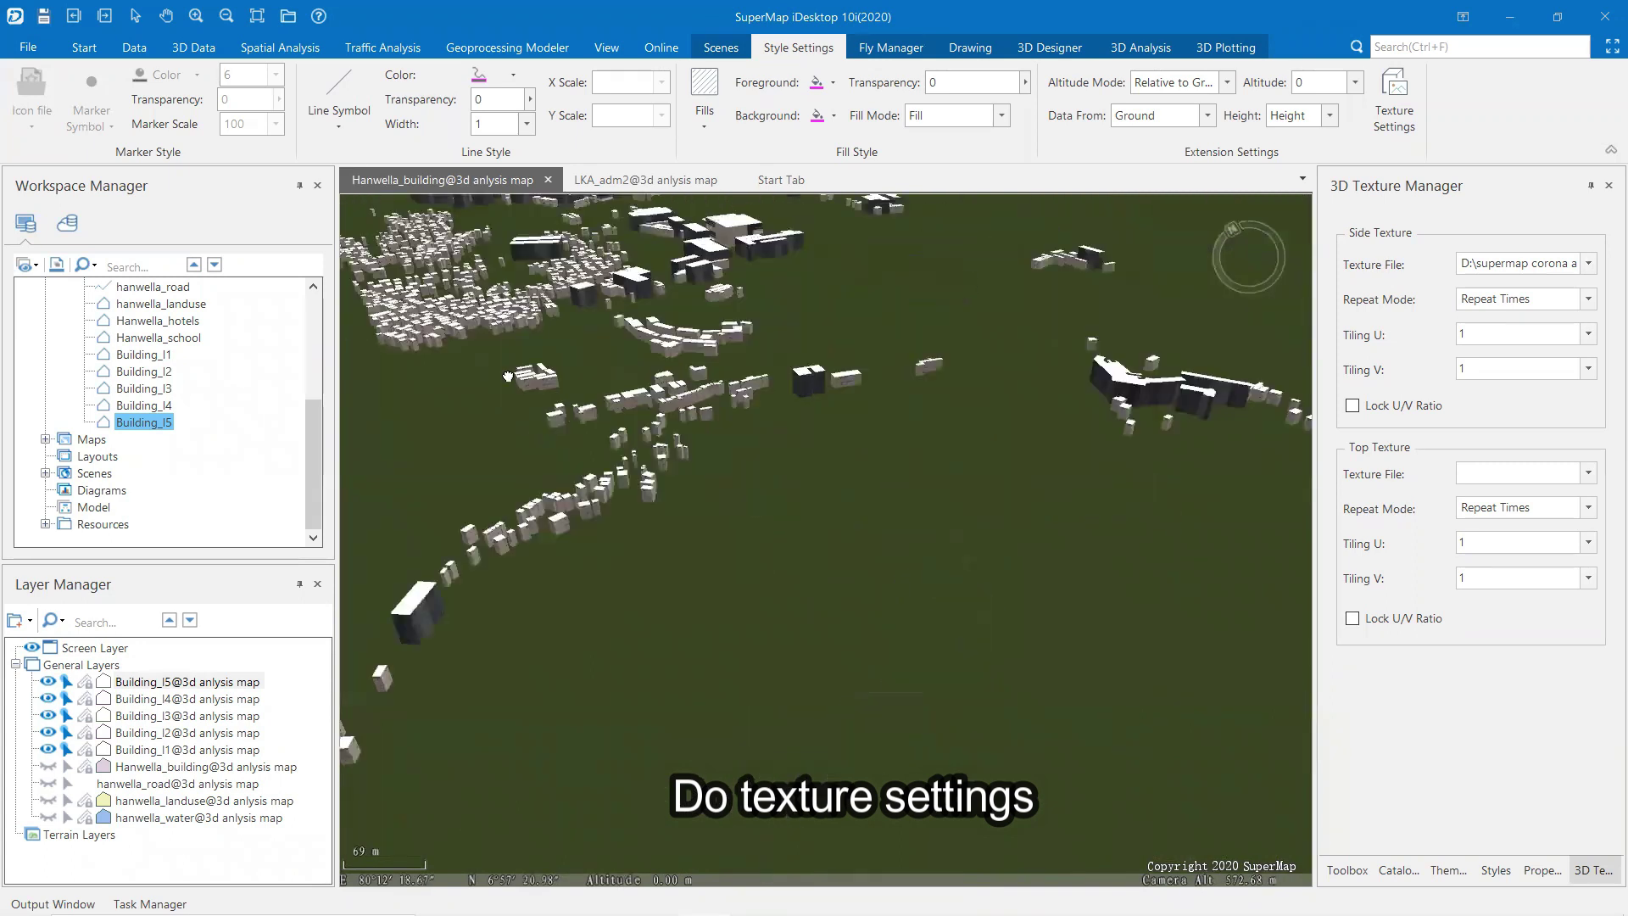
right_click(192, 781)
left_click(249, 454)
right_click(159, 780)
left_click(227, 661)
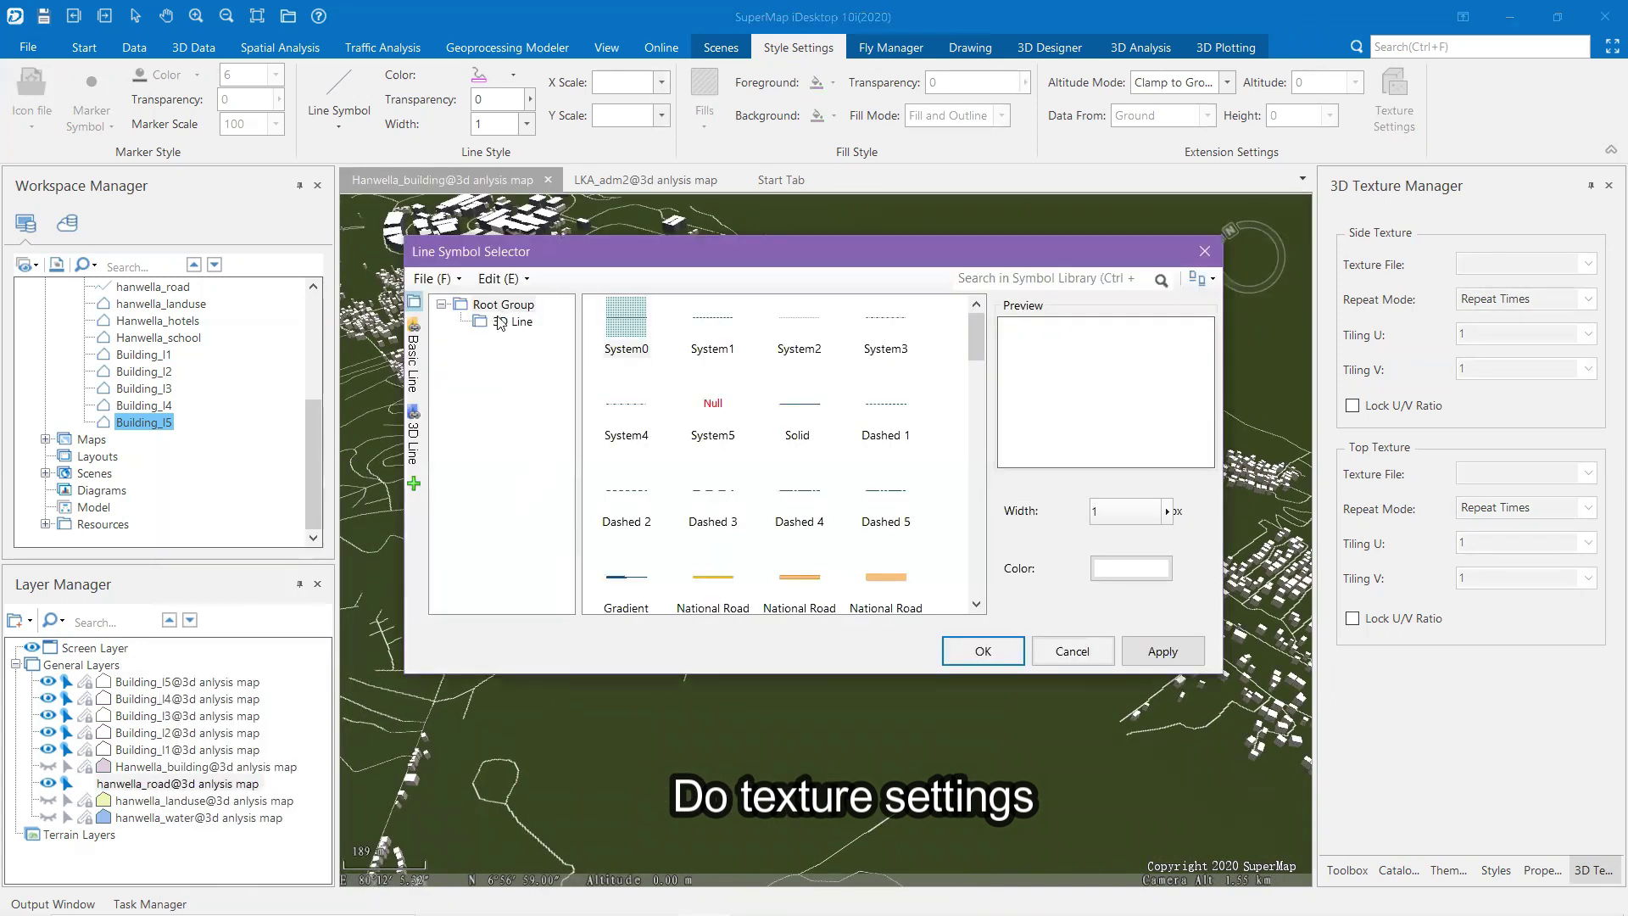
left_click(412, 441)
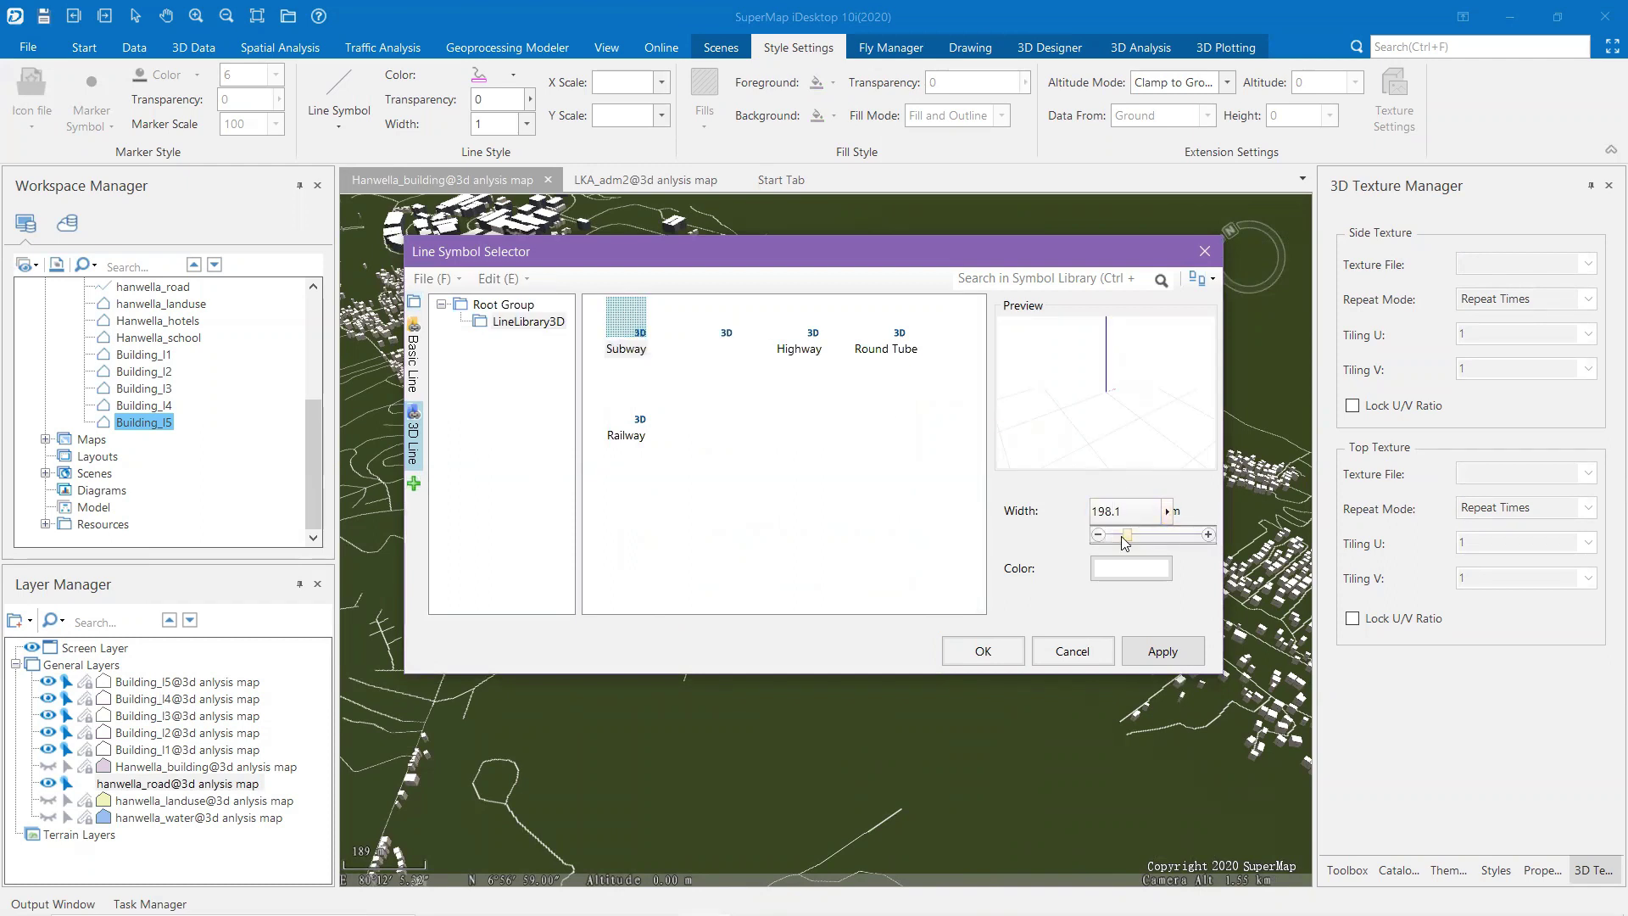
left_click(982, 651)
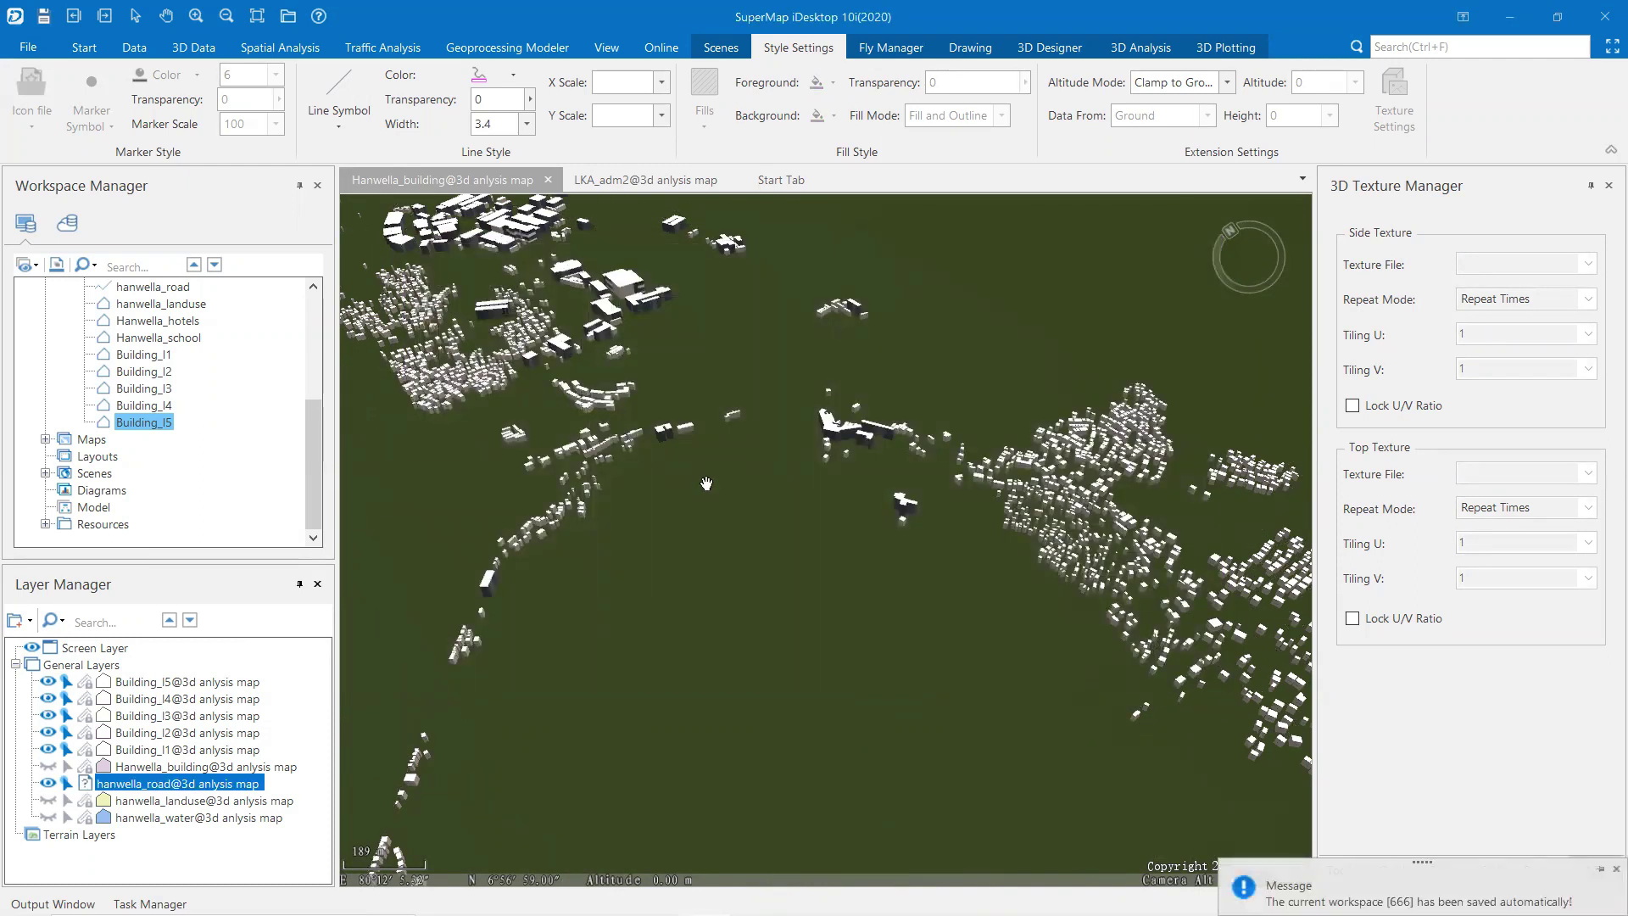
- Restyle the hanwella_road layer with the Highway 3D line symbol in black
left_click_drag(706, 483, 697, 463)
right_click(174, 783)
left_click(222, 566)
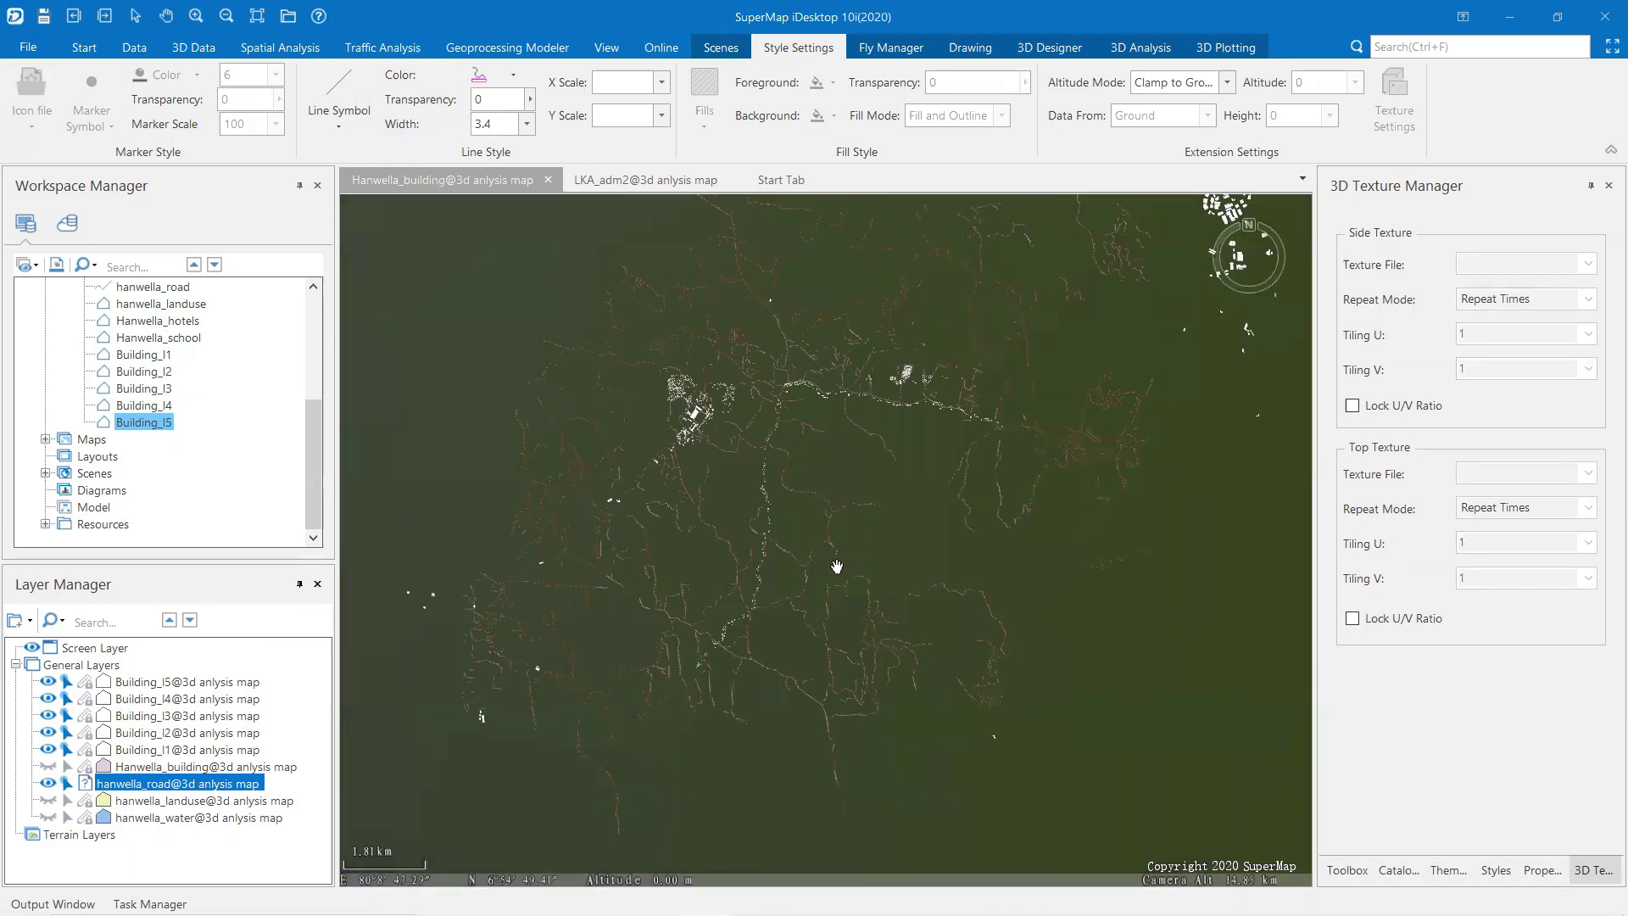
scroll(584, 668, "up", 15)
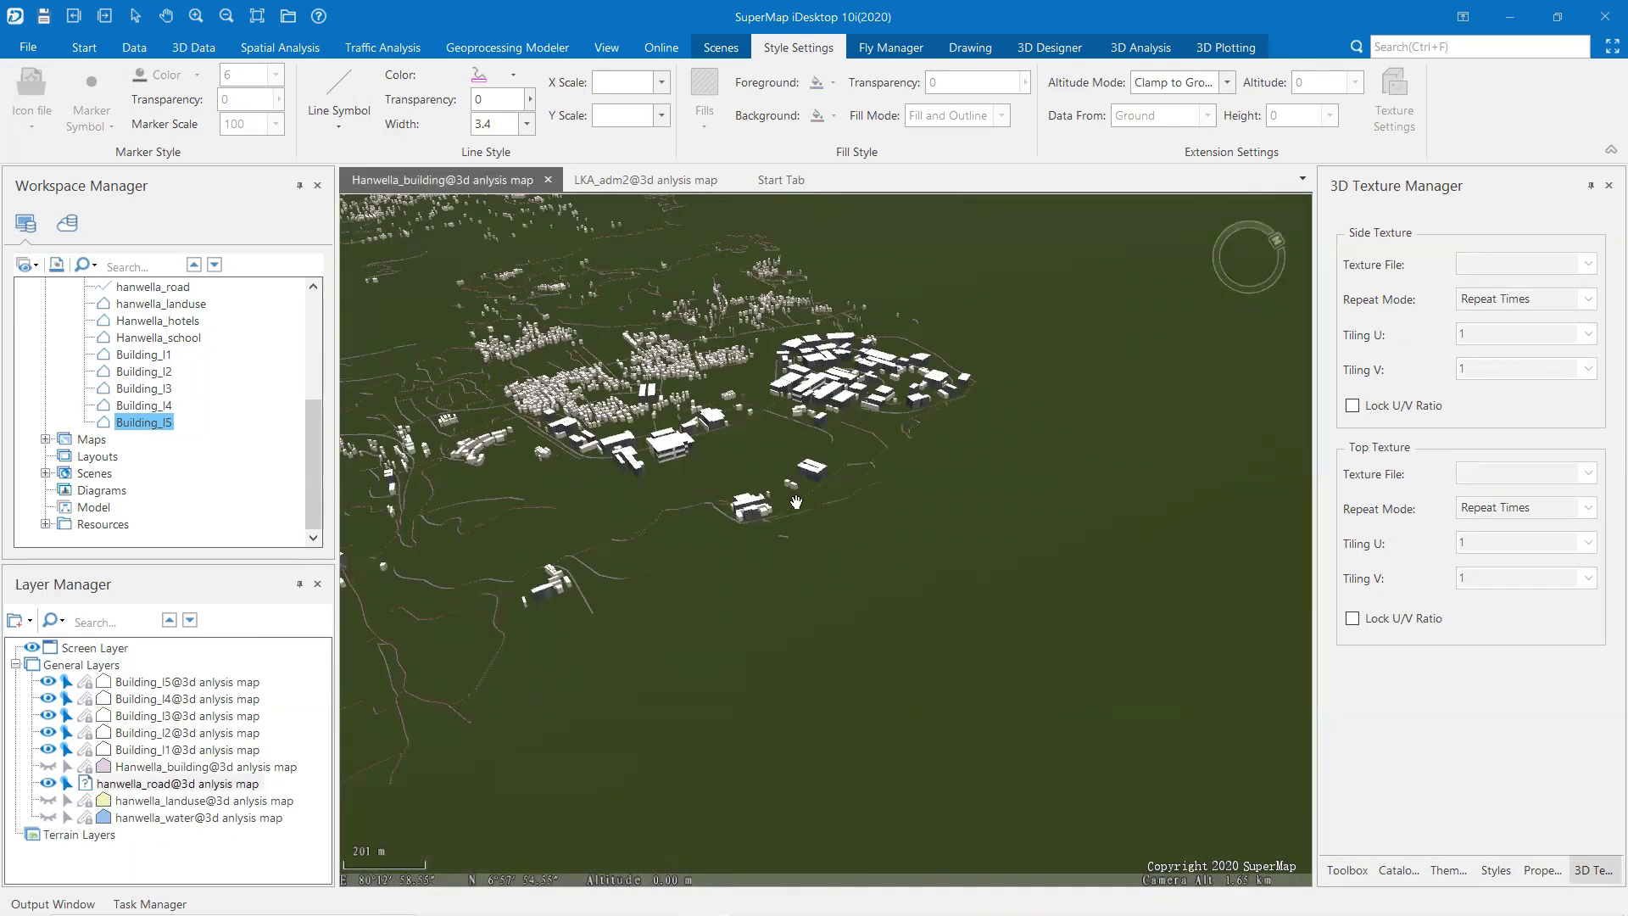
right_click(242, 783)
left_click(307, 661)
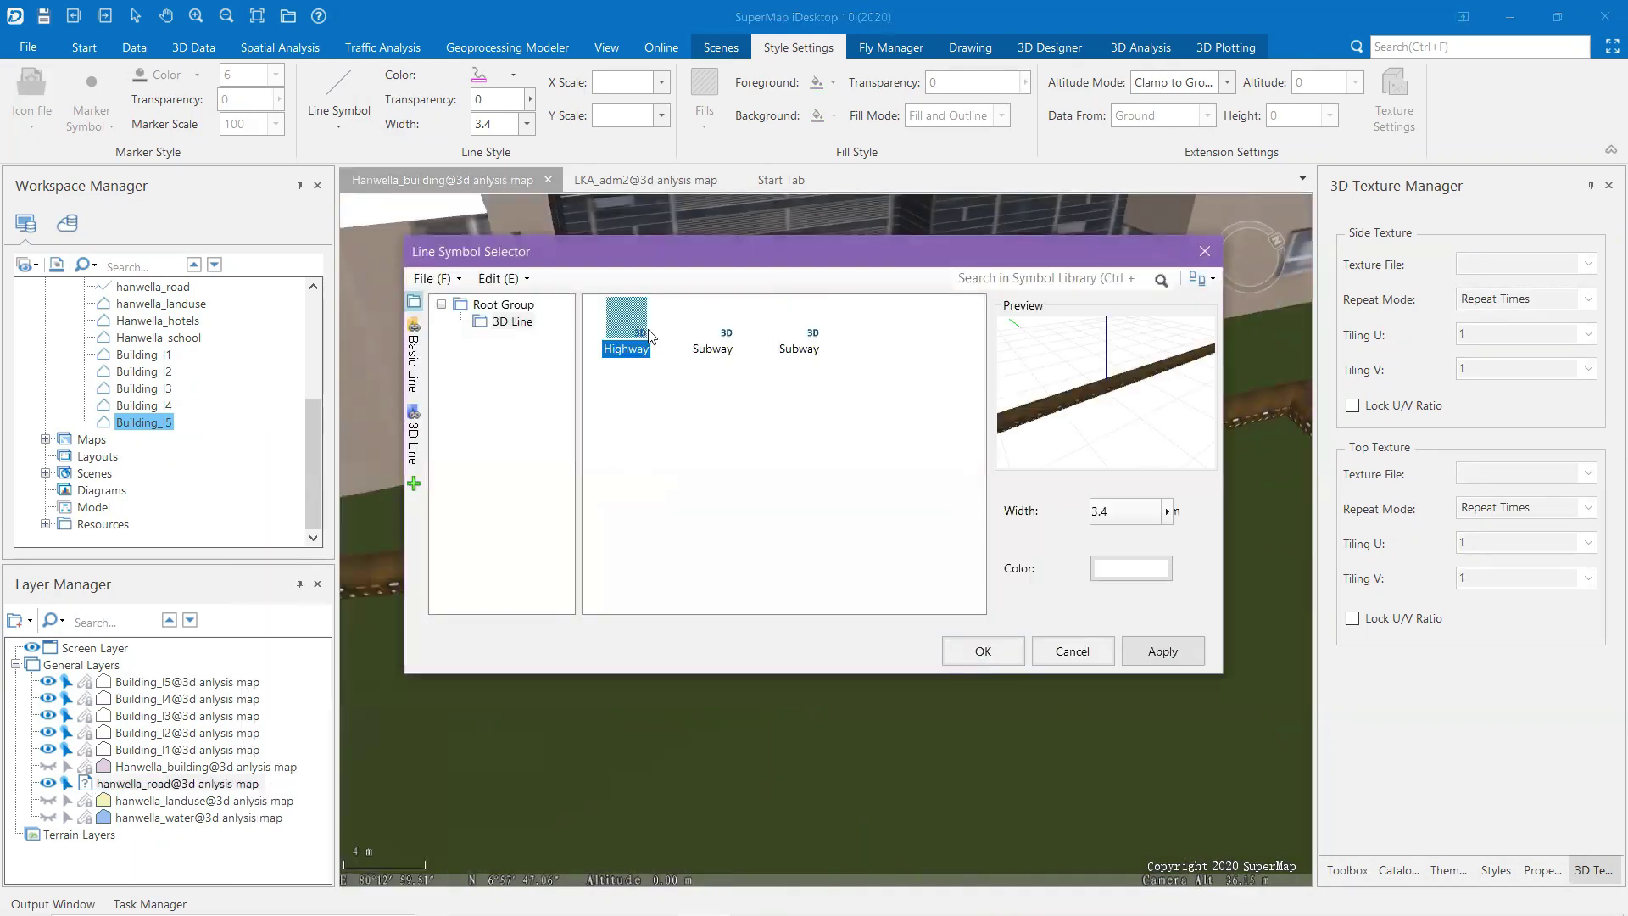
left_click(1131, 569)
left_click(1115, 805)
left_click(720, 349)
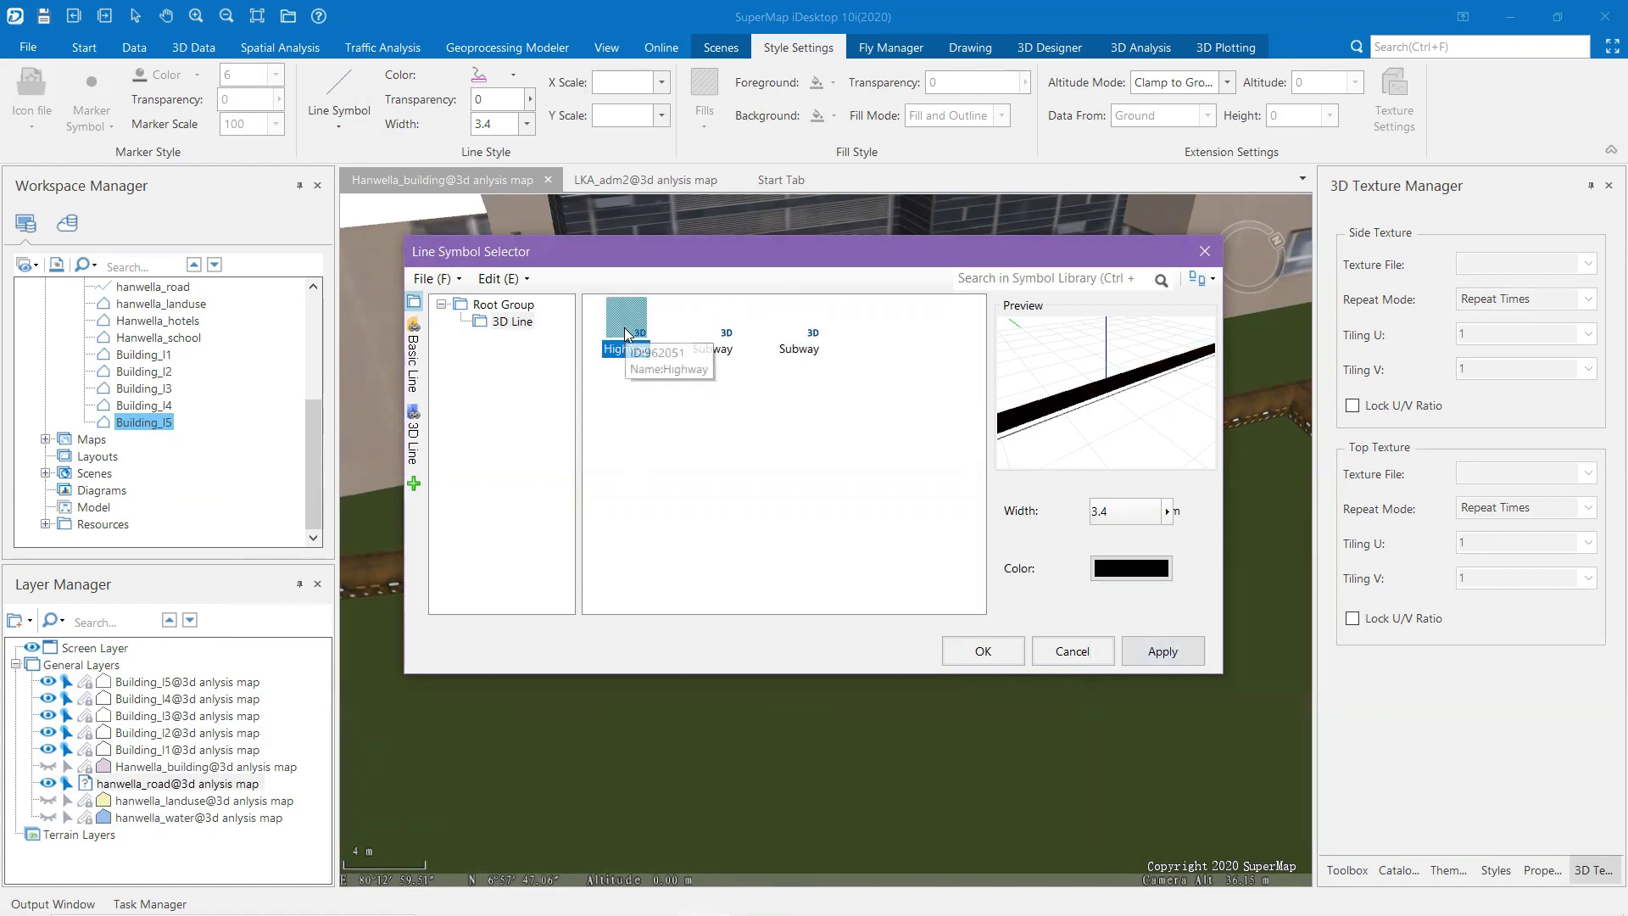
left_click(1156, 663)
left_click(984, 651)
scroll(760, 654, "down", 9)
- Show the hanwella_landuse layer and fill it with dark green
right_click(218, 799)
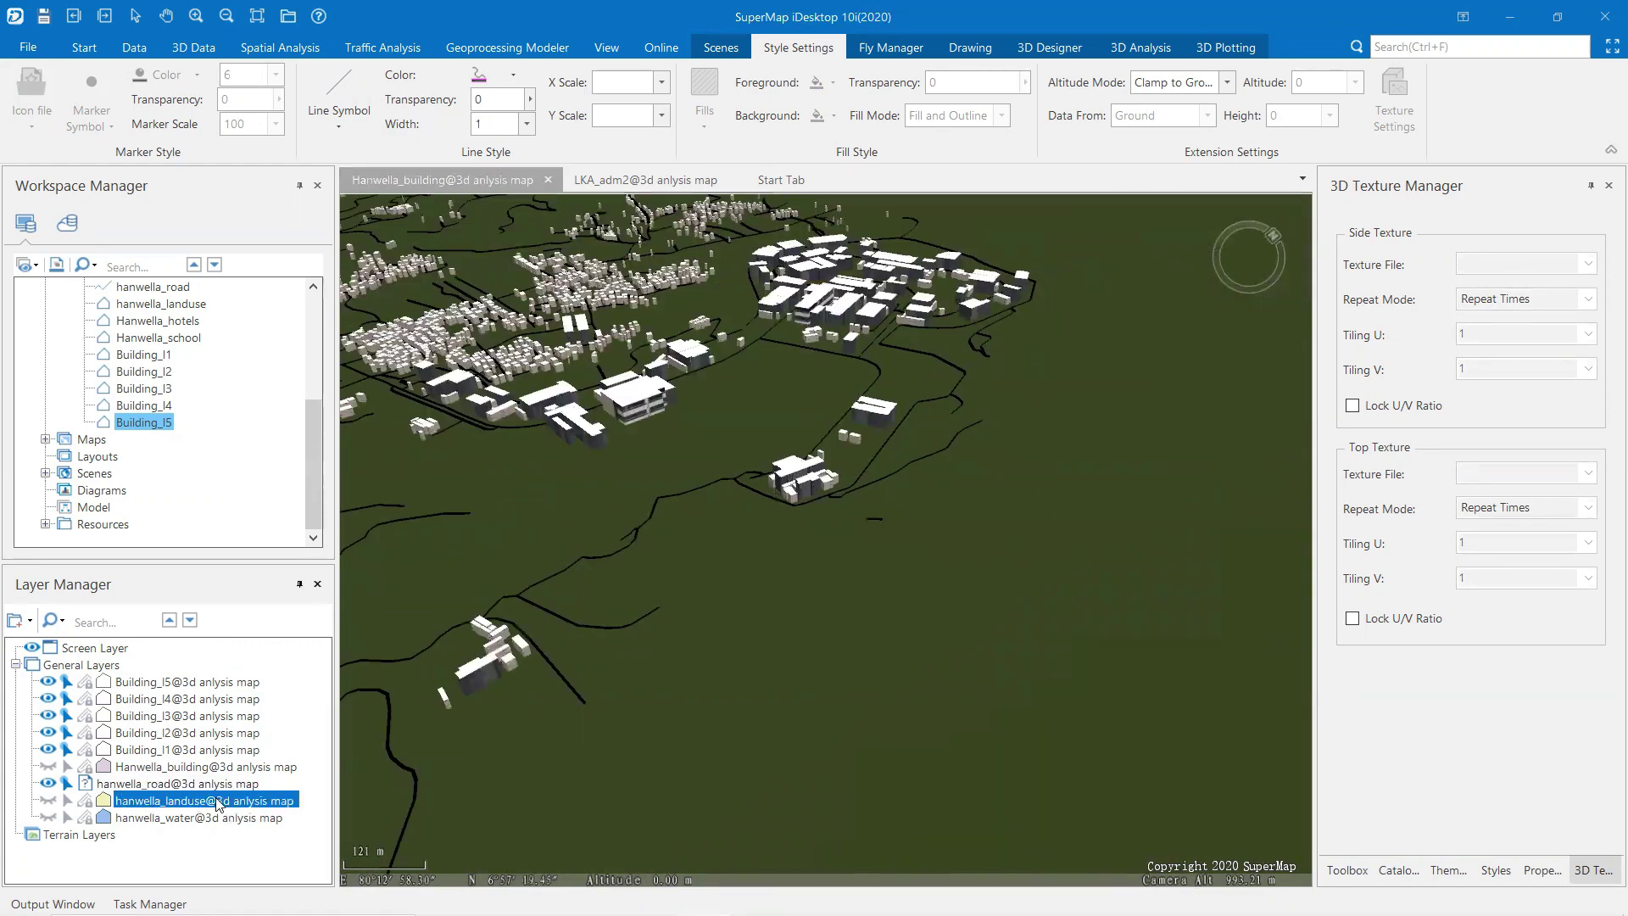
left_click(315, 569)
right_click(165, 800)
left_click(231, 661)
key("Return")
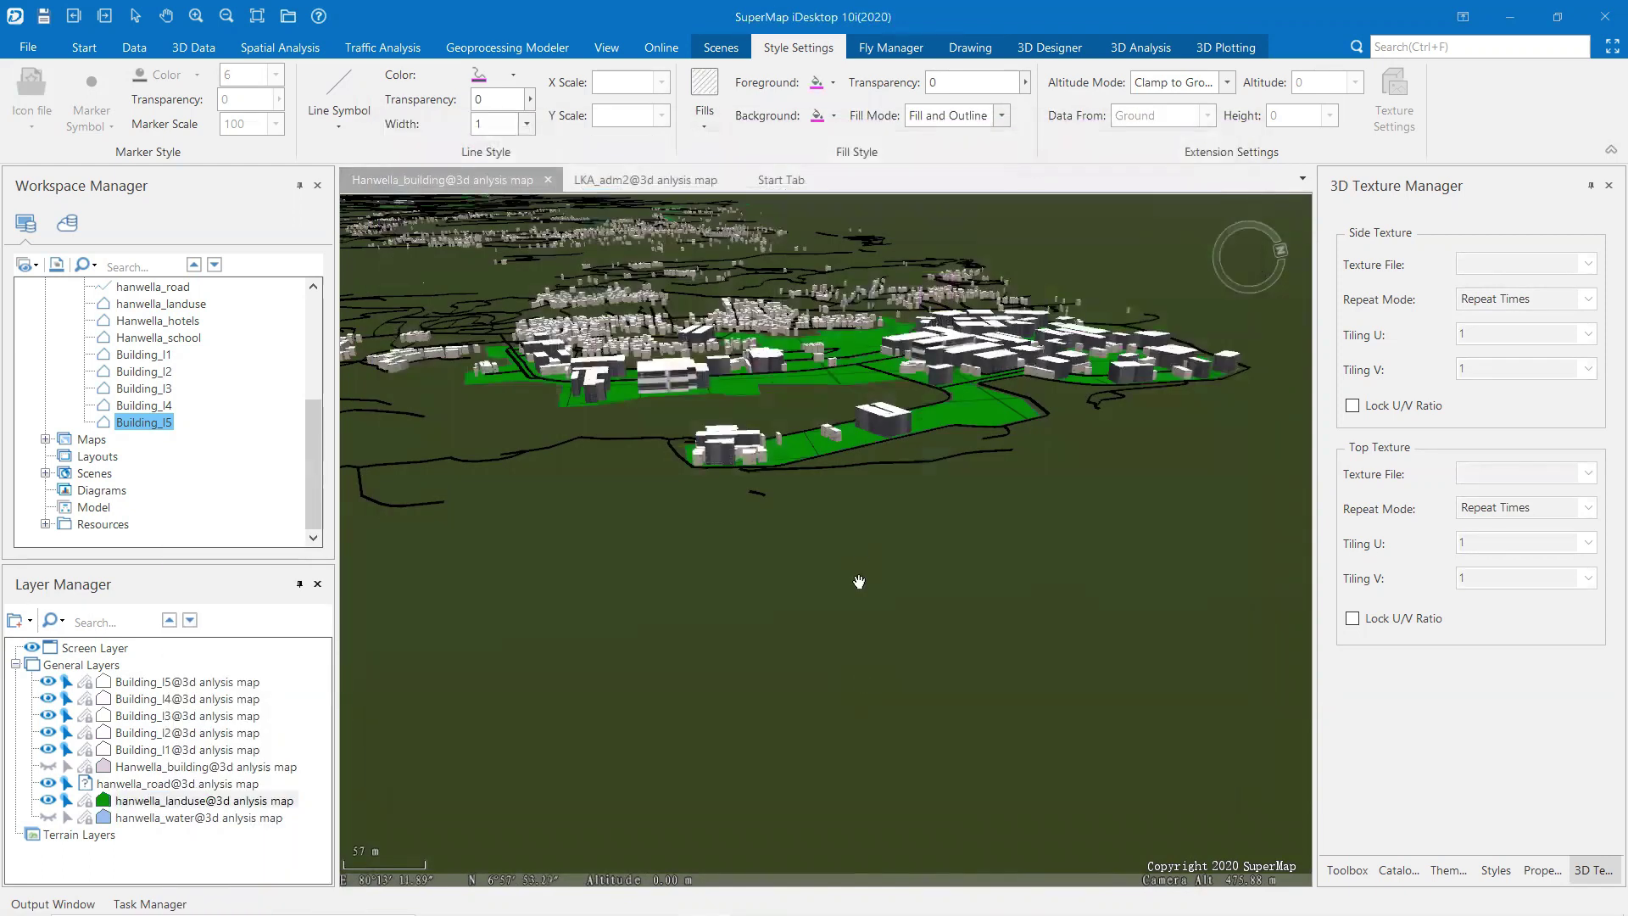
- Change the fill symbol of the hanwella_water layer to a bright blue foreground
right_click(186, 820)
left_click(246, 662)
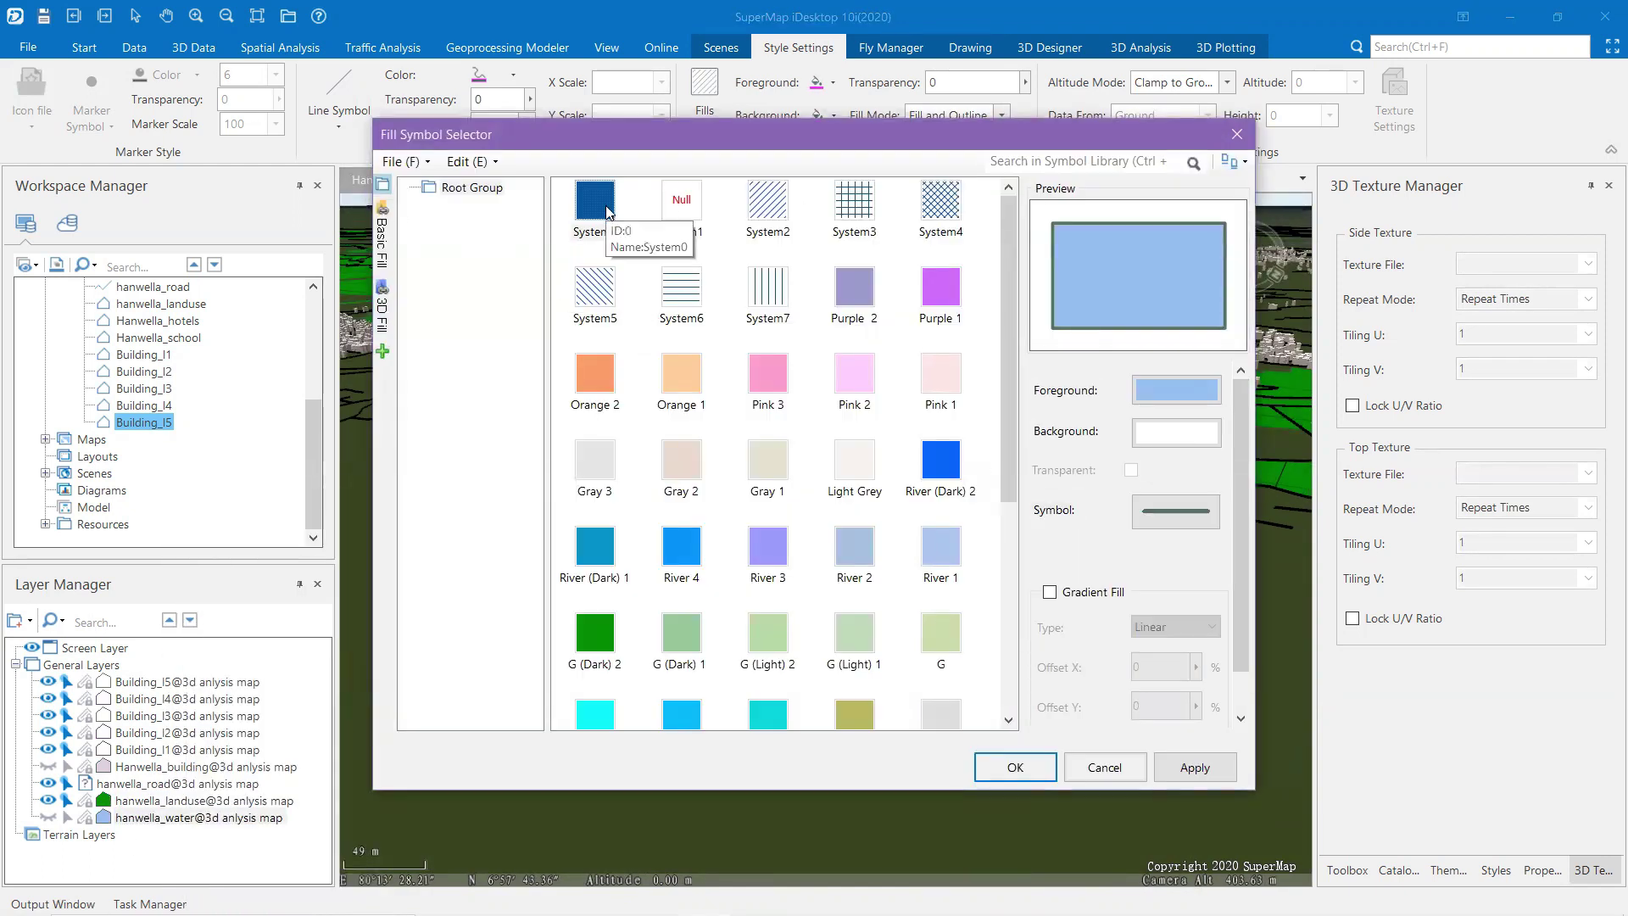
scroll(608, 212, "down", 3)
left_click(941, 204)
left_click(1176, 390)
left_click(1173, 545)
left_click(1195, 767)
left_click(1015, 768)
scroll(872, 479, "down", 5)
left_click_drag(872, 479, 865, 622)
scroll(865, 622, "down", 8)
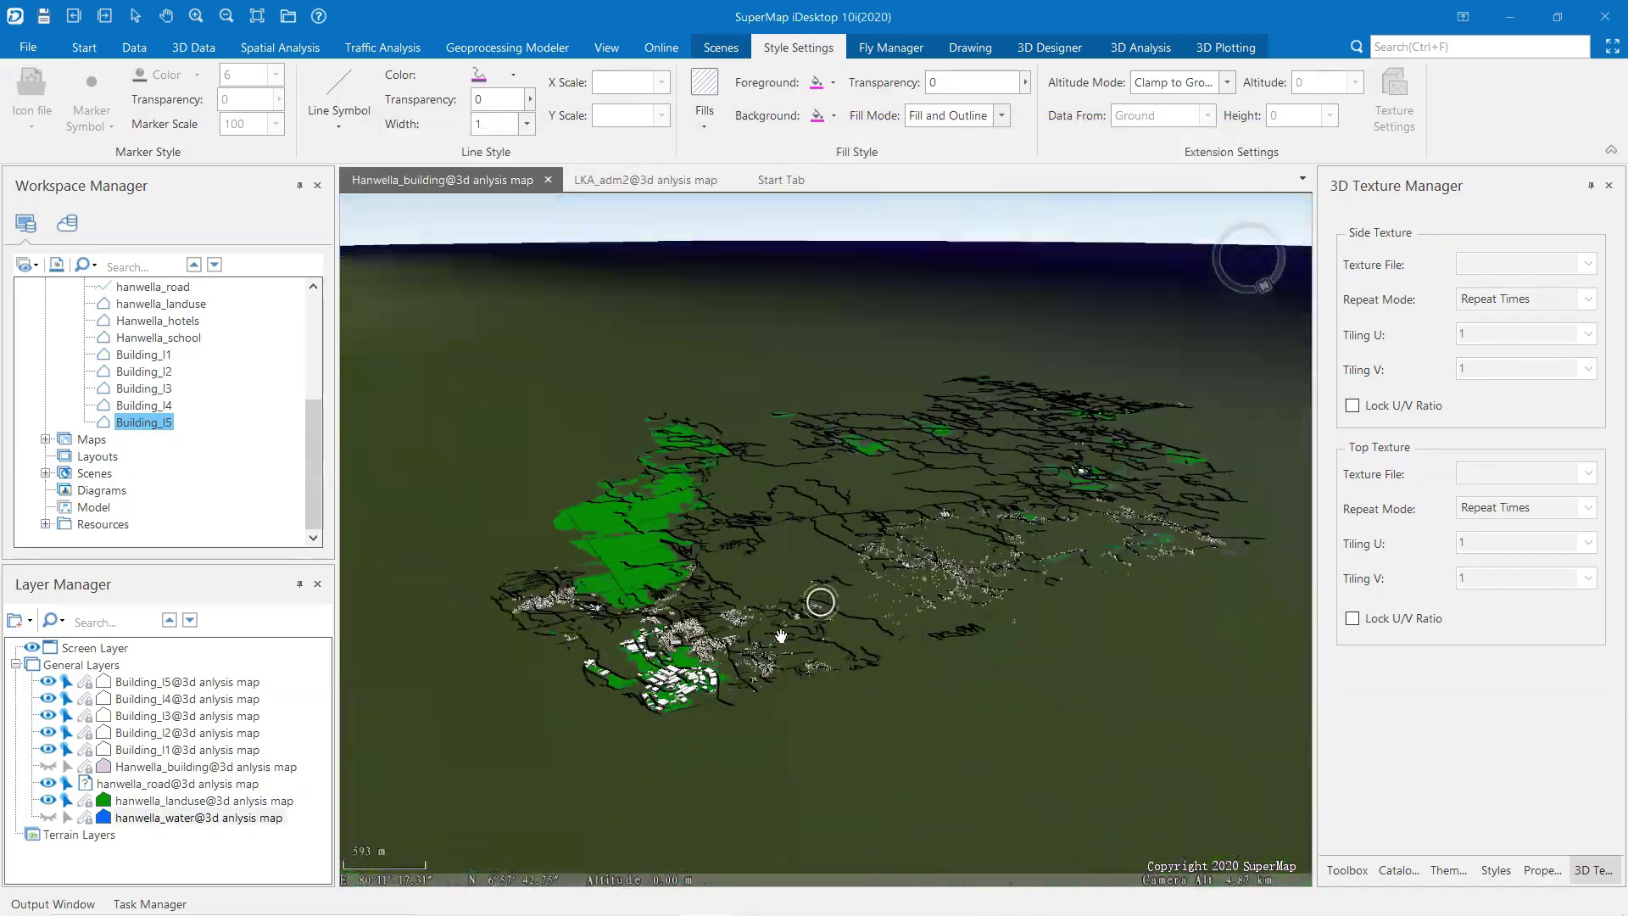
- Run a shadow analysis on a polygon drawn around the isolated cluster of Building_l1 blocks beside the road
scroll(781, 636, "up", 8)
left_click_drag(489, 583, 858, 440)
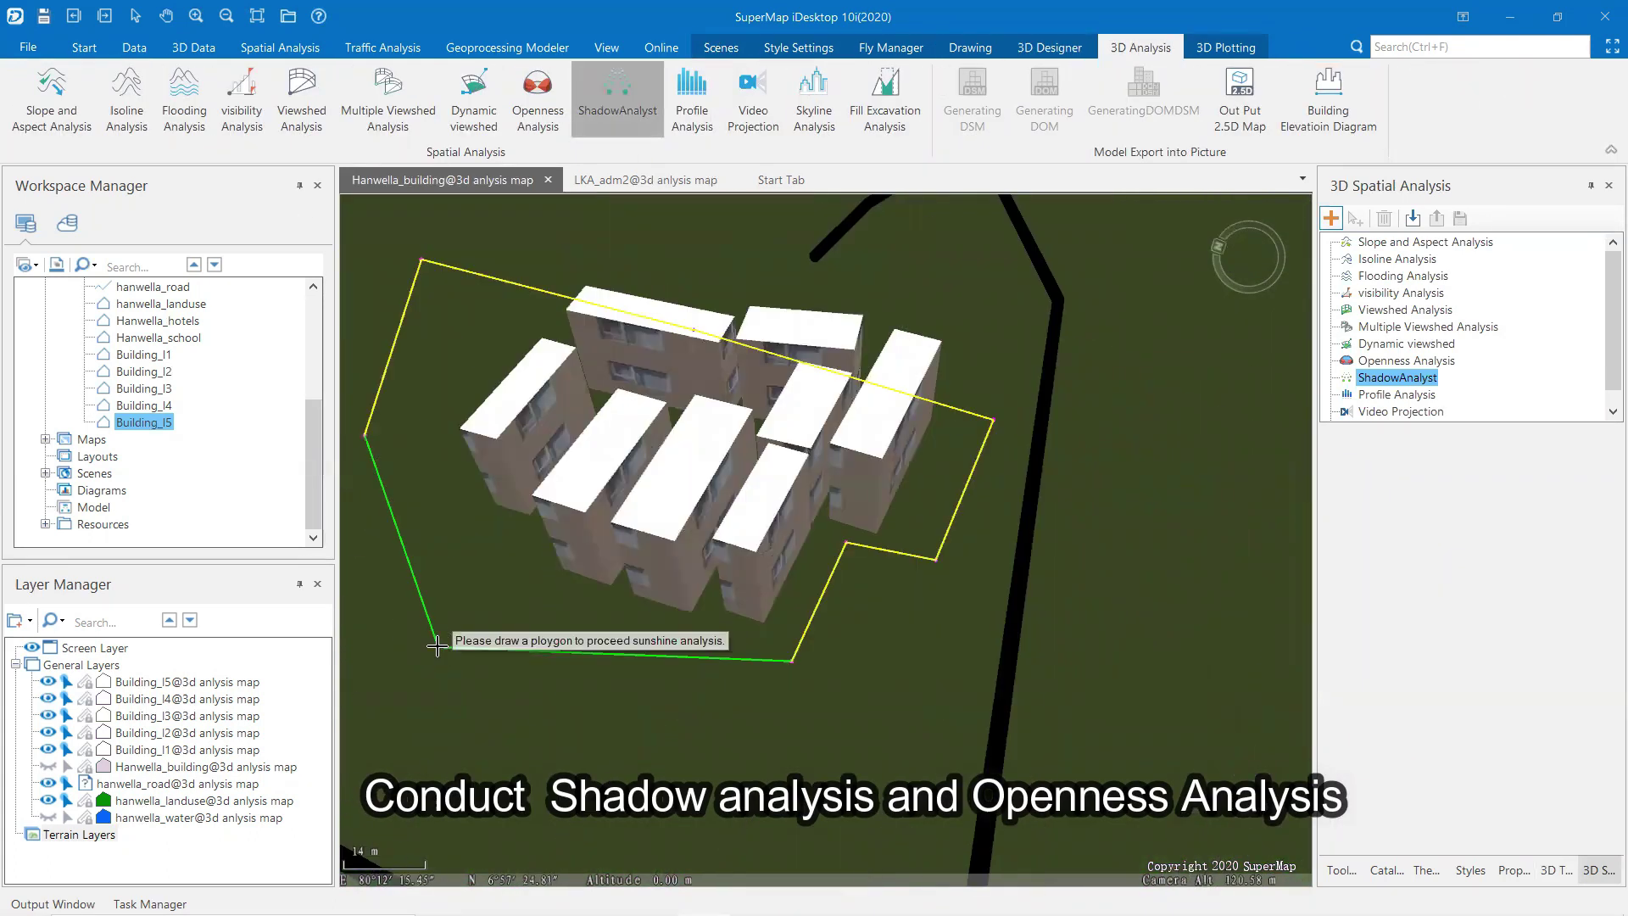
right_click(436, 640)
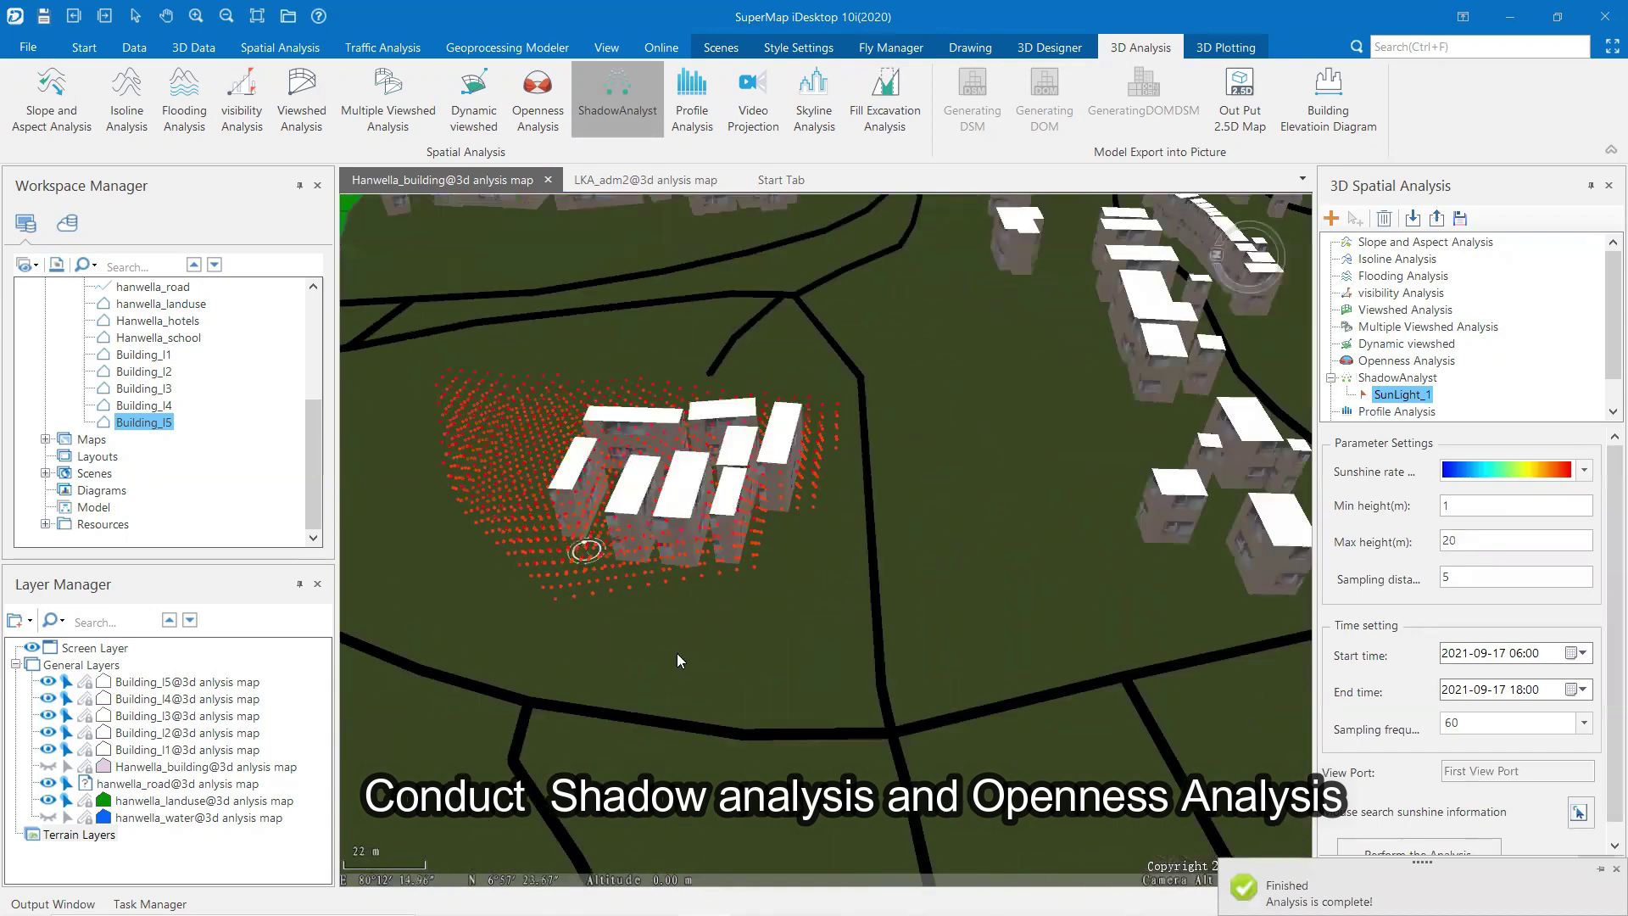
- Examine the sunshine rate points around the building cluster from several angles and distances
mouse_move(892, 683)
left_mouse_down()
mouse_move(785, 472)
mouse_move(789, 381)
mouse_move(876, 658)
left_mouse_up()
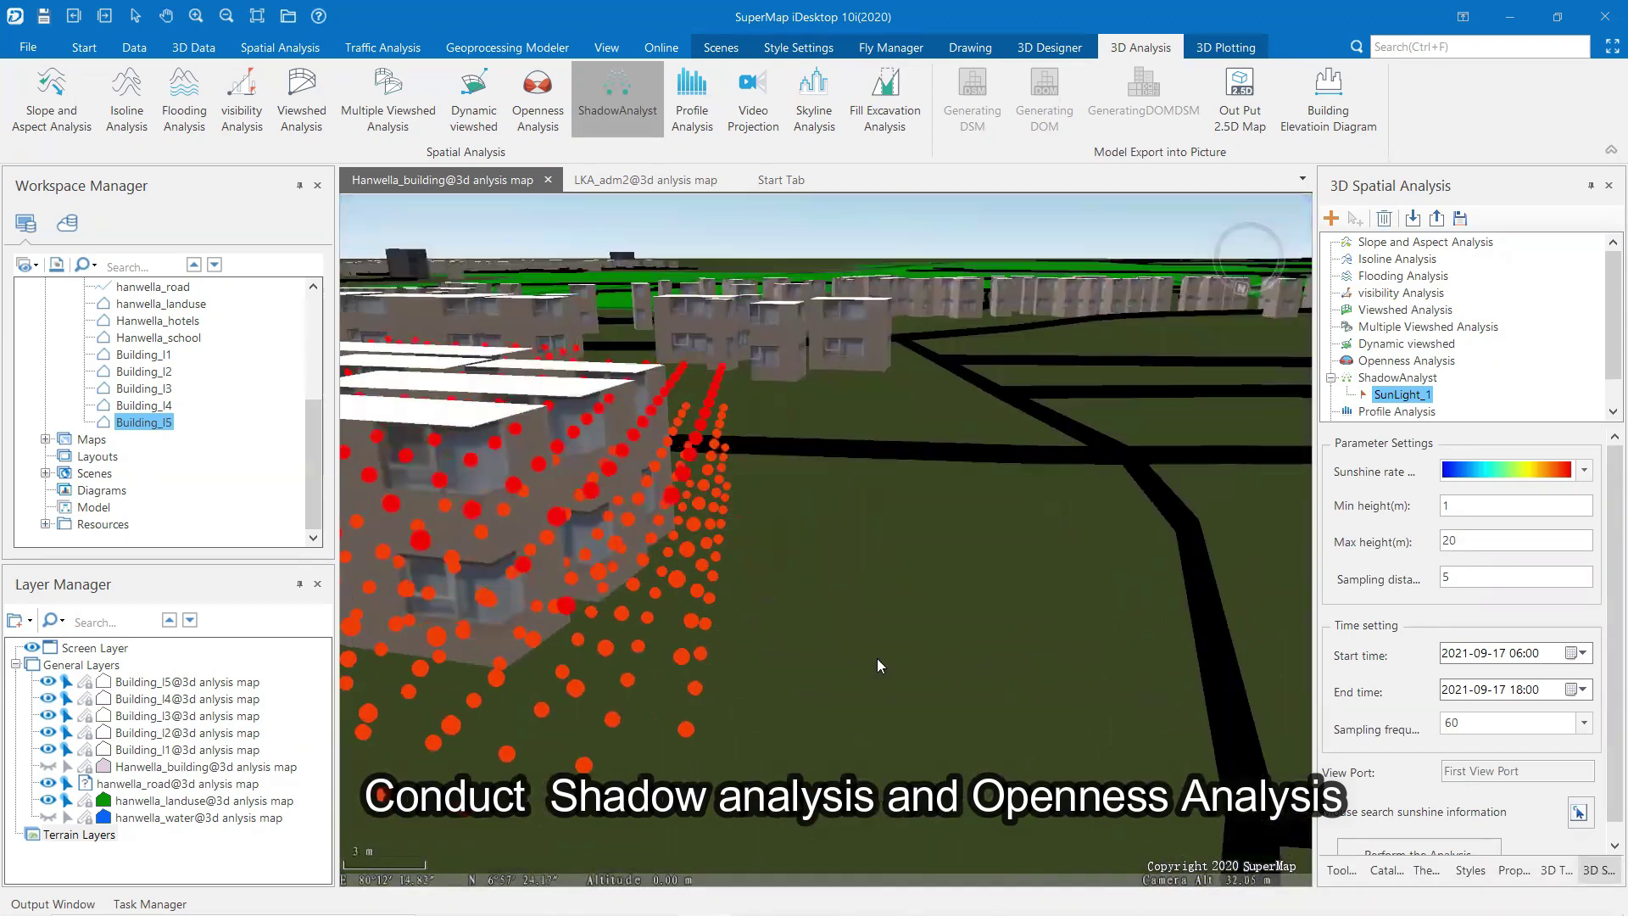
scroll(731, 641, "down", 5)
mouse_move(732, 642)
left_mouse_down()
mouse_move(661, 732)
mouse_move(522, 497)
mouse_move(682, 594)
mouse_move(742, 760)
left_mouse_up()
left_click_drag(570, 676, 734, 672)
scroll(623, 703, "up", 5)
scroll(732, 612, "down", 5)
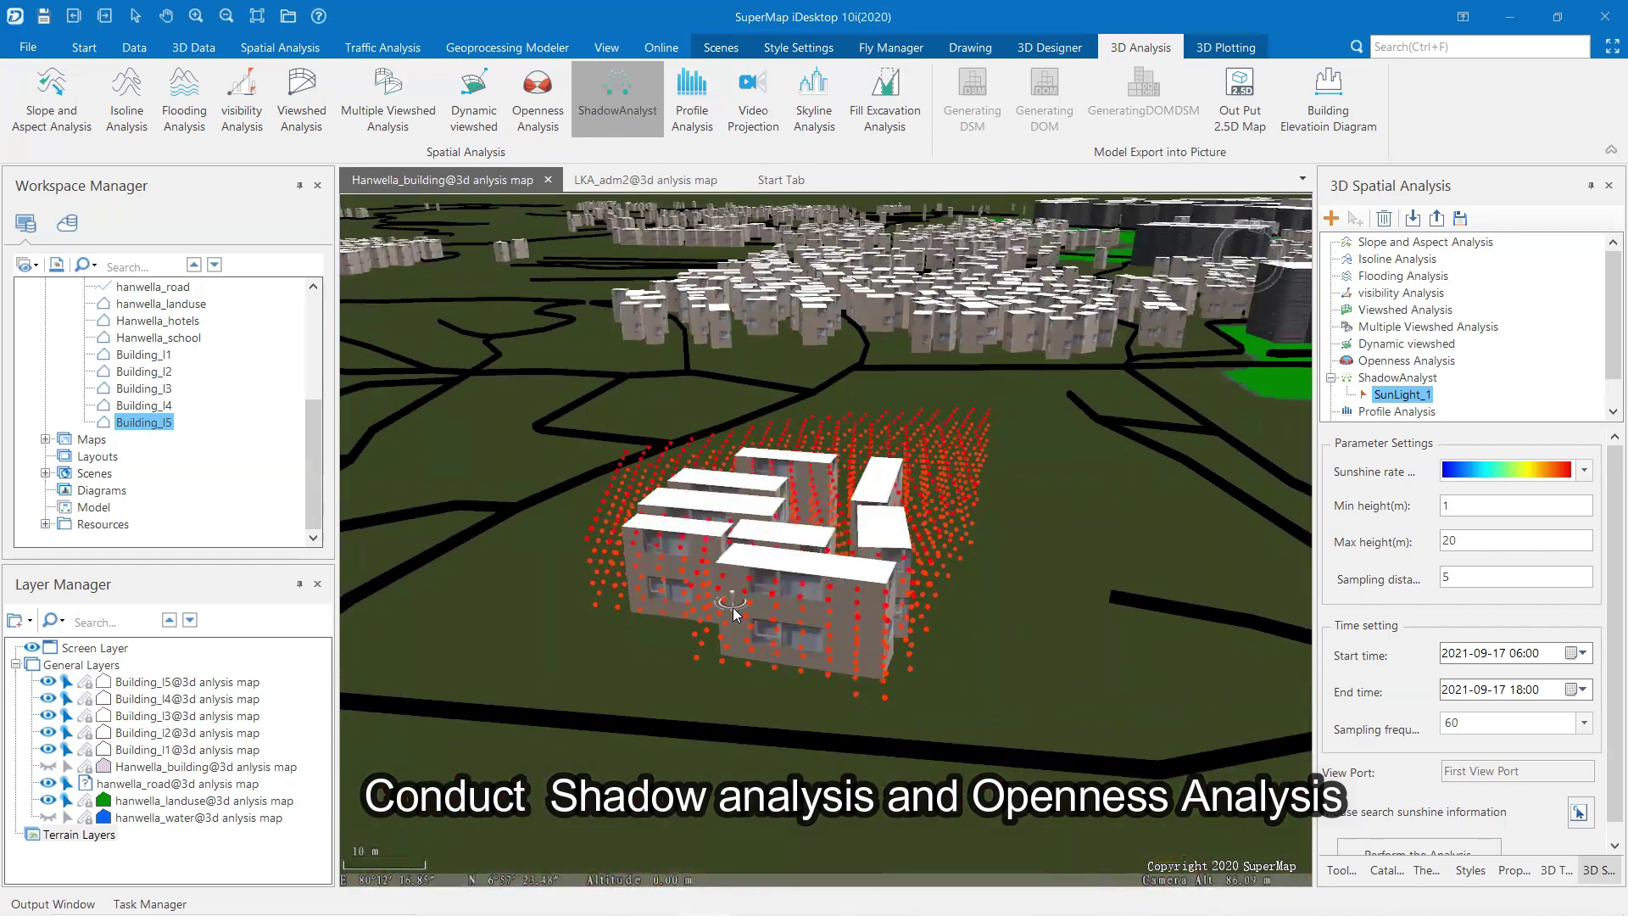
left_click_drag(732, 612, 808, 525)
scroll(681, 526, "down", 5)
- Delete the shadow analysis result and create an openness analysis dome at the building cluster with an observe radius of 109
left_click(1398, 394)
key("Delete")
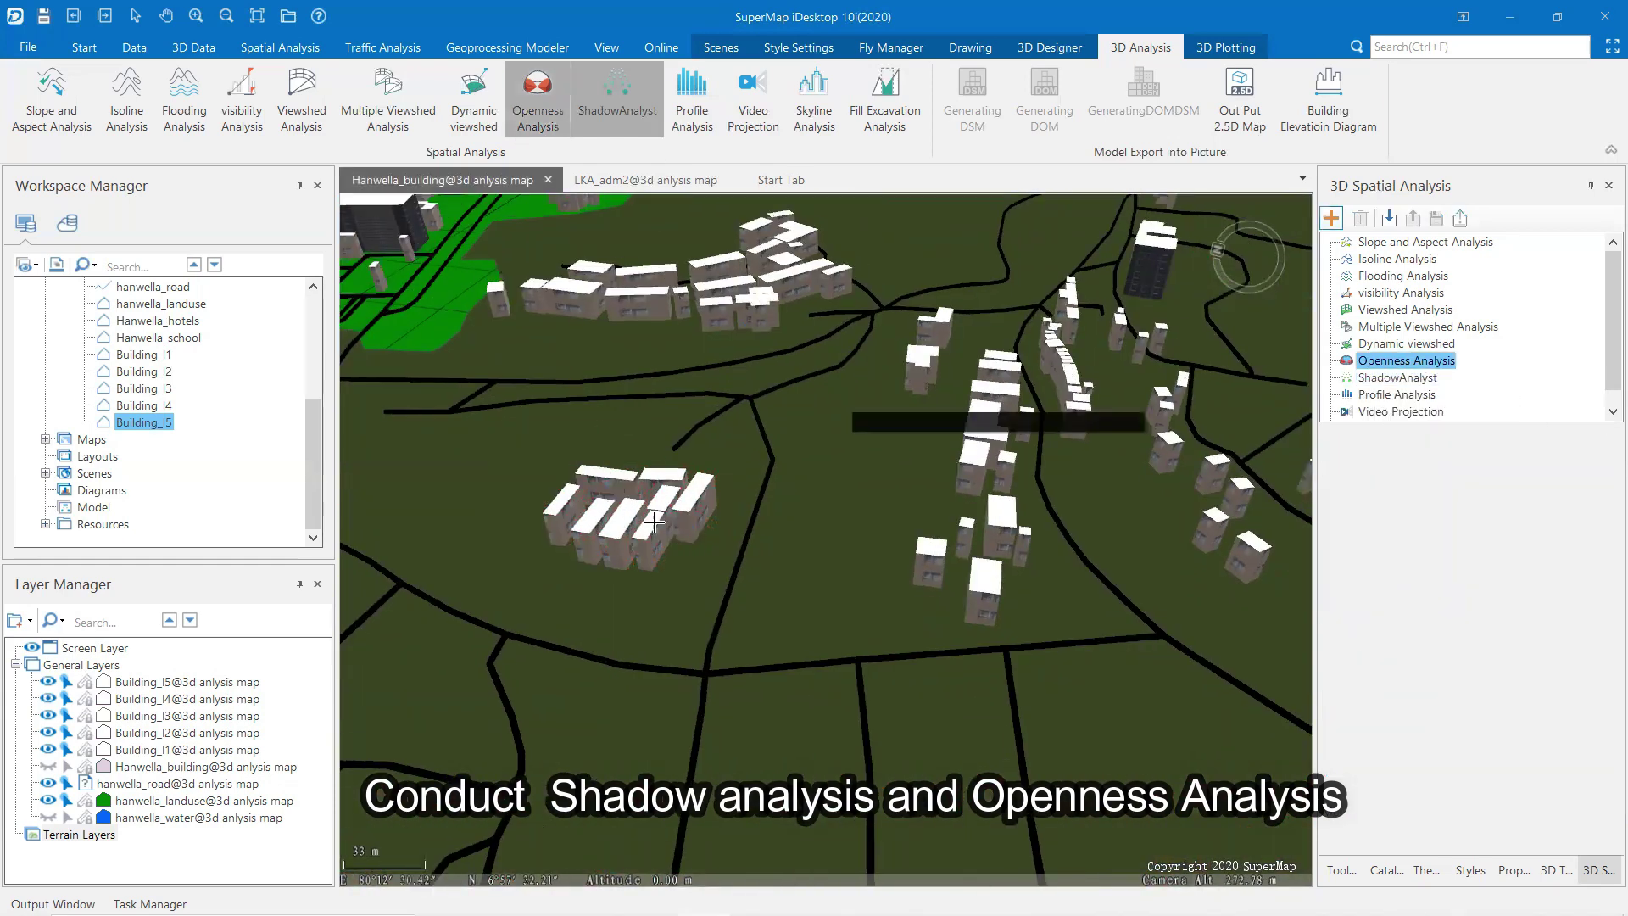
left_click(956, 566)
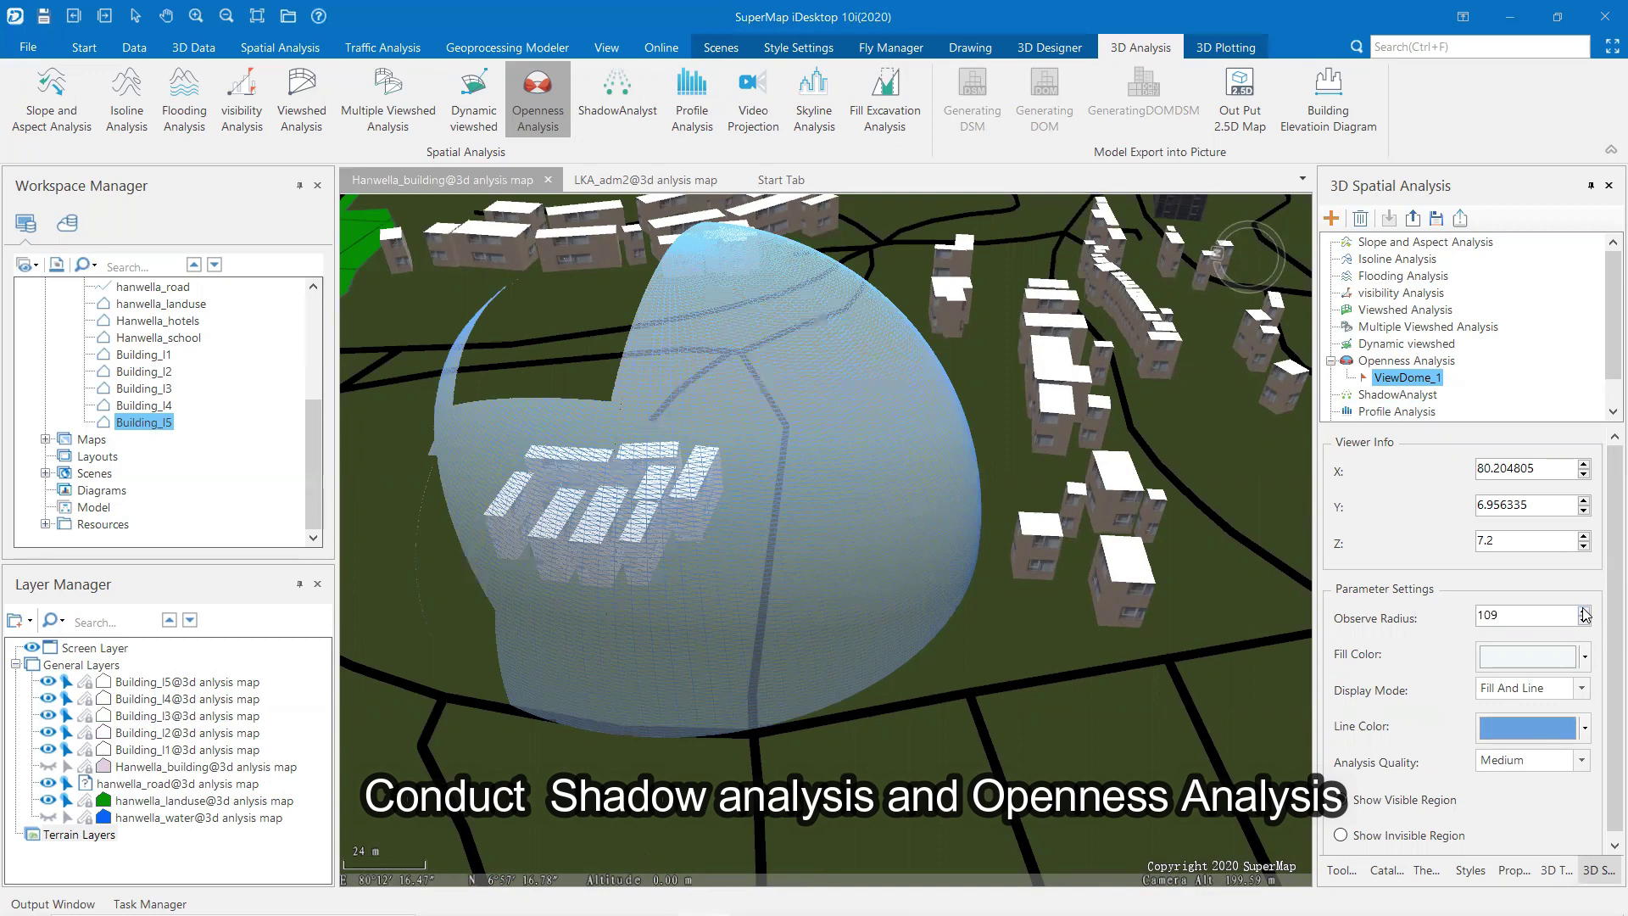
- Set the observe radius of the openness dome at the building cluster to 112
left_click(1583, 610)
left_click(1584, 621)
left_click(1584, 610)
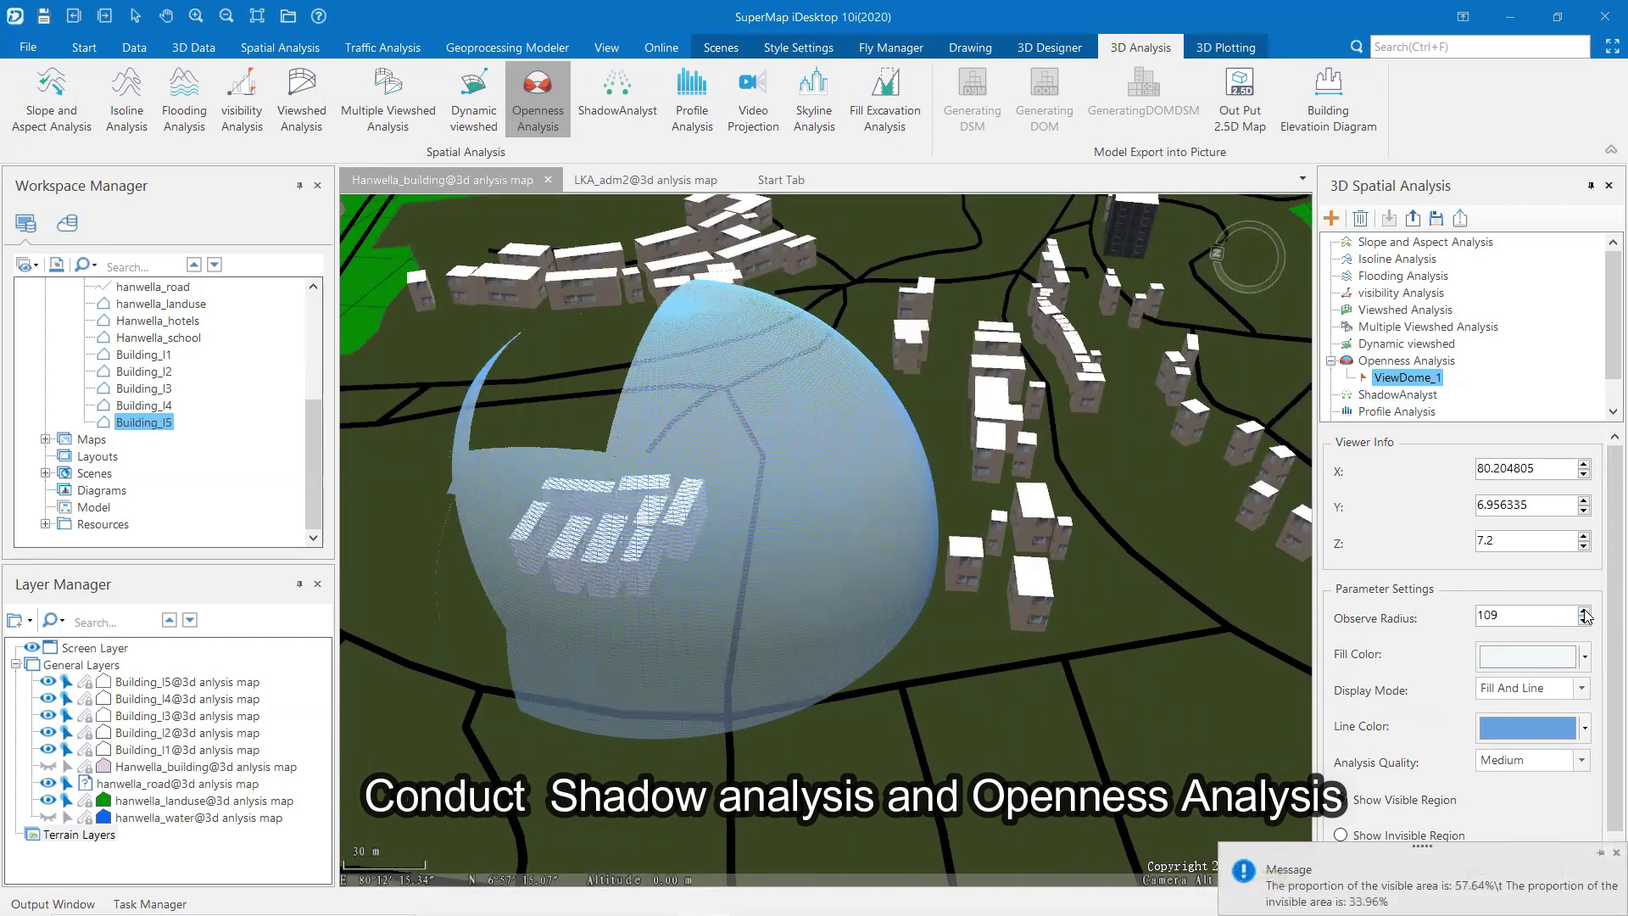
scroll(981, 683, "down", 3)
left_click_drag(981, 684, 651, 484)
scroll(647, 484, "up", 3)
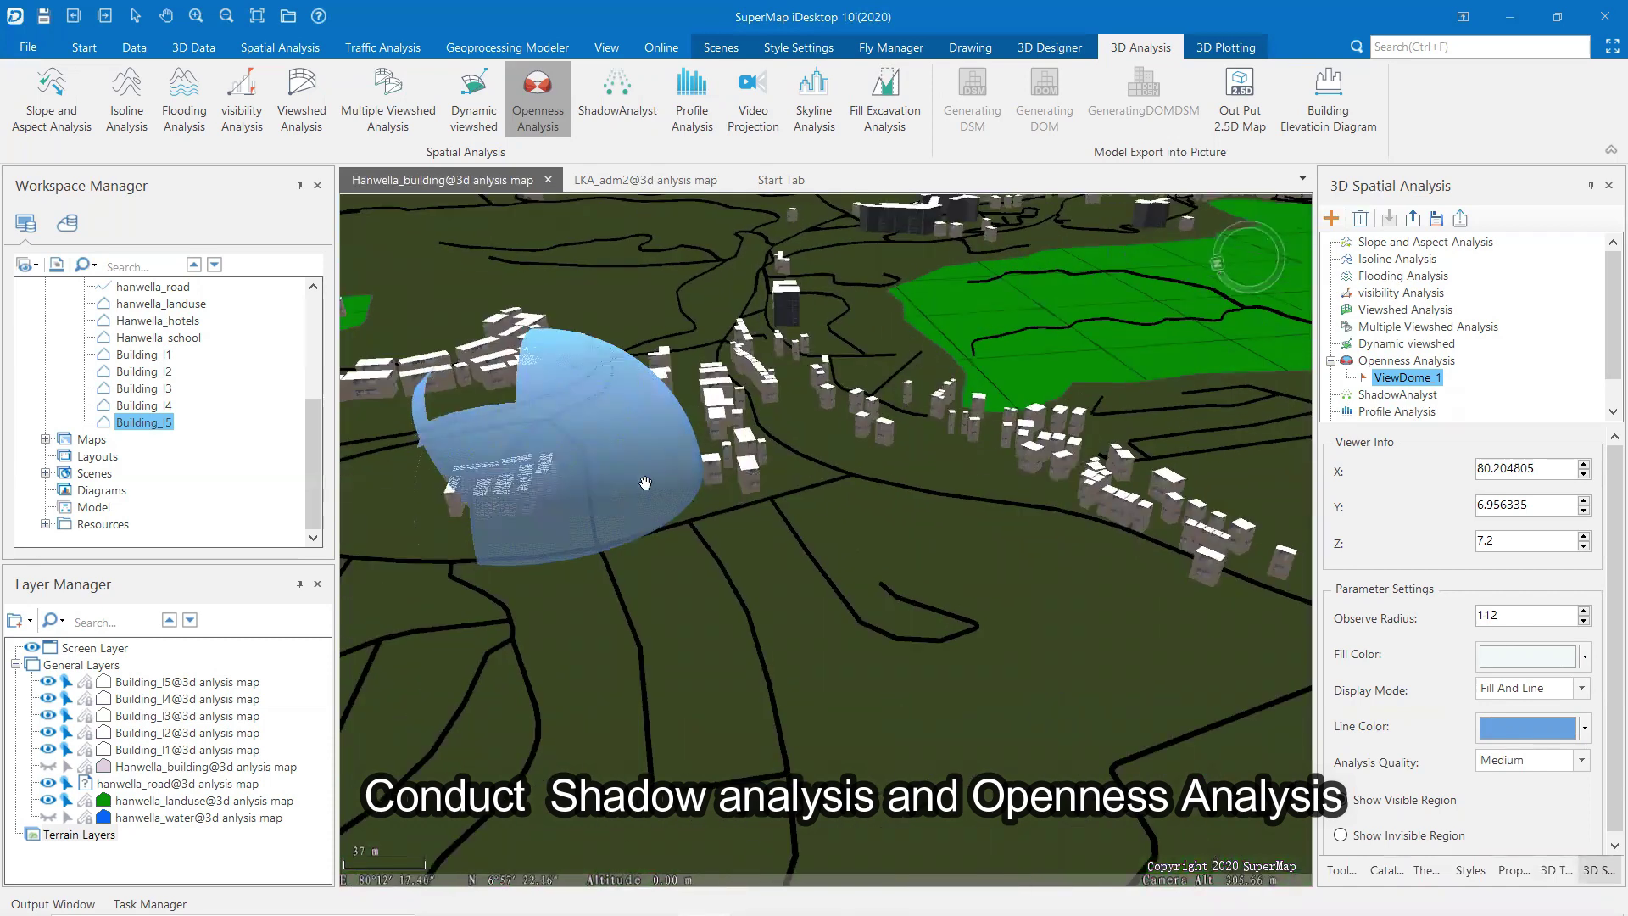
- Run a shadow analysis on a polygon drawn around the isolated dark high-rise beside the green land-use area
scroll(647, 484, "down", 5)
scroll(649, 540, "up", 3)
left_click_drag(649, 540, 654, 491)
scroll(856, 551, "up", 5)
double_click(1051, 595)
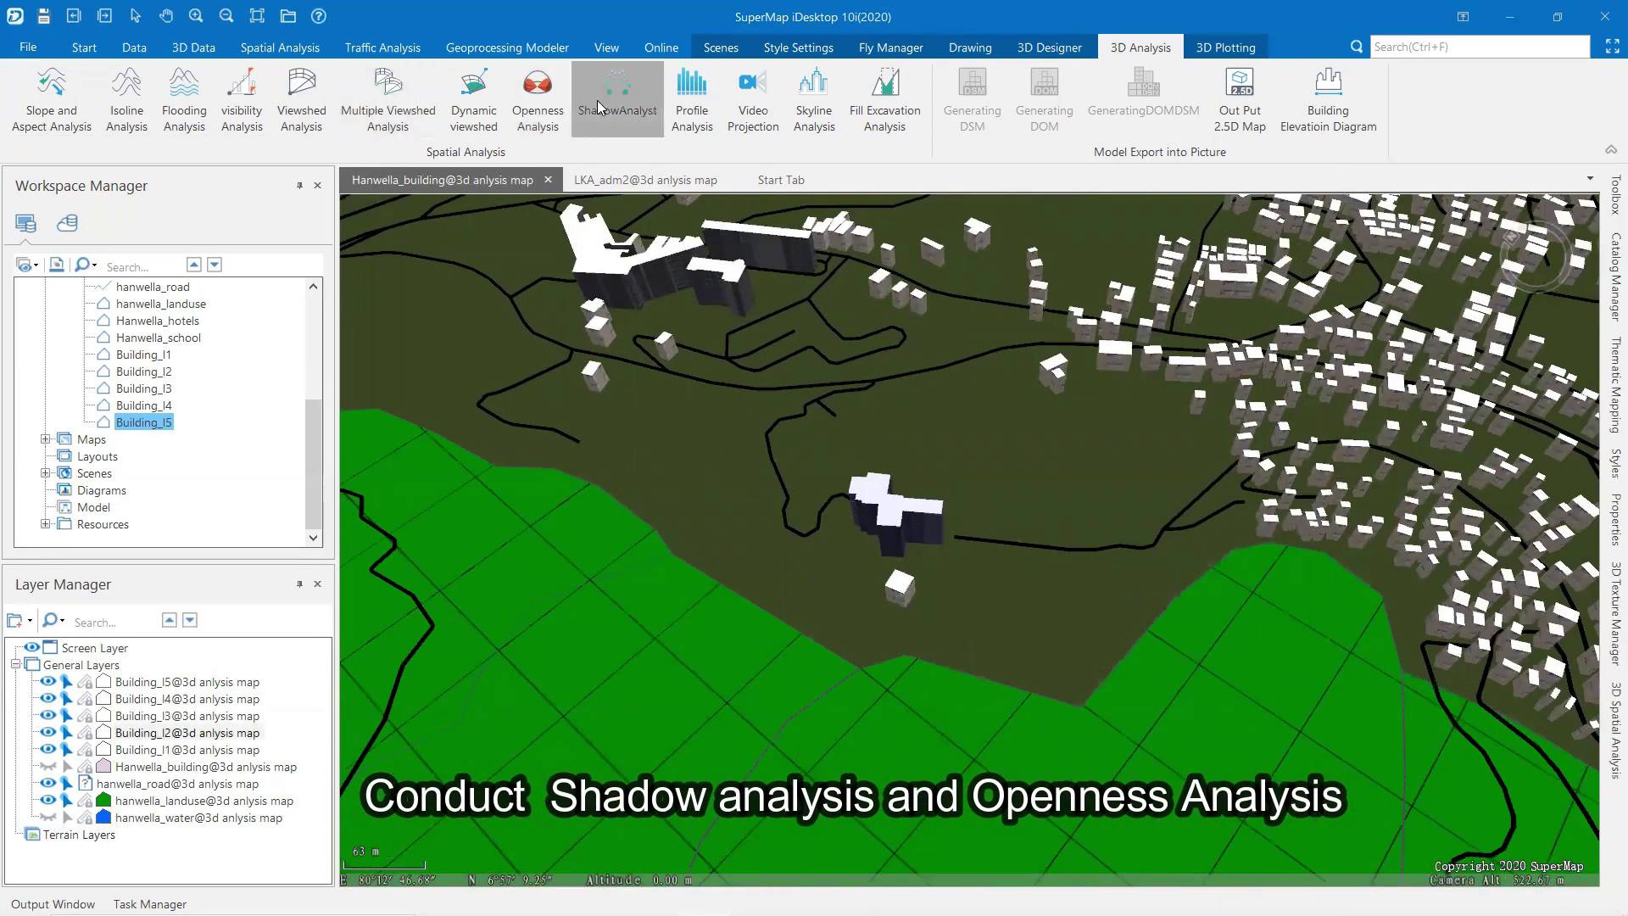
left_click(617, 93)
left_click(1036, 401)
left_click(782, 392)
right_click(781, 392)
- Rerun the shadow analysis on a larger four-sided polygon enclosing the dark high-rise and the small block beside it
scroll(878, 465, "up", 2)
left_click_drag(878, 464, 710, 677)
scroll(1091, 688, "up", 3)
left_click_drag(1091, 688, 1165, 475)
scroll(1165, 471, "down", 5)
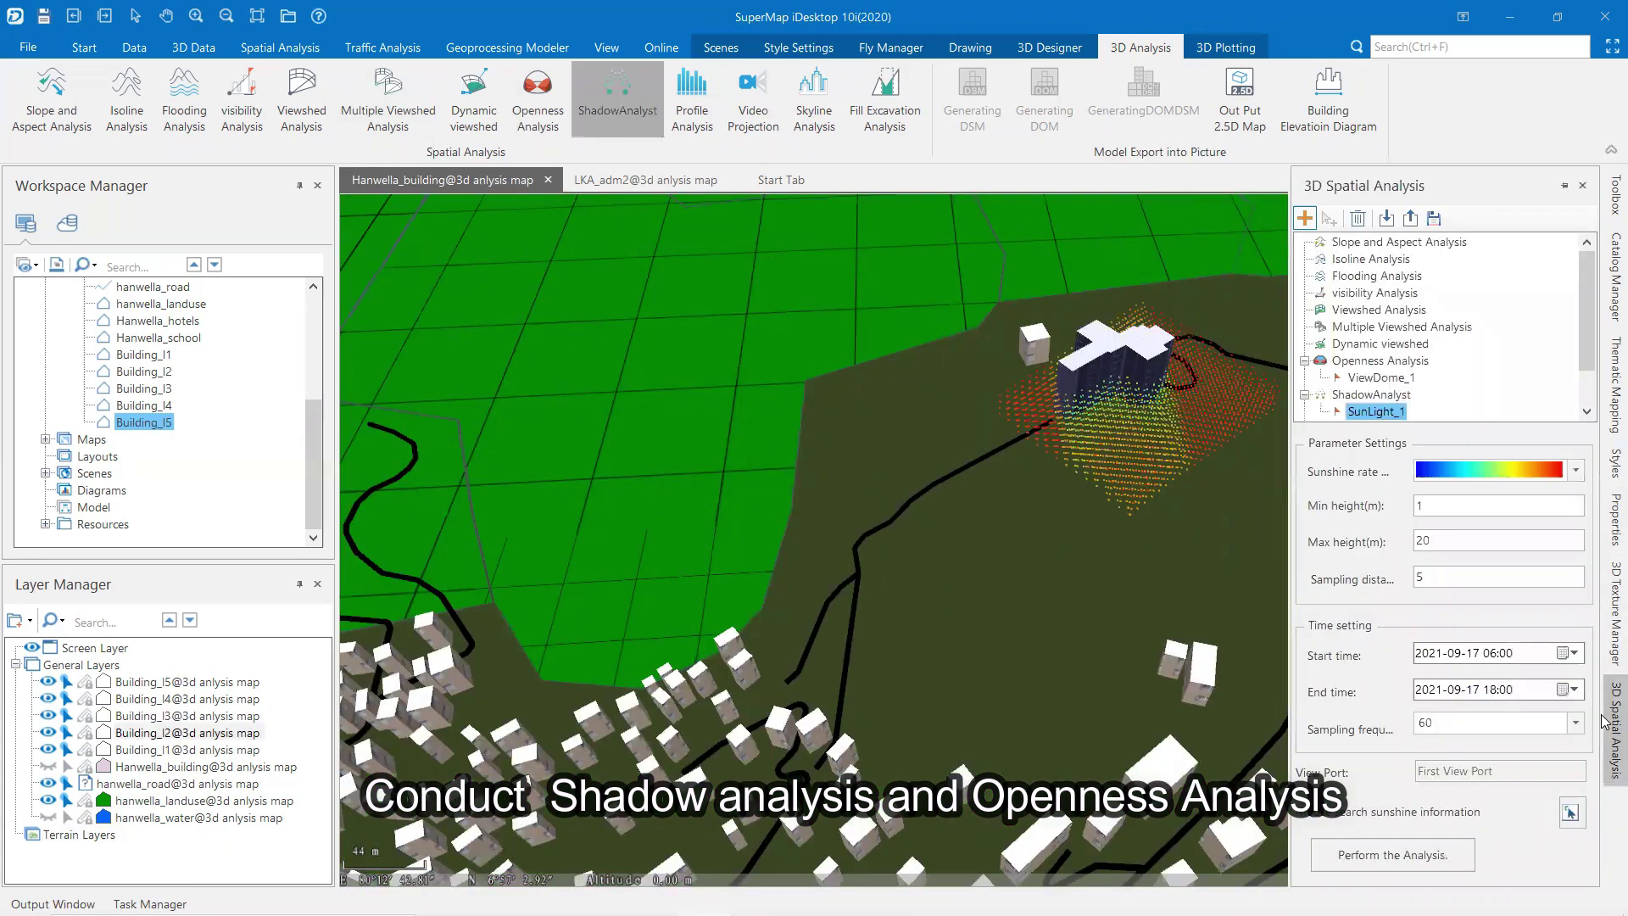
left_click_drag(891, 507, 877, 670)
scroll(877, 670, "down", 3)
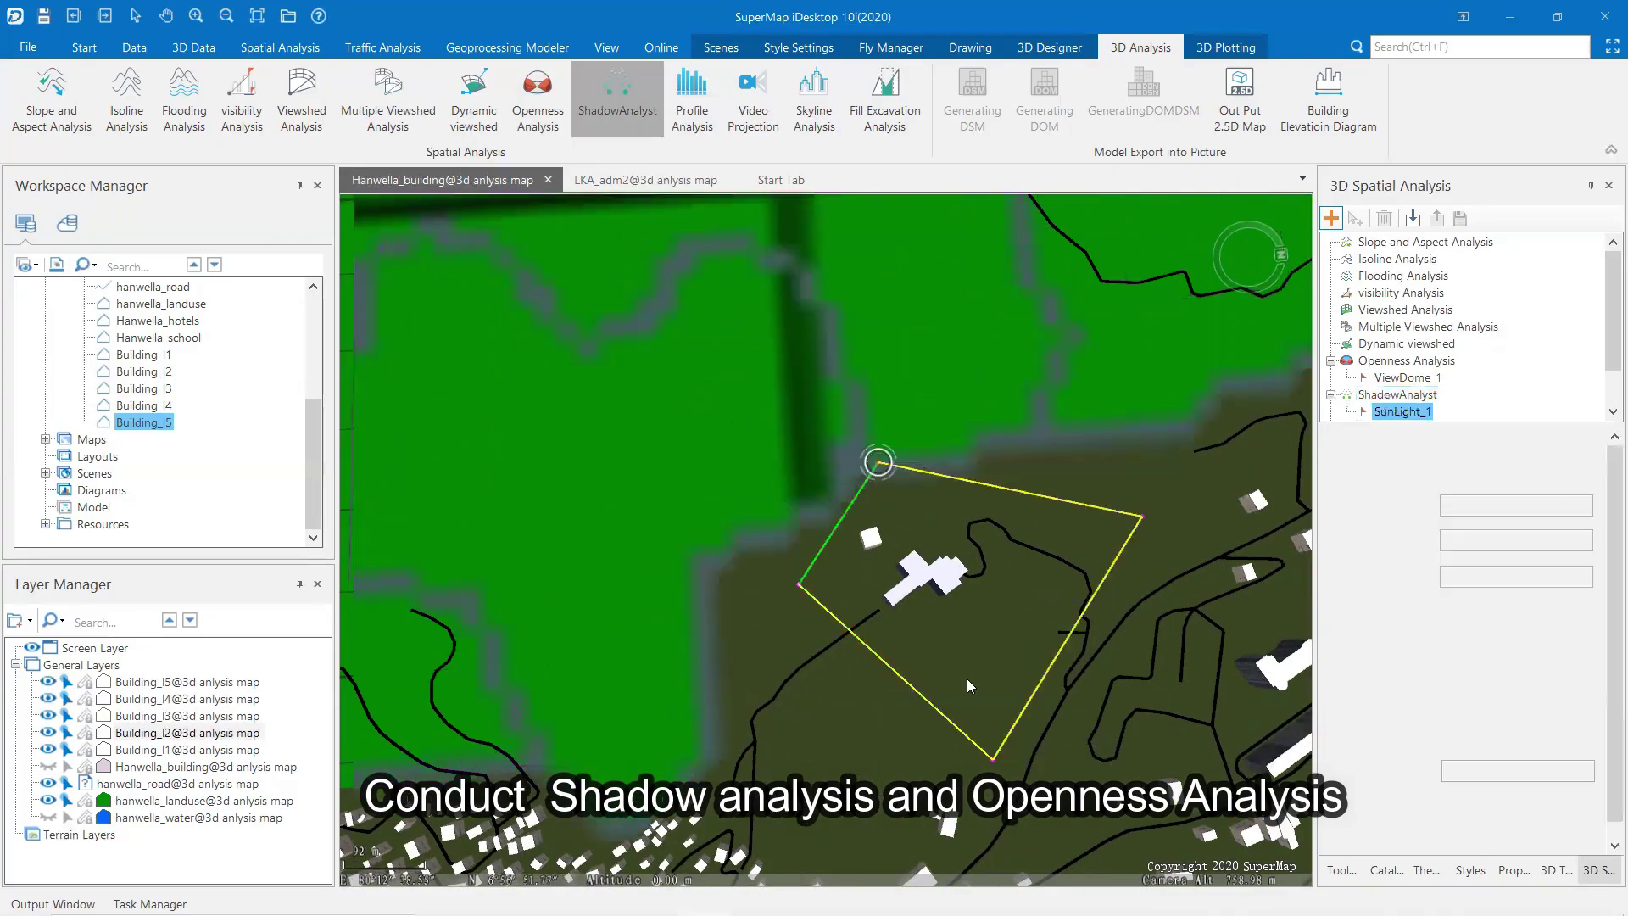
right_click(876, 461)
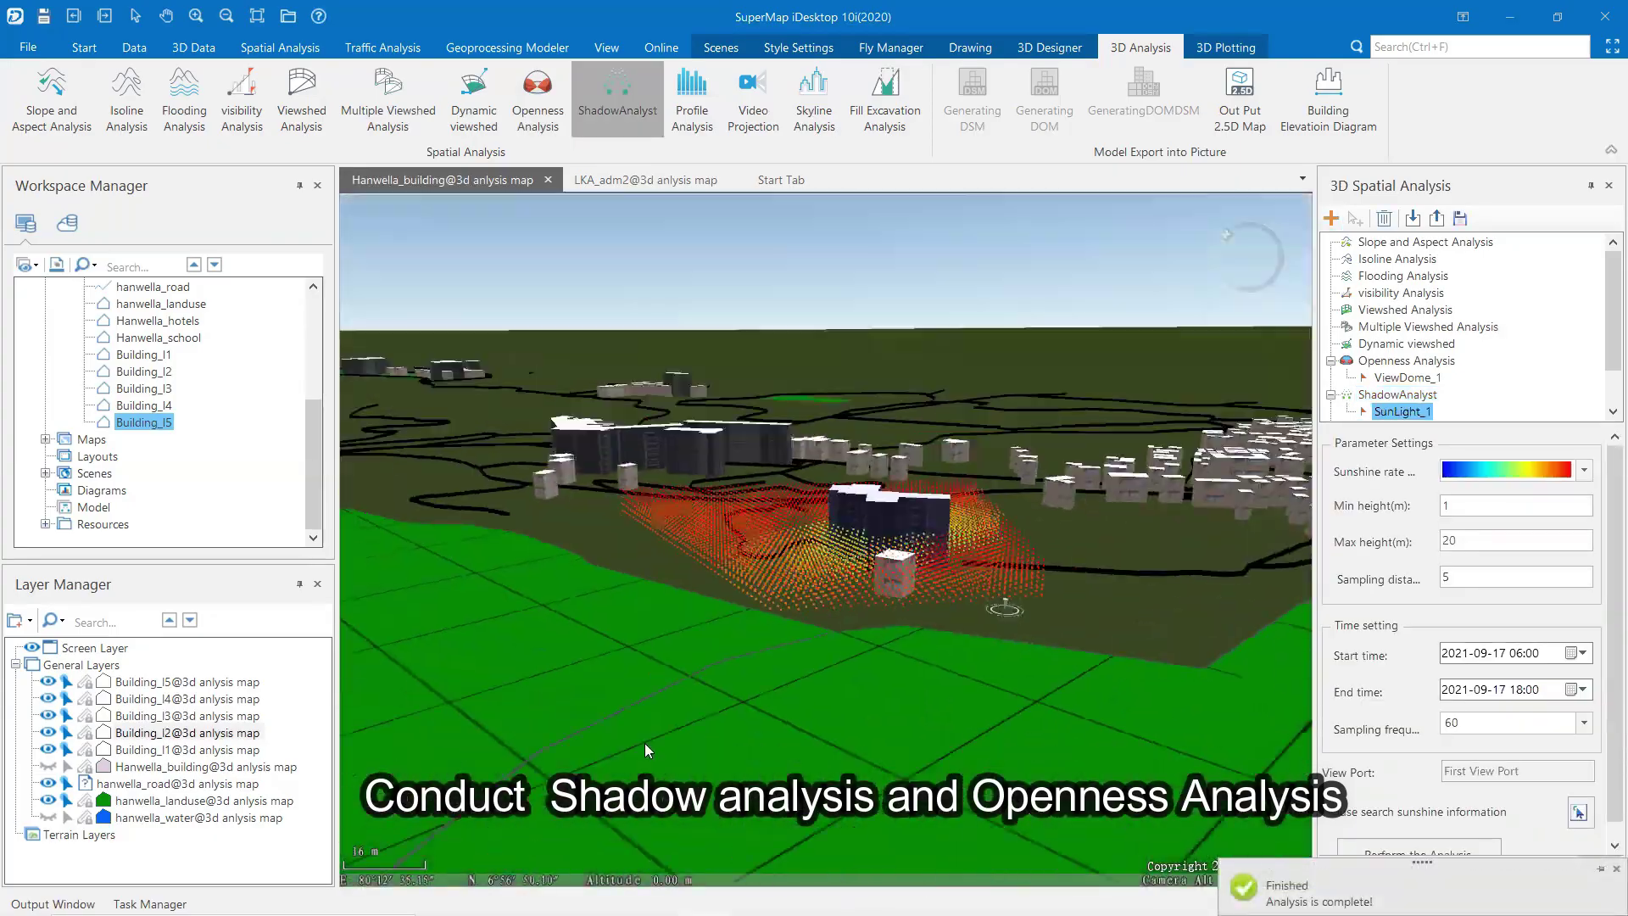
- Run another shadow analysis on a polygon traced along the roof outline of the dark high-rise
scroll(928, 536, "up", 5)
left_click_drag(929, 536, 958, 286)
scroll(963, 465, "down", 4)
scroll(900, 547, "up", 5)
scroll(831, 424, "down", 6)
scroll(830, 424, "up", 2)
left_click(1397, 395)
left_click(1331, 219)
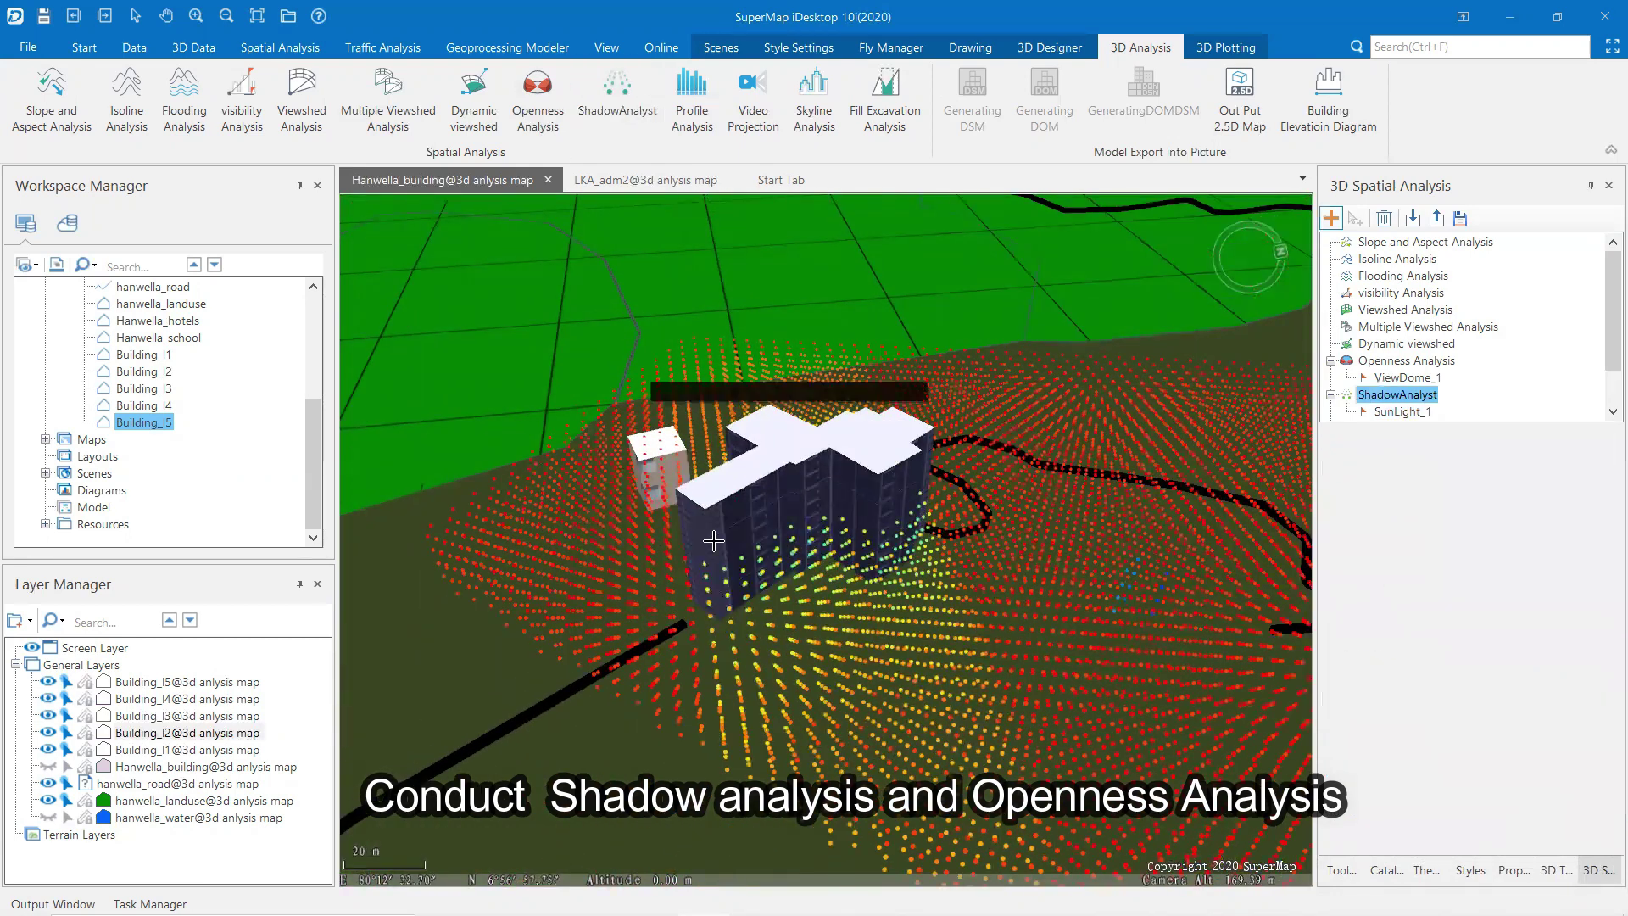
left_click(617, 95)
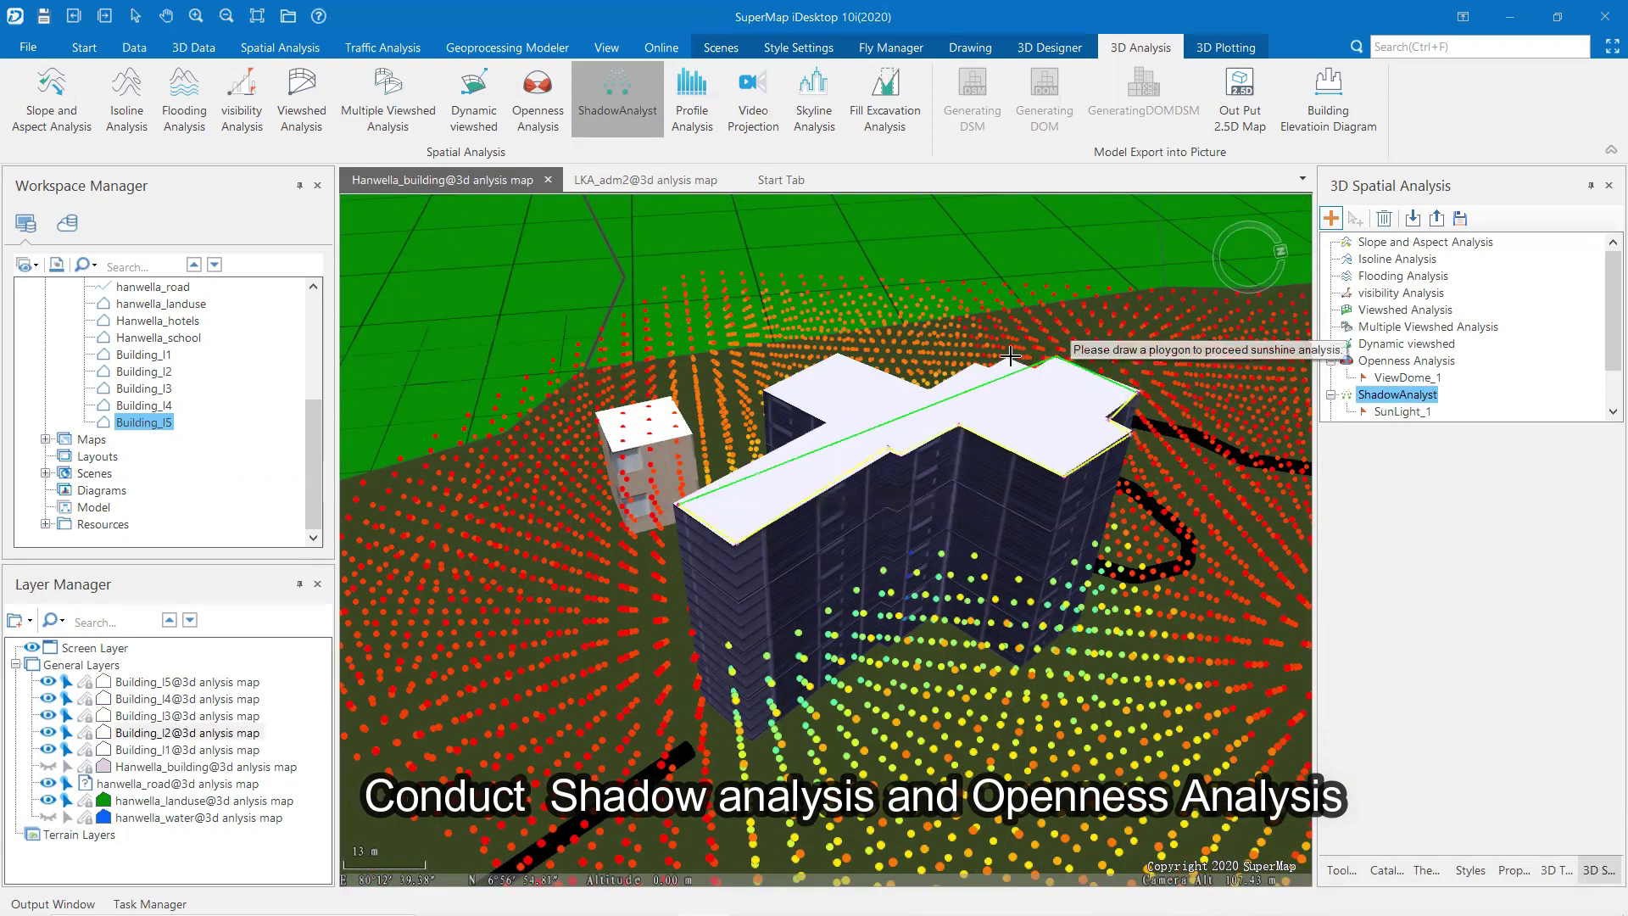
left_click(771, 388)
left_click(823, 420)
right_click(823, 420)
- Delete the shadow analysis results and create an openness dome with an observe radius of 24 between the high-rise and the small block
scroll(755, 549, "down", 3)
left_click_drag(443, 440, 805, 369)
scroll(803, 369, "up", 3)
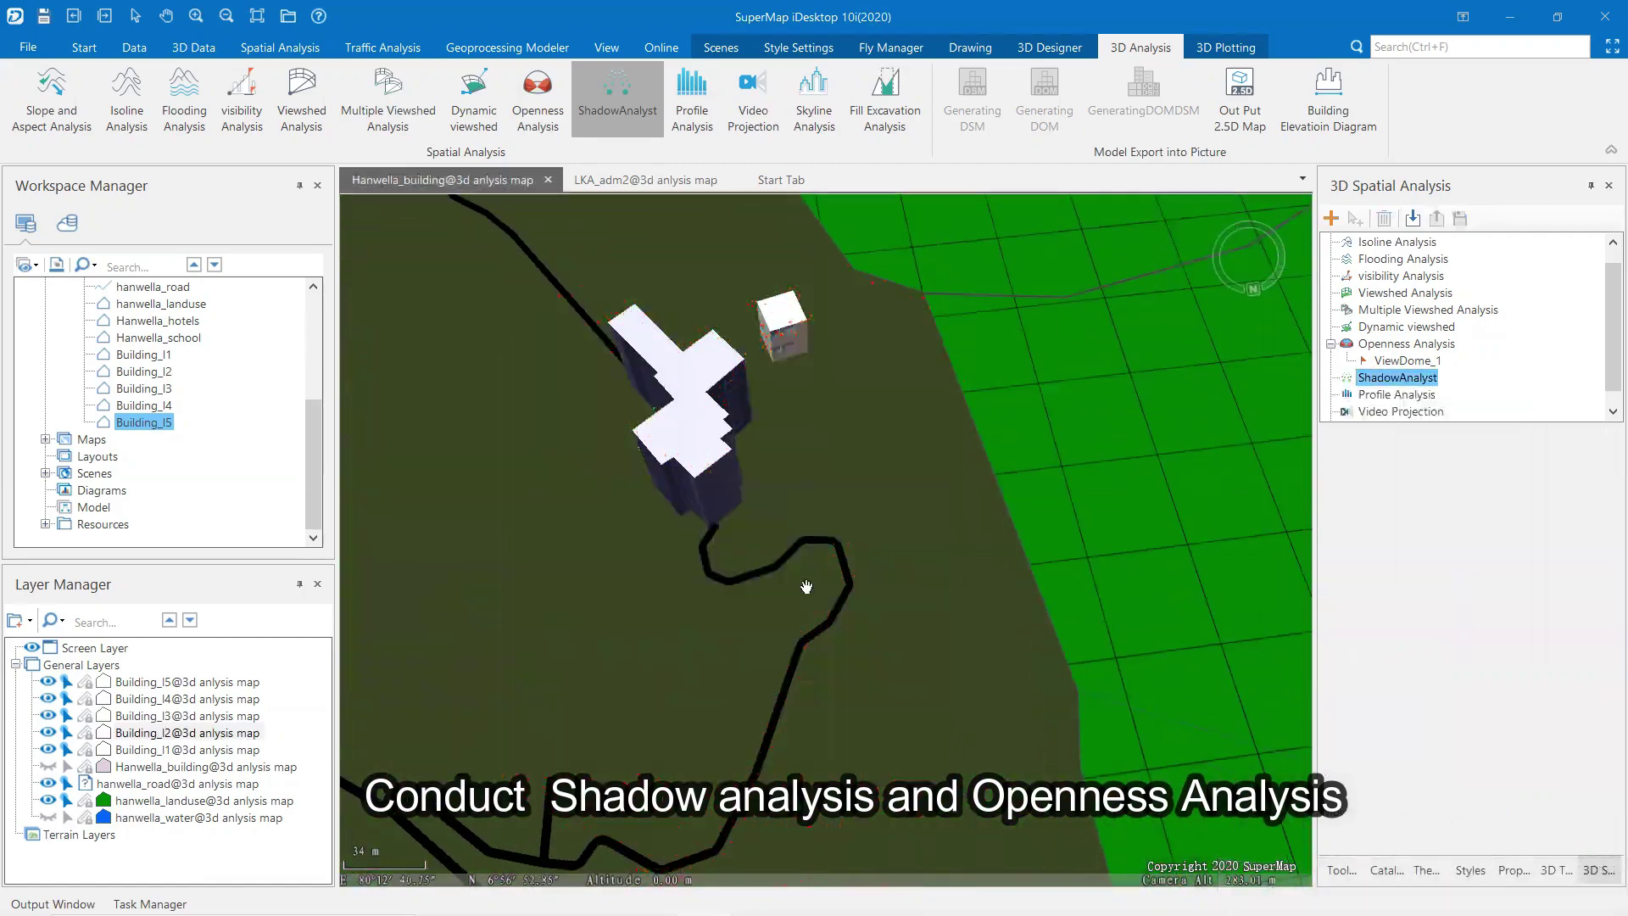
scroll(883, 393, "down", 2)
scroll(1083, 436, "up", 2)
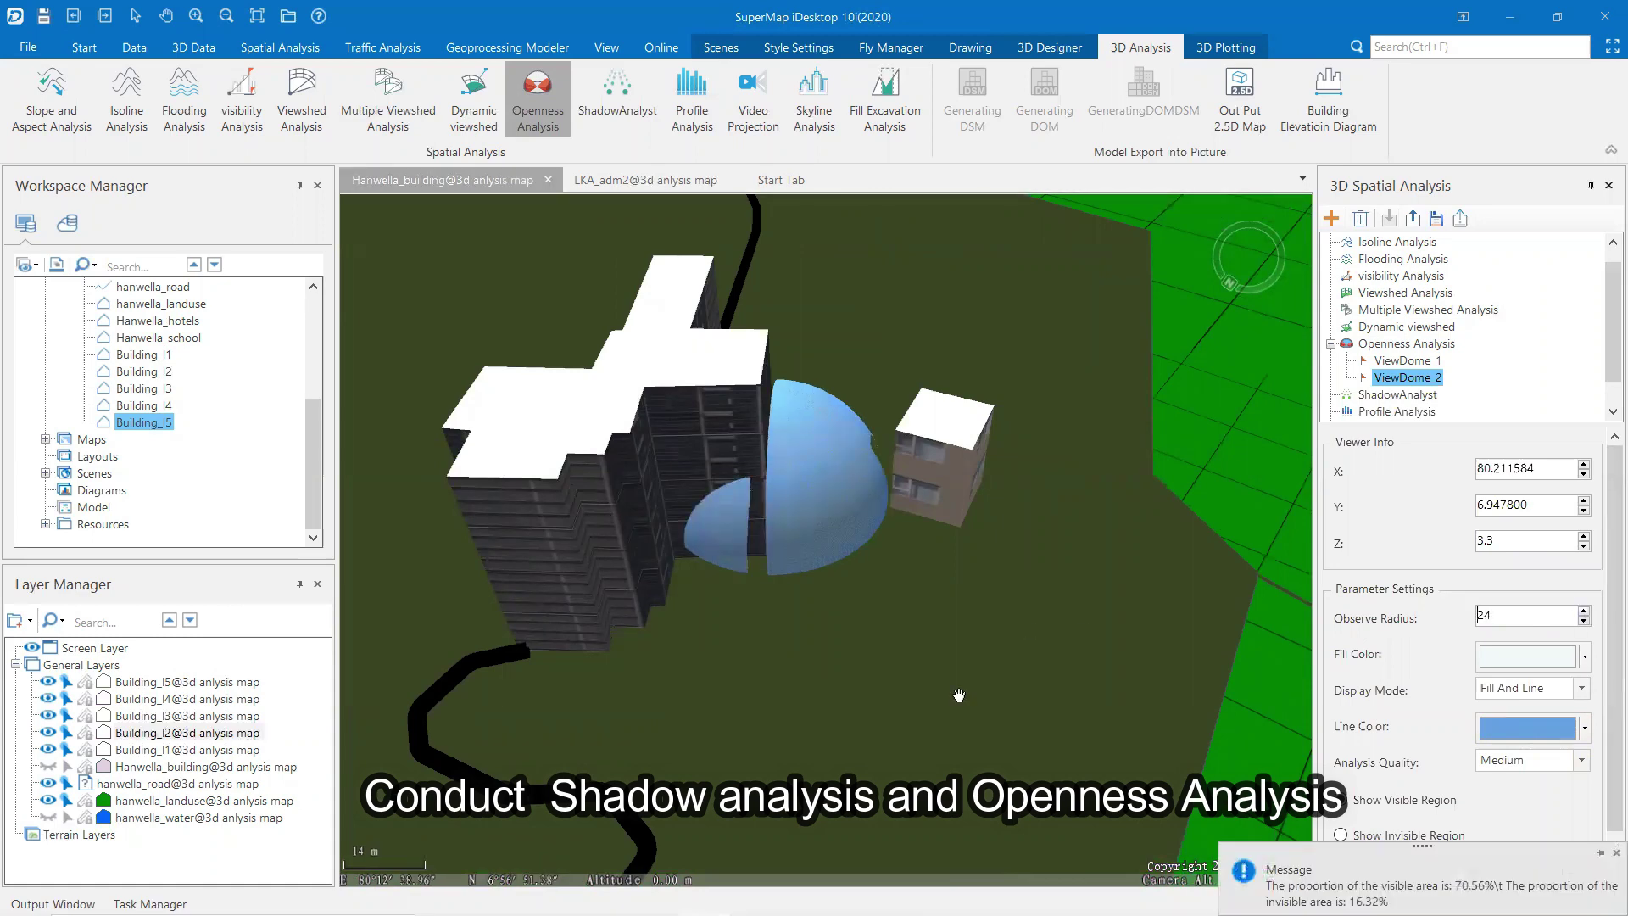
- Create a further, larger openness dome beside the high-rise and set its observe radius to 177
left_click_drag(959, 695, 836, 498)
scroll(916, 440, "down", 3)
left_click_drag(916, 439, 949, 364)
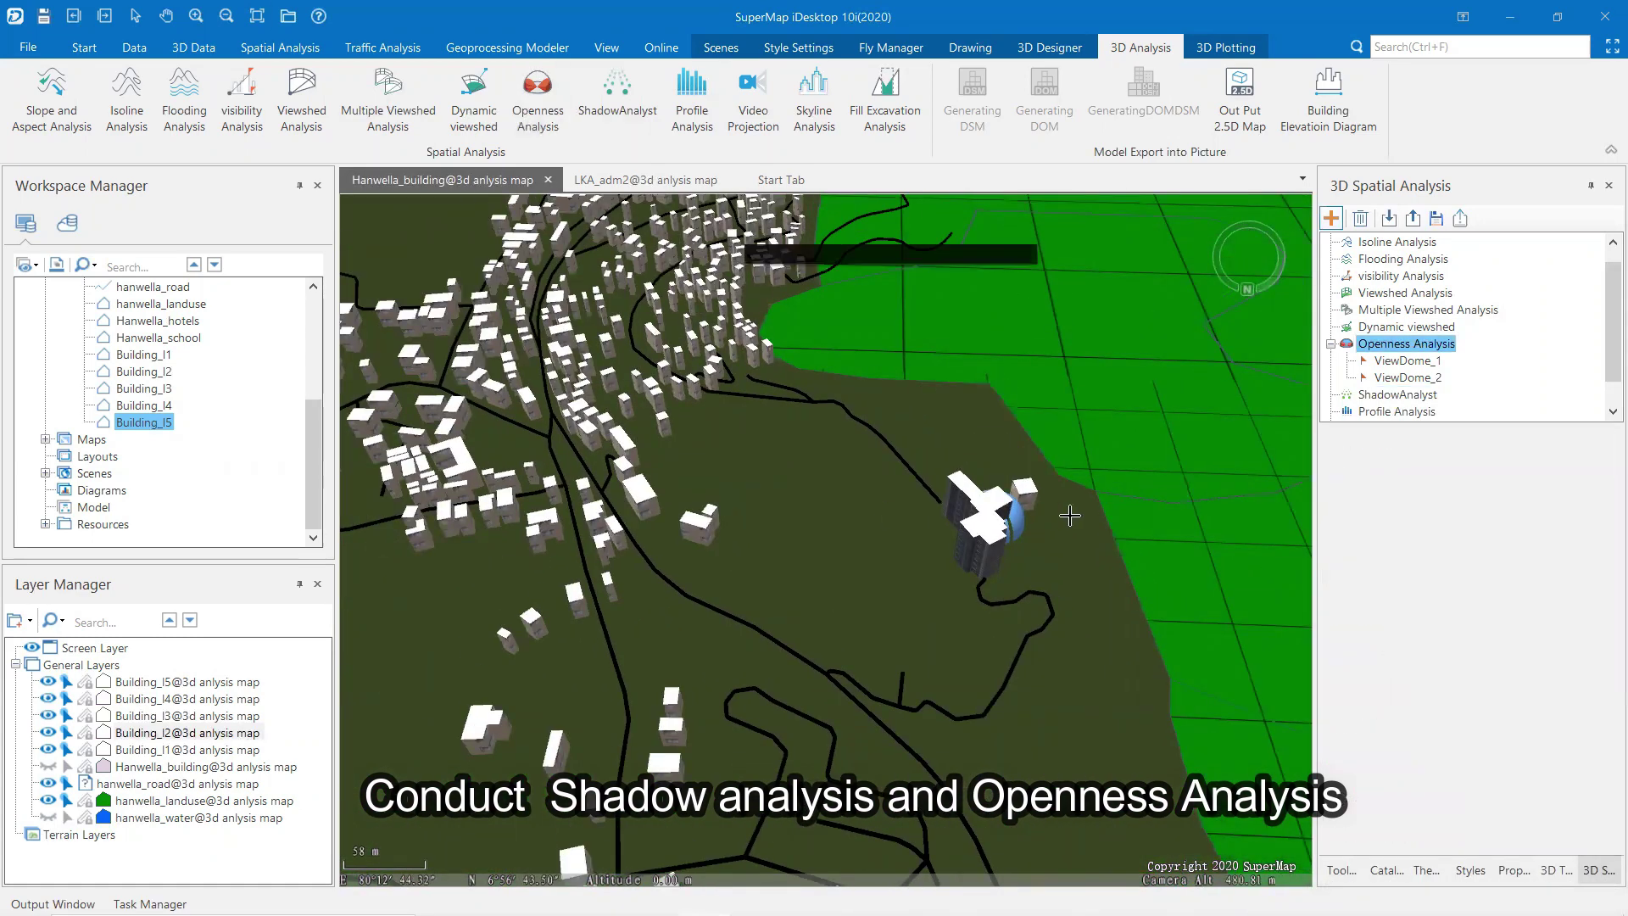
left_click(1069, 515)
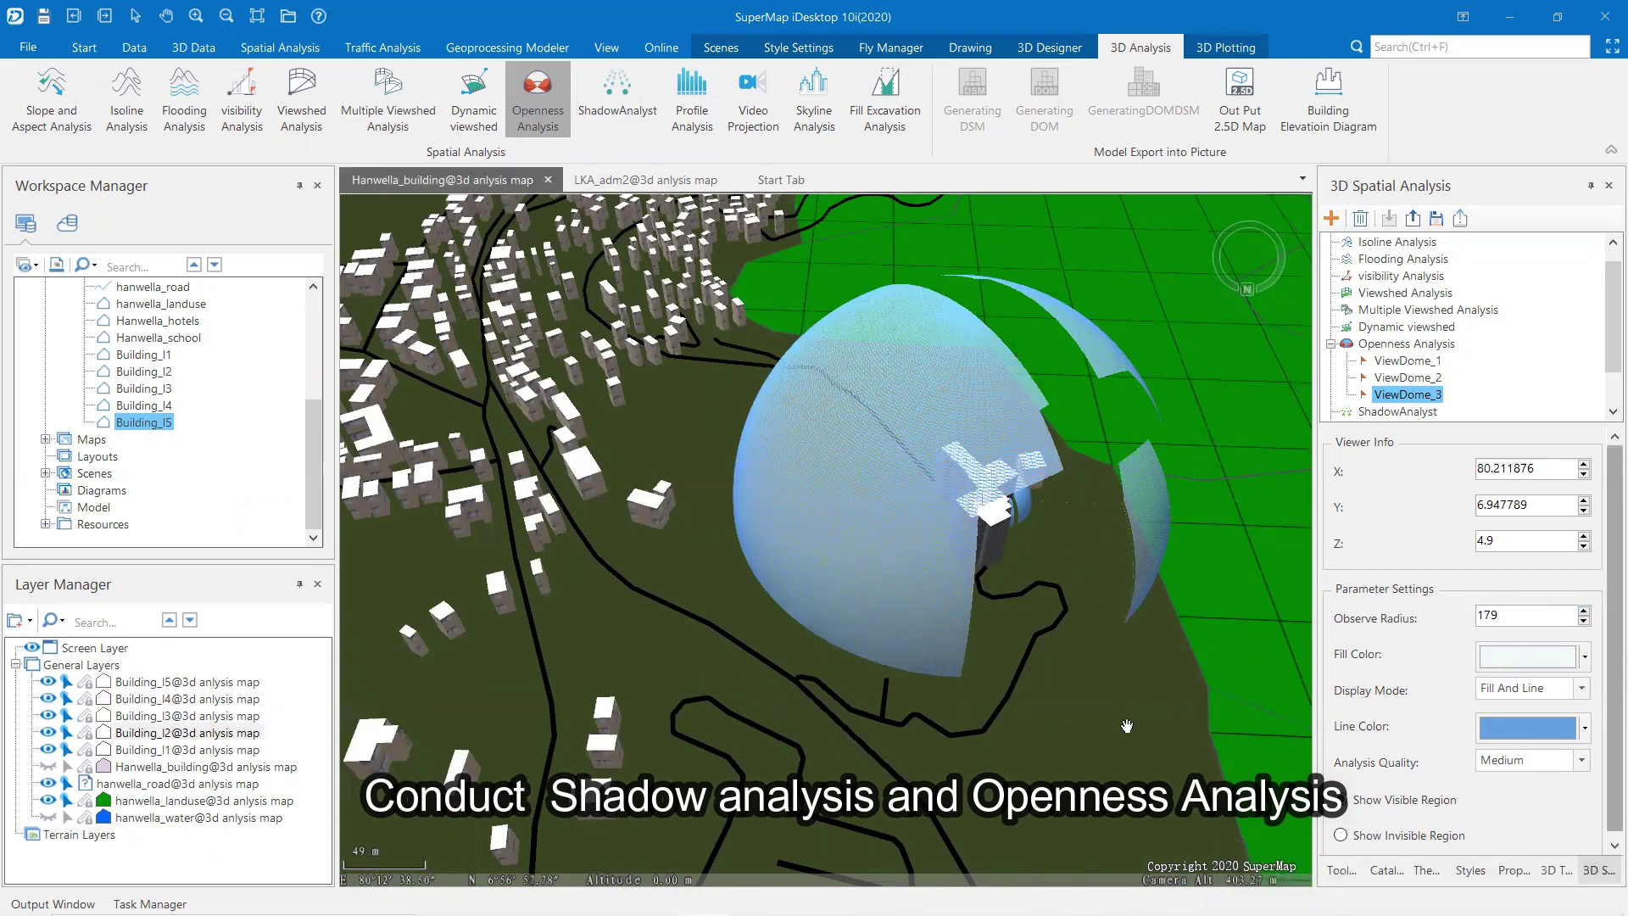
scroll(1126, 726, "up", 3)
left_click(1581, 619)
left_click(1582, 620)
left_click(1581, 620)
- Examine the openness domes and the surrounding Hanwella buildings from several angles and distances
left_click_drag(963, 708, 1309, 614)
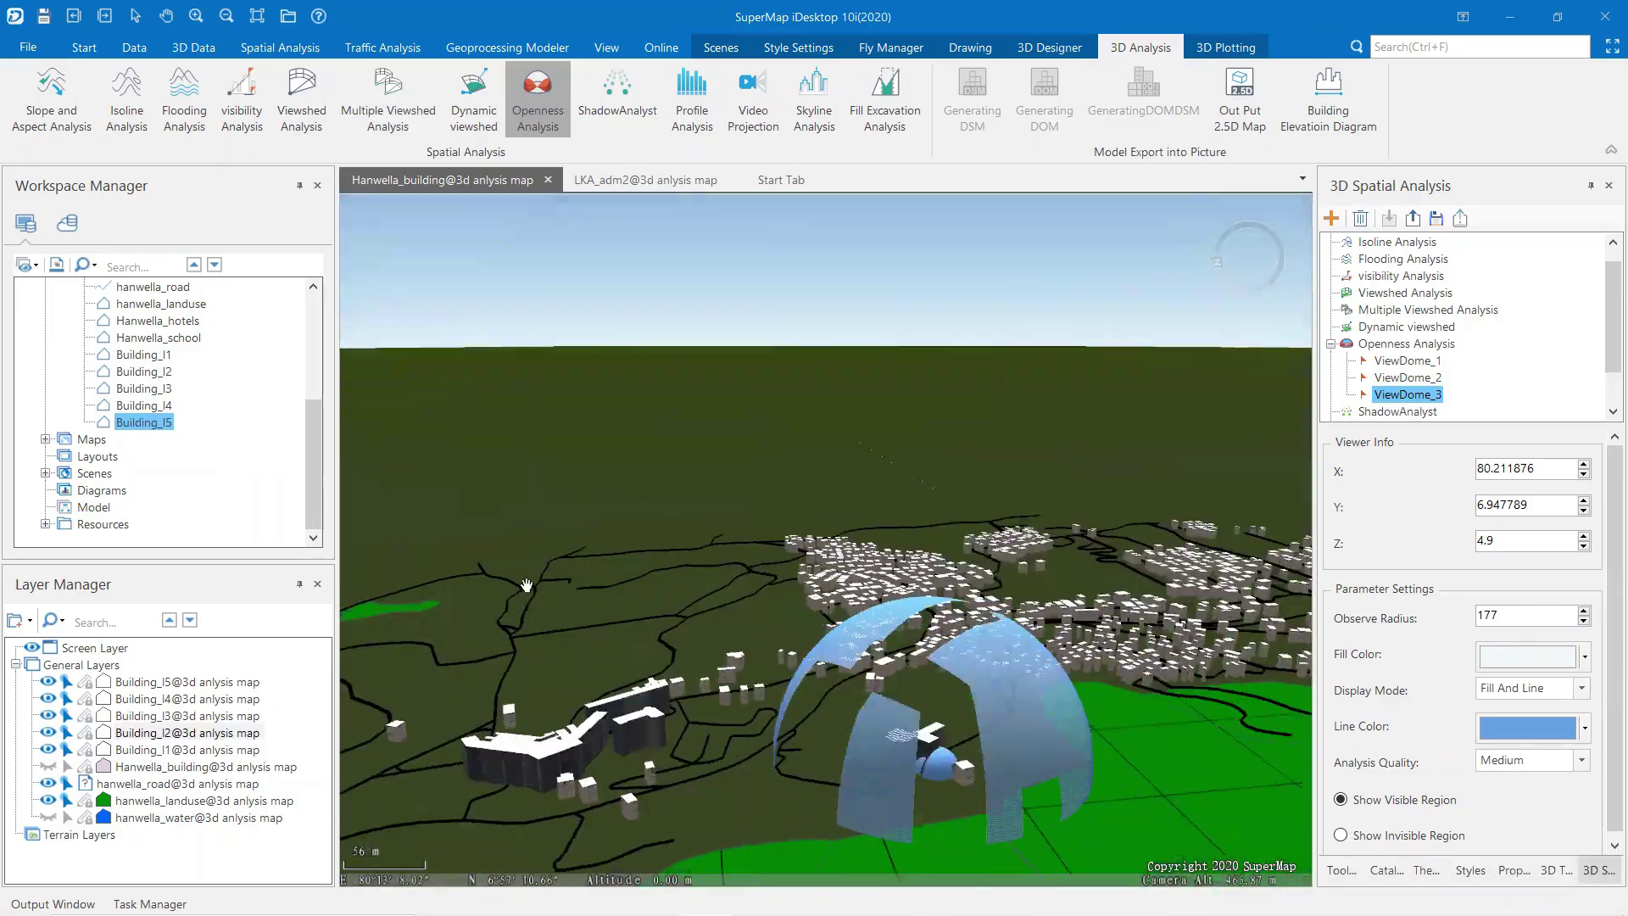
left_click_drag(526, 585, 956, 543)
scroll(848, 526, "down", 4)
scroll(1084, 485, "up", 6)
scroll(1084, 484, "down", 5)
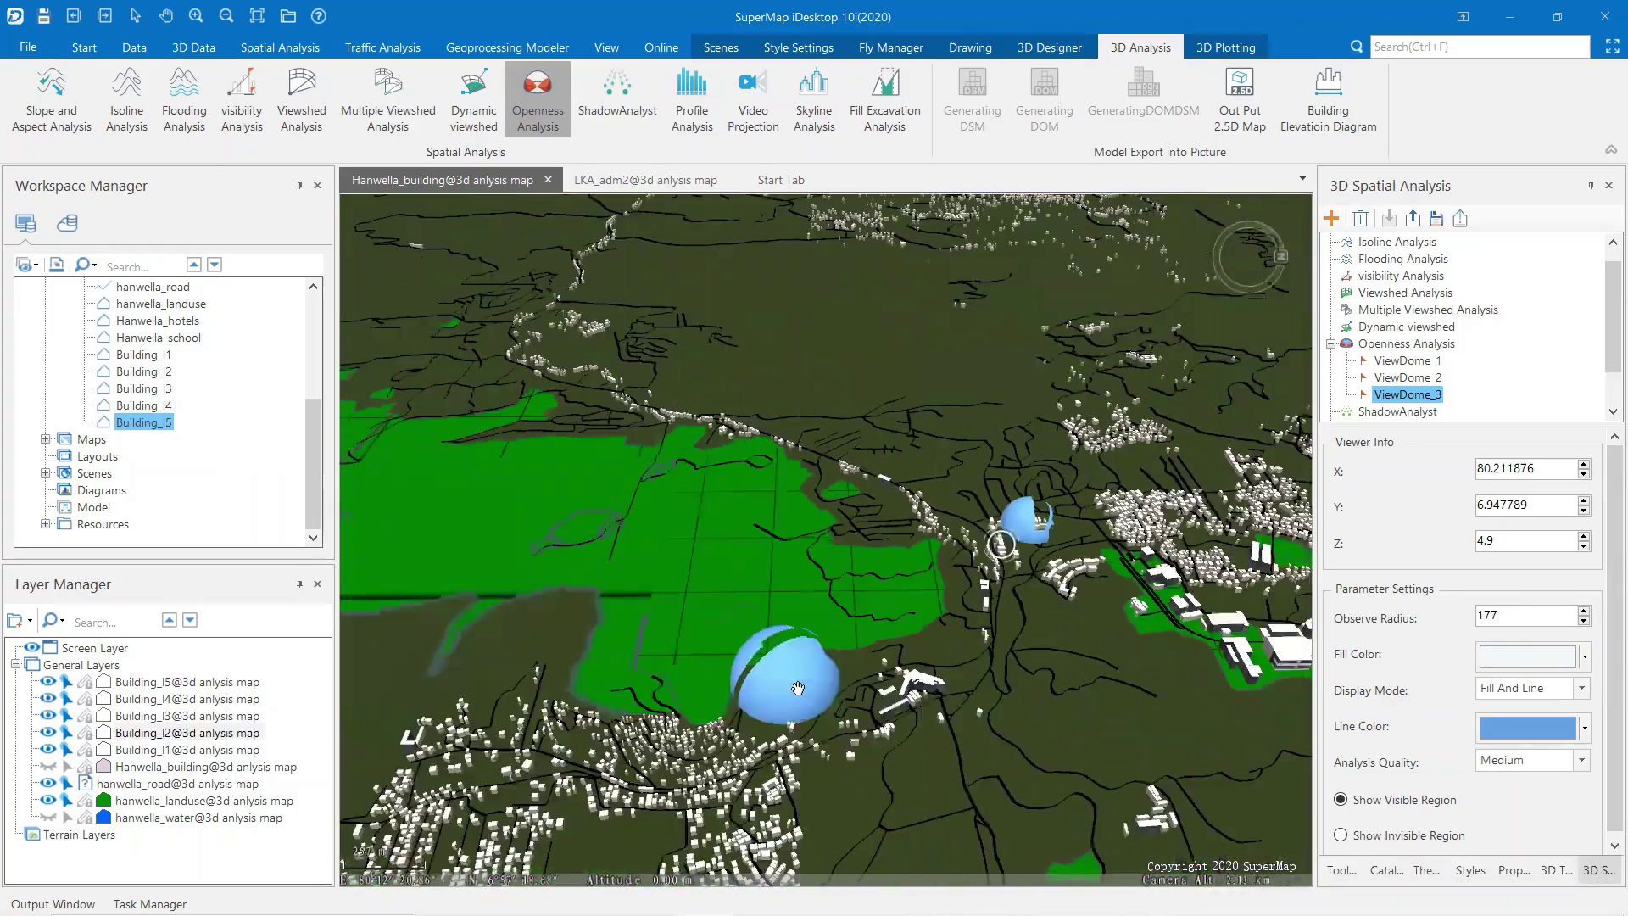